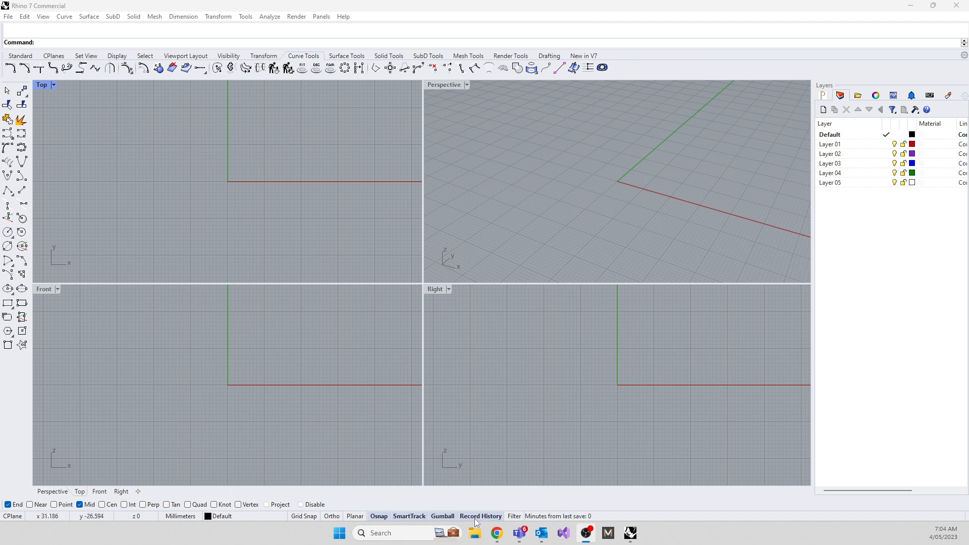
# Step: Turn off SmartTrack and Osnap, and draw a circle centred on the origin in the Front viewport
pyautogui.click(415, 516)
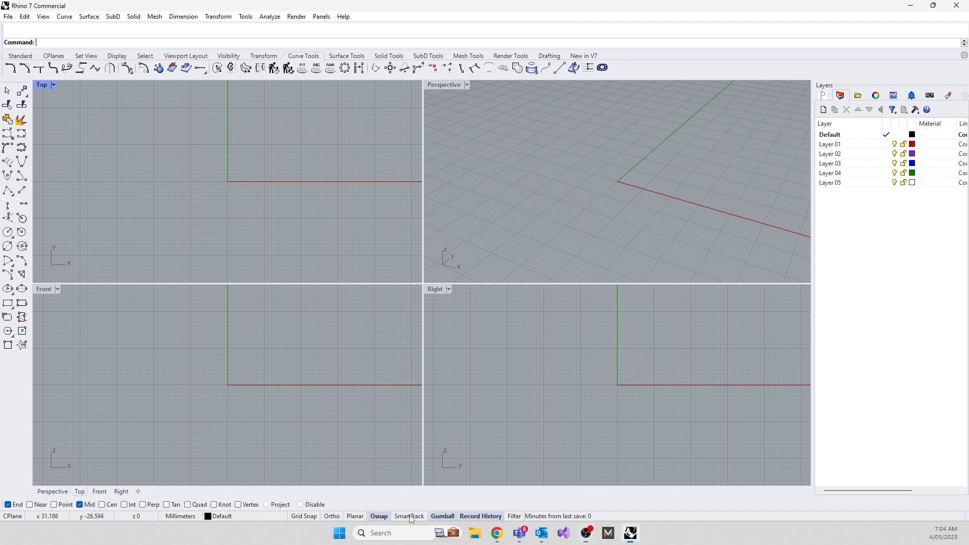
pyautogui.click(379, 517)
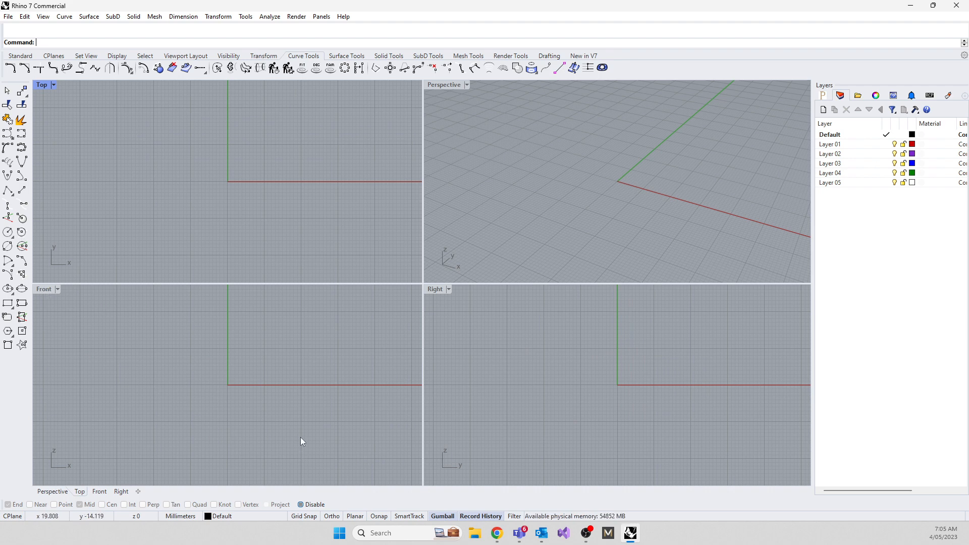
pyautogui.write('ircle')
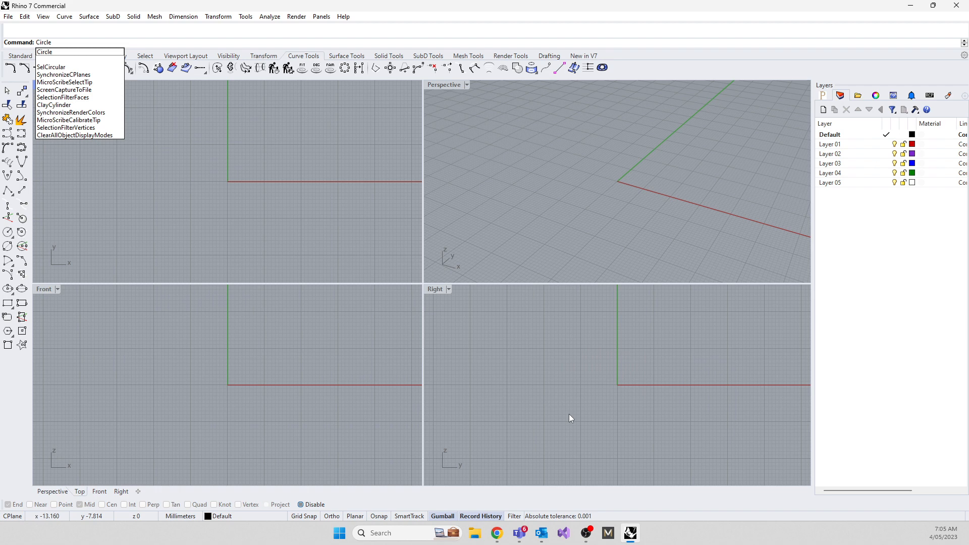
pyautogui.press('Return')
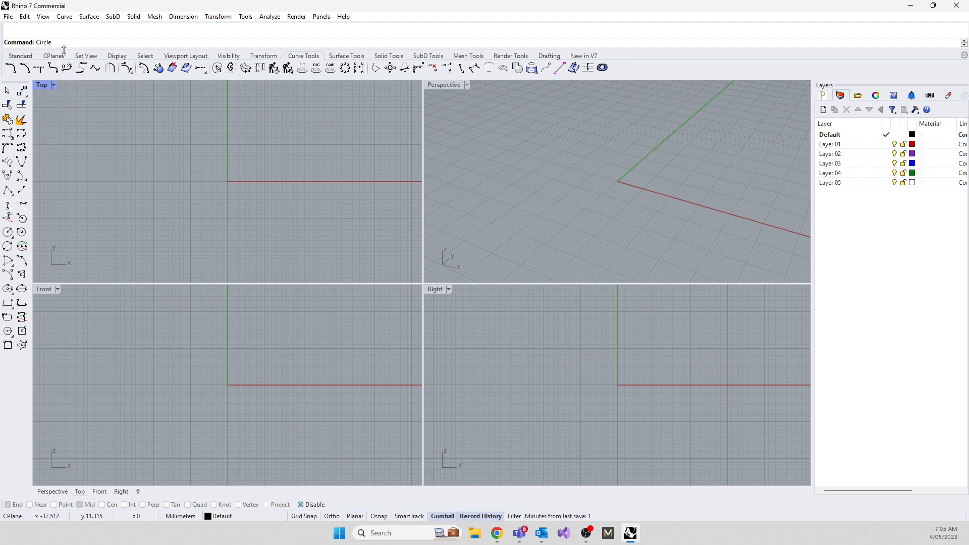
pyautogui.write('0')
pyautogui.press('Return')
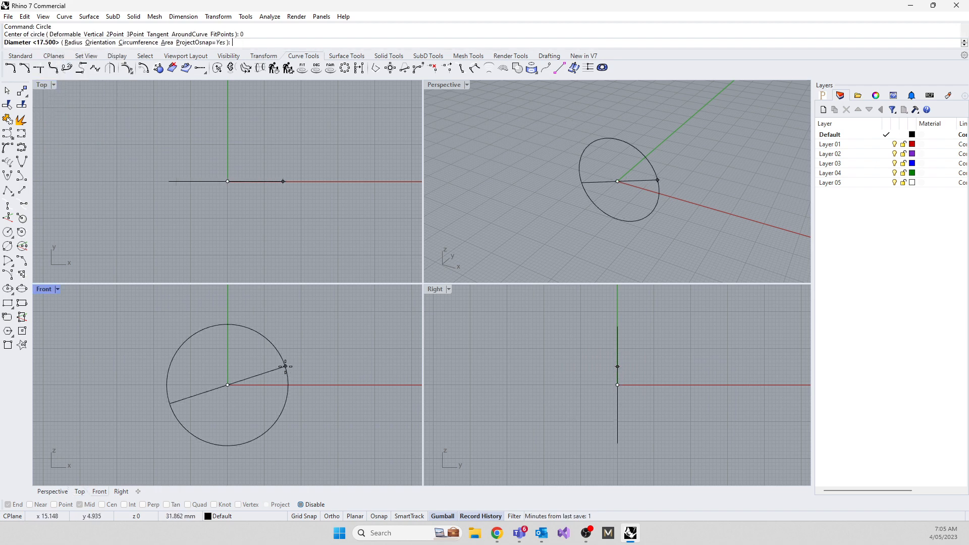
pyautogui.click(284, 336)
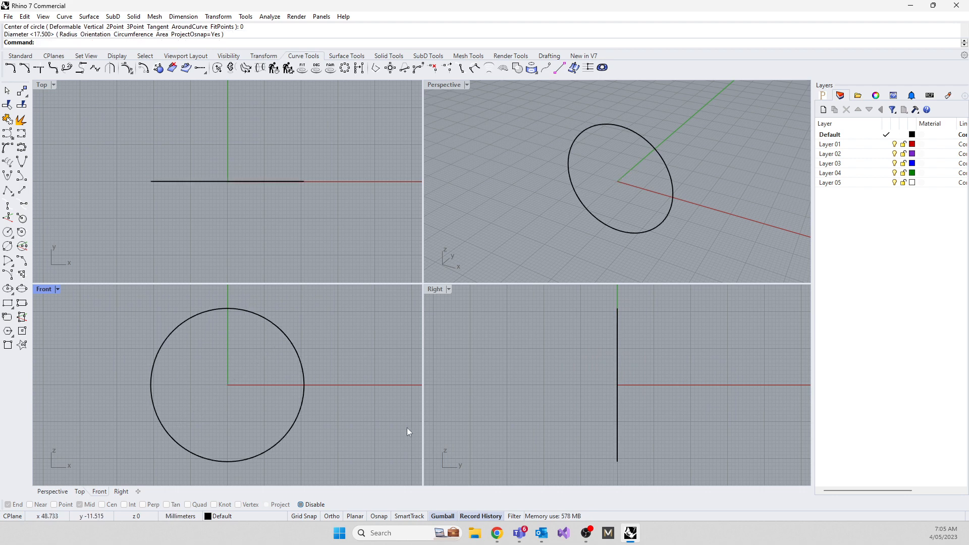
# Step: Rename the Front viewport to ThroughFinger in its viewport properties
pyautogui.moveTo(599, 172); pyautogui.dragTo(639, 161, button='right')
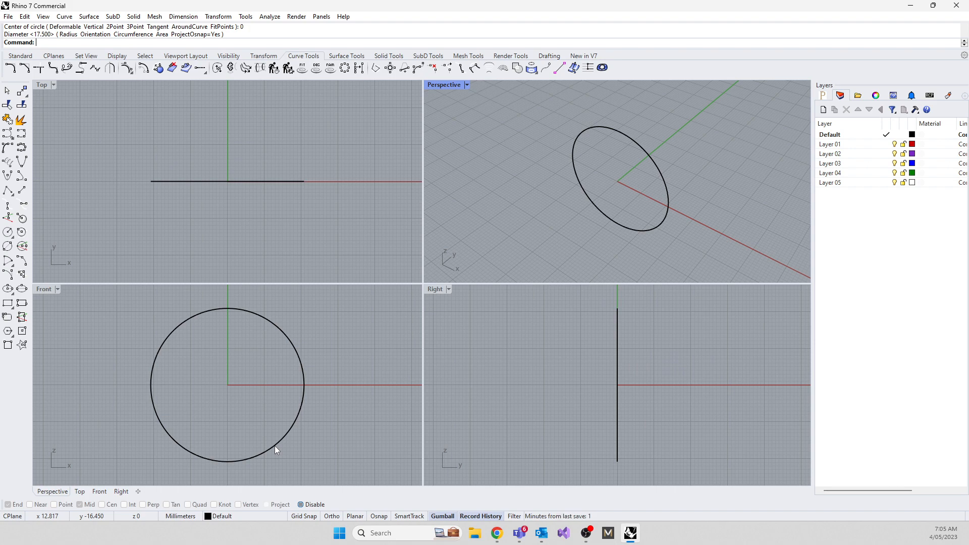
pyautogui.click(38, 288)
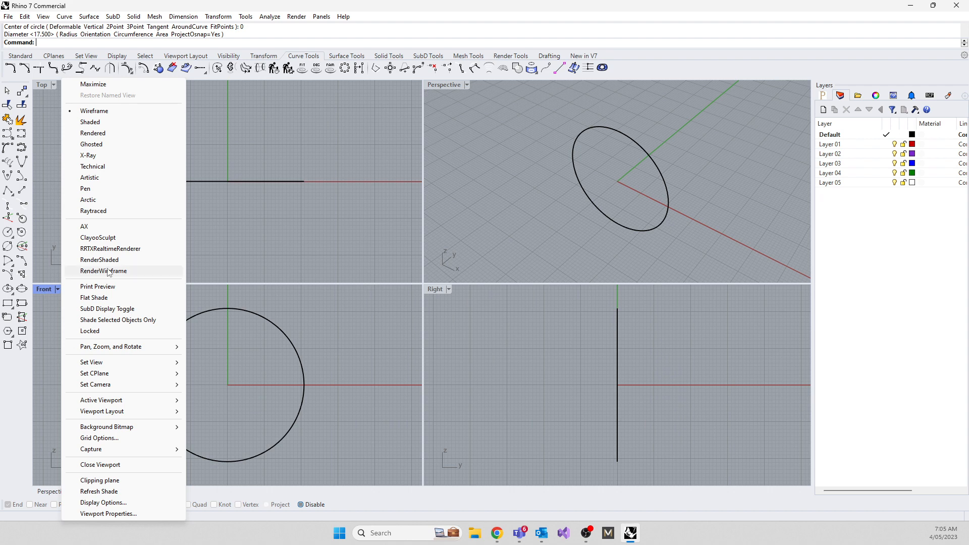
pyautogui.click(283, 213)
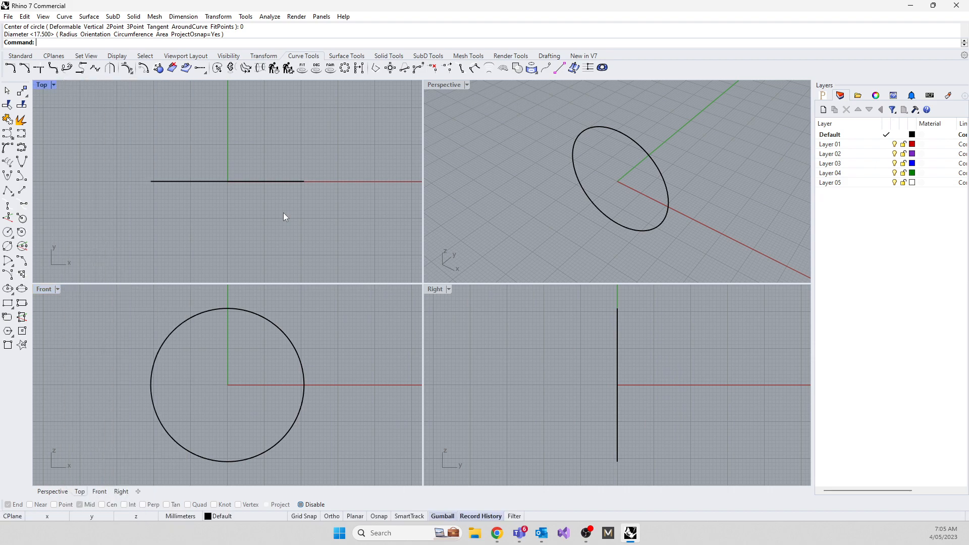
pyautogui.rightClick(42, 290)
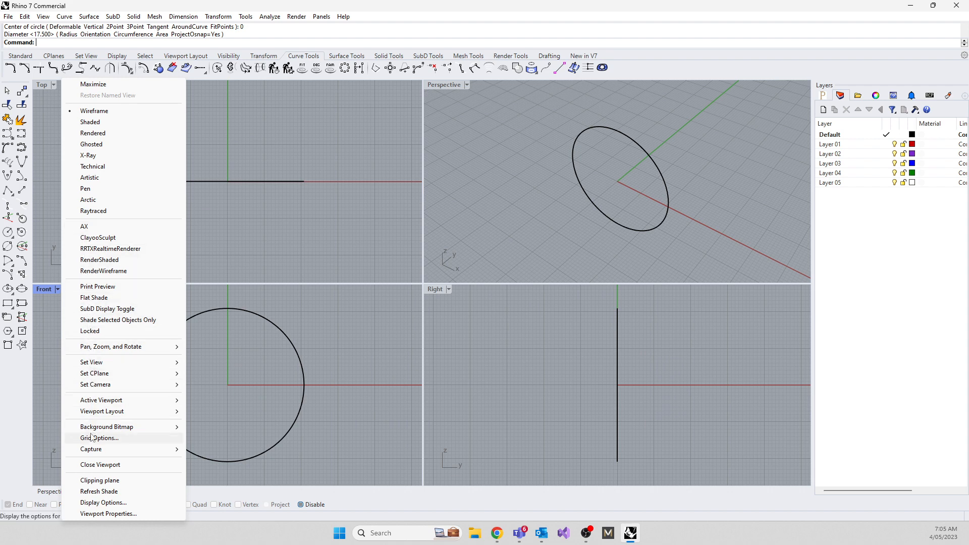
pyautogui.moveTo(95, 452)
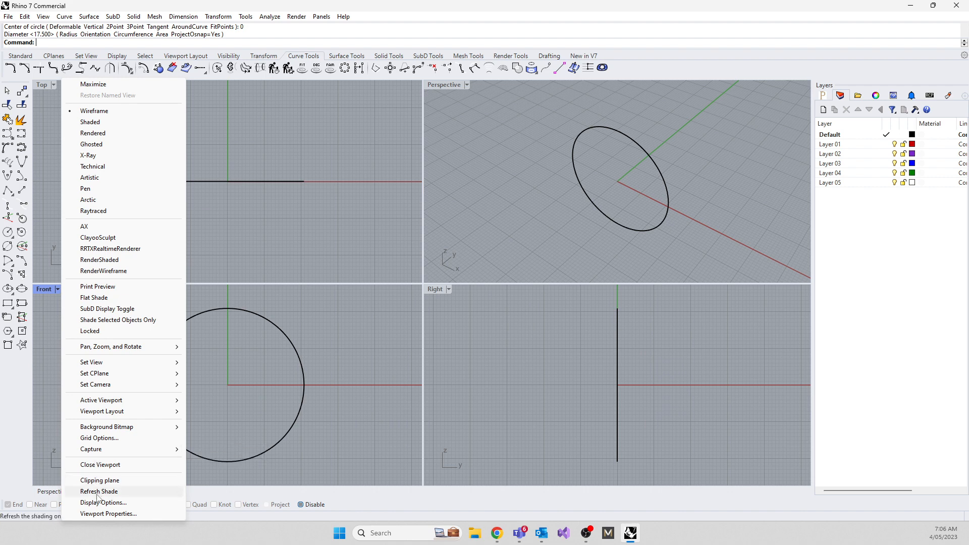
pyautogui.click(103, 513)
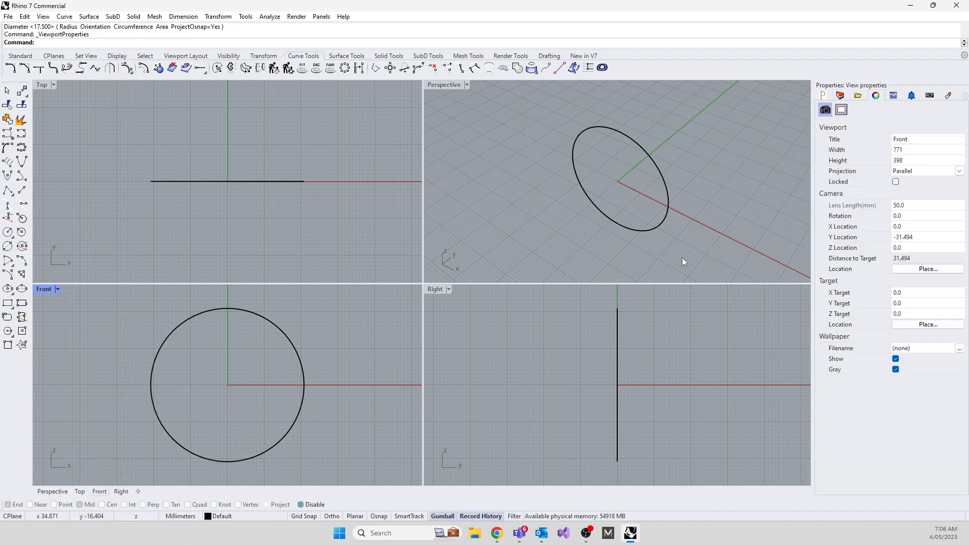
pyautogui.click(918, 137)
pyautogui.write('Through')
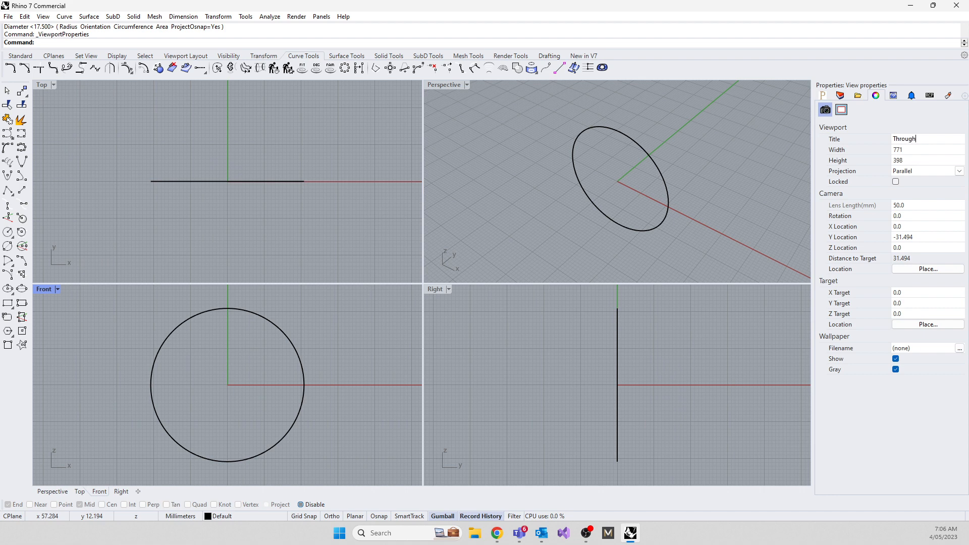
pyautogui.write('Finger')
pyautogui.press('Return')
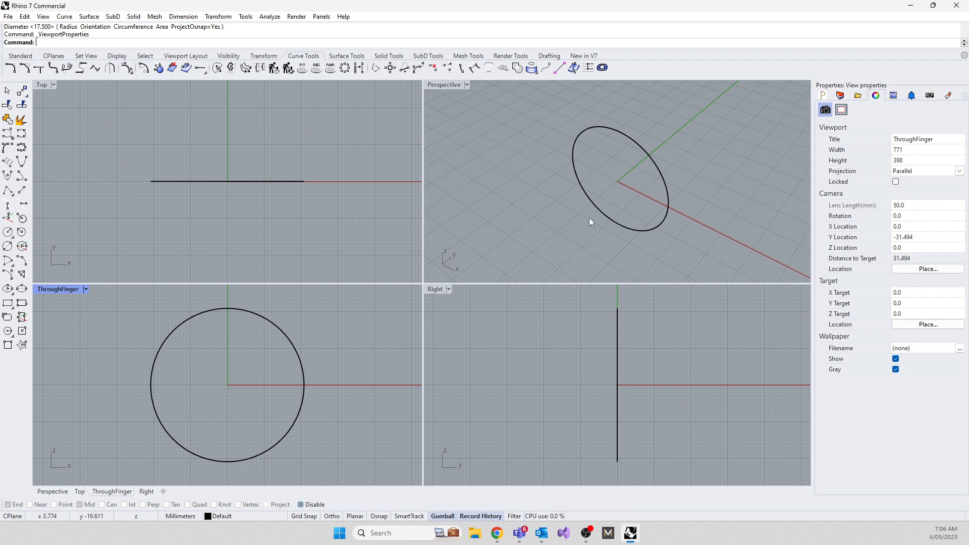
pyautogui.moveTo(589, 218); pyautogui.dragTo(623, 191, button='right')
pyautogui.scroll(4, 636, 171)
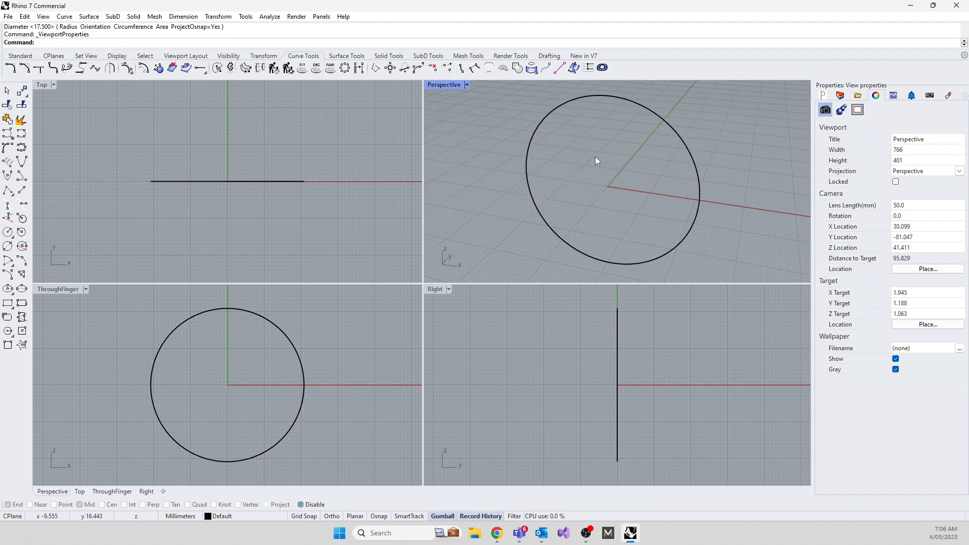
pyautogui.click(606, 96)
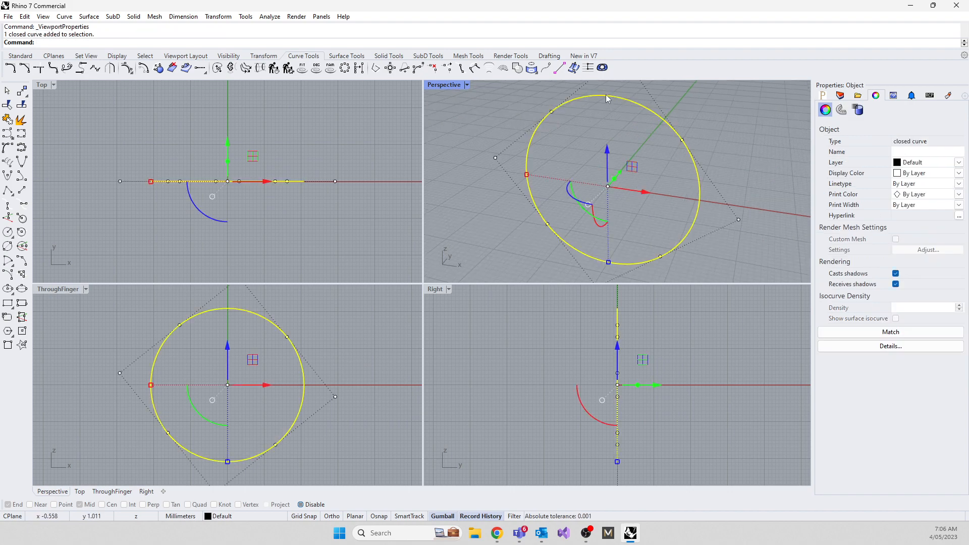
pyautogui.click(541, 322)
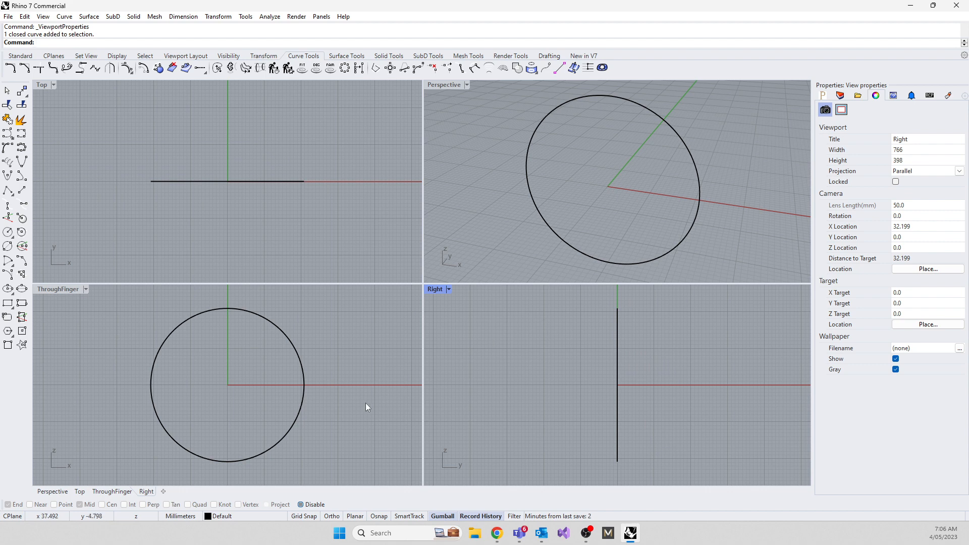
pyautogui.click(7, 303)
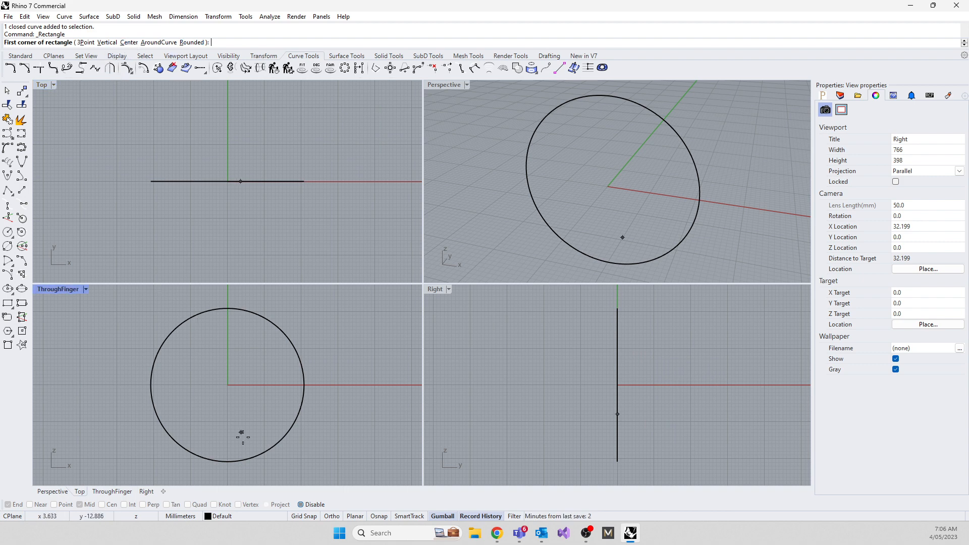
pyautogui.click(130, 43)
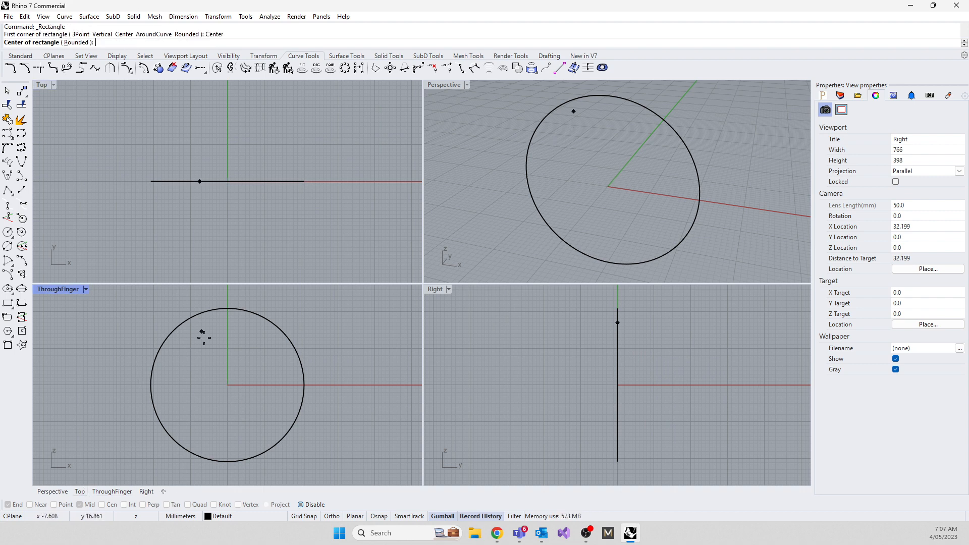
pyautogui.click(219, 382)
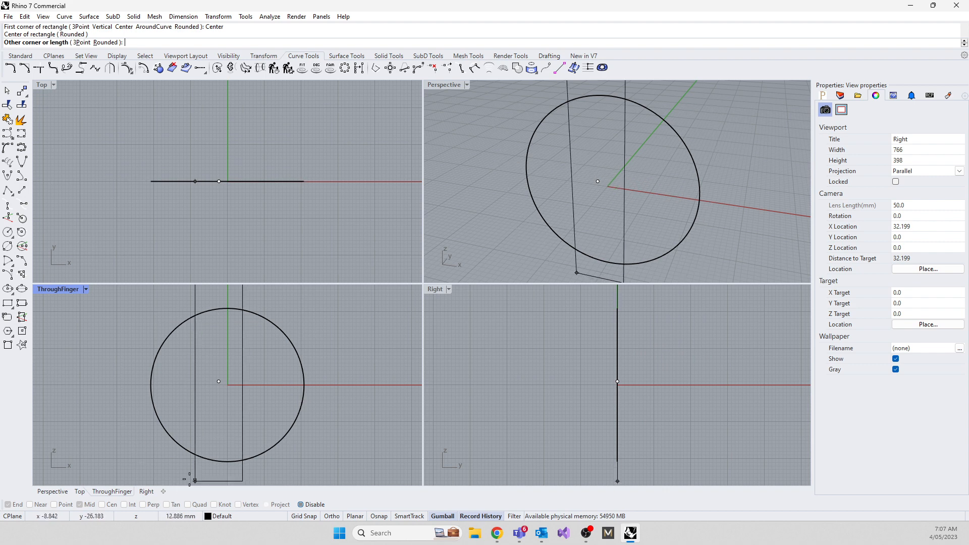
pyautogui.press('Escape')
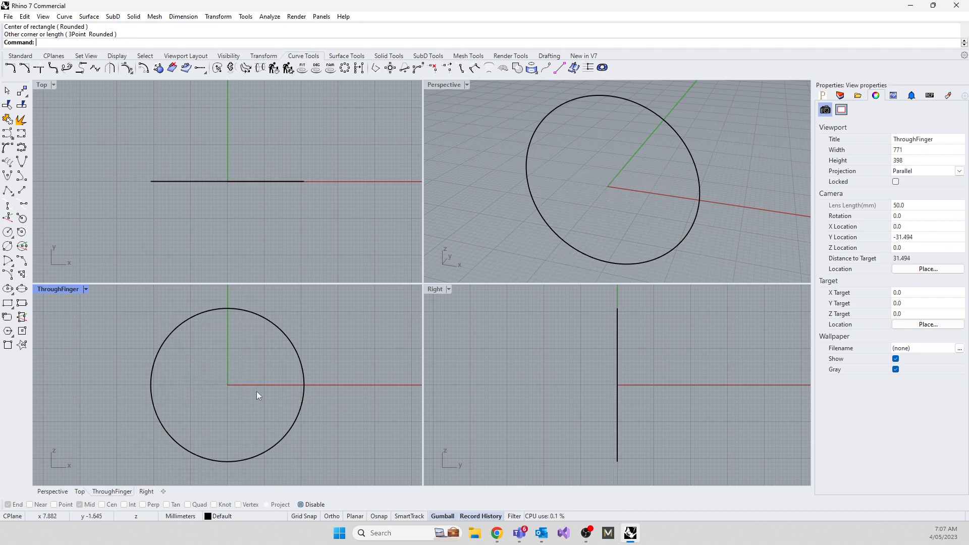
pyautogui.press('Return')
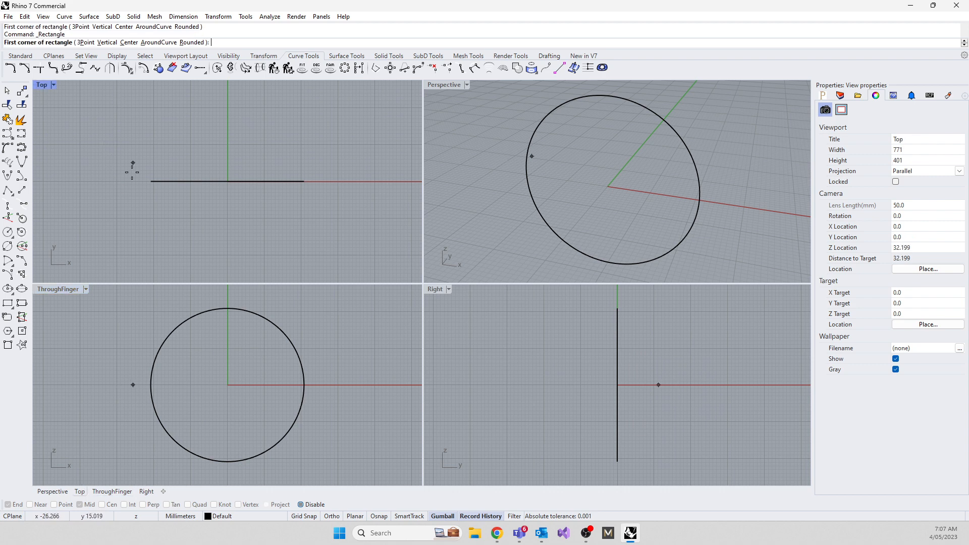
pyautogui.click(108, 141)
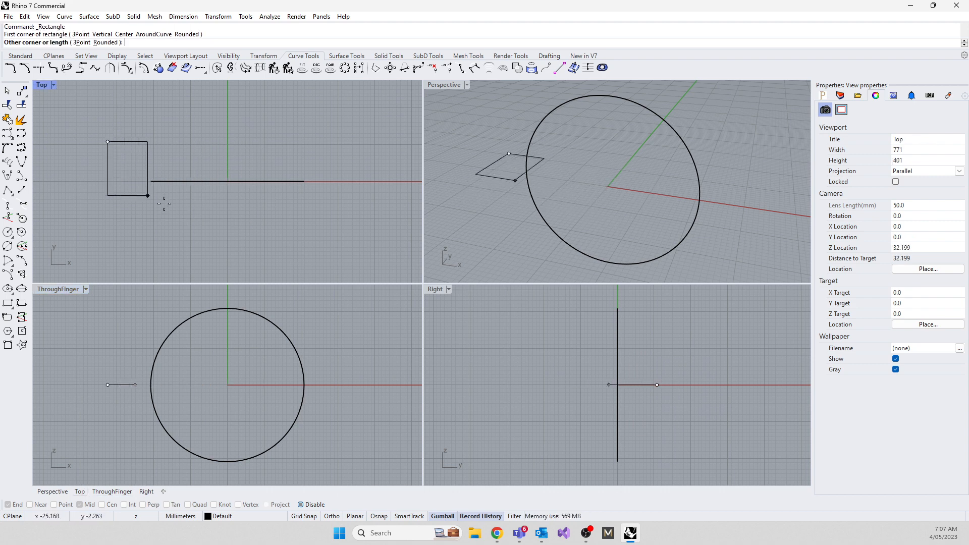
pyautogui.press('Escape')
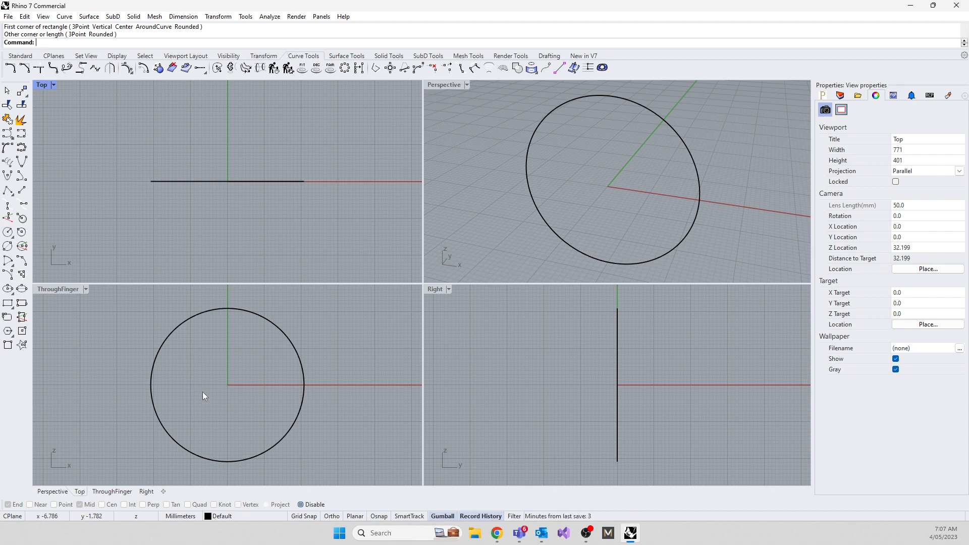
pyautogui.write('Rectangle')
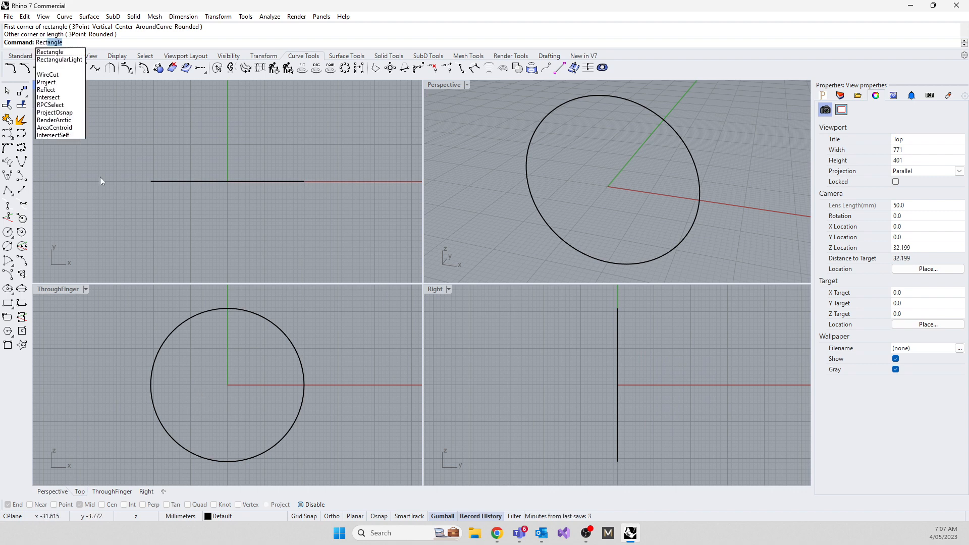
pyautogui.press('Return')
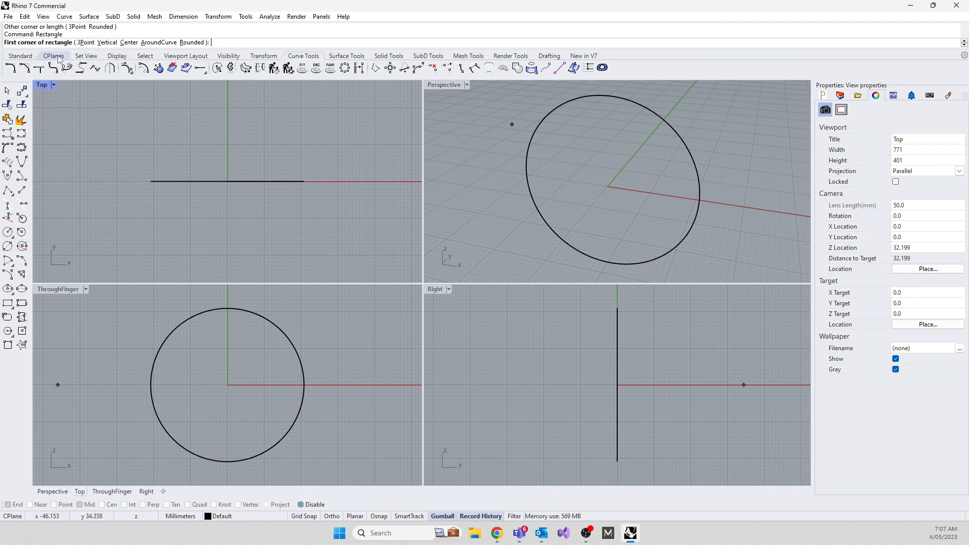
pyautogui.click(128, 44)
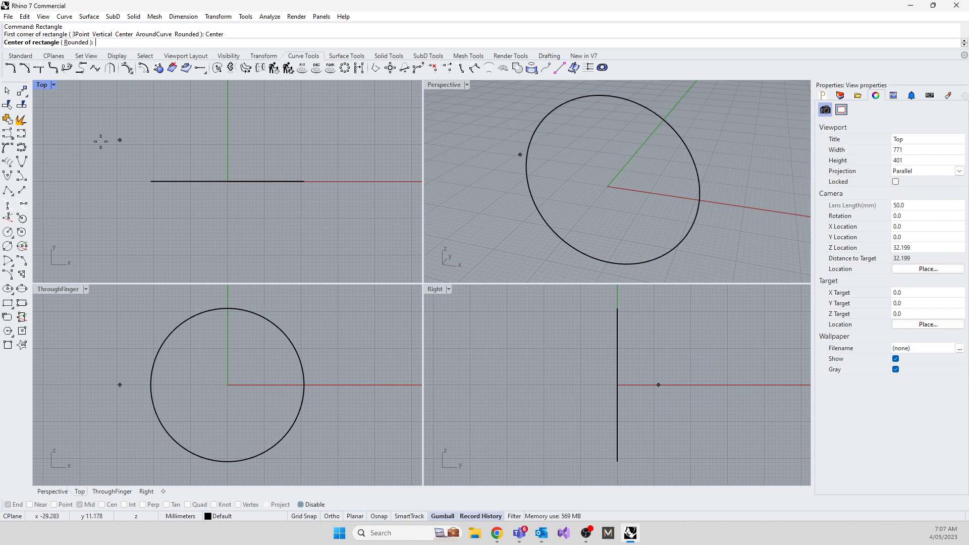
pyautogui.click(106, 114)
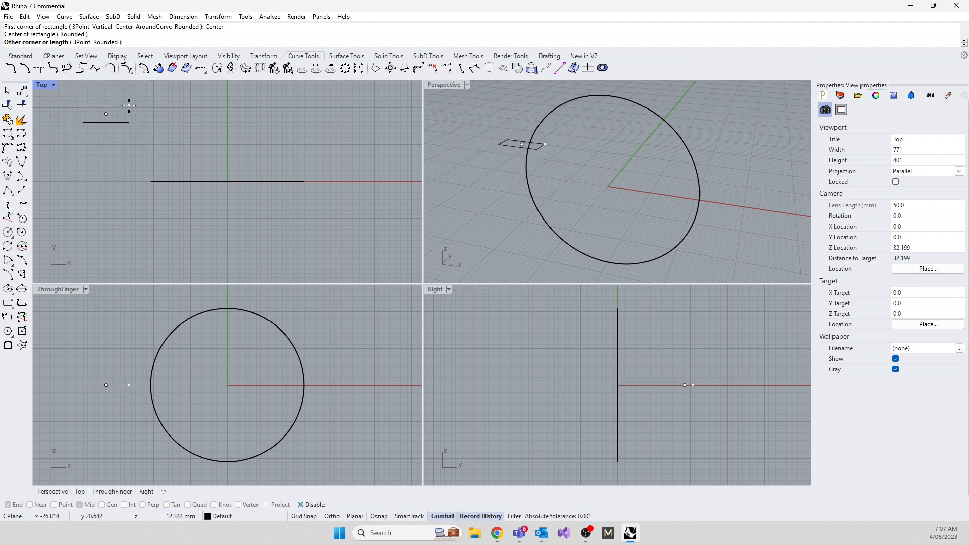
pyautogui.press('Escape')
# Step: Start a rectangle with the Center and Rounded options, and re-enable object snaps with Quad added
pyautogui.moveTo(574, 418); pyautogui.dragTo(566, 375, button='right')
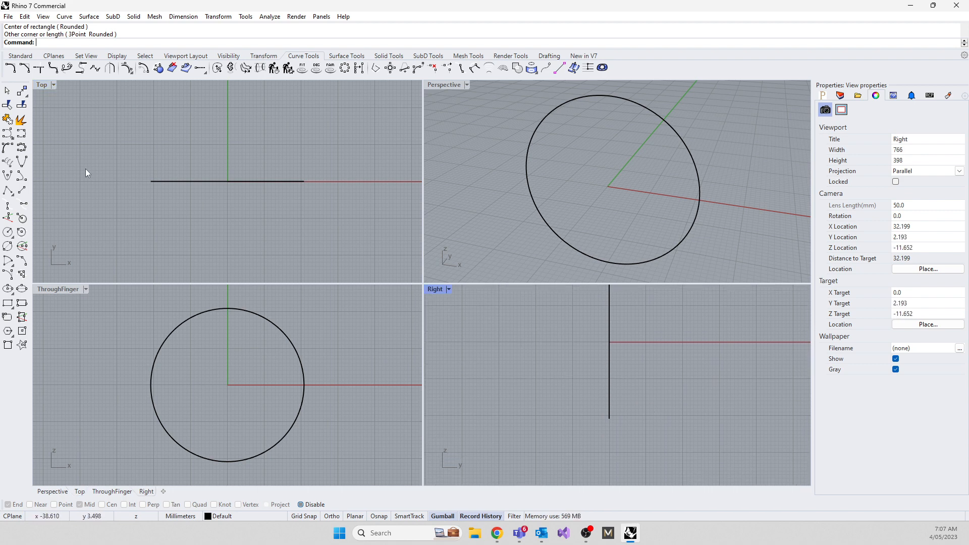
pyautogui.write('Rectangle')
pyautogui.click(50, 59)
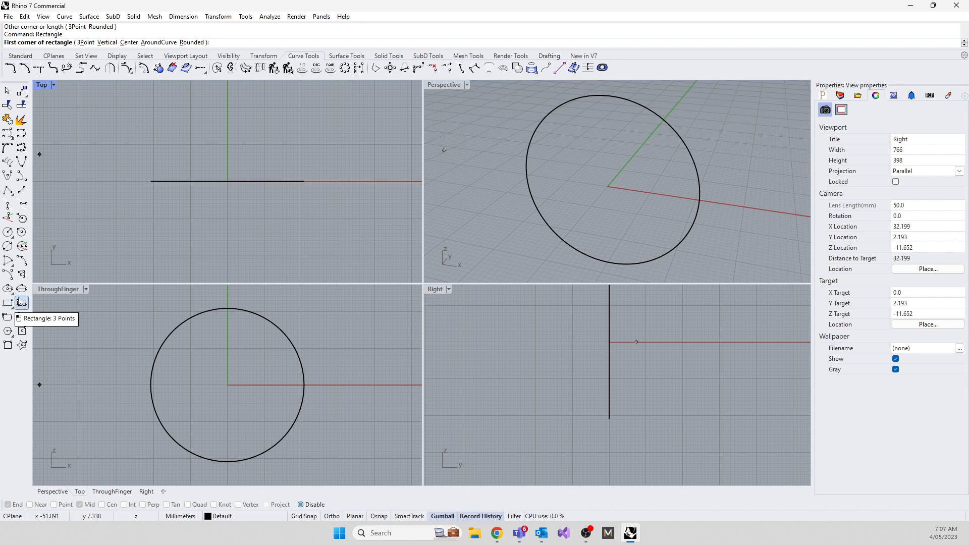
pyautogui.click(129, 42)
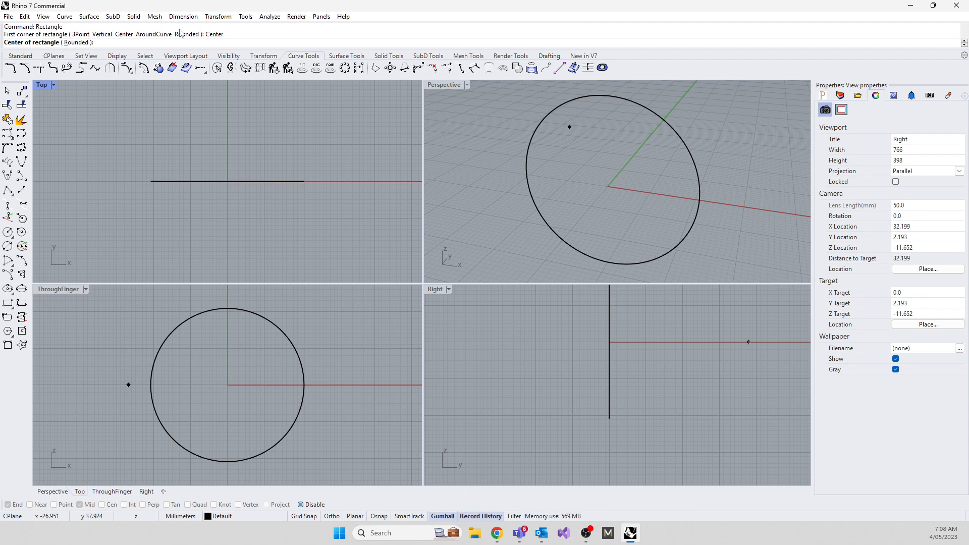
pyautogui.click(75, 42)
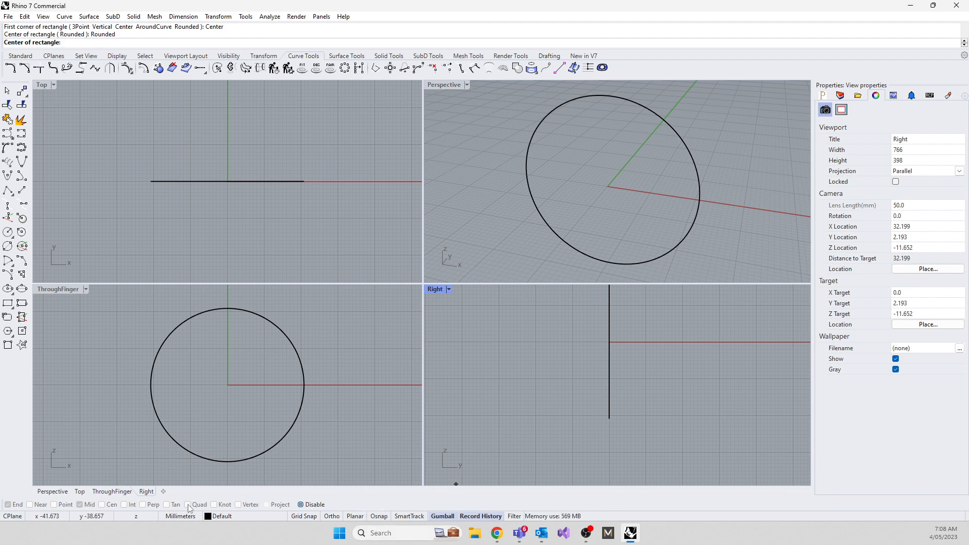
pyautogui.click(301, 505)
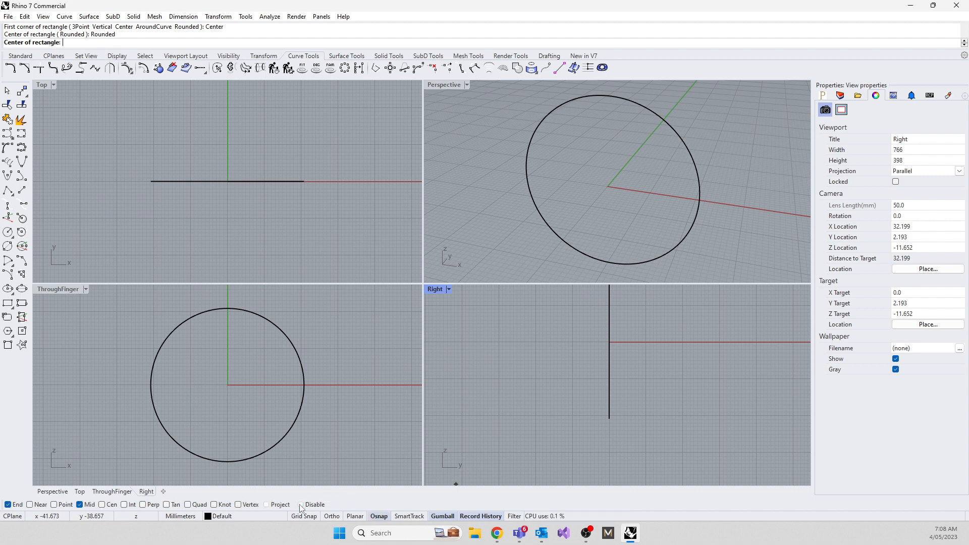
pyautogui.click(188, 505)
# Step: Draw a rounded rectangle about 16 by 6 mm centred on the circle's bottom quadrant in the Right viewport, and delete it
pyautogui.click(606, 420)
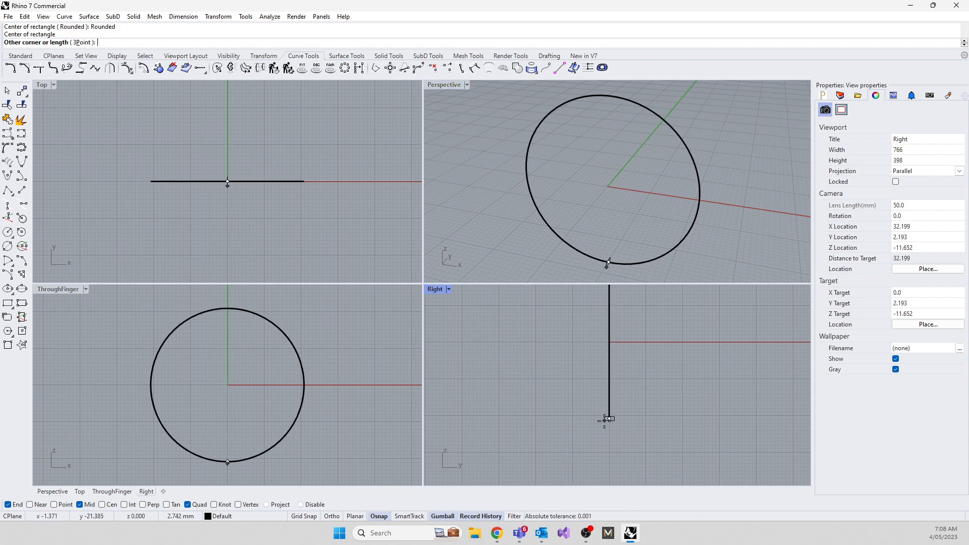
pyautogui.click(580, 430)
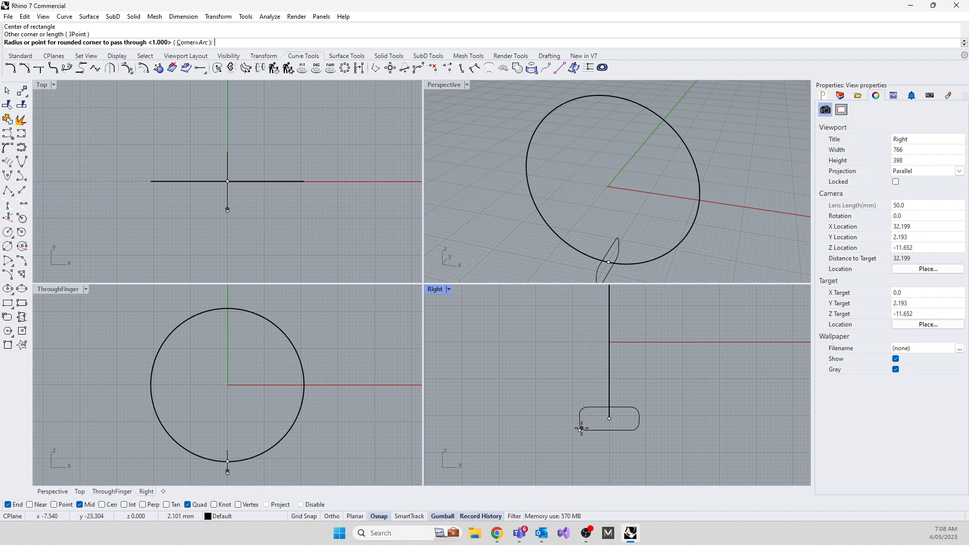
pyautogui.click(581, 429)
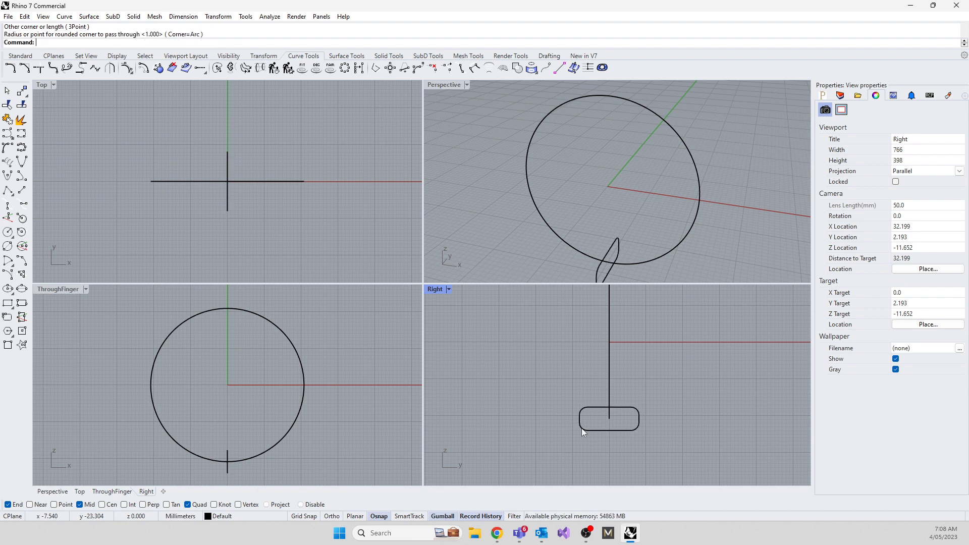
pyautogui.click(581, 428)
pyautogui.press('Delete')
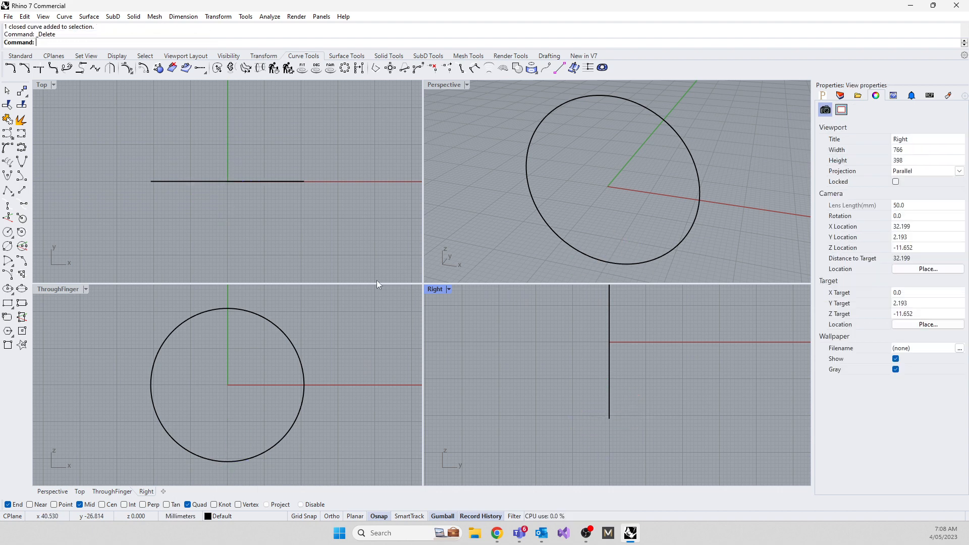
pyautogui.doubleClick(438, 288)
pyautogui.moveTo(401, 378); pyautogui.dragTo(387, 338, button='right')
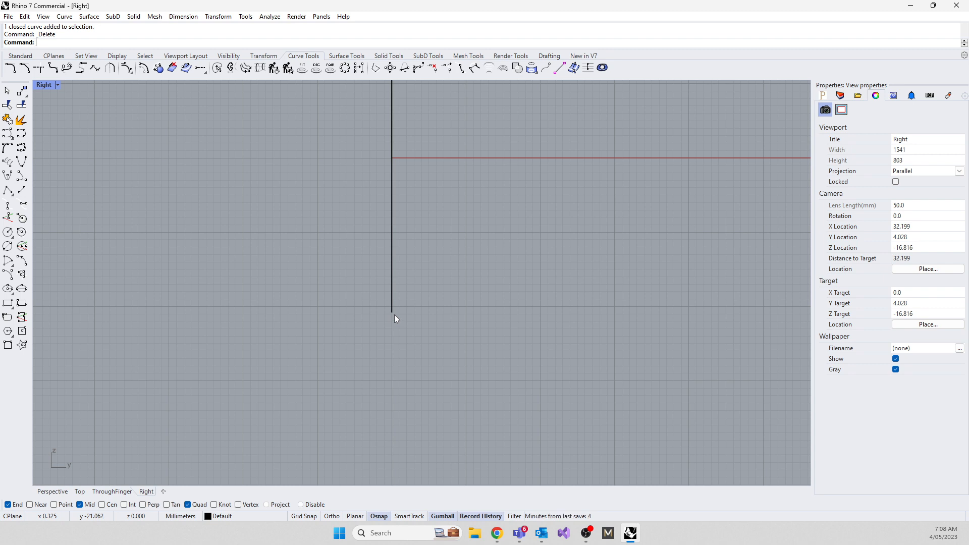
pyautogui.doubleClick(42, 84)
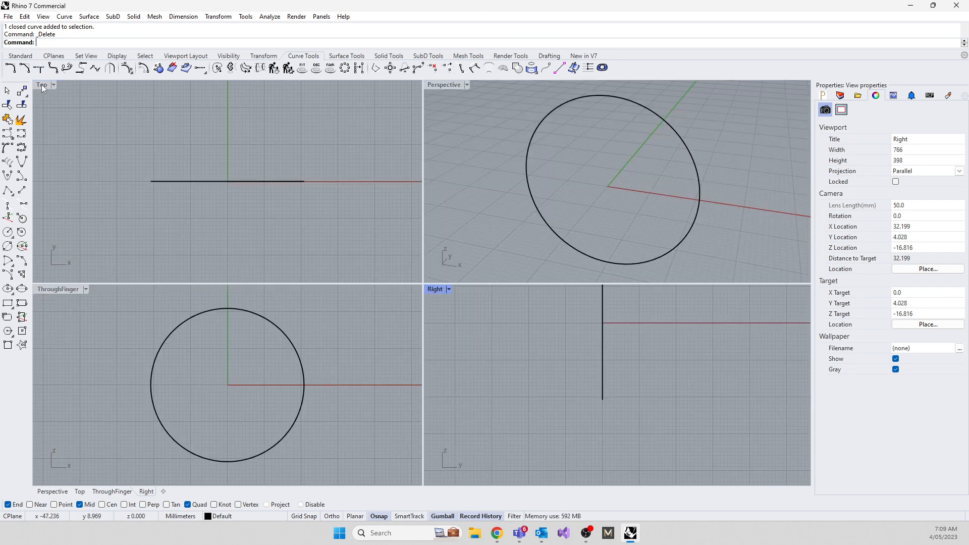
# Step: Place a centred rounded rectangle at the circle's bottom quadrant, using grid snap for its corner in the Right viewport, about 6 by 1.7 mm
pyautogui.moveTo(544, 162); pyautogui.dragTo(529, 218, button='right')
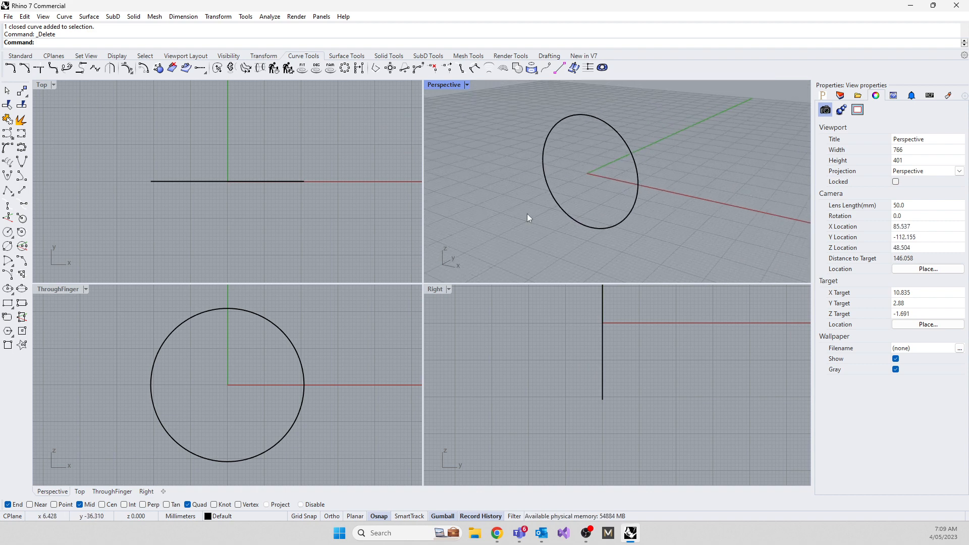
pyautogui.click(7, 302)
pyautogui.click(124, 43)
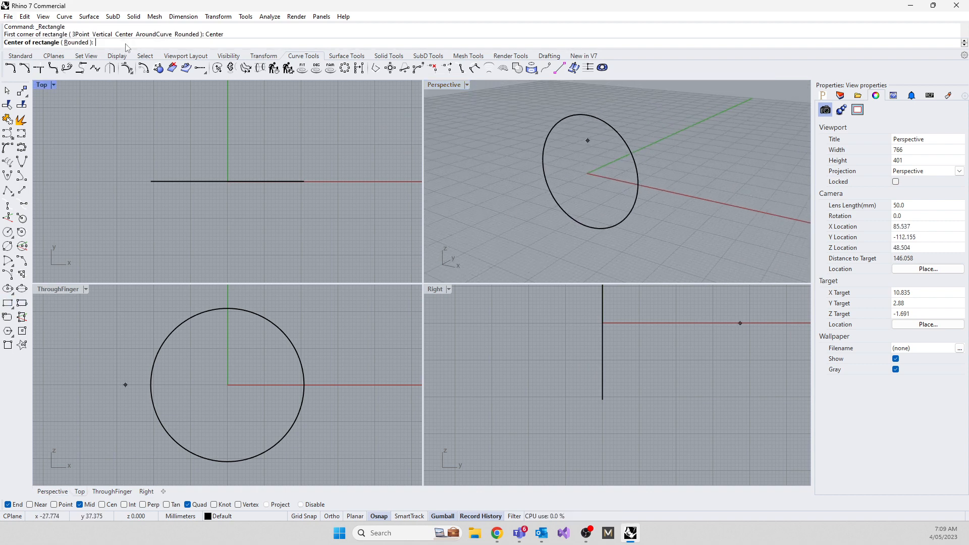
pyautogui.click(75, 44)
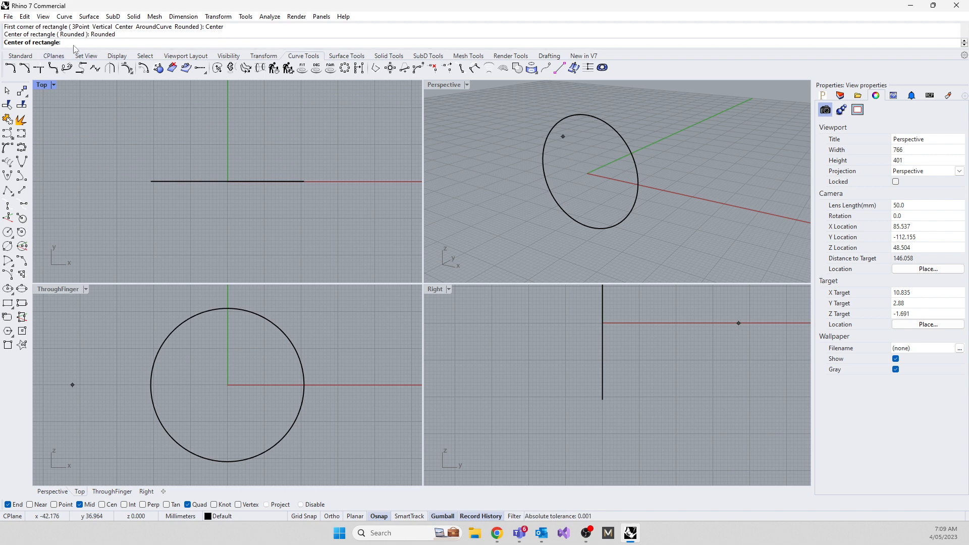
pyautogui.click(596, 222)
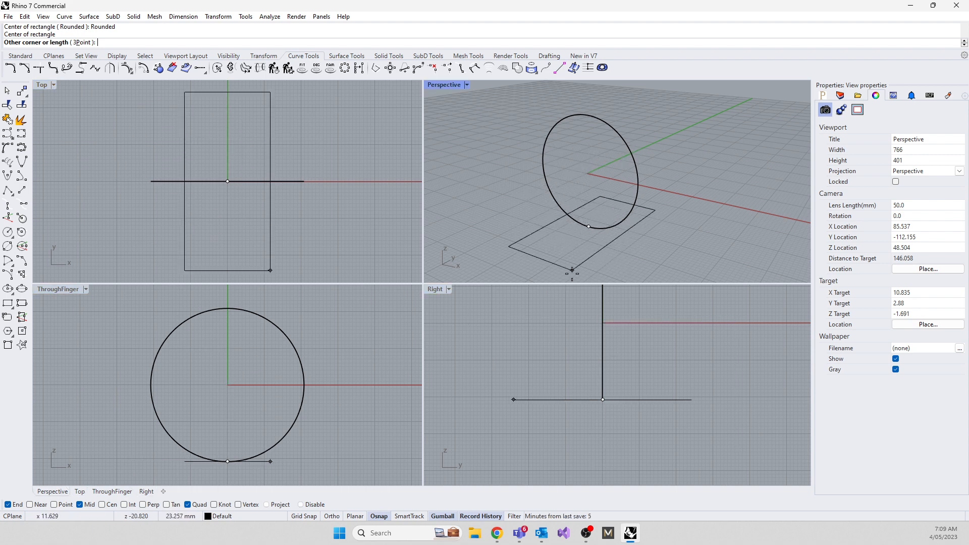
pyautogui.scroll(8, 586, 398)
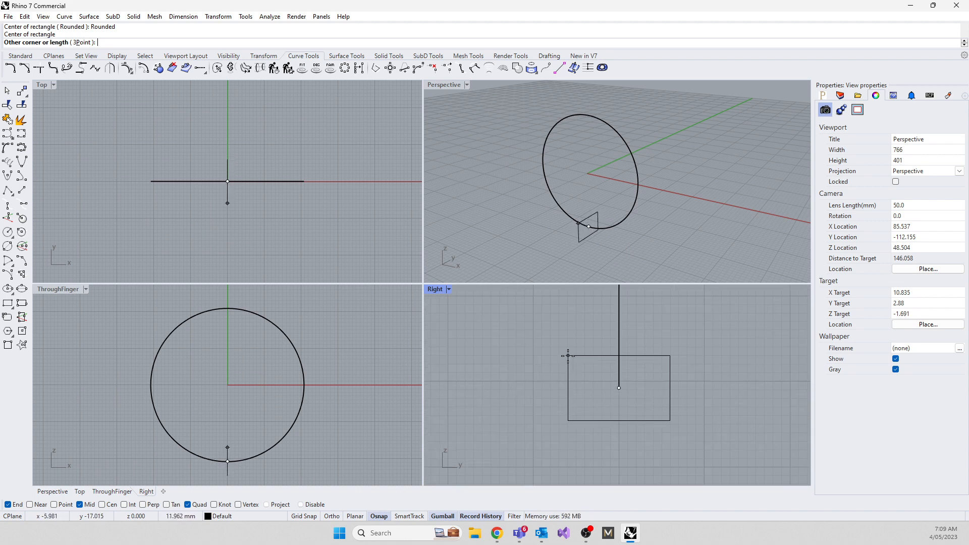
pyautogui.scroll(2, 570, 360)
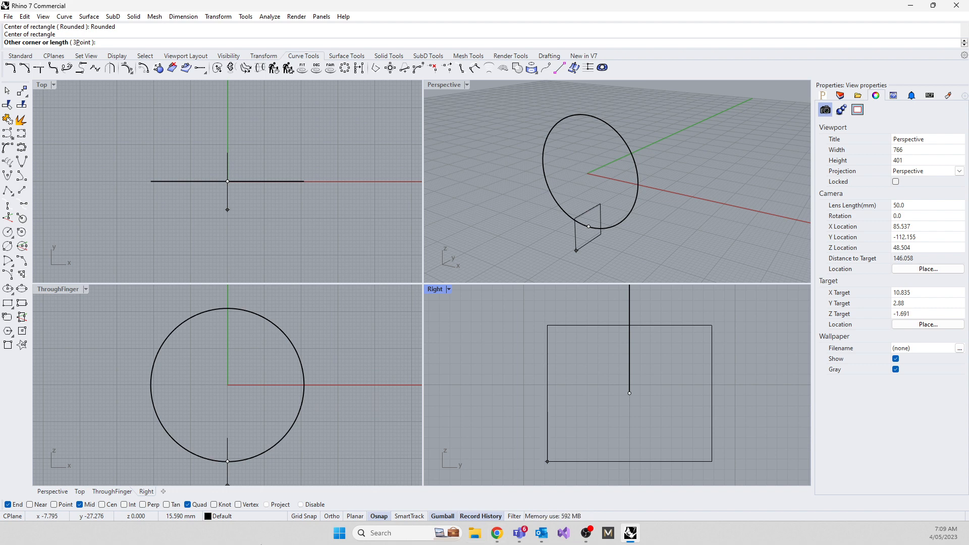
pyautogui.click(305, 517)
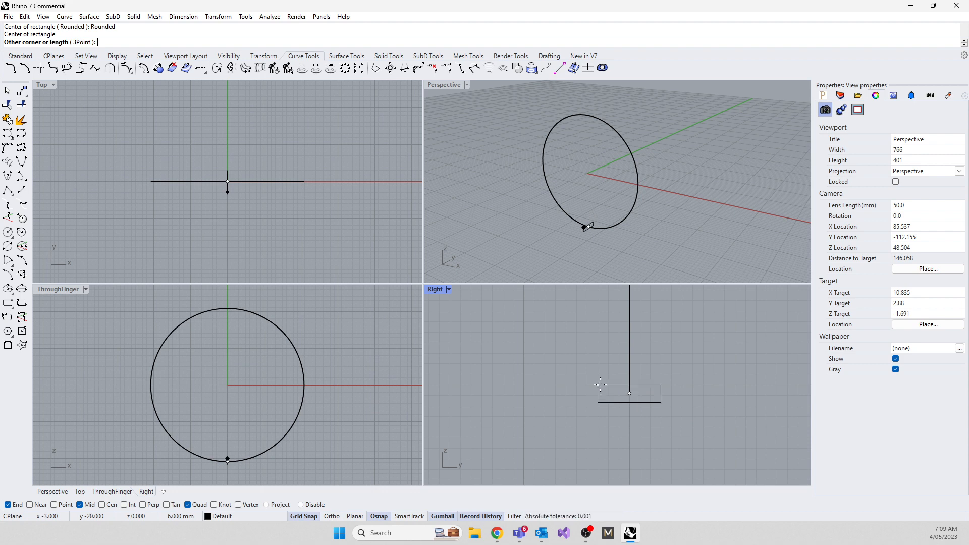
pyautogui.click(597, 384)
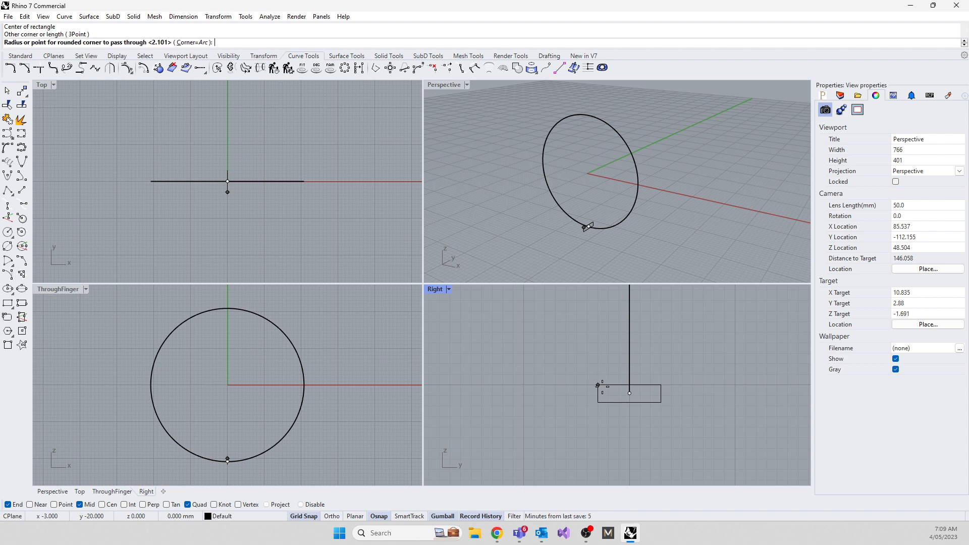
# Step: Turn off grid snap, round the rectangle's corners freehand to a radius of about 0.5 mm, and delete the profile
pyautogui.click(305, 516)
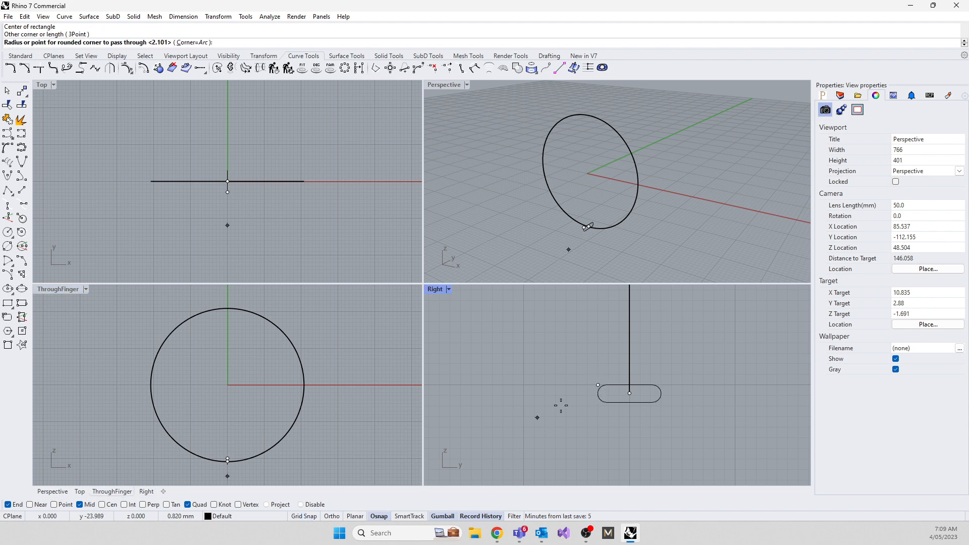
pyautogui.scroll(2, 598, 404)
pyautogui.scroll(3, 597, 404)
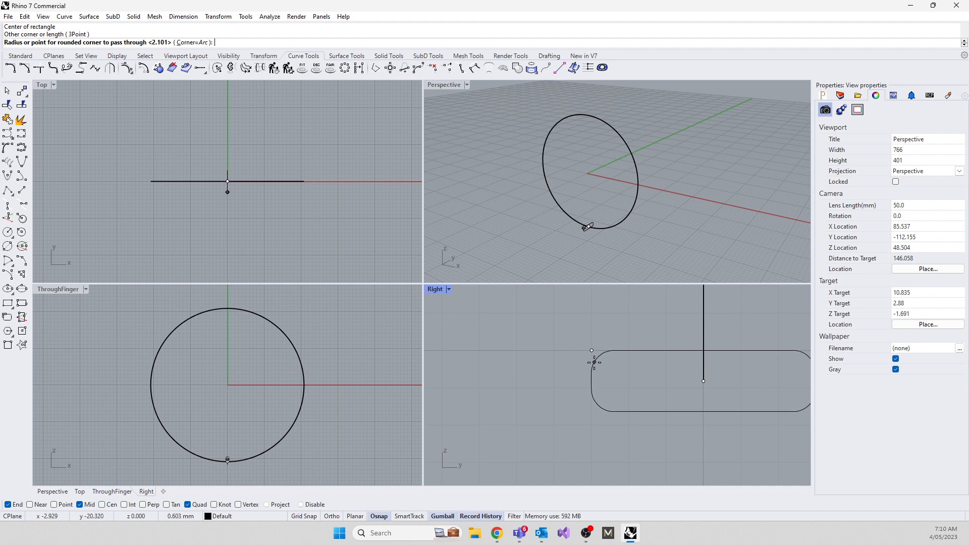
pyautogui.click(593, 360)
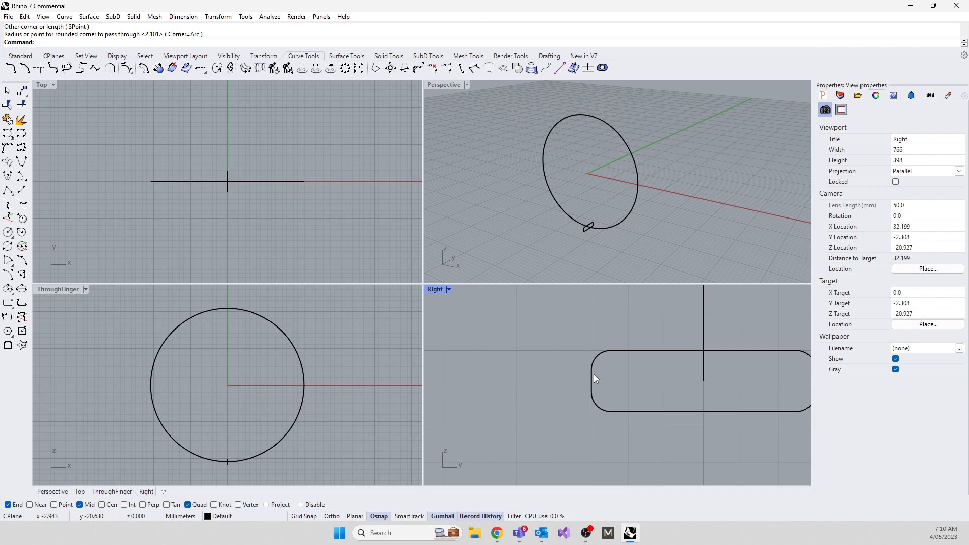
pyautogui.click(592, 375)
pyautogui.press('Delete')
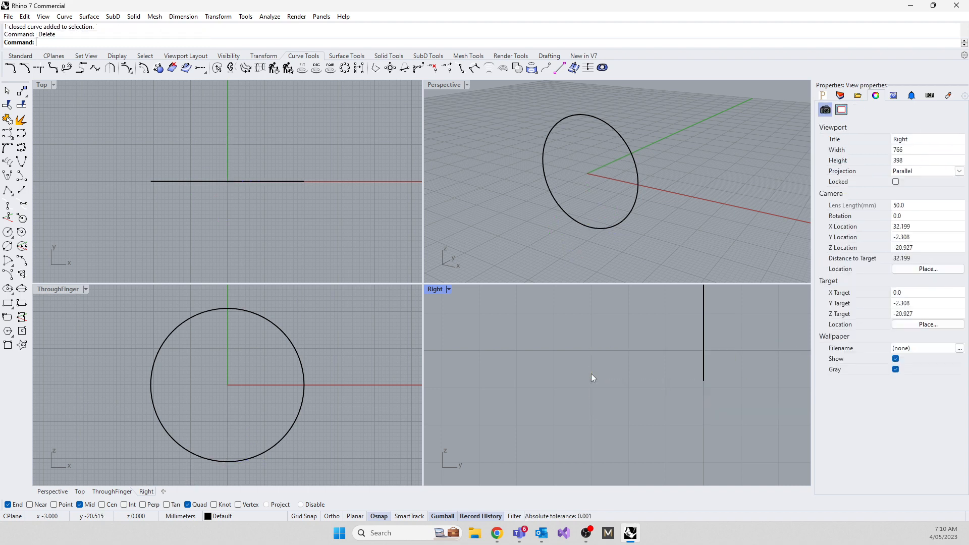
# Step: Start a centred, rounded rectangle with its centre on the circle's bottom quadrant in the ThroughFinger viewport
pyautogui.write('Rectangle')
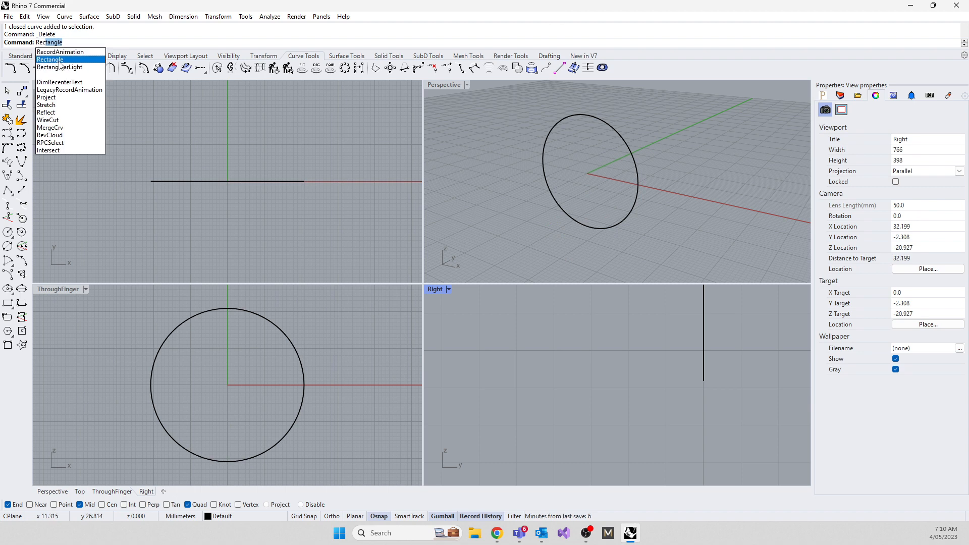
pyautogui.click(56, 60)
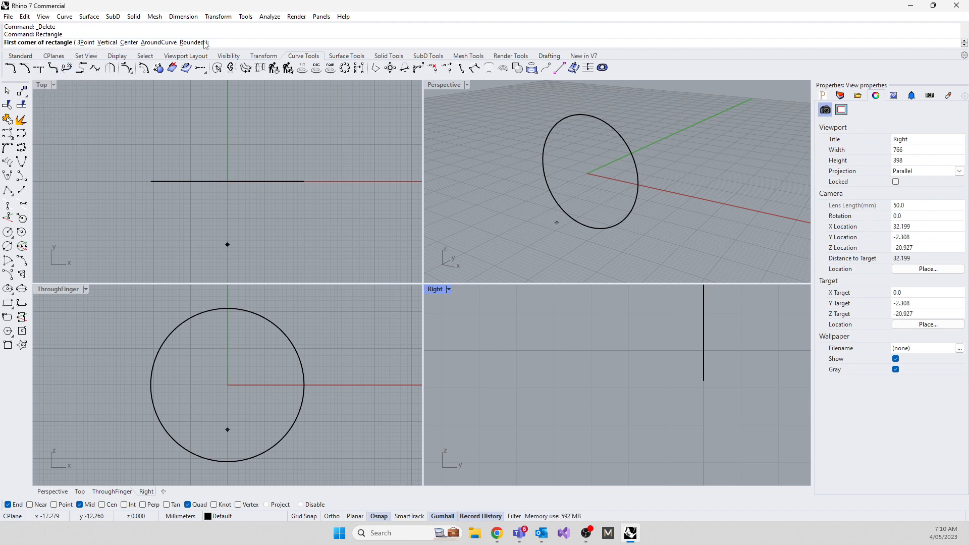
pyautogui.click(129, 45)
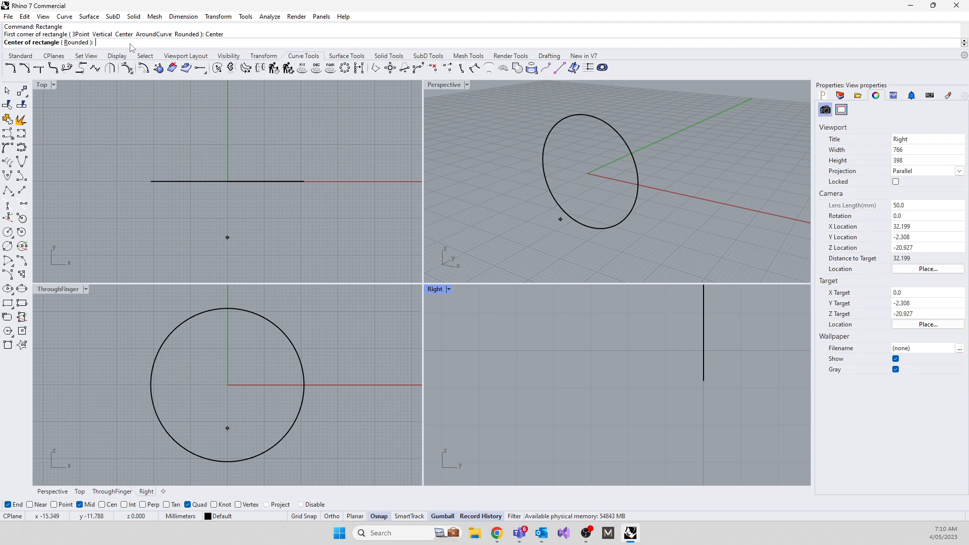
pyautogui.click(77, 43)
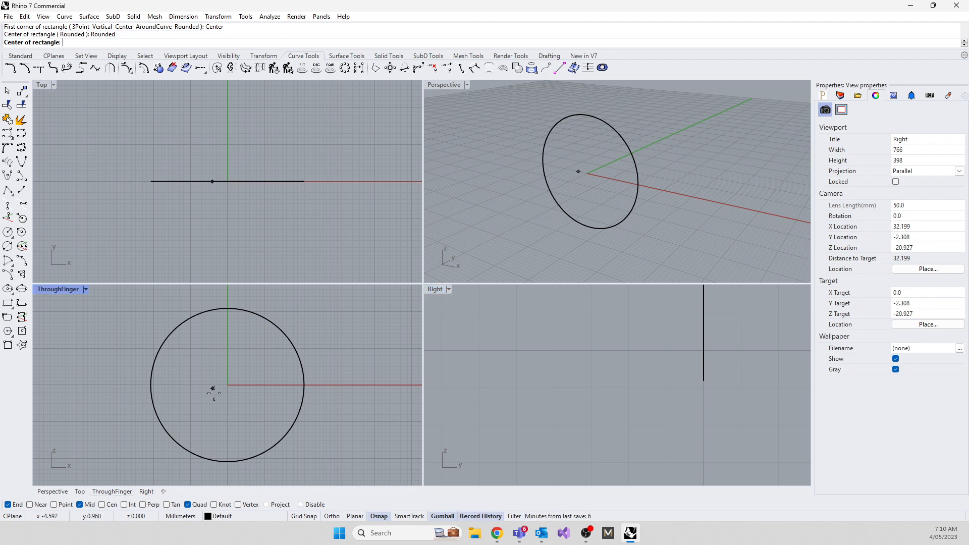
pyautogui.click(227, 462)
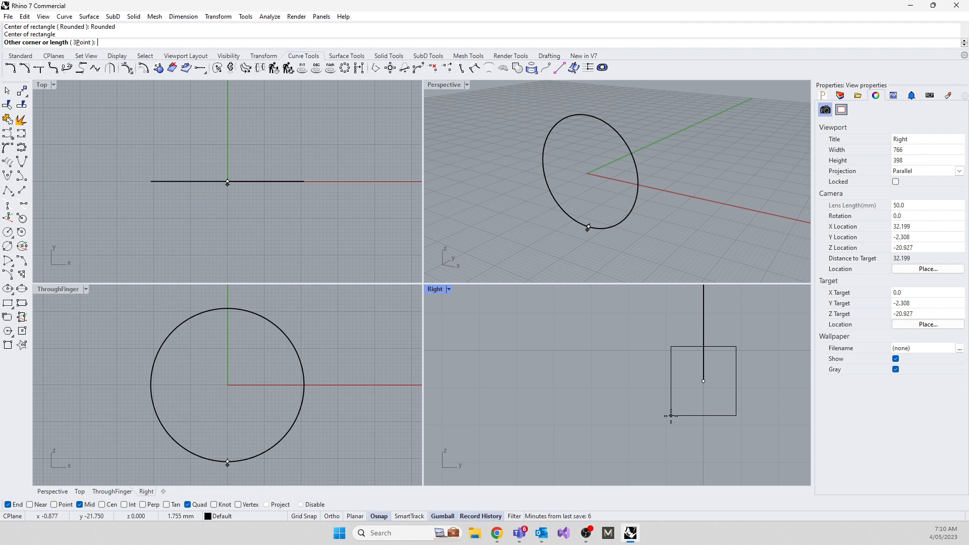
# Step: Complete the rectangle in the Right viewport with a length of 6.2 mm, a width of 1.5 mm and a corner radius of 0.125 mm
pyautogui.write('6')
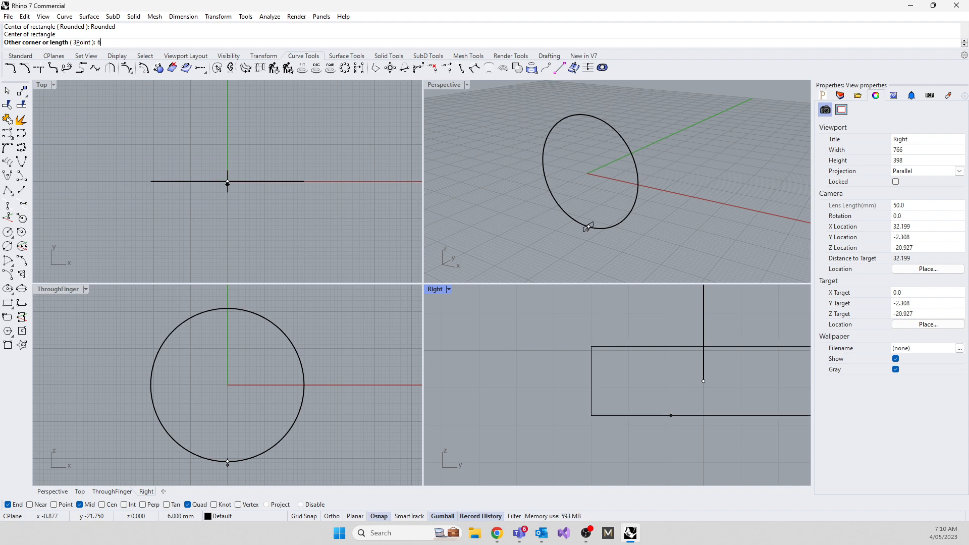
pyautogui.write('.2')
pyautogui.press('Return')
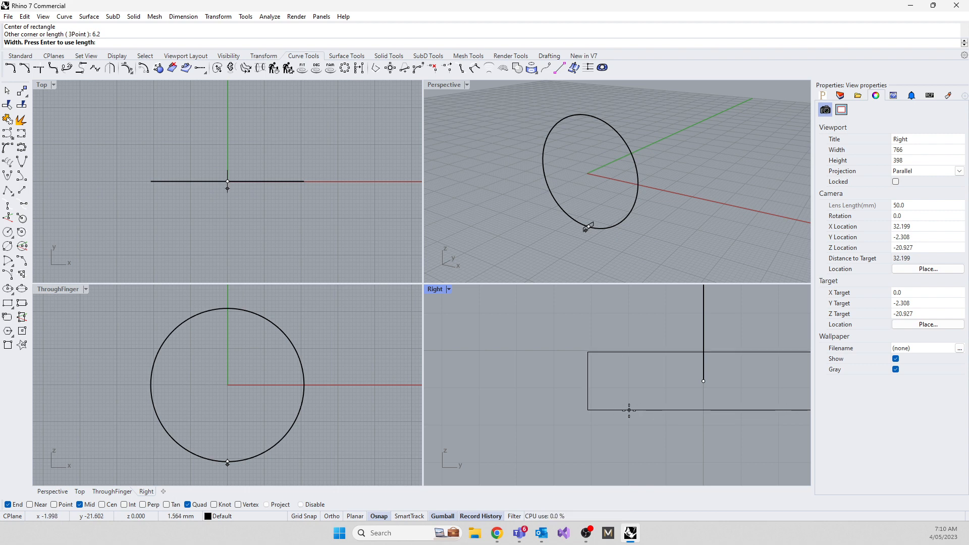
pyautogui.write('1.5')
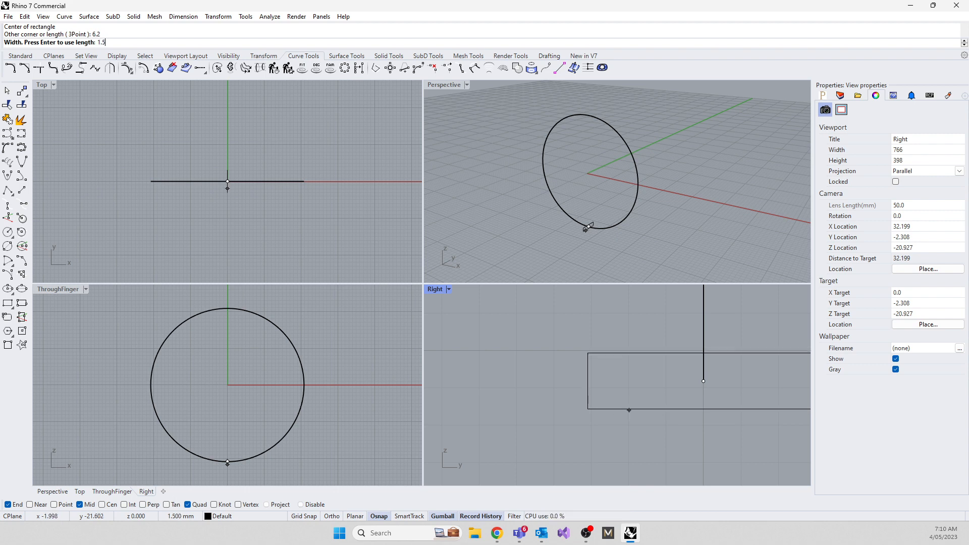
pyautogui.press('Return')
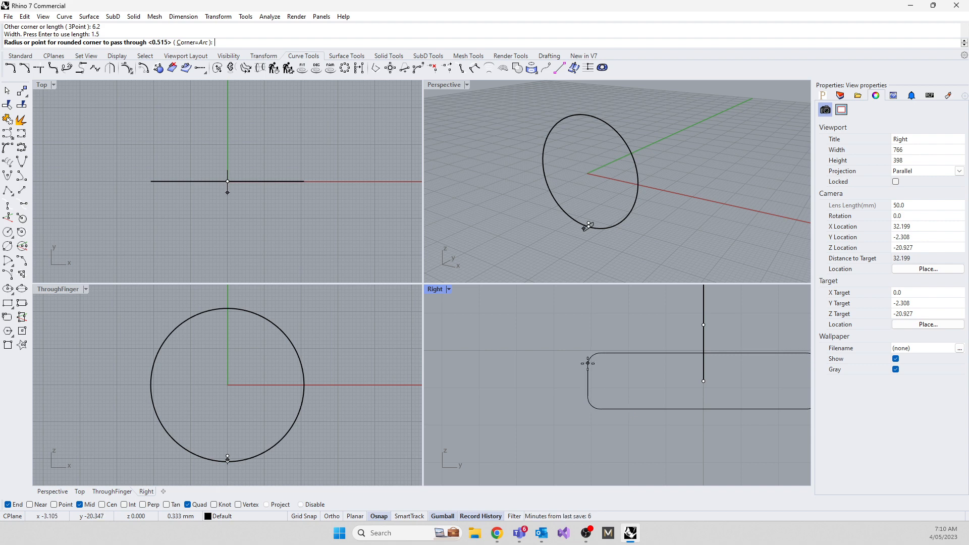
pyautogui.write('0.125')
pyautogui.press('Return')
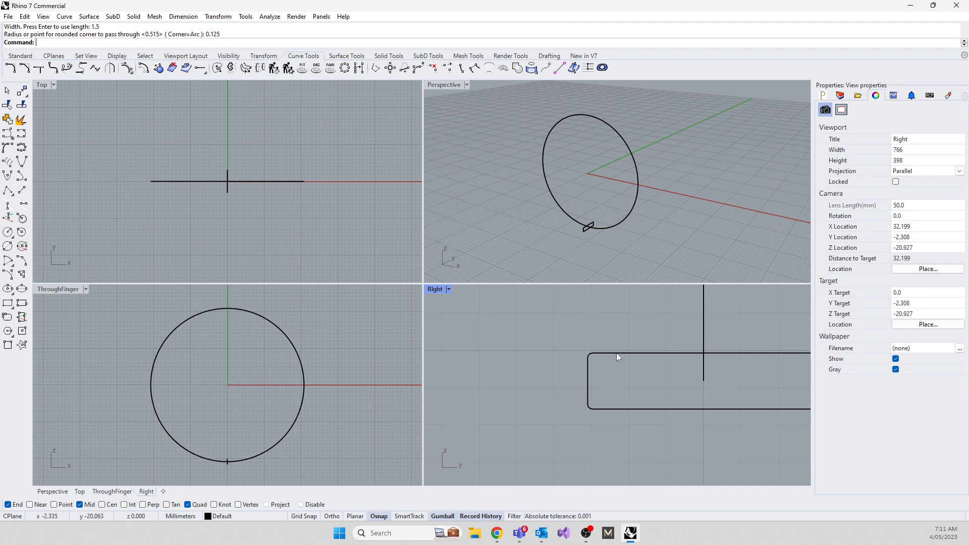
# Step: Delete the finger circle and the rounded rectangle profile, leaving the model empty
pyautogui.scroll(5, 616, 355)
pyautogui.scroll(-5, 544, 335)
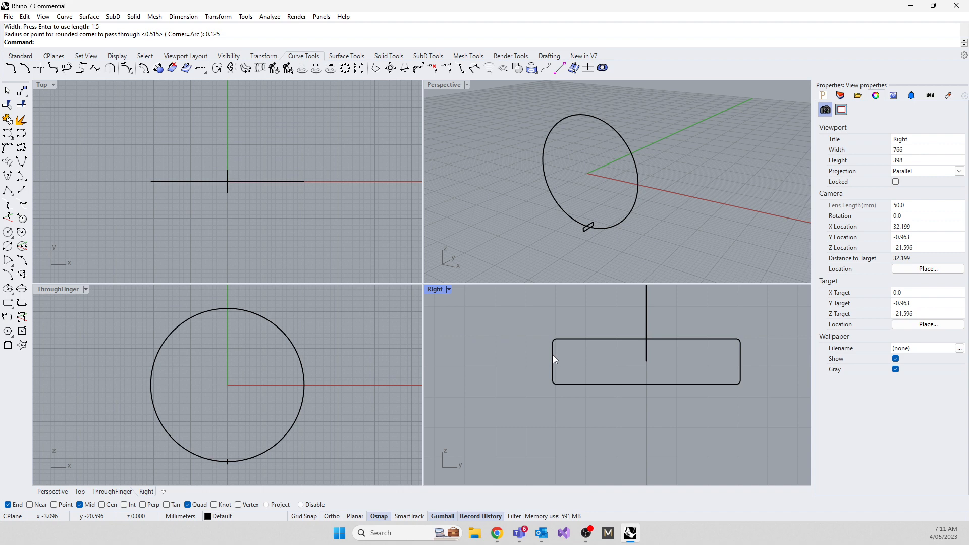
pyautogui.click(554, 360)
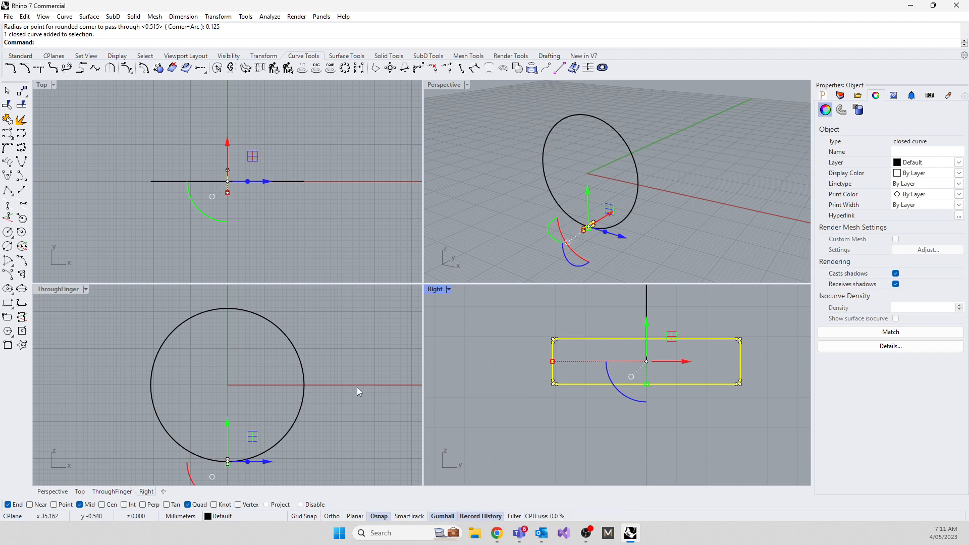
pyautogui.moveTo(386, 307); pyautogui.dragTo(229, 424)
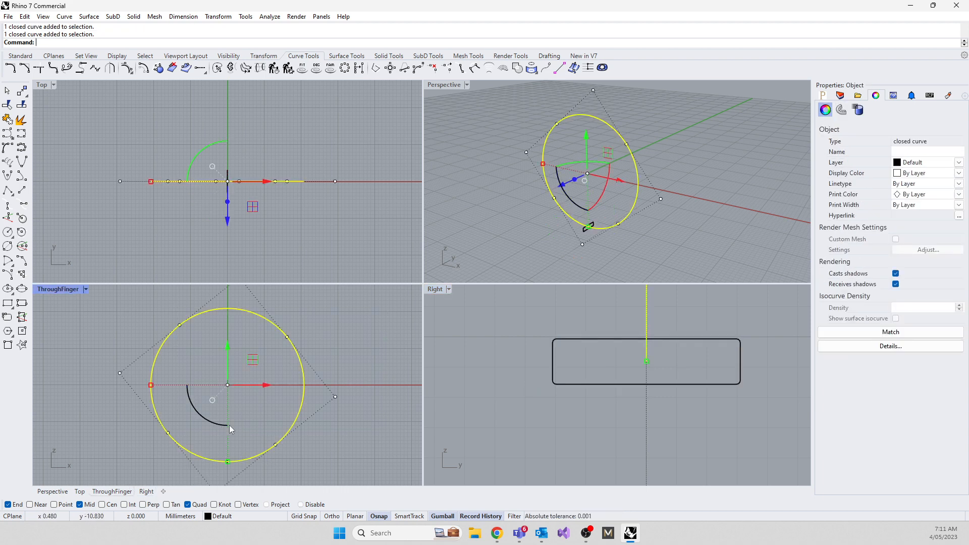
pyautogui.press('Delete')
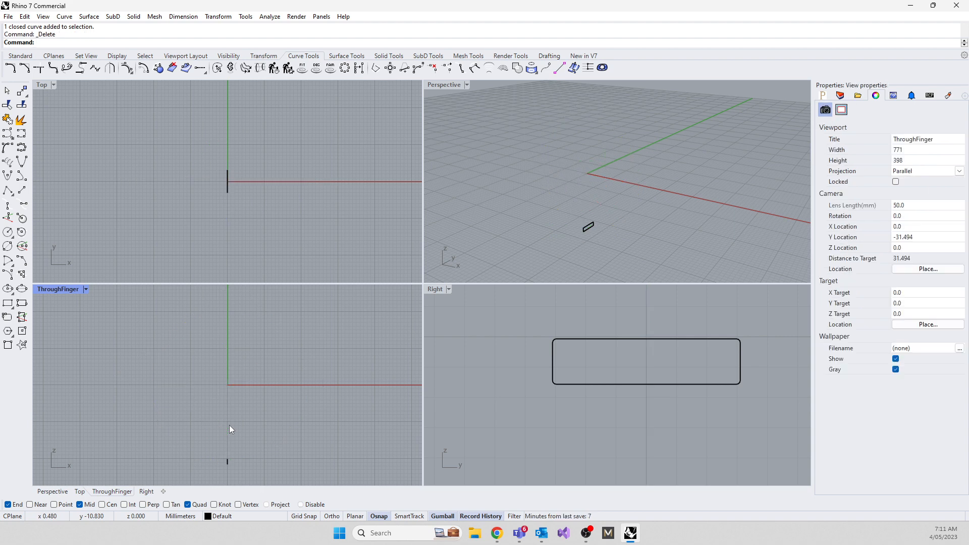
pyautogui.moveTo(215, 432); pyautogui.dragTo(263, 471)
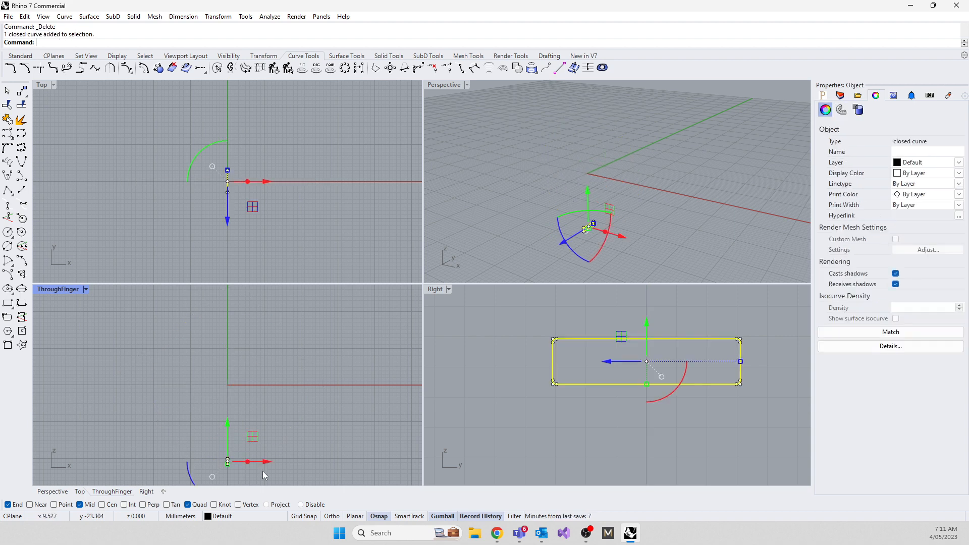
pyautogui.press('Delete')
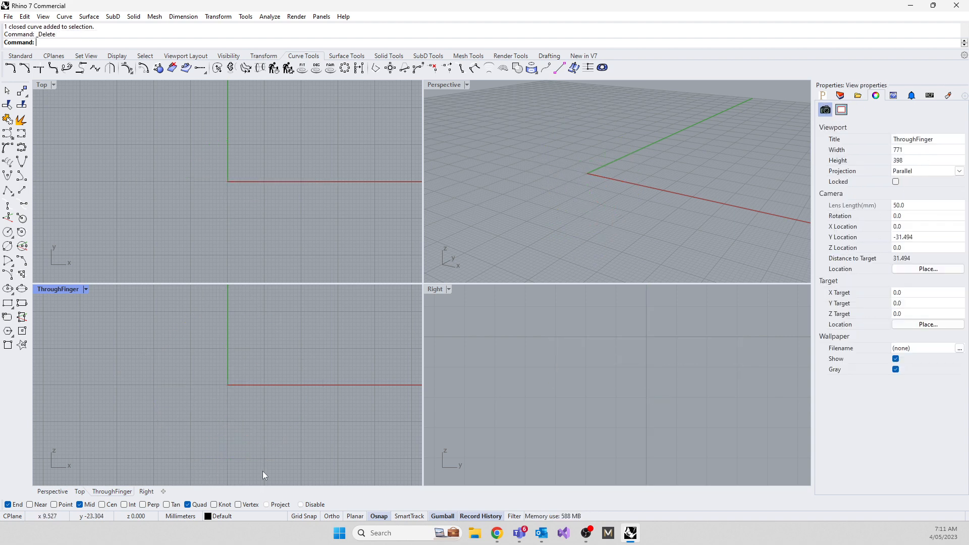
# Step: Draw an arc centred on the origin in the ThroughFinger viewport, radius about 18.5 mm, sweeping over the top to the positive X axis
pyautogui.write('Arc')
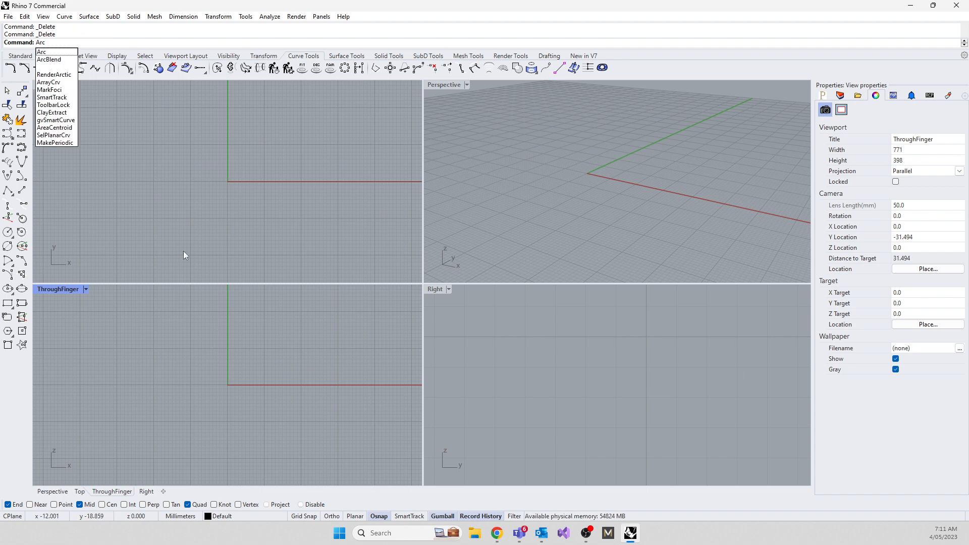
pyautogui.press('Return')
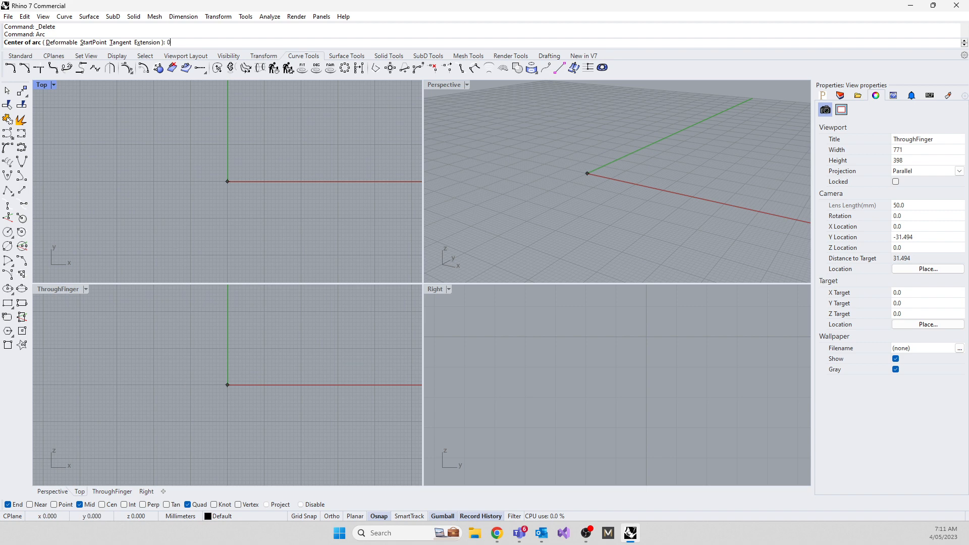
pyautogui.write('0')
pyautogui.press('Return')
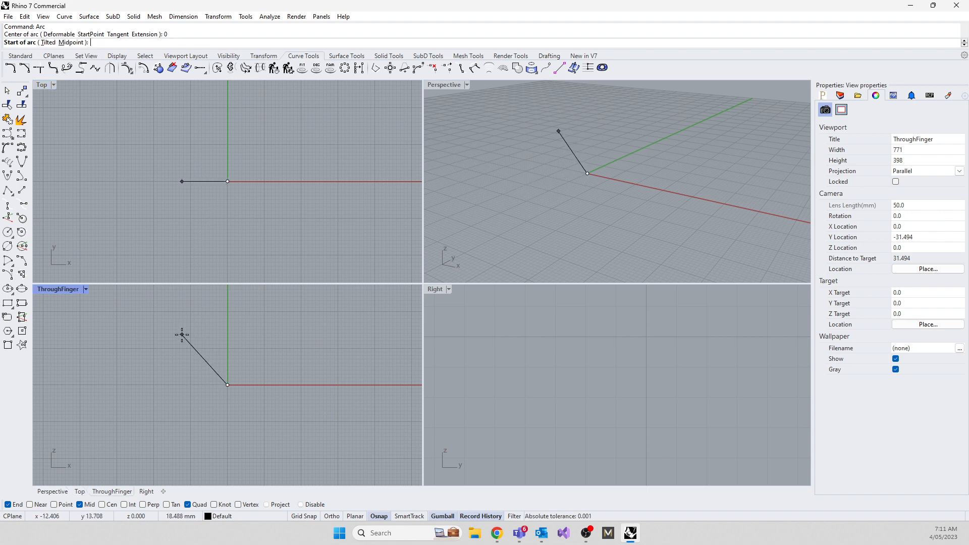
pyautogui.click(182, 334)
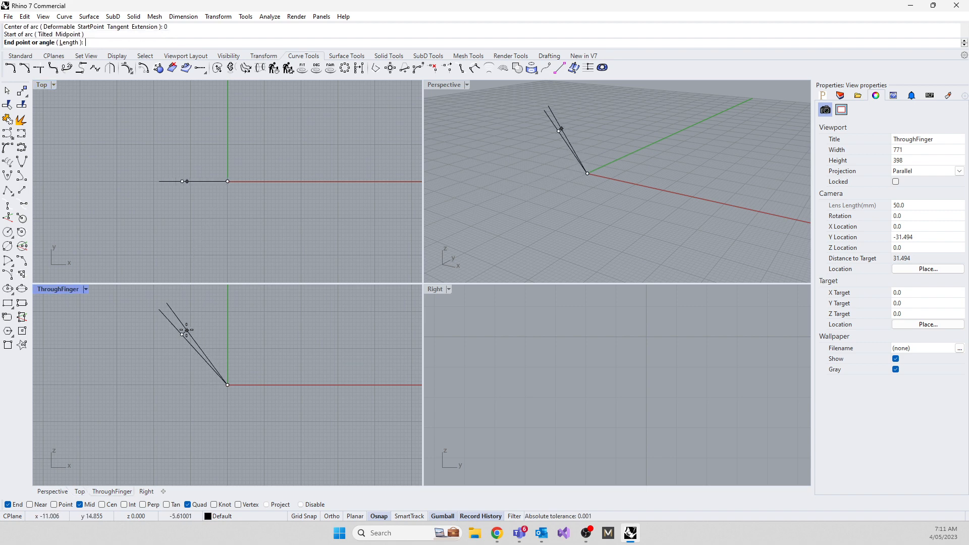
pyautogui.click(318, 379)
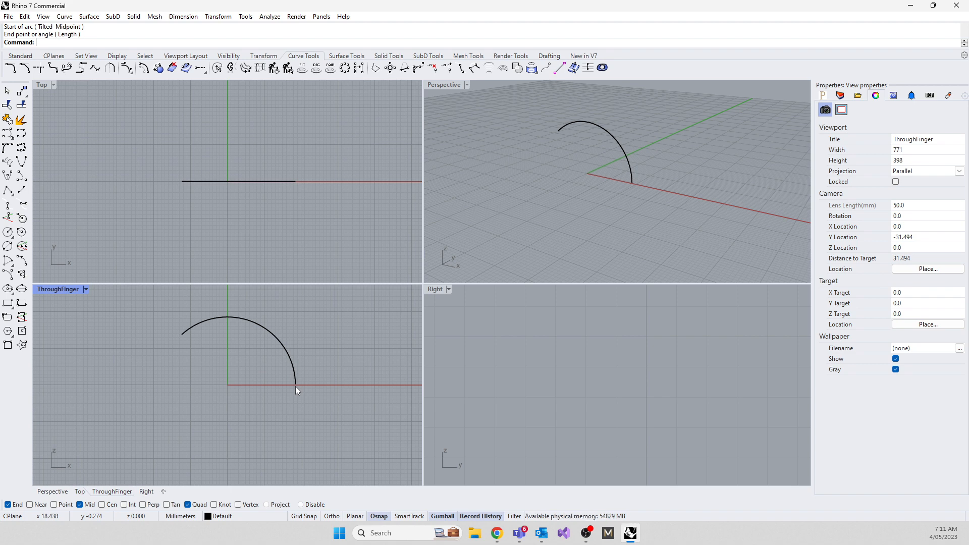
# Step: Delete the arc centred on the origin
pyautogui.click(293, 363)
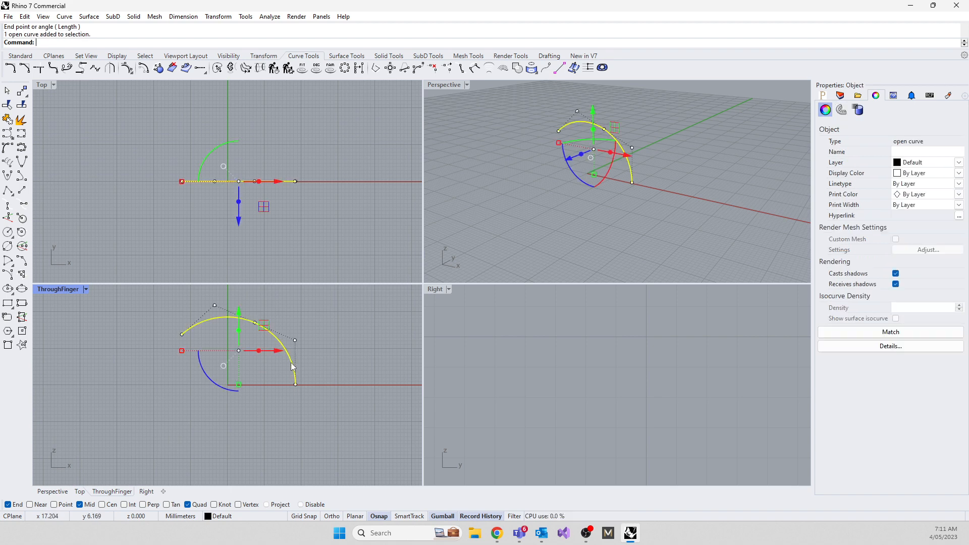
pyautogui.press('Return')
pyautogui.press('Escape')
pyautogui.press('Escape')
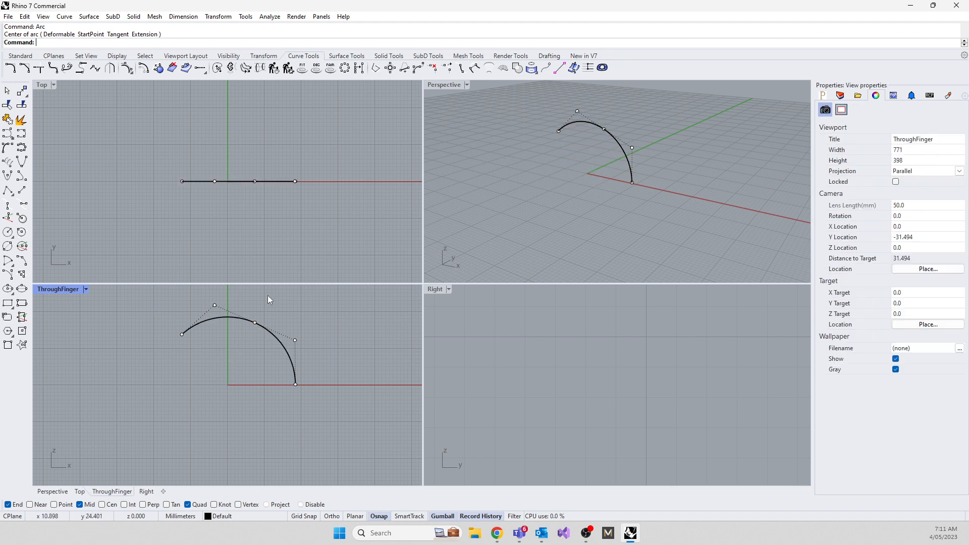
pyautogui.moveTo(268, 296); pyautogui.dragTo(232, 352)
pyautogui.press('Delete')
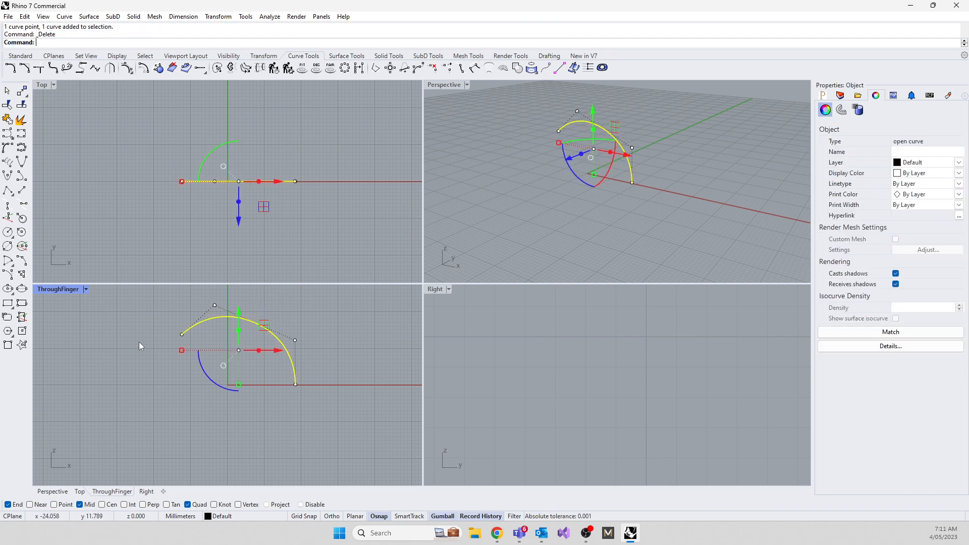
pyautogui.press('Delete')
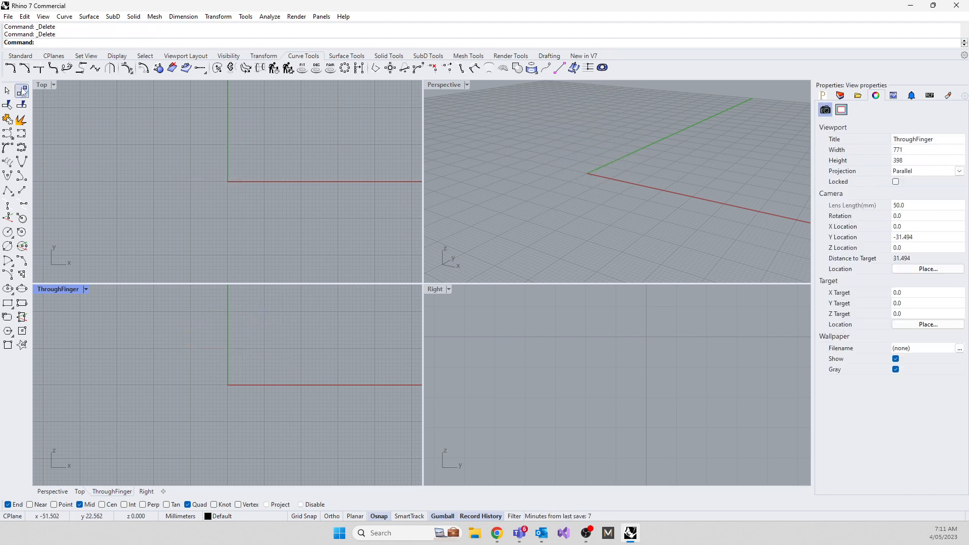
# Step: Draw an open L-shaped polyline in the ThroughFinger viewport, with a horizontal segment followed by a vertical segment going down
pyautogui.click(8, 191)
pyautogui.click(113, 352)
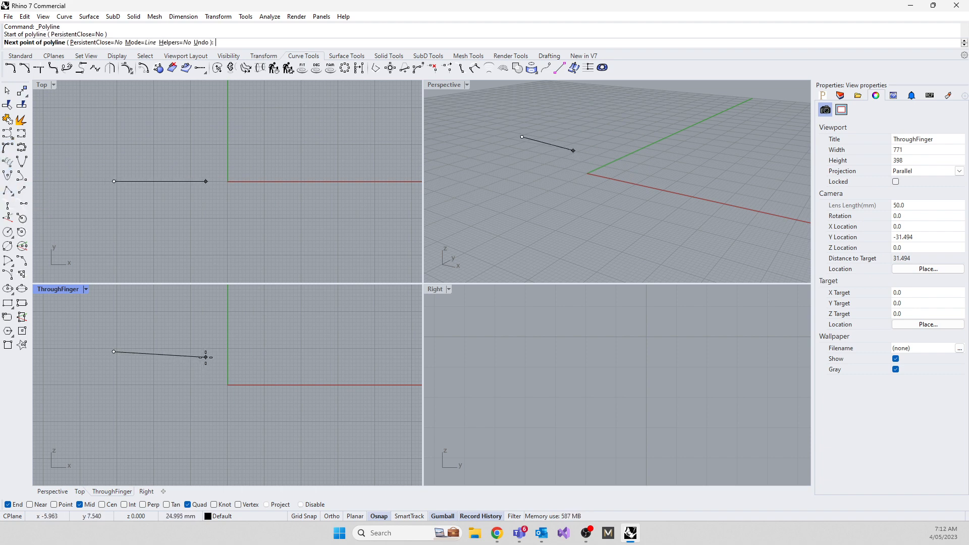
pyautogui.click(241, 351)
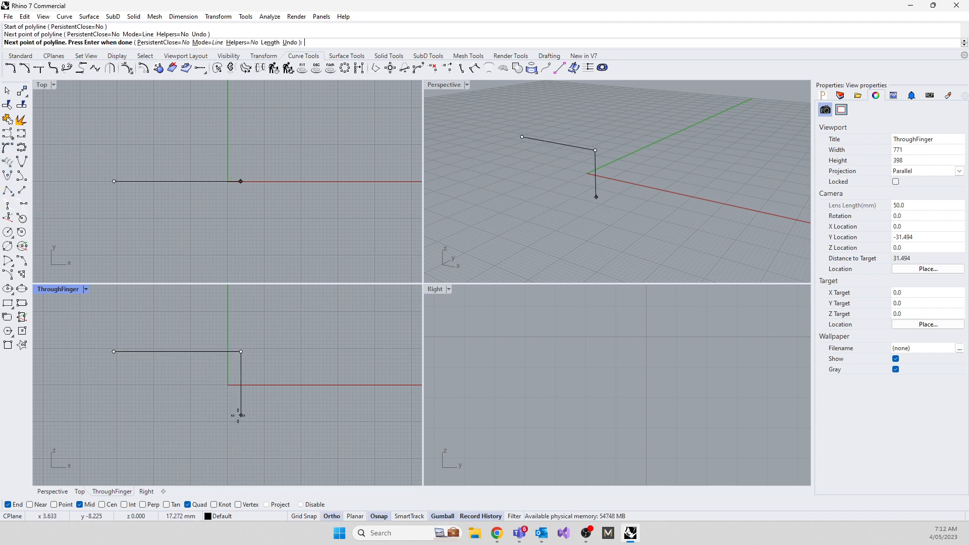
pyautogui.click(241, 439)
pyautogui.press('Return')
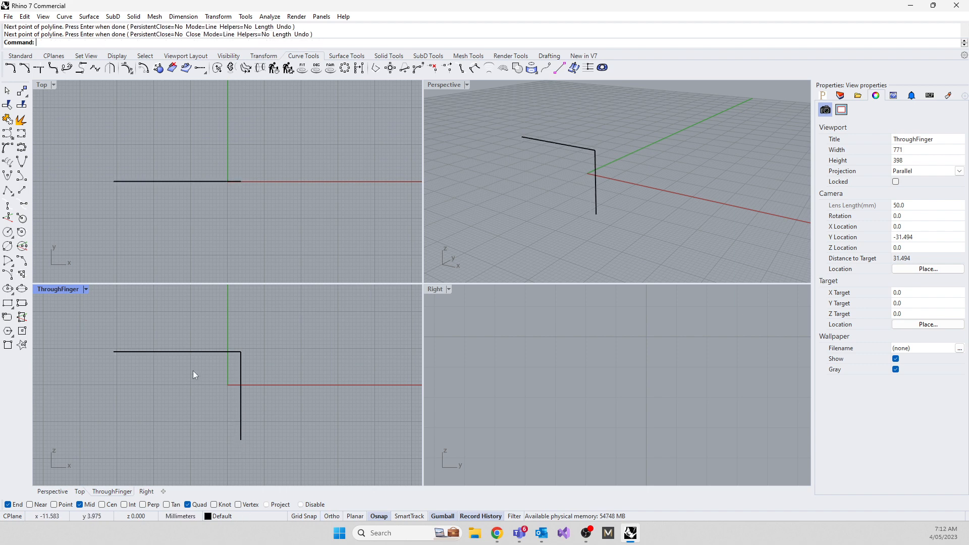
pyautogui.click(235, 353)
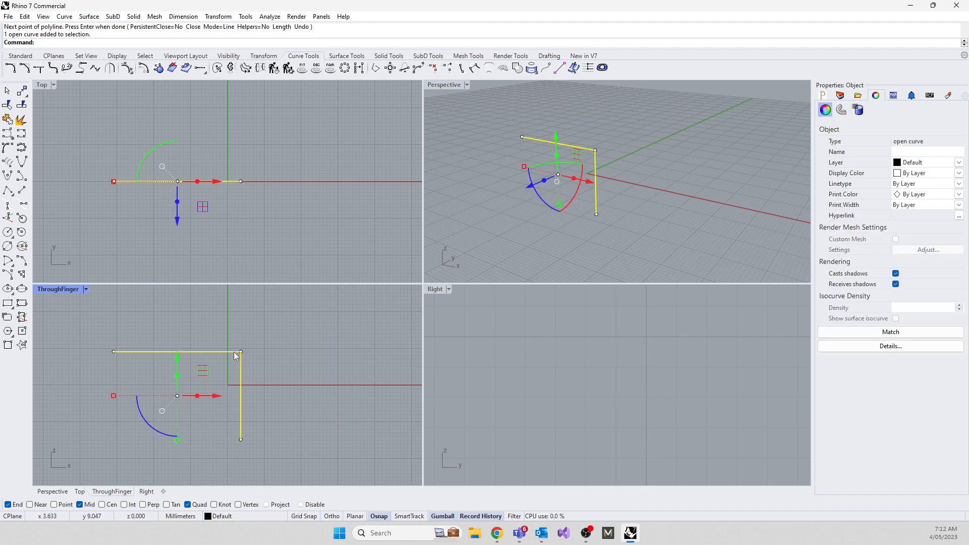
pyautogui.write('Fillet')
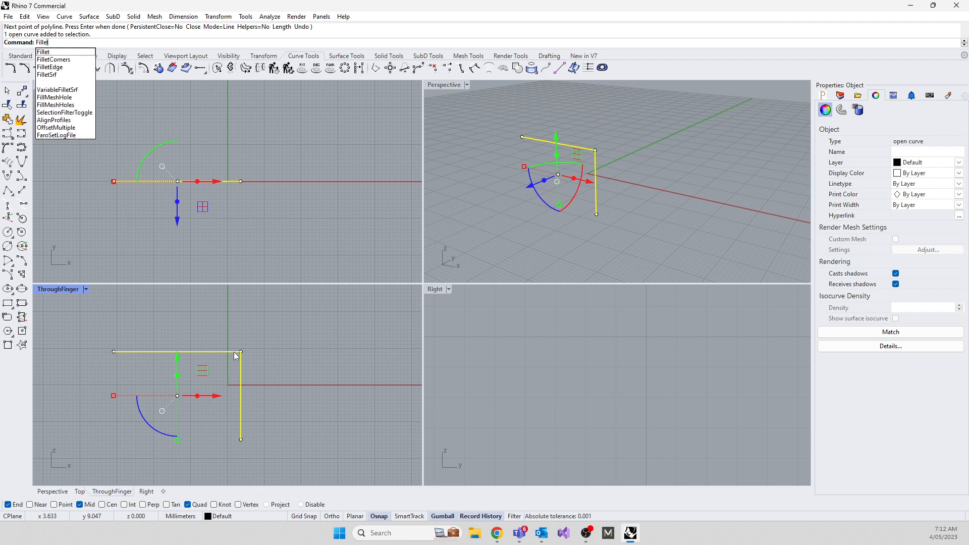
pyautogui.click(50, 68)
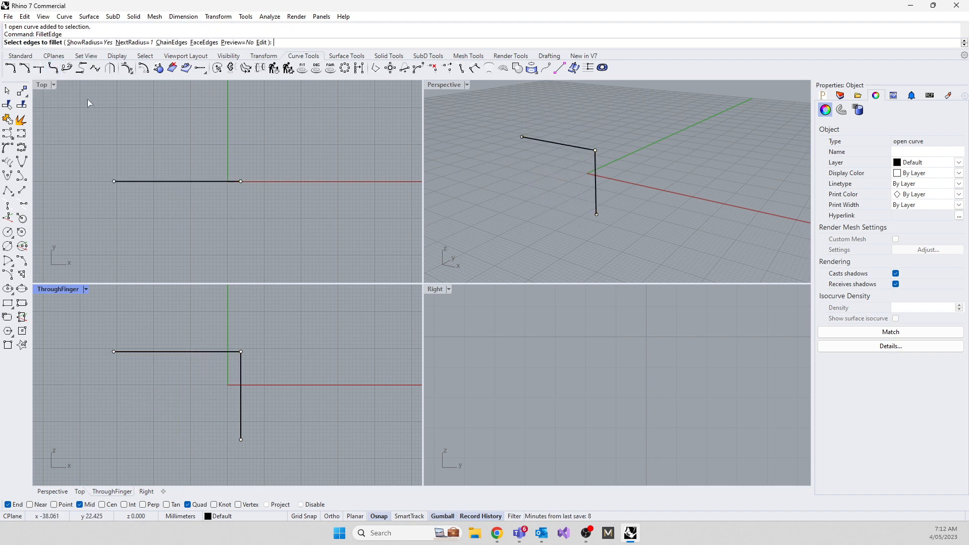
pyautogui.click(242, 360)
pyautogui.press('Escape')
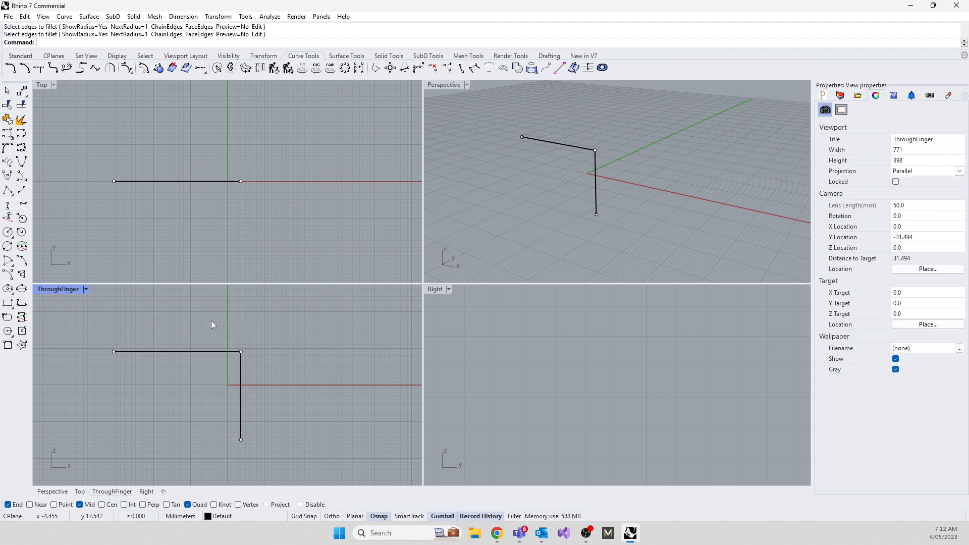
# Step: Explode the L-shaped polyline into separate lines and fillet their corner with a radius of 1 mm, trimming without joining
pyautogui.click(176, 352)
pyautogui.write('Explode')
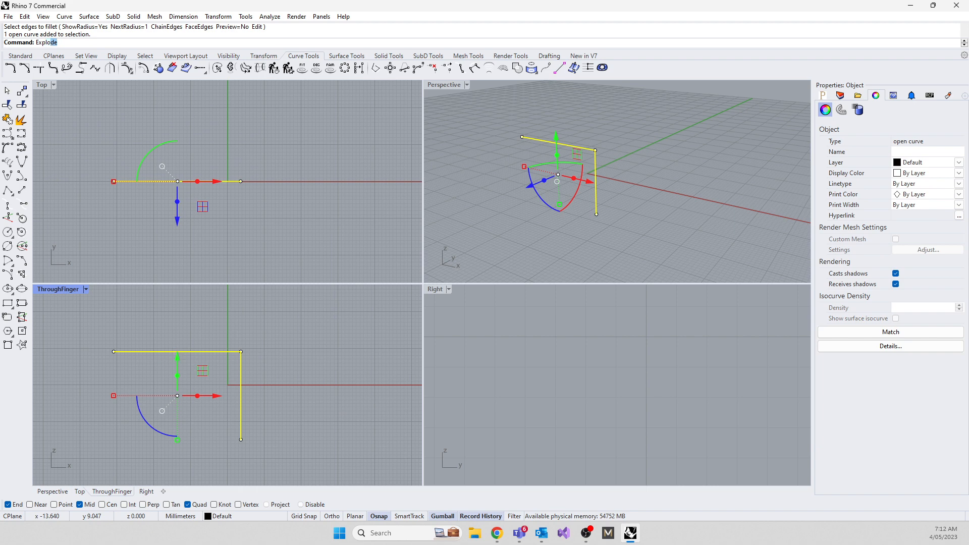
pyautogui.press('Return')
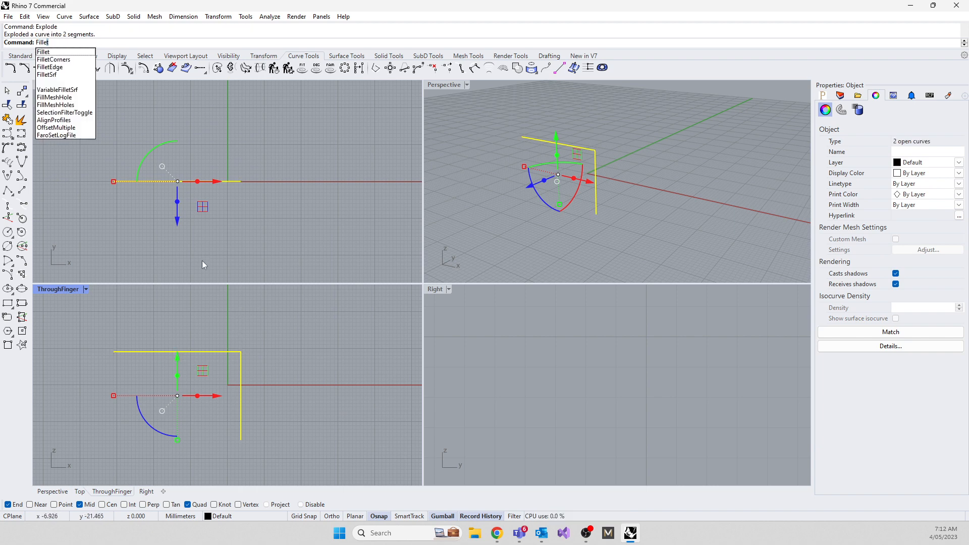
pyautogui.click(41, 53)
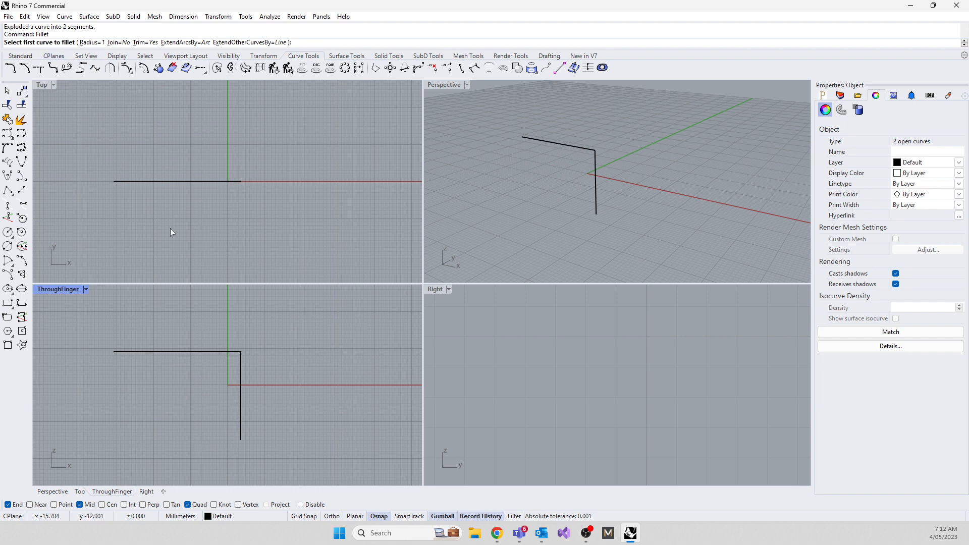
pyautogui.click(234, 352)
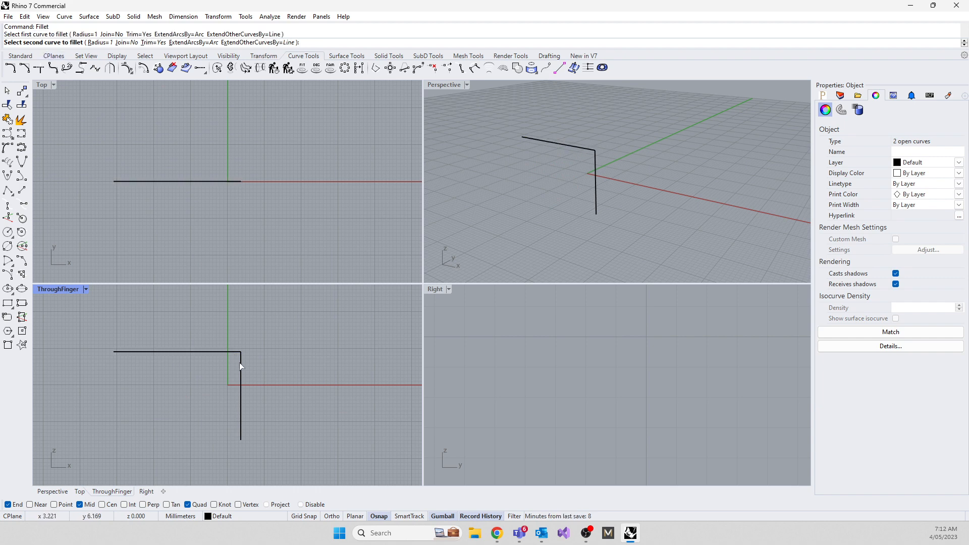
pyautogui.click(240, 365)
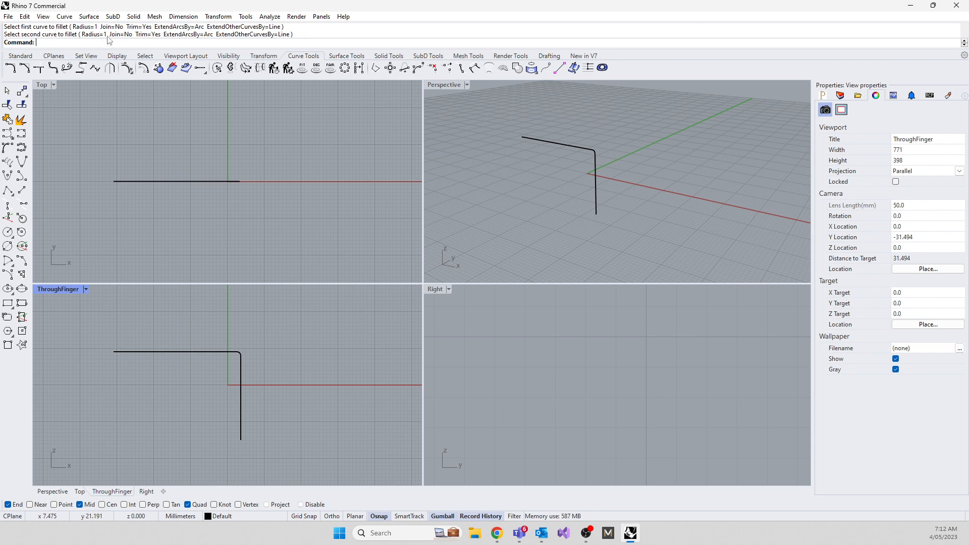
# Step: Enable the Cen object snap and place a point object at the centre of the fillet arc
pyautogui.scroll(6, 237, 327)
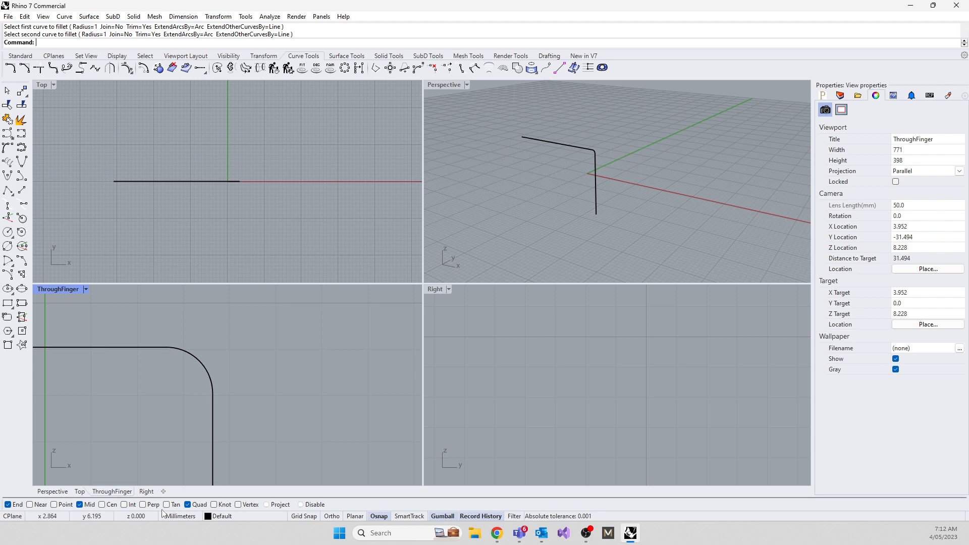
pyautogui.click(102, 504)
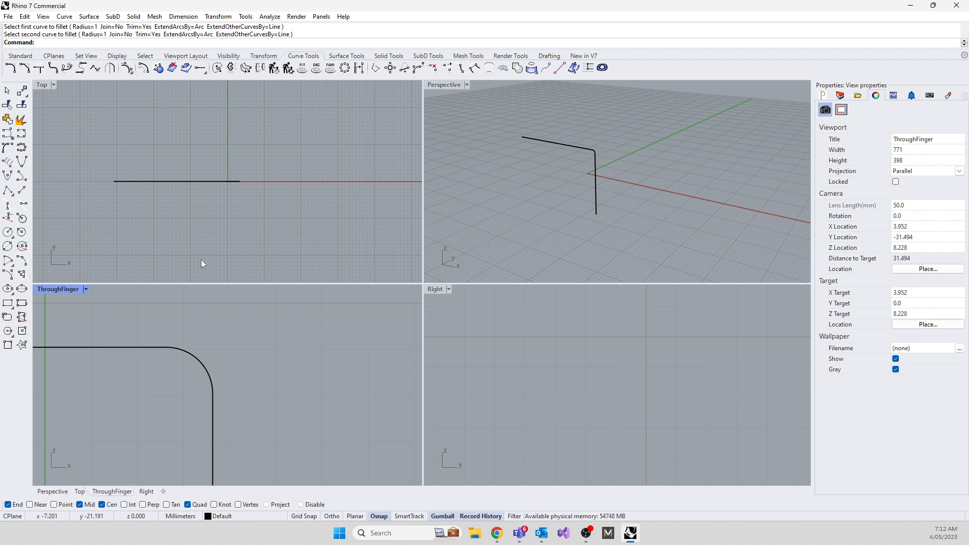
pyautogui.press('Return')
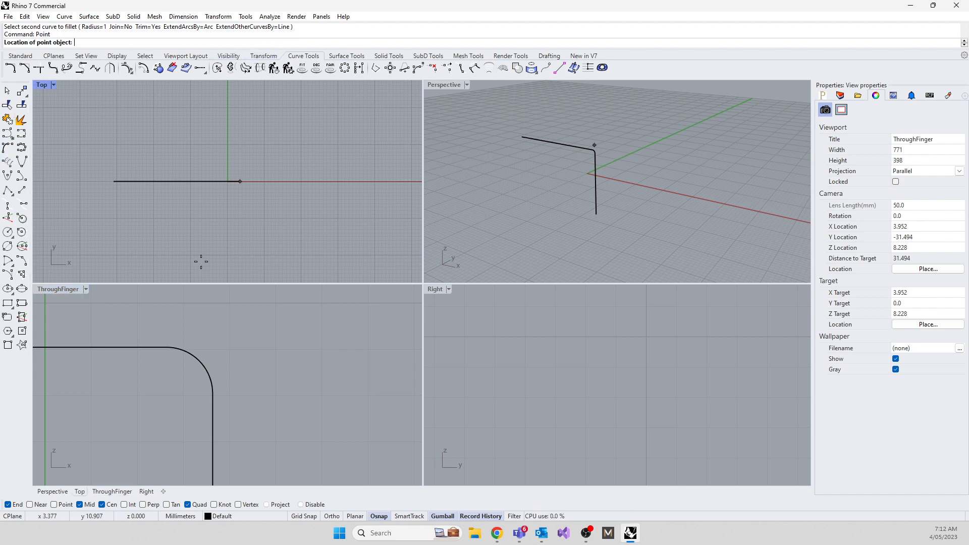
pyautogui.click(191, 360)
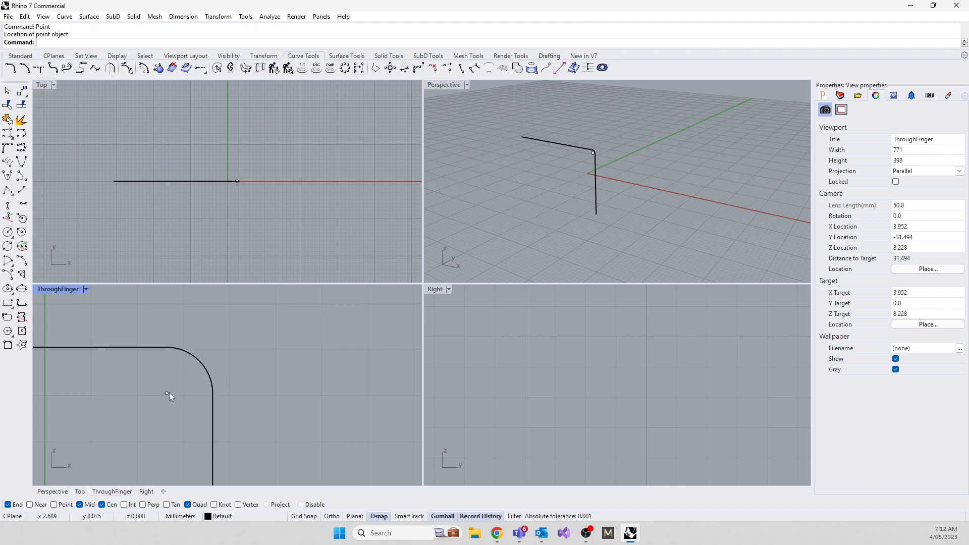
# Step: Enable the Point object snap and draw a 2 mm diameter circle centred on the point object, reaching the fillet arc's lower end
pyautogui.click(8, 233)
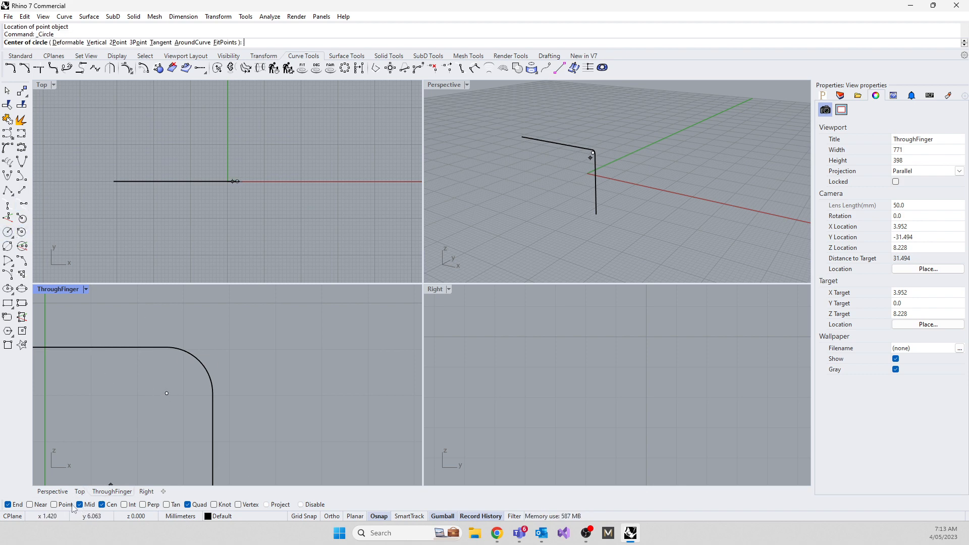
pyautogui.click(53, 504)
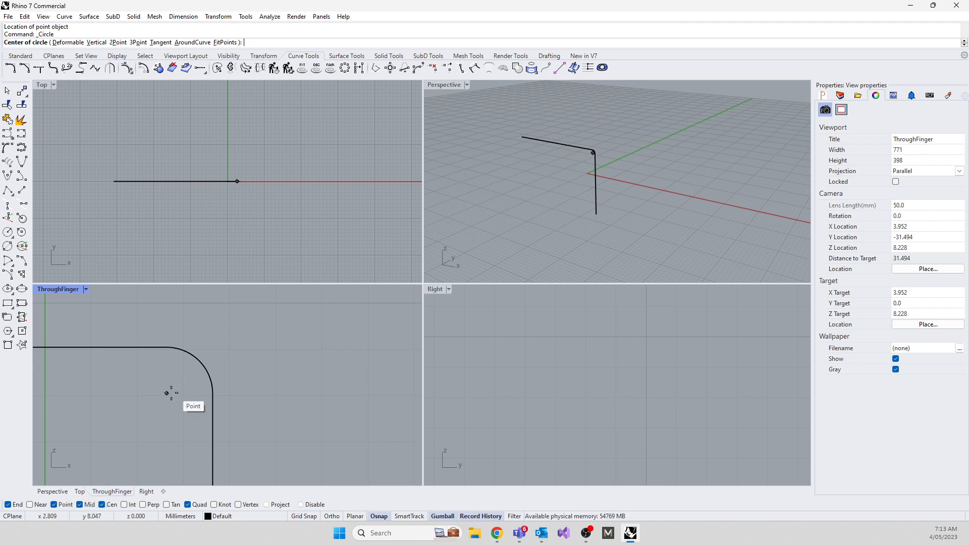
pyautogui.click(168, 393)
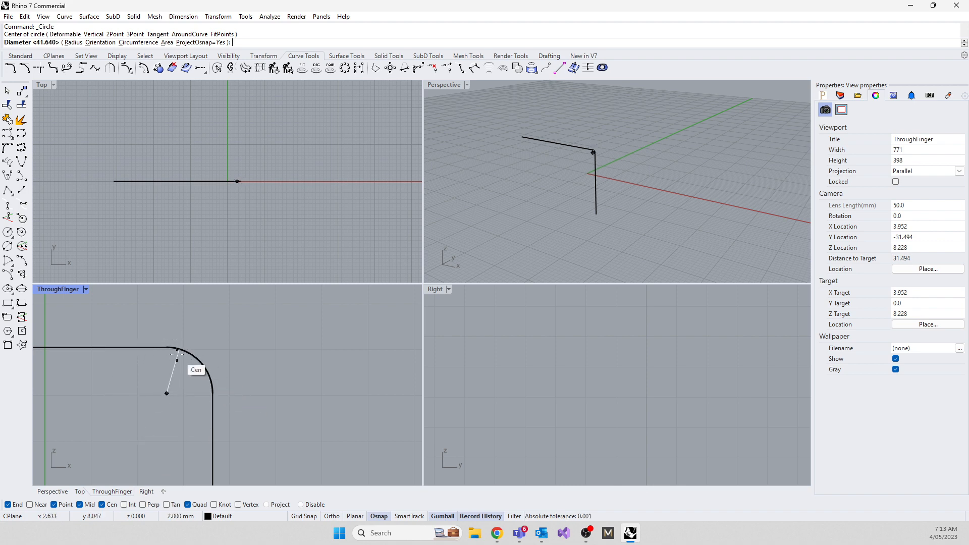
pyautogui.click(213, 395)
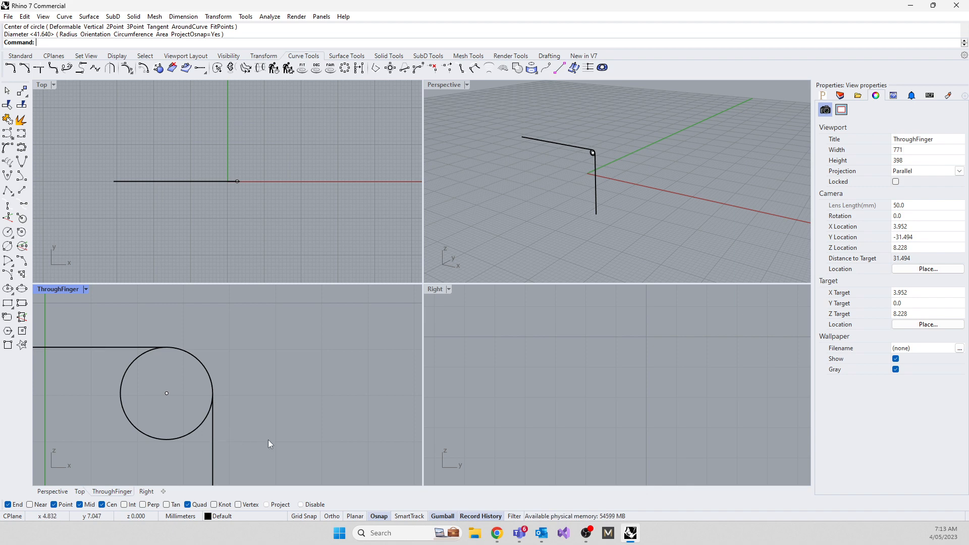
# Step: Delete the two lines, fillet arc, point object and small circle shown in the ThroughFinger viewport
pyautogui.moveTo(186, 408); pyautogui.dragTo(97, 327)
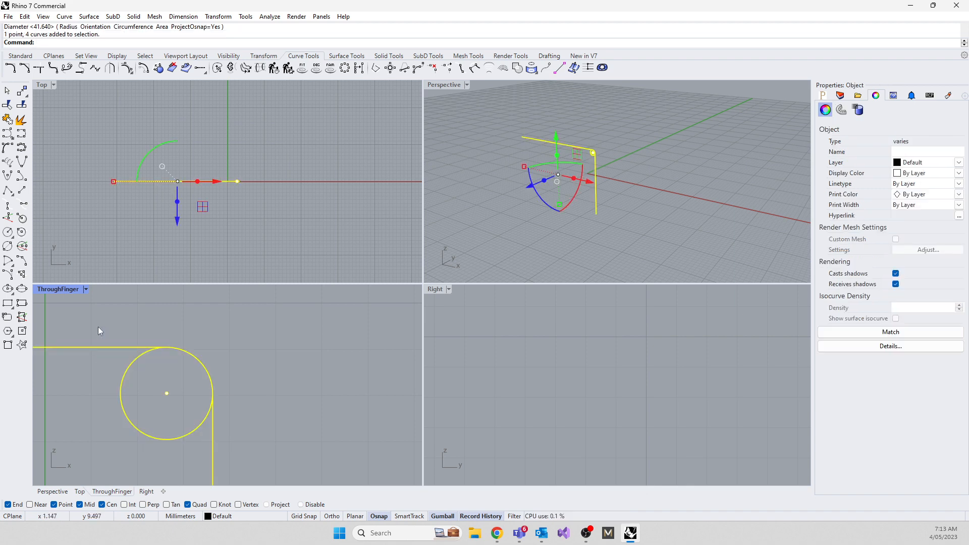
pyautogui.press('Delete')
pyautogui.scroll(-5, 197, 356)
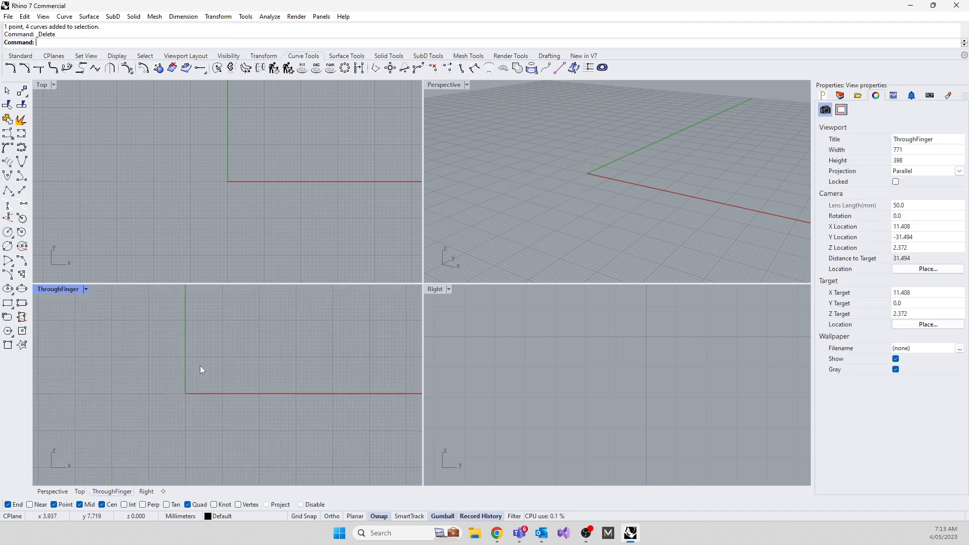
# Step: Draw a circle centred on the origin in the ThroughFinger viewport, about 32 mm in diameter
pyautogui.write('Circle')
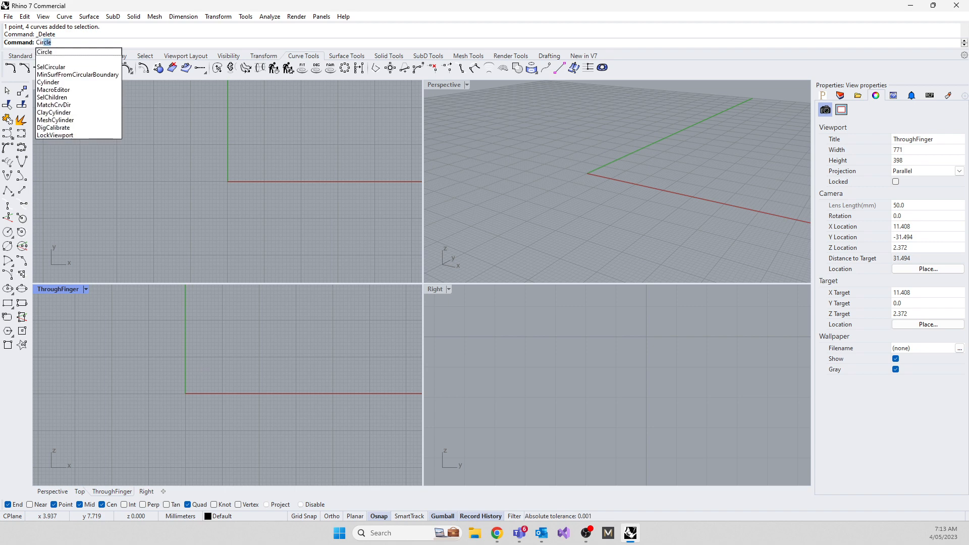
pyautogui.press('Return')
pyautogui.click(185, 393)
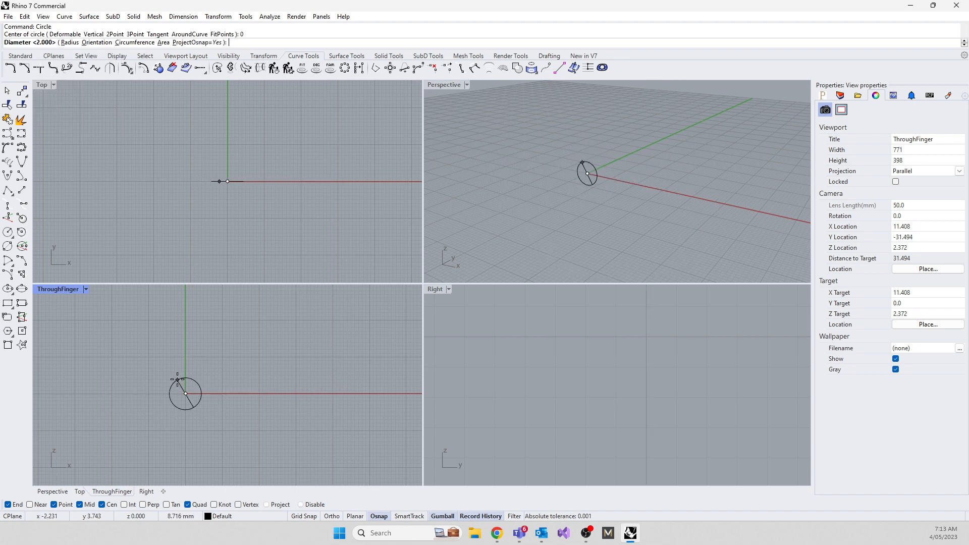
pyautogui.click(187, 334)
pyautogui.moveTo(627, 377); pyautogui.dragTo(593, 400, button='right')
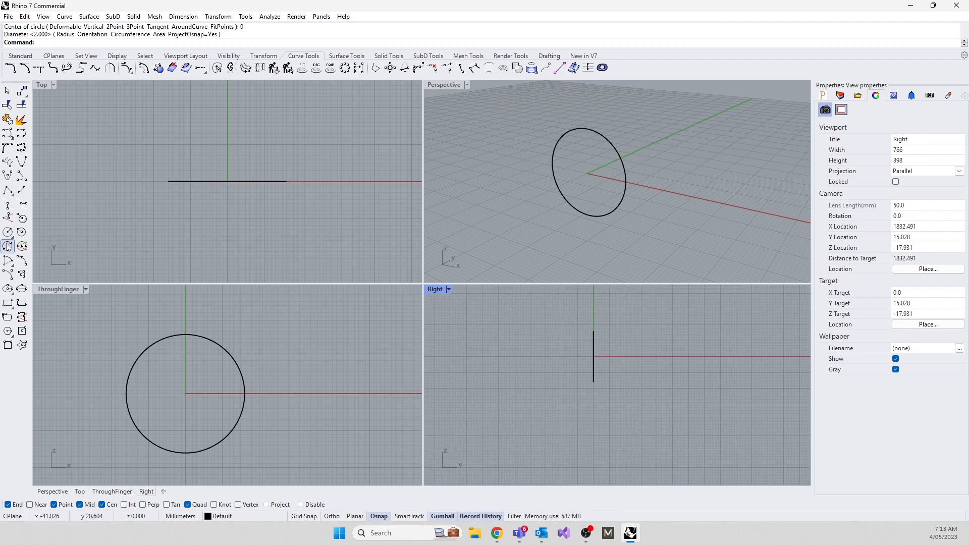
# Step: Draw a corner-to-corner rectangle in the Top viewport just below the ring circle and explode it into separate lines
pyautogui.click(7, 304)
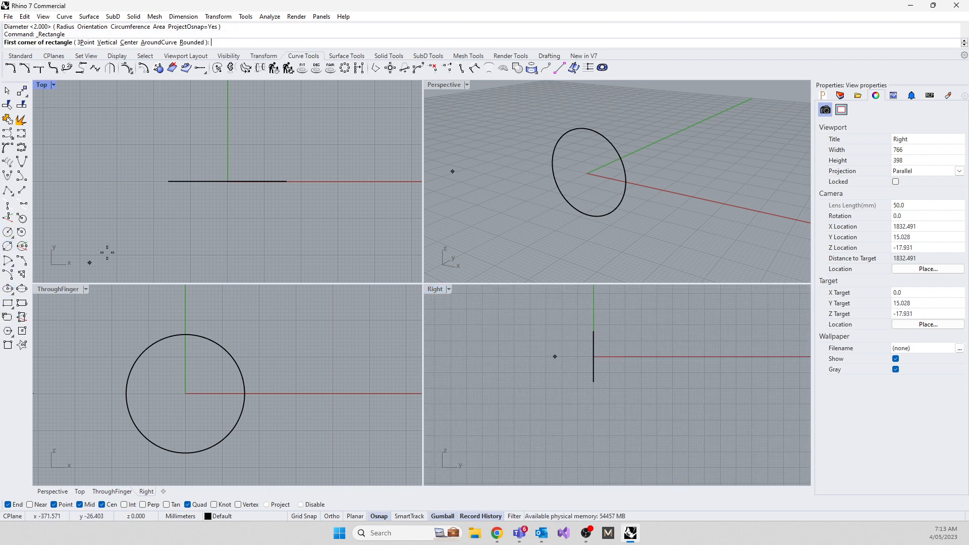
pyautogui.click(118, 202)
pyautogui.click(206, 245)
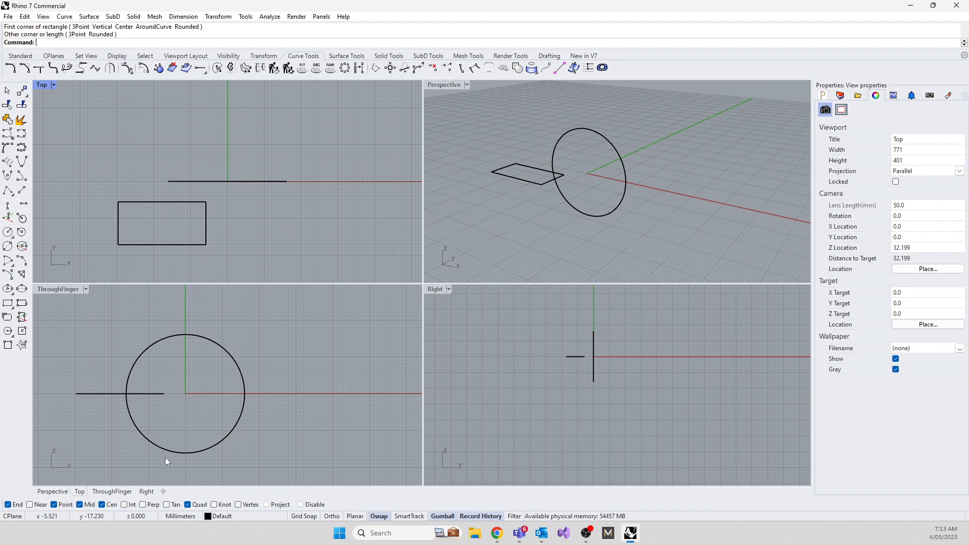
pyautogui.scroll(4, 210, 227)
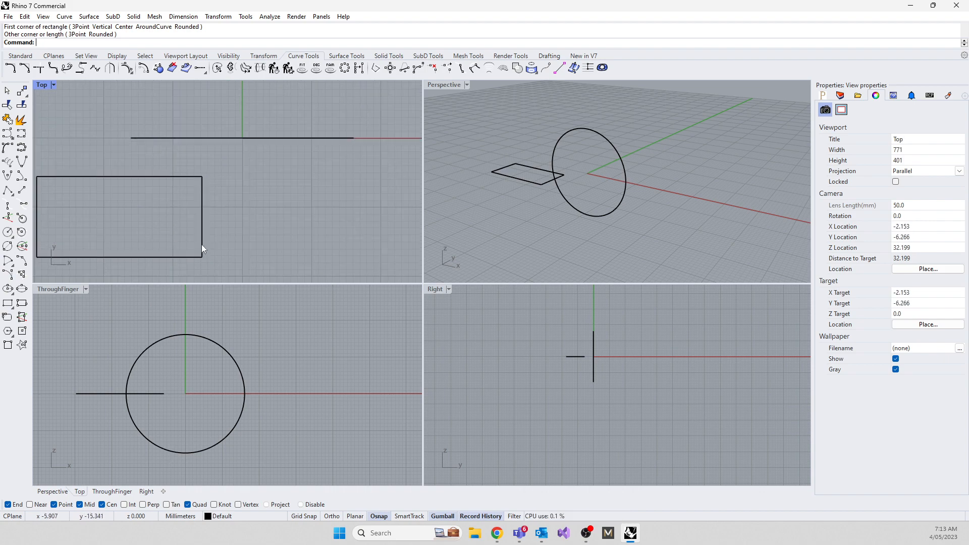
pyautogui.click(197, 257)
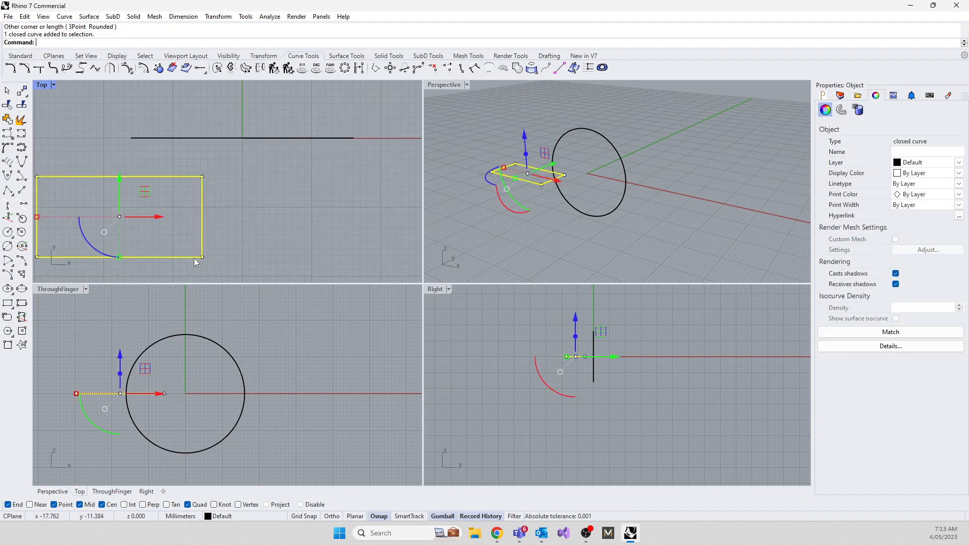
pyautogui.press('Return')
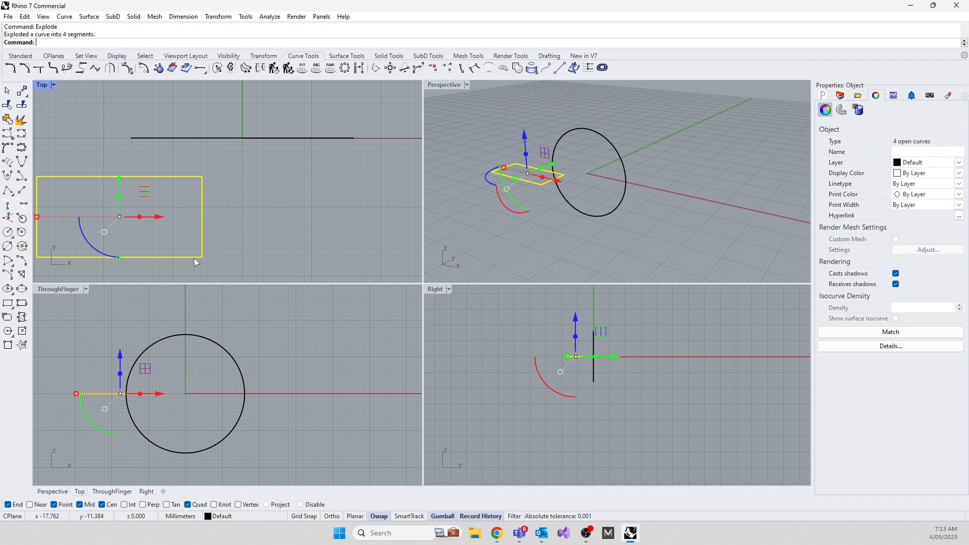
# Step: Fillet the exploded rectangle's two right-hand corners with a radius of 1 mm, trimming without joining
pyautogui.write('Fillet')
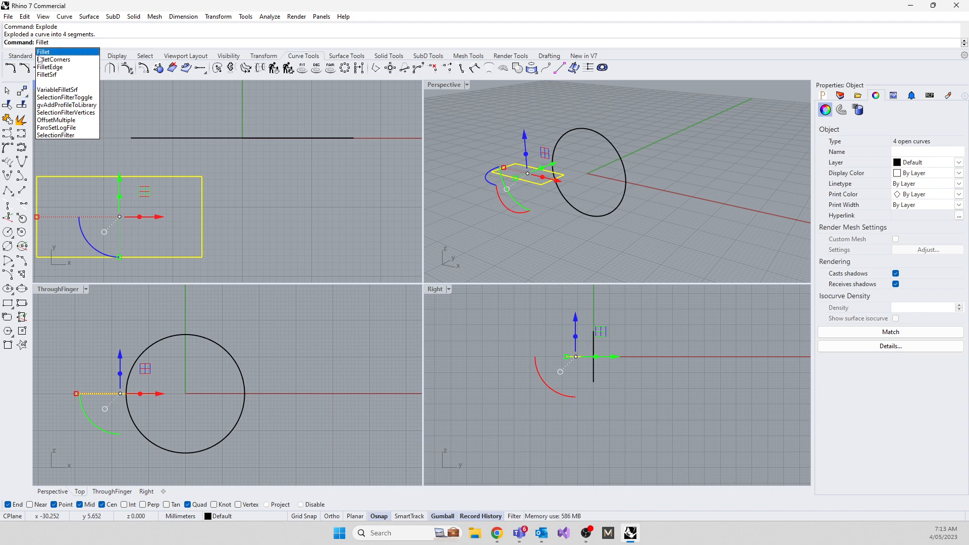
pyautogui.press('Return')
pyautogui.click(192, 176)
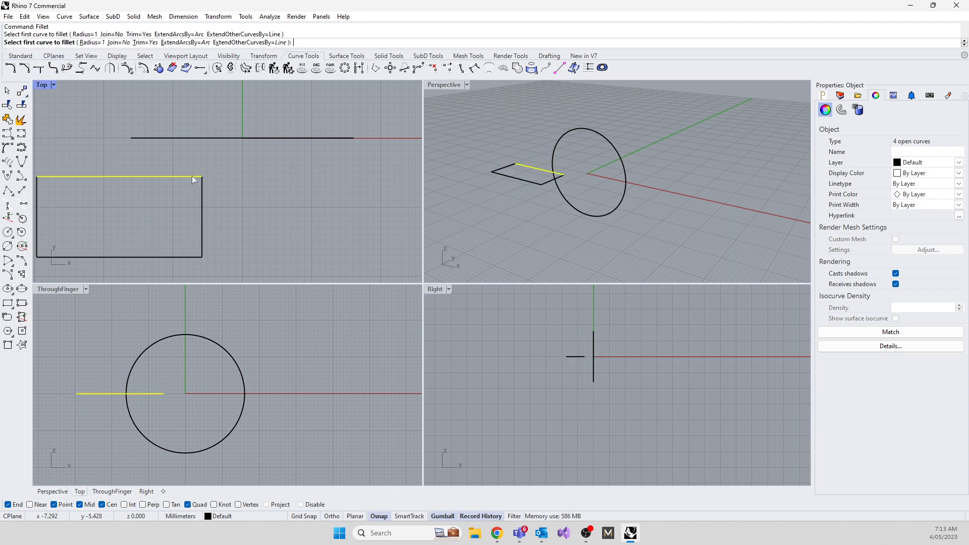
pyautogui.click(202, 190)
pyautogui.rightClick(196, 222)
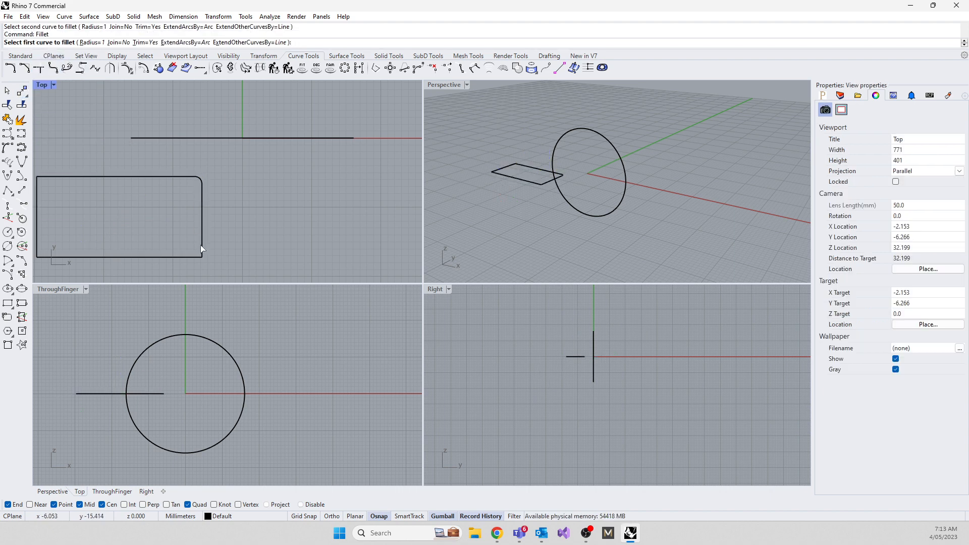
pyautogui.click(202, 248)
pyautogui.click(193, 255)
# Step: Fillet the rectangle's two left-hand corners with the same 1 mm radius, and delete all curves of the rounded shape
pyautogui.moveTo(115, 233); pyautogui.dragTo(210, 229, button='right')
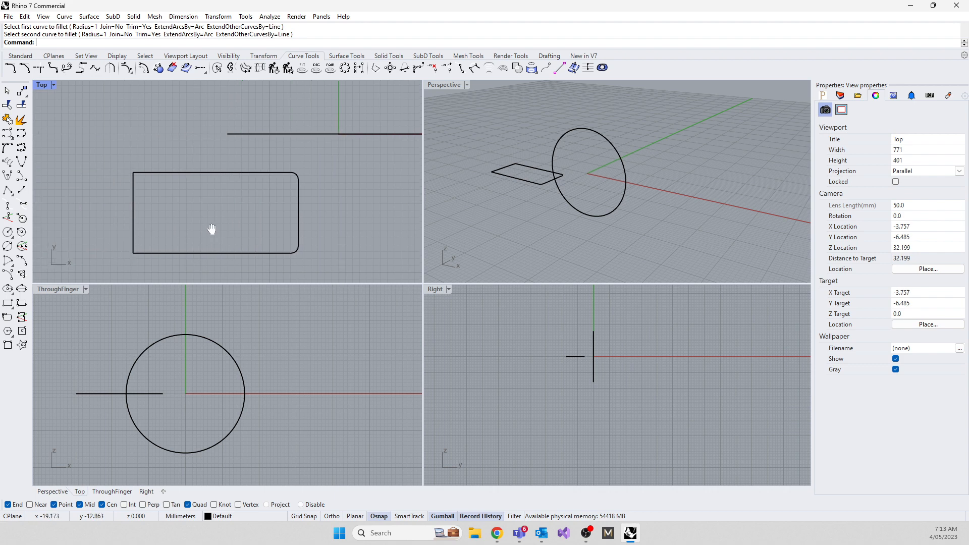
pyautogui.rightClick(119, 171)
pyautogui.click(141, 173)
pyautogui.click(134, 184)
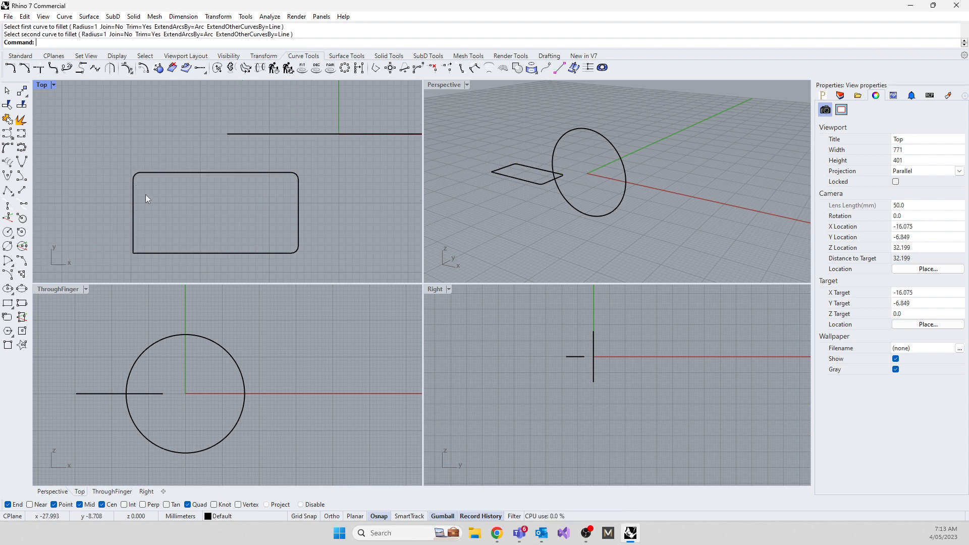
pyautogui.rightClick(156, 235)
pyautogui.click(142, 252)
pyautogui.click(134, 243)
pyautogui.moveTo(121, 155); pyautogui.dragTo(313, 260)
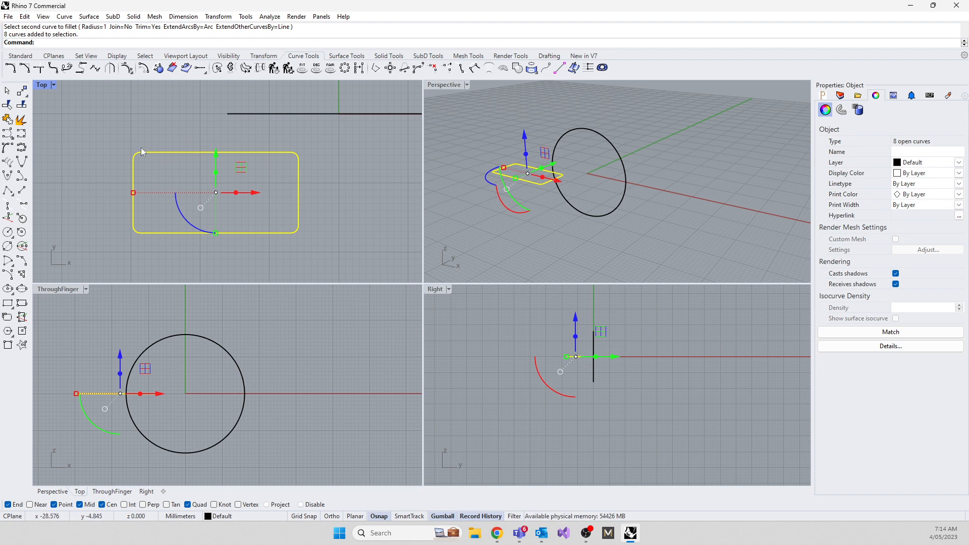
pyautogui.press('Delete')
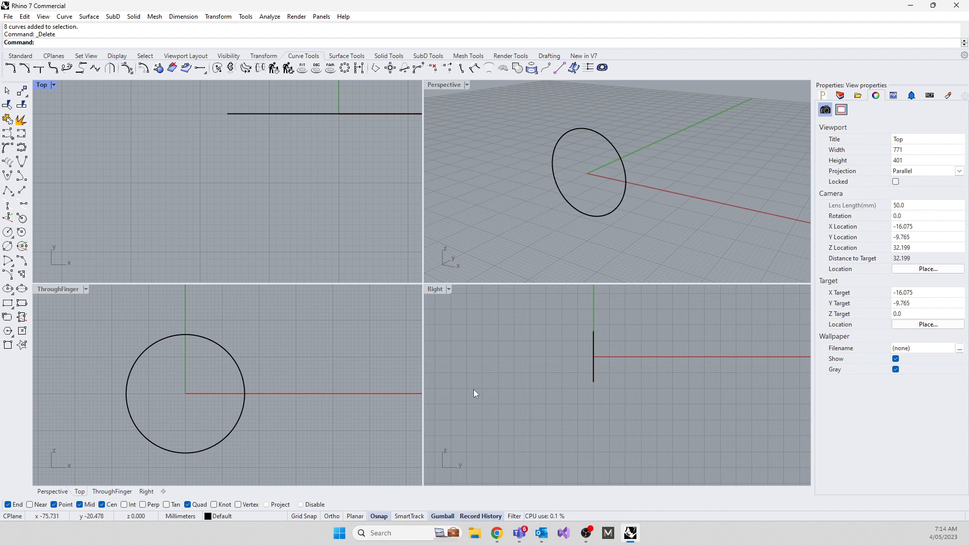
# Step: Draw a rounded rectangle in the Right viewport, centred on the circle's lowest point, 6.2 mm long, 1.5 mm wide, with 0.5 mm corner radius
pyautogui.click(8, 303)
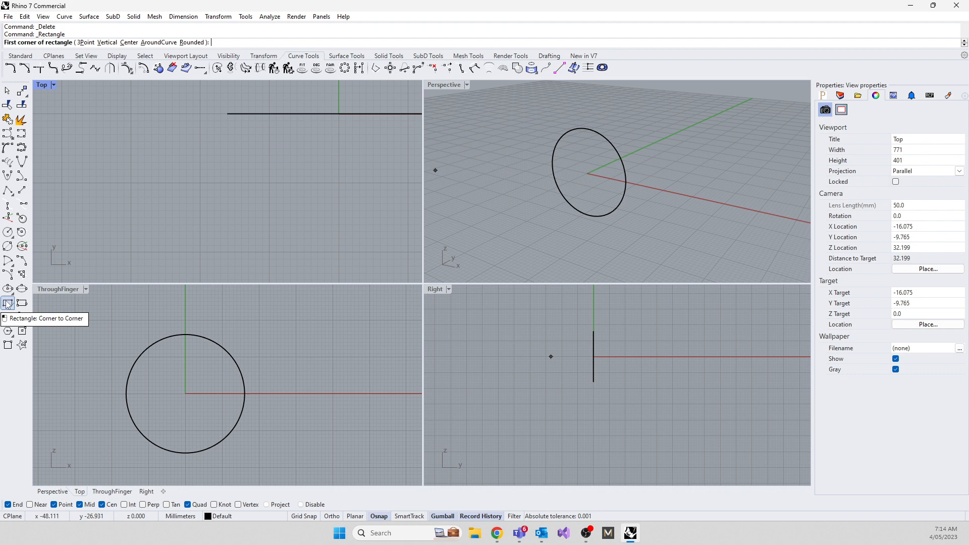
pyautogui.click(129, 43)
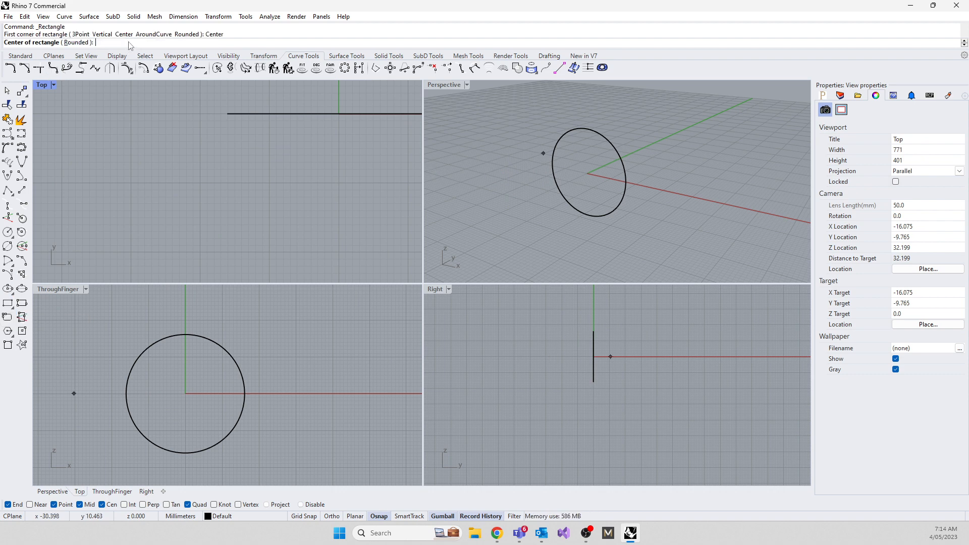
pyautogui.click(74, 43)
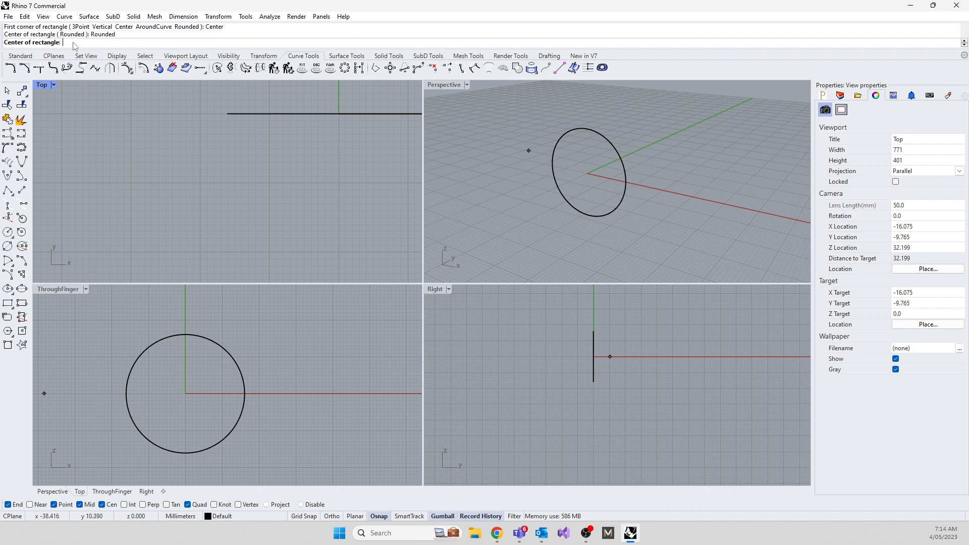
pyautogui.scroll(10, 589, 381)
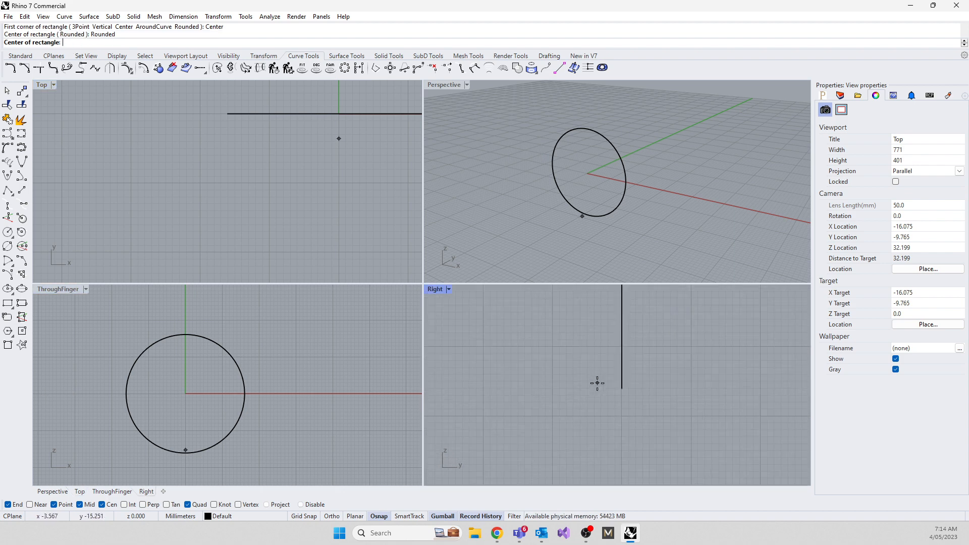
pyautogui.click(534, 371)
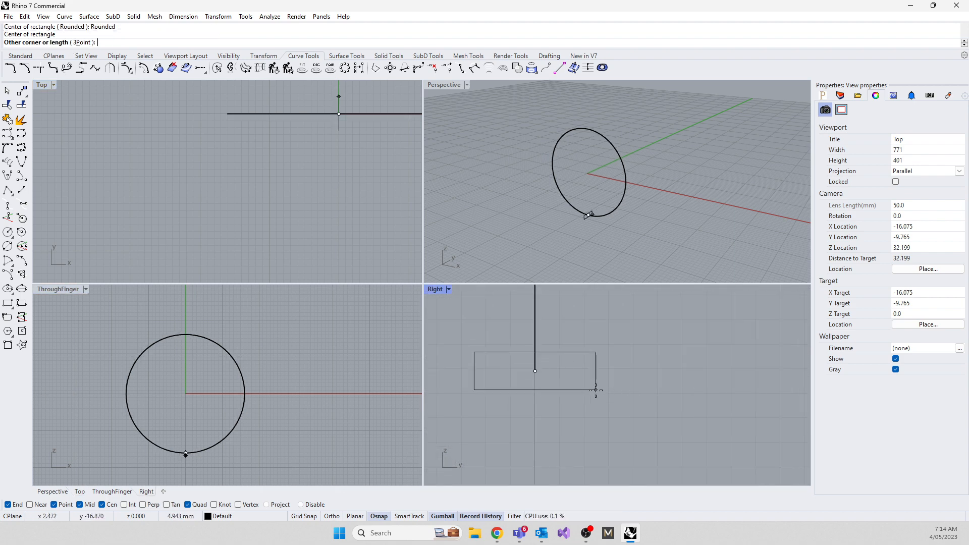
pyautogui.write('6.2')
pyautogui.press('Return')
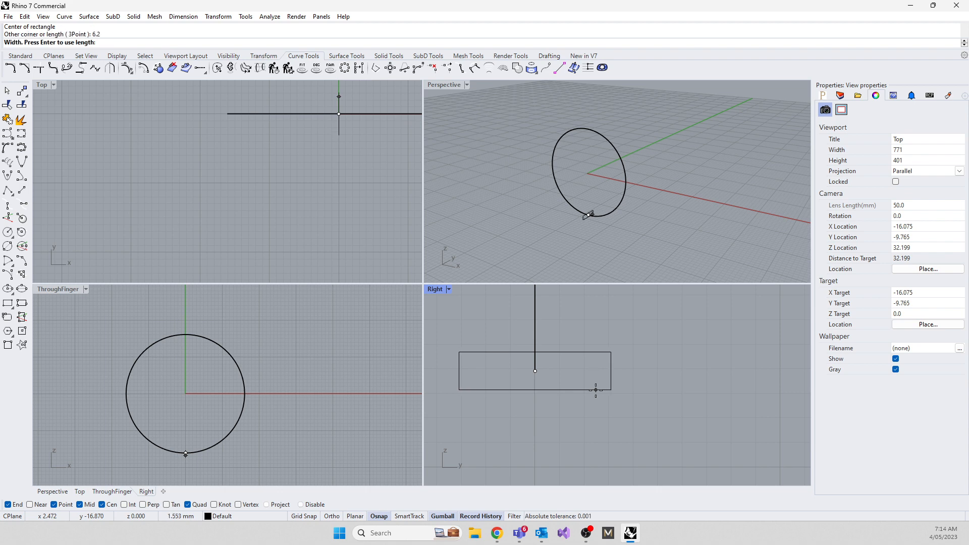
pyautogui.write('1.5')
pyautogui.press('Return')
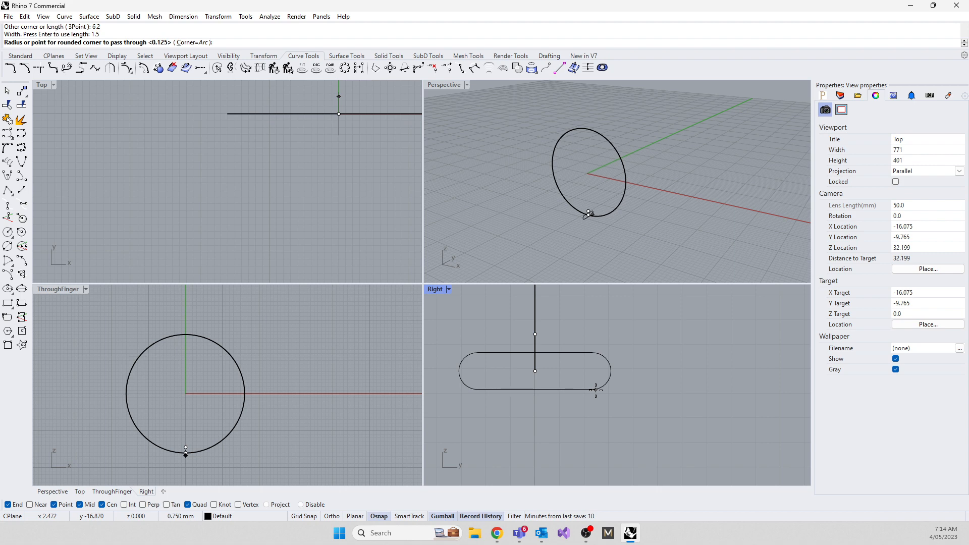
pyautogui.write('0.5')
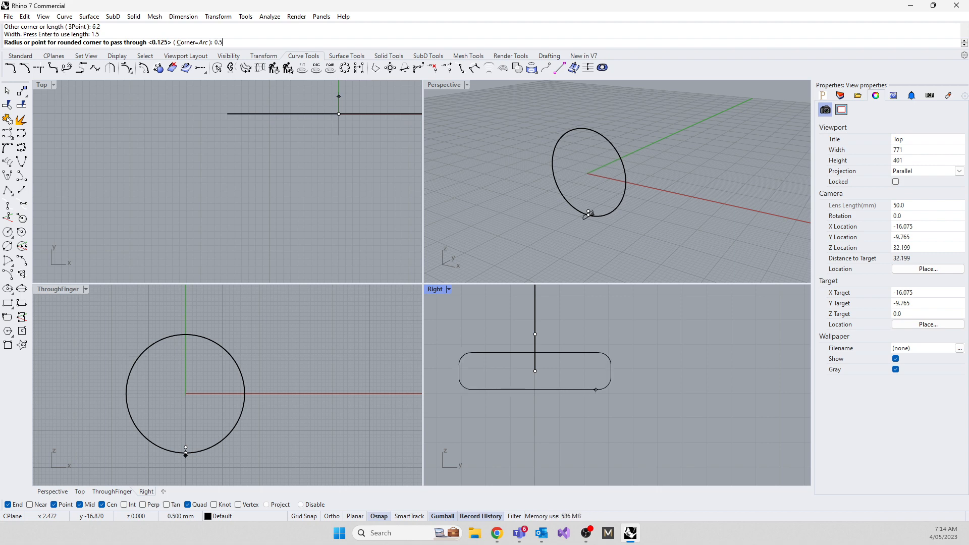
pyautogui.press('Return')
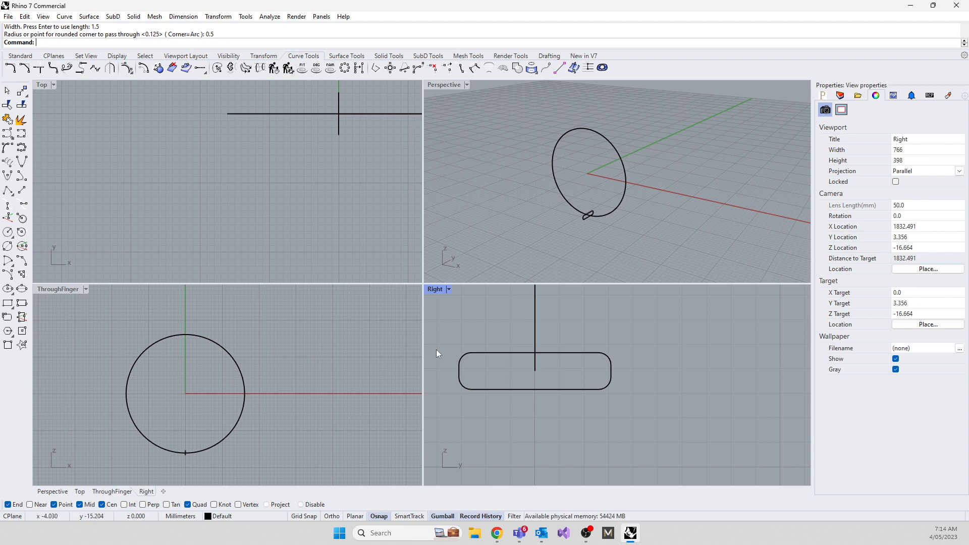
# Step: Place a point object at the centre of the rounded rectangle's upper-right corner arc in the Right viewport
pyautogui.scroll(3, 605, 353)
pyautogui.scroll(1, 604, 349)
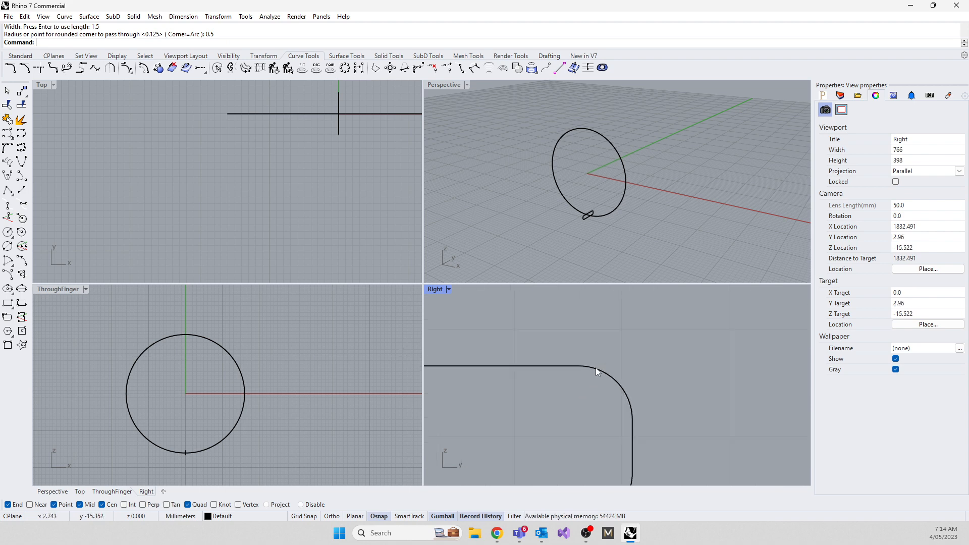
pyautogui.moveTo(555, 427); pyautogui.dragTo(606, 415, button='right')
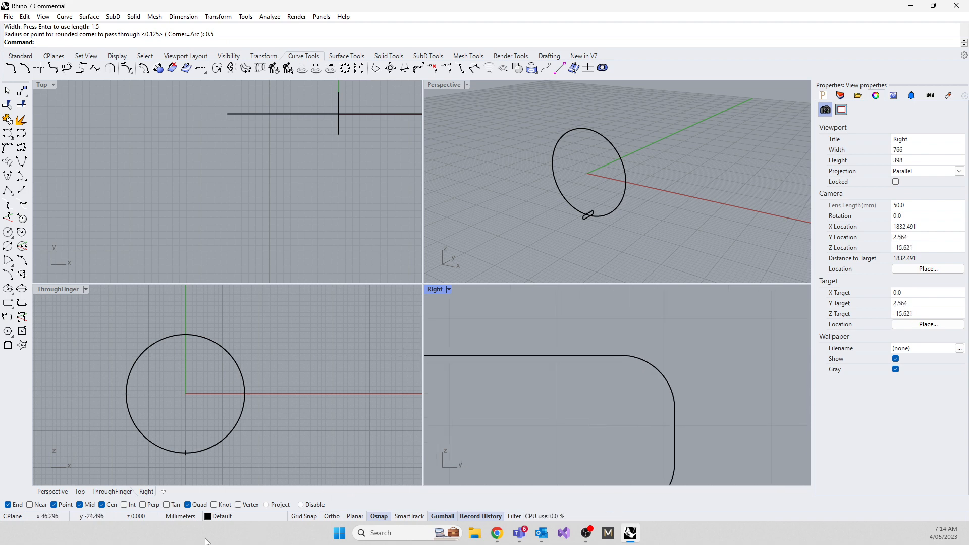
pyautogui.write('P')
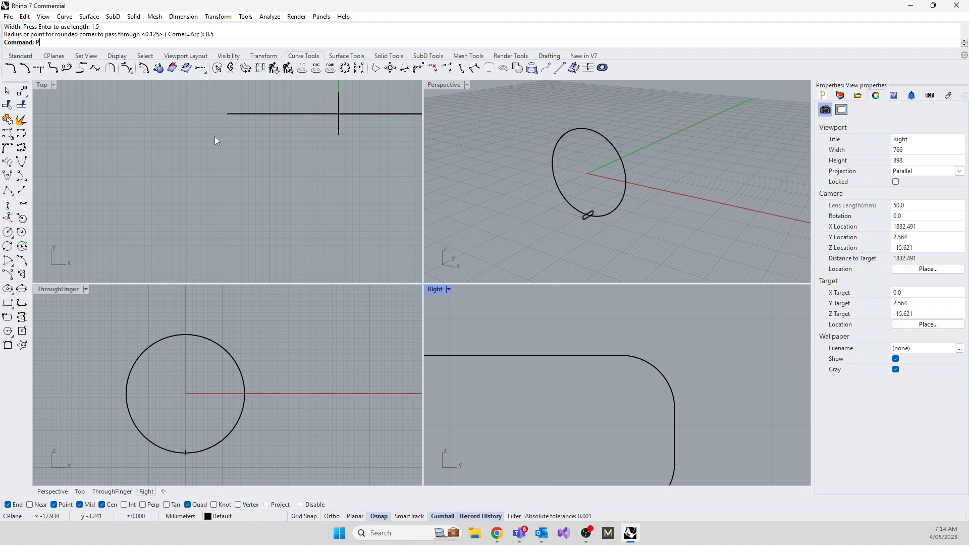
pyautogui.write('oint')
pyautogui.press('Return')
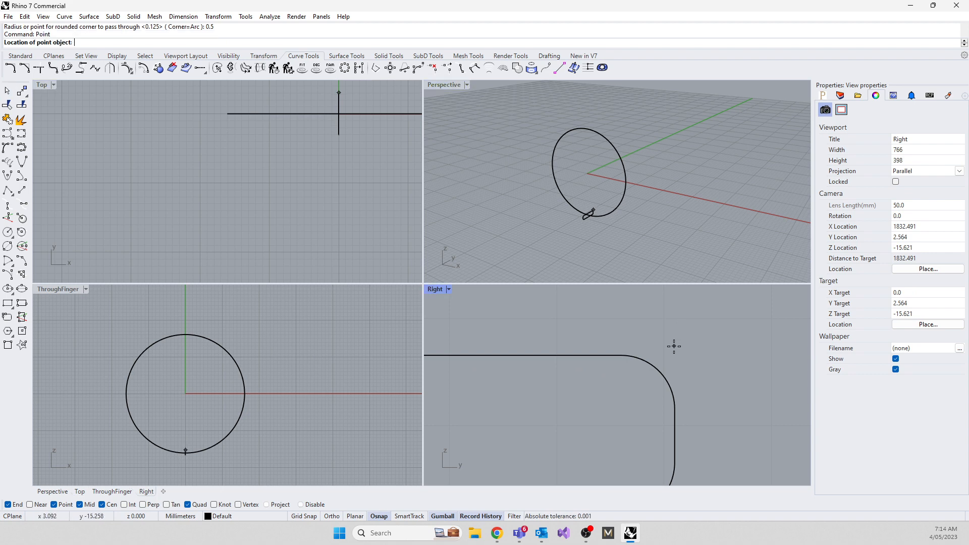
pyautogui.click(656, 378)
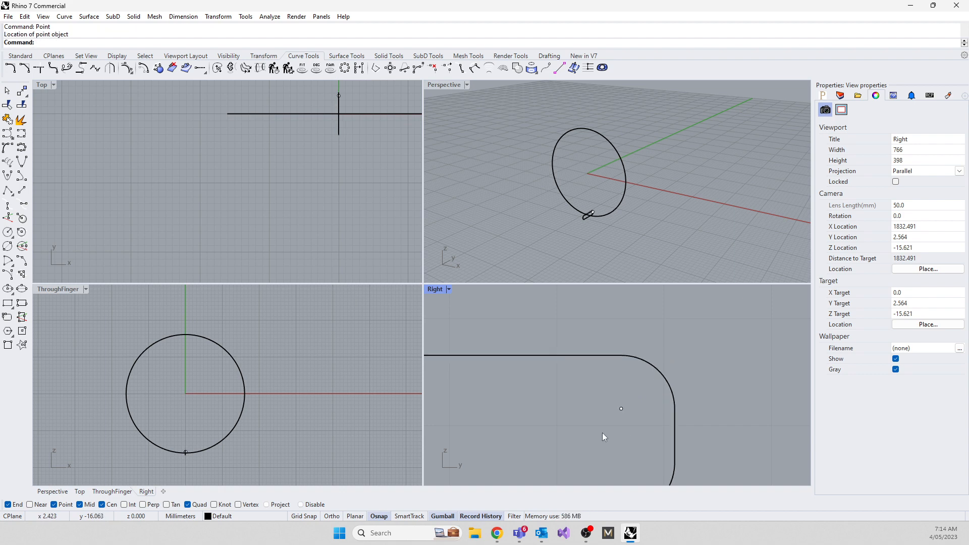
# Step: Draw a 1 mm diameter circle centred on the point object, reaching the lower end of the upper-right corner arc
pyautogui.write('circle')
pyautogui.press('Return')
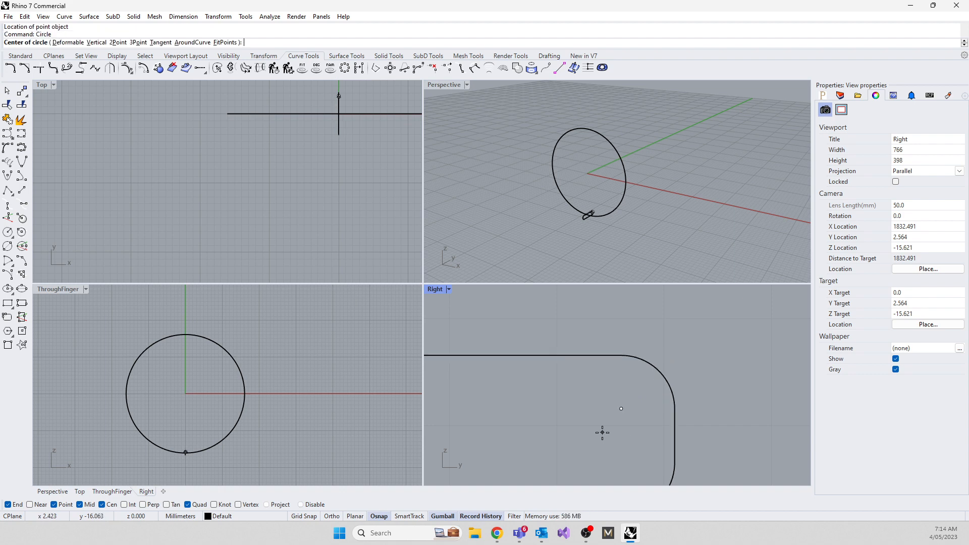
pyautogui.click(621, 409)
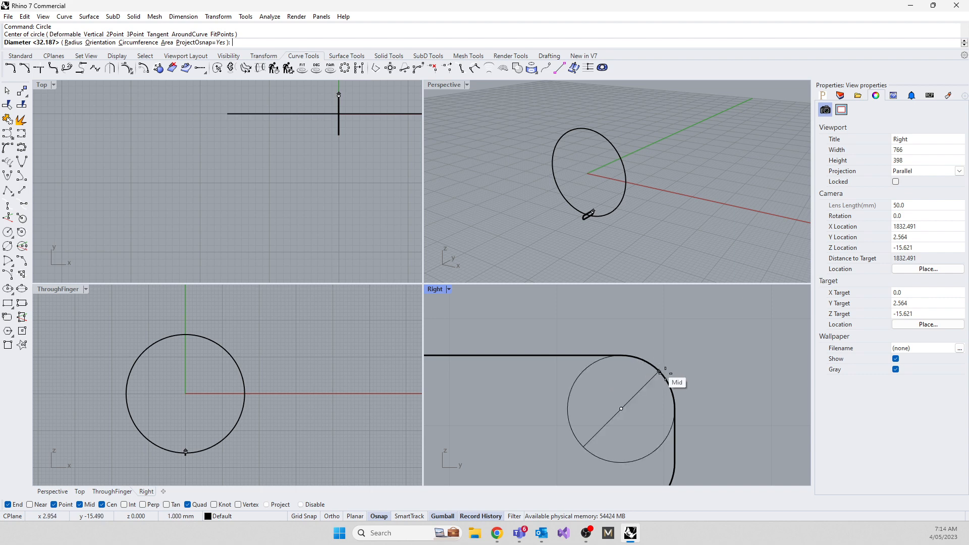
pyautogui.click(674, 408)
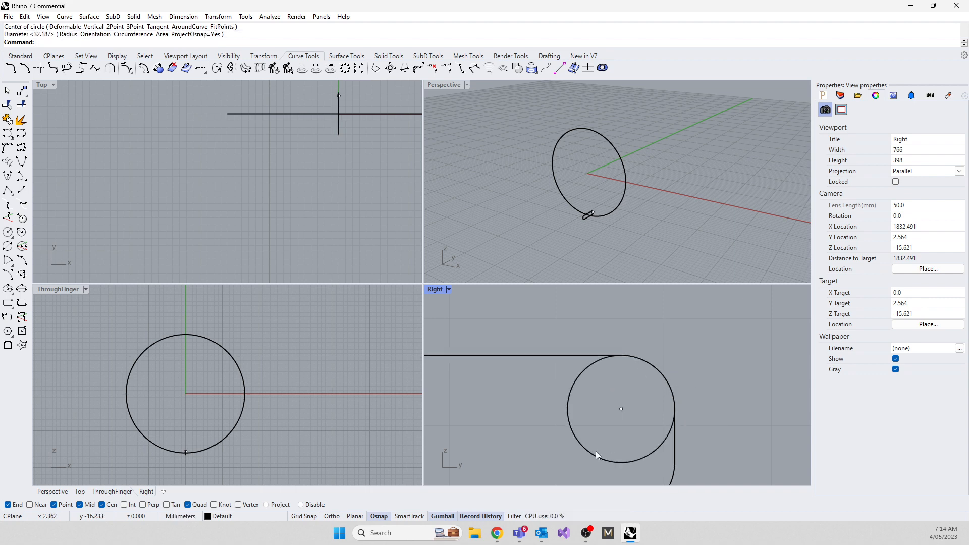
pyautogui.scroll(-3, 558, 425)
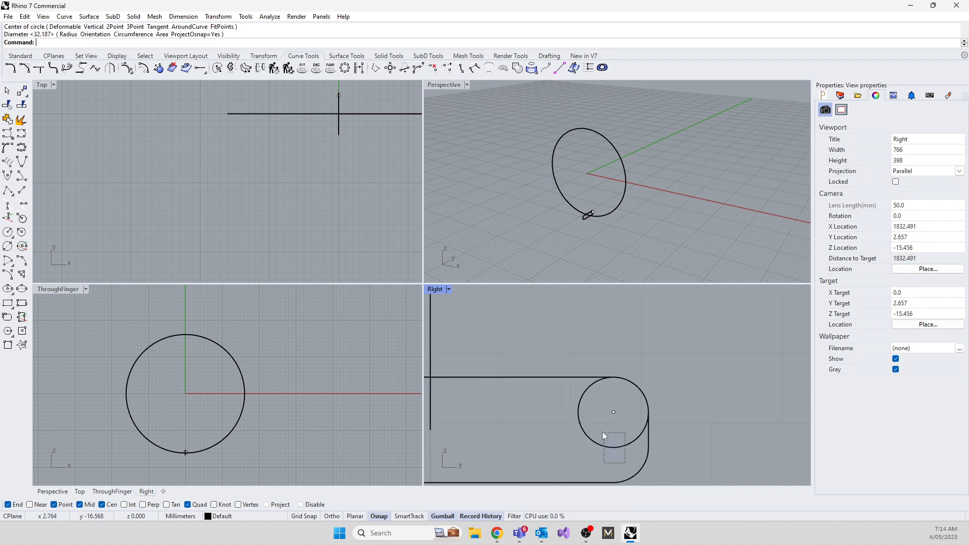
# Step: Delete the point object and the 1 mm check circle at the rounded rectangle's corner
pyautogui.moveTo(582, 407); pyautogui.dragTo(582, 407)
pyautogui.press('Delete')
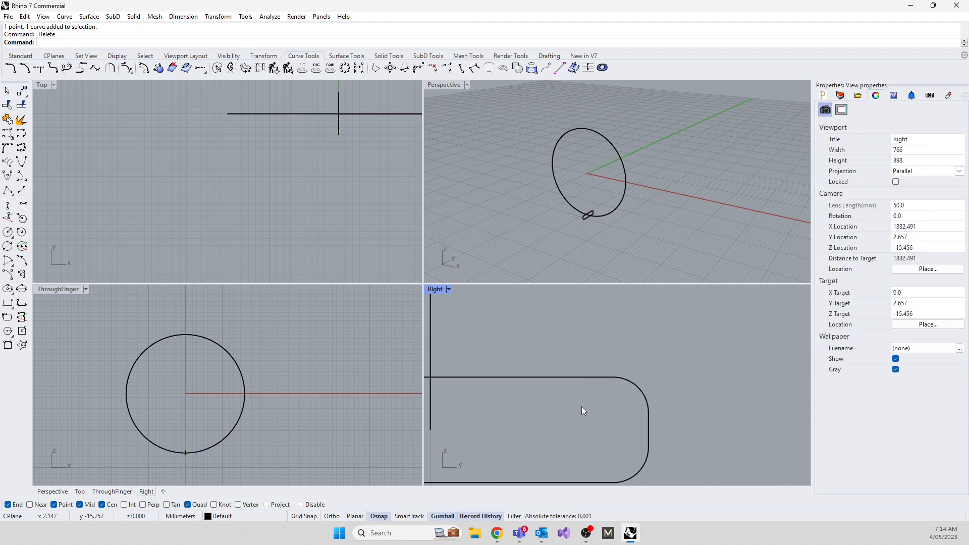
# Step: Move the rounded rectangle straight down so its upper edge sits about 0.49 mm below the ring circle
pyautogui.moveTo(607, 201); pyautogui.dragTo(613, 200, button='right')
pyautogui.scroll(8, 612, 200)
pyautogui.click(543, 262)
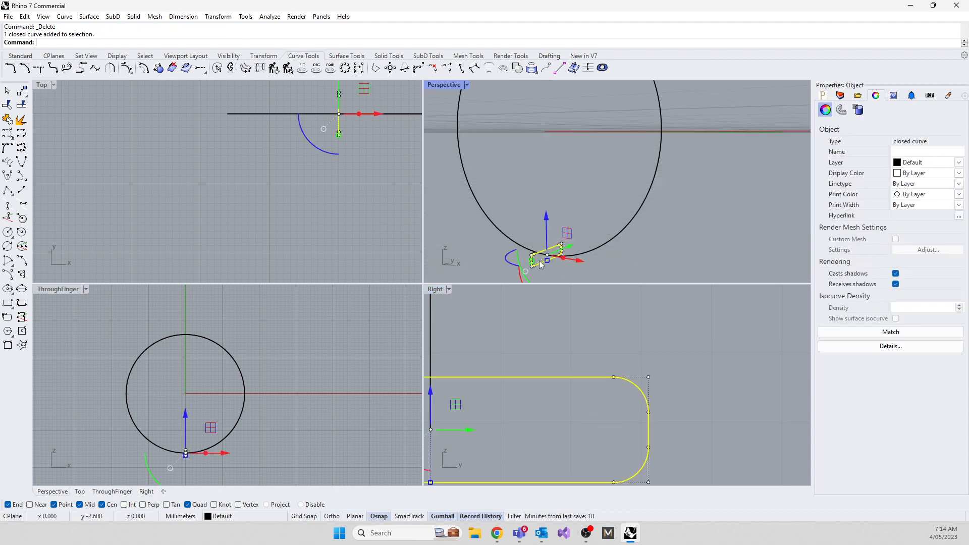
pyautogui.scroll(-2, 637, 316)
pyautogui.moveTo(612, 248); pyautogui.dragTo(573, 222, button='right')
pyautogui.scroll(-4, 646, 365)
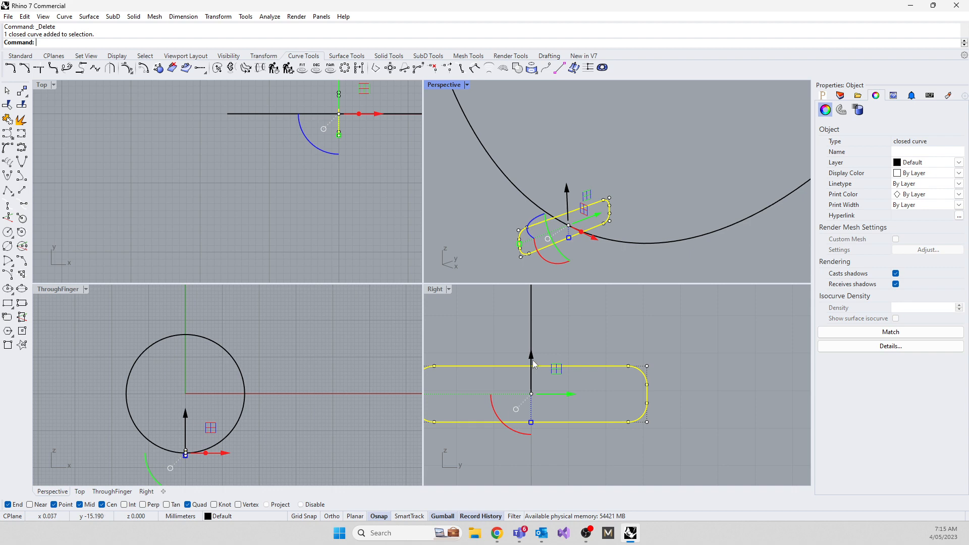
pyautogui.moveTo(532, 359); pyautogui.dragTo(580, 380)
pyautogui.scroll(12, 526, 401)
pyautogui.scroll(-6, 591, 343)
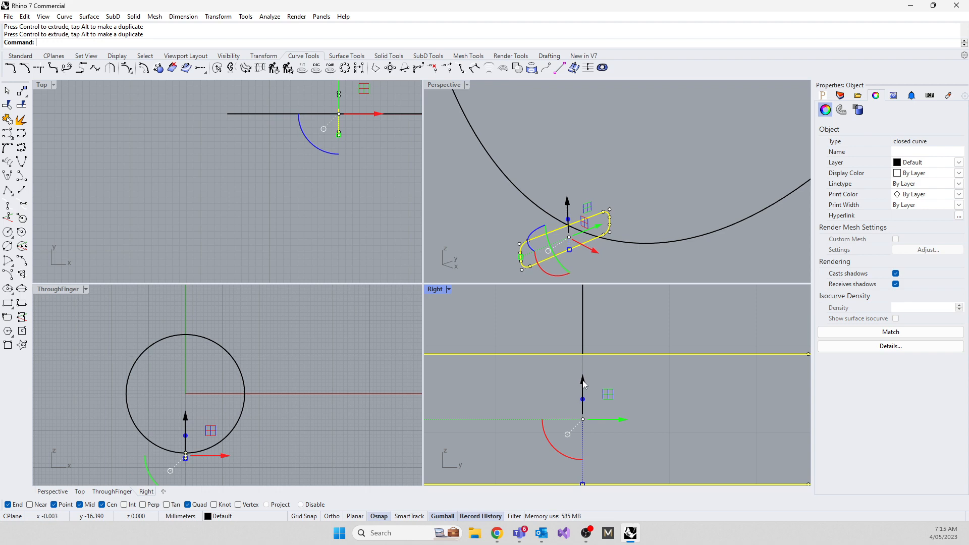
pyautogui.moveTo(578, 379); pyautogui.dragTo(578, 422)
pyautogui.click(532, 336)
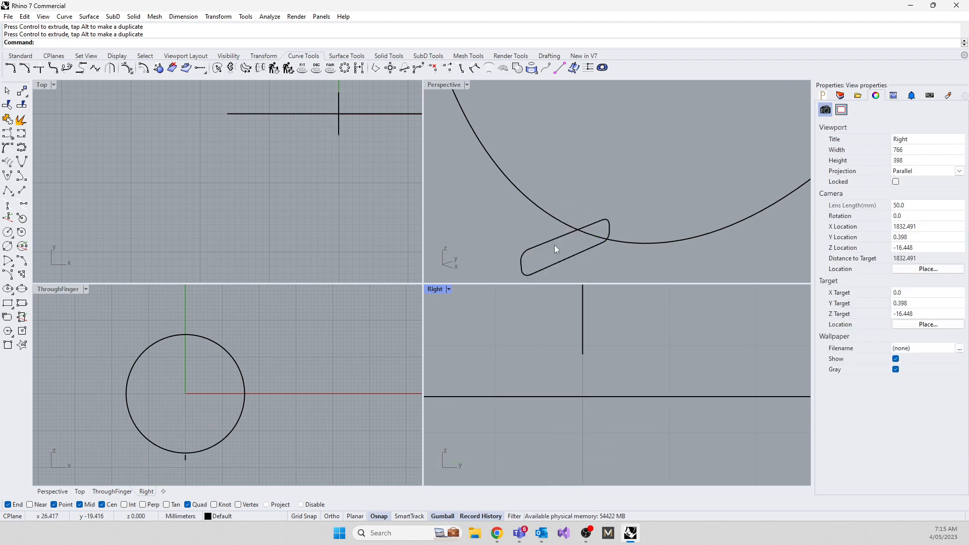
# Step: Try moving the rounded rectangle by its upper-edge midpoint onto the circle's lowest point in the Perspective viewport, and undo the move
pyautogui.moveTo(572, 271); pyautogui.dragTo(583, 235, button='right')
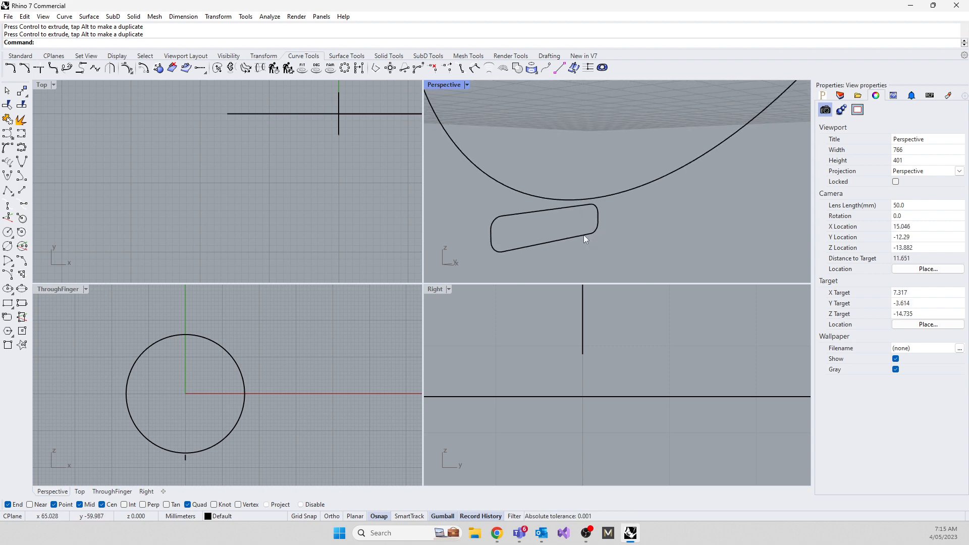
pyautogui.click(584, 236)
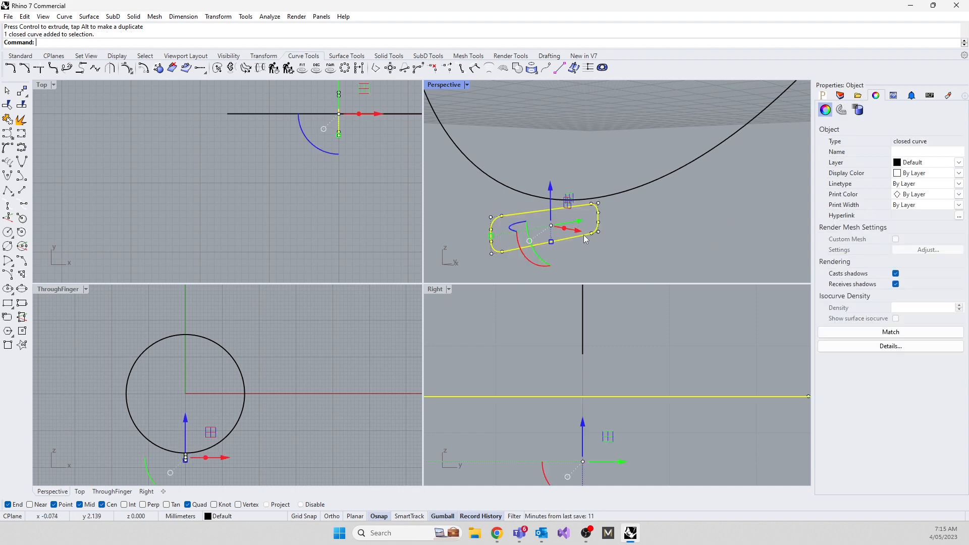
pyautogui.write('m')
pyautogui.press('Return')
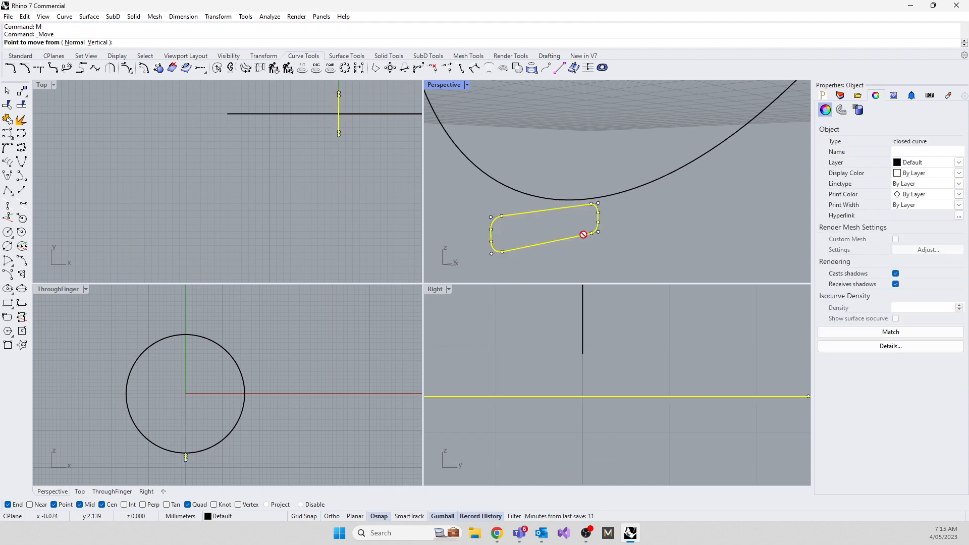
pyautogui.click(549, 211)
pyautogui.click(551, 201)
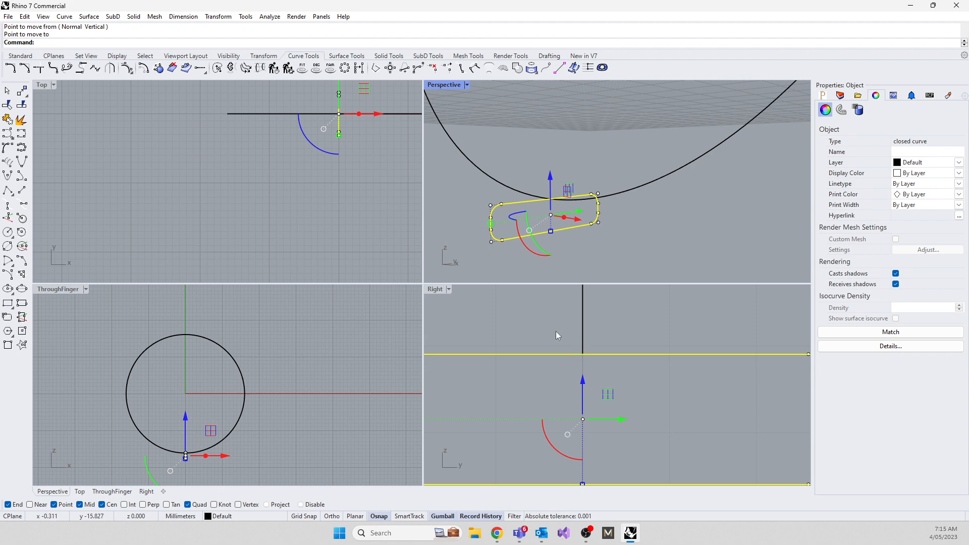
pyautogui.hotkey('ctrl', 'z')
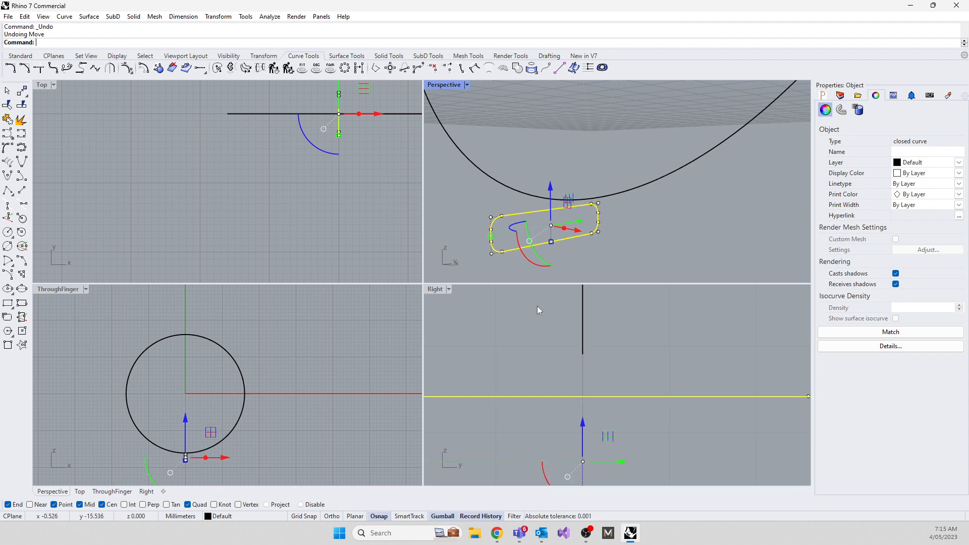
# Step: Move the rounded rectangle in the Right viewport from its upper-edge midpoint to the circle's lowest quadrant point
pyautogui.write('m')
pyautogui.press('Return')
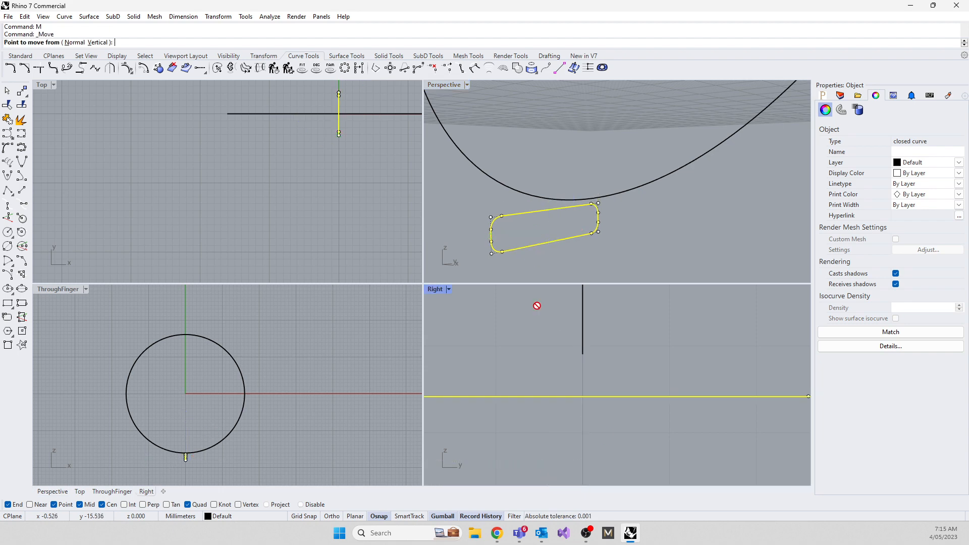
pyautogui.click(578, 396)
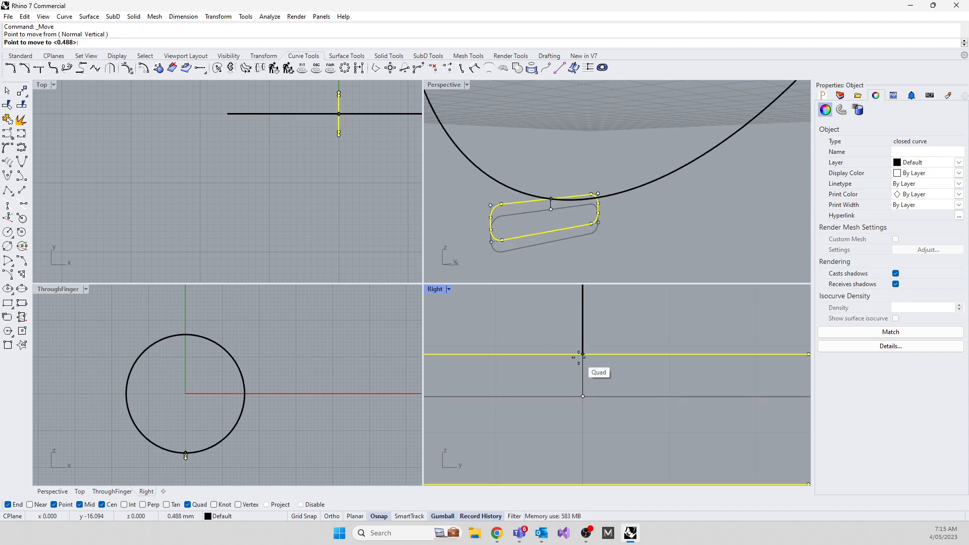
pyautogui.click(578, 356)
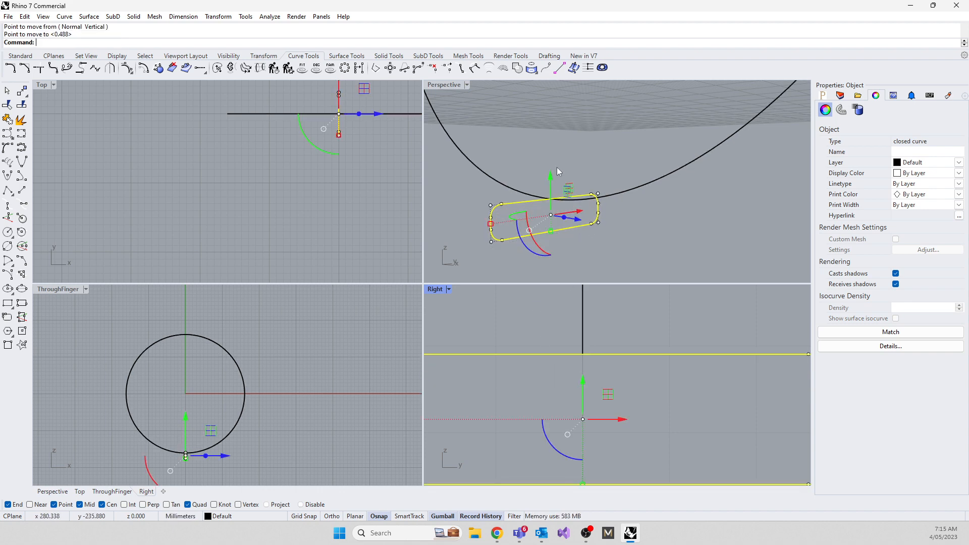
pyautogui.moveTo(556, 167); pyautogui.dragTo(593, 228, button='right')
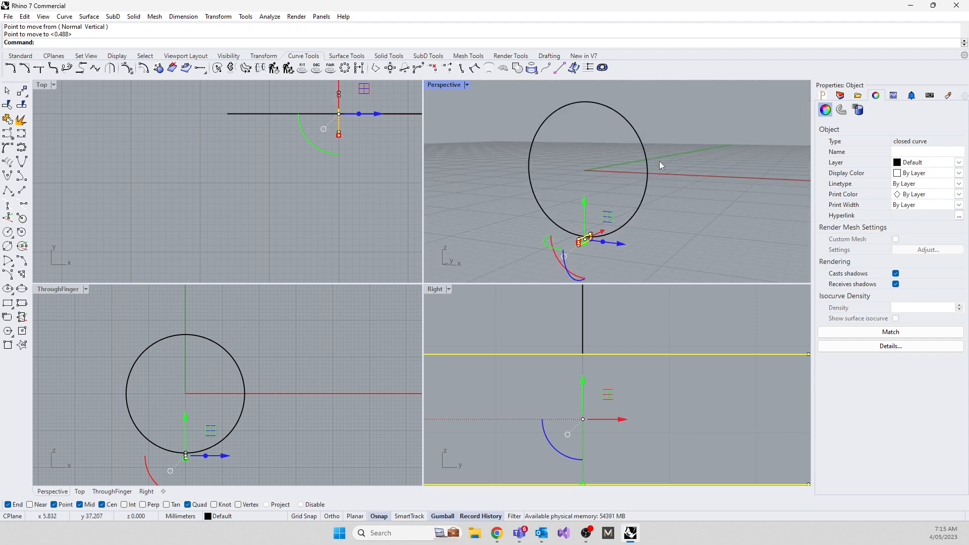
pyautogui.click(515, 200)
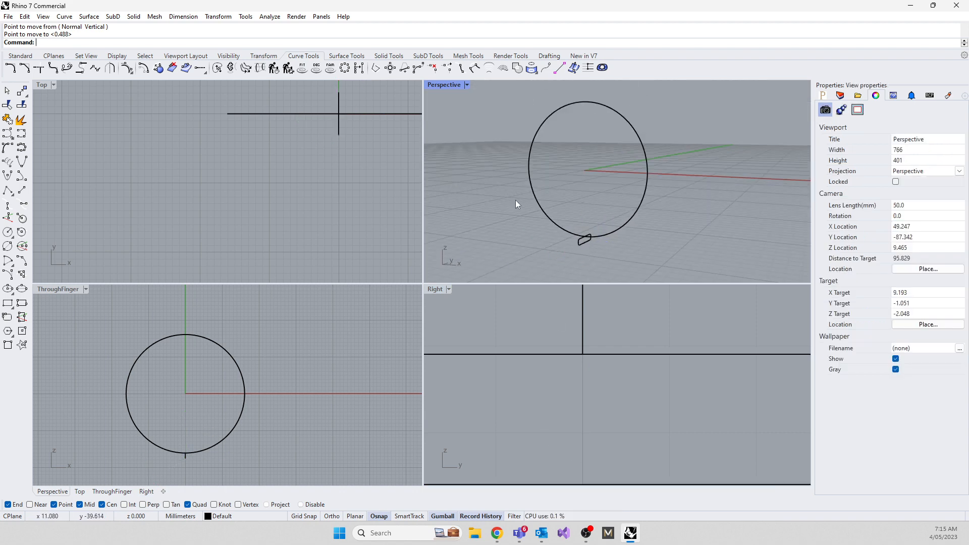
pyautogui.moveTo(520, 202); pyautogui.dragTo(574, 231, button='right')
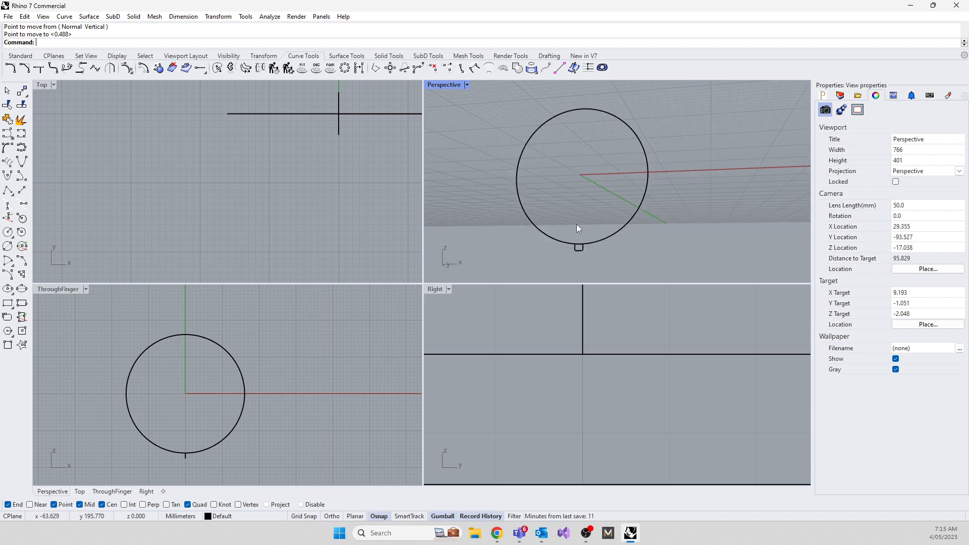
pyautogui.moveTo(577, 224); pyautogui.dragTo(543, 239, button='right')
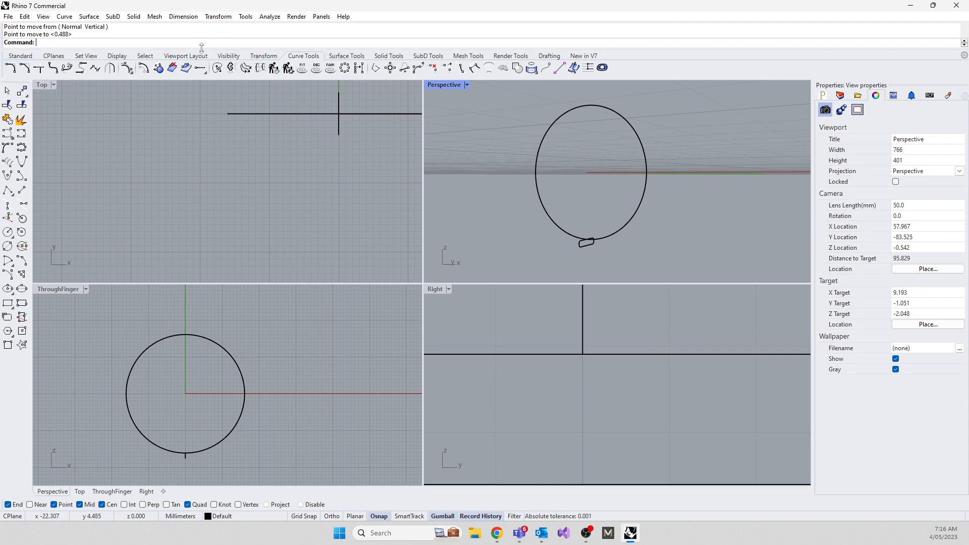
# Step: Draw an open, wavy interpolated curve (InterpCrv) through eight points in the Top viewport
pyautogui.click(98, 187)
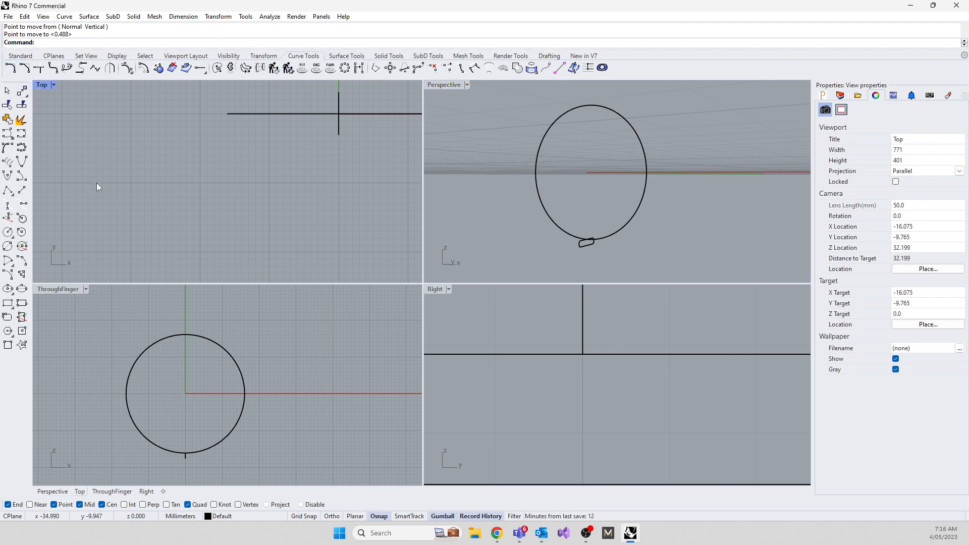
pyautogui.write('InterpCrv')
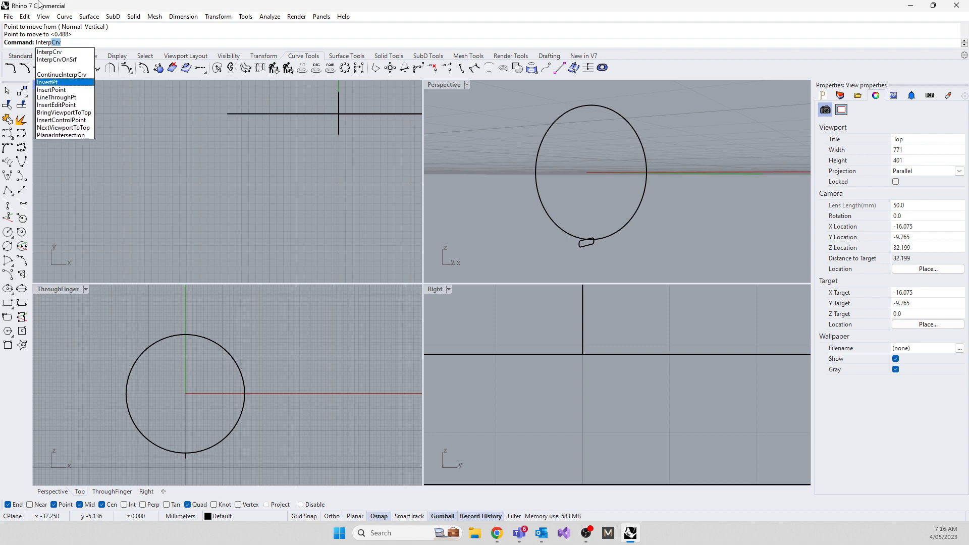
pyautogui.press('Return')
pyautogui.click(382, 242)
pyautogui.click(340, 200)
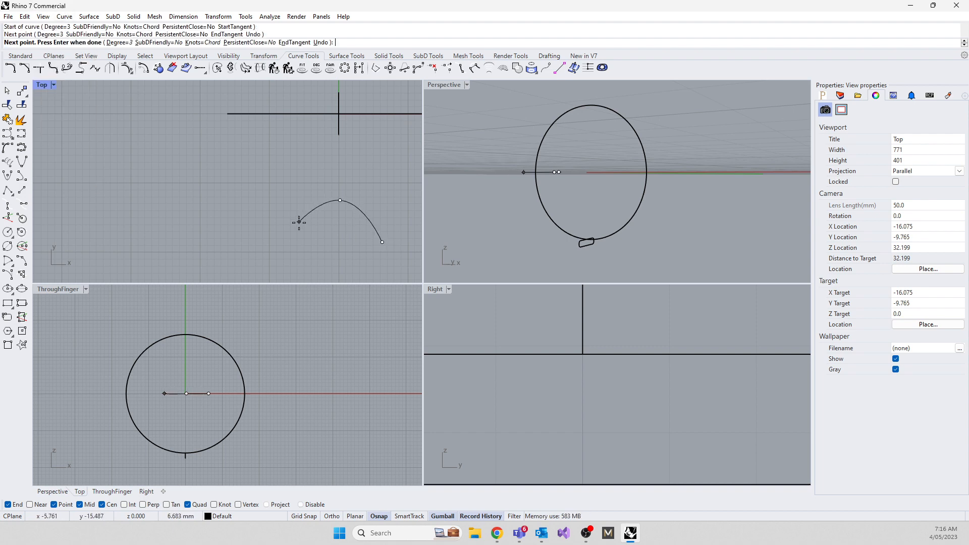
pyautogui.click(298, 223)
pyautogui.click(249, 235)
pyautogui.click(225, 197)
pyautogui.click(187, 163)
pyautogui.click(117, 160)
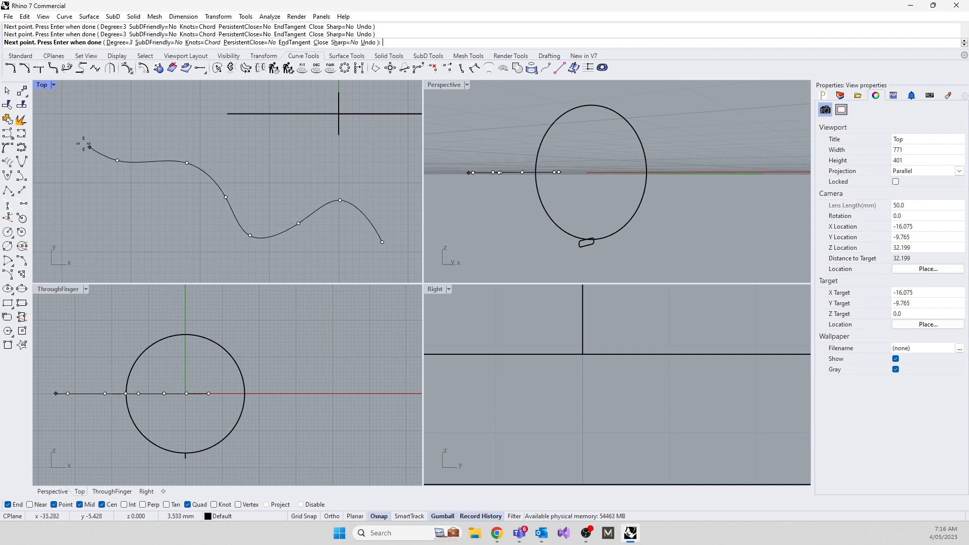
pyautogui.click(48, 107)
pyautogui.press('Return')
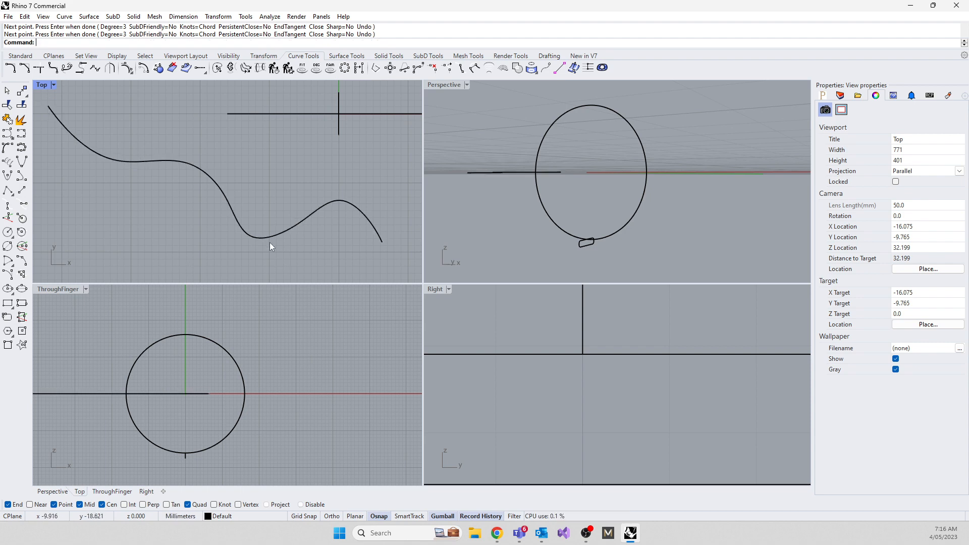
# Step: Draw a small rectangle in the ThroughFinger viewport and shift it horizontally to near the wavy curve's right-hand end
pyautogui.click(8, 346)
pyautogui.click(7, 304)
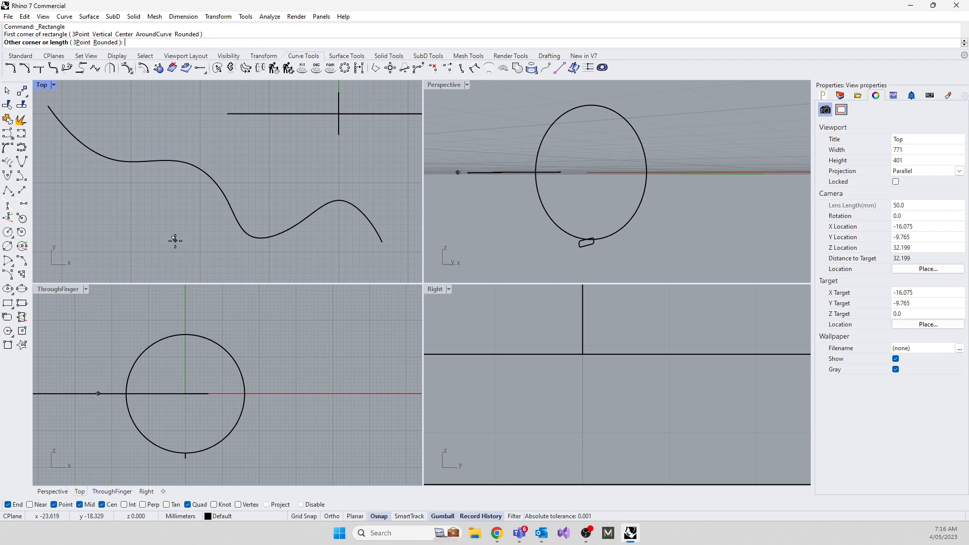
pyautogui.click(99, 393)
pyautogui.scroll(3, 109, 388)
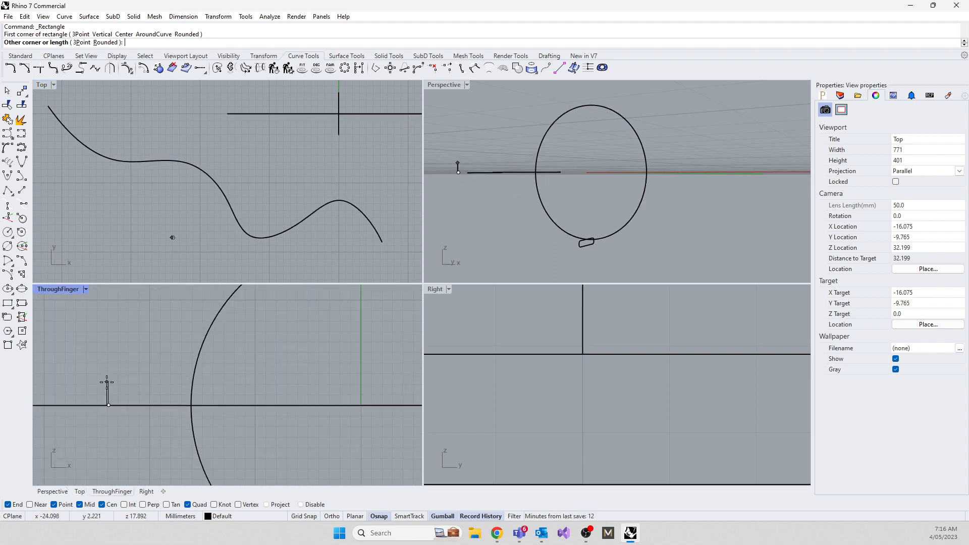
pyautogui.click(91, 391)
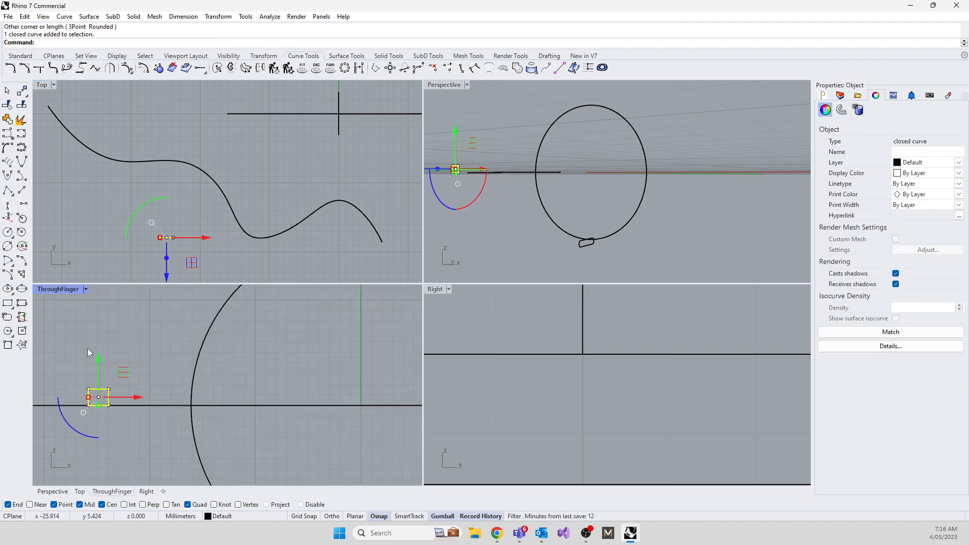
pyautogui.scroll(-3, 87, 348)
pyautogui.moveTo(120, 349); pyautogui.dragTo(290, 347)
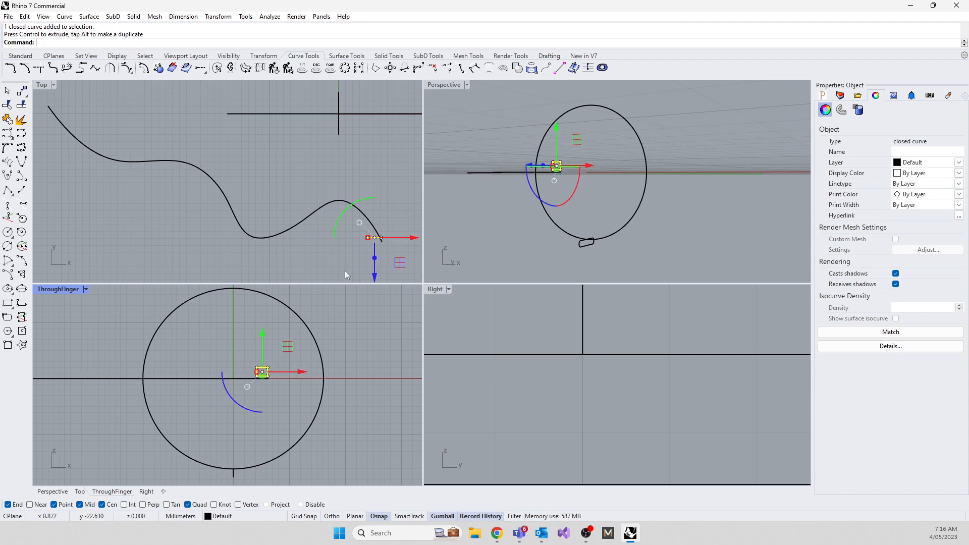
# Step: Move the small rectangle from its lower-edge midpoint onto the endpoint of the wavy curve
pyautogui.moveTo(358, 238); pyautogui.dragTo(276, 224, button='right')
pyautogui.moveTo(507, 207); pyautogui.dragTo(573, 235, button='right')
pyautogui.scroll(8, 571, 230)
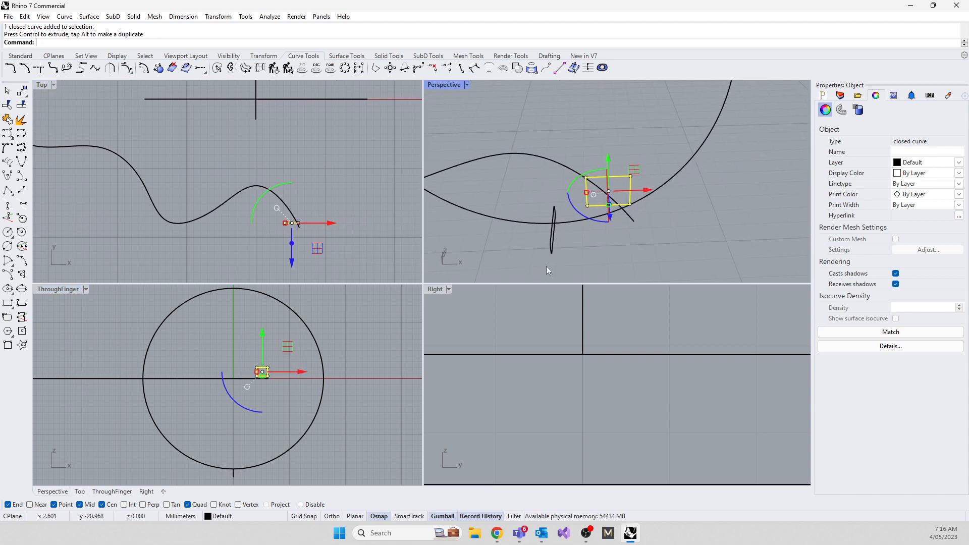
pyautogui.write('m')
pyautogui.press('Return')
pyautogui.click(609, 206)
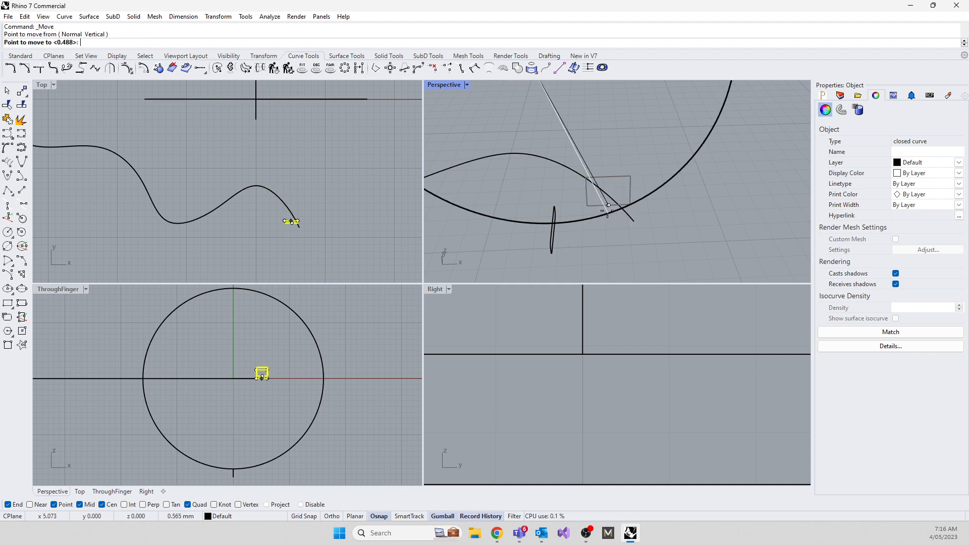
pyautogui.click(634, 220)
# Step: Rotate the small rectangle in the Top viewport so it stands roughly perpendicular to the wavy curve's end
pyautogui.scroll(5, 288, 222)
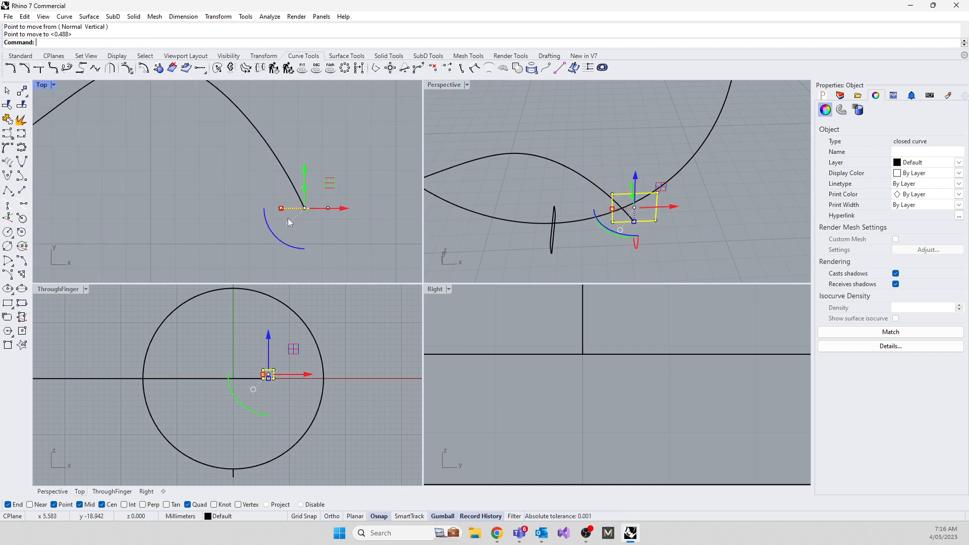
pyautogui.moveTo(270, 228); pyautogui.dragTo(280, 248)
pyautogui.press('Escape')
# Step: Try a one-rail sweep (Sweep1) using the wavy curve as the rail and the small rectangle at its end as the shape
pyautogui.moveTo(592, 193); pyautogui.dragTo(618, 218, button='right')
pyautogui.scroll(-6, 615, 217)
pyautogui.scroll(8, 576, 213)
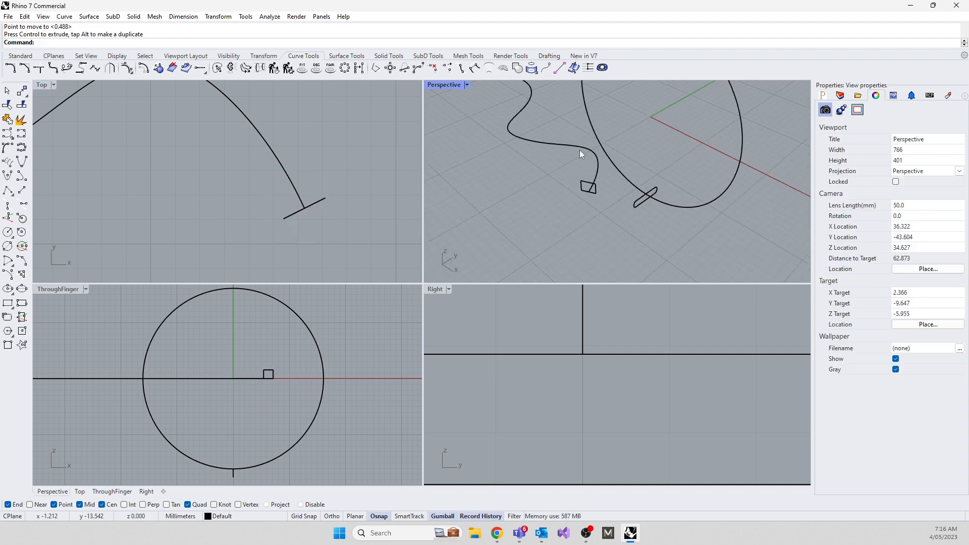
pyautogui.moveTo(609, 171); pyautogui.dragTo(659, 206, button='right')
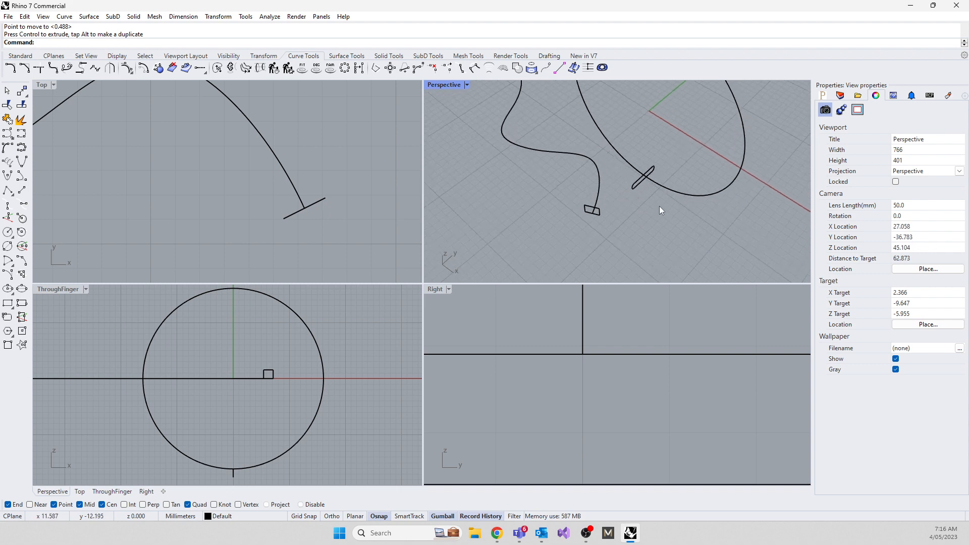
pyautogui.scroll(-6, 660, 207)
pyautogui.moveTo(588, 207); pyautogui.dragTo(646, 185, button='right')
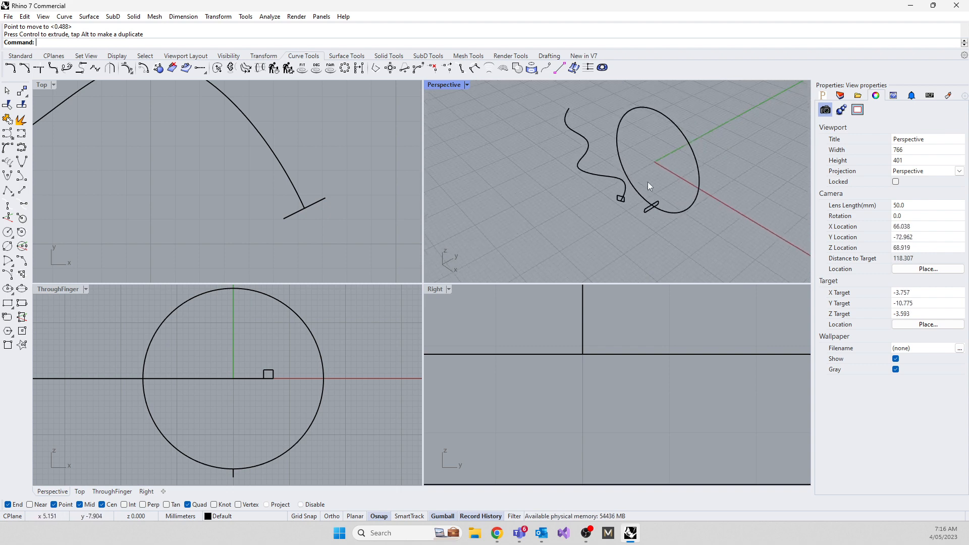
pyautogui.scroll(6, 621, 193)
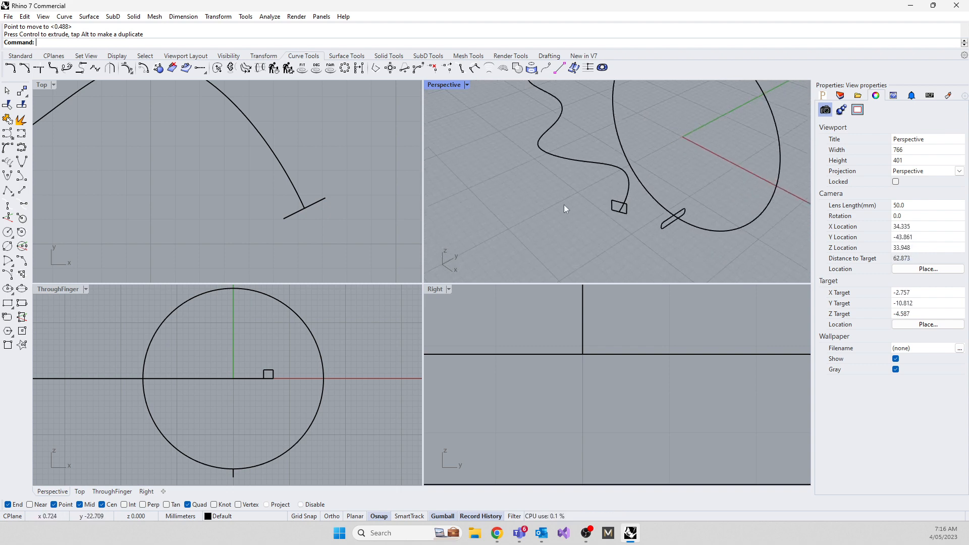
pyautogui.write('s')
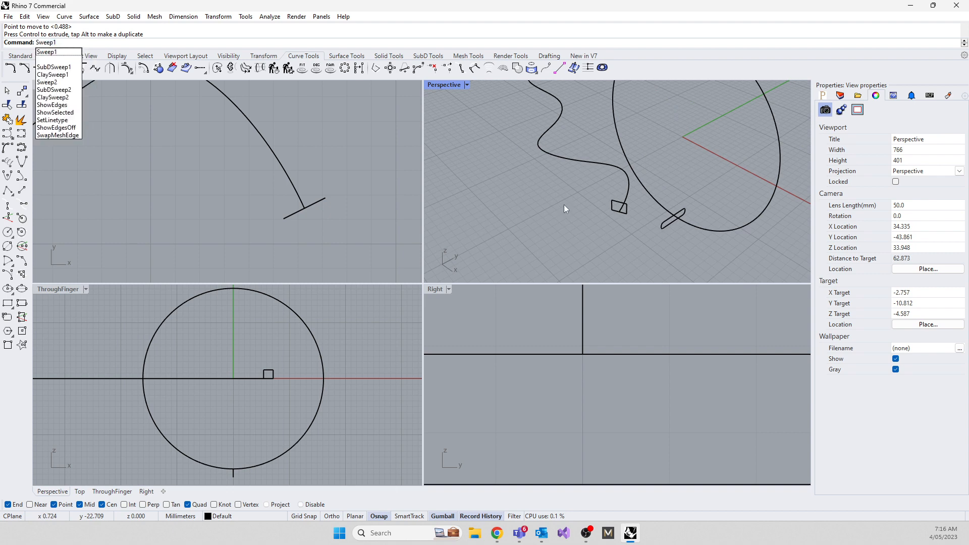
pyautogui.click(53, 53)
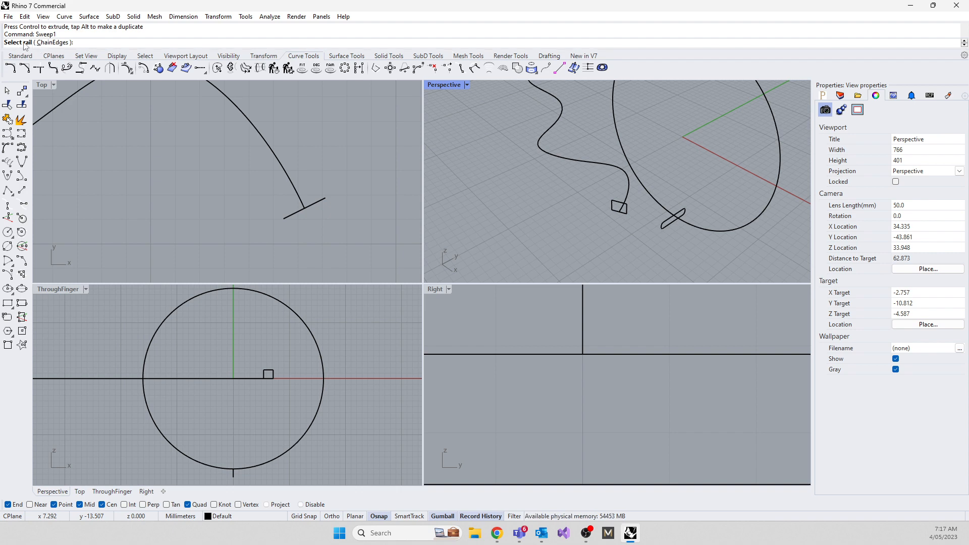
pyautogui.click(596, 166)
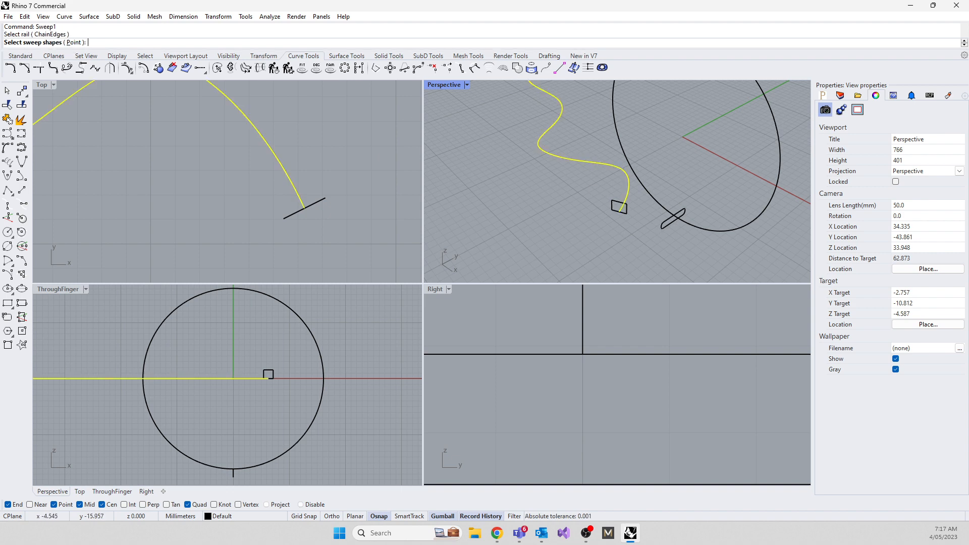
pyautogui.click(626, 215)
pyautogui.press('Return')
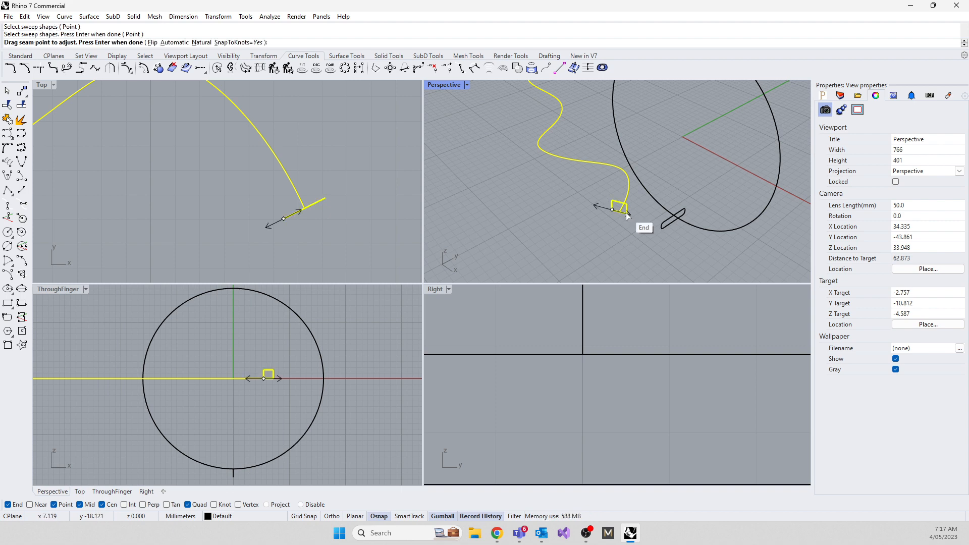
pyautogui.press('Return')
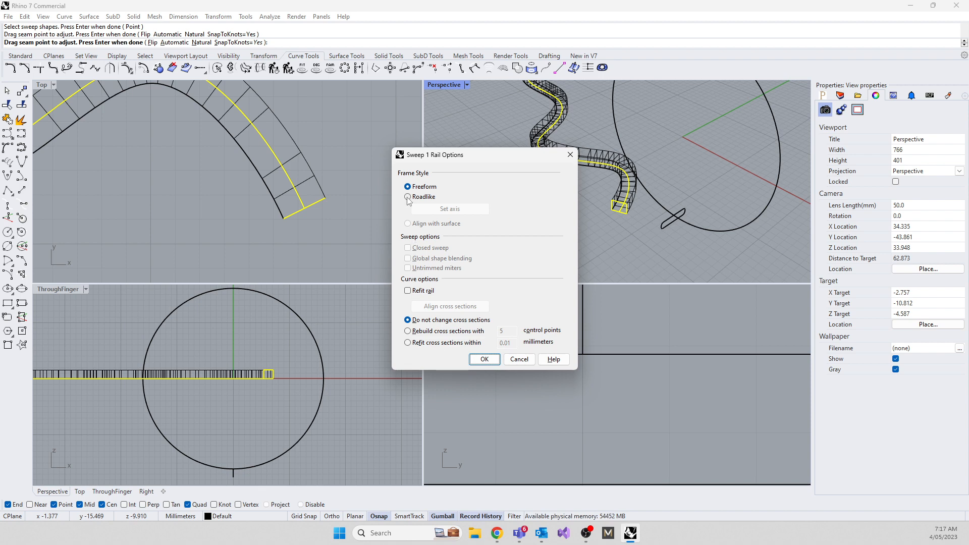
# Step: Examine the Freeform sweep preview along the wavy curve from above and in perspective, and cancel the sweep
pyautogui.scroll(-5, 279, 204)
pyautogui.moveTo(197, 206); pyautogui.dragTo(294, 232, button='right')
pyautogui.moveTo(493, 156); pyautogui.dragTo(367, 180)
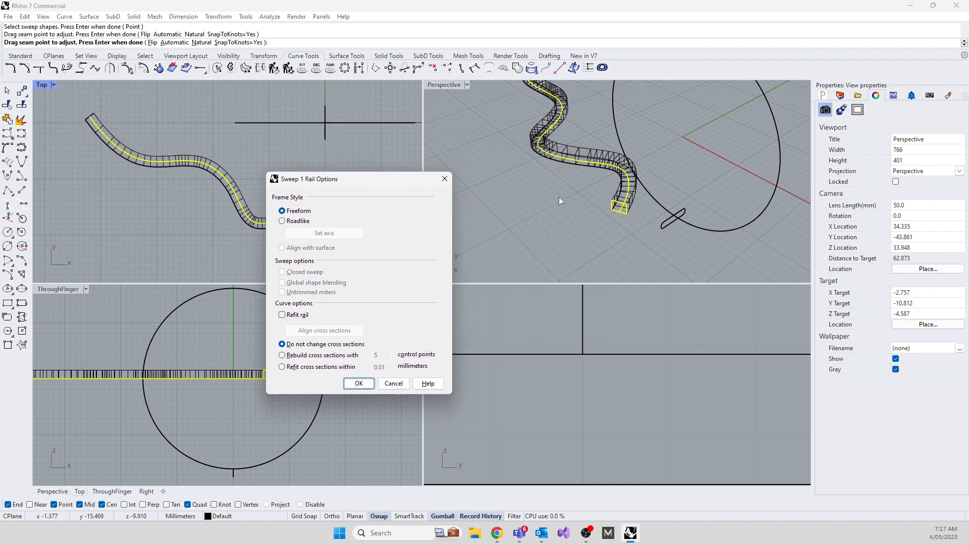
pyautogui.moveTo(559, 197); pyautogui.dragTo(640, 201, button='right')
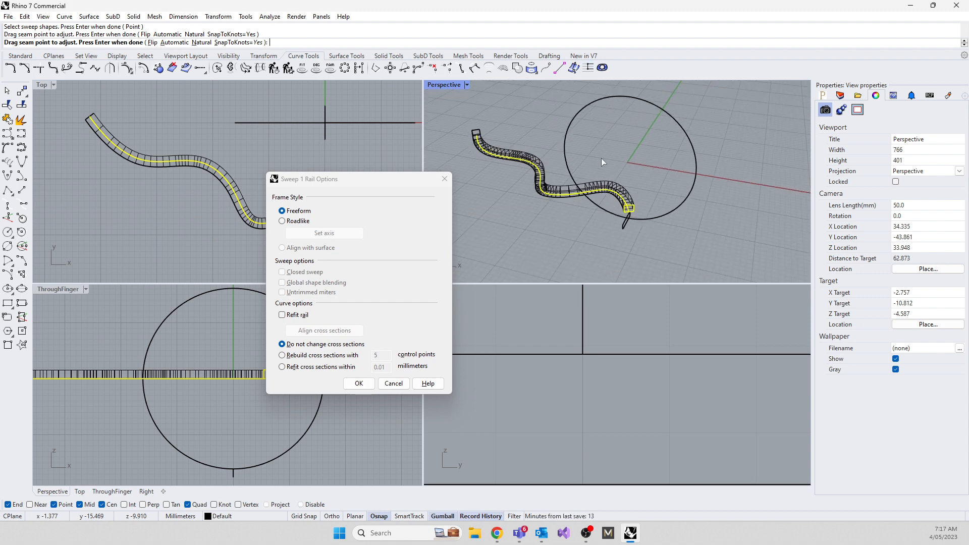
pyautogui.moveTo(599, 190); pyautogui.dragTo(553, 198, button='right')
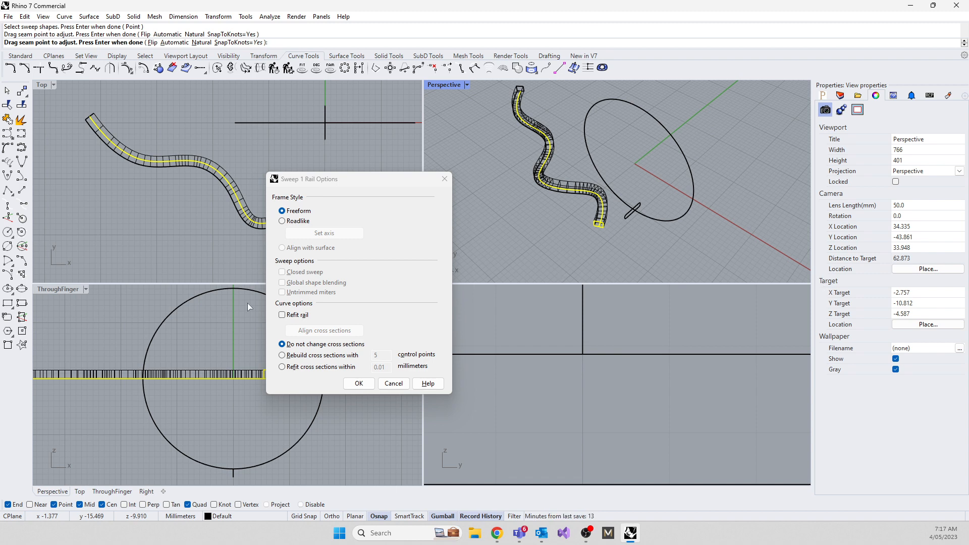
pyautogui.click(393, 383)
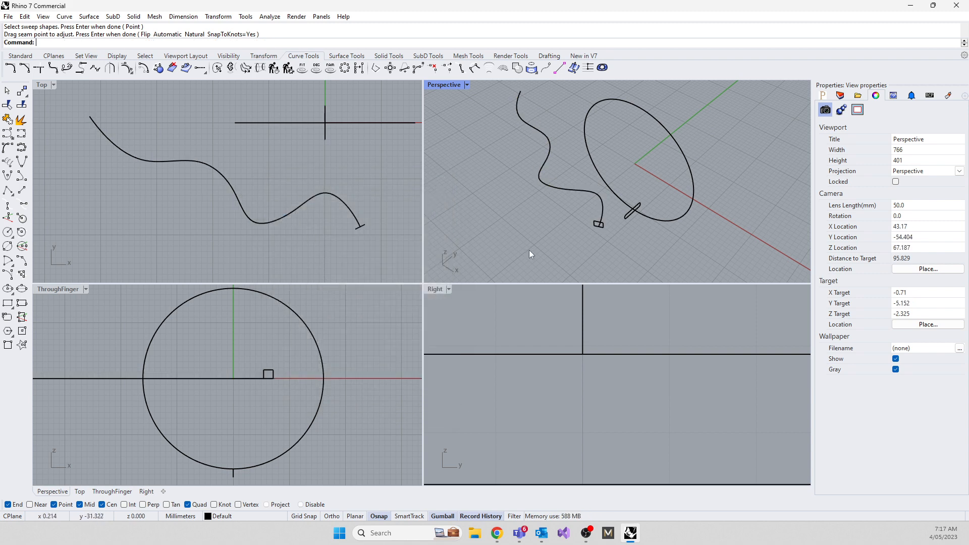
# Step: Delete the wavy curve together with the small rectangle at its end
pyautogui.moveTo(529, 251); pyautogui.dragTo(494, 248, button='right')
pyautogui.moveTo(383, 211); pyautogui.dragTo(323, 268)
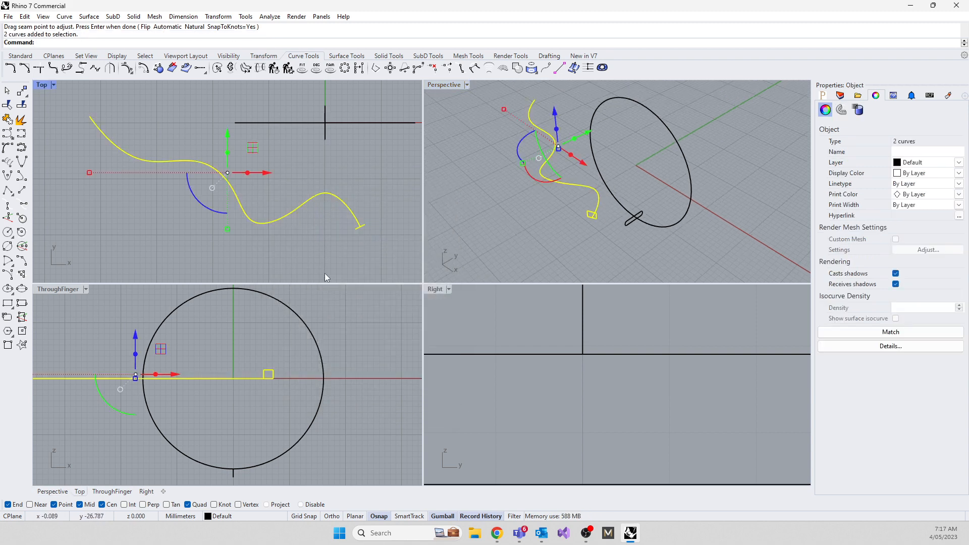
pyautogui.press('Delete')
pyautogui.moveTo(559, 216); pyautogui.dragTo(635, 235, button='right')
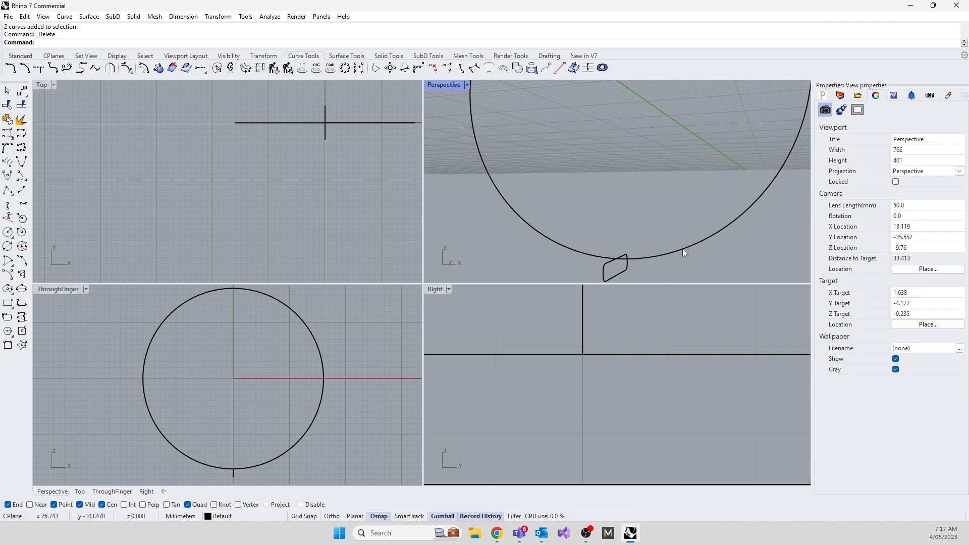
pyautogui.click(652, 258)
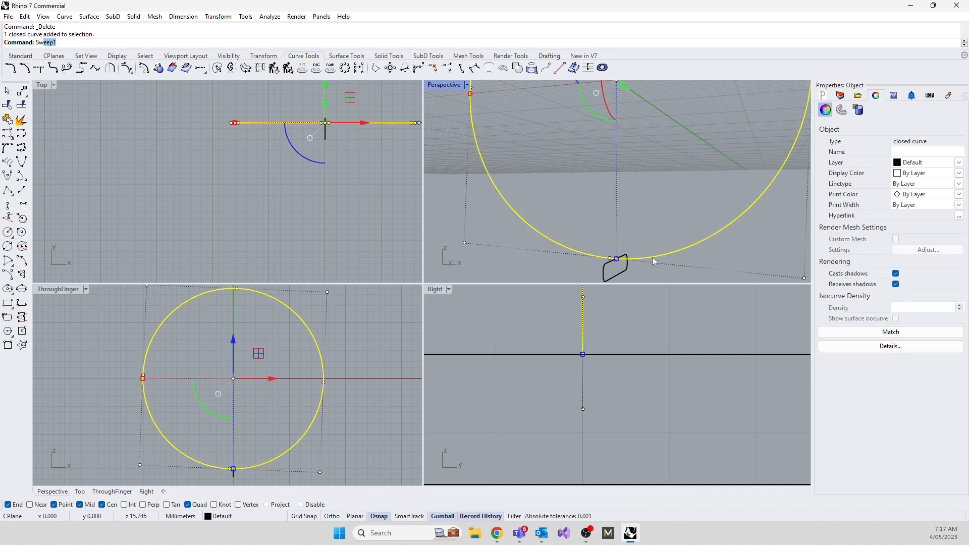
pyautogui.press('BackSpace')
pyautogui.click(323, 235)
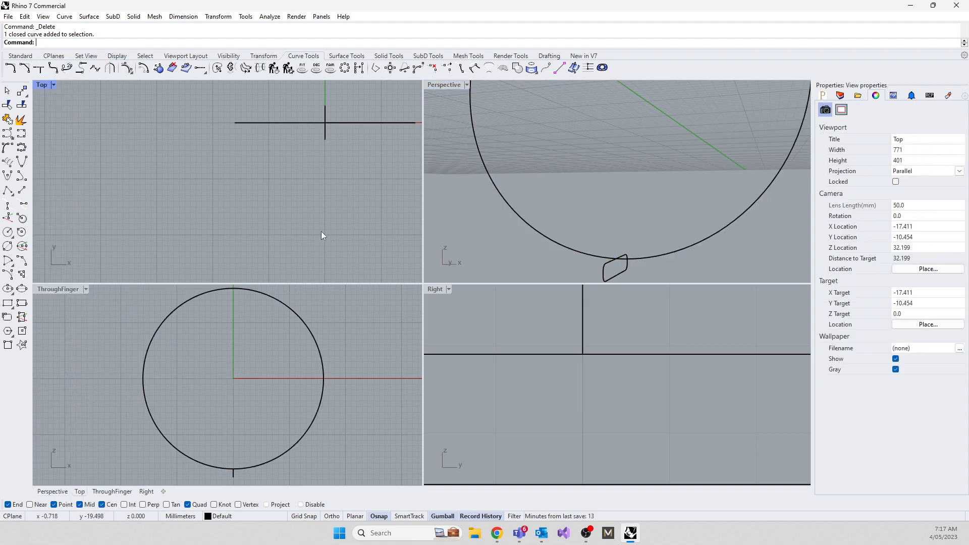
pyautogui.write('Sweep1')
pyautogui.press('Return')
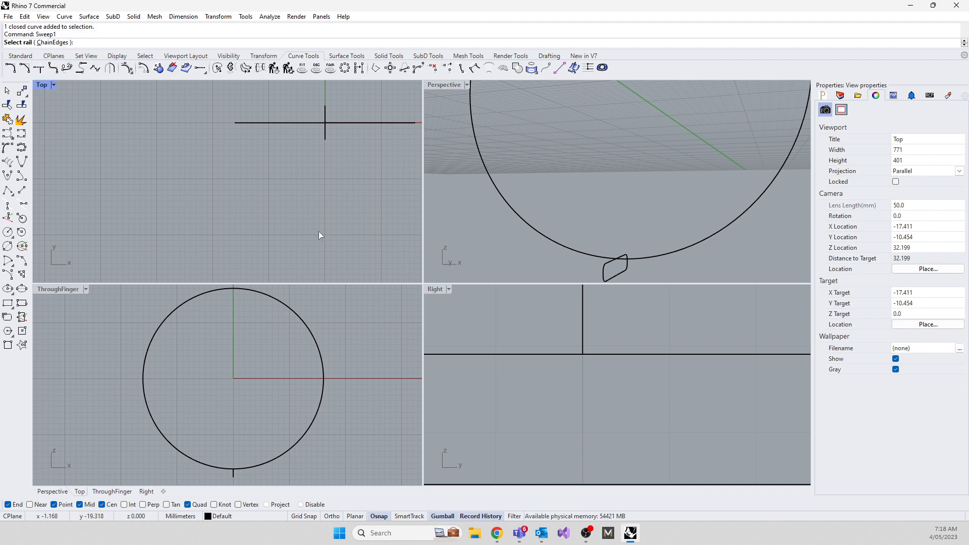
pyautogui.click(697, 244)
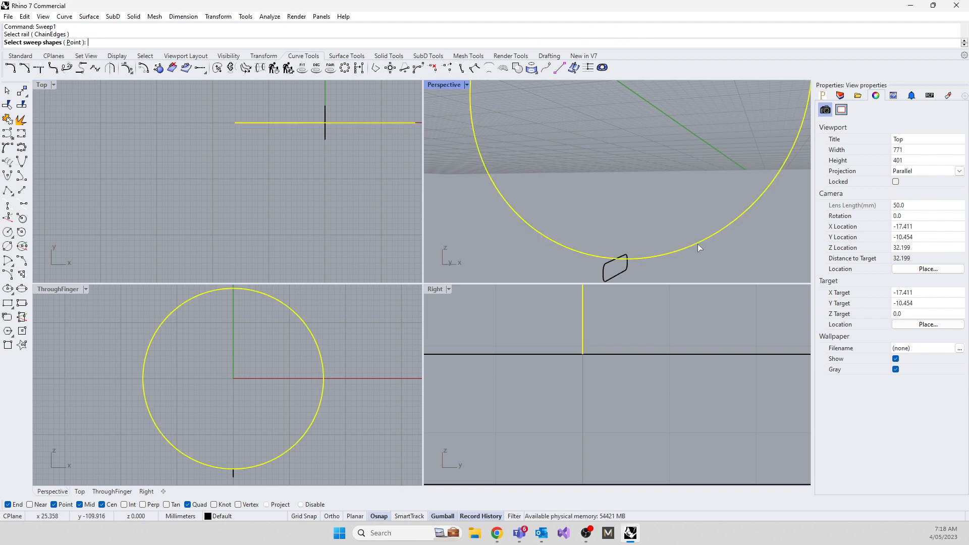
pyautogui.press('Escape')
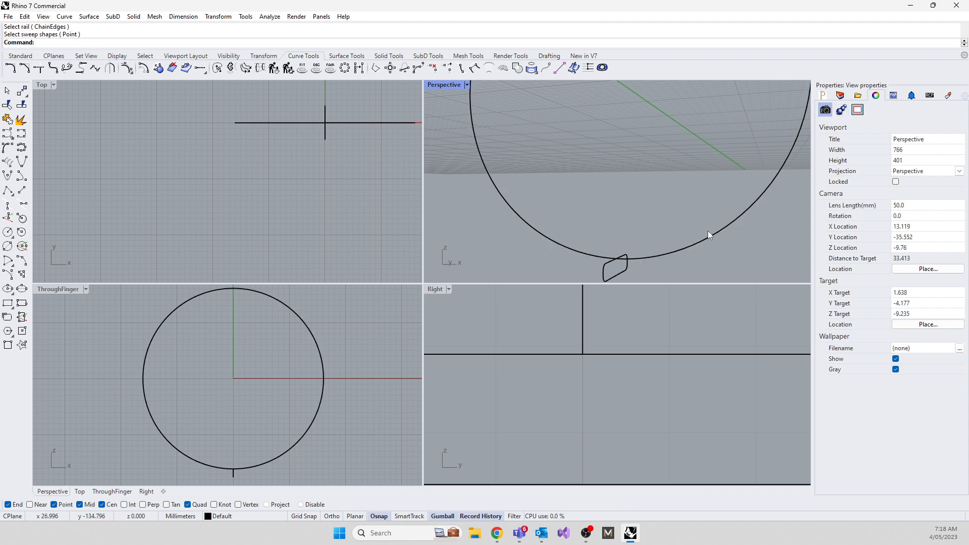
# Step: Sweep the rounded-rectangle profile around the ring circle with Sweep1, using the Freeform frame style and unchanged cross sections
pyautogui.click(704, 242)
pyautogui.write('Sweep1')
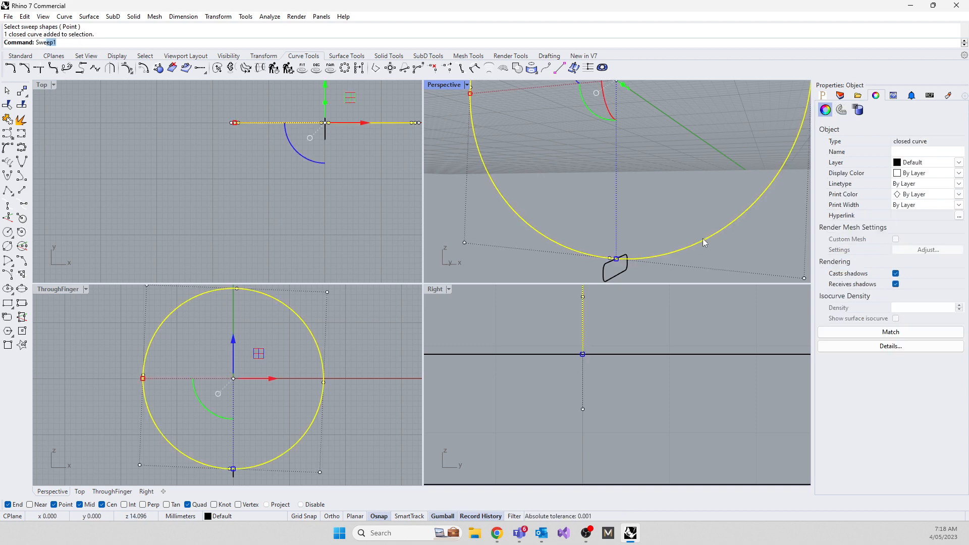
pyautogui.press('Return')
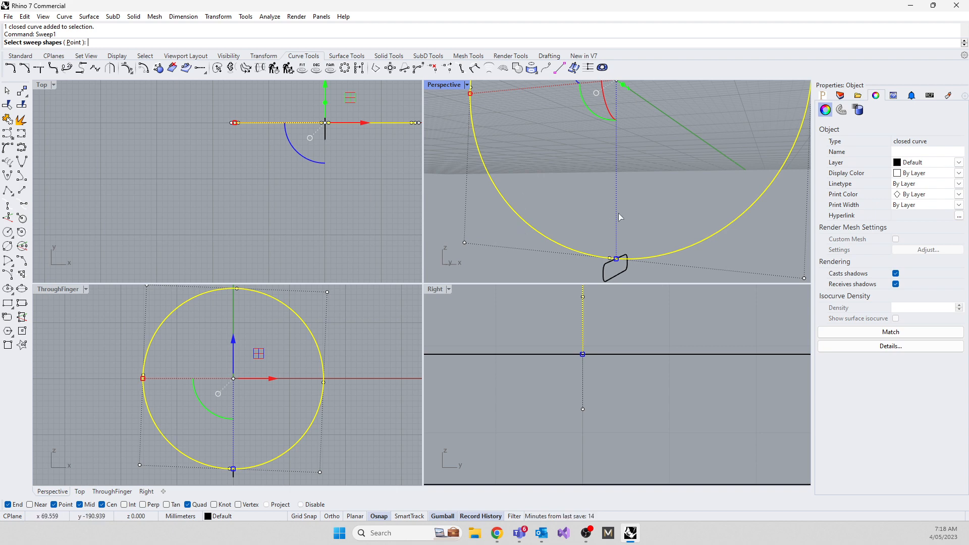
pyautogui.click(604, 273)
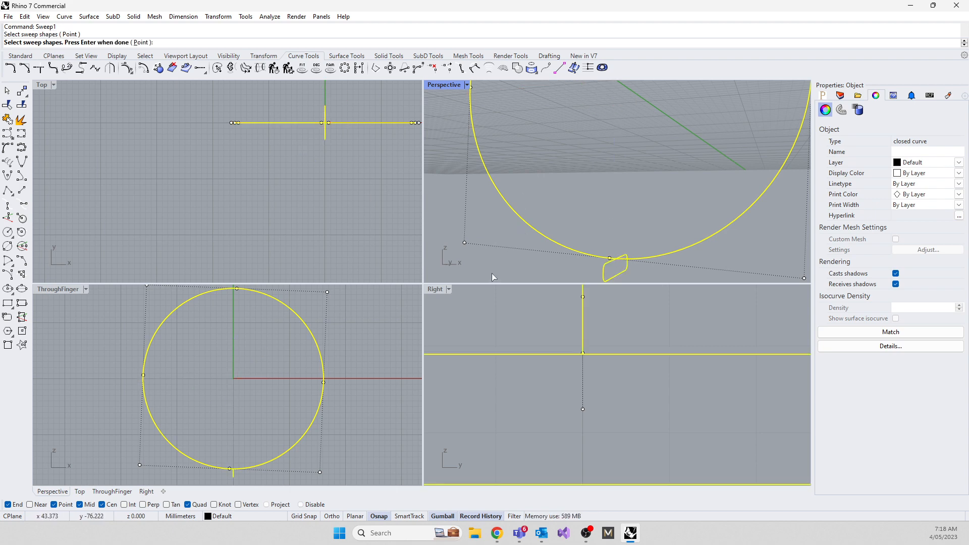
pyautogui.press('Return')
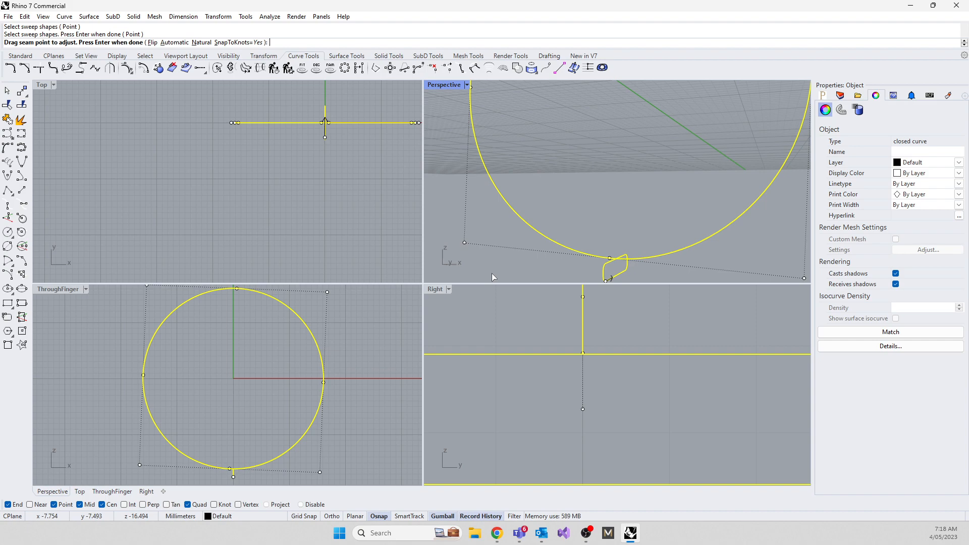
pyautogui.press('Return')
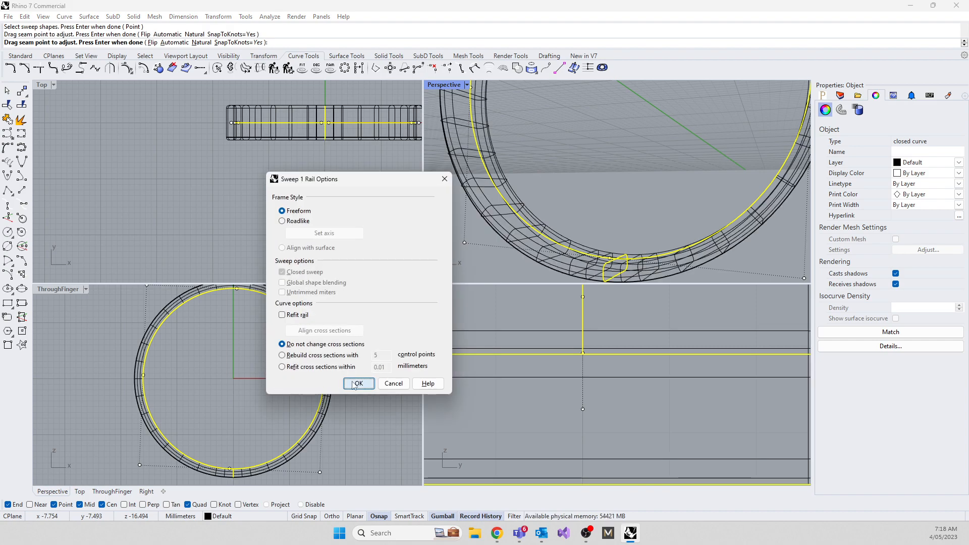
pyautogui.click(357, 383)
# Step: Set the Perspective viewport to Shaded display and view the swept ring from different angles
pyautogui.scroll(-5, 610, 222)
pyautogui.moveTo(611, 222); pyautogui.dragTo(676, 191, button='right')
pyautogui.scroll(4, 626, 183)
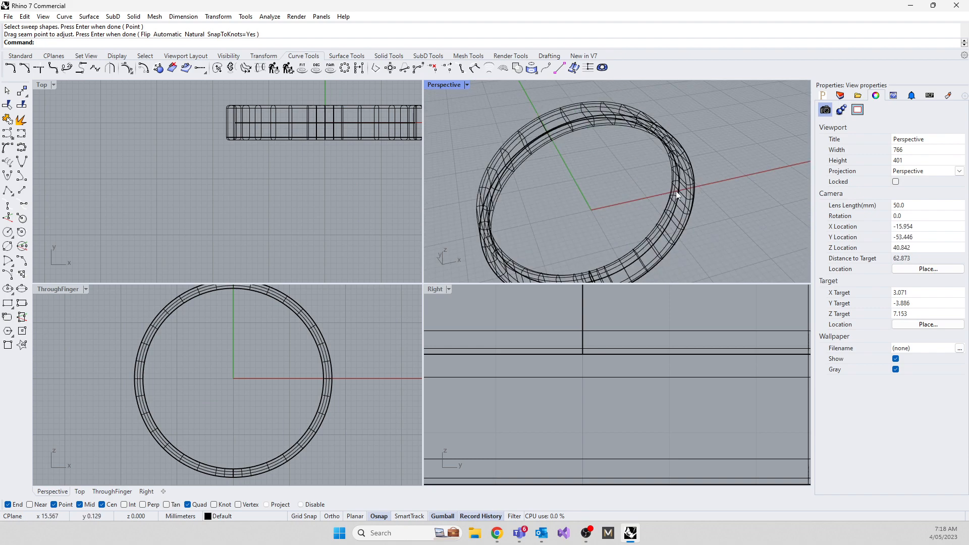
pyautogui.click(438, 87)
pyautogui.click(500, 121)
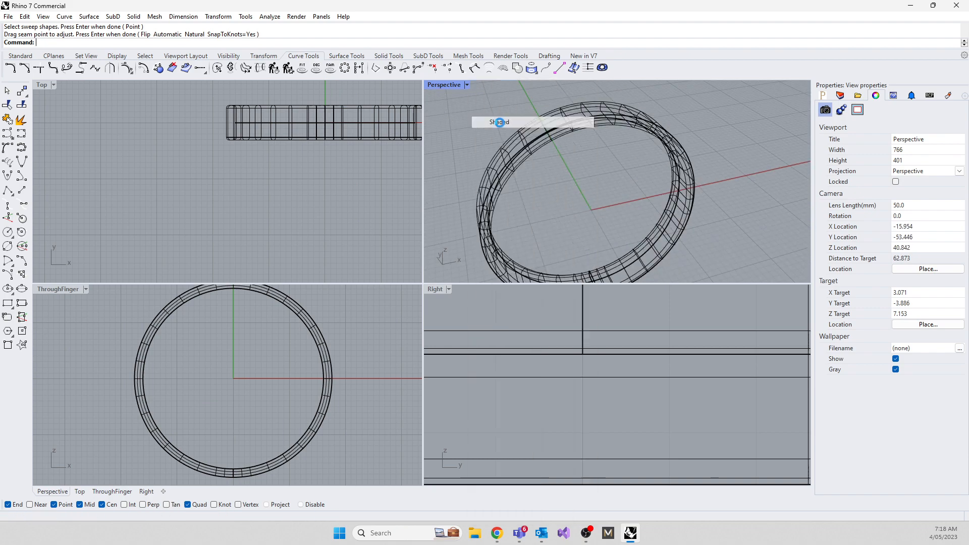
pyautogui.moveTo(567, 147); pyautogui.dragTo(502, 178, button='right')
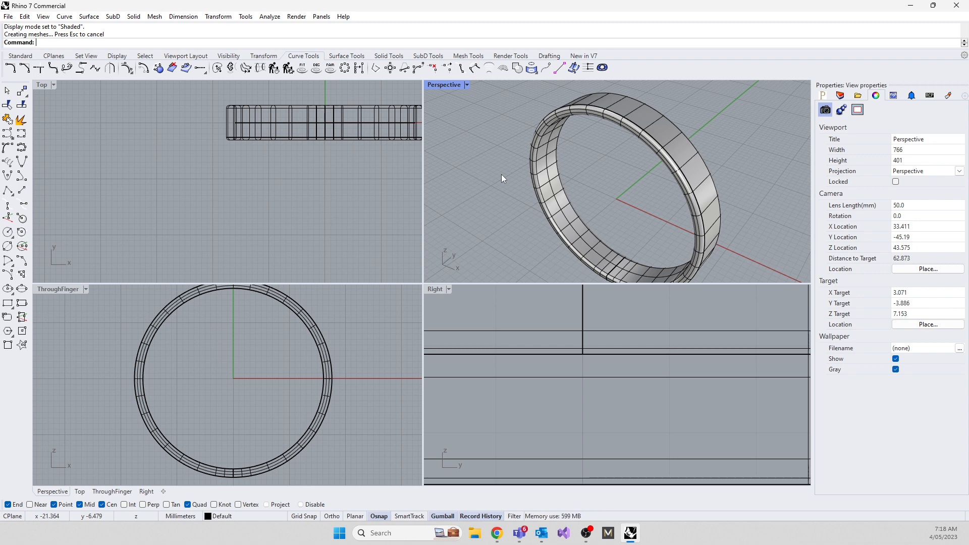
# Step: Delete the swept ring surface, keeping the circle and its rounded-rectangle profile
pyautogui.click(608, 112)
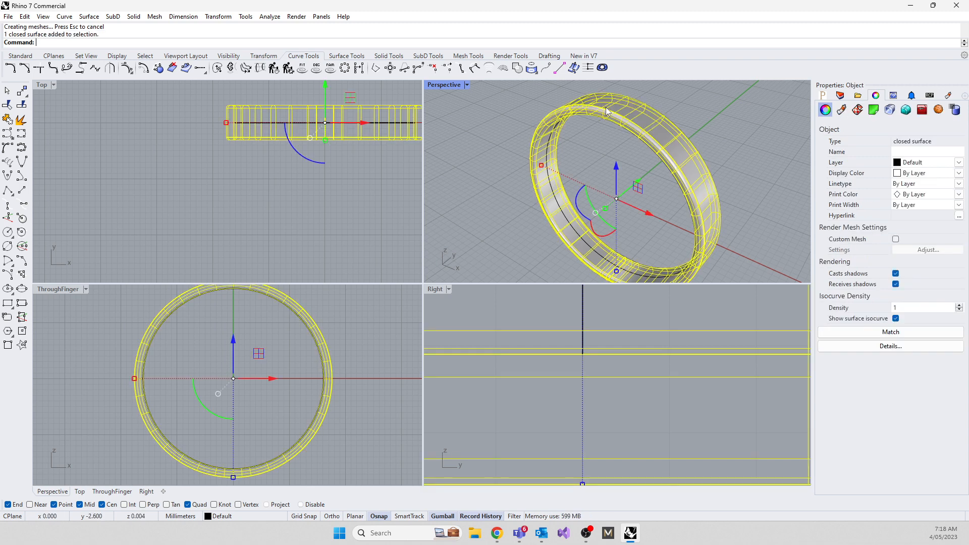
pyautogui.press('Delete')
pyautogui.scroll(-3, 593, 384)
pyautogui.scroll(1, 613, 217)
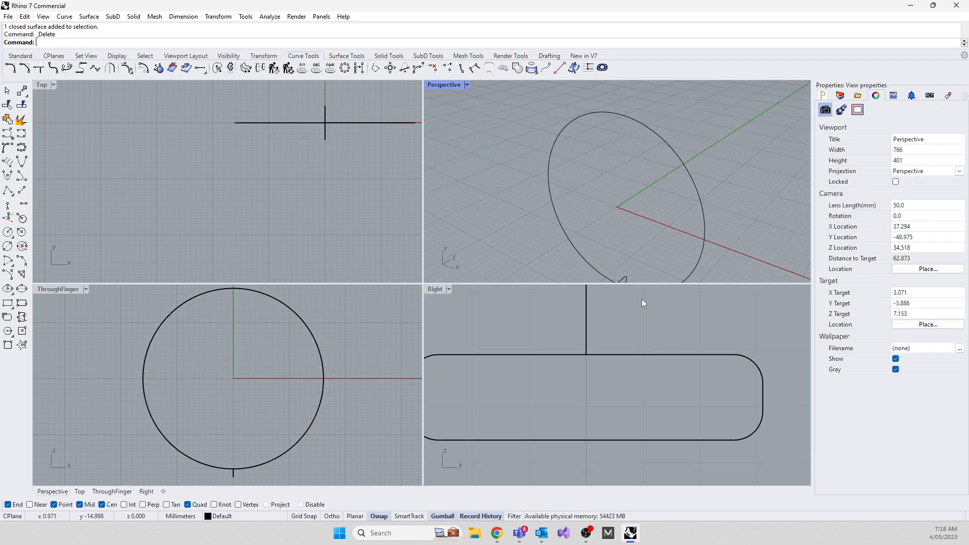
pyautogui.scroll(-2, 596, 383)
pyautogui.scroll(-2, 596, 384)
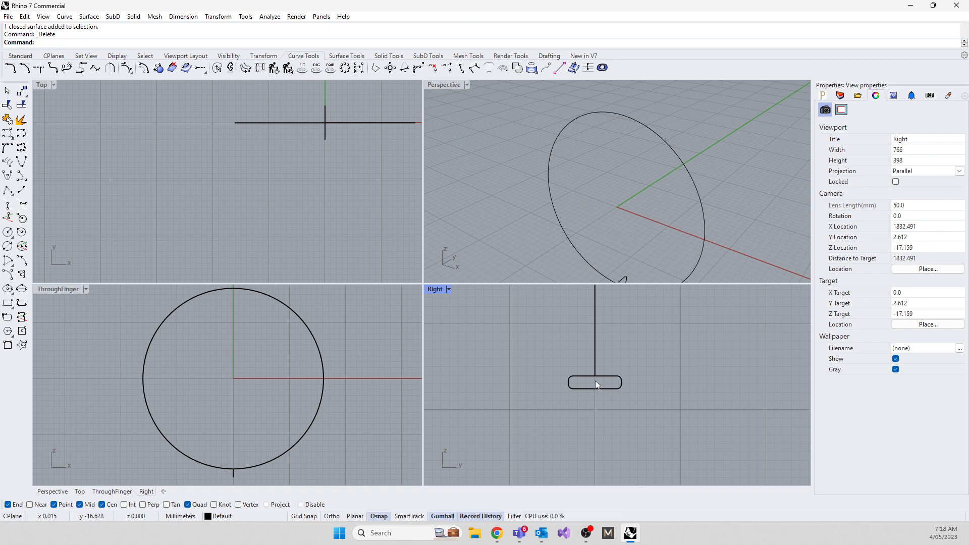
# Step: Switch to Google Chrome
pyautogui.moveTo(497, 537)
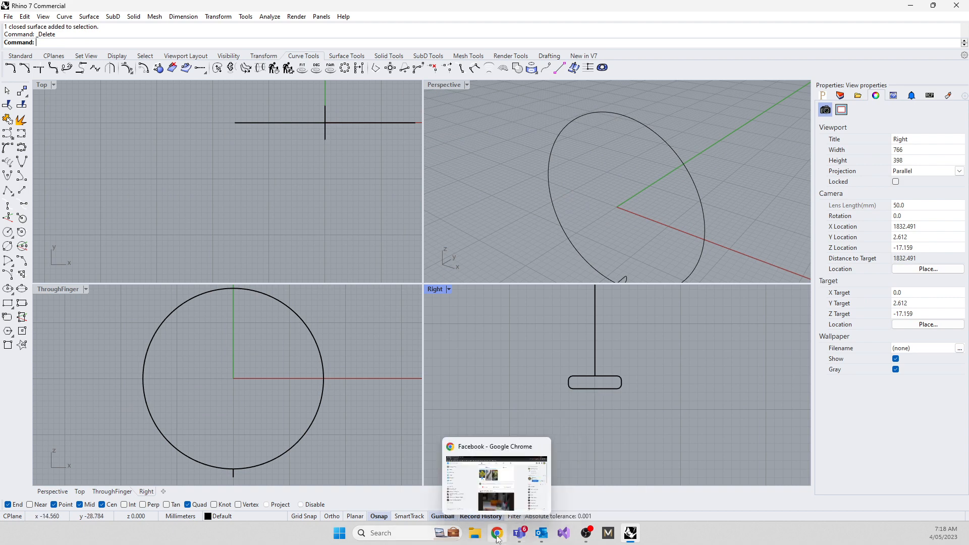
pyautogui.click(497, 536)
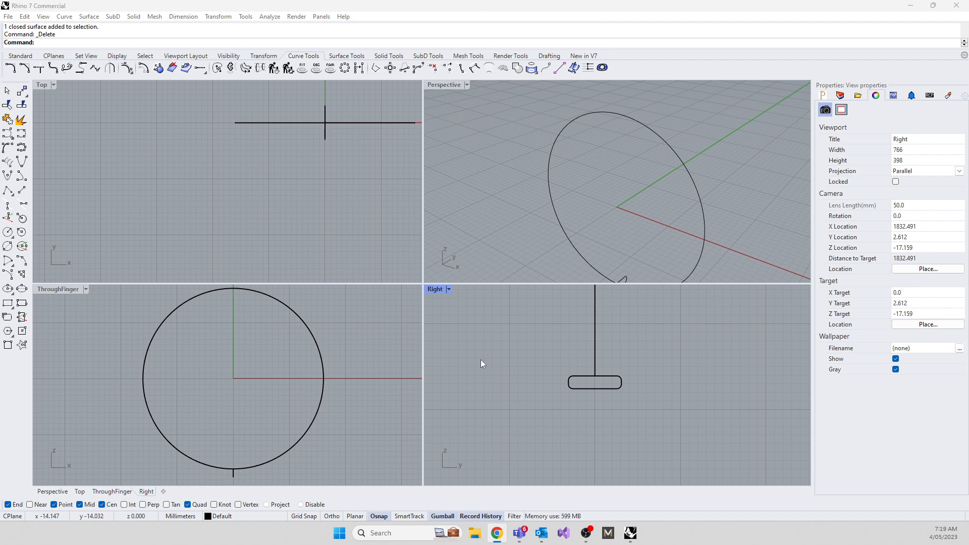
# Step: Rotate the ring circle and its profile a quarter turn in the Right view so the circle lies horizontally, and raise both above the origin
pyautogui.scroll(-5, 560, 412)
pyautogui.scroll(-3, 561, 403)
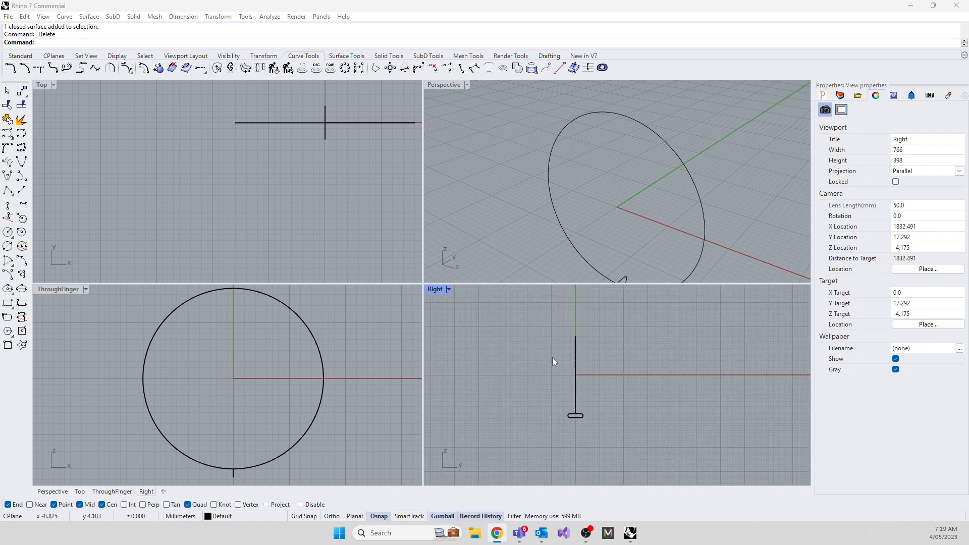
pyautogui.moveTo(545, 326); pyautogui.dragTo(592, 414)
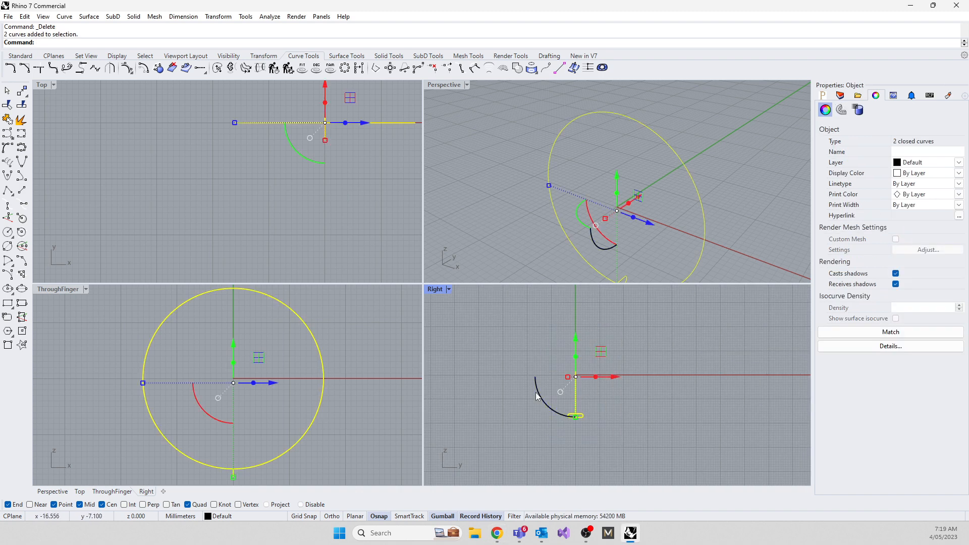
pyautogui.moveTo(534, 397); pyautogui.dragTo(589, 456)
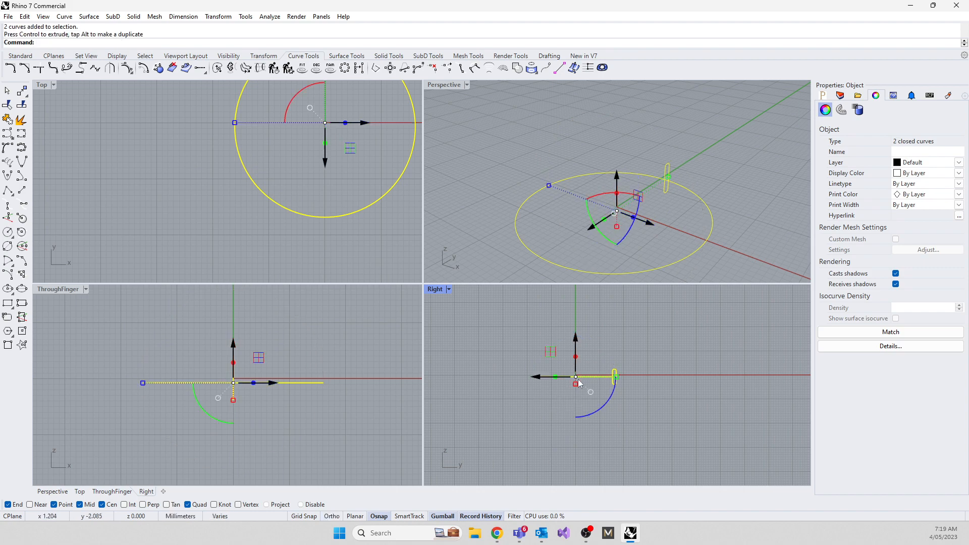
pyautogui.moveTo(576, 342); pyautogui.dragTo(571, 291)
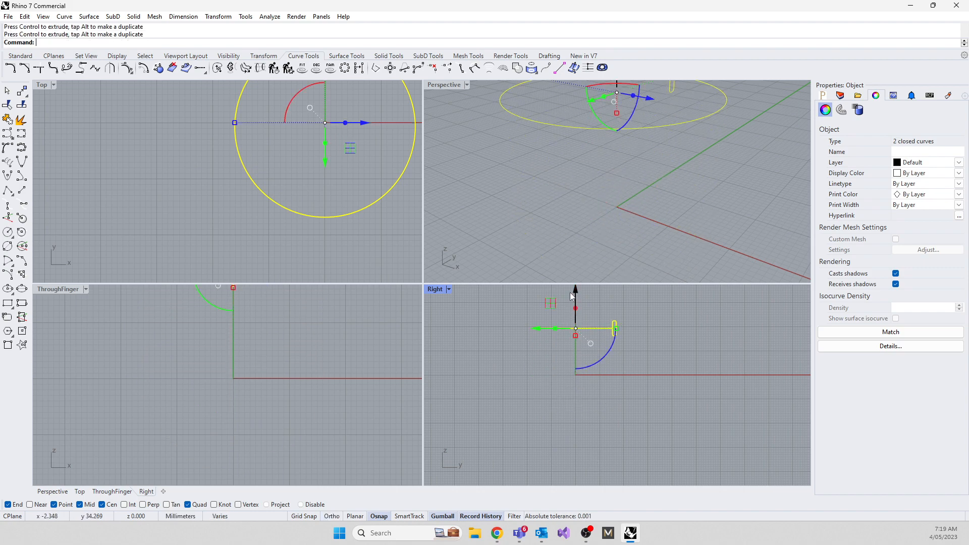
pyautogui.moveTo(582, 379); pyautogui.dragTo(601, 422, button='right')
pyautogui.click(525, 400)
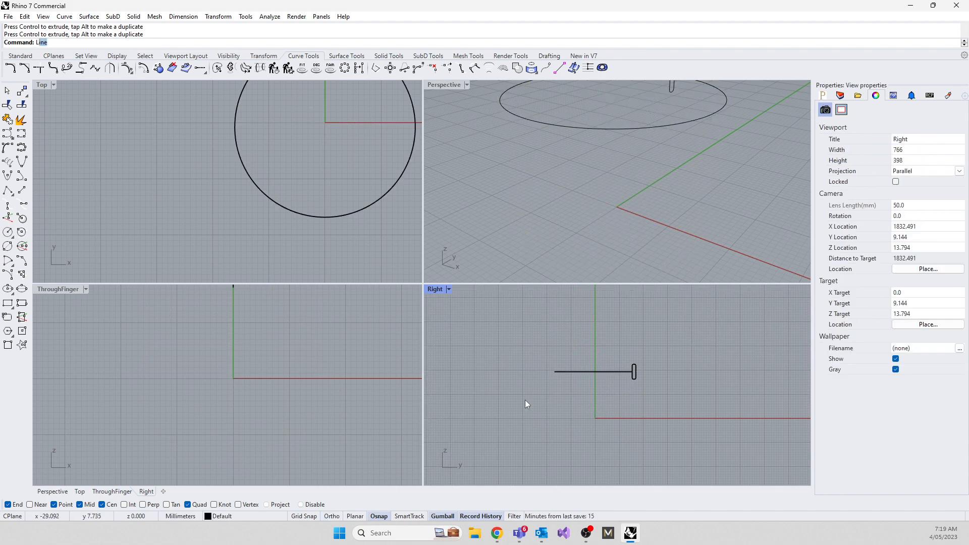
# Step: Draw a line from the origin (0) straight up through the ring circle's centre, ending above the circle
pyautogui.write('line')
pyautogui.press('Return')
pyautogui.write('0')
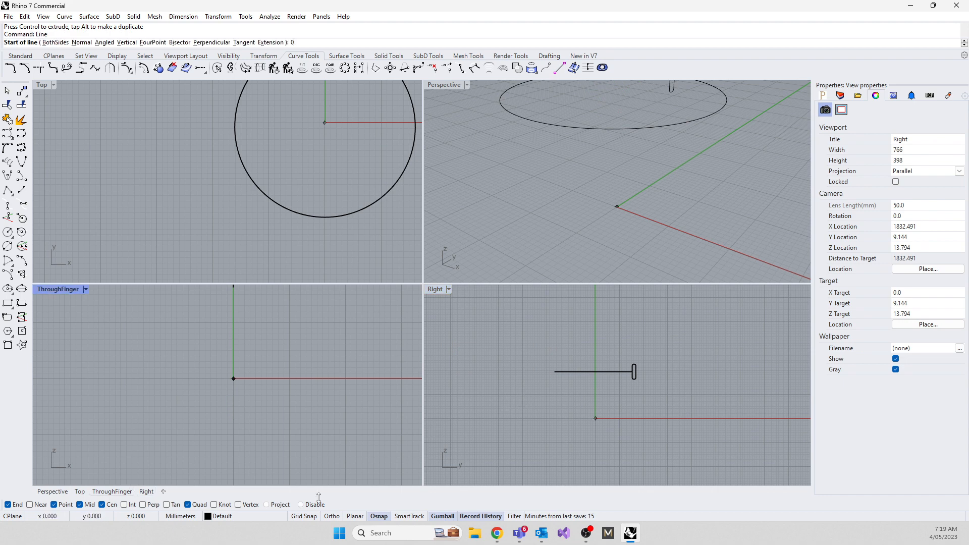
pyautogui.press('Return')
pyautogui.scroll(-3, 270, 476)
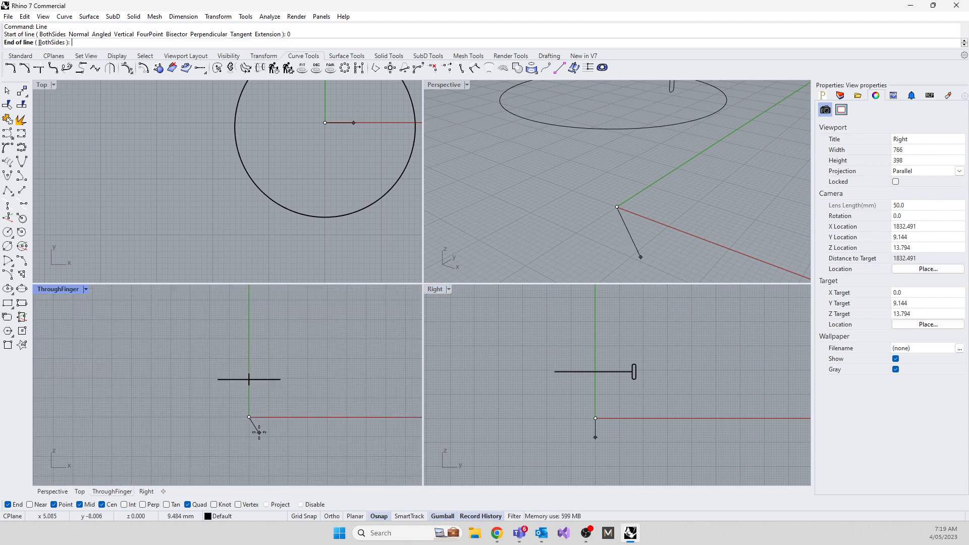
pyautogui.click(250, 351)
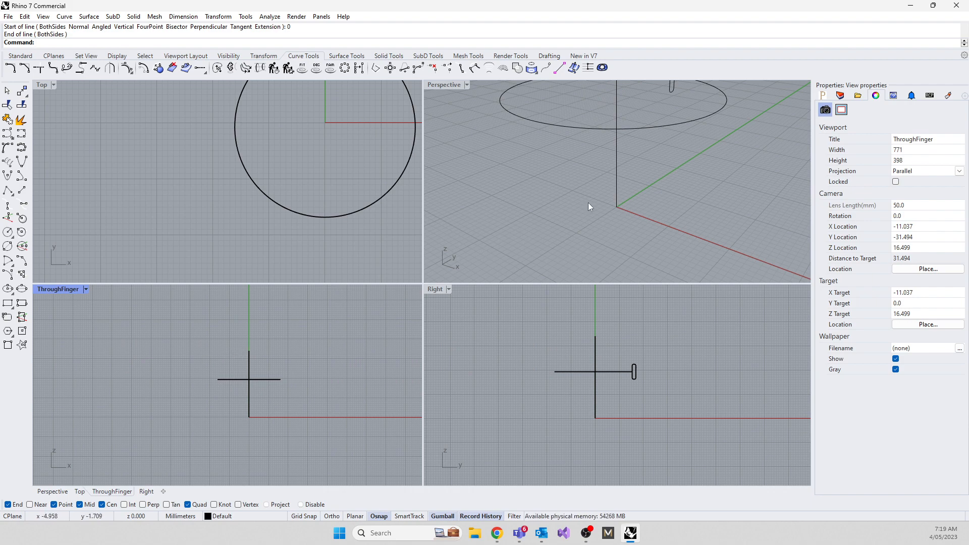
pyautogui.moveTo(588, 202); pyautogui.dragTo(587, 228, button='right')
pyautogui.scroll(3, 608, 171)
pyautogui.click(599, 226)
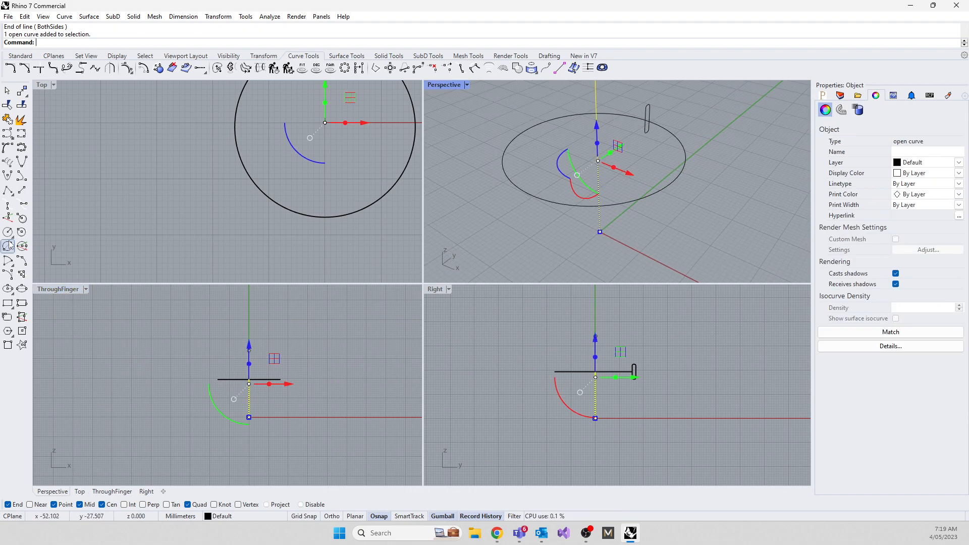
# Step: Create a sphere centred on the upper end of the vertical line
pyautogui.click(131, 384)
pyautogui.write('sp')
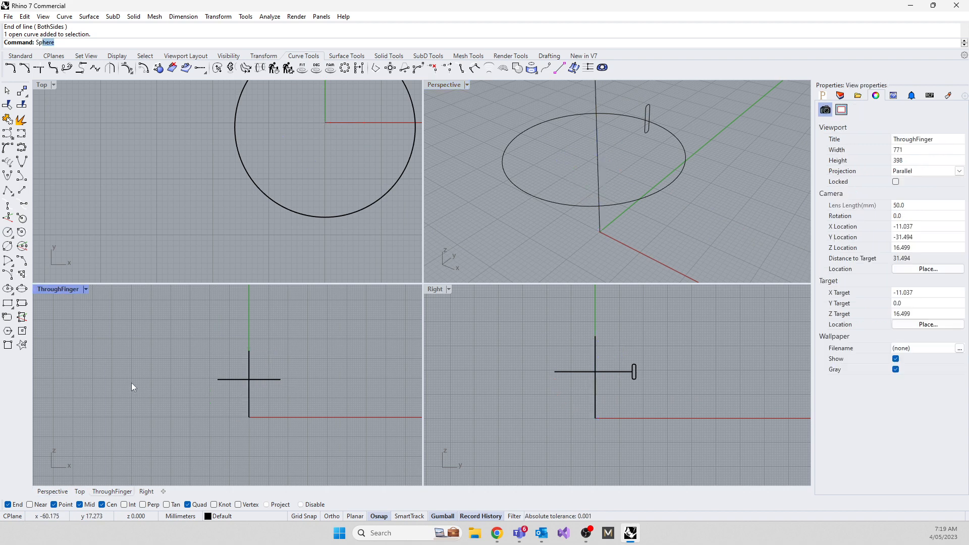
pyautogui.press('Return')
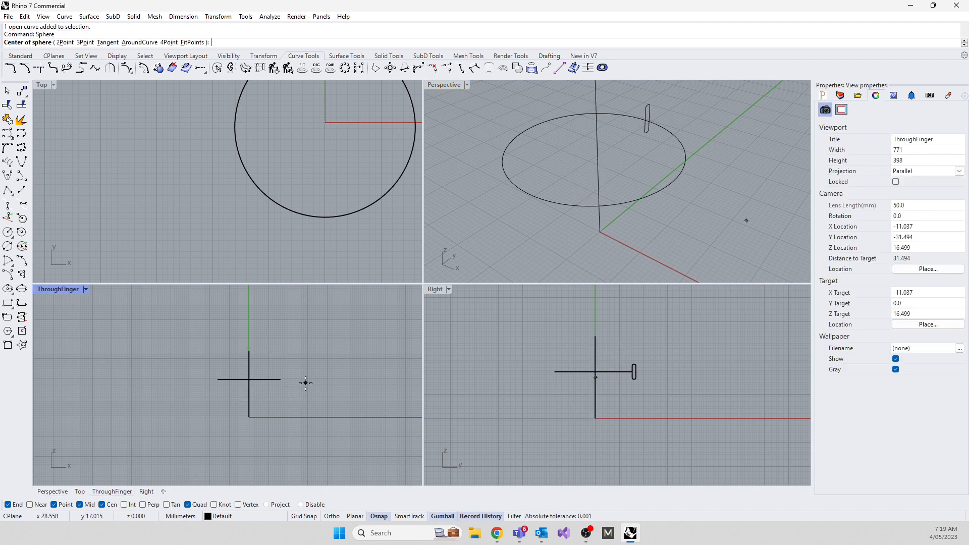
pyautogui.click(240, 344)
pyautogui.press('Escape')
pyautogui.press('Return')
pyautogui.click(249, 351)
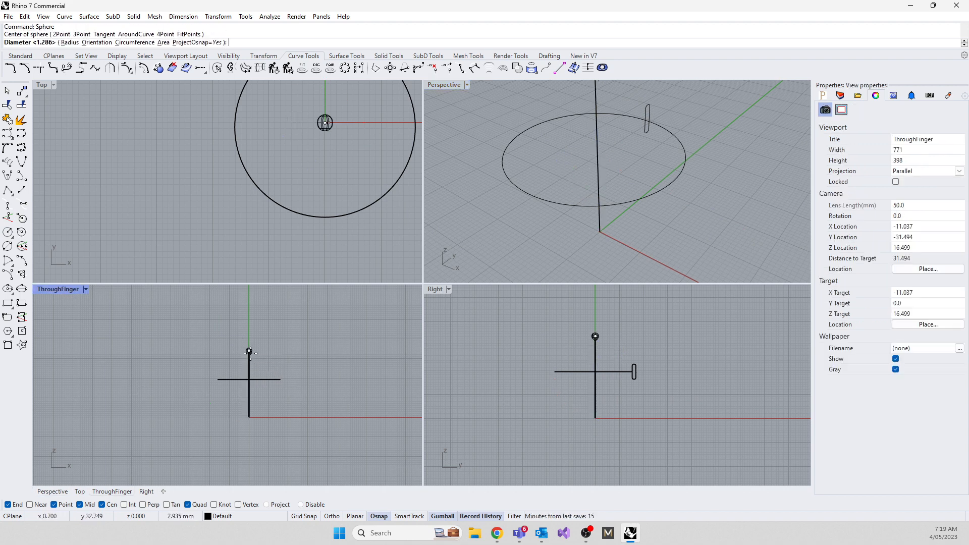
pyautogui.press('Return')
pyautogui.moveTo(564, 229); pyautogui.dragTo(534, 205, button='right')
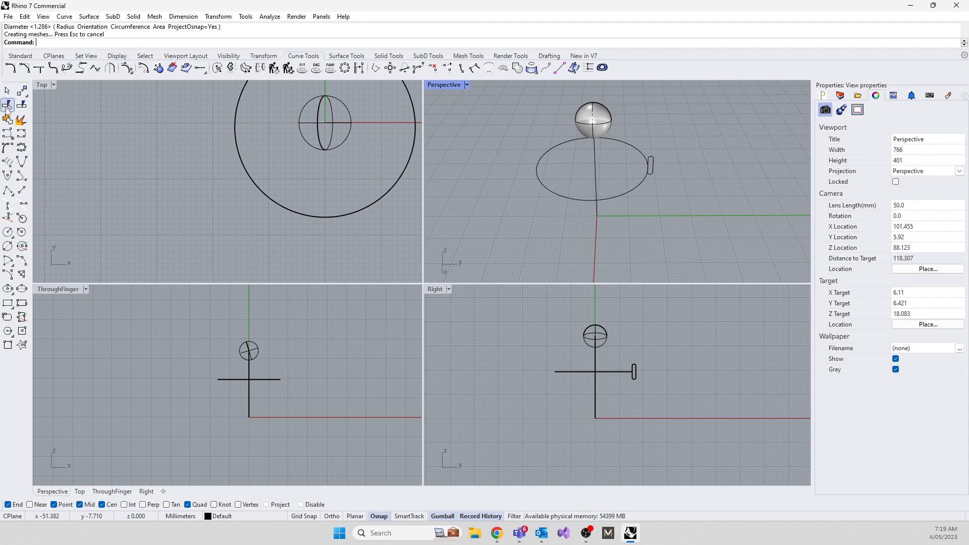
# Step: Draw a polyline segment from the profile's inner edge to the vertical line, using the Perp object snap for its end
pyautogui.click(8, 176)
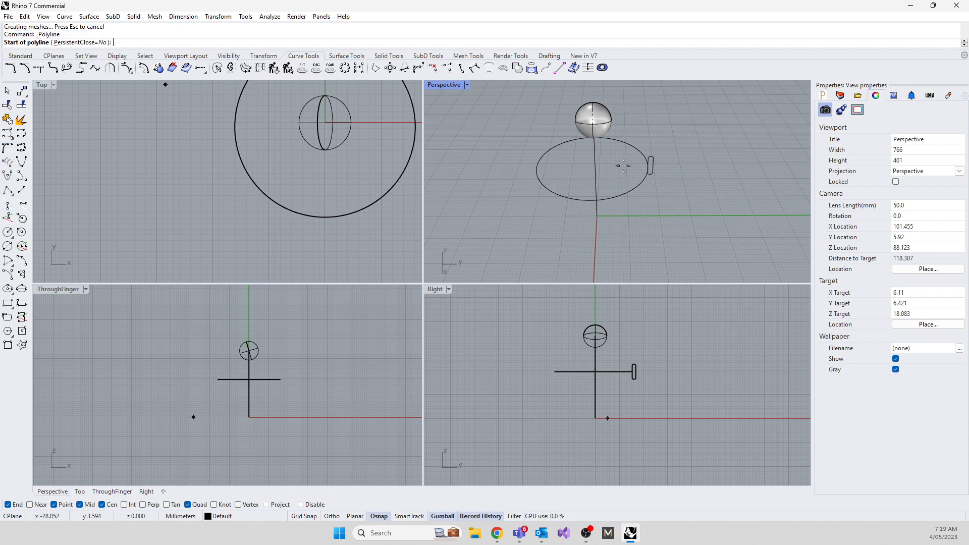
pyautogui.click(644, 165)
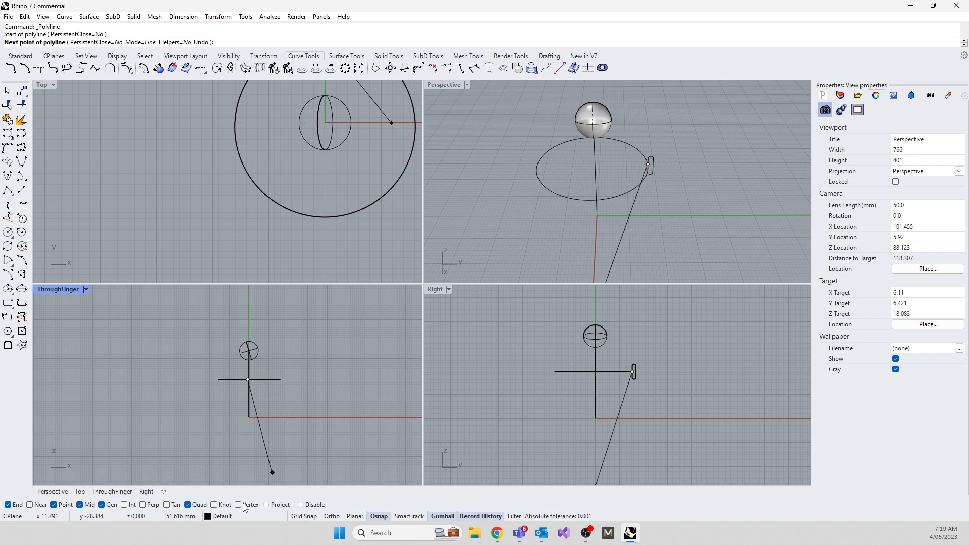
pyautogui.click(143, 504)
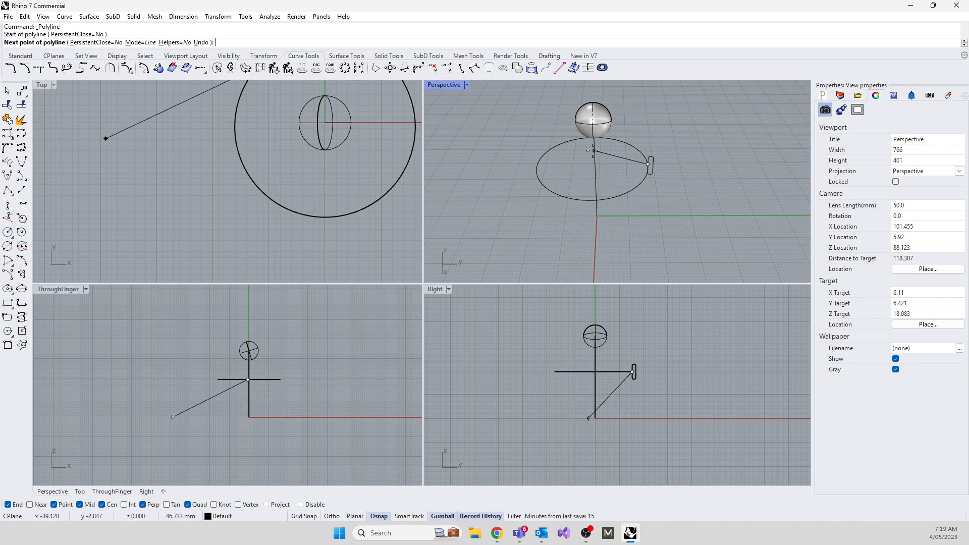
pyautogui.click(617, 174)
pyautogui.rightClick(517, 224)
pyautogui.moveTo(518, 224); pyautogui.dragTo(496, 196, button='right')
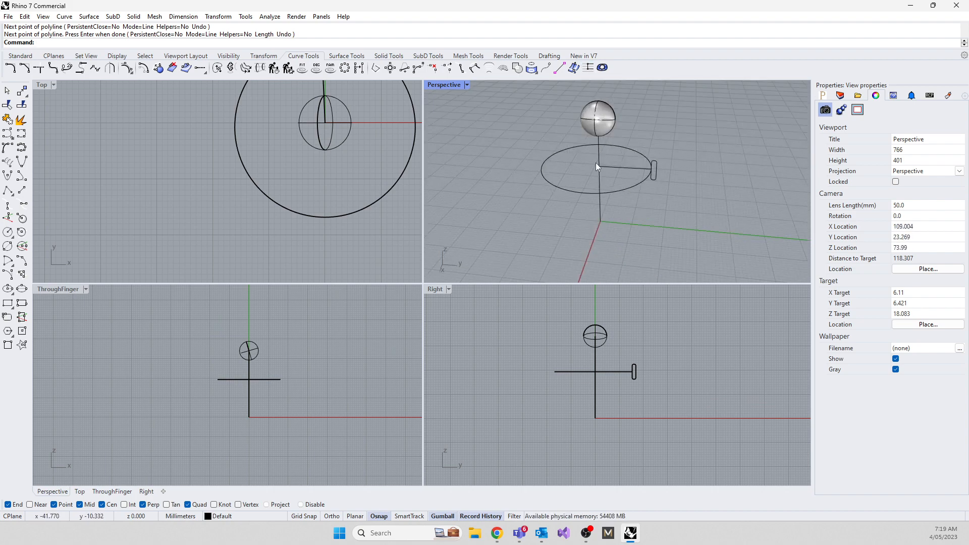
# Step: Delete the ring circle, keeping the profile, the sphere and the two lines
pyautogui.scroll(5, 596, 162)
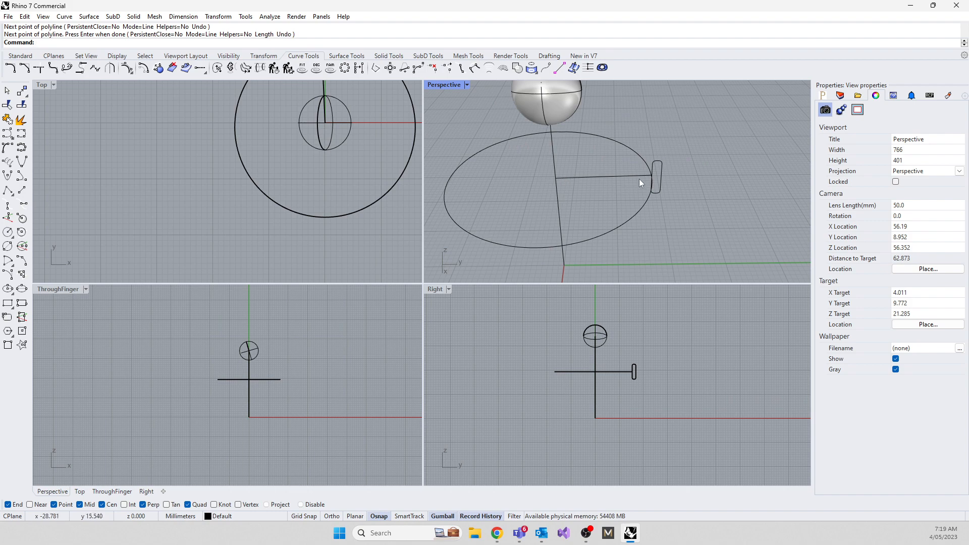
pyautogui.click(639, 213)
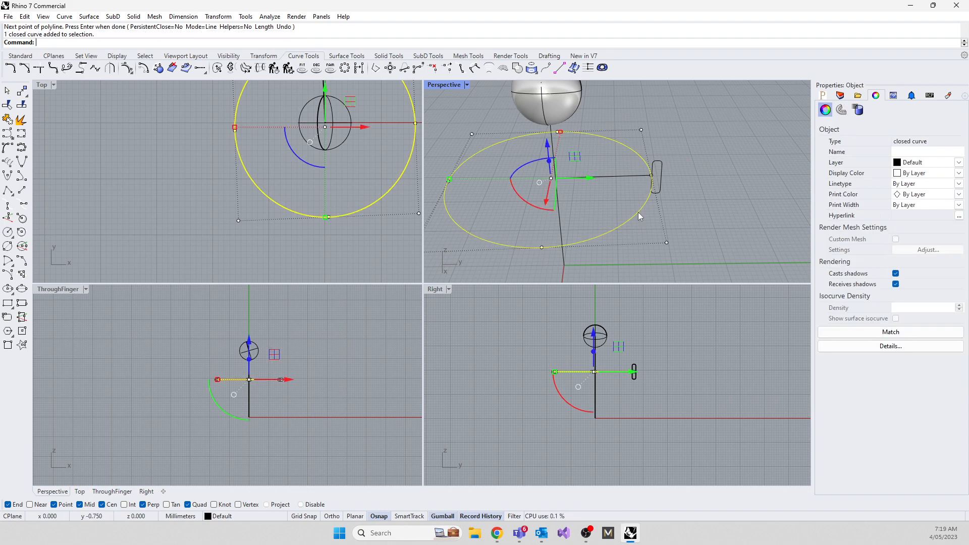
pyautogui.press('Delete')
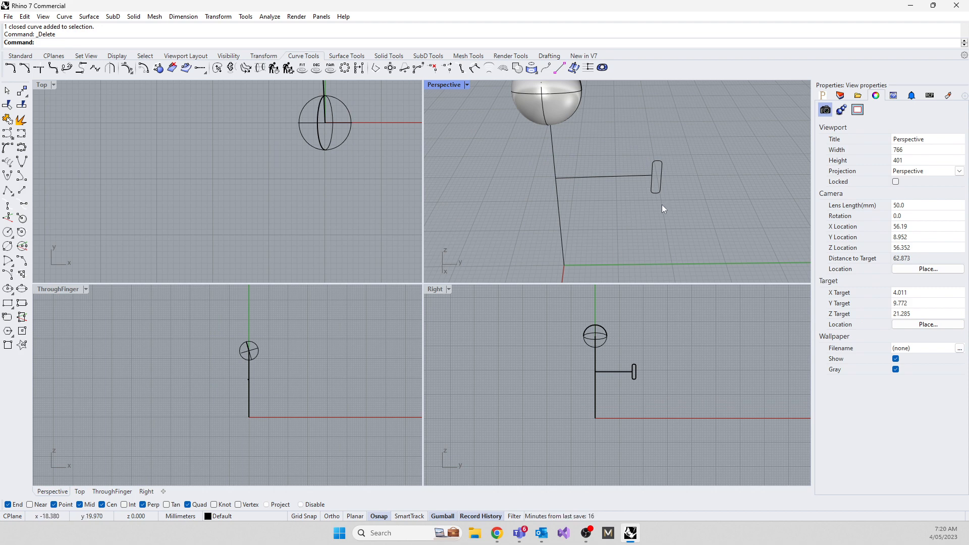
# Step: Revolve the rounded-rectangle profile 360 degrees from start angle 0 about a vertical axis starting where the two lines meet
pyautogui.click(635, 377)
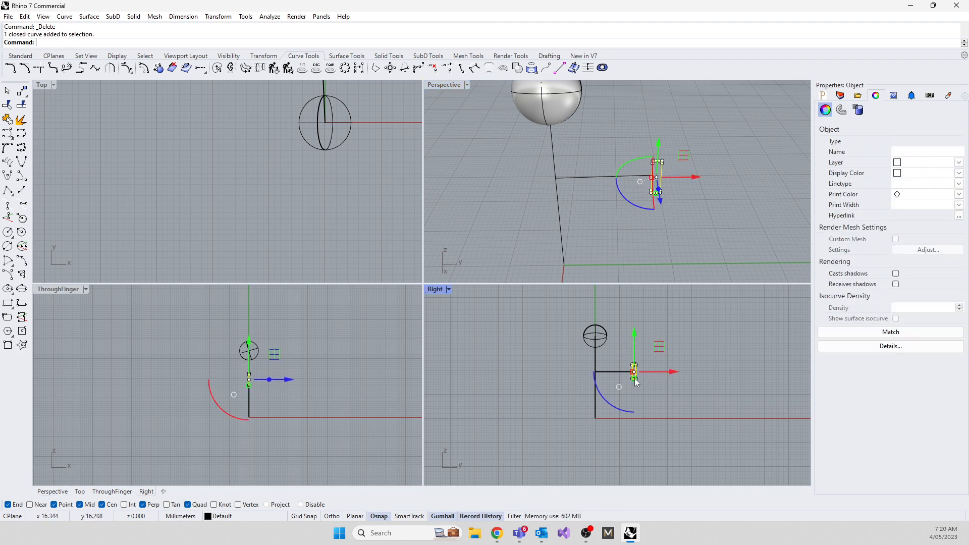
pyautogui.write('Revolve')
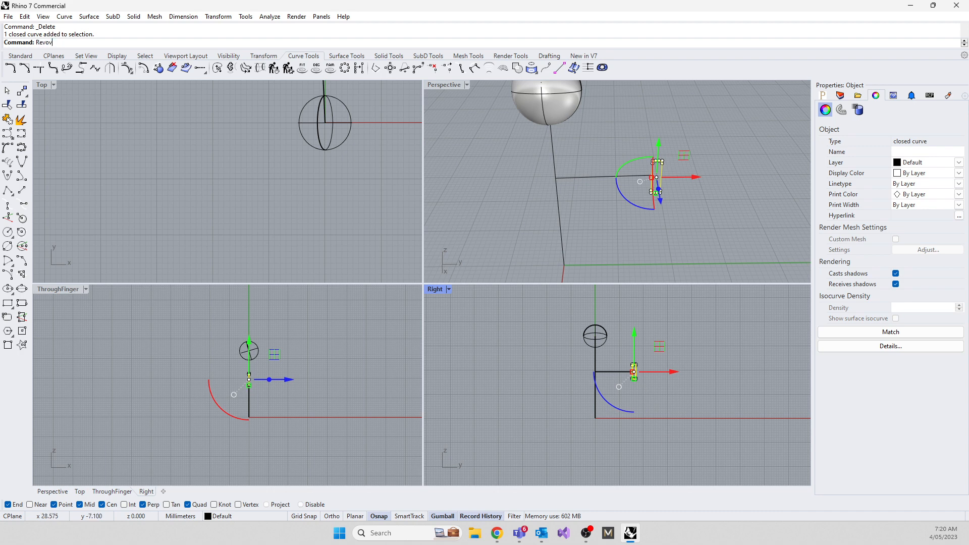
pyautogui.press('Return')
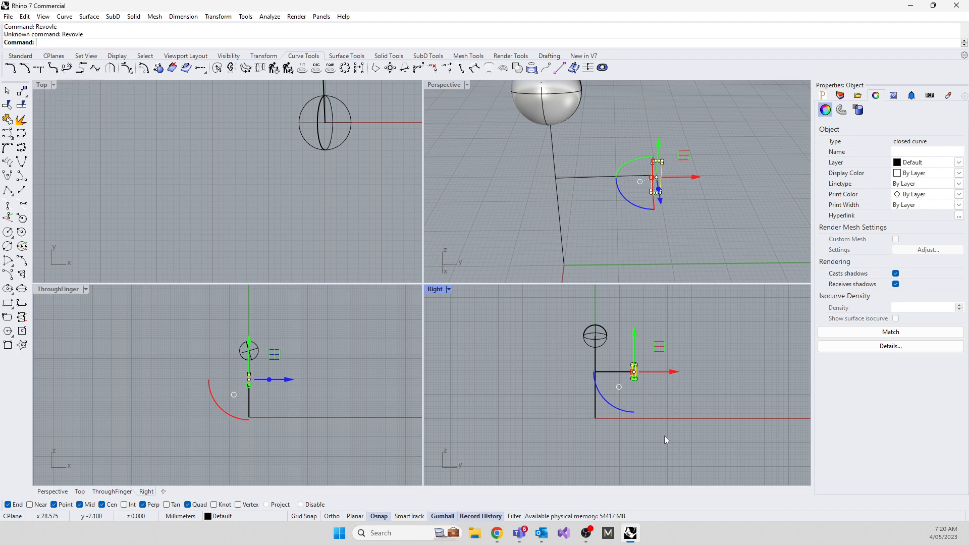
pyautogui.write('Revolve')
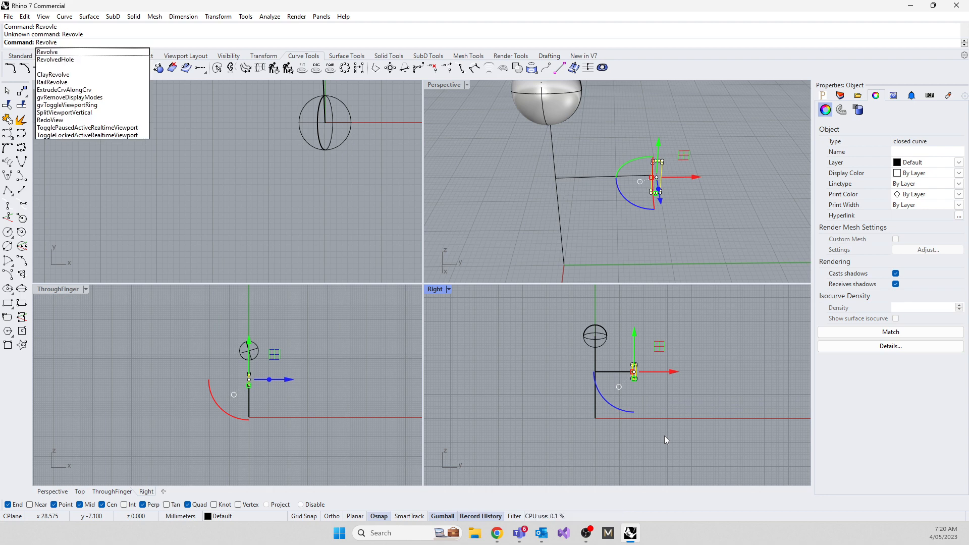
pyautogui.click(55, 49)
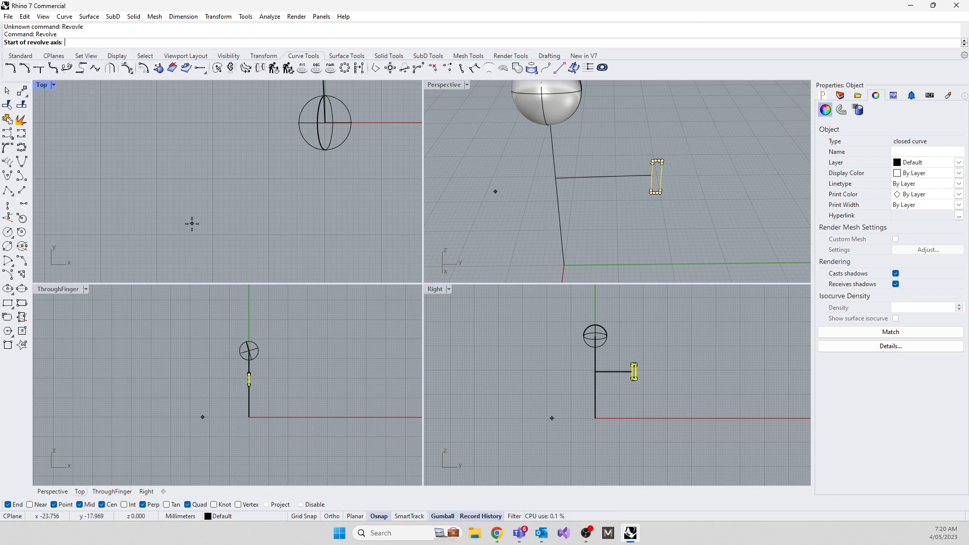
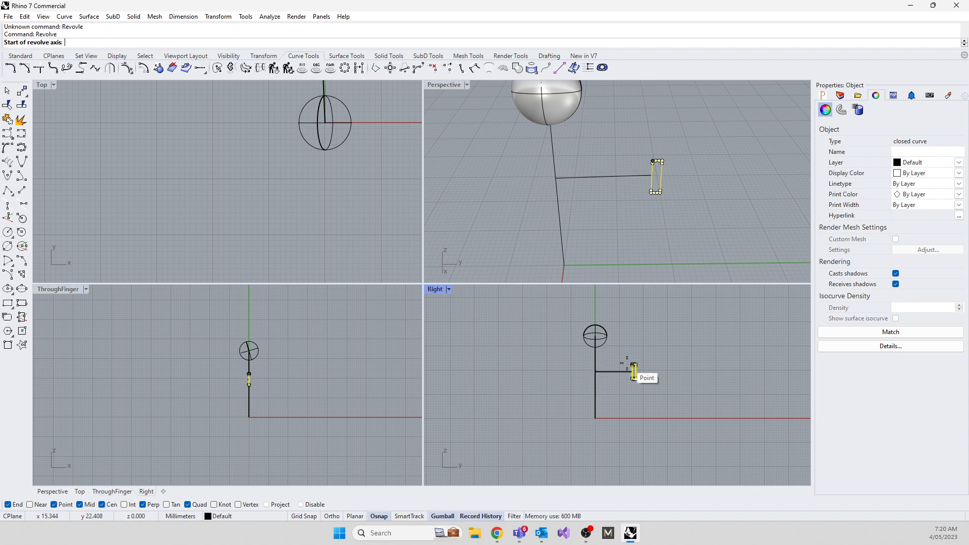
pyautogui.scroll(5, 628, 366)
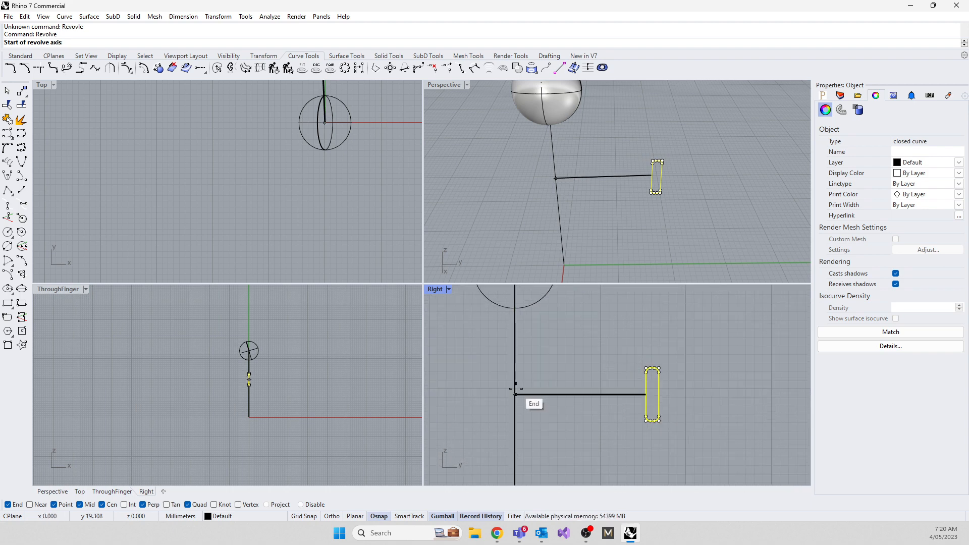
pyautogui.click(515, 389)
pyautogui.scroll(-4, 568, 399)
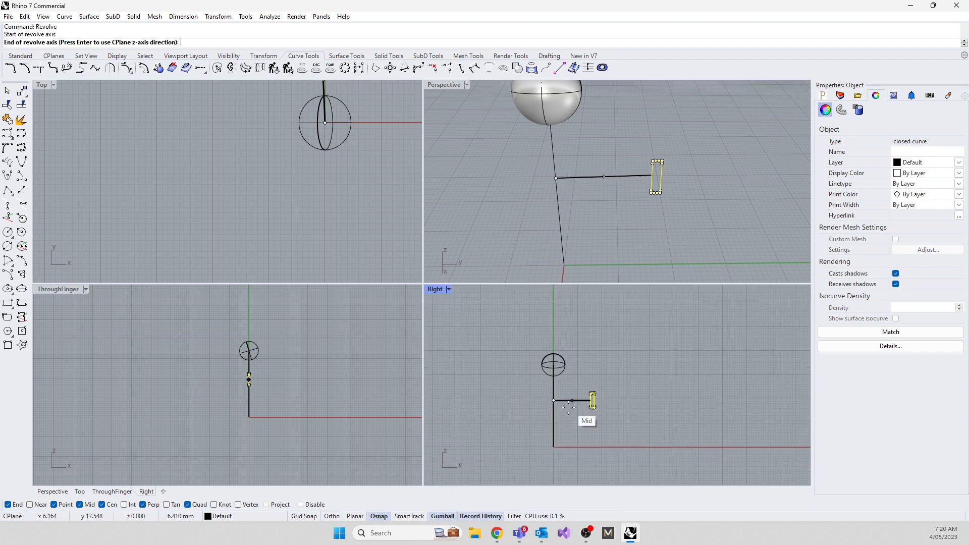
pyautogui.scroll(-2, 568, 403)
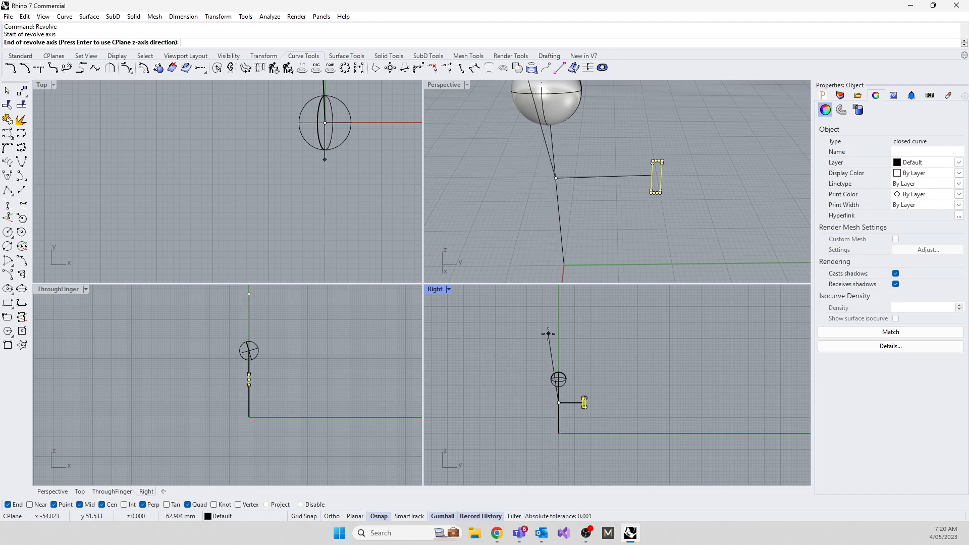
pyautogui.click(558, 345)
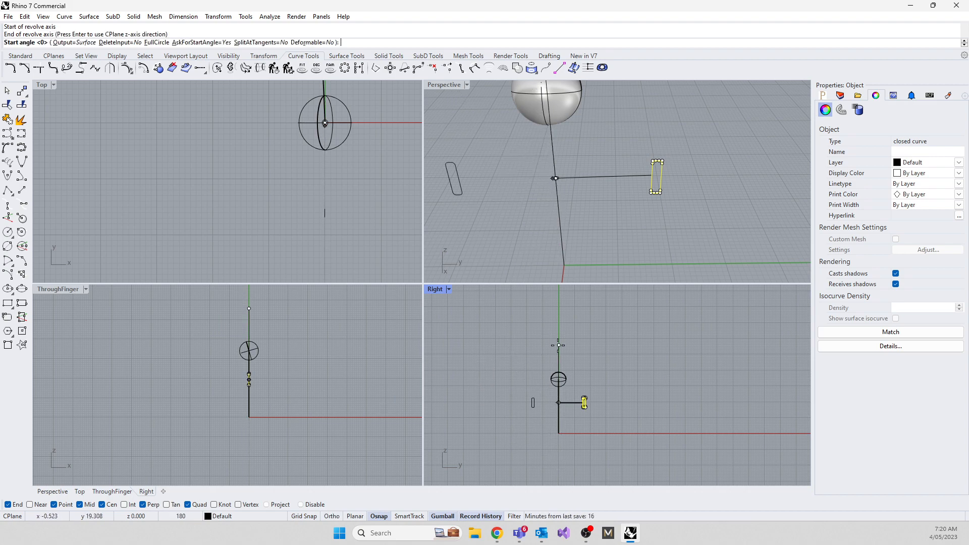
pyautogui.press('Return')
pyautogui.press('Return')
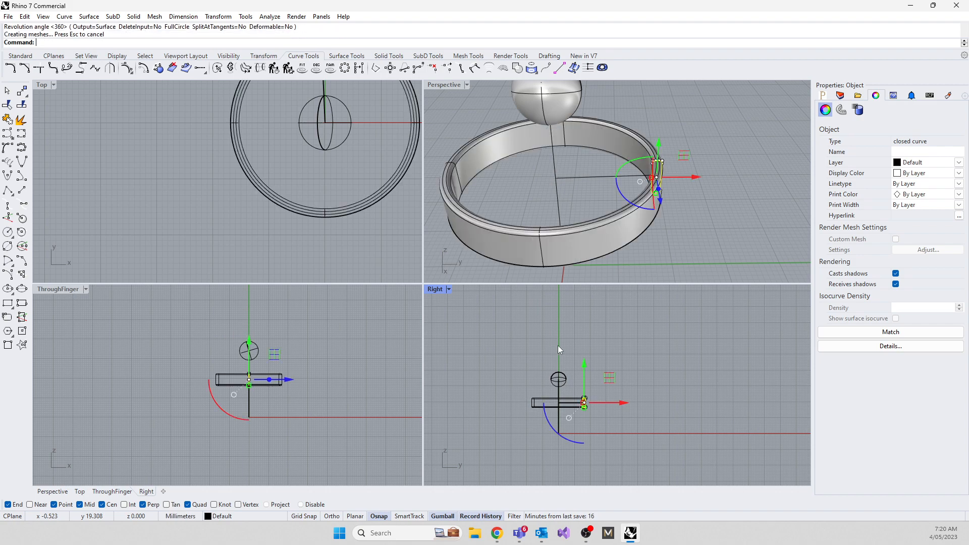
# Step: Inspect the revolved ring in the Perspective view and delete it, keeping its profile and the construction lines
pyautogui.click(692, 260)
pyautogui.moveTo(689, 226); pyautogui.dragTo(632, 198, button='right')
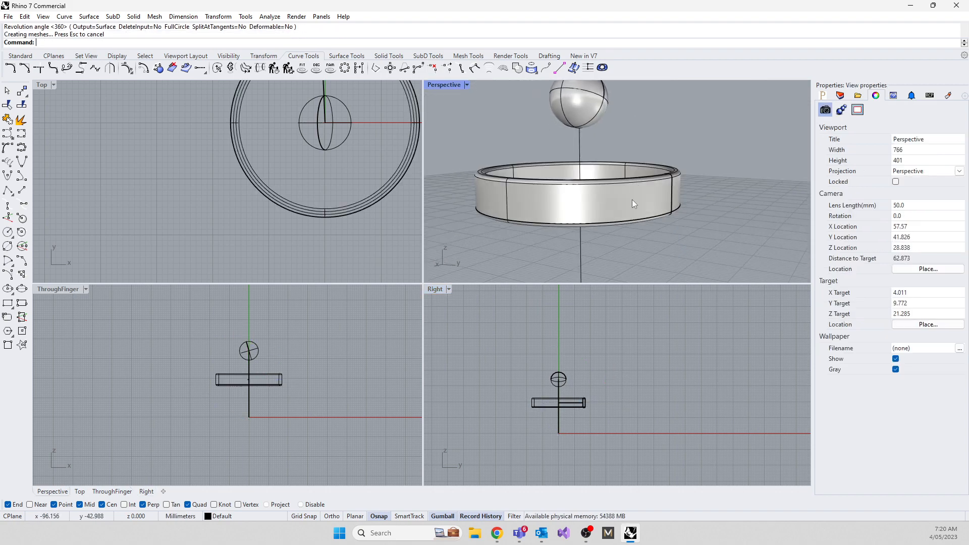
pyautogui.click(632, 204)
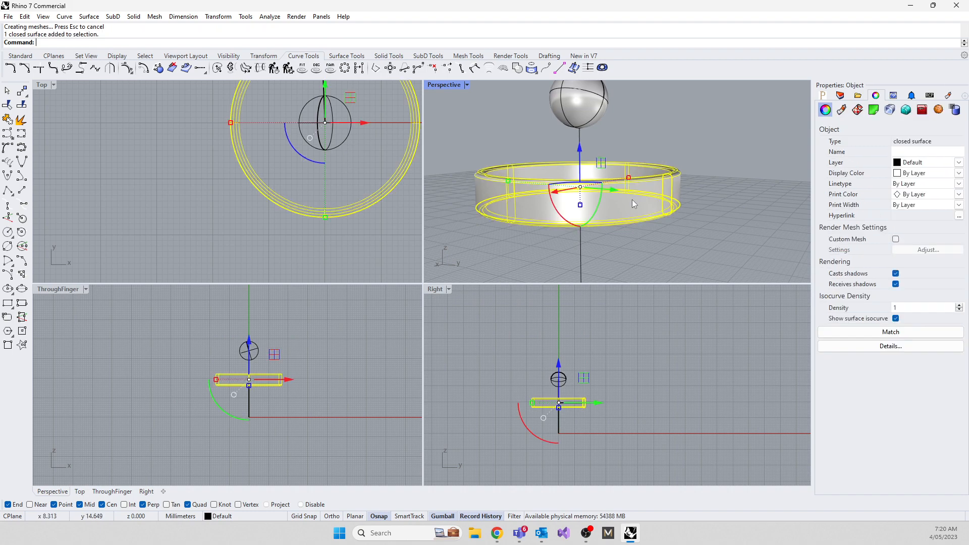
pyautogui.press('Delete')
pyautogui.moveTo(569, 204); pyautogui.dragTo(619, 221, button='right')
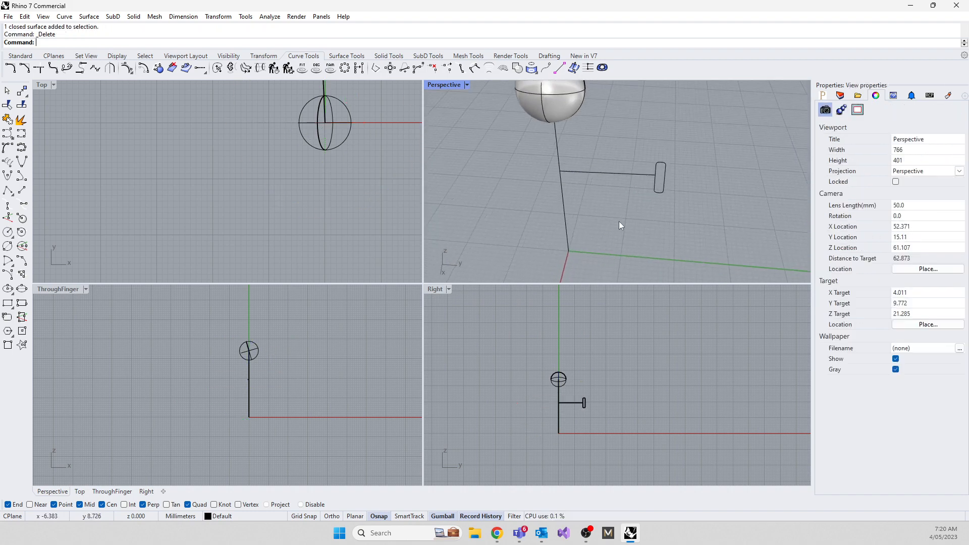
pyautogui.scroll(4, 619, 221)
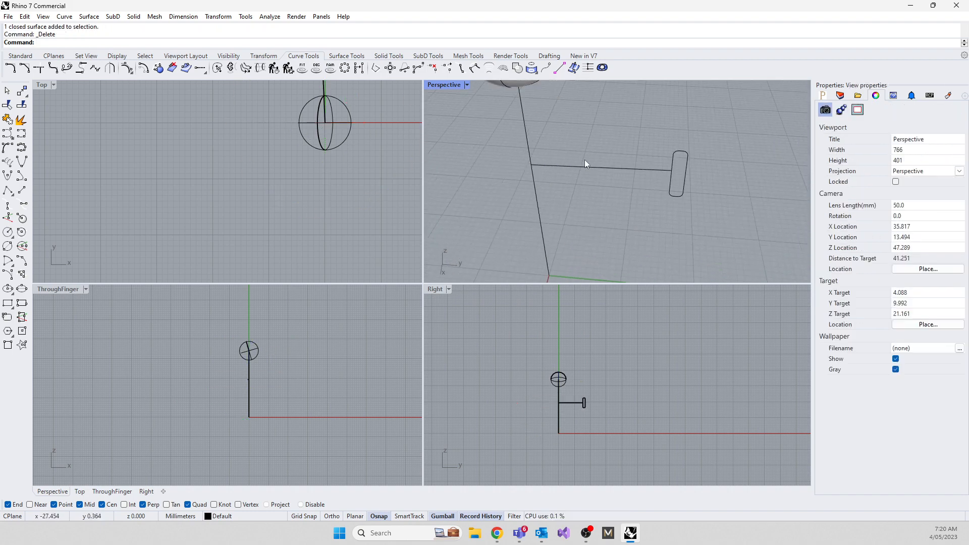
# Step: Delete the horizontal and vertical construction lines and the sphere, keeping only the rounded-rectangle profile
pyautogui.click(662, 171)
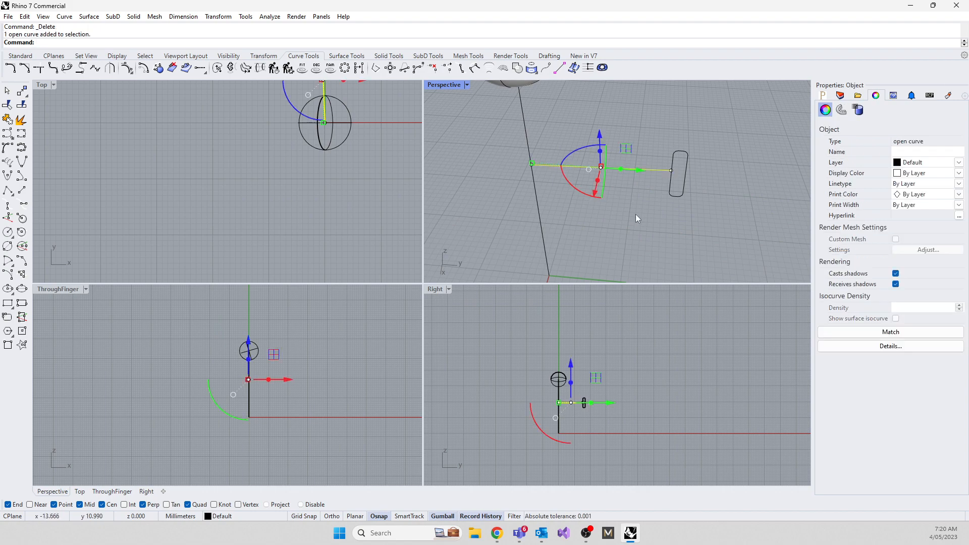
pyautogui.press('Delete')
pyautogui.click(537, 188)
pyautogui.press('Delete')
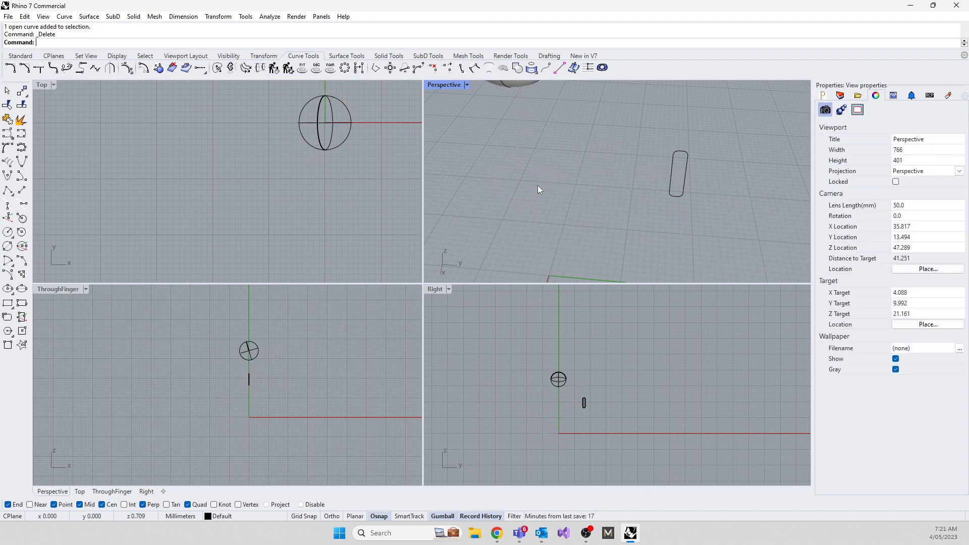
pyautogui.click(562, 376)
pyautogui.press('Delete')
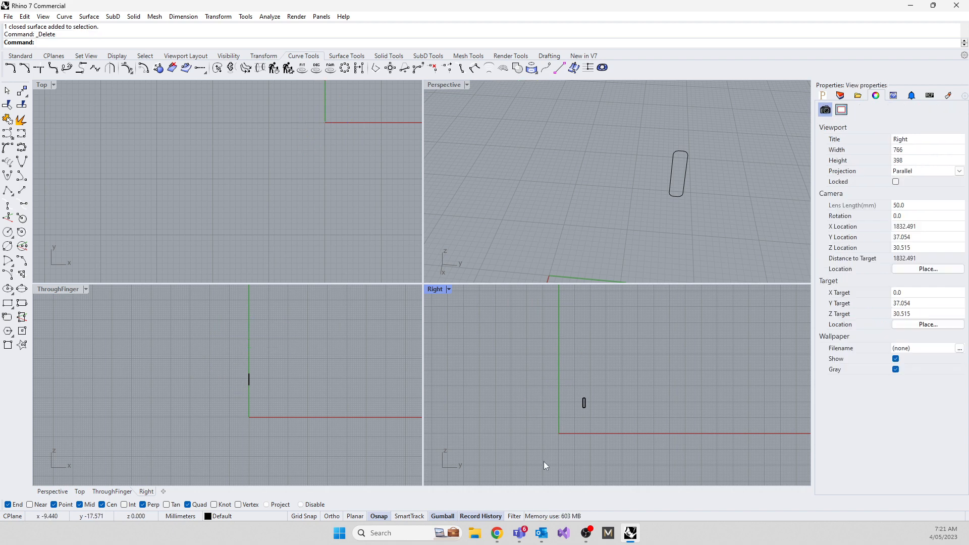
# Step: Draw a slanted line from the origin in the Right view and undo it
pyautogui.click(670, 165)
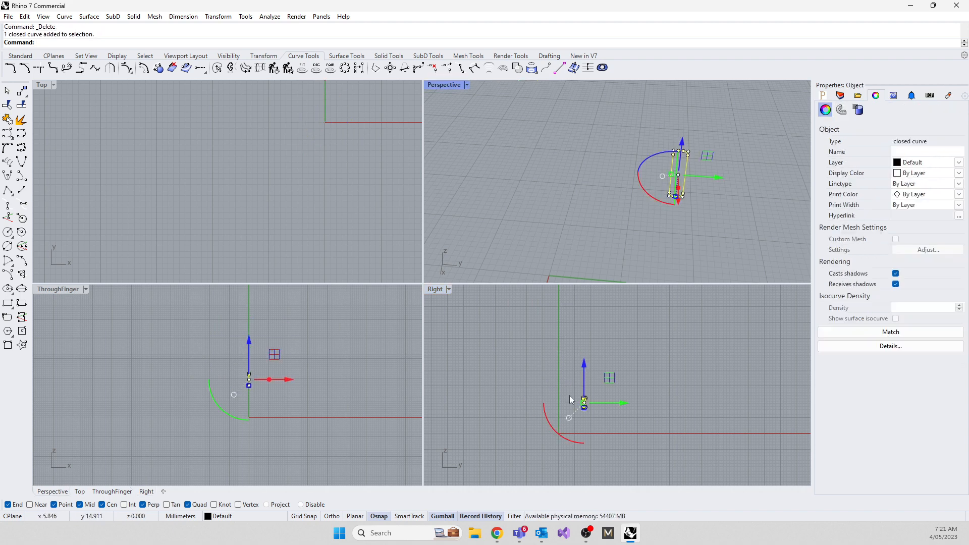
pyautogui.moveTo(618, 228); pyautogui.dragTo(601, 234, button='right')
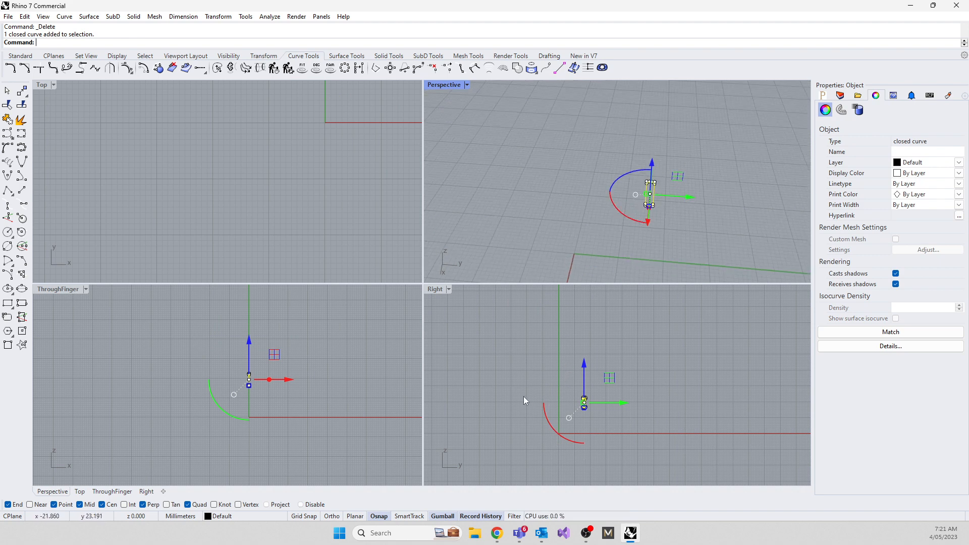
pyautogui.click(522, 426)
pyautogui.write('line')
pyautogui.press('Return')
pyautogui.write('0')
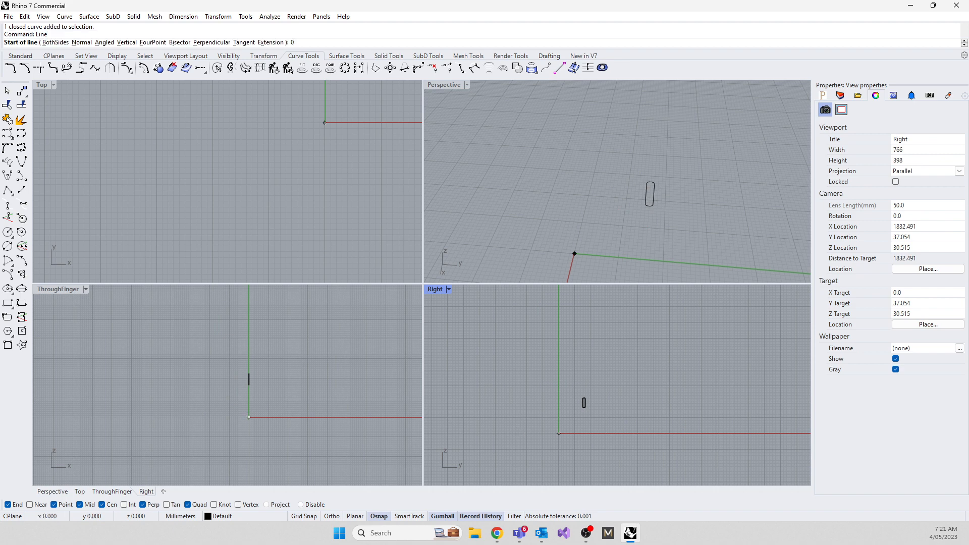
pyautogui.press('Return')
pyautogui.click(512, 322)
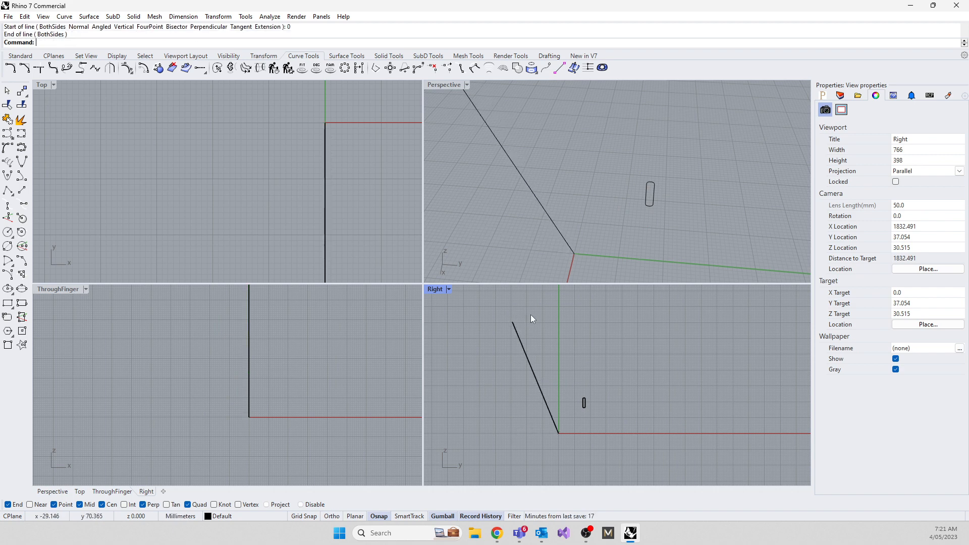
pyautogui.hotkey('ctrl', 'z')
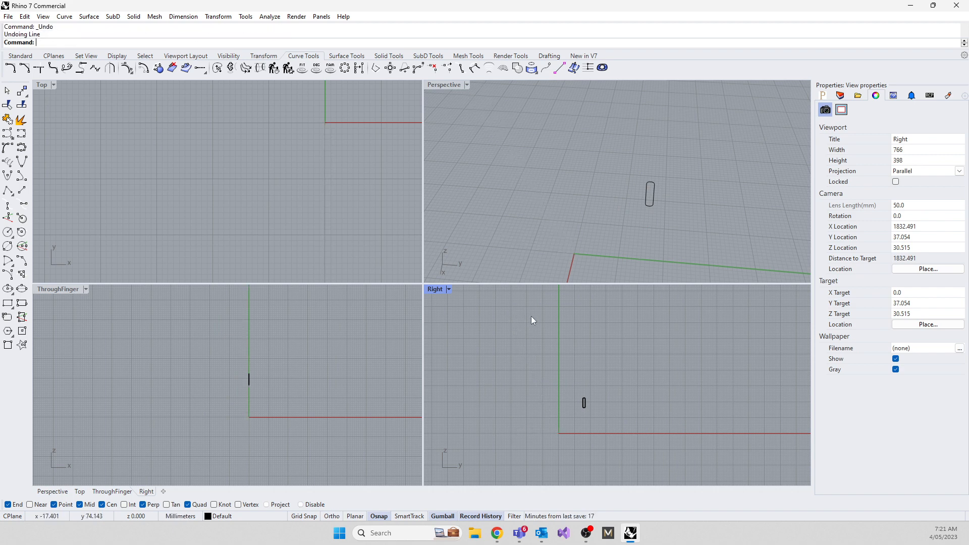
# Step: Draw a vertical line about 73 mm long upward from the origin in the Right view, constrained with Ortho
pyautogui.press('Return')
pyautogui.write('0')
pyautogui.press('Return')
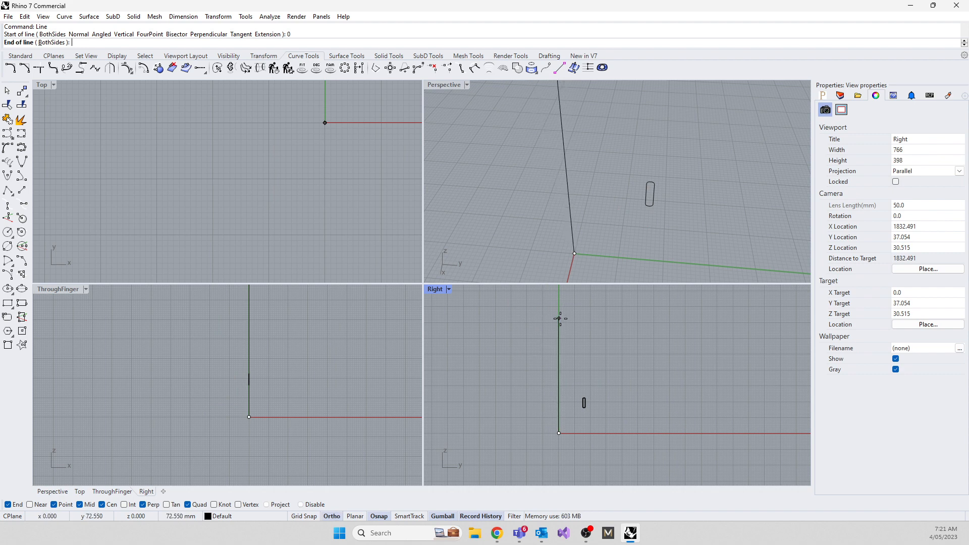
pyautogui.click(559, 318)
pyautogui.moveTo(512, 166); pyautogui.dragTo(524, 177, button='right')
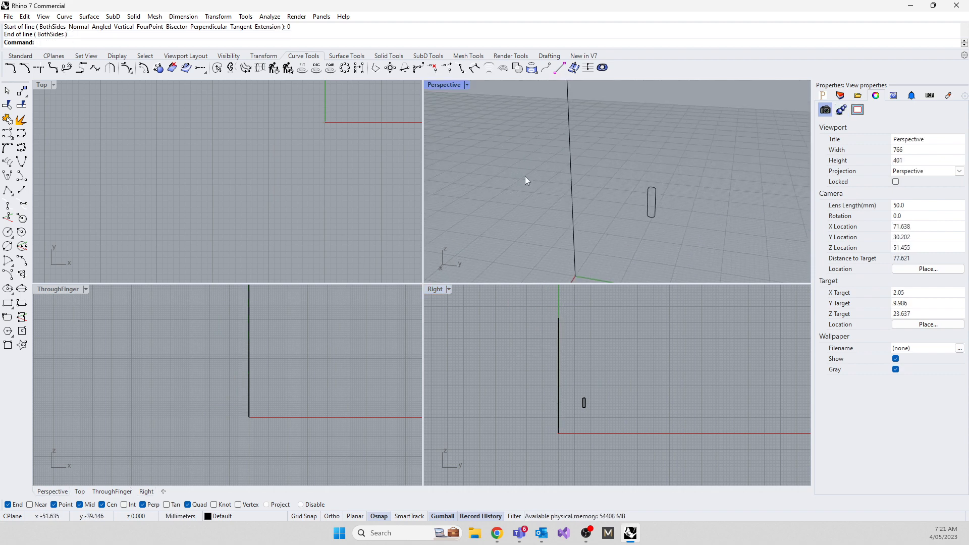
# Step: Delete the vertical line at the origin, keeping the profile
pyautogui.scroll(-8, 525, 178)
pyautogui.scroll(10, 555, 404)
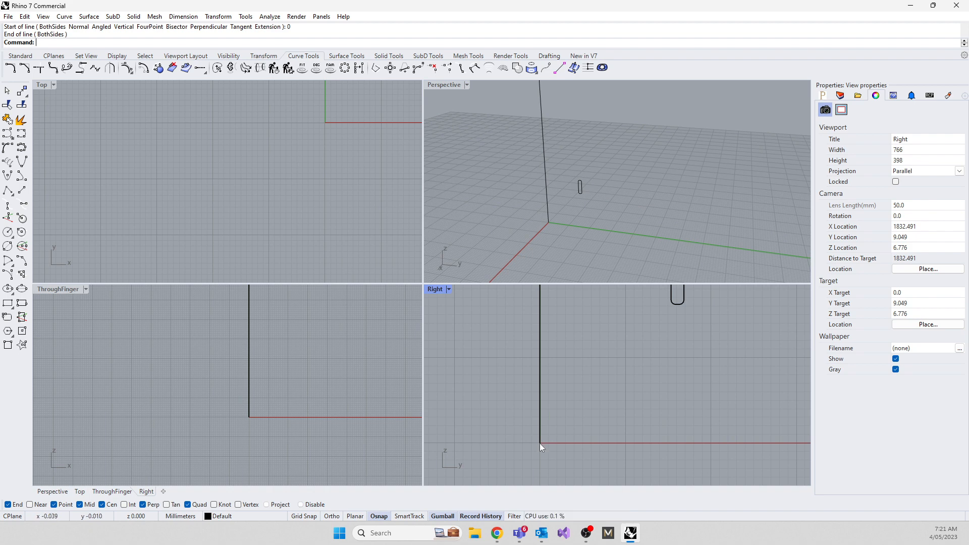
pyautogui.scroll(-3, 581, 179)
pyautogui.moveTo(584, 192); pyautogui.dragTo(547, 245, button='right')
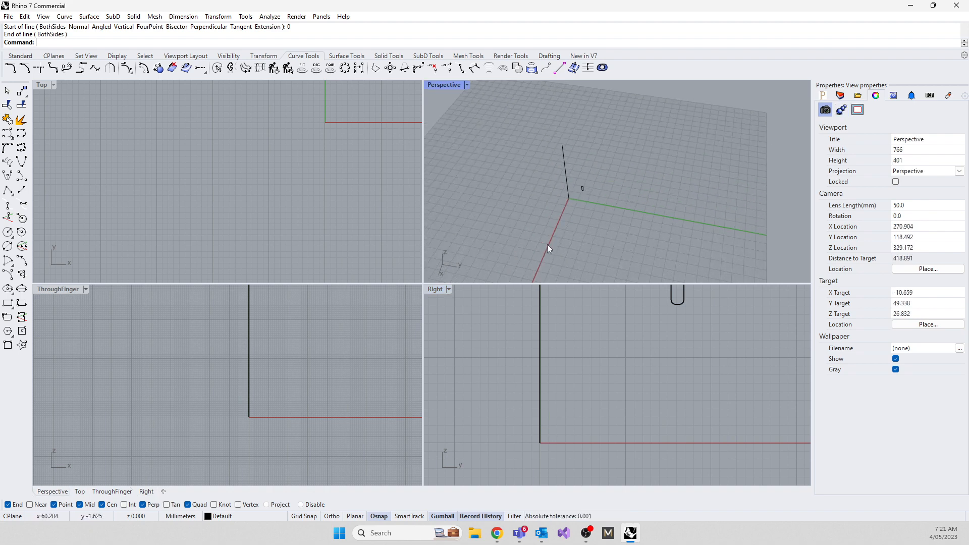
pyautogui.click(566, 176)
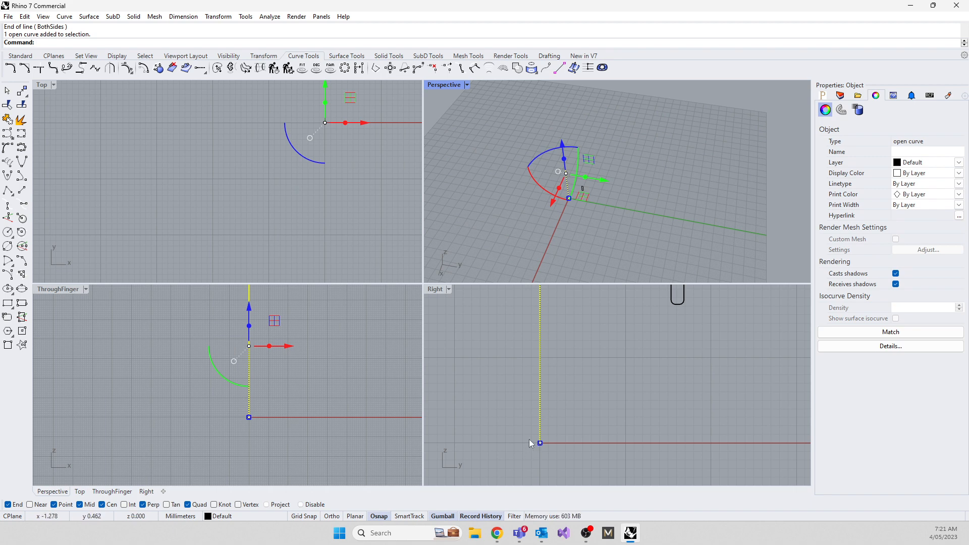
pyautogui.press('Delete')
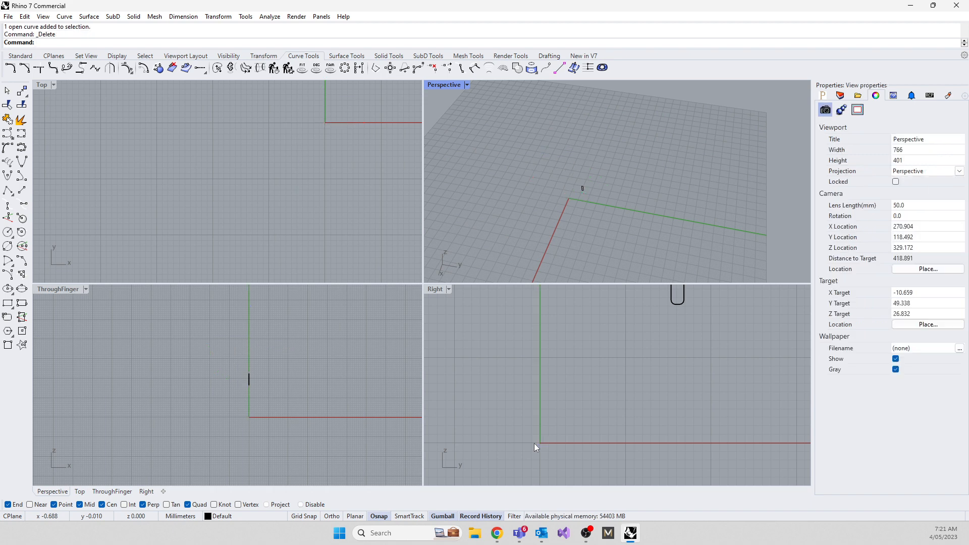
# Step: Revolve the profile 360 degrees from start angle 0 about a slanted axis starting at the origin in the Right view, and undo the revolve
pyautogui.scroll(-3, 601, 405)
pyautogui.click(635, 355)
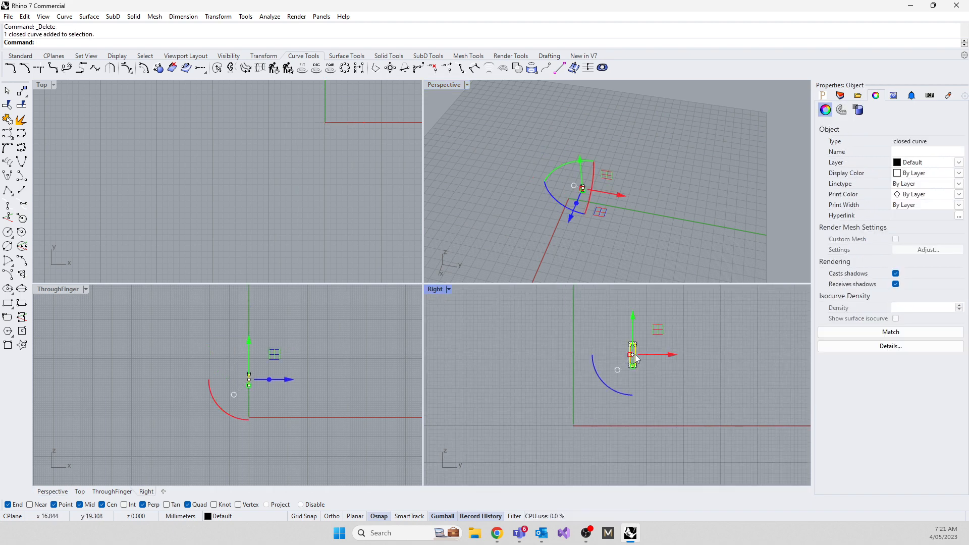
pyautogui.write('revolve')
pyautogui.press('Return')
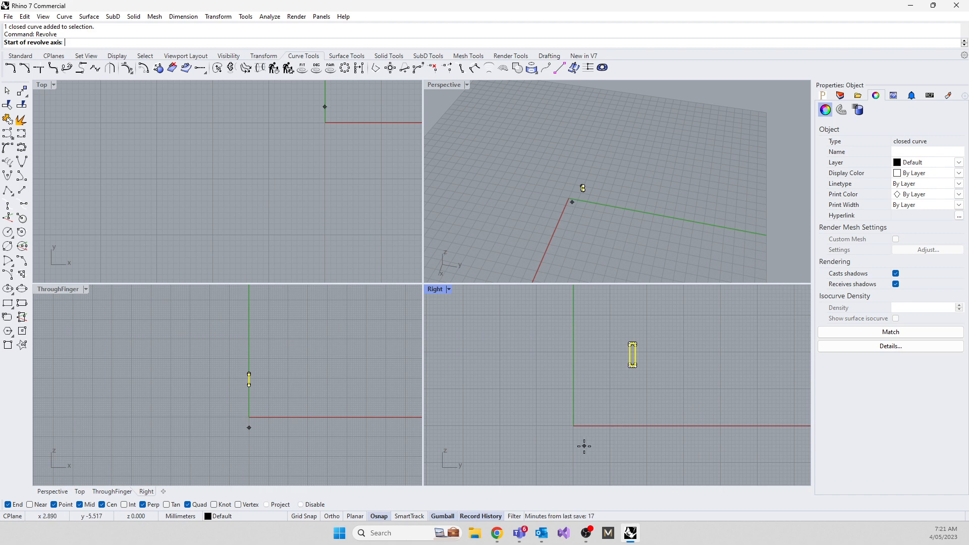
pyautogui.write('0')
pyautogui.press('Return')
pyautogui.scroll(5, 588, 403)
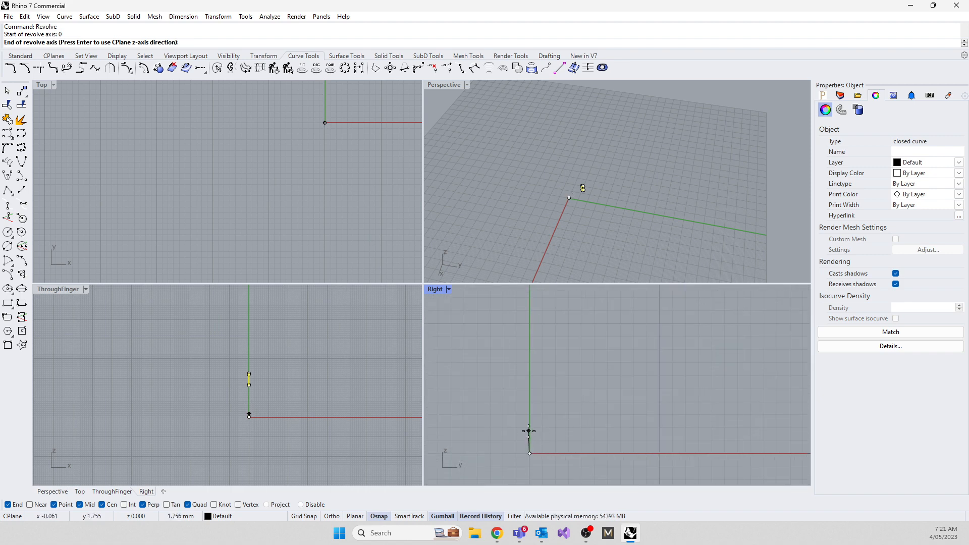
pyautogui.press('F8')
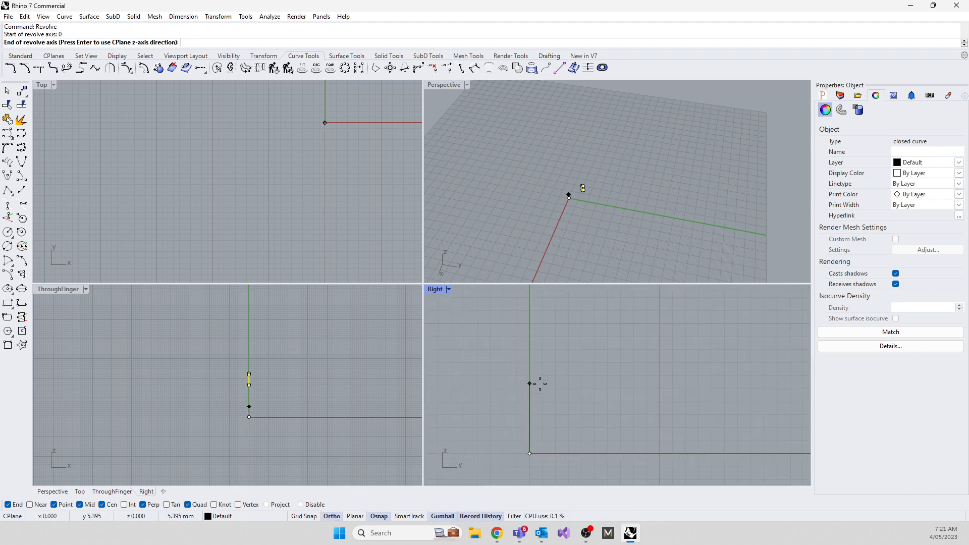
pyautogui.press('F8')
pyautogui.scroll(-4, 615, 404)
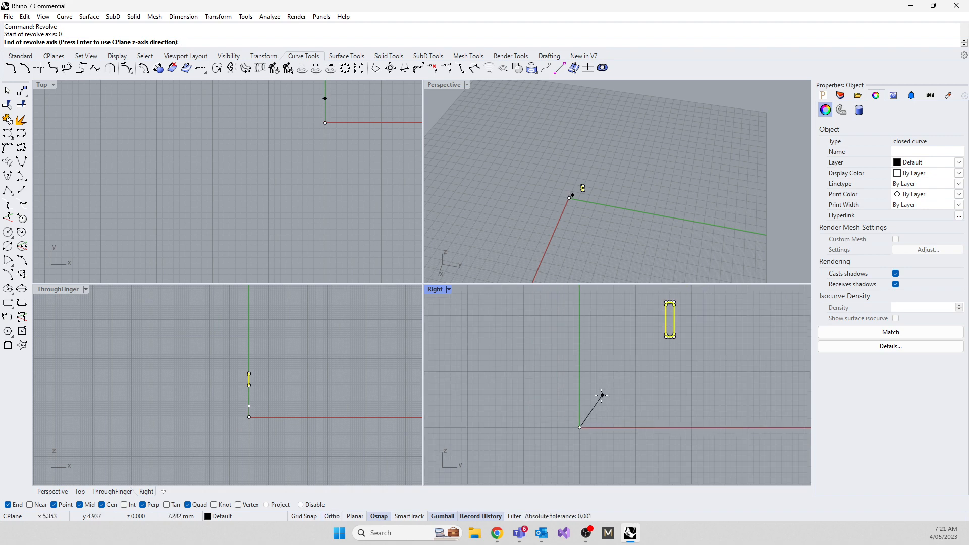
pyautogui.click(559, 400)
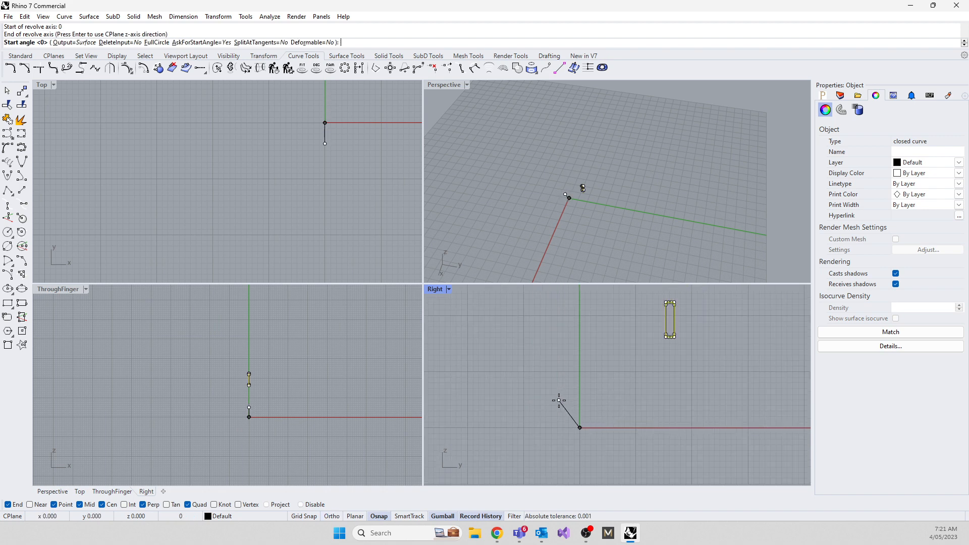
pyautogui.press('Return')
pyautogui.press('Return')
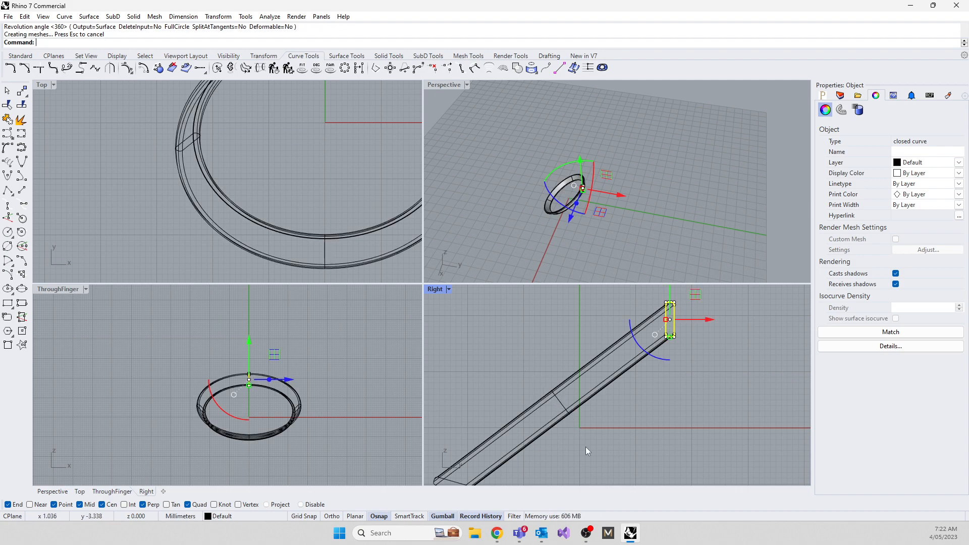
pyautogui.moveTo(536, 271); pyautogui.dragTo(568, 180, button='right')
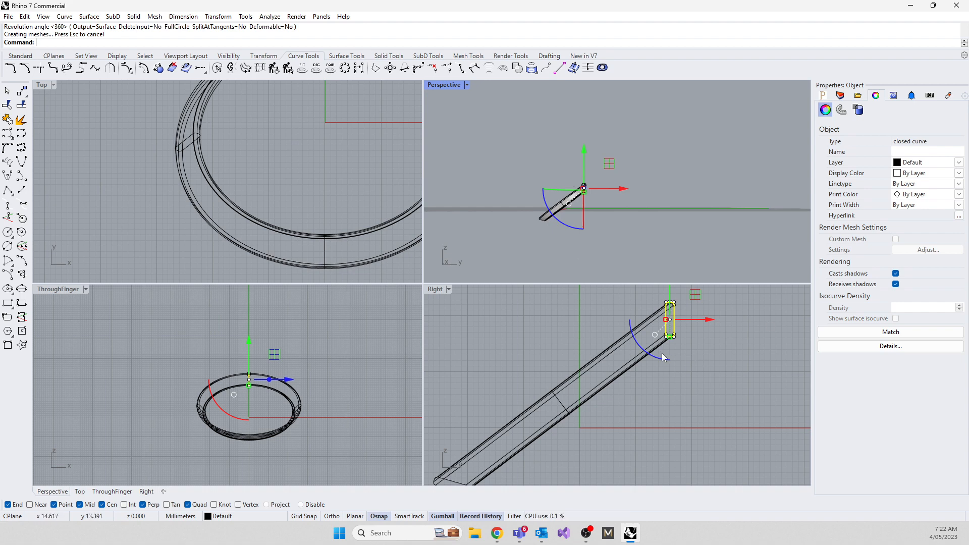
pyautogui.hotkey('ctrl', 'z')
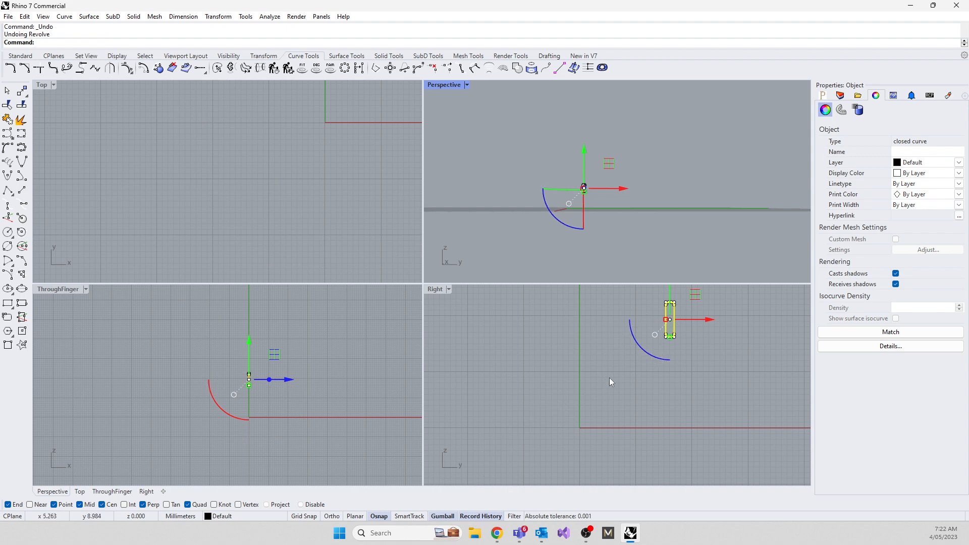
# Step: Revolve the profile 360 degrees from start angle 0 about a vertical axis starting at the origin, and inspect the ring in the Perspective view
pyautogui.write('revolve')
pyautogui.press('Return')
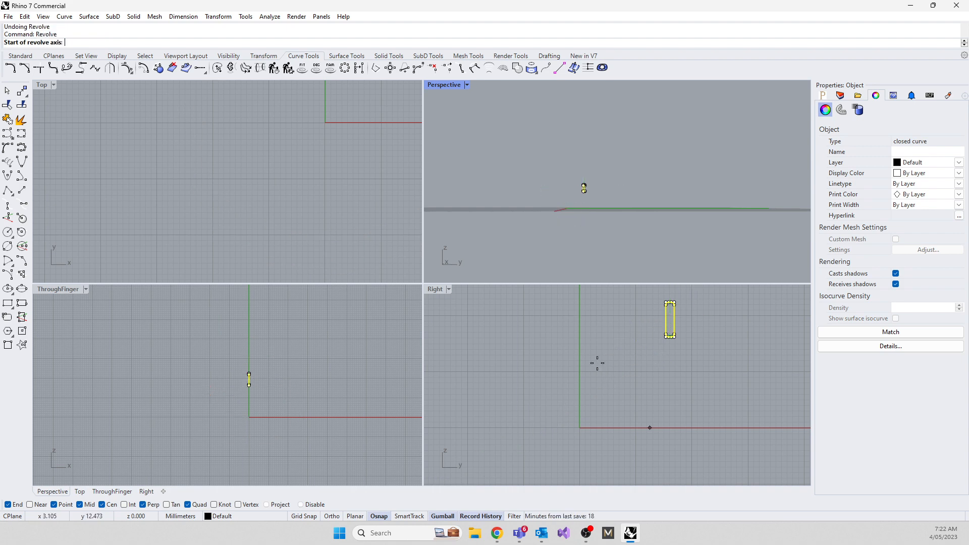
pyautogui.write('0')
pyautogui.press('Return')
pyautogui.press('F8')
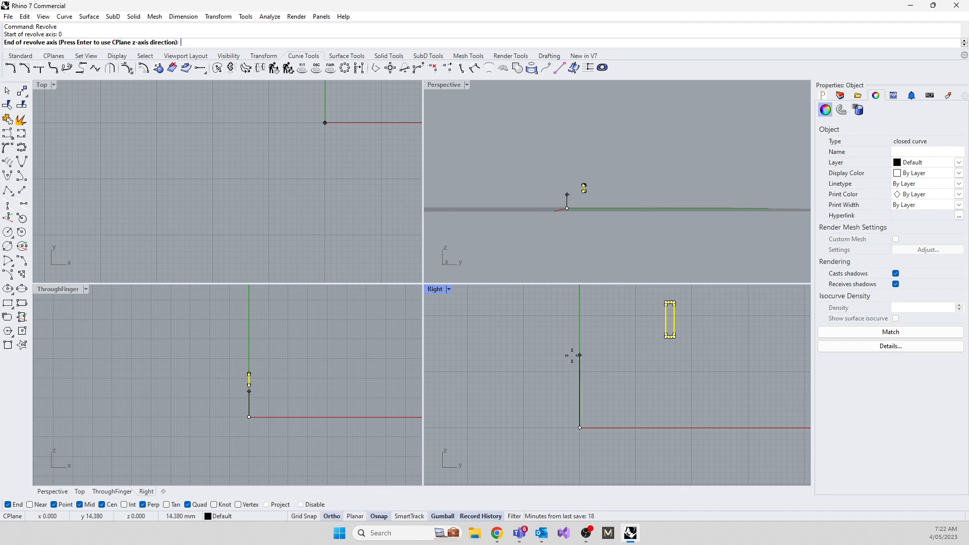
pyautogui.click(572, 347)
pyautogui.press('Return')
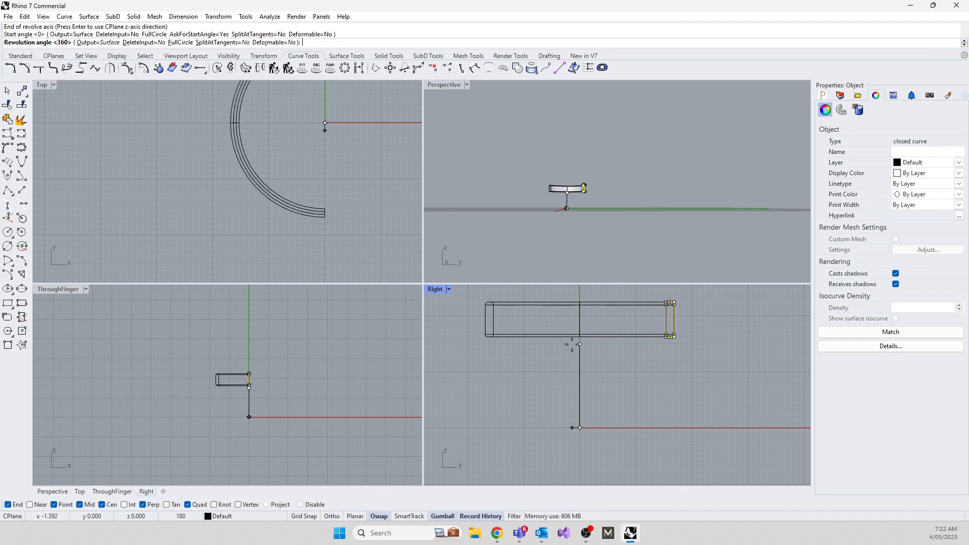
pyautogui.press('Return')
pyautogui.click(494, 193)
pyautogui.press('Escape')
pyautogui.moveTo(497, 189); pyautogui.dragTo(585, 217, button='right')
pyautogui.scroll(10, 592, 210)
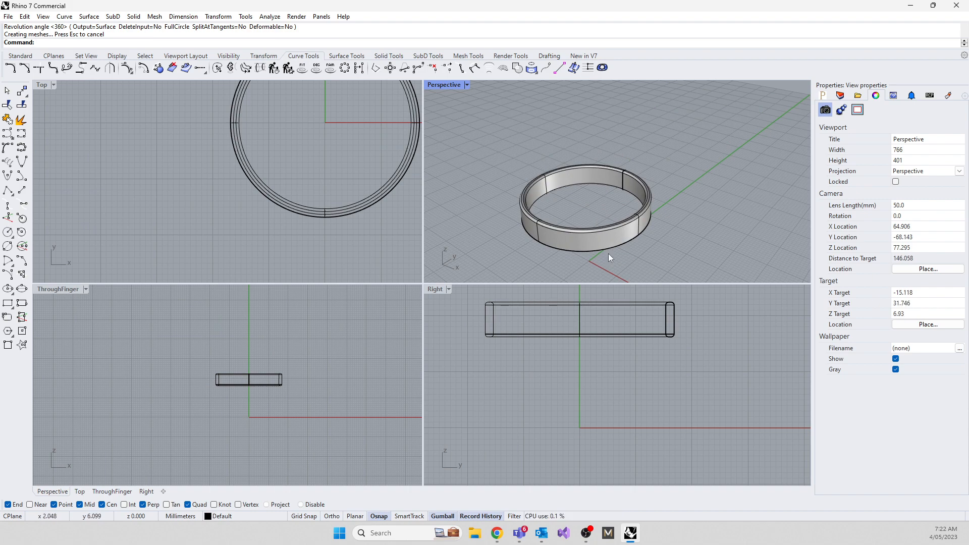
# Step: Undo the revolve, the deletions, the sphere and the gumball rotation of the ring circle and its profile
pyautogui.hotkey('ctrl', 'z')
pyautogui.hotkey('ctrl', 'z')
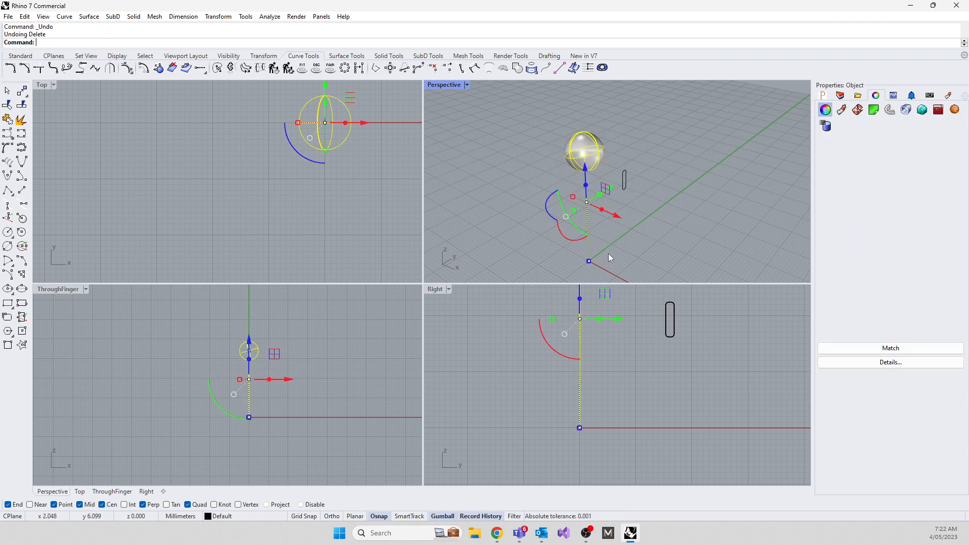
pyautogui.hotkey('ctrl', 'z')
pyautogui.hotkey('ctrl', 'z')
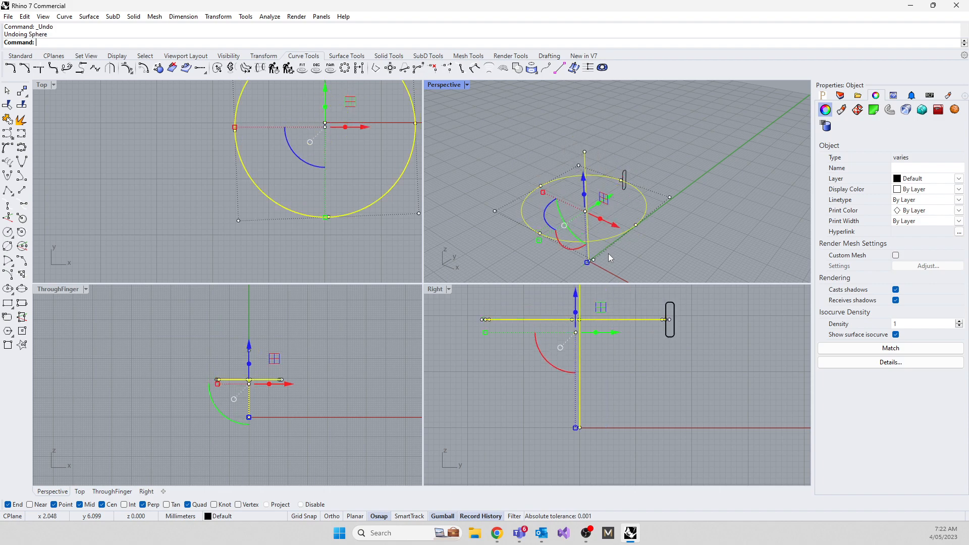
pyautogui.hotkey('ctrl', 'z')
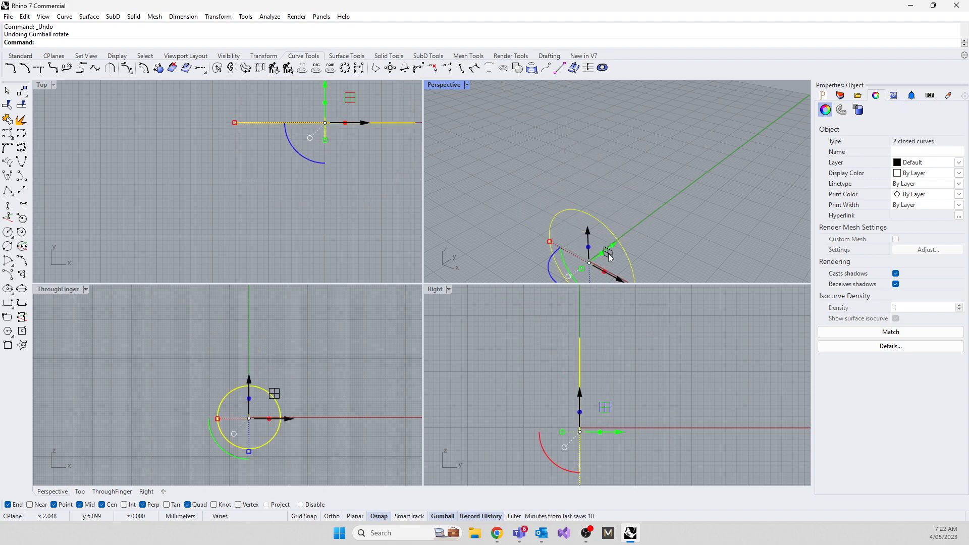
pyautogui.click(507, 334)
pyautogui.scroll(-5, 569, 176)
pyautogui.scroll(5, 566, 204)
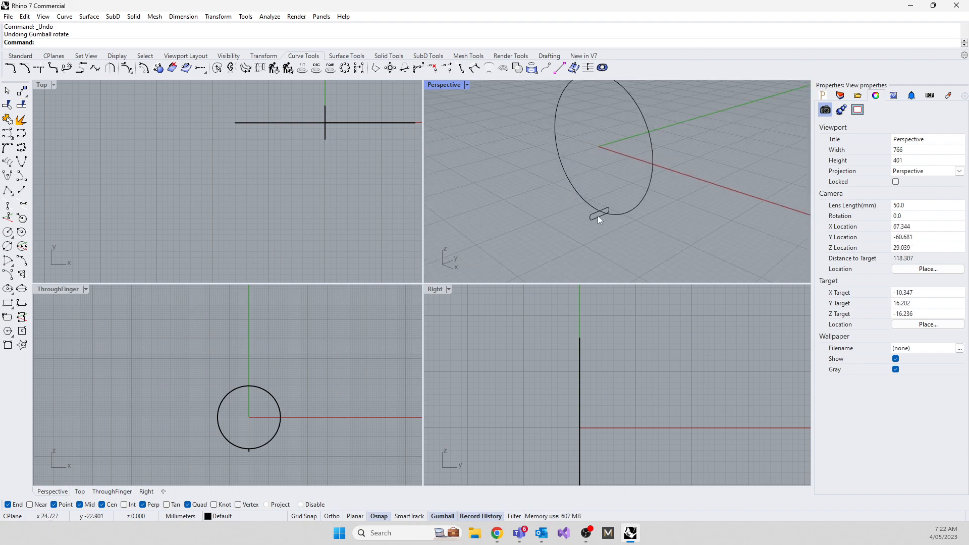
# Step: Sweep the rounded-rectangle profile along the ring circle with Sweep1, using the Freeform frame style and unchanged cross sections
pyautogui.click(617, 213)
pyautogui.write('Sweep1')
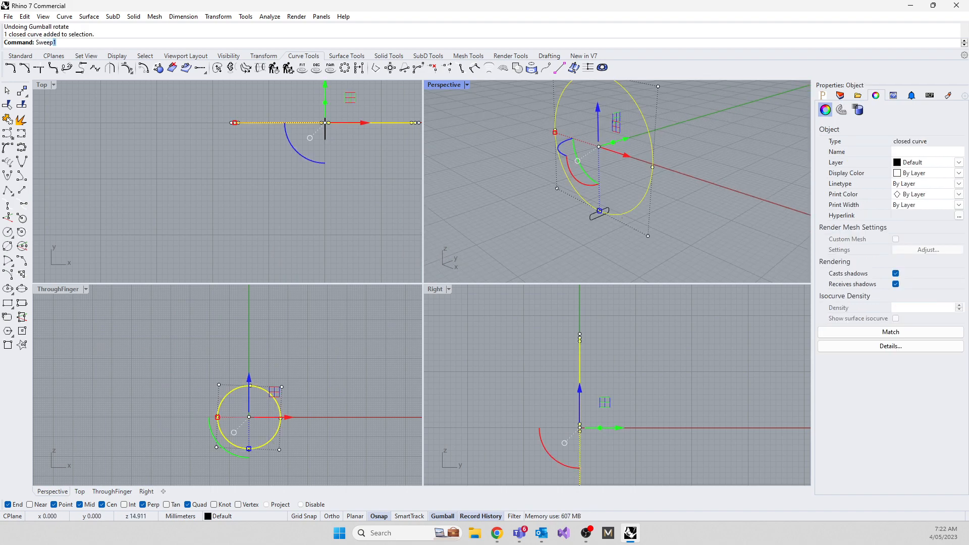
pyautogui.press('Return')
pyautogui.click(593, 220)
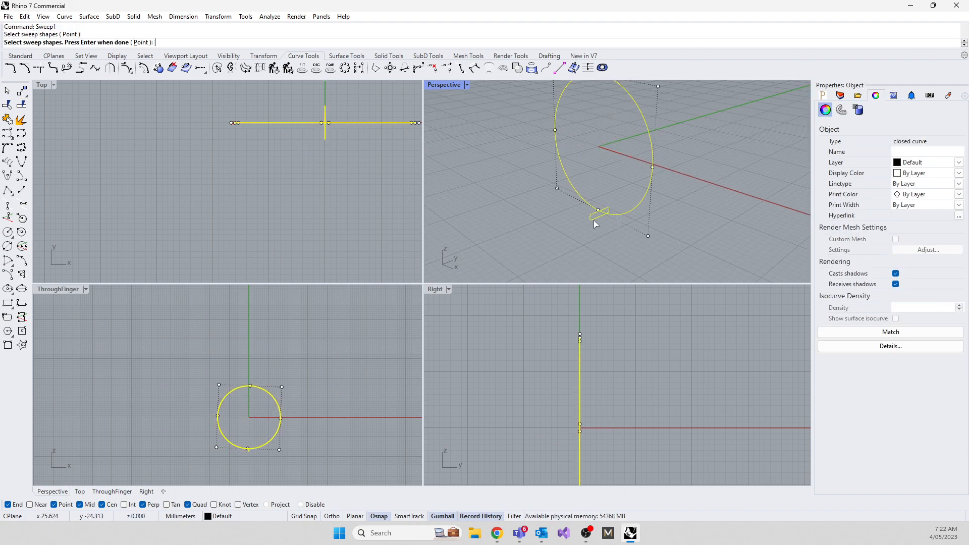
pyautogui.press('Return')
pyautogui.press('Return')
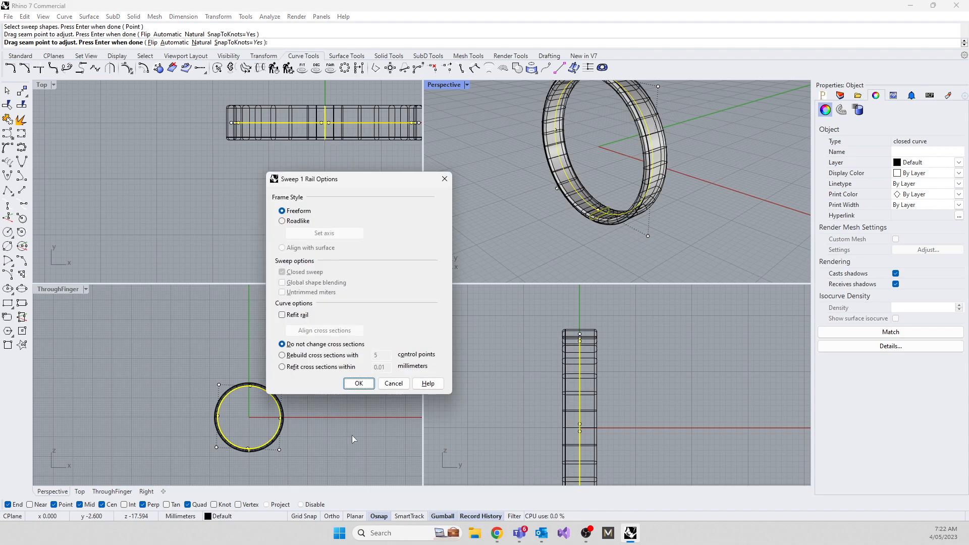
pyautogui.click(359, 385)
pyautogui.moveTo(517, 259); pyautogui.dragTo(481, 250, button='right')
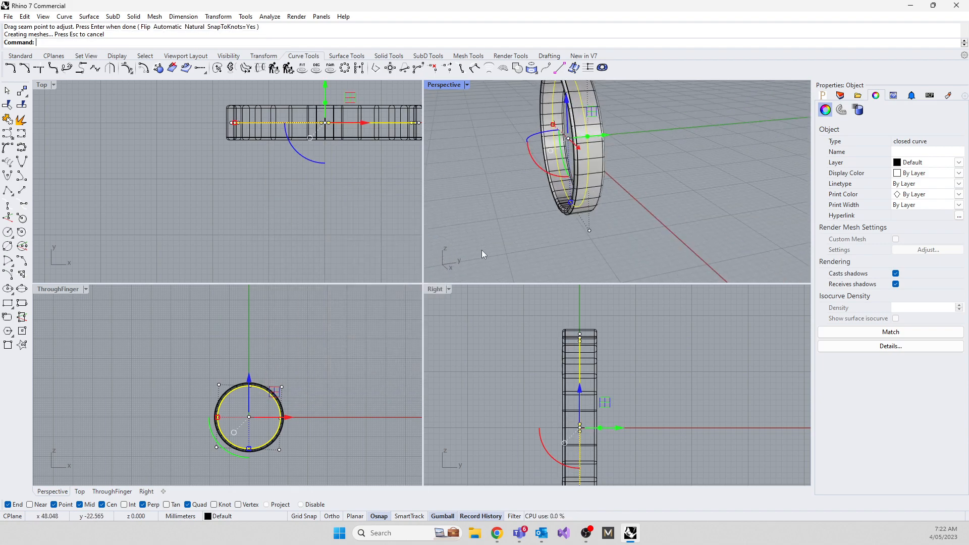
# Step: Copy the rounded-rectangle profile sideways in the Right view, placing the duplicate beside the swept ring
pyautogui.click(510, 350)
pyautogui.scroll(-5, 510, 351)
pyautogui.click(543, 444)
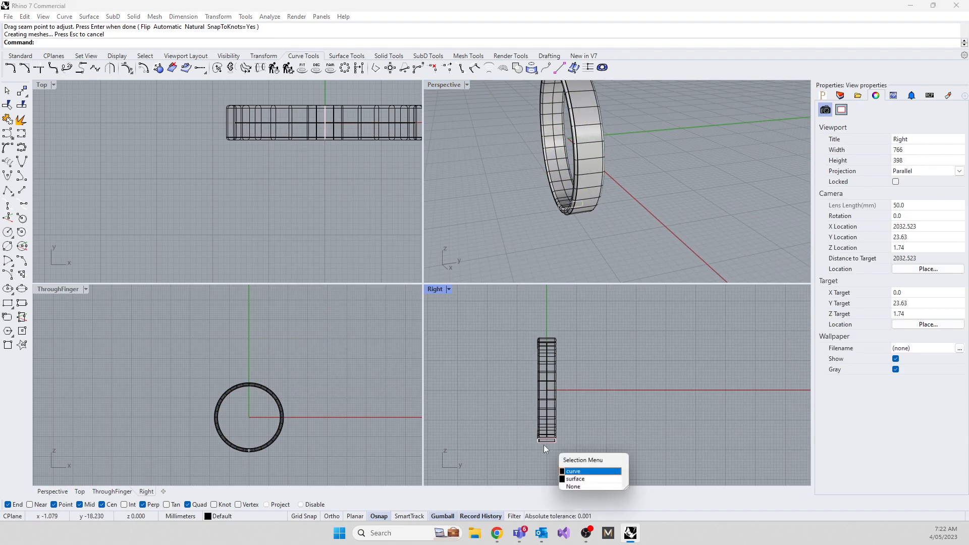
pyautogui.click(574, 471)
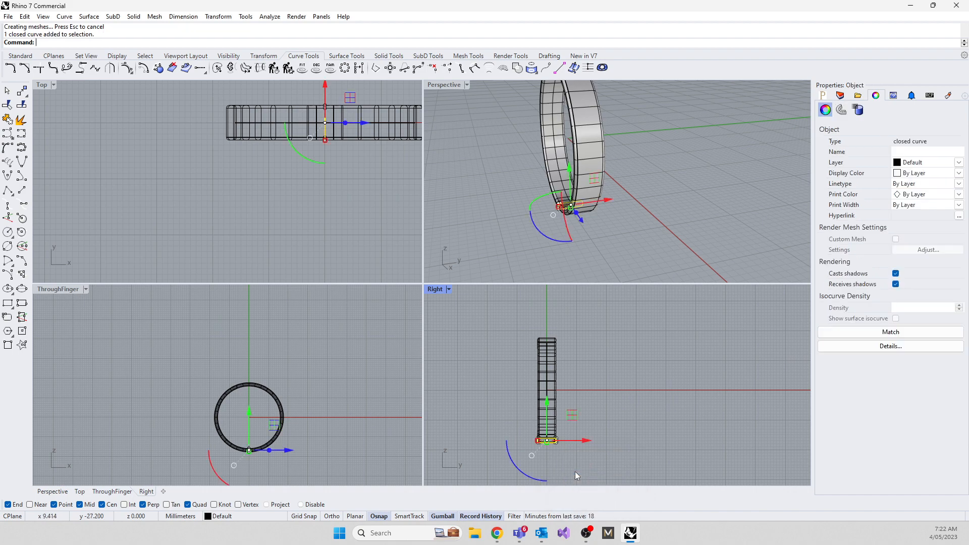
pyautogui.write('copy')
pyautogui.press('Return')
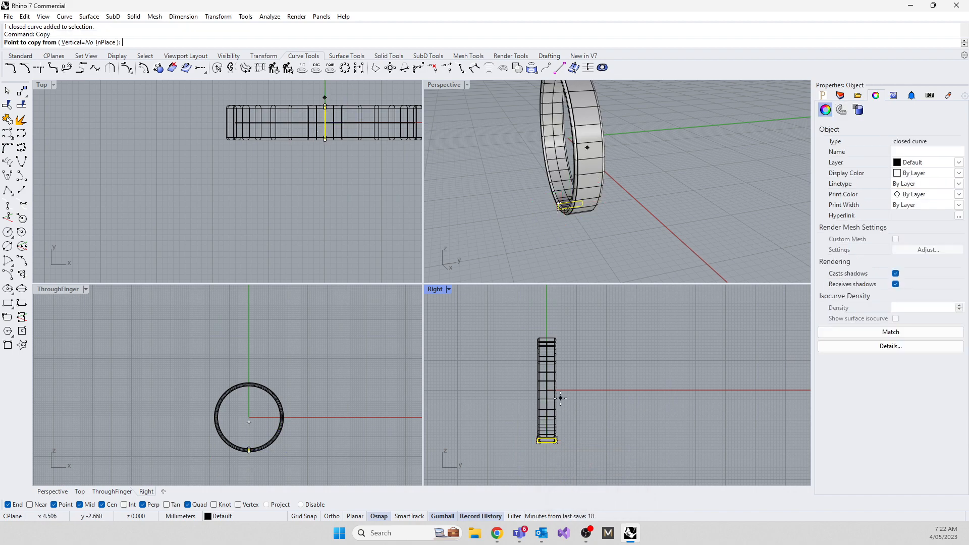
pyautogui.click(549, 311)
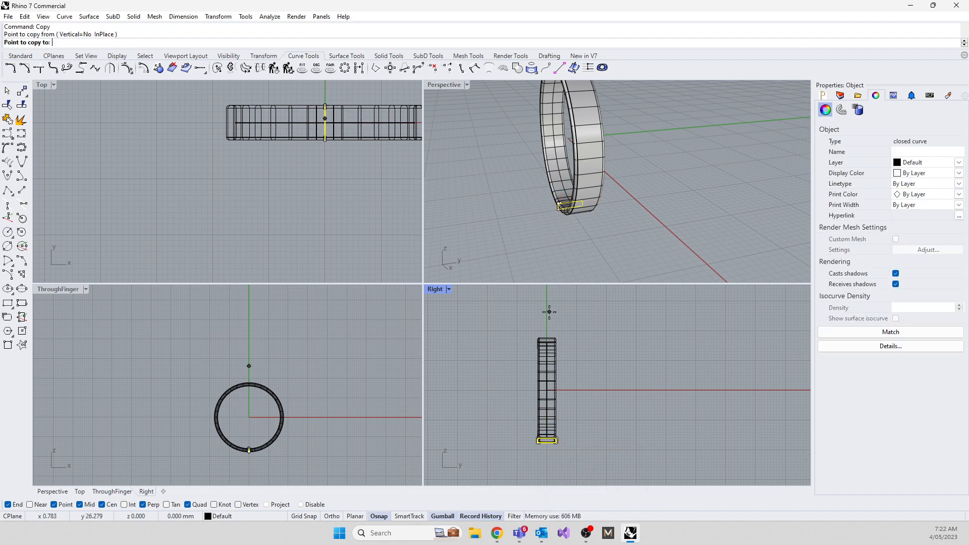
pyautogui.click(579, 312)
pyautogui.press('Return')
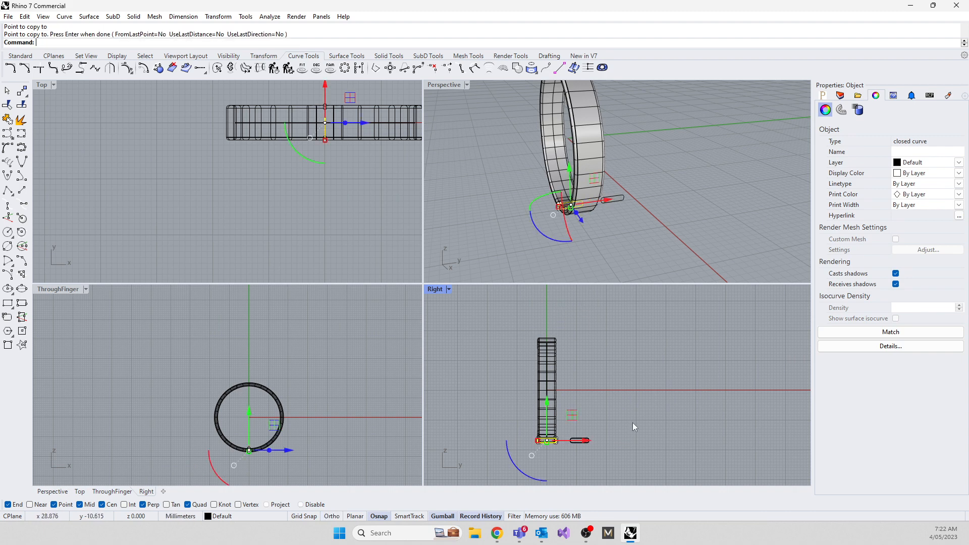
# Step: Revolve the copied profile 360 degrees about a horizontal axis starting at the origin in the Right view, using Ortho
pyautogui.click(622, 202)
pyautogui.write('R')
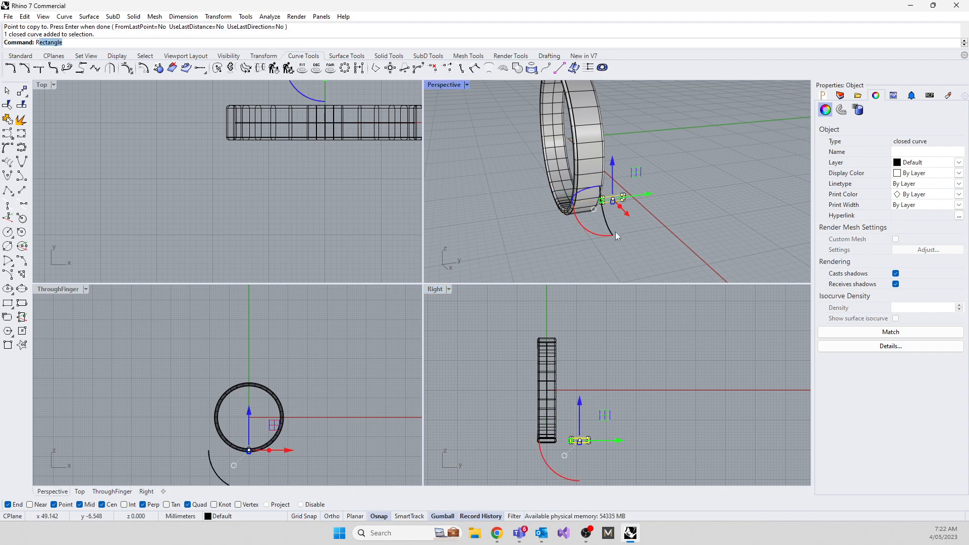
pyautogui.write('evovle0')
pyautogui.press('Return')
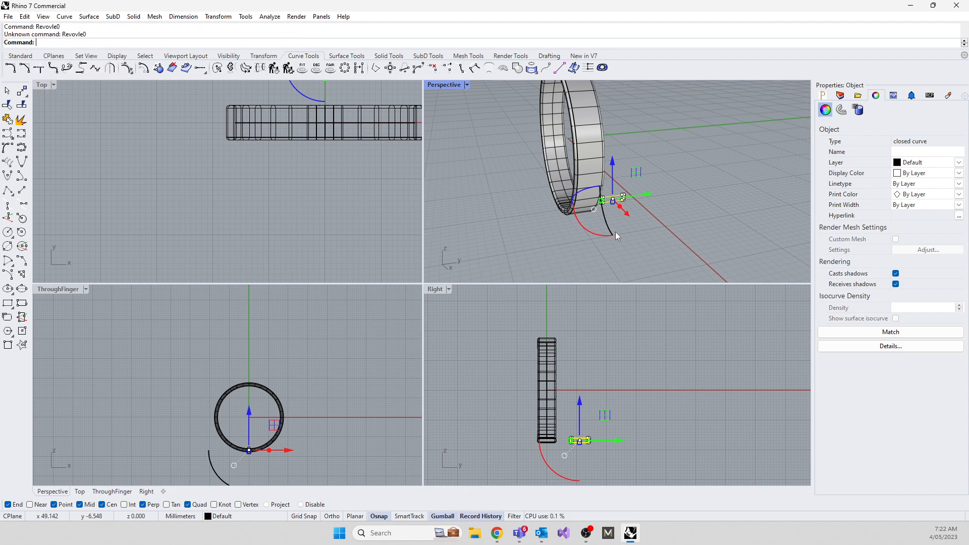
pyautogui.write('Revolve')
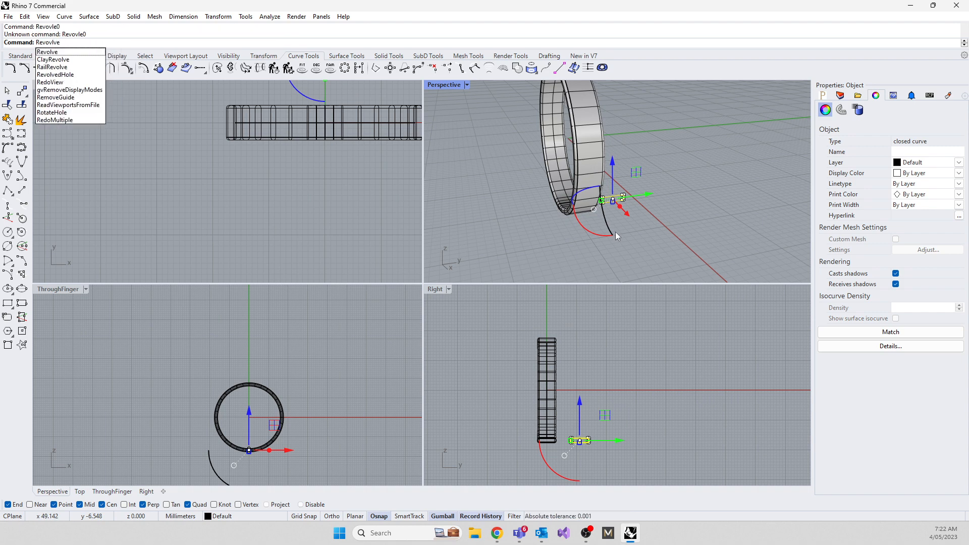
pyautogui.press('BackSpace')
pyautogui.press('BackSpace')
pyautogui.press('BackSpace')
pyautogui.press('BackSpace')
pyautogui.press('BackSpace')
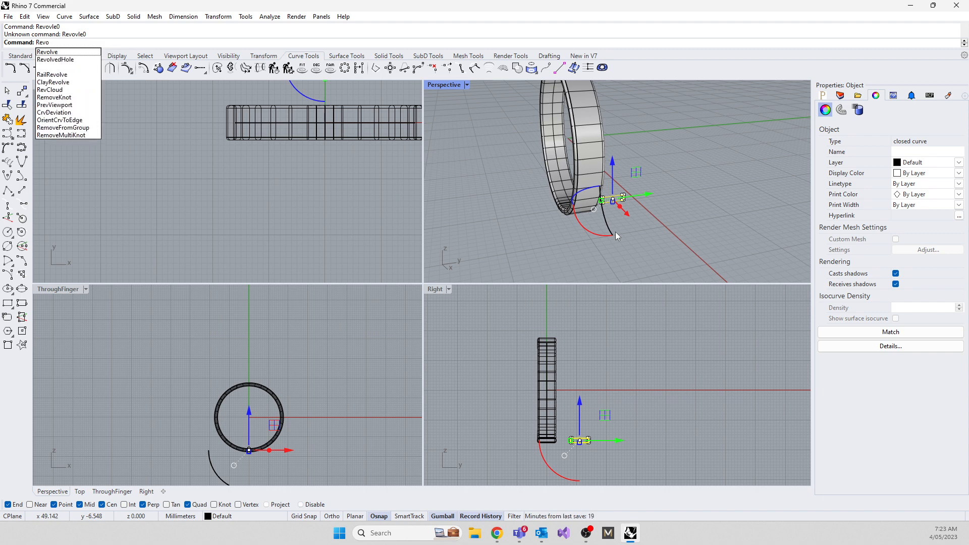
pyautogui.write('olve')
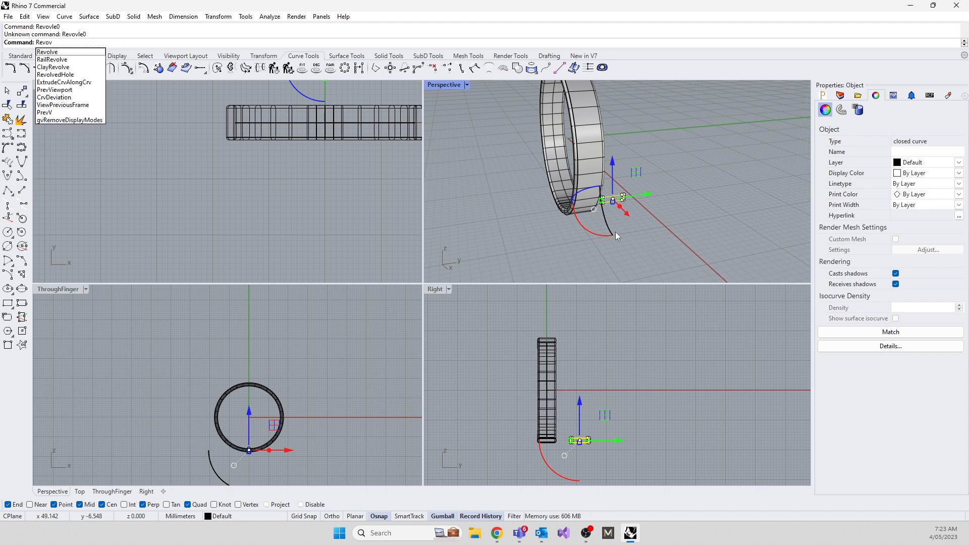
pyautogui.press('Return')
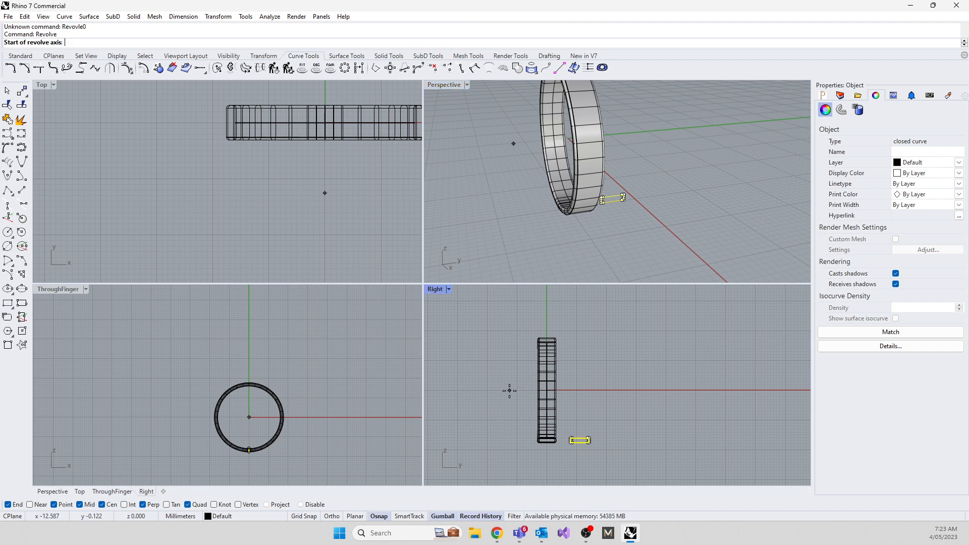
pyautogui.write('0')
pyautogui.press('Return')
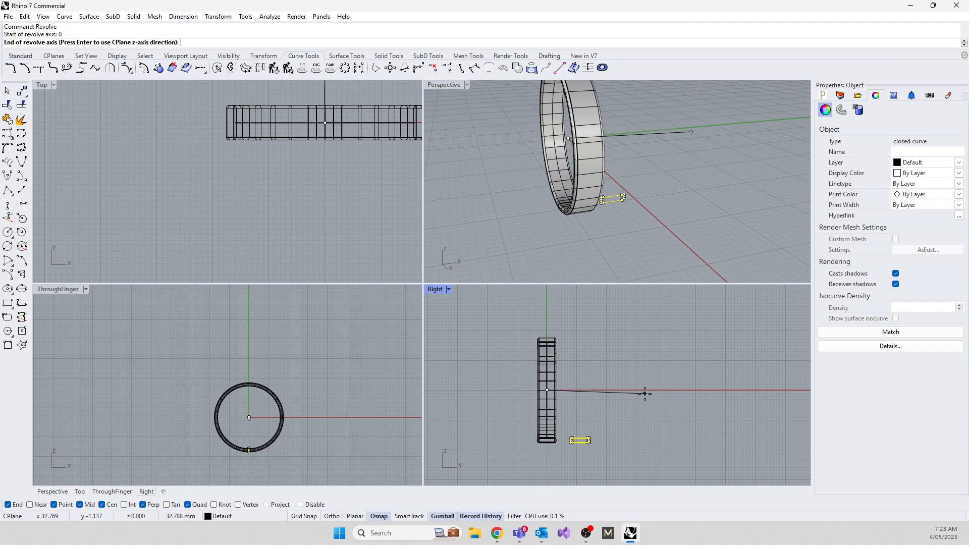
pyautogui.press('F8')
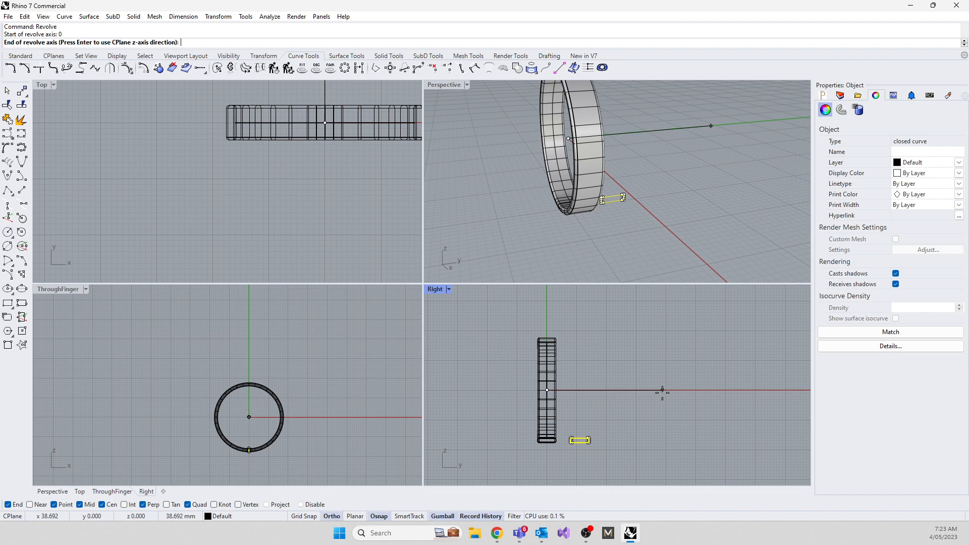
pyautogui.keyDown('shift'); pyautogui.click(662, 392); pyautogui.keyUp('shift')
pyautogui.press('Return')
pyautogui.press('Return')
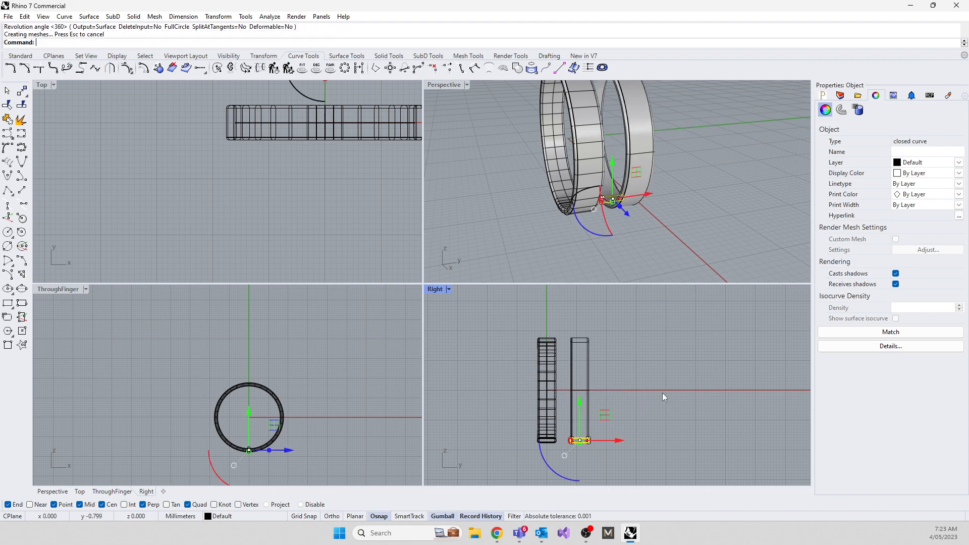
pyautogui.press('Escape')
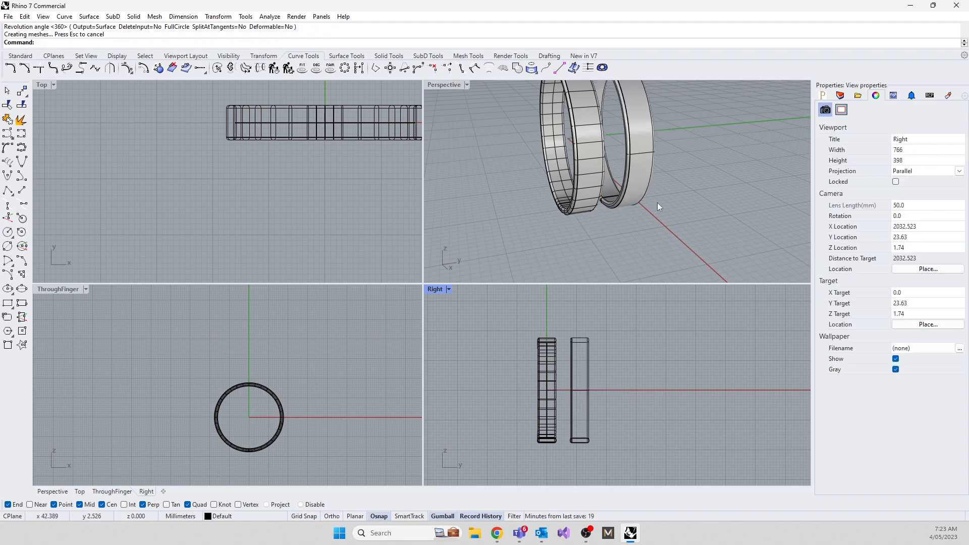
# Step: Compare the surface lines of the swept and revolved bands from several angles in the maximised Perspective view
pyautogui.moveTo(657, 202); pyautogui.dragTo(601, 241, button='right')
pyautogui.scroll(-2, 577, 146)
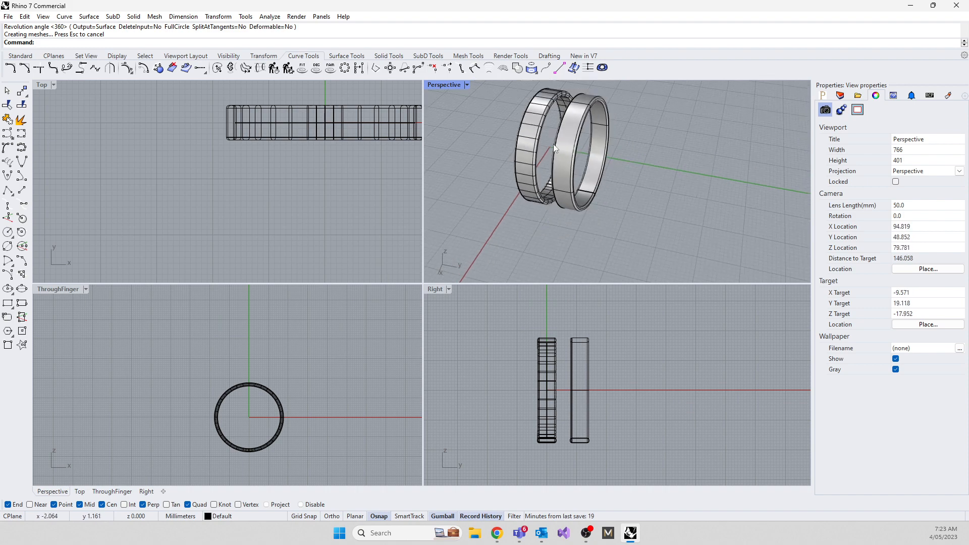
pyautogui.scroll(4, 519, 117)
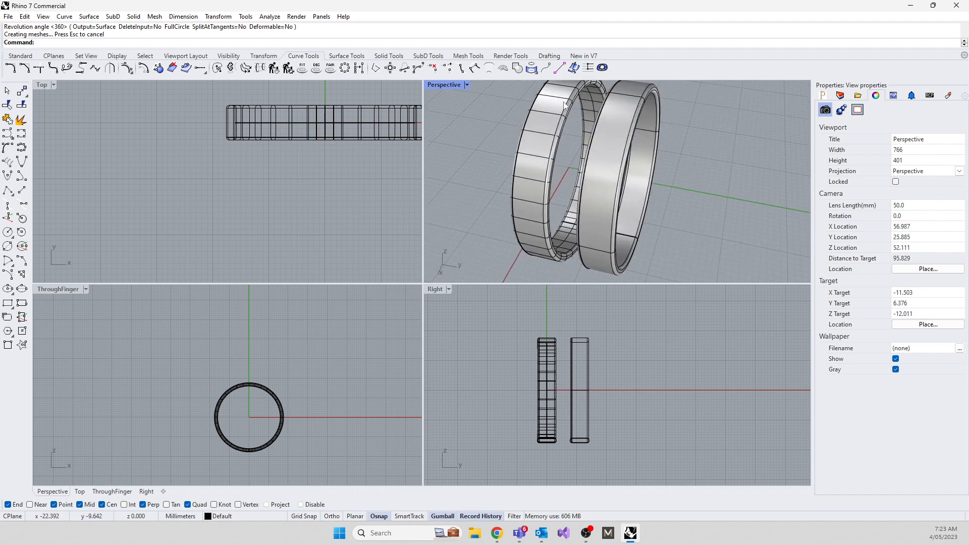
pyautogui.moveTo(523, 256); pyautogui.dragTo(500, 217, button='right')
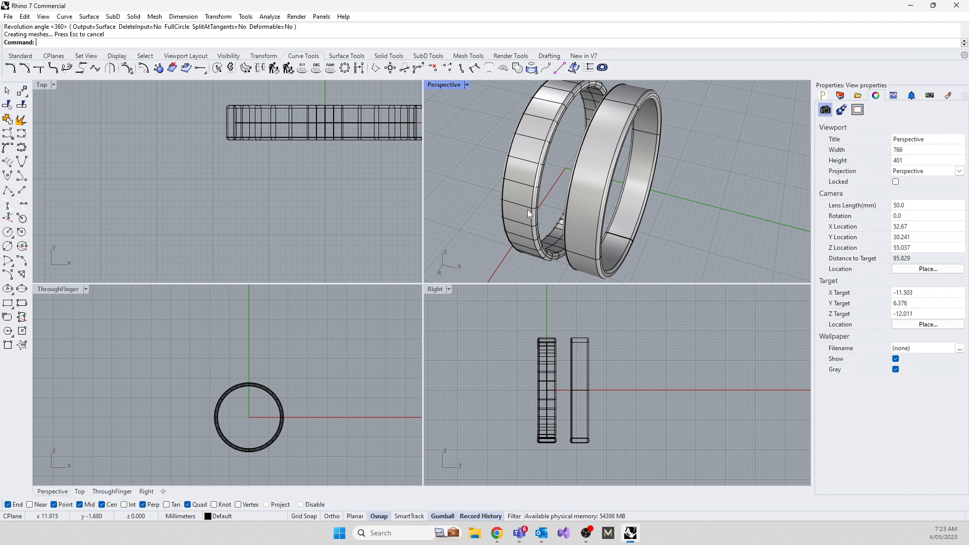
pyautogui.scroll(-4, 528, 209)
pyautogui.scroll(4, 533, 203)
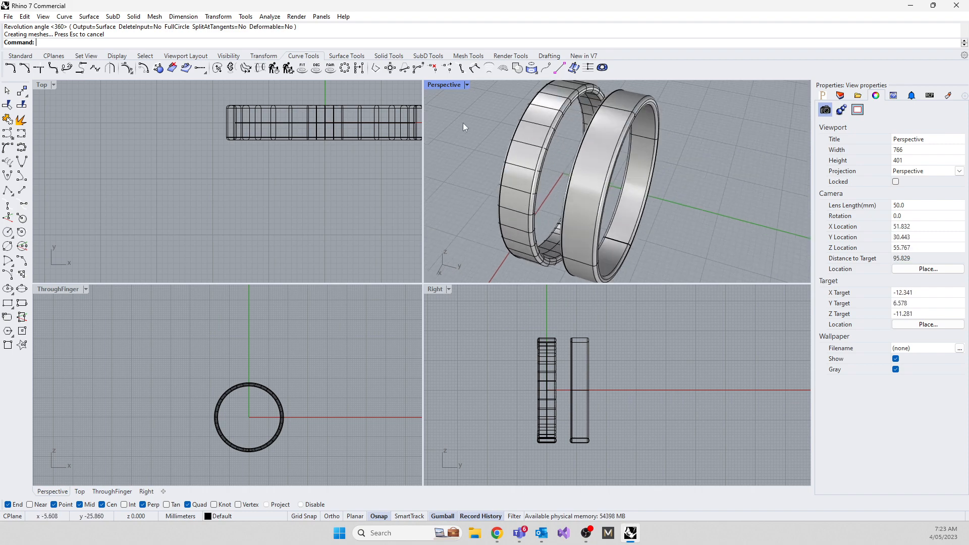
pyautogui.doubleClick(446, 86)
pyautogui.scroll(-3, 404, 244)
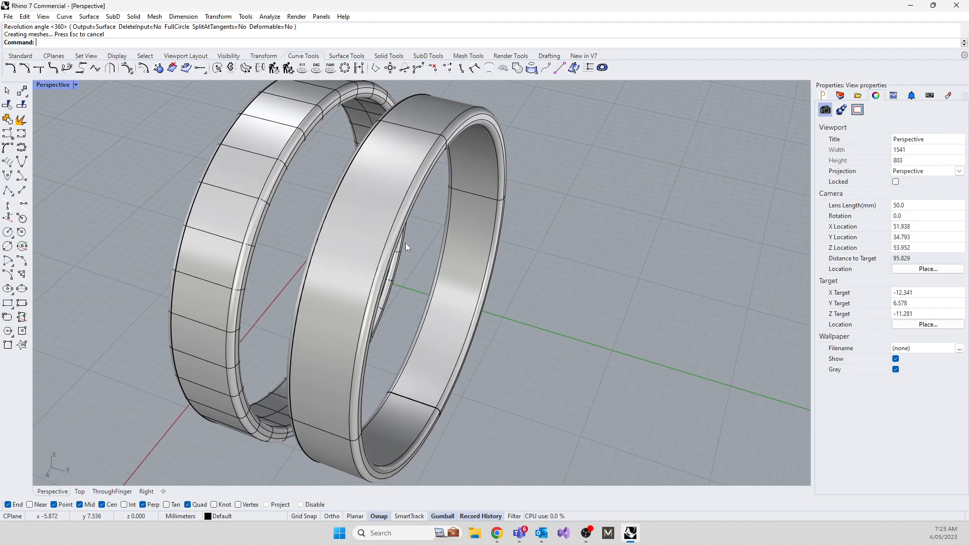
pyautogui.moveTo(440, 246); pyautogui.dragTo(406, 214, button='right')
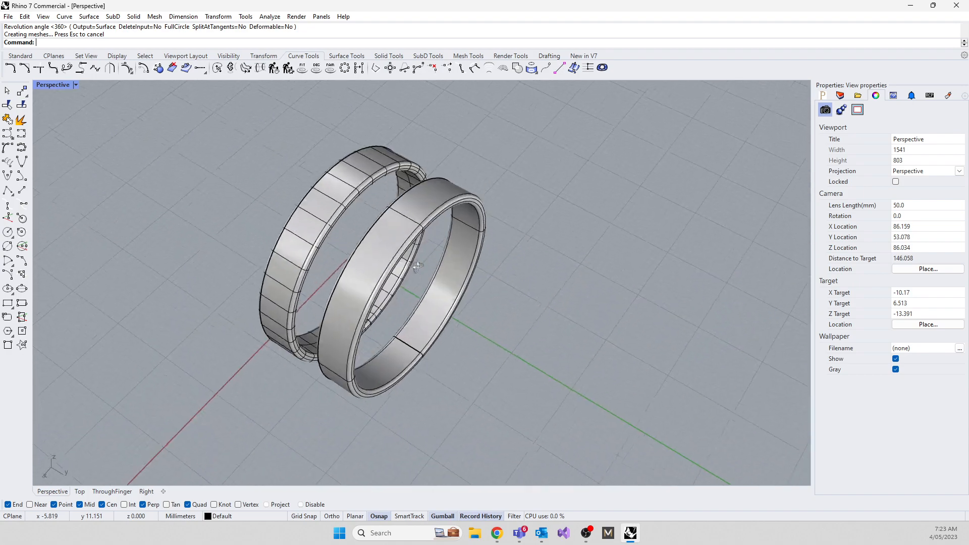
pyautogui.scroll(3, 407, 214)
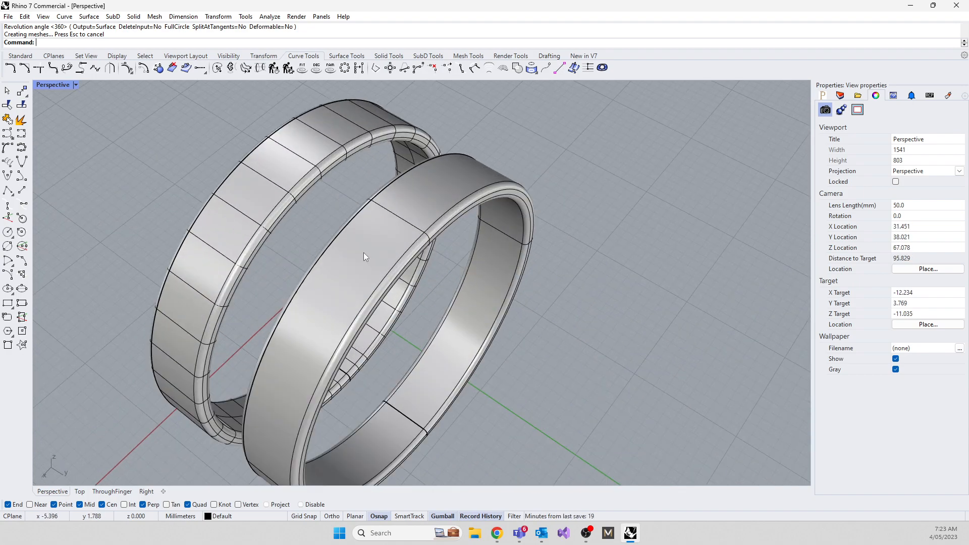
pyautogui.moveTo(363, 252); pyautogui.dragTo(348, 211, button='right')
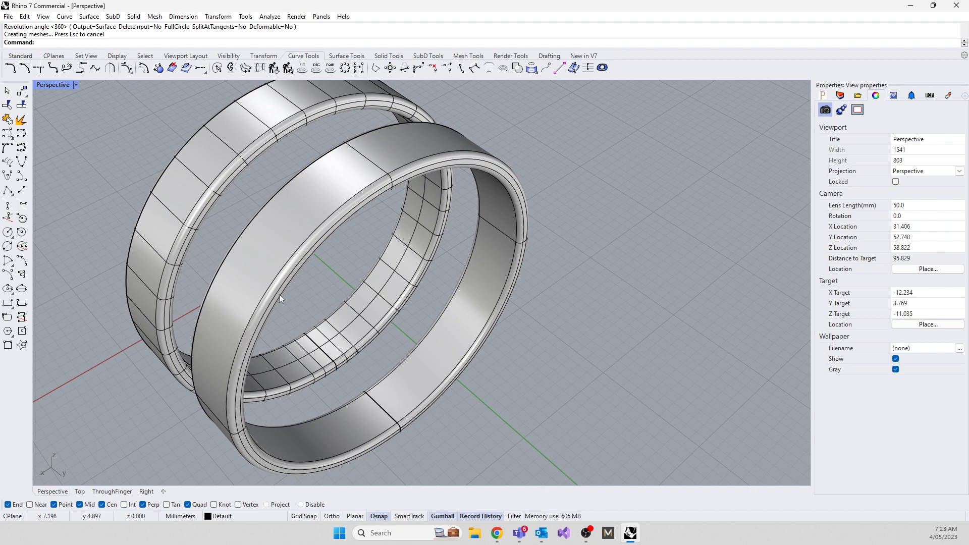
pyautogui.moveTo(435, 188); pyautogui.dragTo(437, 250, button='right')
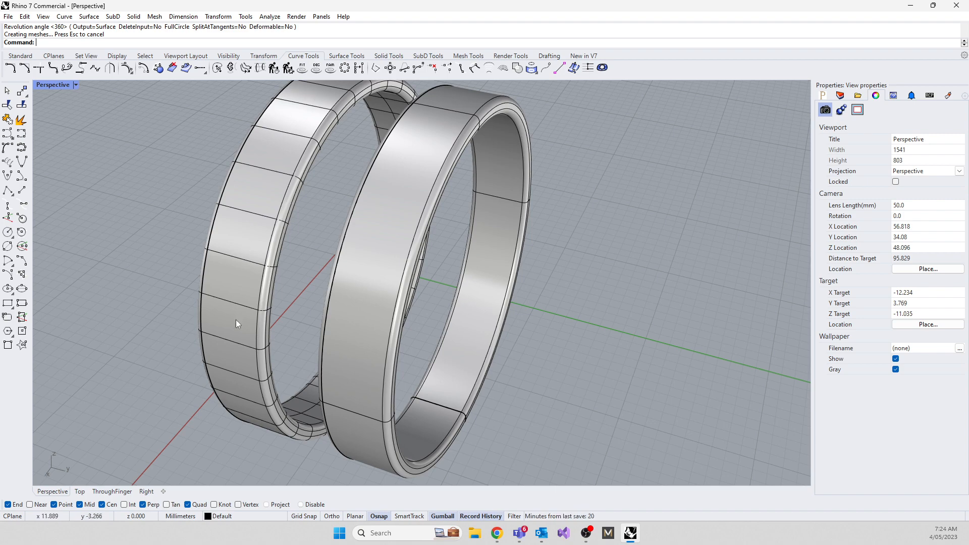
pyautogui.moveTo(388, 295); pyautogui.dragTo(325, 274, button='right')
pyautogui.scroll(-4, 504, 300)
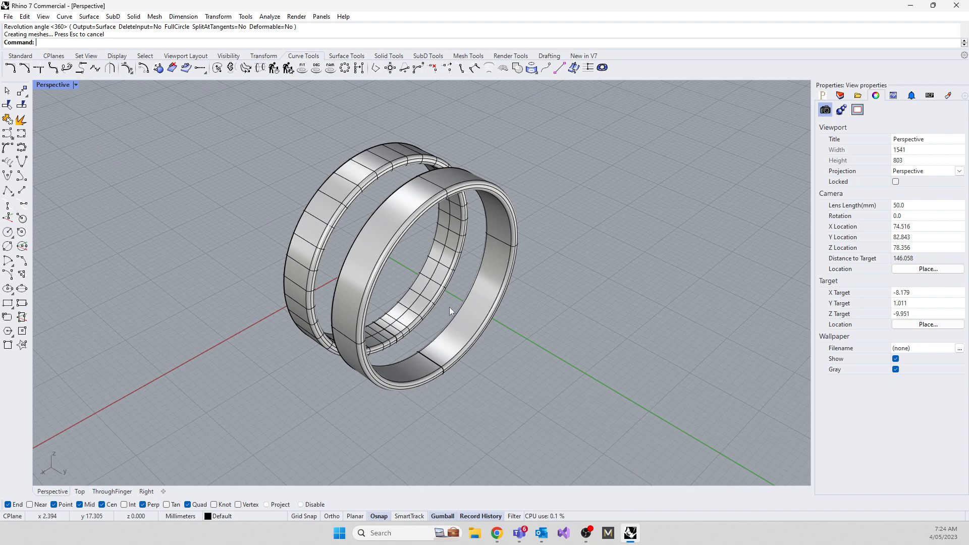
pyautogui.moveTo(319, 277); pyautogui.dragTo(334, 343, button='right')
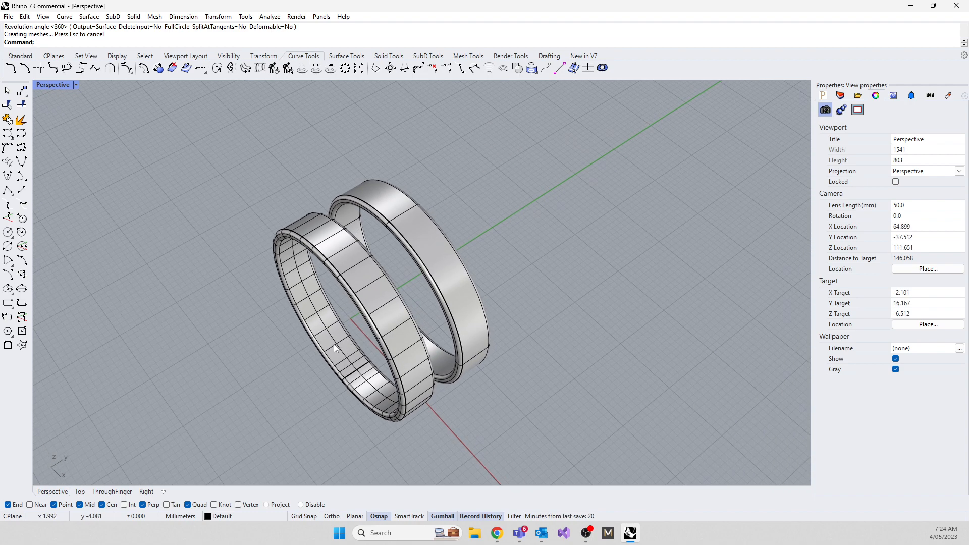
# Step: Select the swept band and the revolved band in turn to compare their surface structure
pyautogui.click(407, 382)
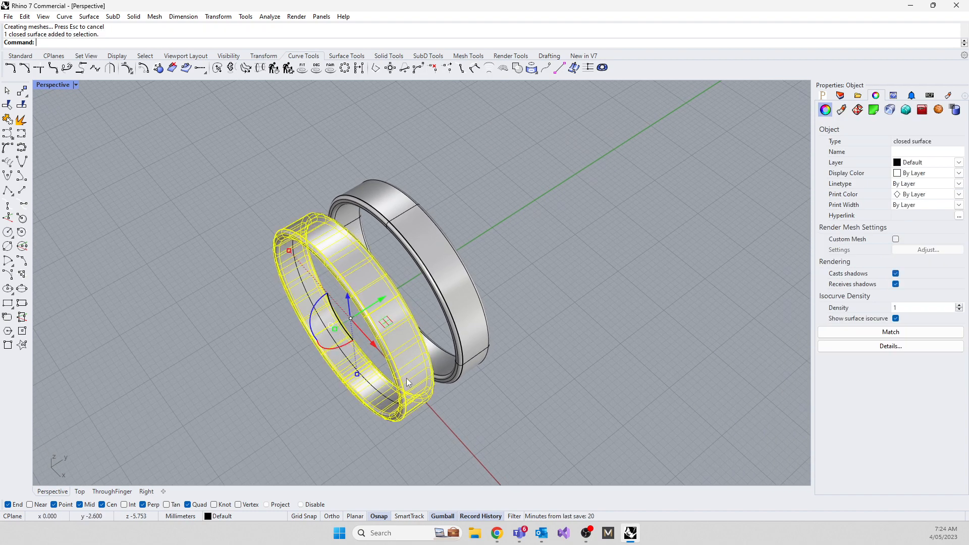
pyautogui.click(455, 284)
pyautogui.rightClick(453, 283)
pyautogui.press('Escape')
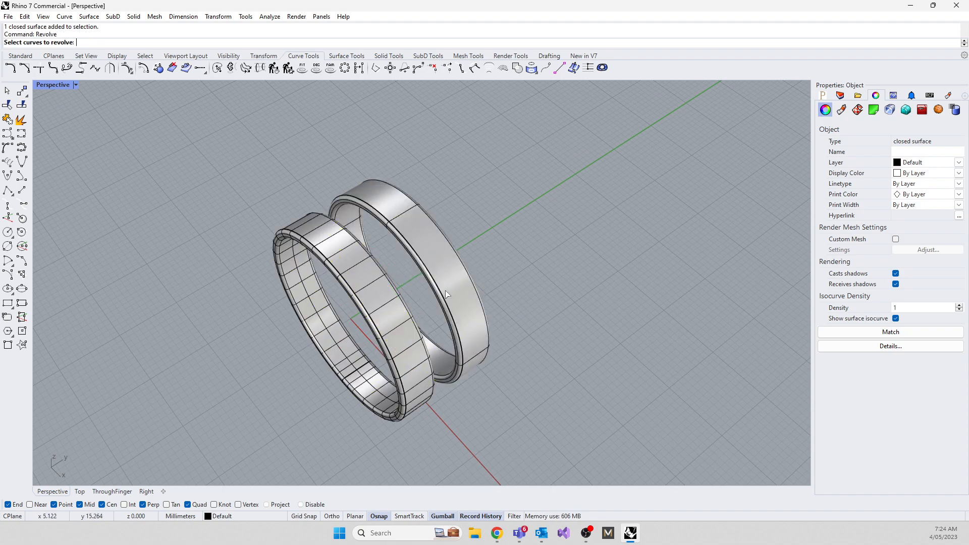
pyautogui.click(452, 296)
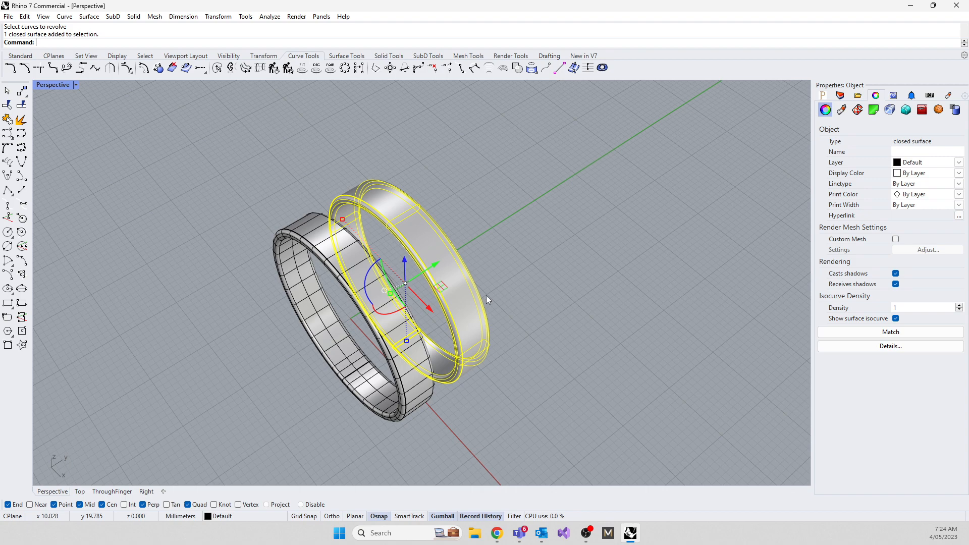
pyautogui.rightClick(486, 295)
pyautogui.press('Escape')
# Step: Delete the revolved band and the copied profile beside the swept ring, restoring the four-view layout
pyautogui.click(469, 305)
pyautogui.press('Delete')
pyautogui.moveTo(468, 304); pyautogui.dragTo(428, 258, button='right')
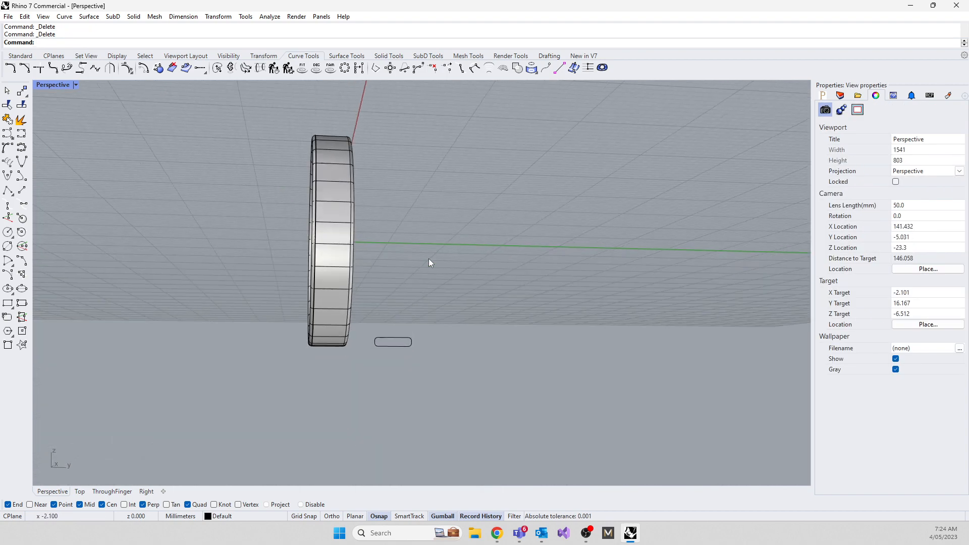
pyautogui.click(405, 346)
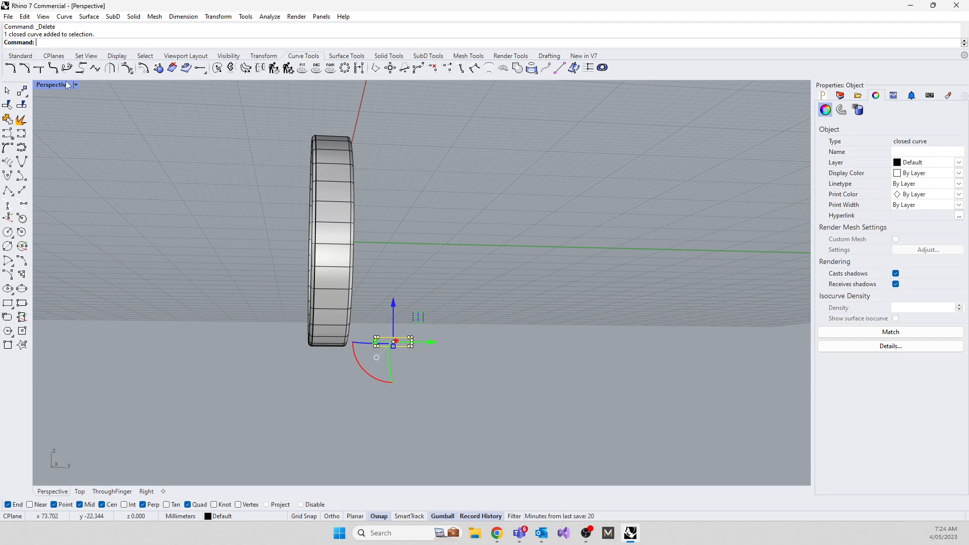
pyautogui.doubleClick(50, 84)
pyautogui.press('Delete')
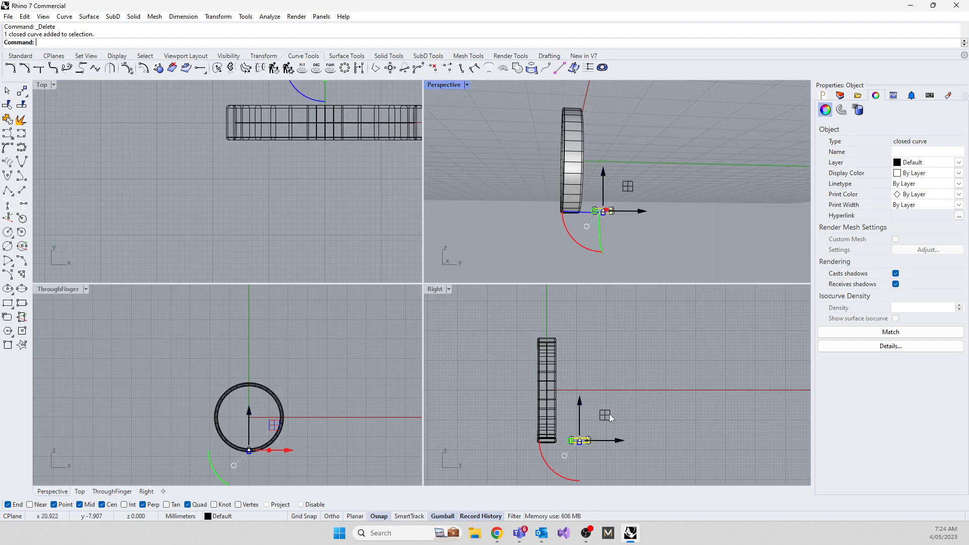
pyautogui.scroll(4, 591, 403)
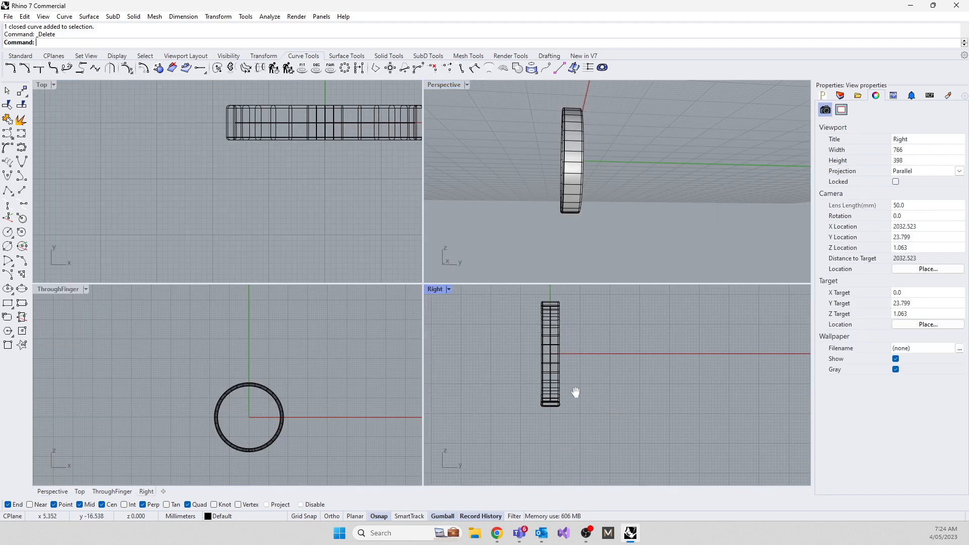
pyautogui.moveTo(487, 363); pyautogui.dragTo(598, 417)
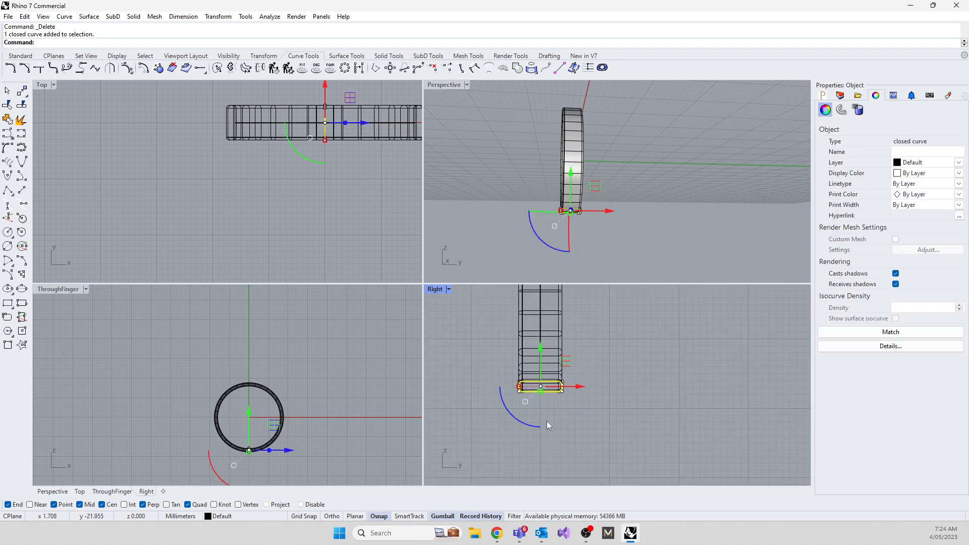
pyautogui.click(644, 414)
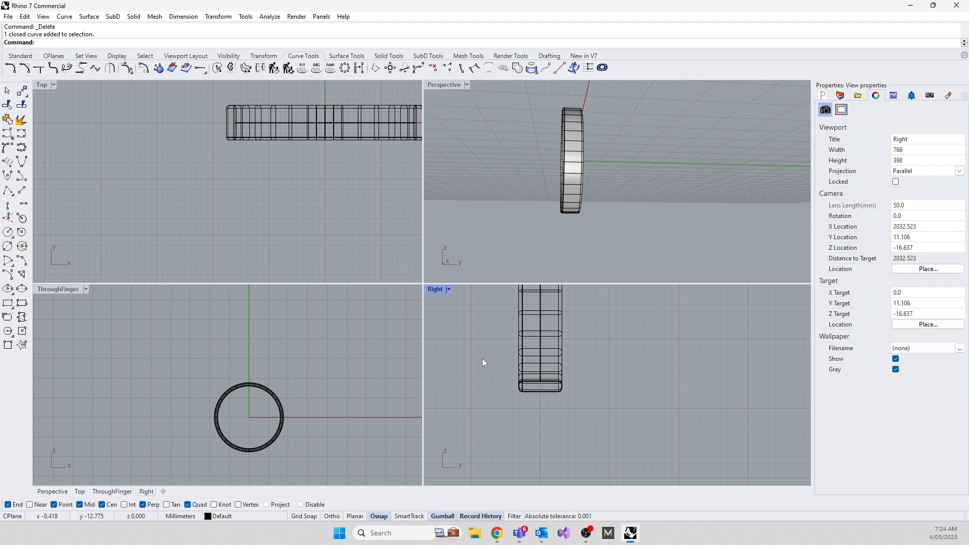
# Step: Window-select the closed profile curve at the base of the swept band in the Right view and clear the selection
pyautogui.moveTo(506, 384); pyautogui.dragTo(604, 422)
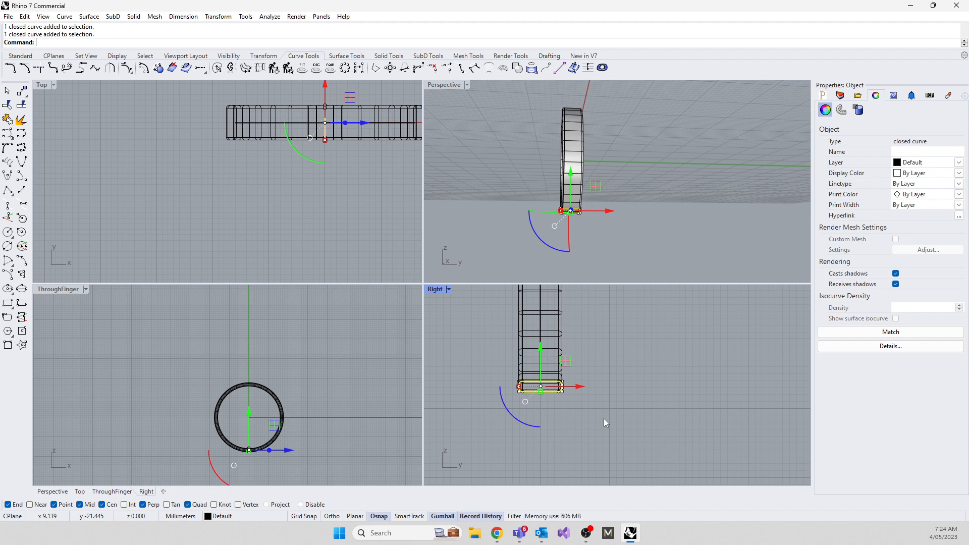
pyautogui.click(603, 419)
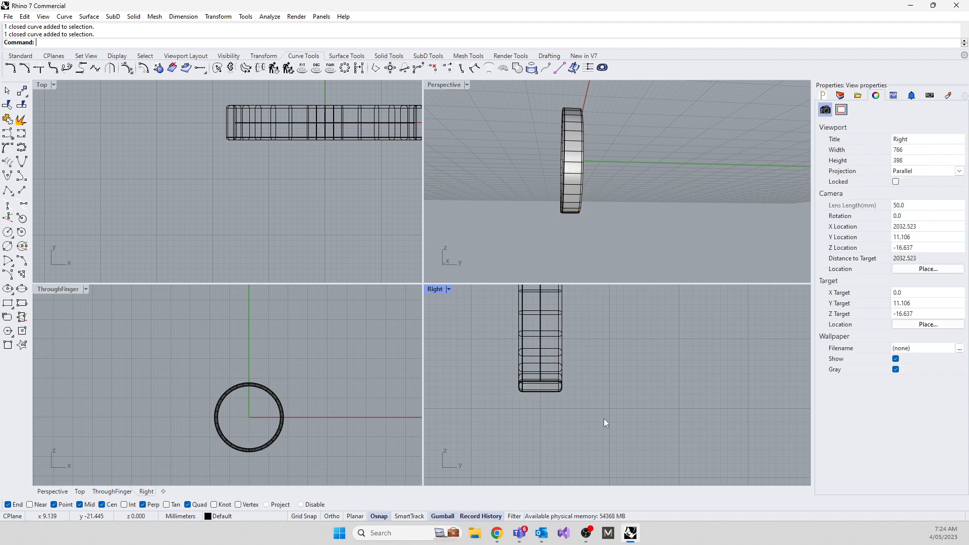
pyautogui.press('Home')
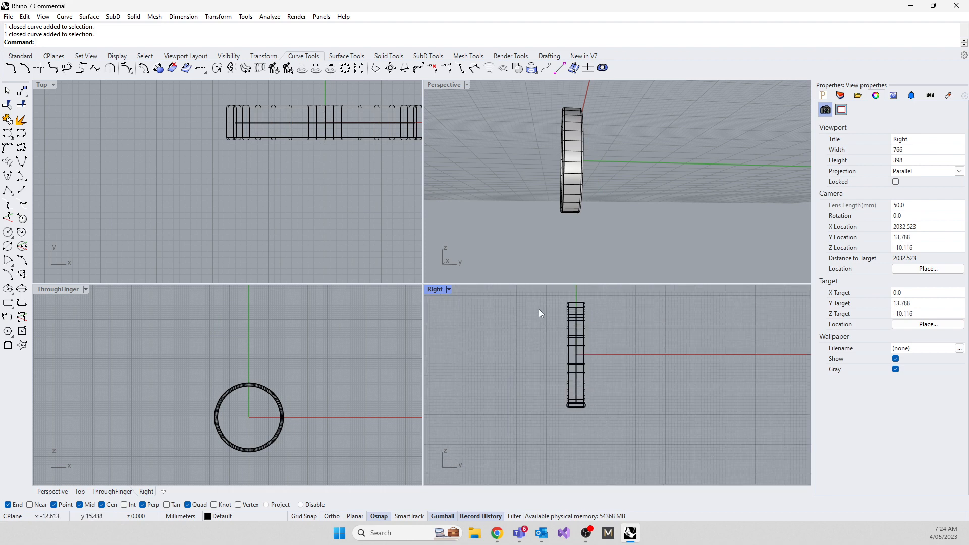
pyautogui.moveTo(571, 351); pyautogui.dragTo(487, 358)
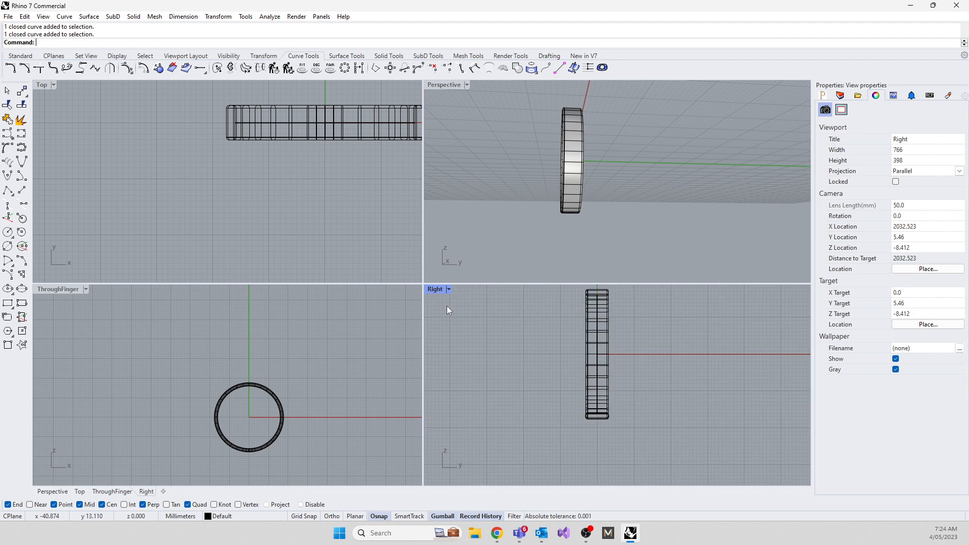
# Step: Maximise the Right view and try selection windows on the rail and profile curves and on the whole band, clearing each selection
pyautogui.doubleClick(435, 289)
pyautogui.moveTo(309, 240); pyautogui.dragTo(324, 297, button='right')
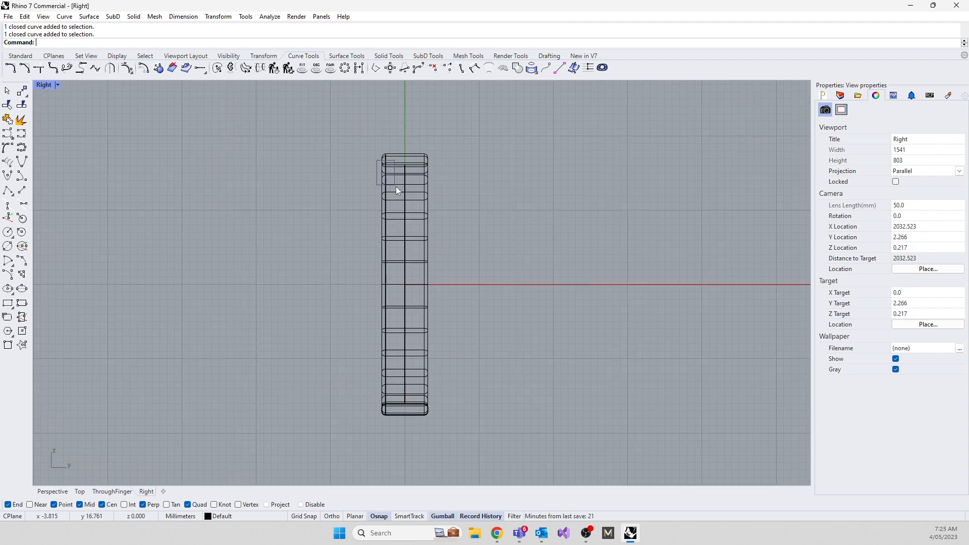
pyautogui.moveTo(413, 214); pyautogui.dragTo(439, 424)
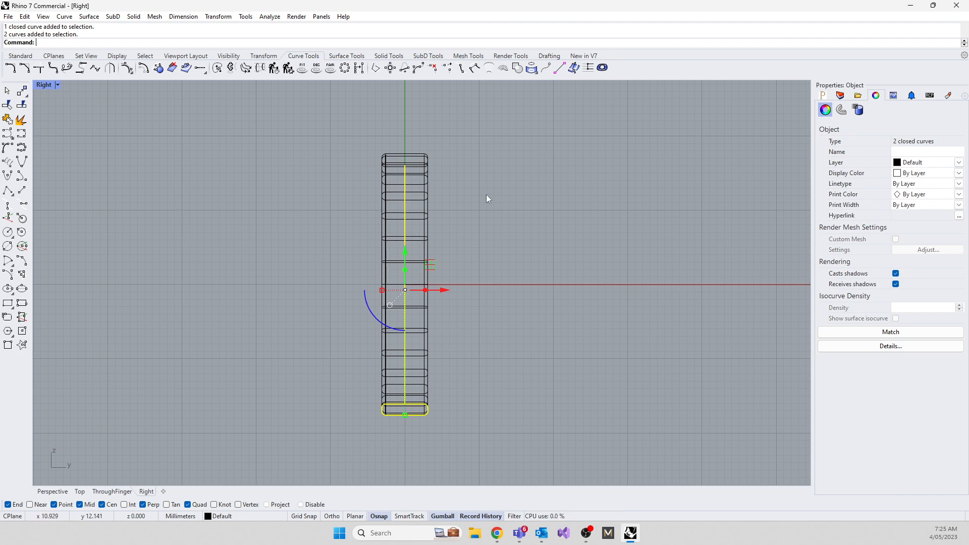
pyautogui.click(525, 307)
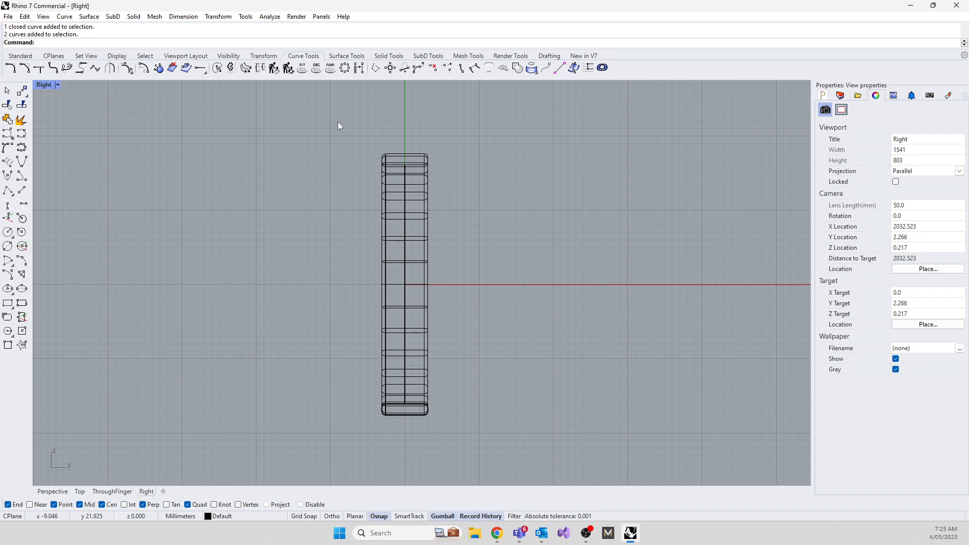
pyautogui.moveTo(338, 122); pyautogui.dragTo(489, 459)
pyautogui.click(348, 173)
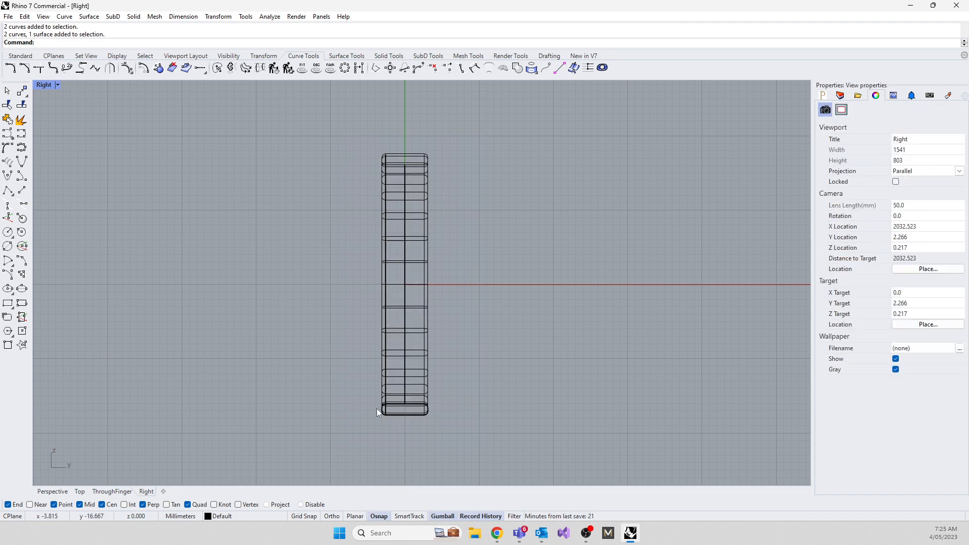
pyautogui.moveTo(371, 399); pyautogui.dragTo(443, 426)
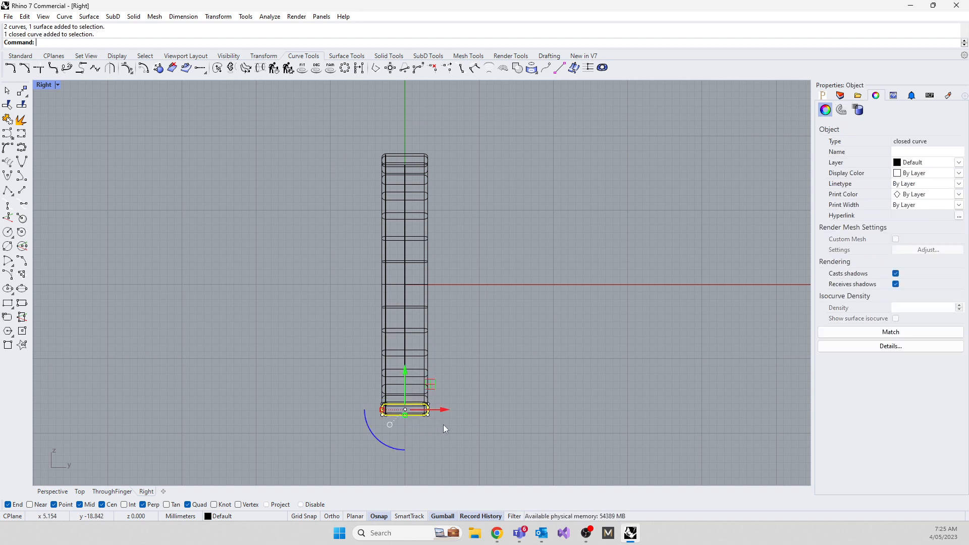
pyautogui.press('Escape')
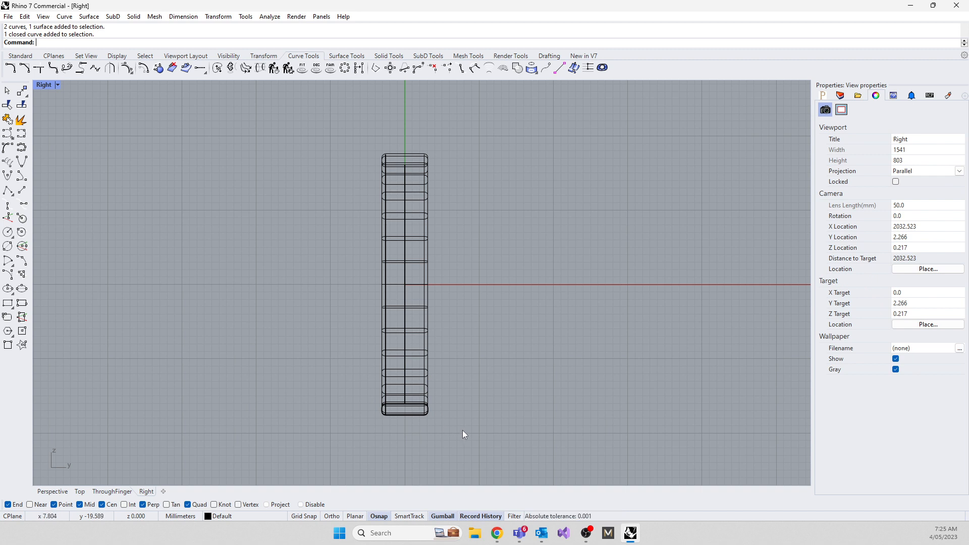
pyautogui.moveTo(474, 436); pyautogui.dragTo(457, 459)
pyautogui.moveTo(320, 366); pyautogui.dragTo(483, 450)
pyautogui.press('Escape')
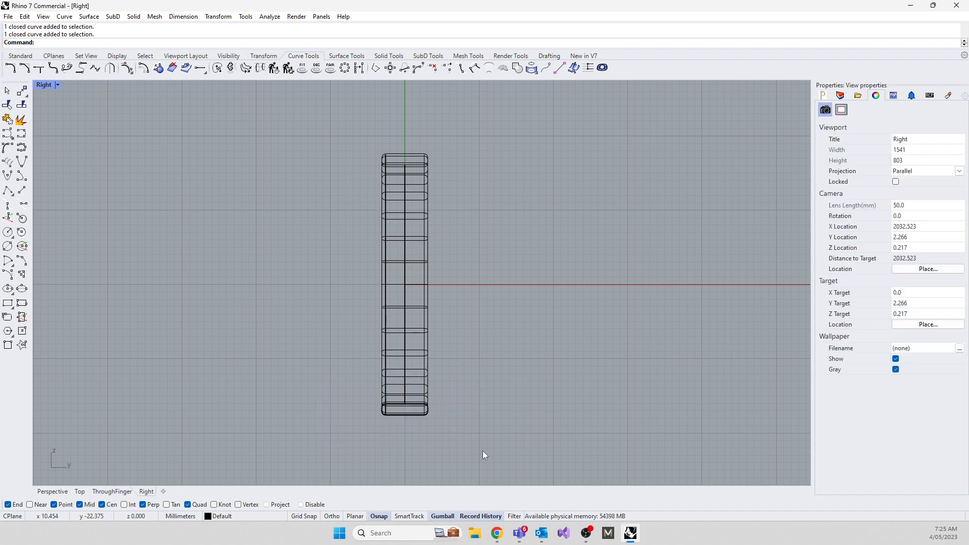
pyautogui.moveTo(412, 418); pyautogui.dragTo(404, 404)
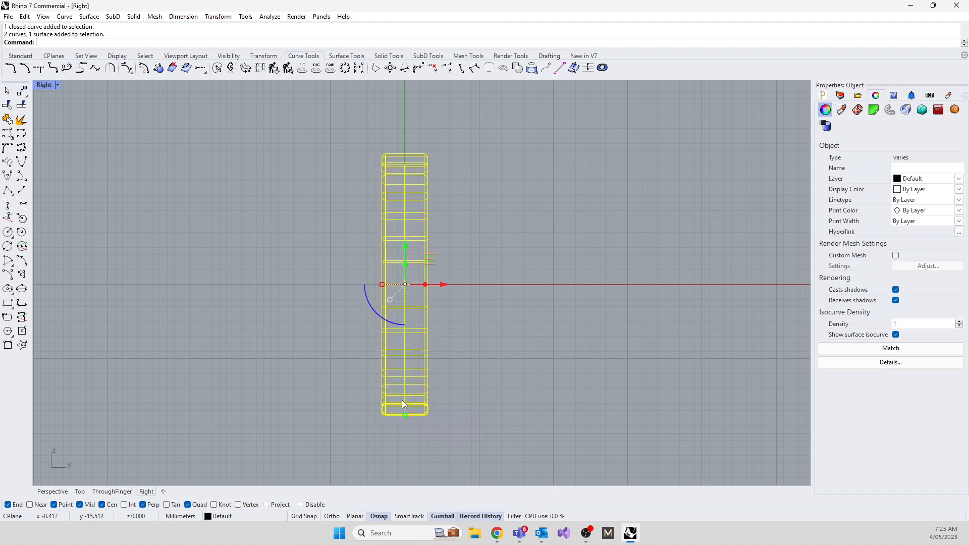
pyautogui.click(202, 399)
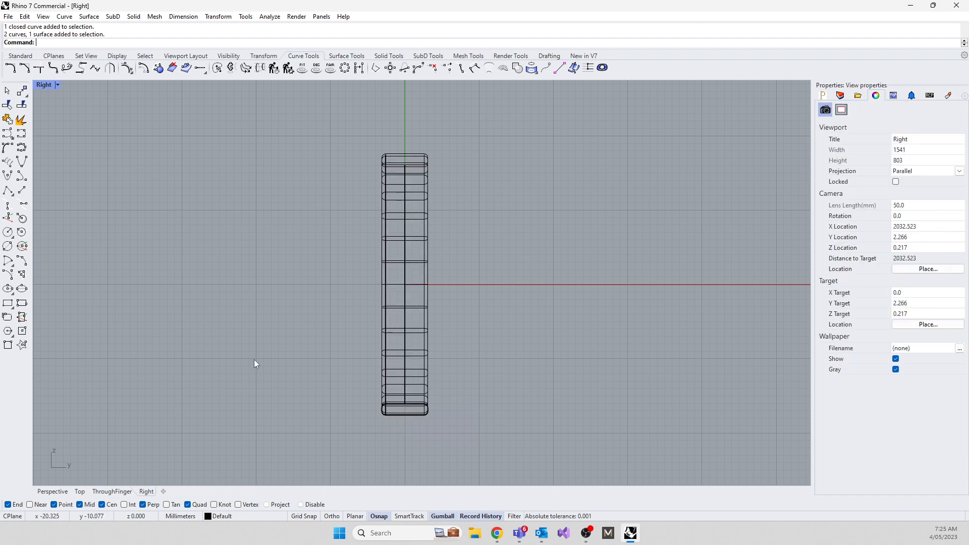
# Step: Try pasting a duplicate of the ring's bottom profile curve and moving it about 8.6 mm to the side
pyautogui.moveTo(386, 413); pyautogui.dragTo(462, 433)
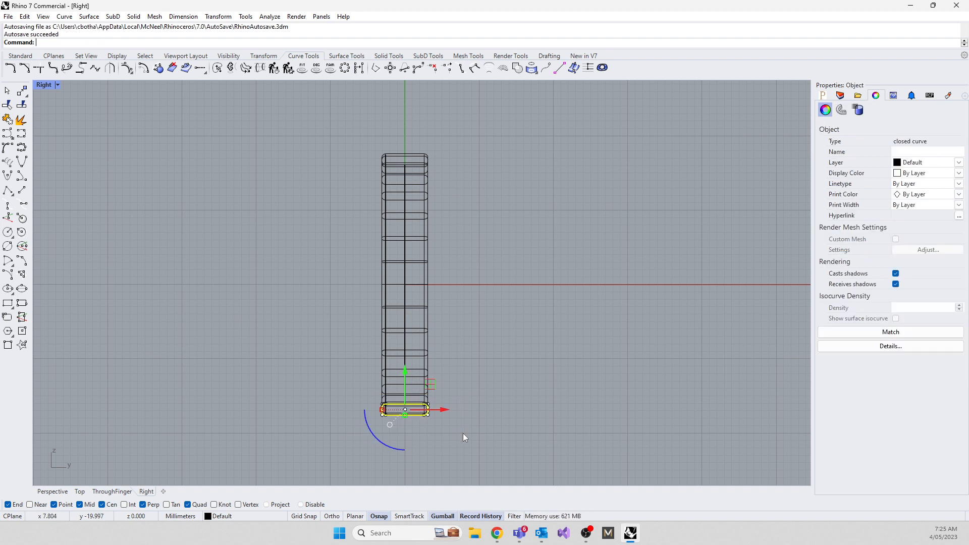
pyautogui.hotkey('ctrl', 'v')
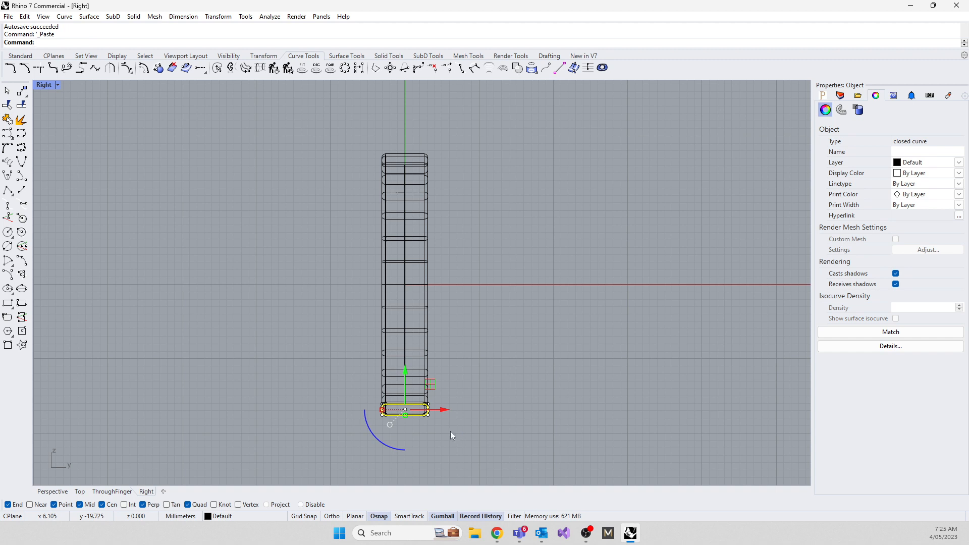
pyautogui.moveTo(447, 412); pyautogui.dragTo(510, 410)
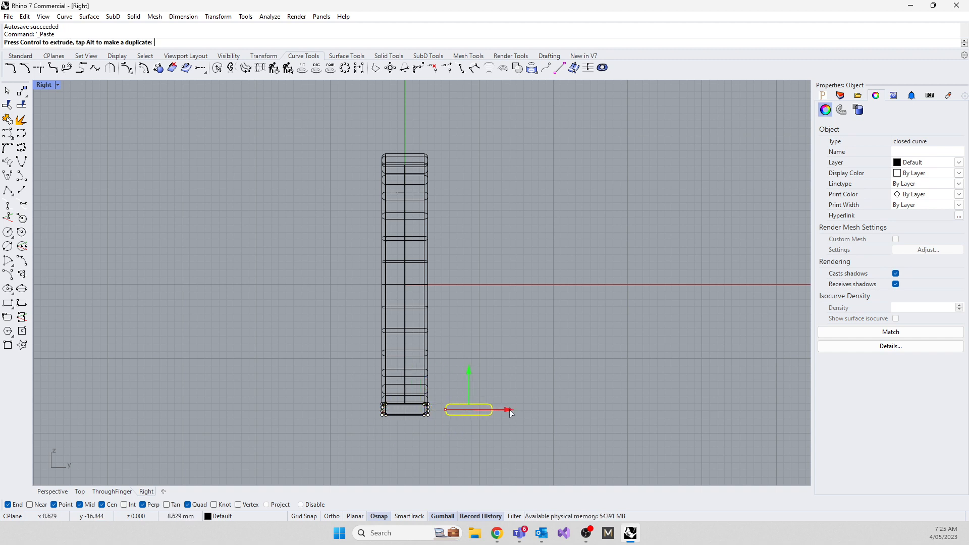
pyautogui.click(521, 447)
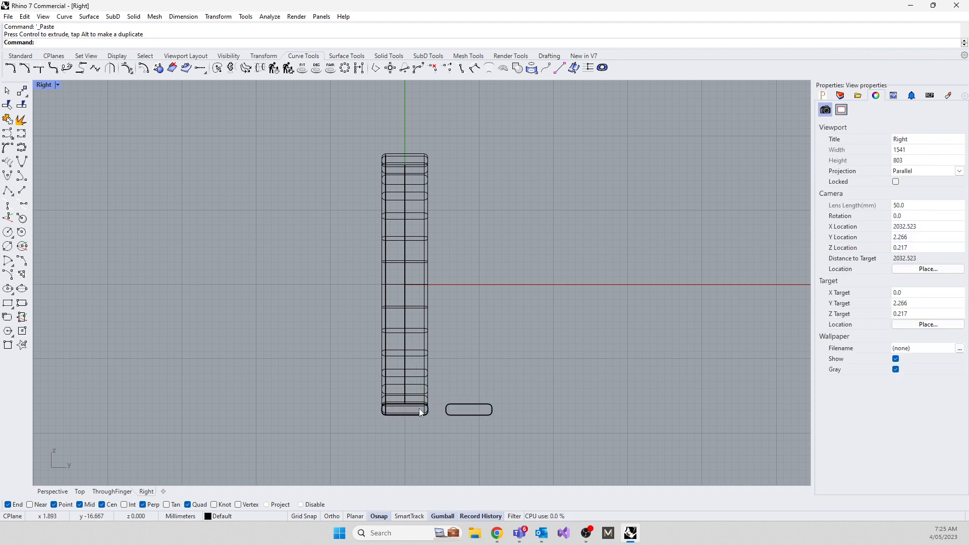
pyautogui.click(475, 415)
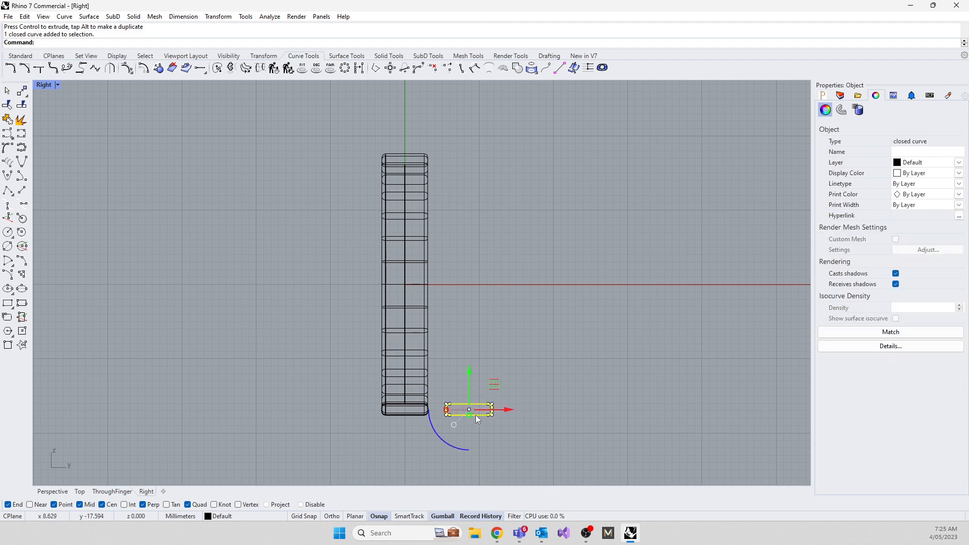
pyautogui.press('Delete')
pyautogui.moveTo(324, 392); pyautogui.dragTo(449, 440)
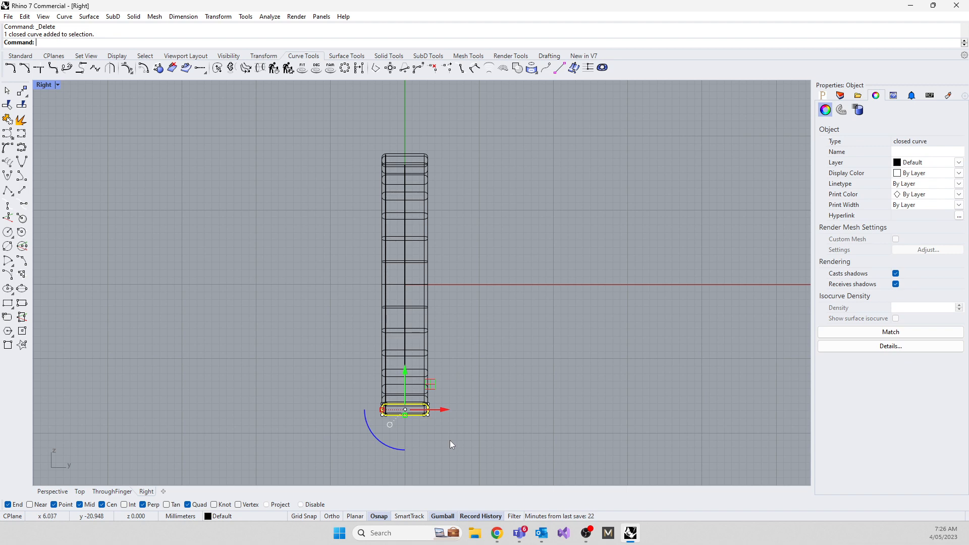
pyautogui.write('copy')
pyautogui.press('Return')
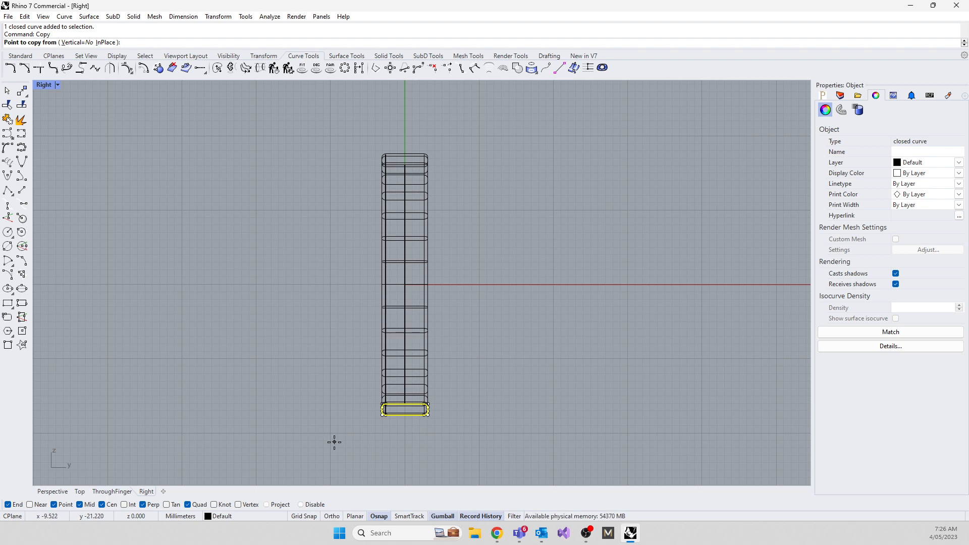
pyautogui.press('Escape')
# Step: Duplicate the ring's inner circular rail curve and move the duplicate about 15 mm along the Y axis, clear of the ring
pyautogui.doubleClick(46, 84)
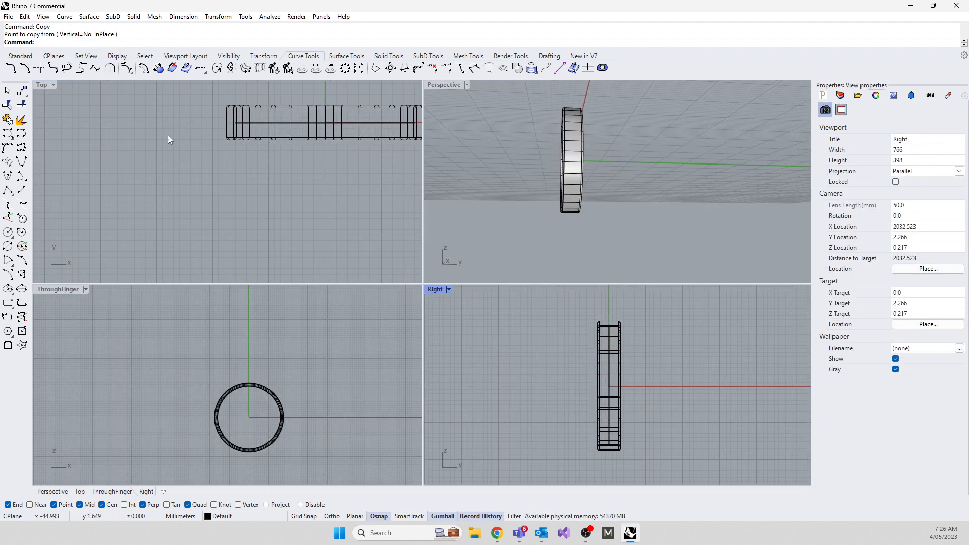
pyautogui.moveTo(600, 151); pyautogui.dragTo(585, 230, button='right')
pyautogui.click(585, 229)
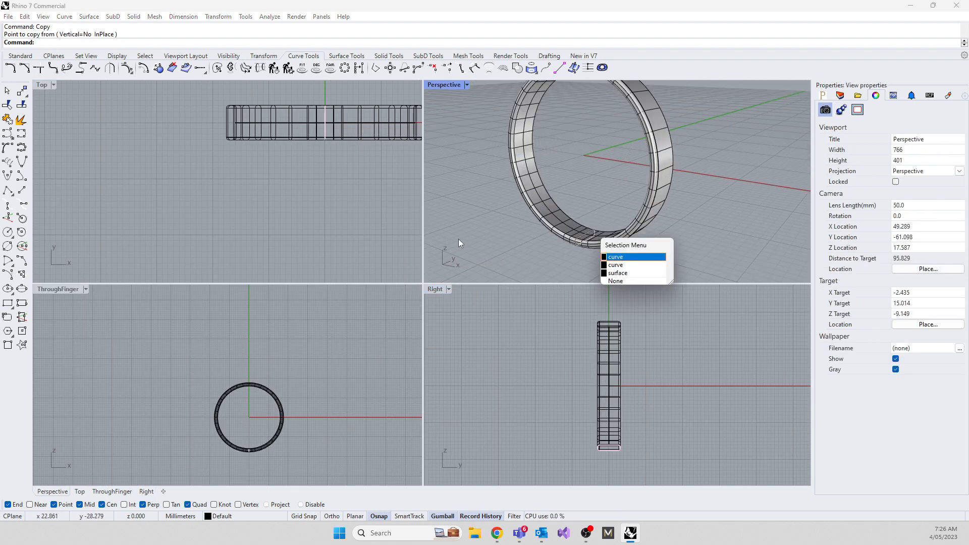
pyautogui.click(560, 207)
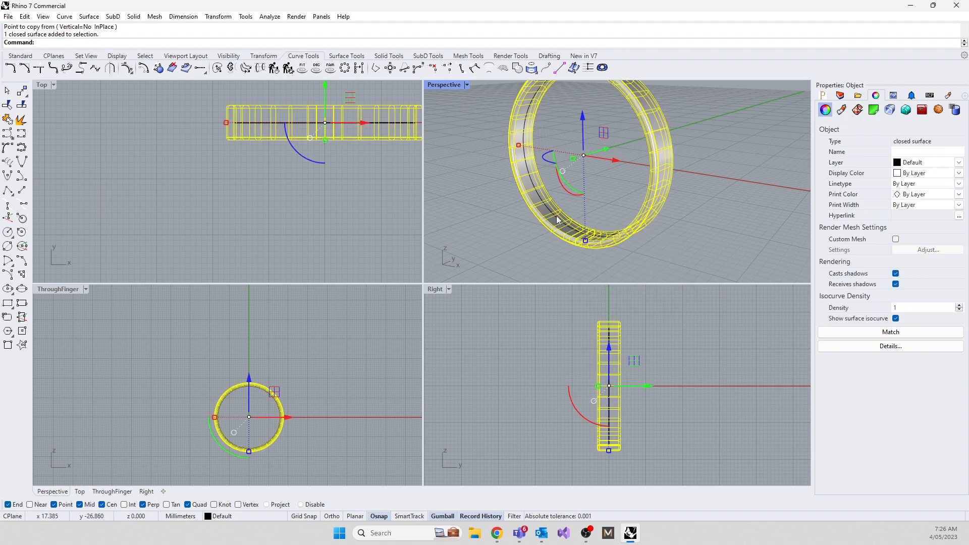
pyautogui.click(557, 218)
pyautogui.click(580, 249)
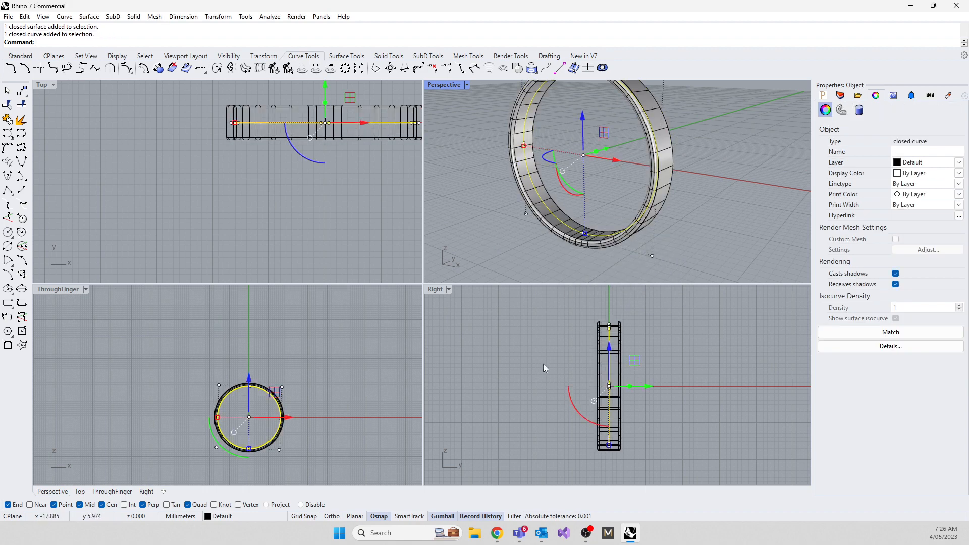
pyautogui.hotkey('ctrl', 'c')
pyautogui.hotkey('ctrl', 'v')
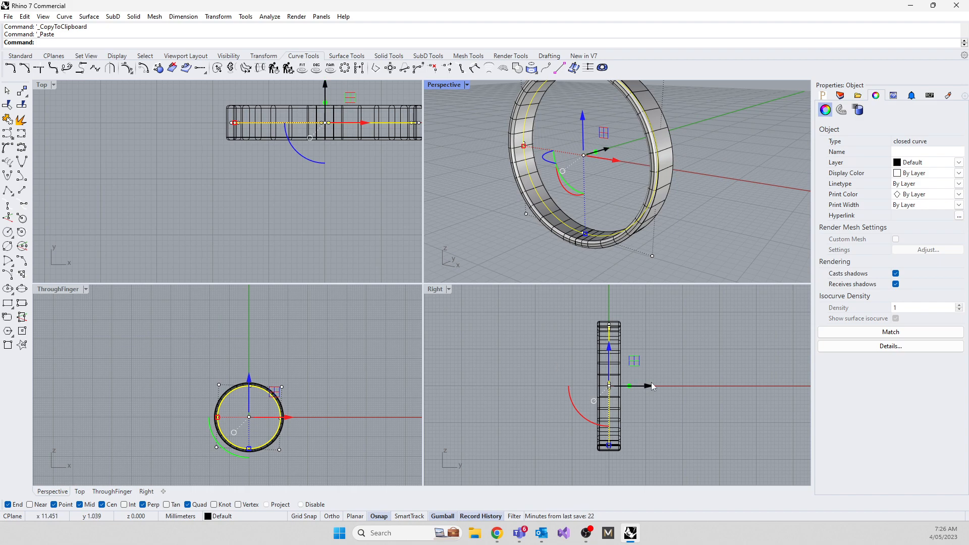
pyautogui.moveTo(652, 386); pyautogui.dragTo(703, 384)
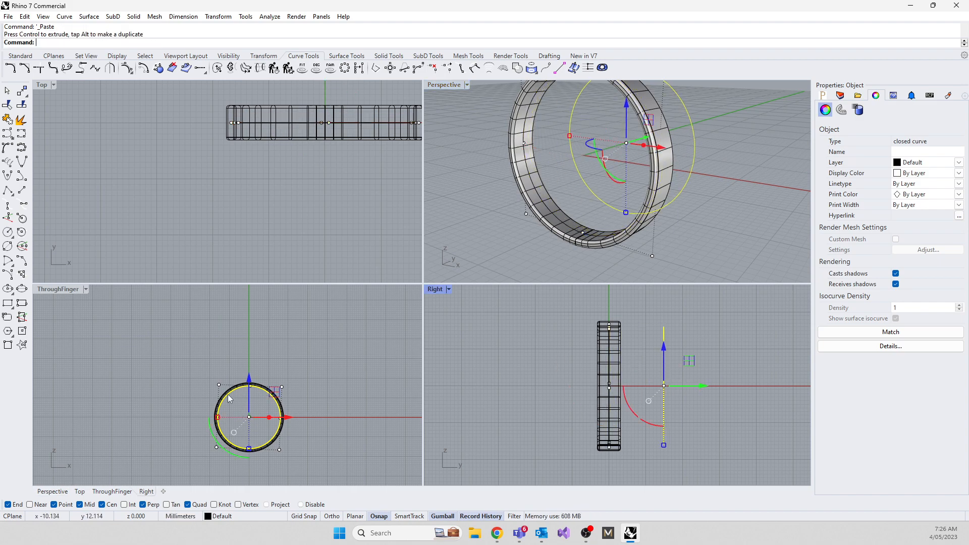
# Step: Scale the duplicated circle down uniformly about its centre to roughly two-thirds of its size
pyautogui.keyDown('shift'); pyautogui.moveTo(218, 417); pyautogui.dragTo(228, 418); pyautogui.keyUp('shift')
pyautogui.click(265, 424)
pyautogui.moveTo(559, 414); pyautogui.dragTo(517, 432, button='right')
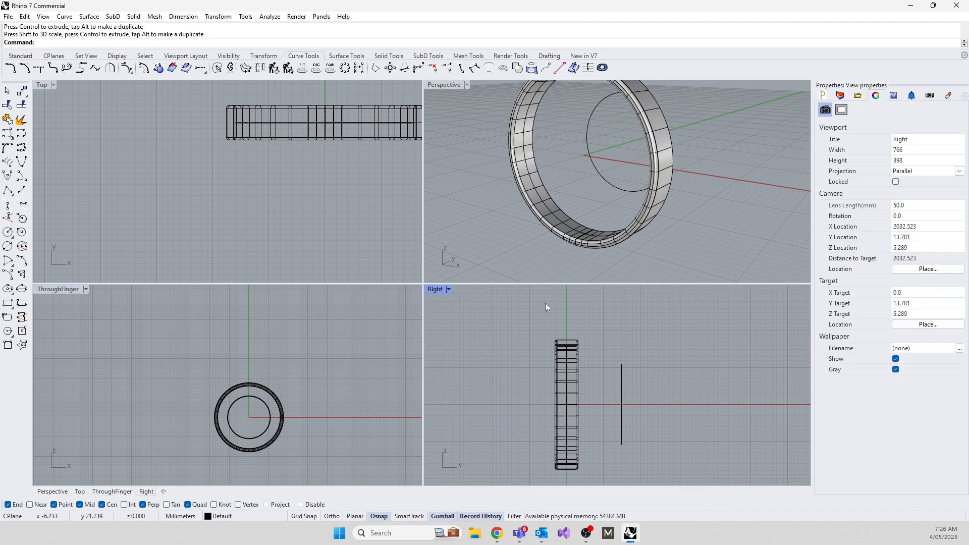
pyautogui.moveTo(547, 262); pyautogui.dragTo(615, 182, button='right')
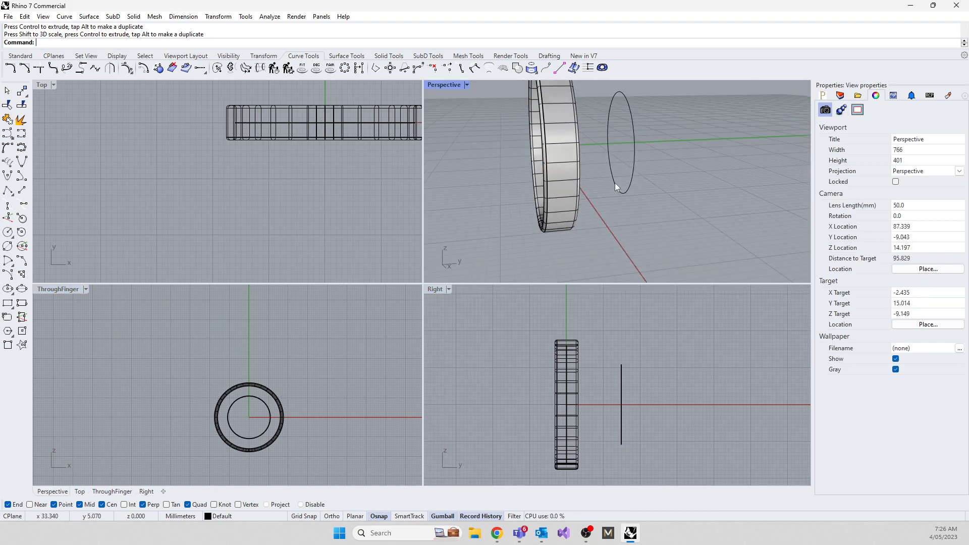
pyautogui.moveTo(526, 202); pyautogui.dragTo(544, 228, button='right')
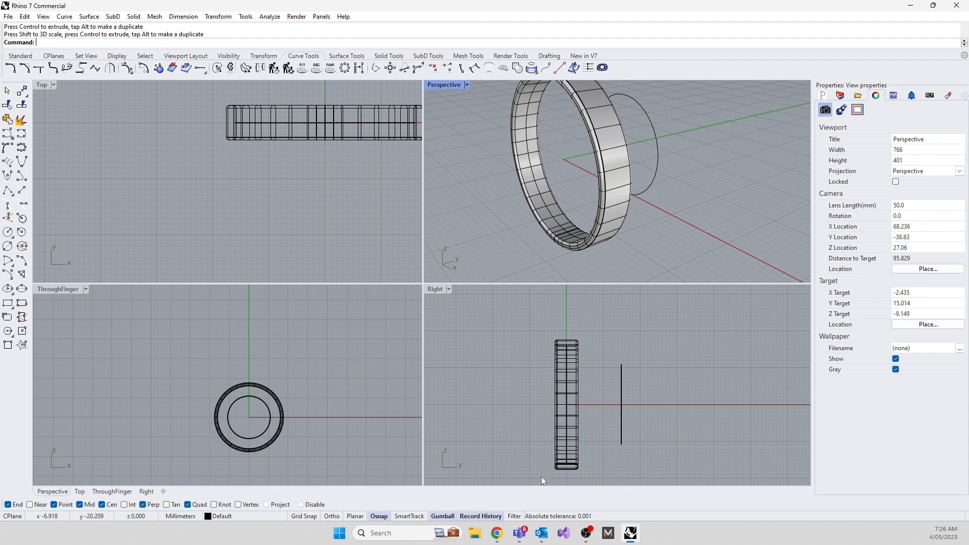
# Step: Copy the ring's profile curve from the midpoint of its inner edge to the bottom of the smaller circle
pyautogui.moveTo(541, 461); pyautogui.dragTo(584, 473)
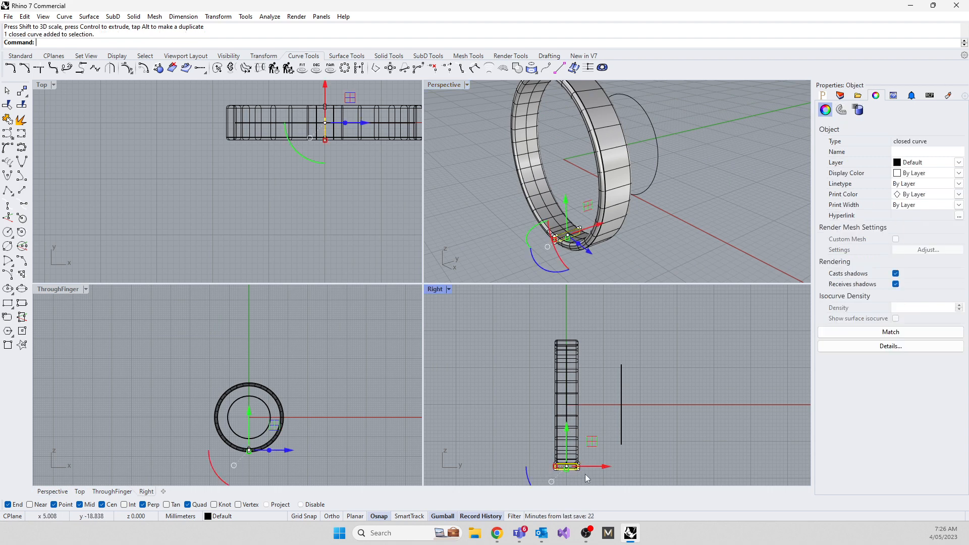
pyautogui.write('copy')
pyautogui.press('Return')
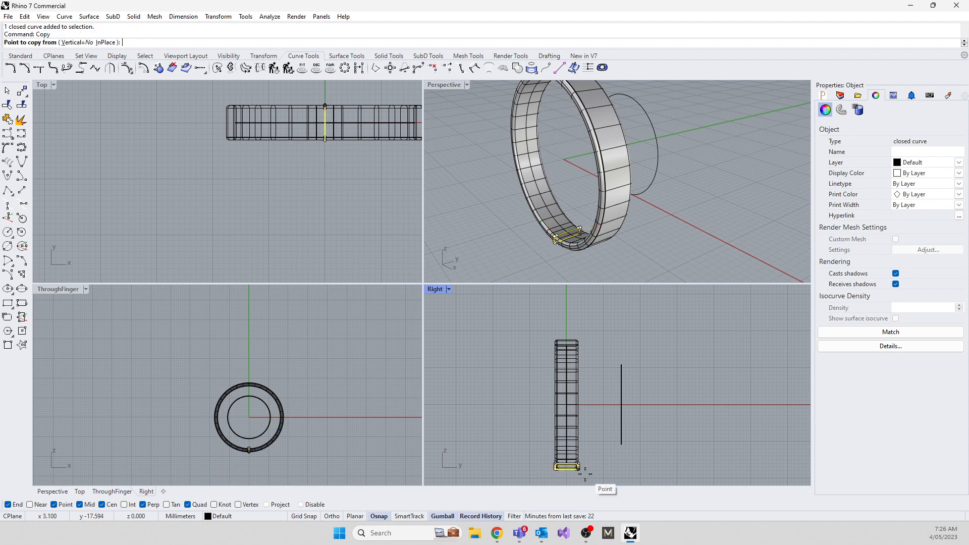
pyautogui.scroll(3, 586, 474)
pyautogui.scroll(5, 562, 479)
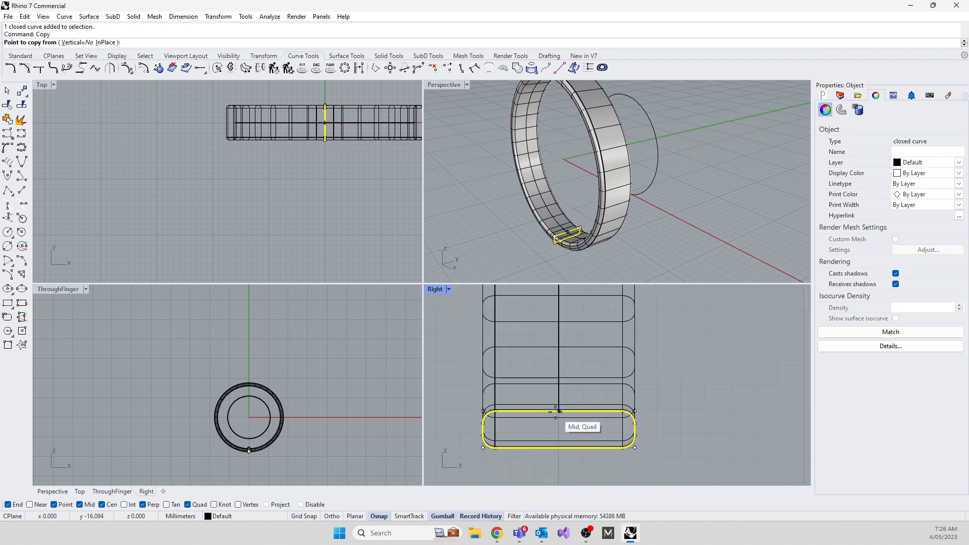
pyautogui.scroll(6, 575, 232)
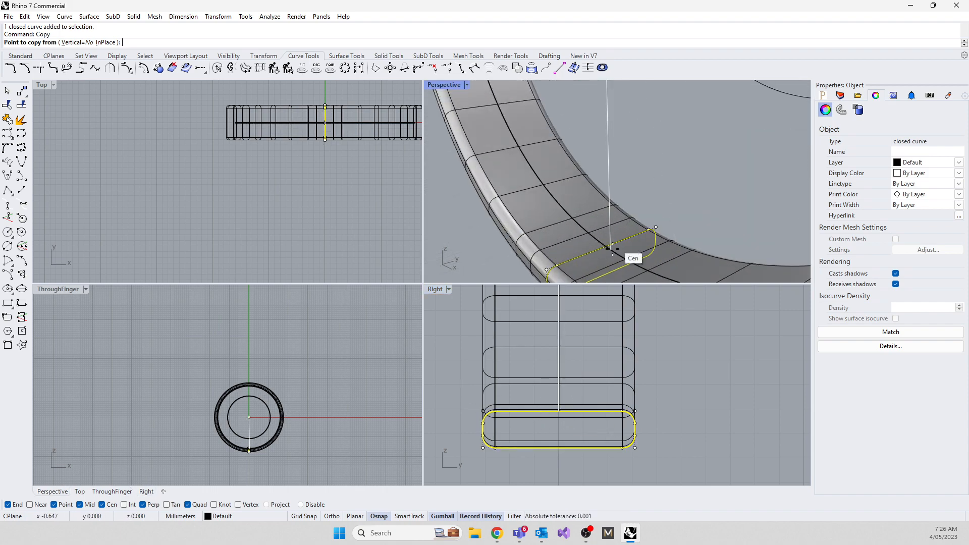
pyautogui.click(606, 246)
pyautogui.scroll(-5, 606, 246)
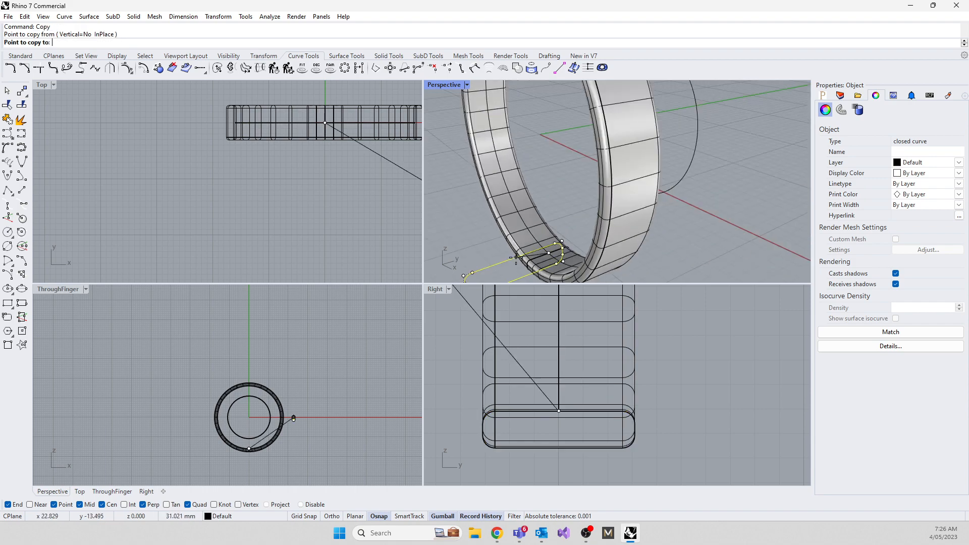
pyautogui.scroll(3, 555, 251)
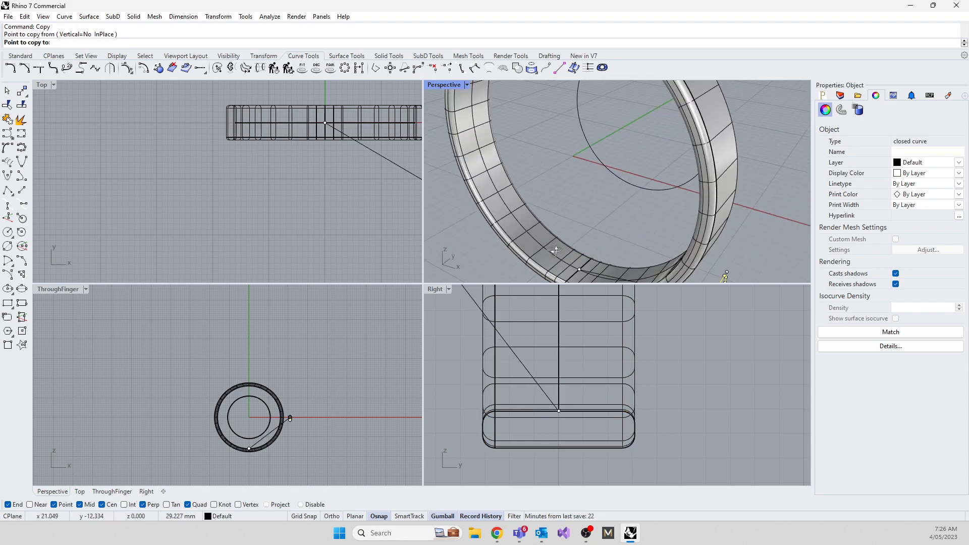
pyautogui.click(638, 187)
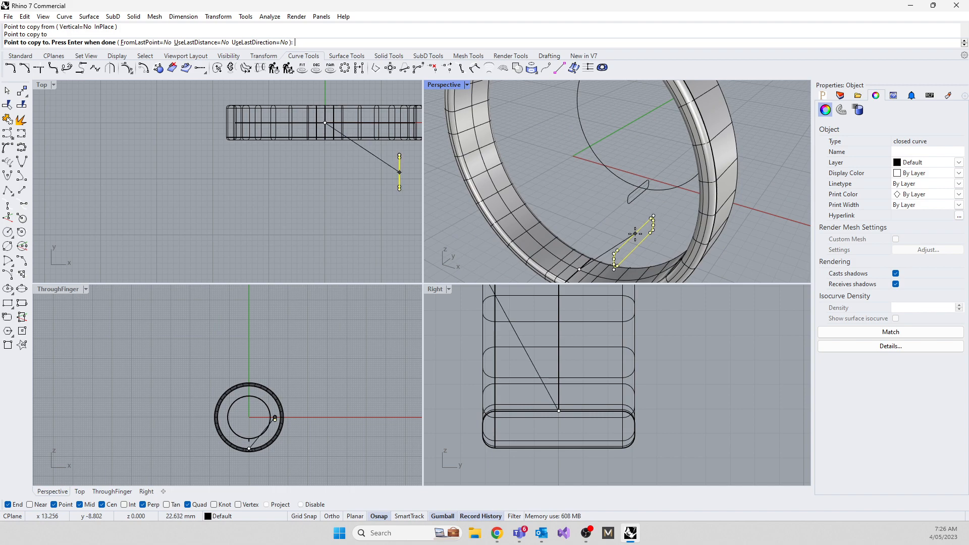
pyautogui.press('Return')
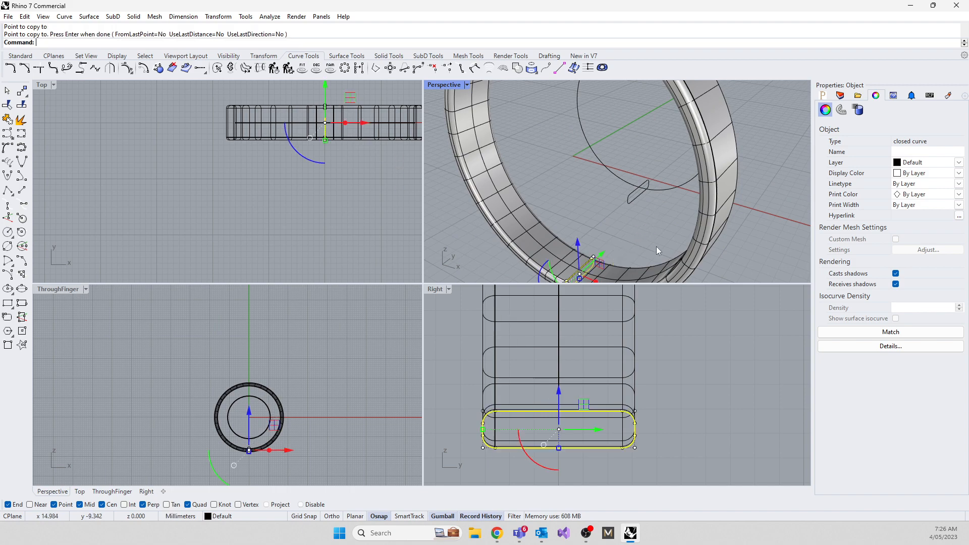
# Step: Delete the copied profile curve at the bottom of the smaller circle
pyautogui.moveTo(656, 246); pyautogui.dragTo(560, 187, button='right')
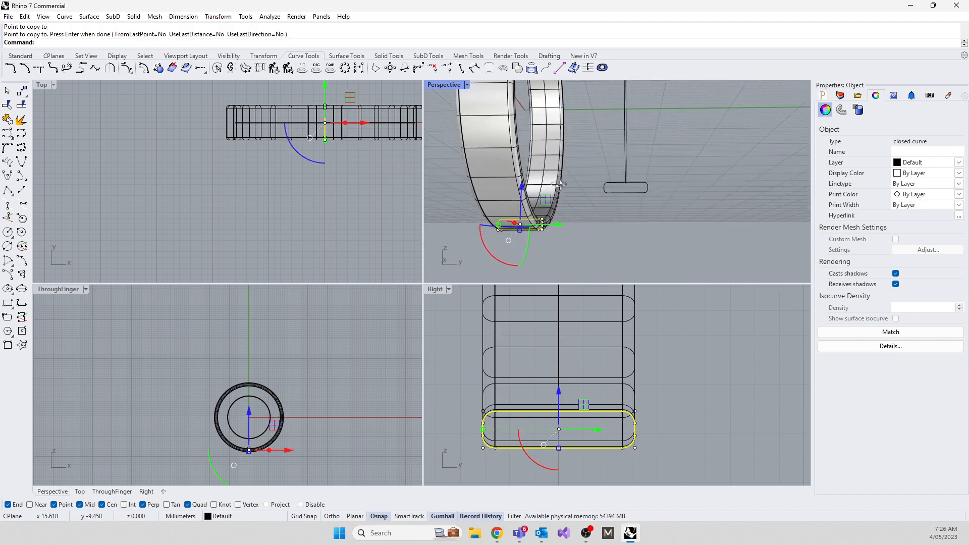
pyautogui.click(637, 195)
pyautogui.press('Delete')
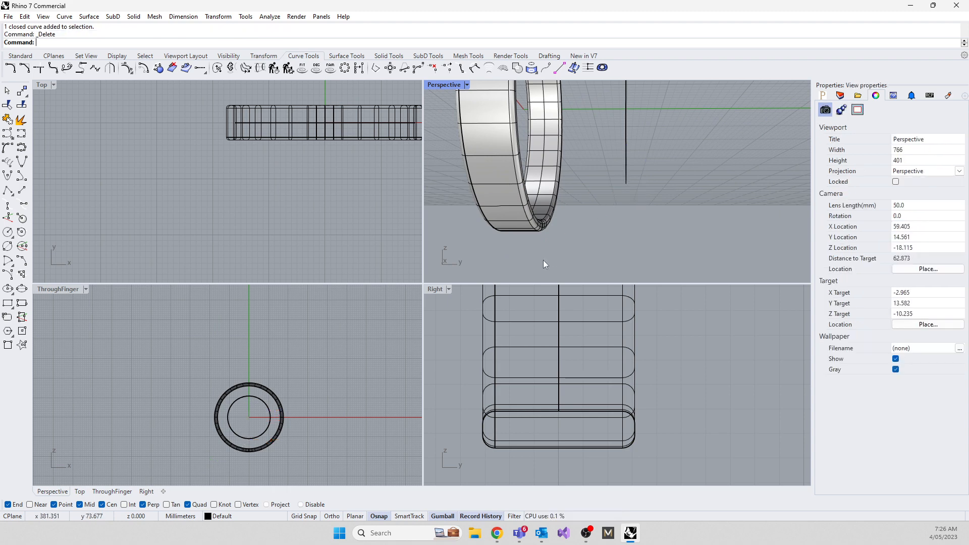
pyautogui.scroll(-5, 541, 399)
pyautogui.moveTo(511, 392); pyautogui.dragTo(581, 428)
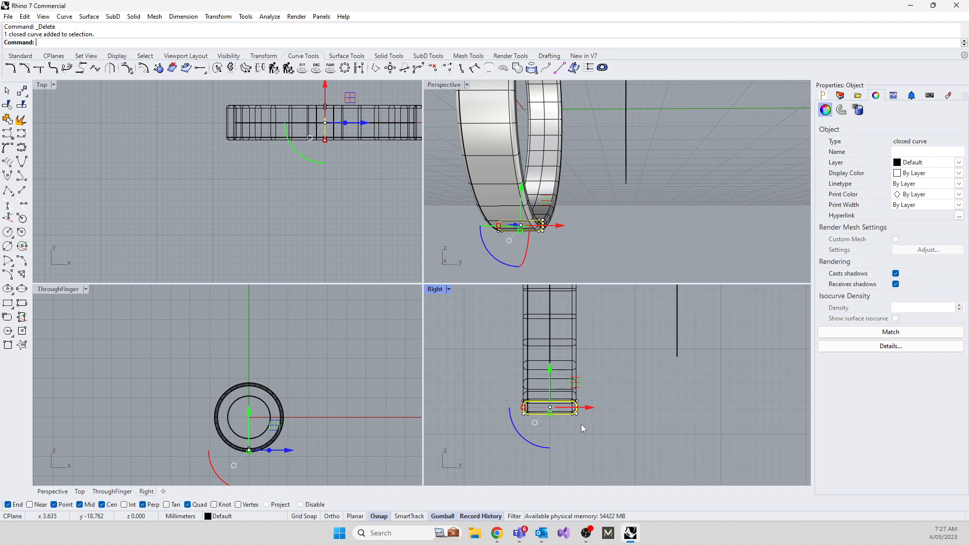
pyautogui.click(580, 428)
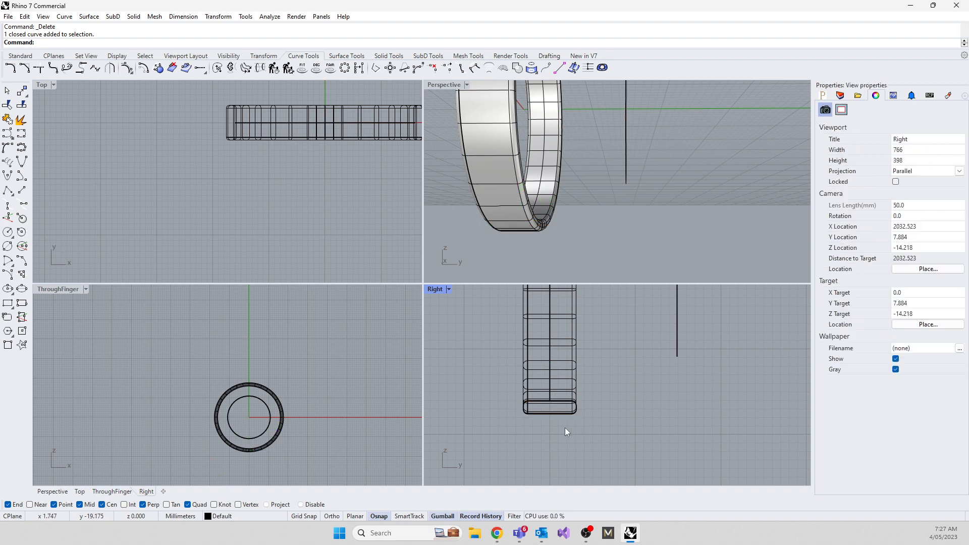
pyautogui.write('Copy')
pyautogui.press('Return')
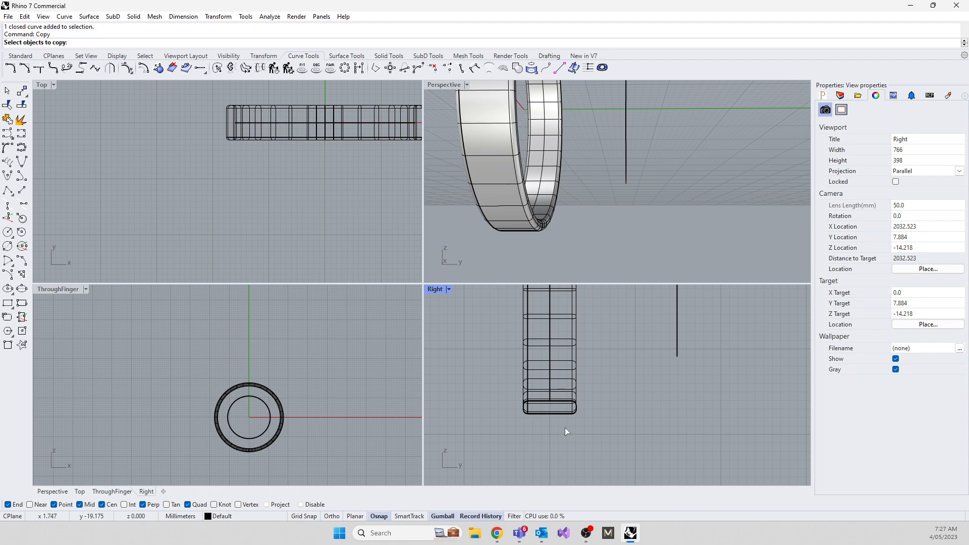
pyautogui.click(677, 339)
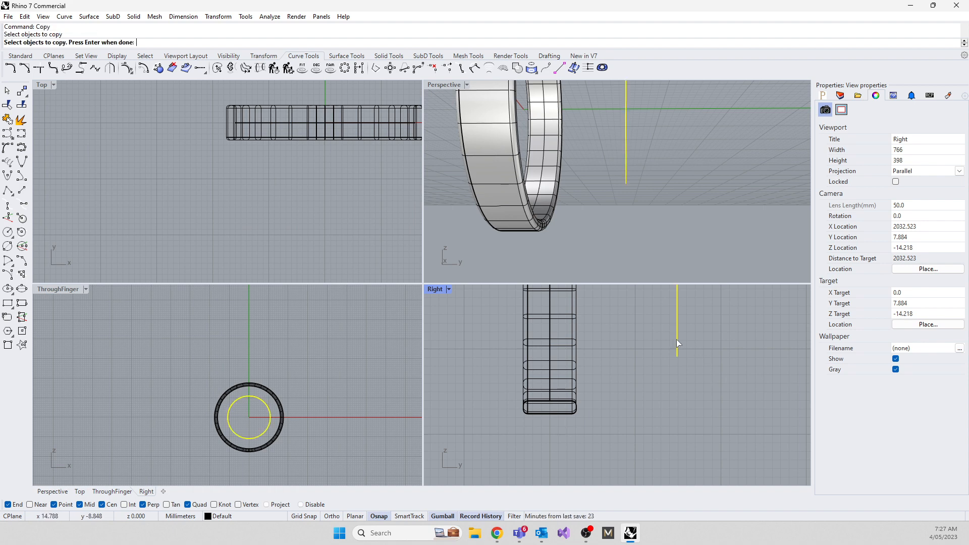
pyautogui.press('Escape')
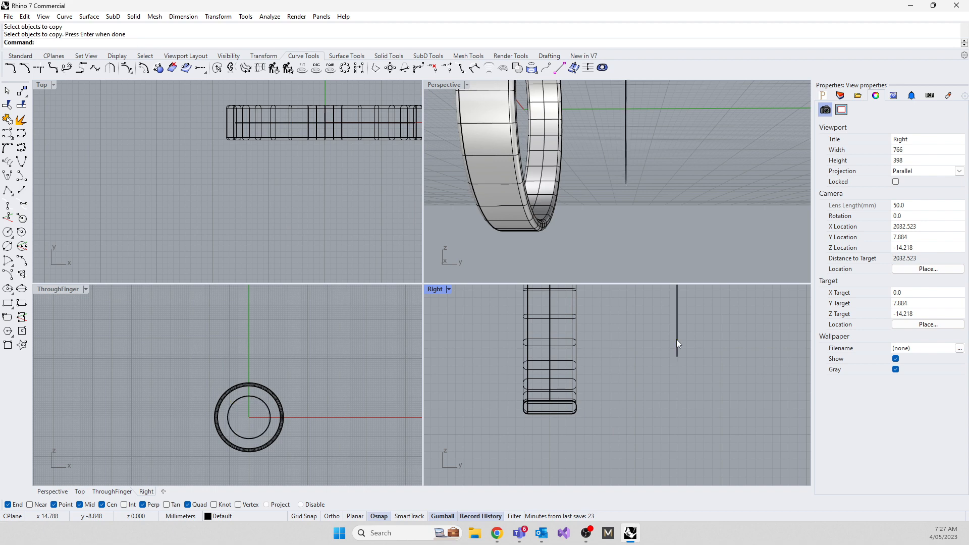
# Step: Copy the ring's profile curve from the midpoint of its inner edge to the bottom of the smaller circle
pyautogui.write('Copy')
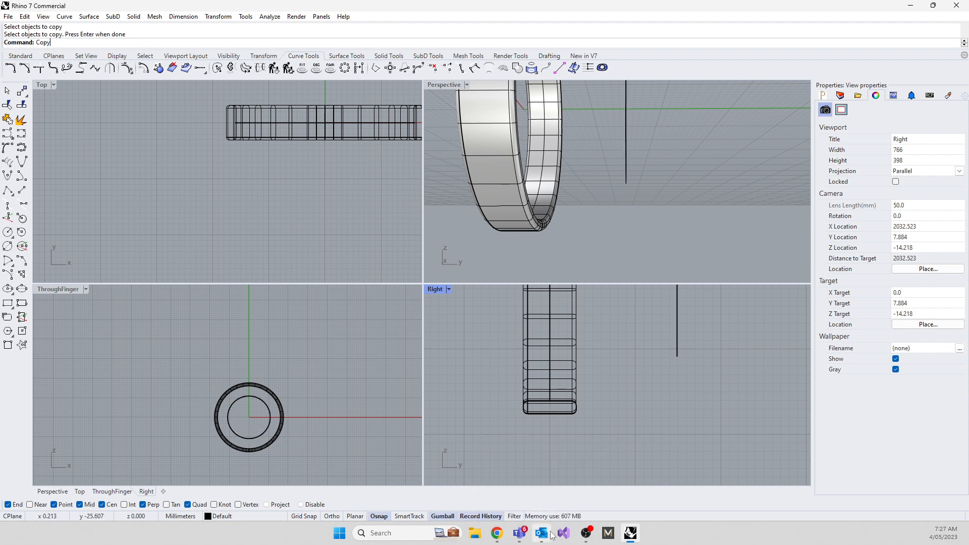
pyautogui.press('Return')
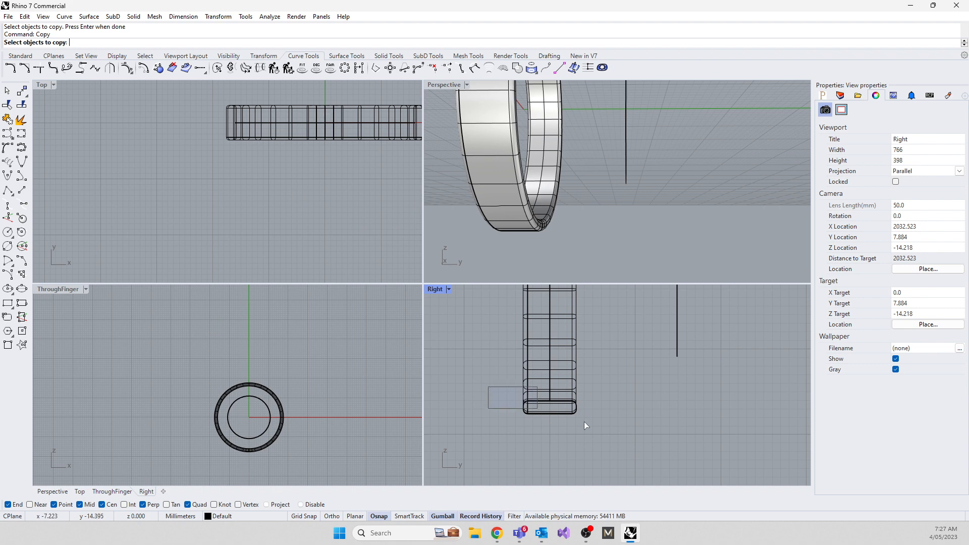
pyautogui.click(577, 409)
pyautogui.moveTo(580, 212); pyautogui.dragTo(526, 156, button='right')
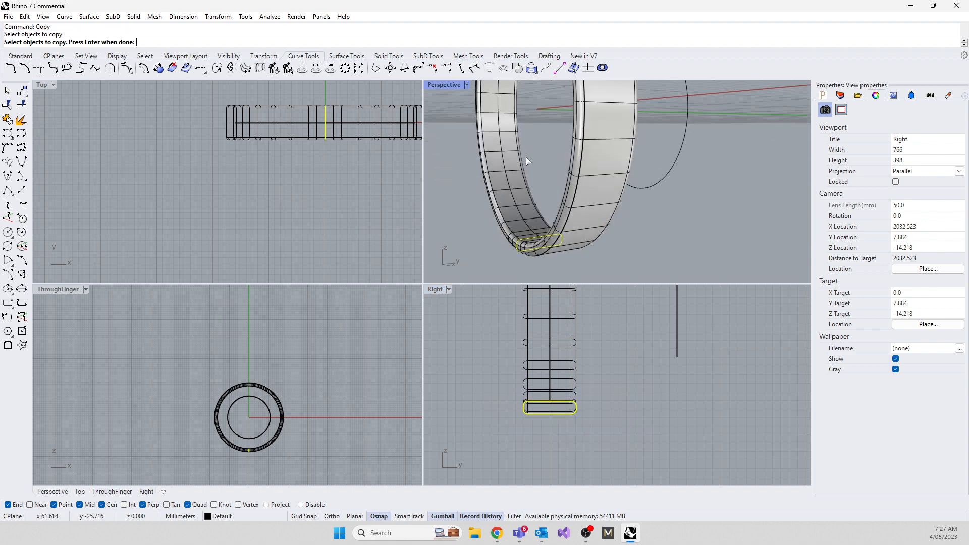
pyautogui.rightClick(98, 252)
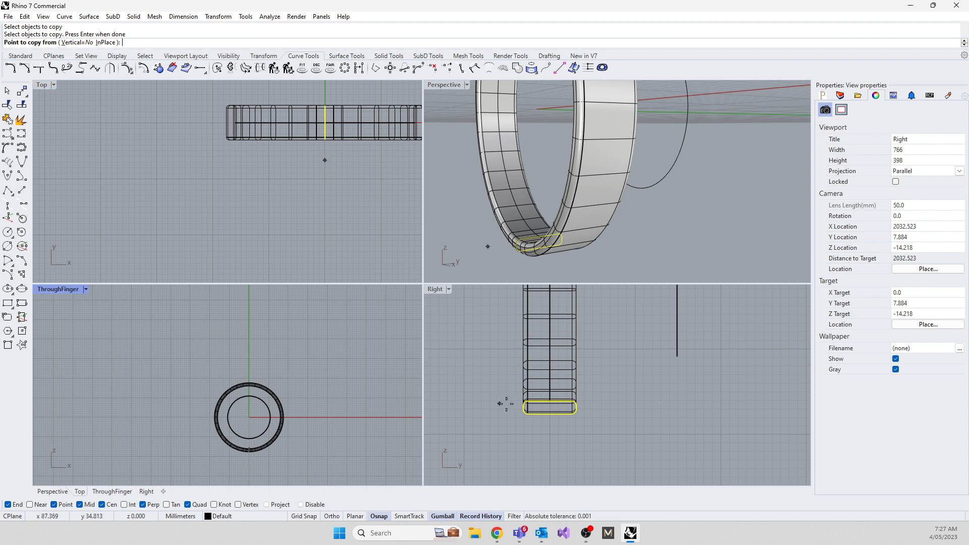
pyautogui.click(550, 401)
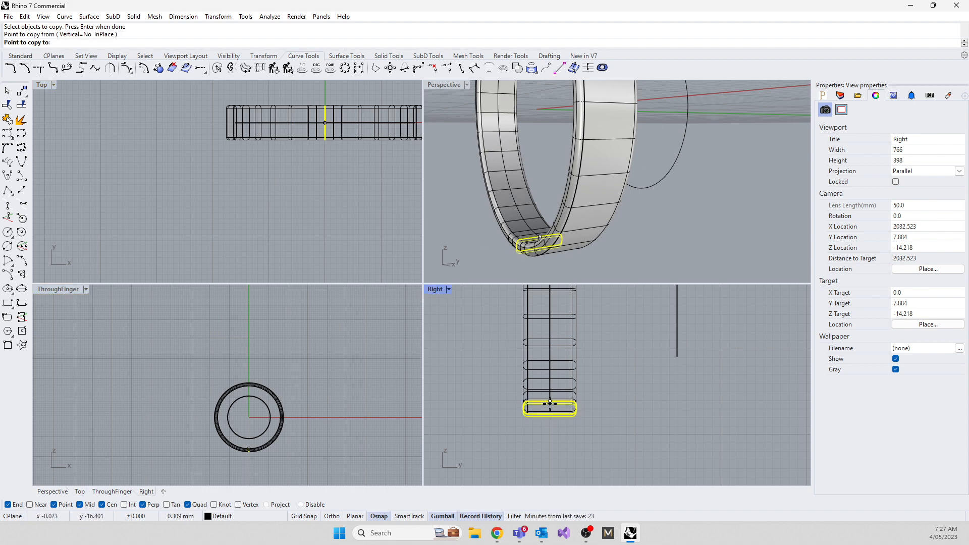
pyautogui.click(678, 357)
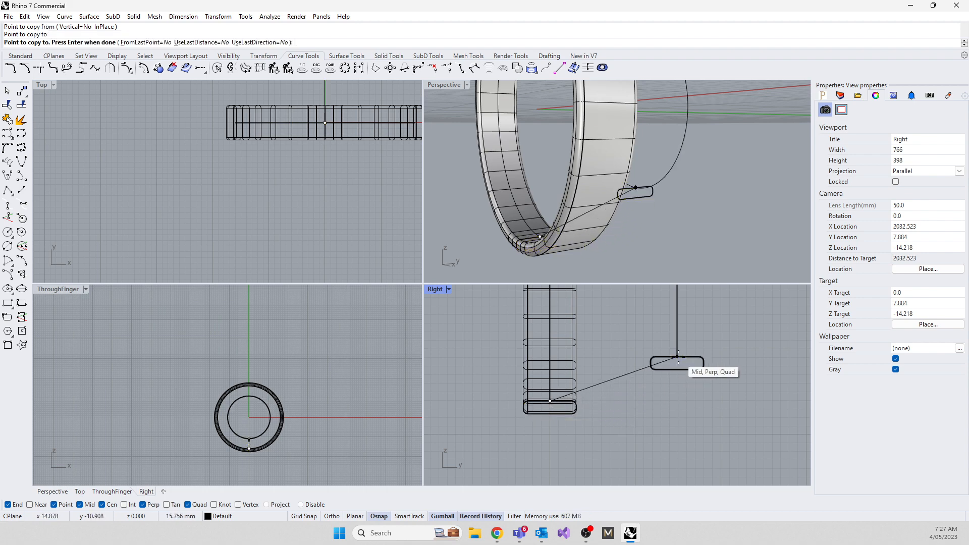
# Step: Place further copies of the profile curve at the top of the smaller circle and near the top of the ring
pyautogui.scroll(-3, 653, 430)
pyautogui.scroll(-1, 653, 430)
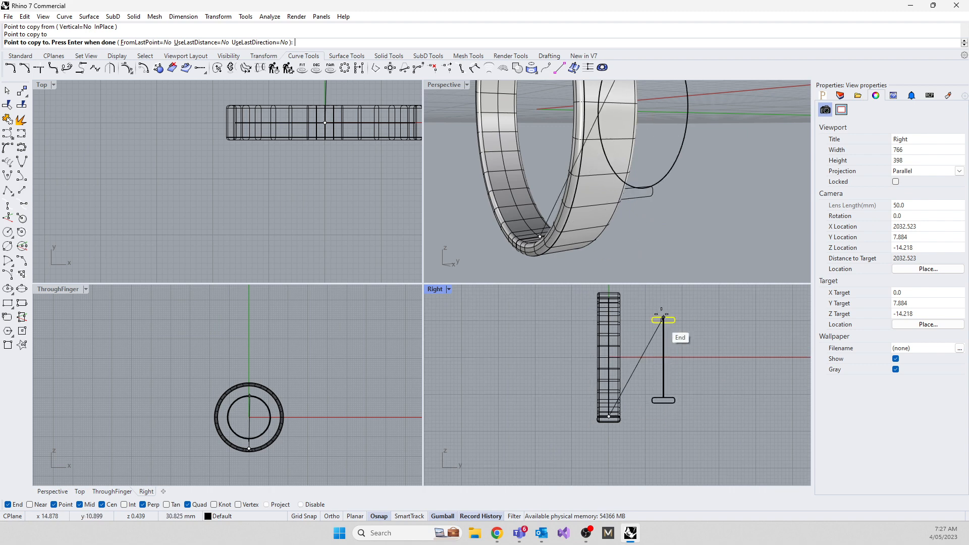
pyautogui.click(663, 320)
pyautogui.click(608, 300)
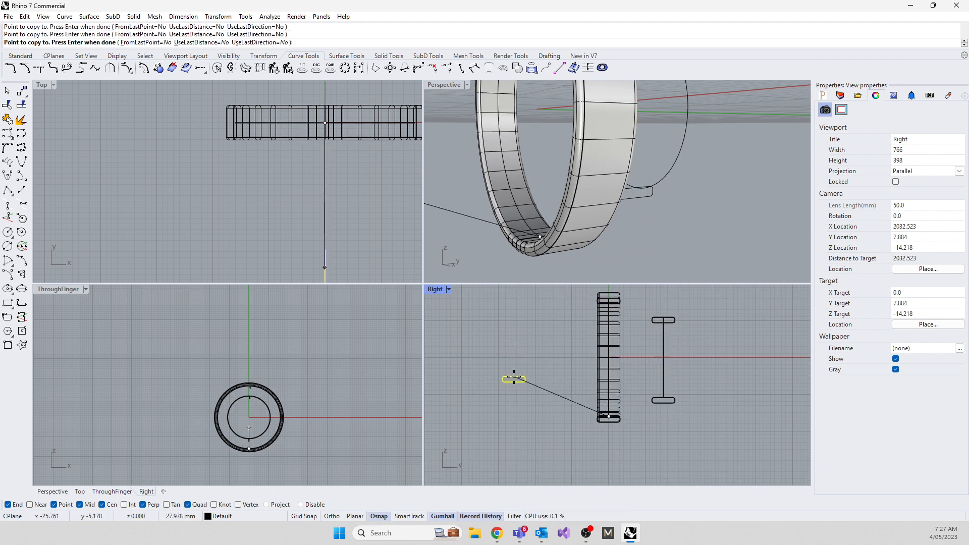
# Step: End the copy operation and undo all the profile copies it placed
pyautogui.hotkey('ctrl', 'z')
pyautogui.press('Return')
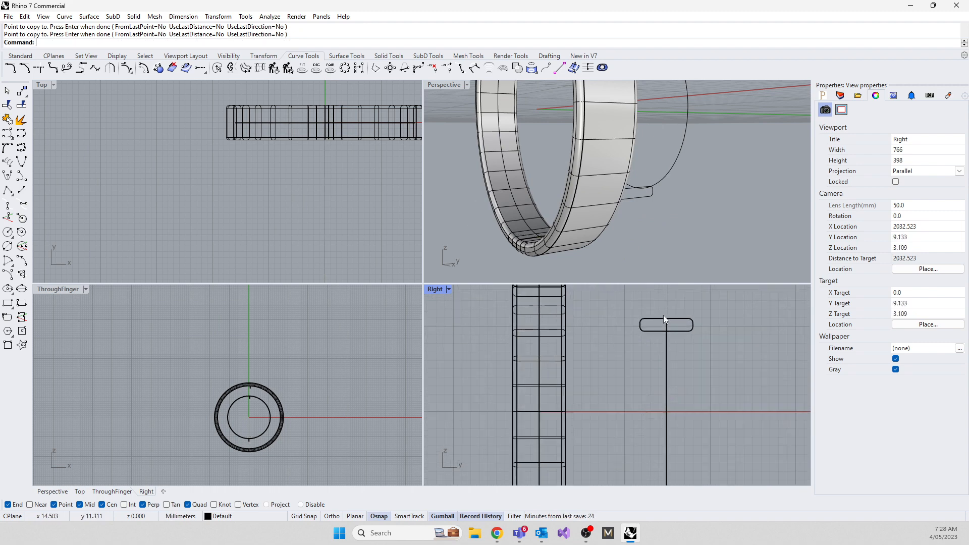
pyautogui.hotkey('ctrl', 'z')
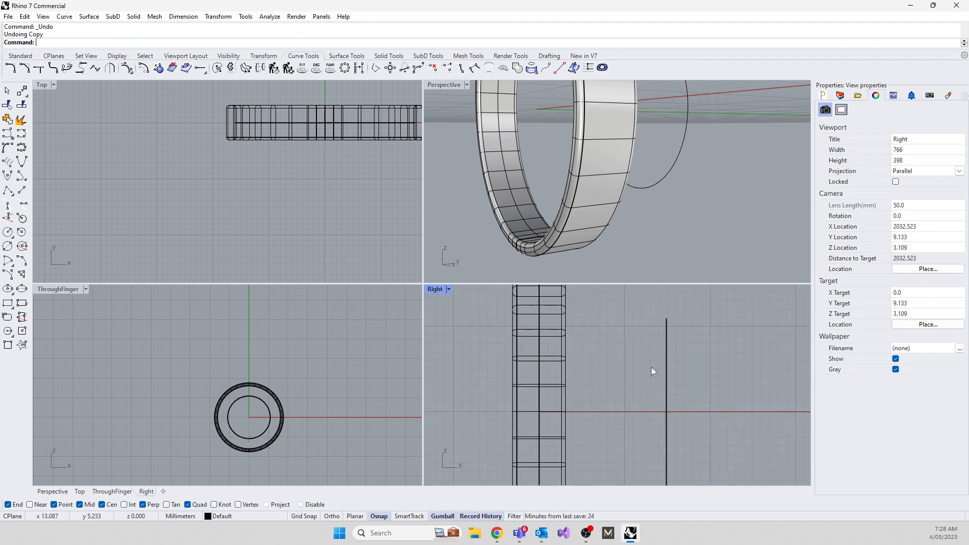
# Step: Copy the profile curve at the ring's base from its inner edge midpoint to the bottom of the smaller circle
pyautogui.scroll(-12, 645, 342)
pyautogui.scroll(8, 619, 404)
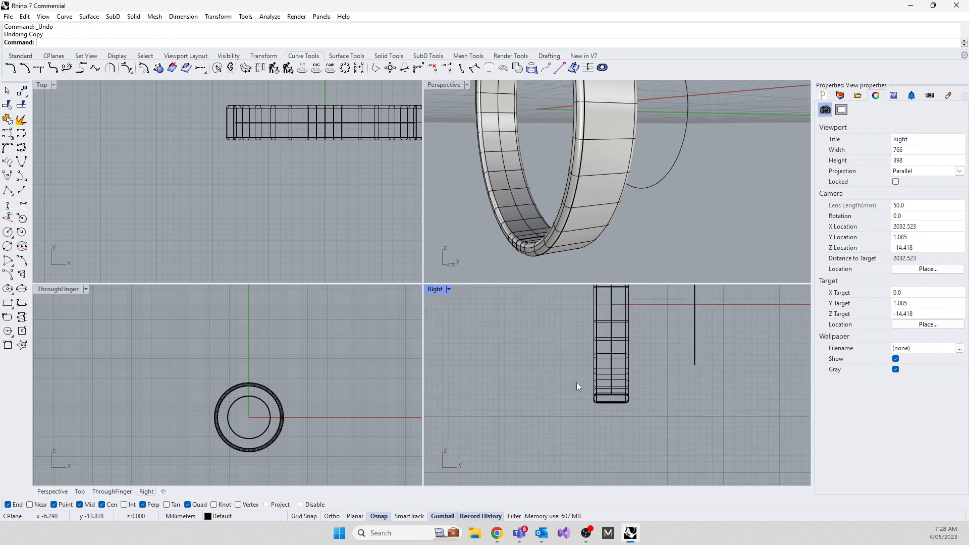
pyautogui.moveTo(577, 384); pyautogui.dragTo(641, 429)
pyautogui.write('copy')
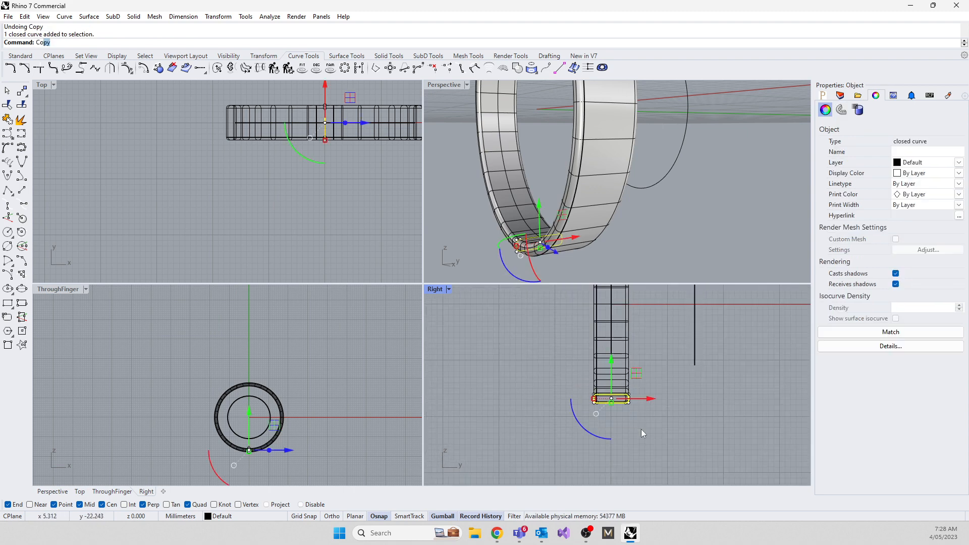
pyautogui.press('Return')
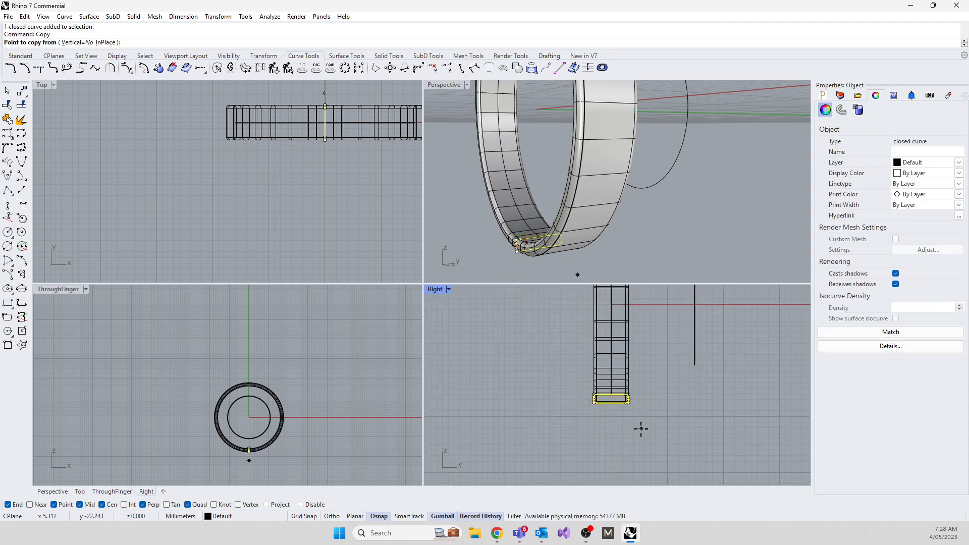
pyautogui.click(612, 394)
pyautogui.click(694, 365)
pyautogui.press('Return')
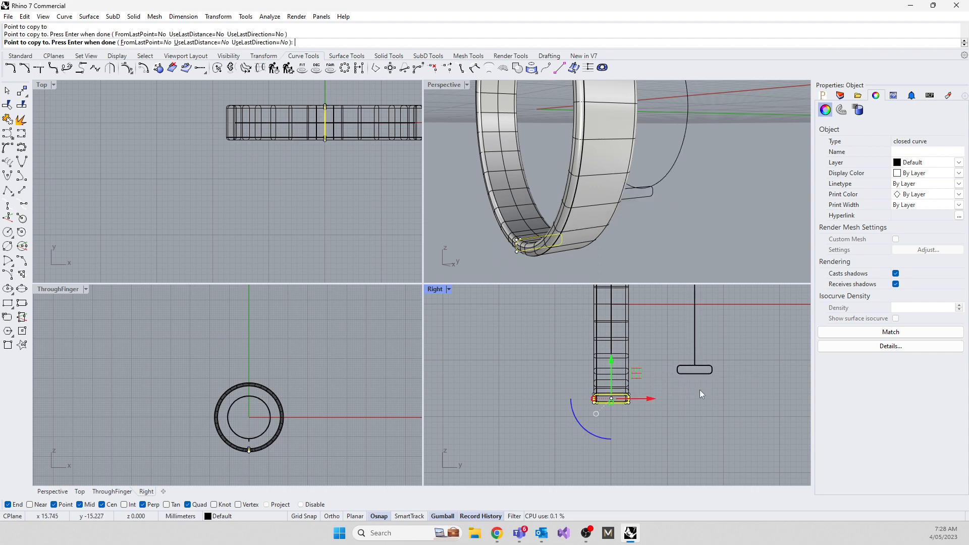
# Step: Copy the profile curve again, from its outer edge midpoint to the top of the smaller circle
pyautogui.press('Return')
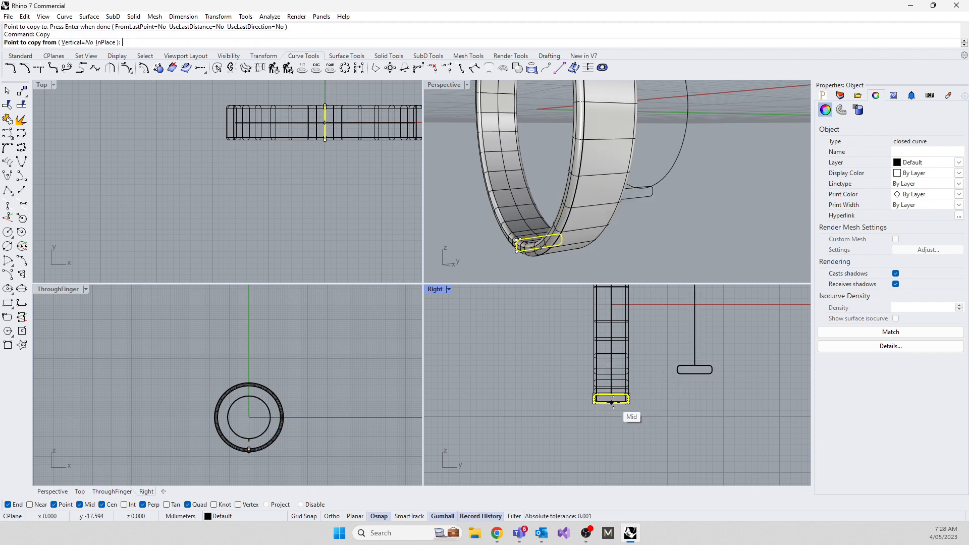
pyautogui.click(611, 399)
pyautogui.scroll(-3, 605, 421)
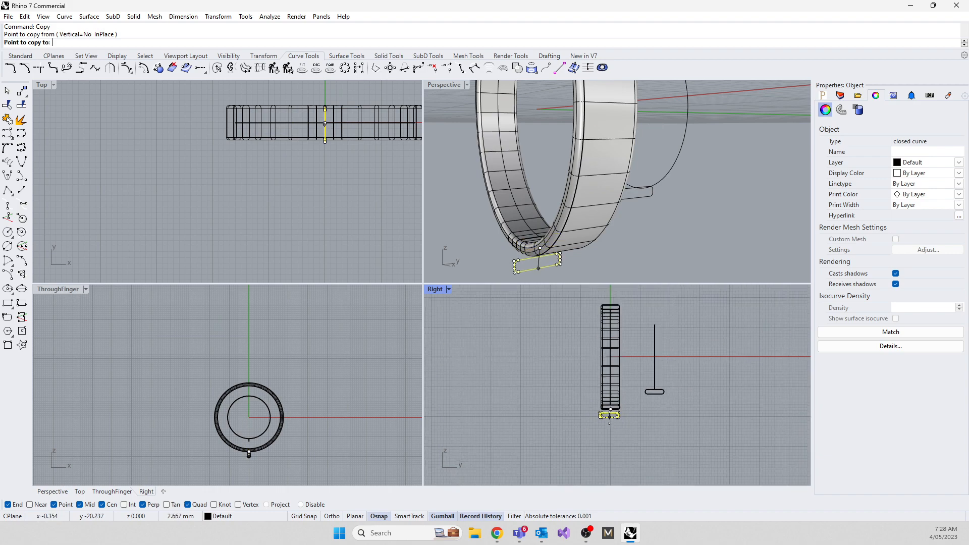
pyautogui.click(655, 322)
pyautogui.press('Return')
pyautogui.moveTo(630, 220); pyautogui.dragTo(603, 214, button='right')
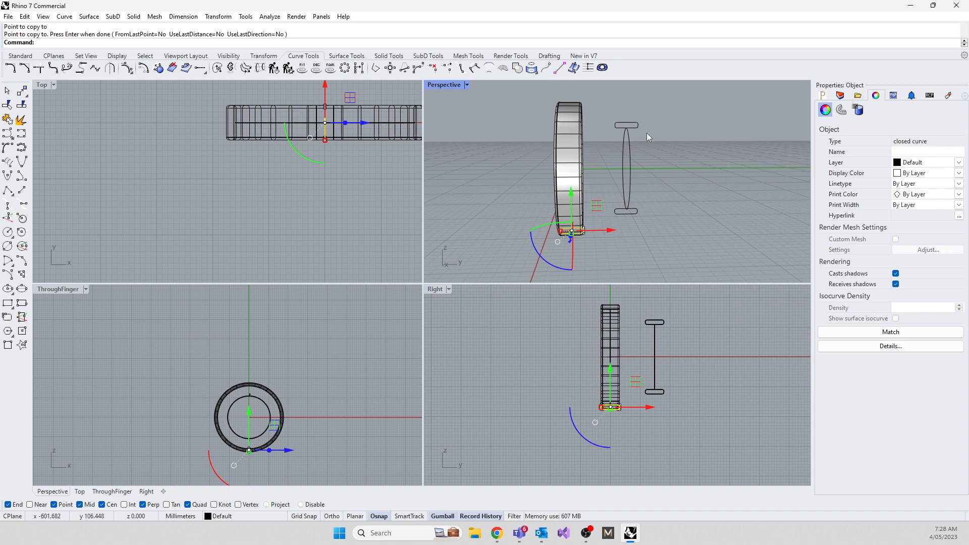
pyautogui.moveTo(647, 133); pyautogui.dragTo(670, 201, button='right')
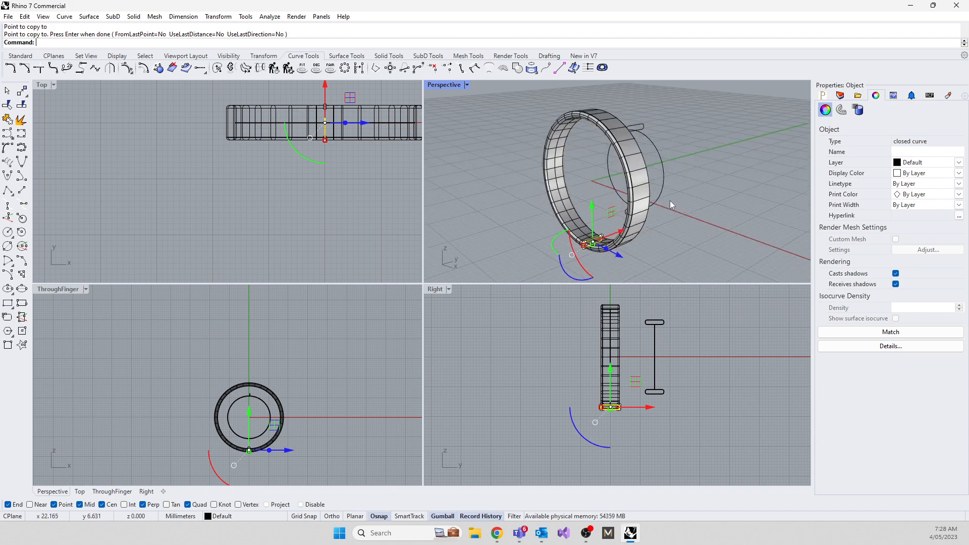
# Step: Delete the smaller circle together with the two profile copies at its top and bottom
pyautogui.click(510, 214)
pyautogui.moveTo(573, 389)
pyautogui.mouseDown()
pyautogui.moveTo(604, 411)
pyautogui.moveTo(578, 402)
pyautogui.mouseUp()
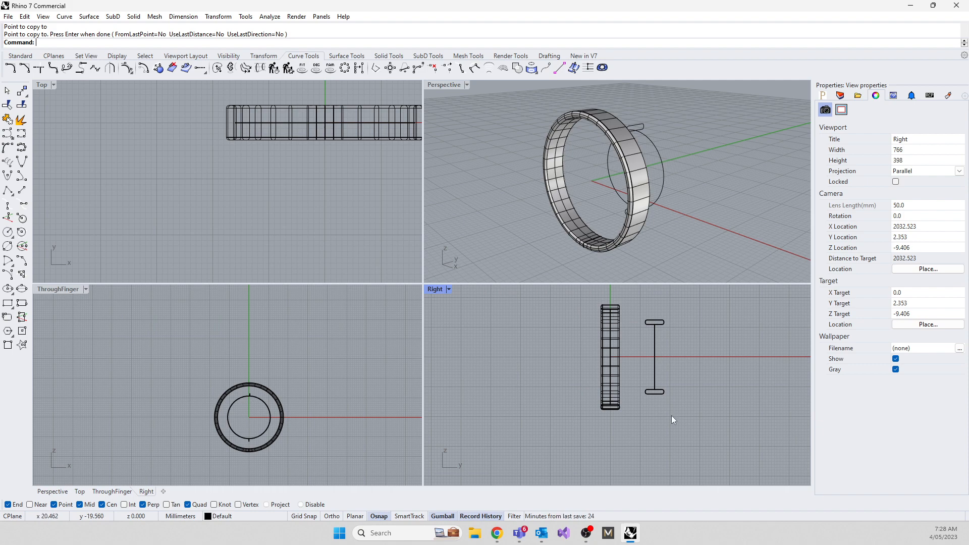
pyautogui.moveTo(671, 416); pyautogui.dragTo(643, 301)
pyautogui.press('Delete')
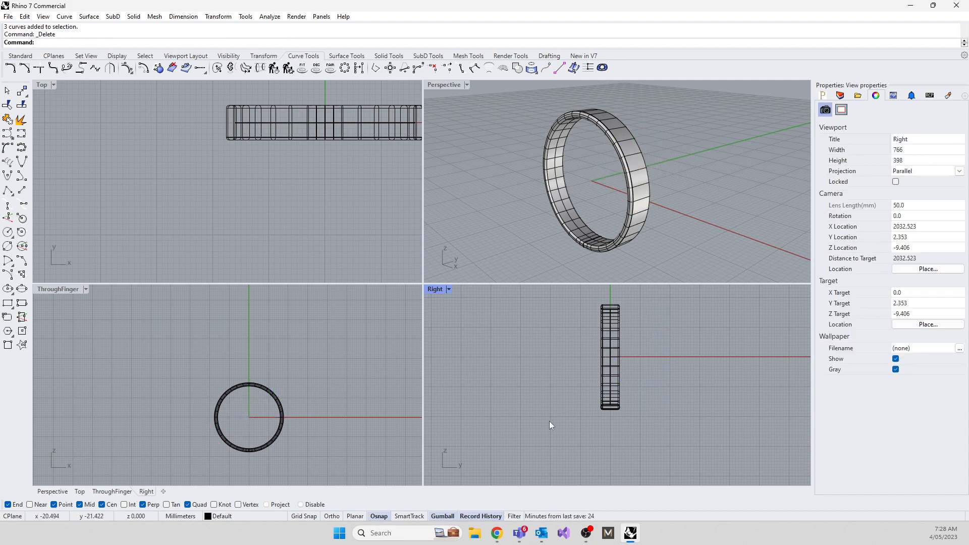
# Step: Copy the profile curve at the ring's base 5 mm sideways along the Y axis, using a base point picked in empty space
pyautogui.moveTo(587, 219)
pyautogui.mouseDown(button='right')
pyautogui.moveTo(587, 181)
pyautogui.moveTo(591, 218)
pyautogui.mouseUp(button='right')
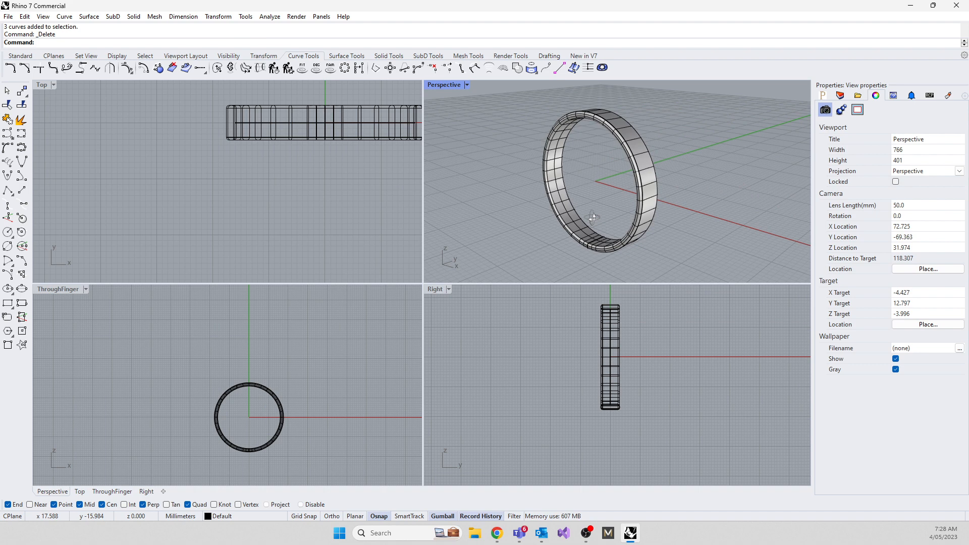
pyautogui.click(589, 245)
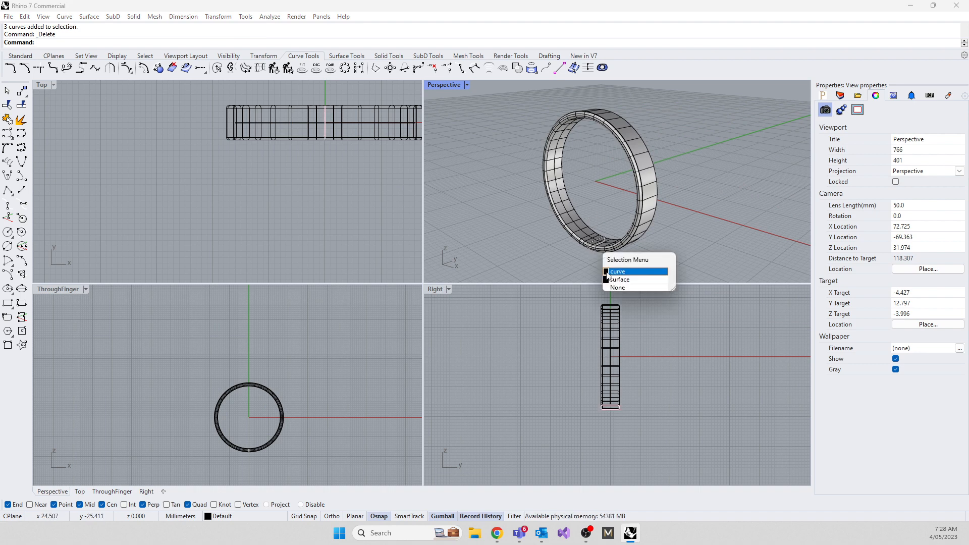
pyautogui.click(608, 273)
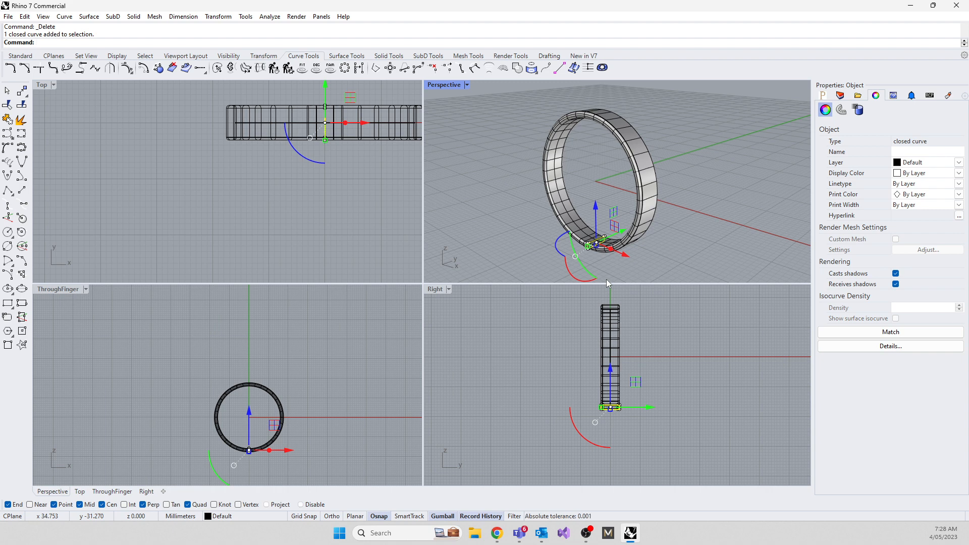
pyautogui.write('Copy')
pyautogui.press('Return')
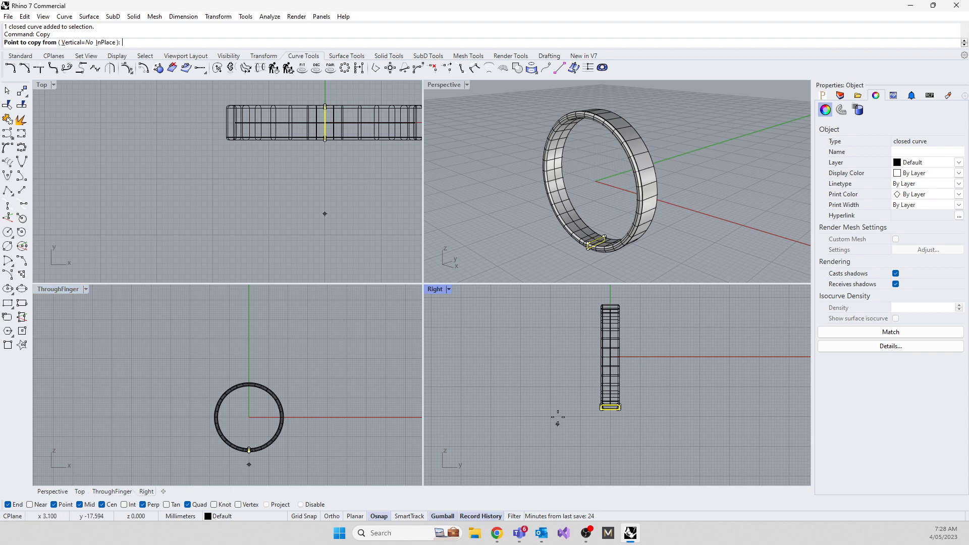
pyautogui.click(457, 320)
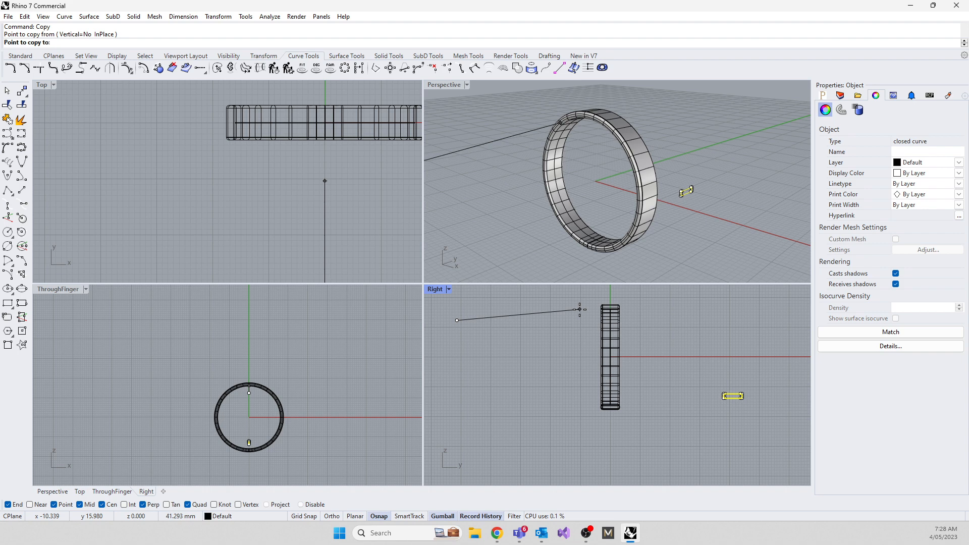
pyautogui.press('F8')
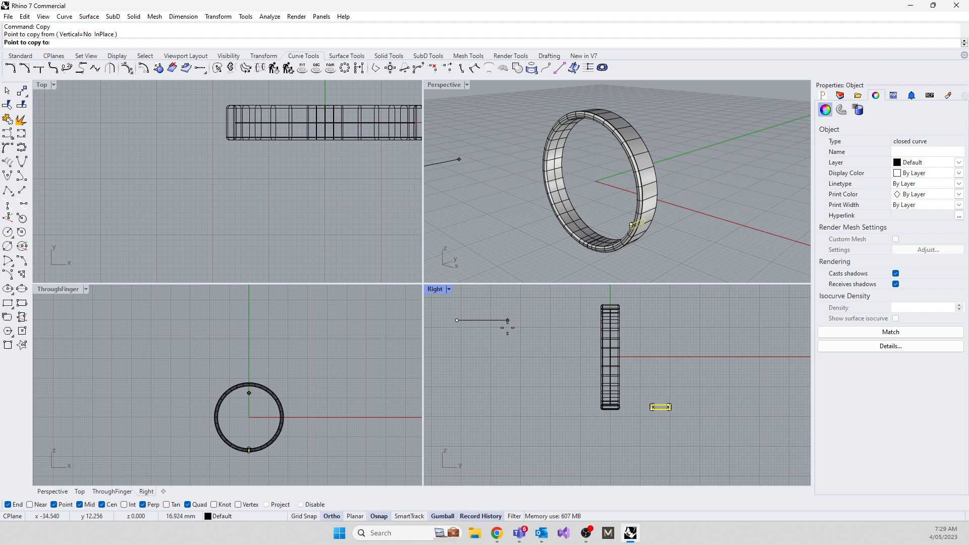
pyautogui.press('F8')
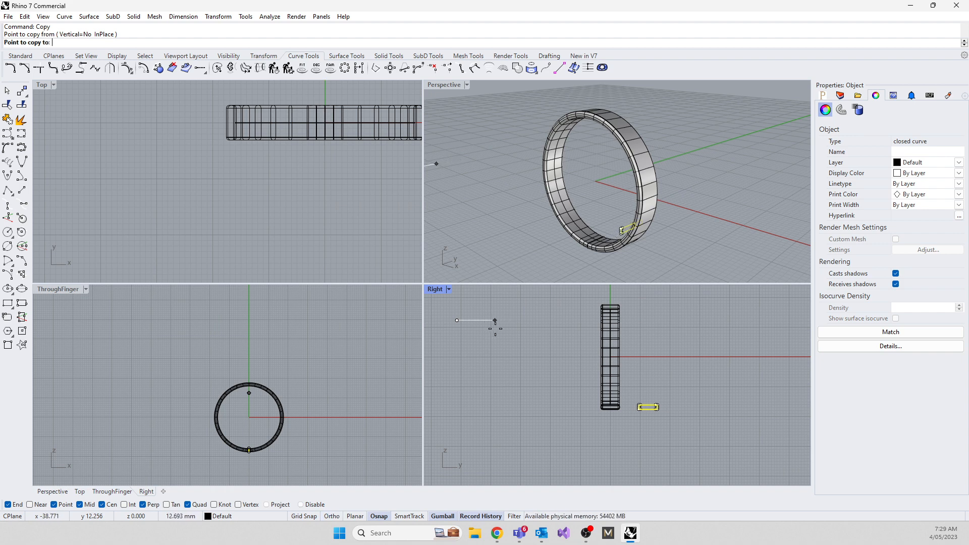
pyautogui.write('5')
pyautogui.press('Return')
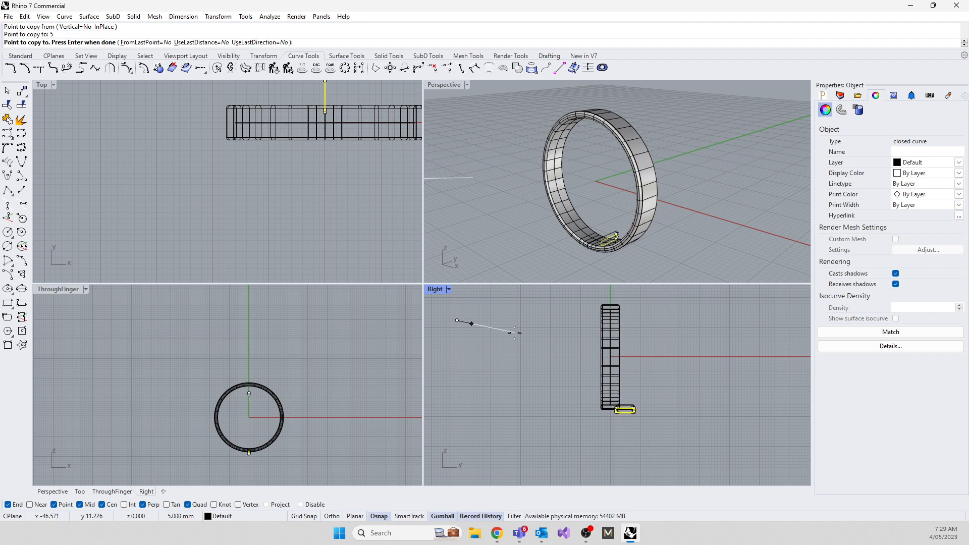
pyautogui.press('Return')
pyautogui.scroll(5, 580, 398)
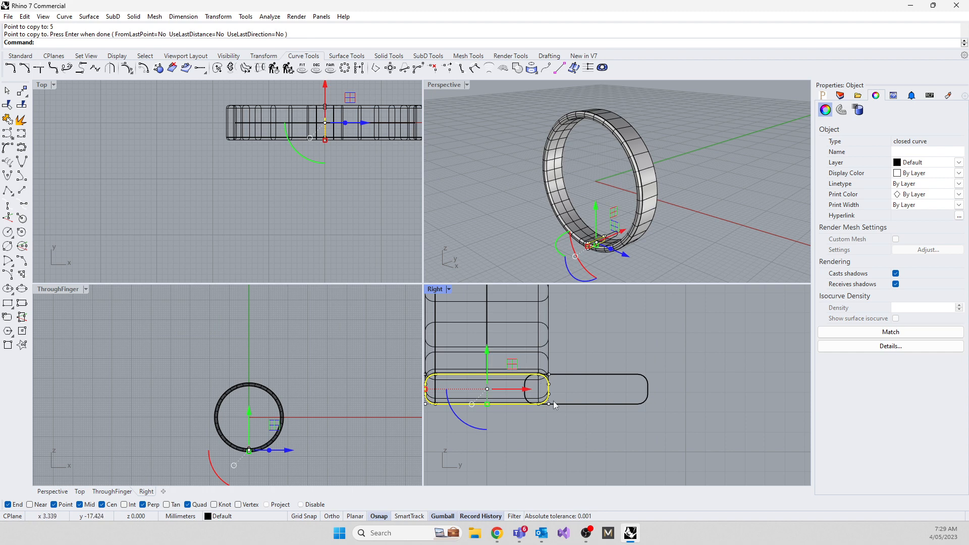
pyautogui.scroll(-3, 554, 405)
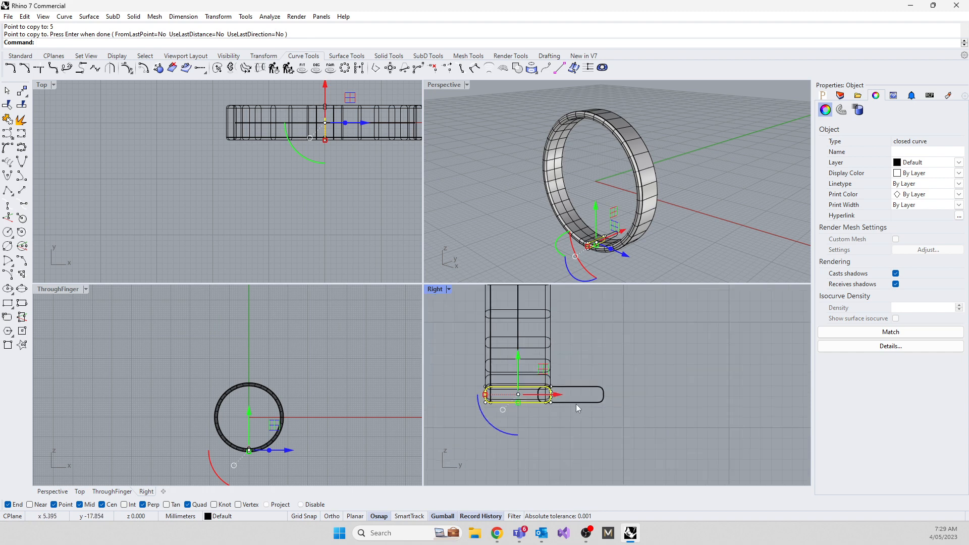
# Step: Move the copied profile curve about 6 mm further from the ring along the Y axis
pyautogui.click(575, 403)
pyautogui.moveTo(619, 397); pyautogui.dragTo(682, 397)
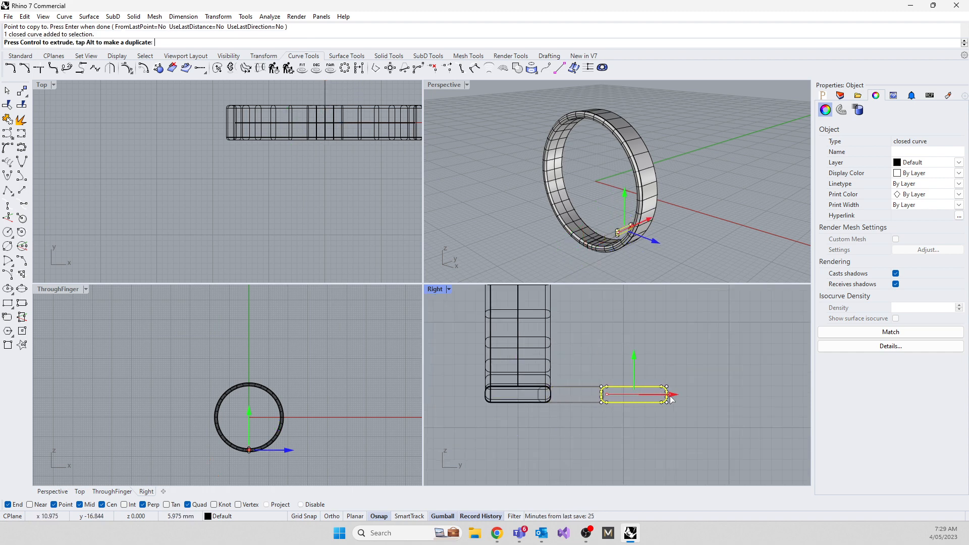
pyautogui.click(486, 286)
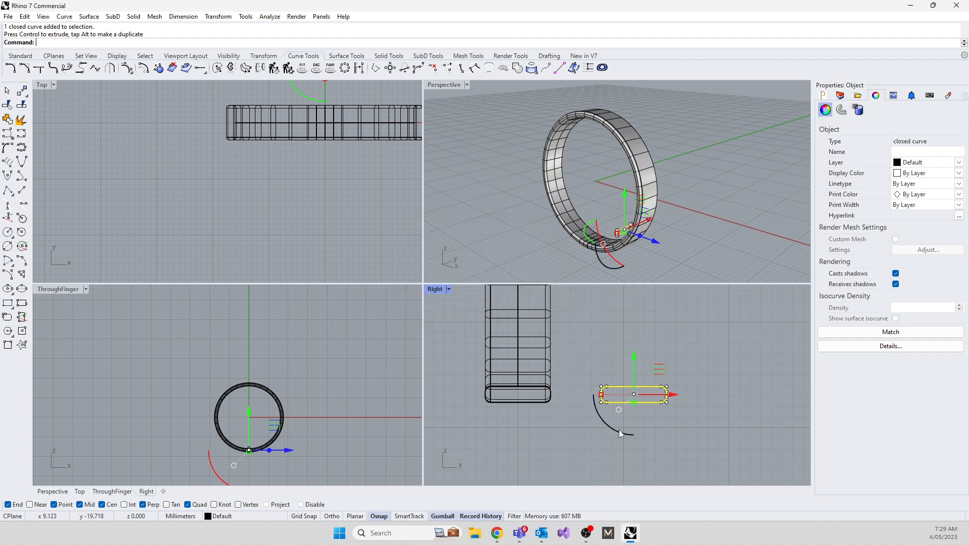
# Step: Revolve the moved profile copy 360° about an axis starting at the origin and running along the Y axis
pyautogui.scroll(-4, 618, 429)
pyautogui.write('revolve')
pyautogui.press('Return')
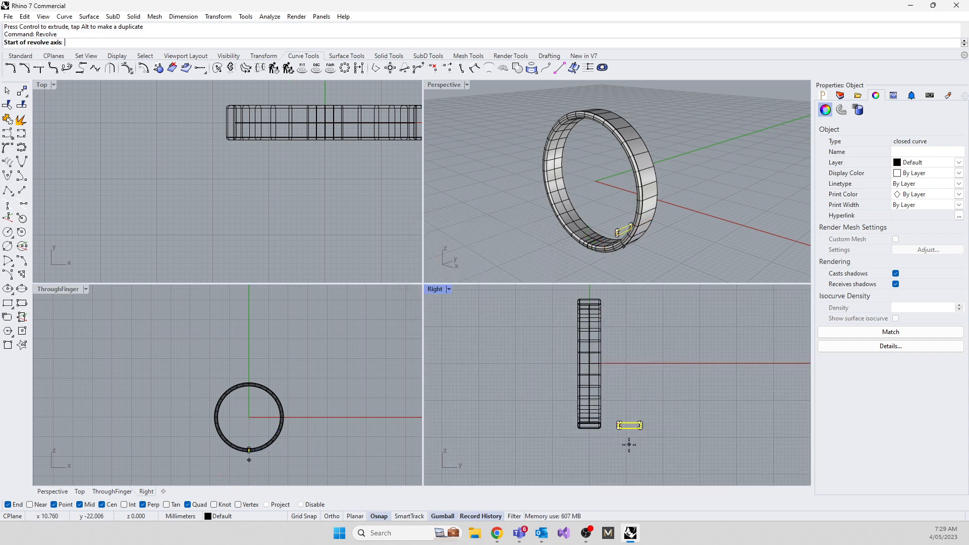
pyautogui.write('0')
pyautogui.press('Return')
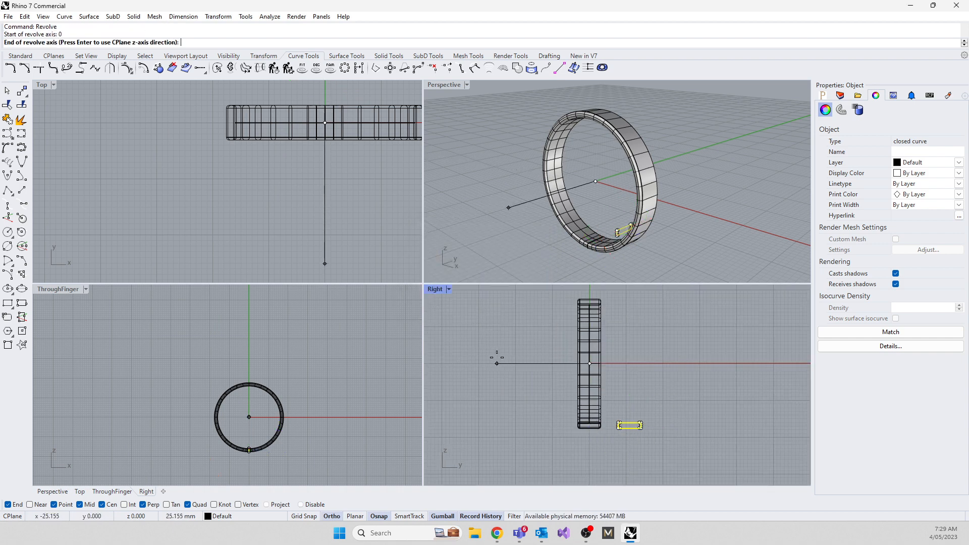
pyautogui.click(497, 360)
pyautogui.press('Return')
pyautogui.press('Return')
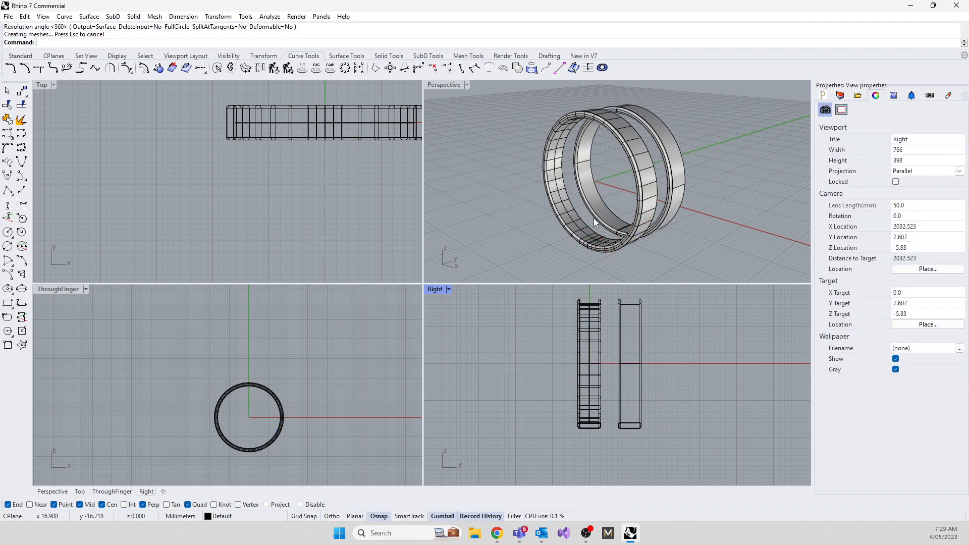
# Step: Delete the second revolved ring and the copied profile curve it was made from
pyautogui.scroll(5, 571, 173)
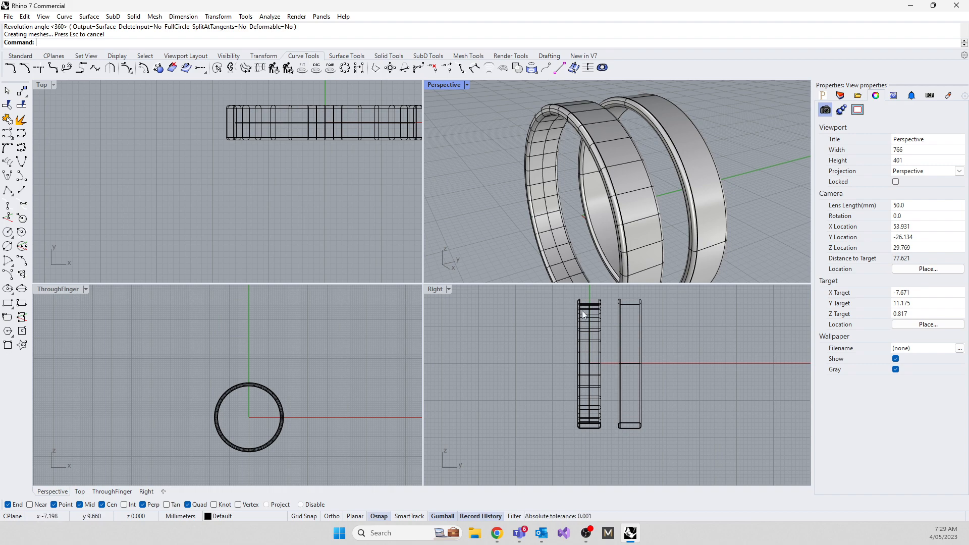
pyautogui.click(699, 190)
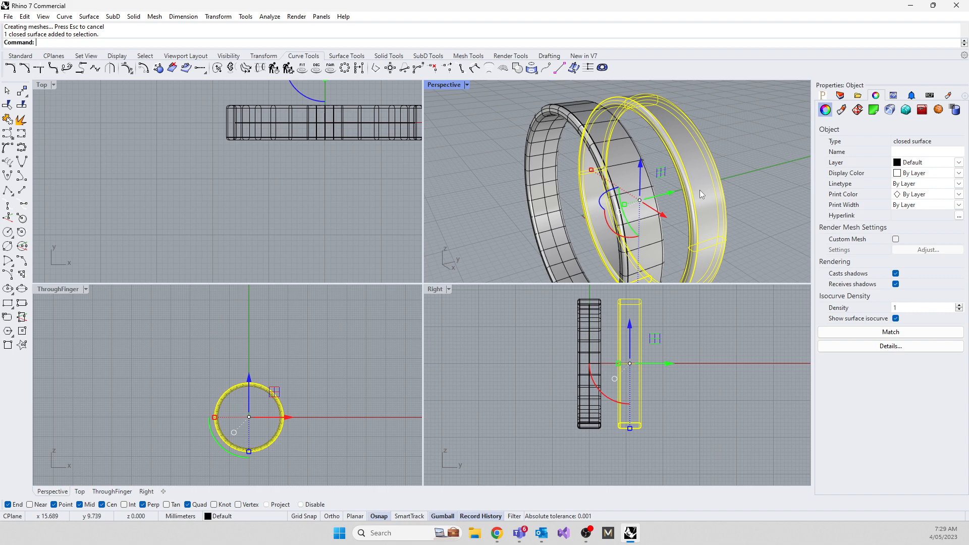
pyautogui.press('Delete')
pyautogui.click(631, 429)
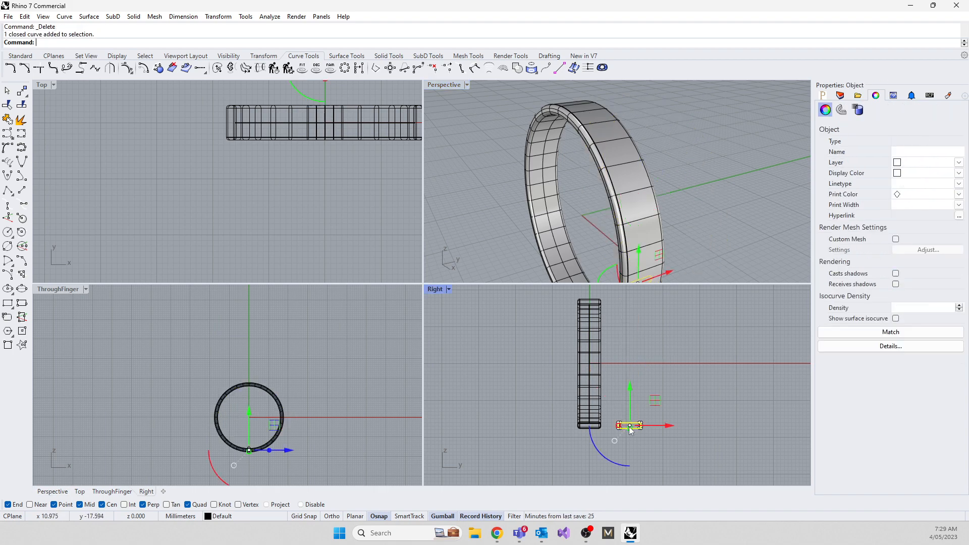
pyautogui.press('Delete')
# Step: Examine the ring band from its top round to its base in an enlarged ThroughFinger view
pyautogui.scroll(6, 264, 388)
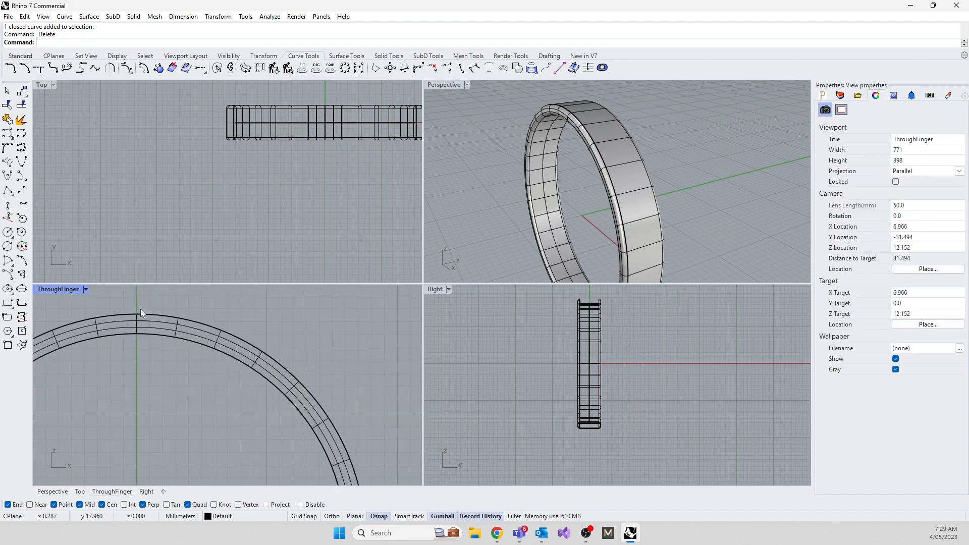
pyautogui.scroll(-6, 205, 347)
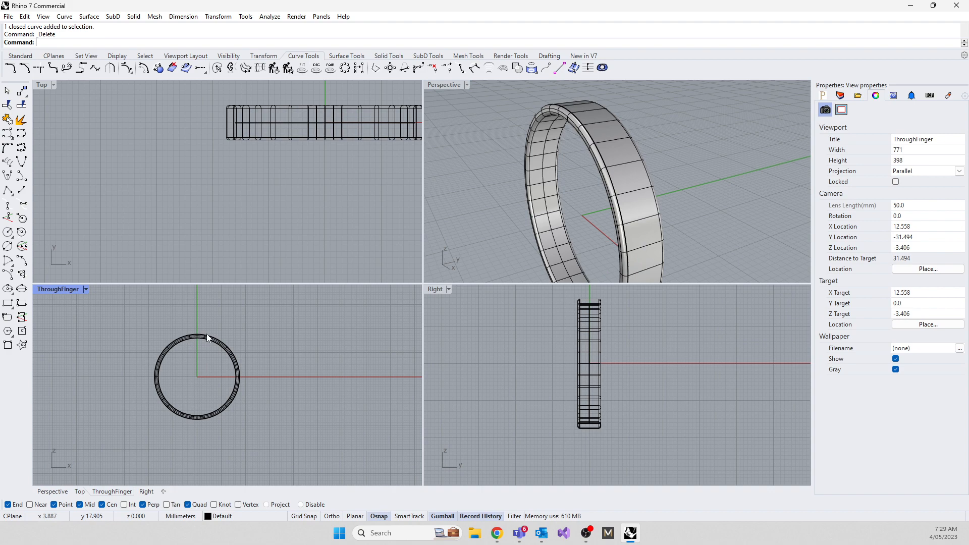
pyautogui.doubleClick(50, 290)
pyautogui.scroll(3, 388, 192)
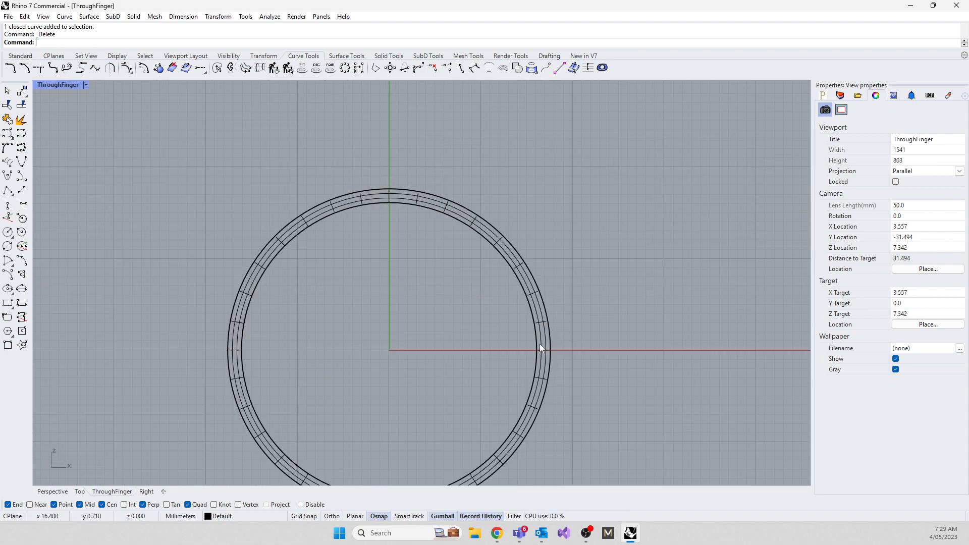
pyautogui.moveTo(410, 402); pyautogui.dragTo(419, 282, button='right')
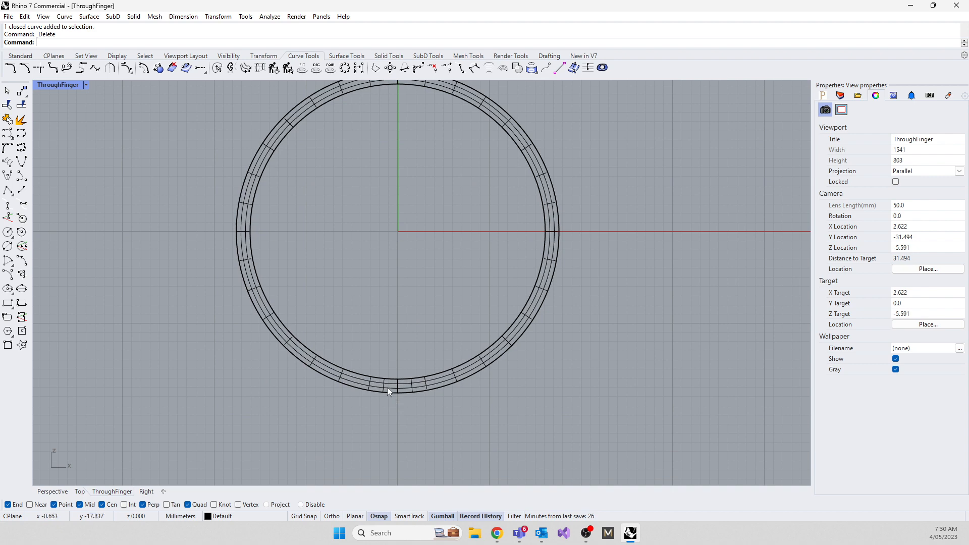
pyautogui.doubleClick(54, 86)
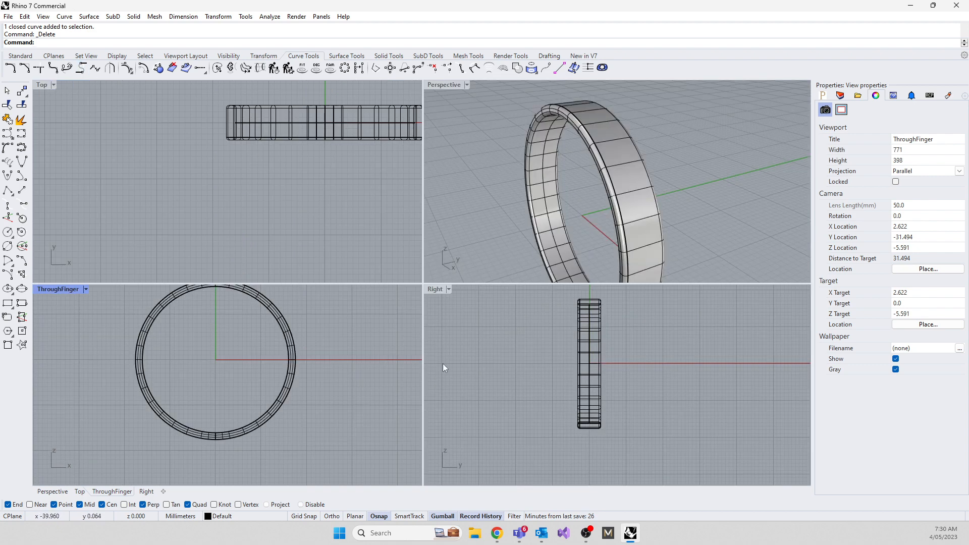
# Step: Delete the remaining ring surface and its rounded profile curve, keeping only the finger circle
pyautogui.click(587, 383)
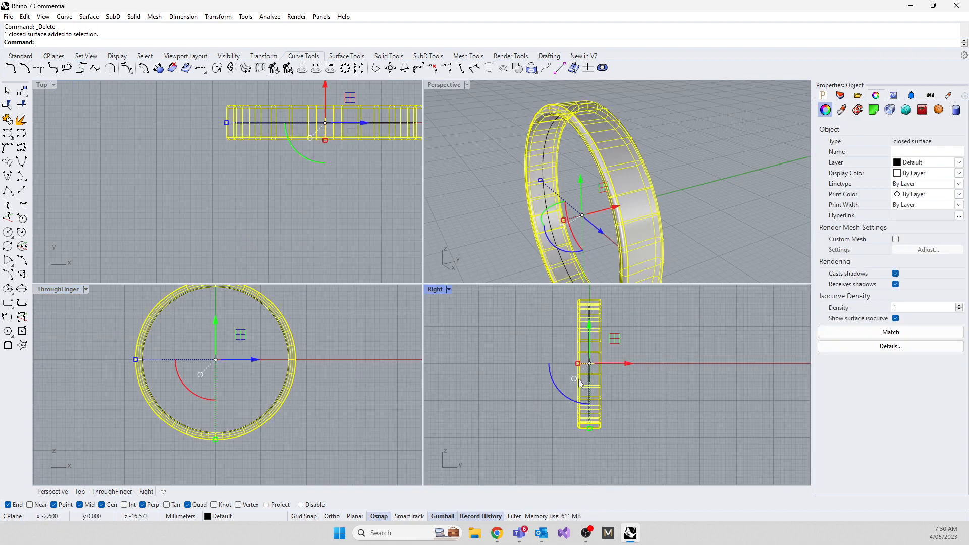
pyautogui.press('Delete')
pyautogui.moveTo(564, 225); pyautogui.dragTo(604, 247, button='right')
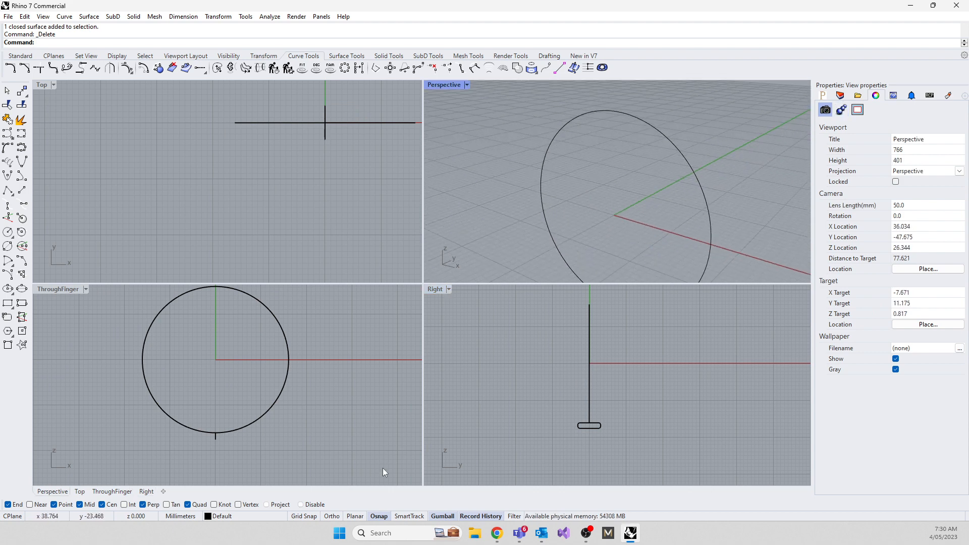
pyautogui.scroll(5, 574, 432)
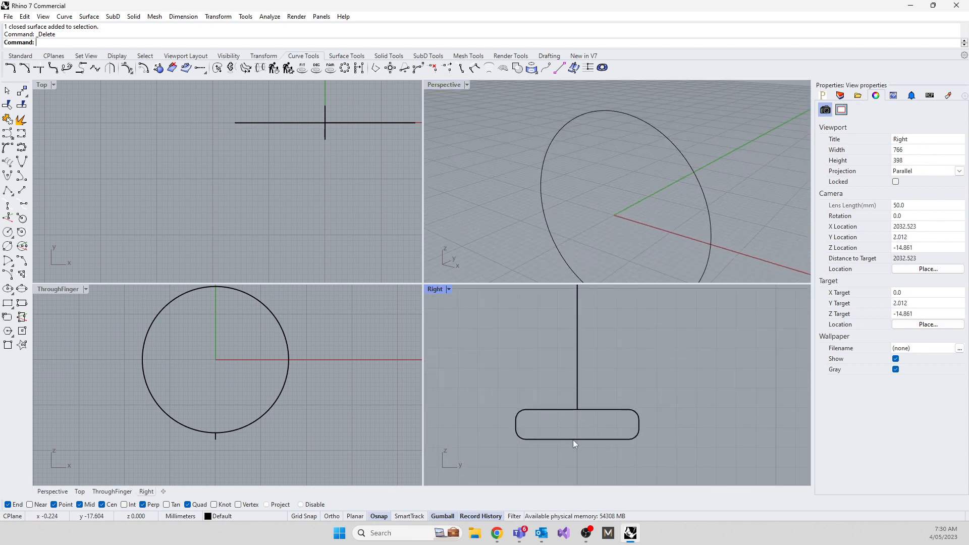
pyautogui.click(573, 440)
pyautogui.press('Delete')
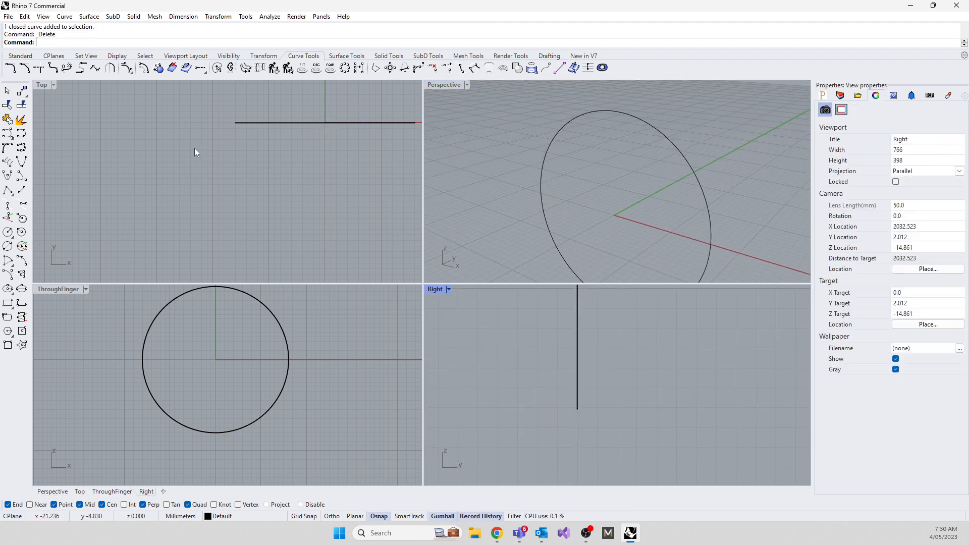
# Step: Draw a 5 by 1.3 mm rectangle in the Right view, starting at the lowest point of the finger circle
pyautogui.click(7, 303)
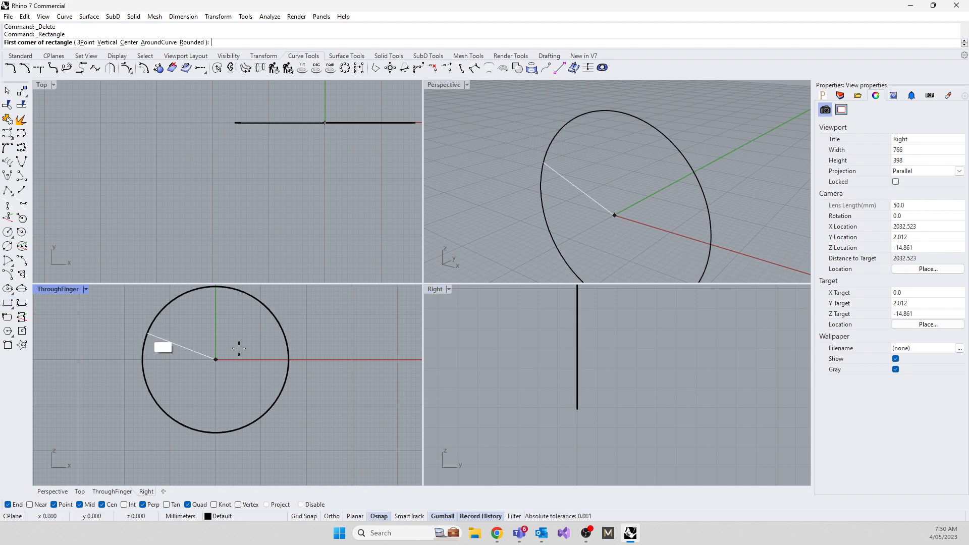
pyautogui.click(578, 410)
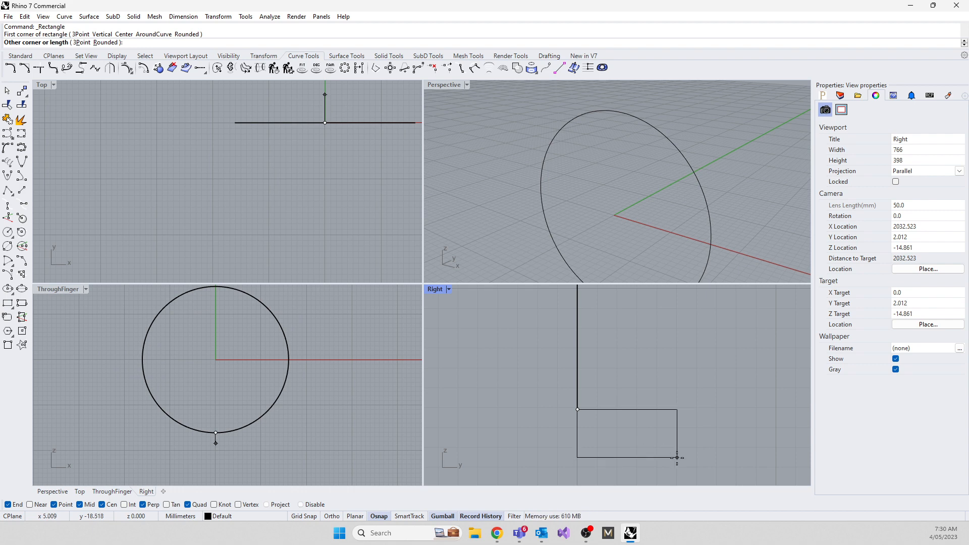
pyautogui.write('5')
pyautogui.press('Return')
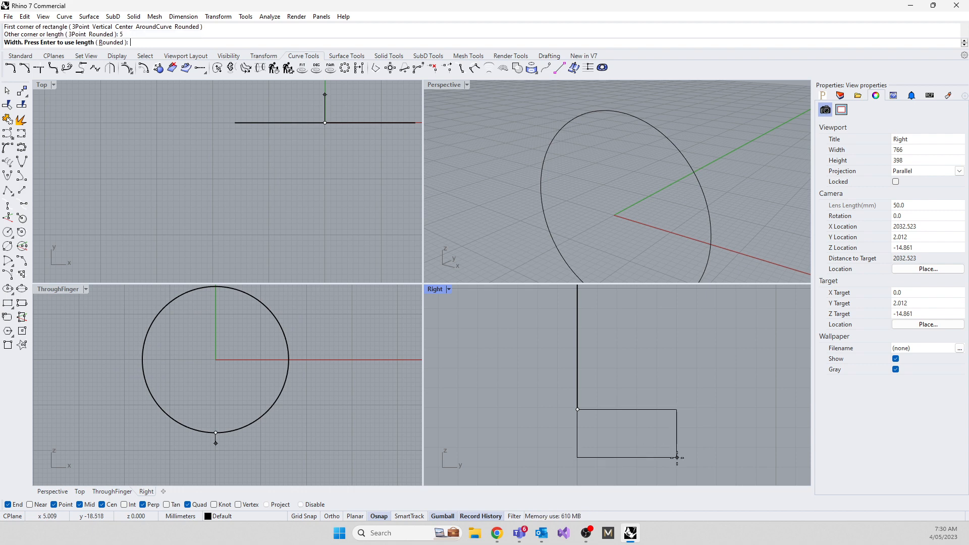
pyautogui.write('1.3')
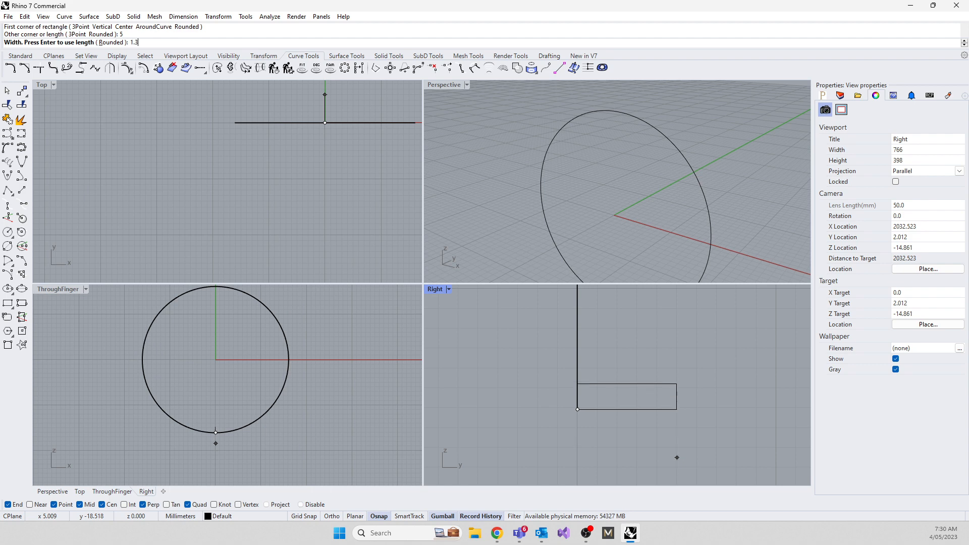
pyautogui.press('Return')
# Step: Move the rectangle from the midpoint of its upper edge to the lowest point of the finger circle
pyautogui.click(610, 409)
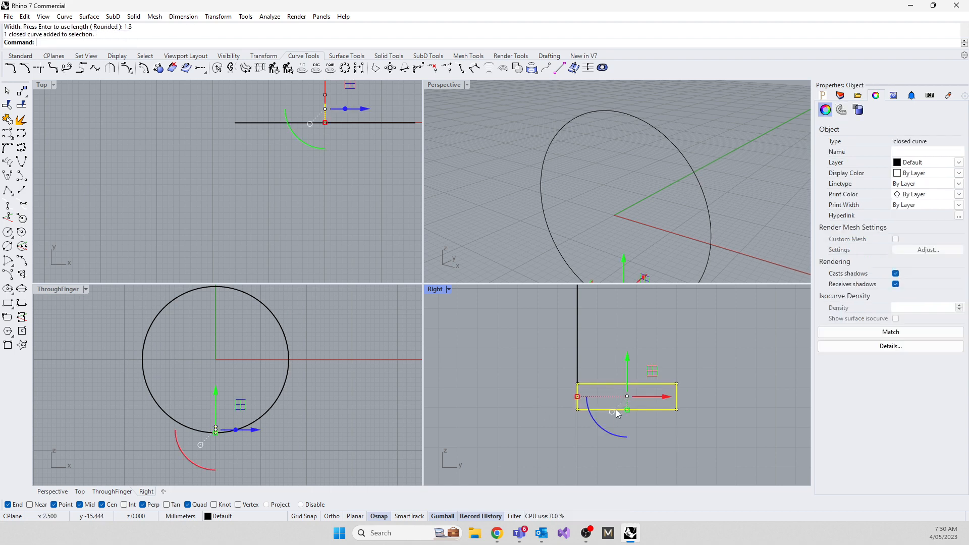
pyautogui.write('m')
pyautogui.press('Return')
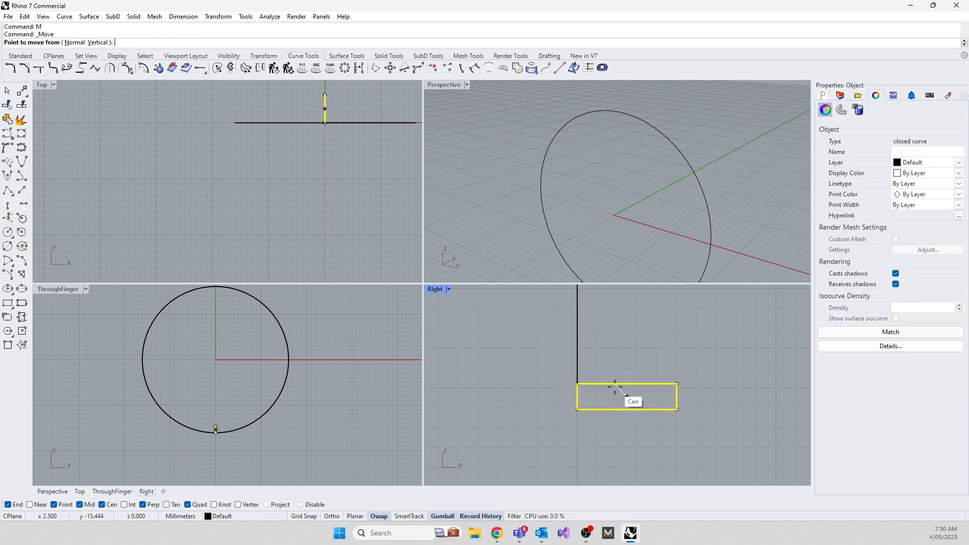
pyautogui.click(627, 383)
pyautogui.click(578, 409)
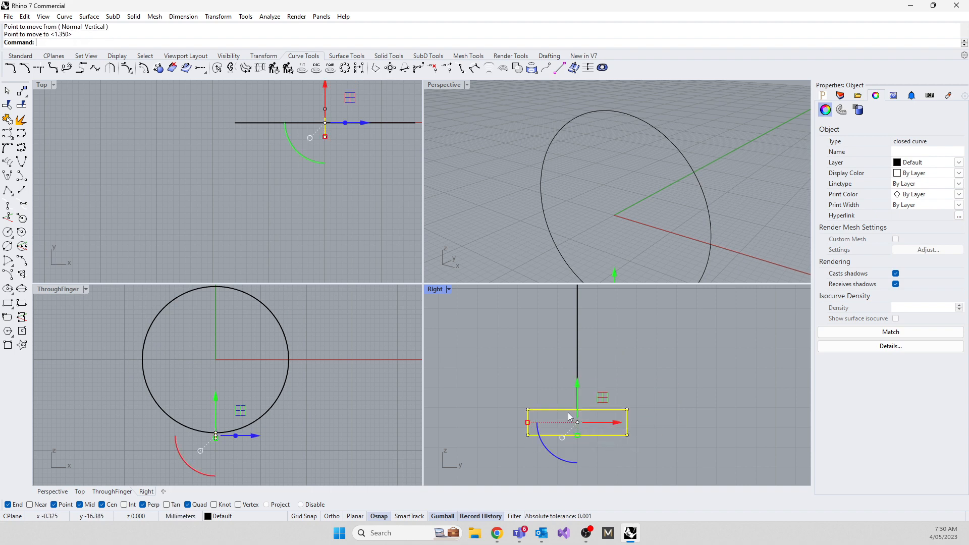
pyautogui.click(520, 362)
# Step: Draw a 5 by 1.7 mm rectangle in the Top view, starting at the finger circle's end point on the positive X axis
pyautogui.moveTo(580, 227); pyautogui.dragTo(580, 196, button='right')
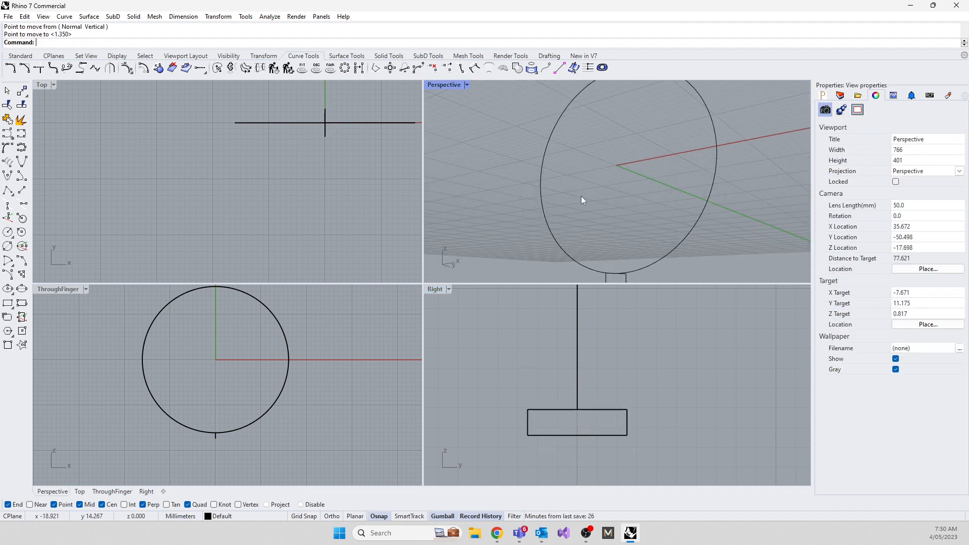
pyautogui.moveTo(313, 191); pyautogui.dragTo(196, 232, button='right')
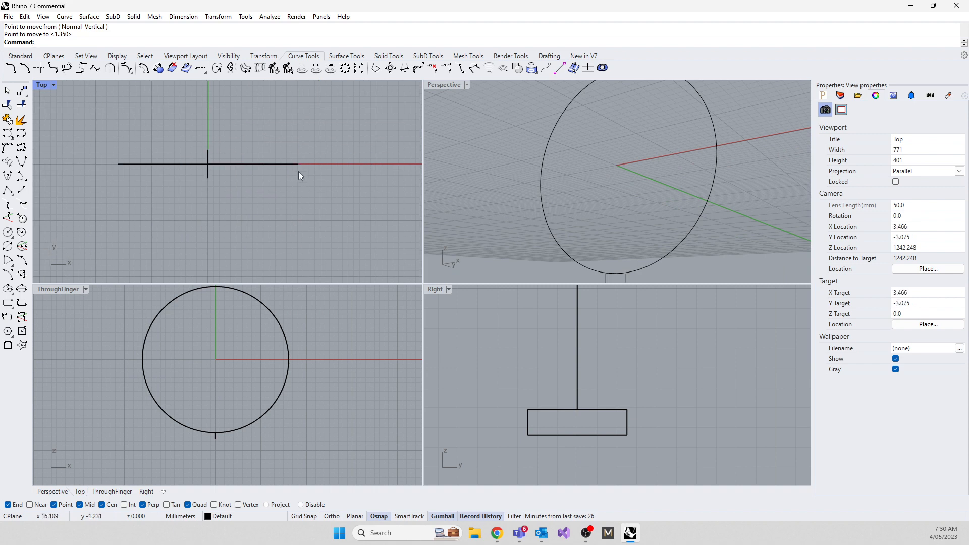
pyautogui.scroll(10, 298, 167)
pyautogui.write('Rectgn')
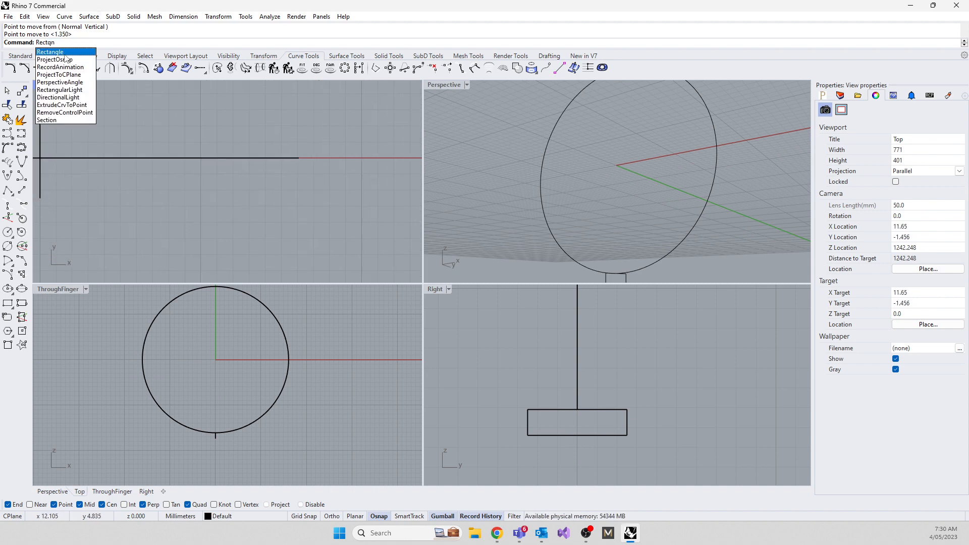
pyautogui.press('Return')
pyautogui.click(301, 159)
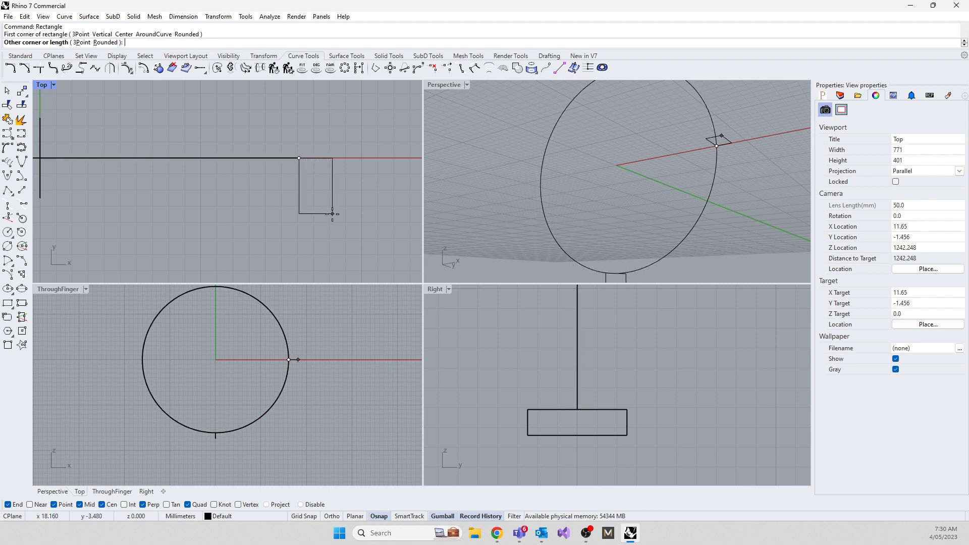
pyautogui.write('5')
pyautogui.press('Return')
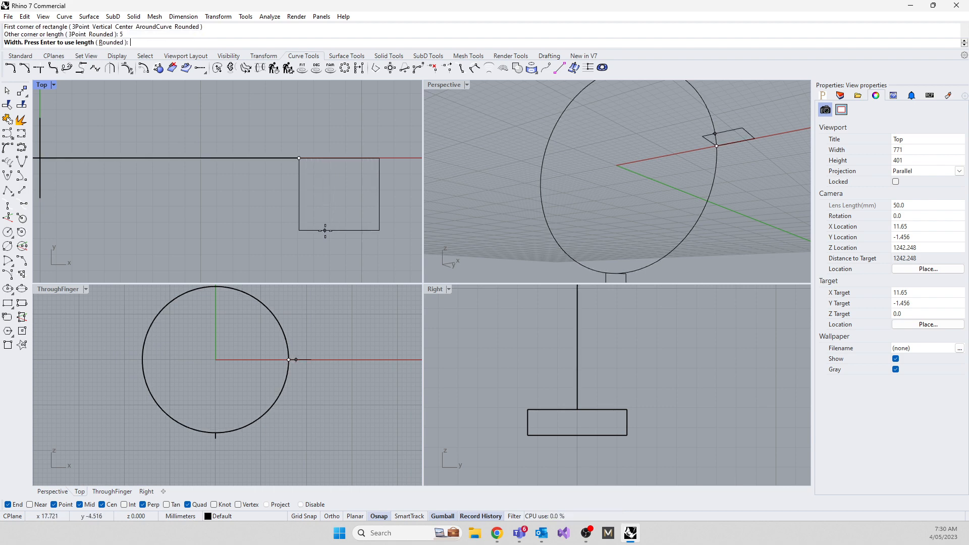
pyautogui.write('1')
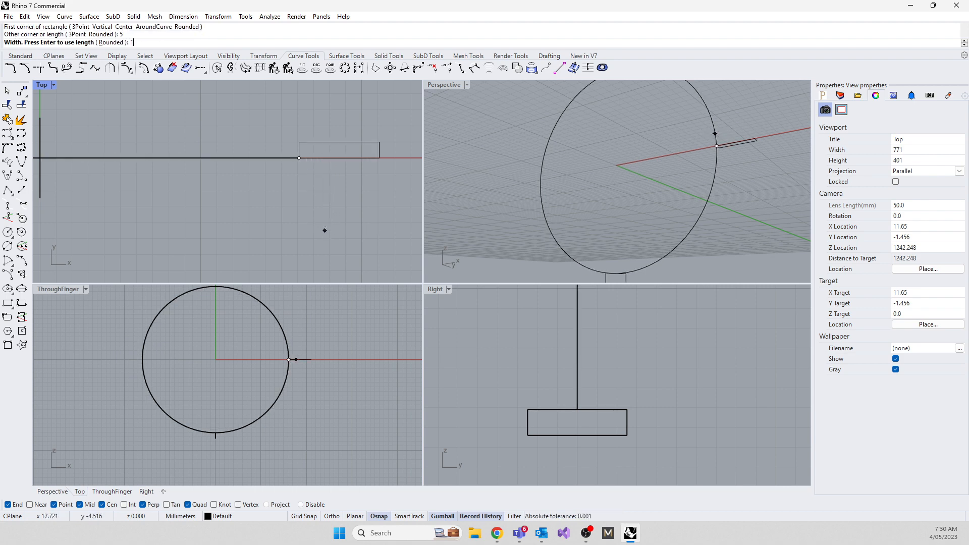
pyautogui.write('.7')
pyautogui.press('Return')
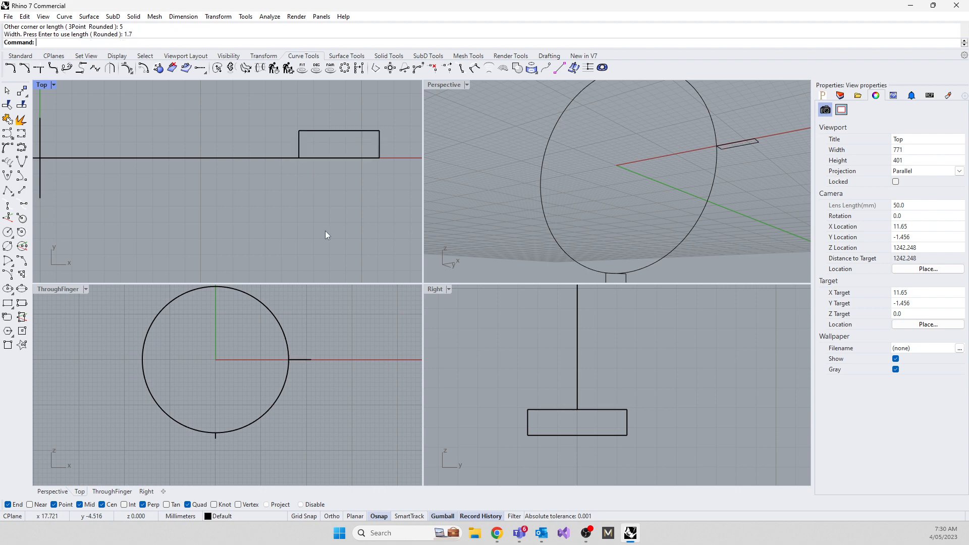
# Step: Rotate the 5 by 1.7 mm rectangle 90° about its centre in the Top view
pyautogui.click(319, 159)
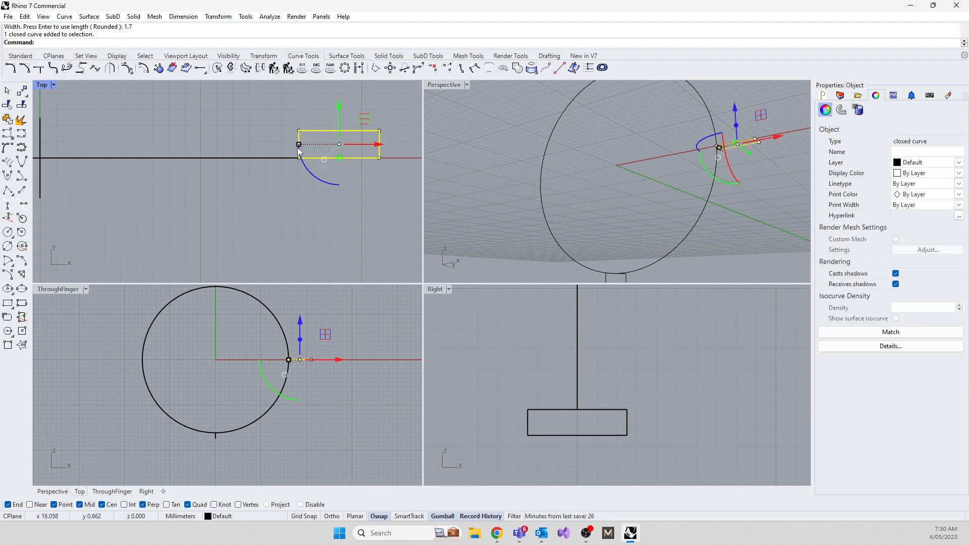
pyautogui.moveTo(306, 170); pyautogui.dragTo(344, 196)
pyautogui.press('Escape')
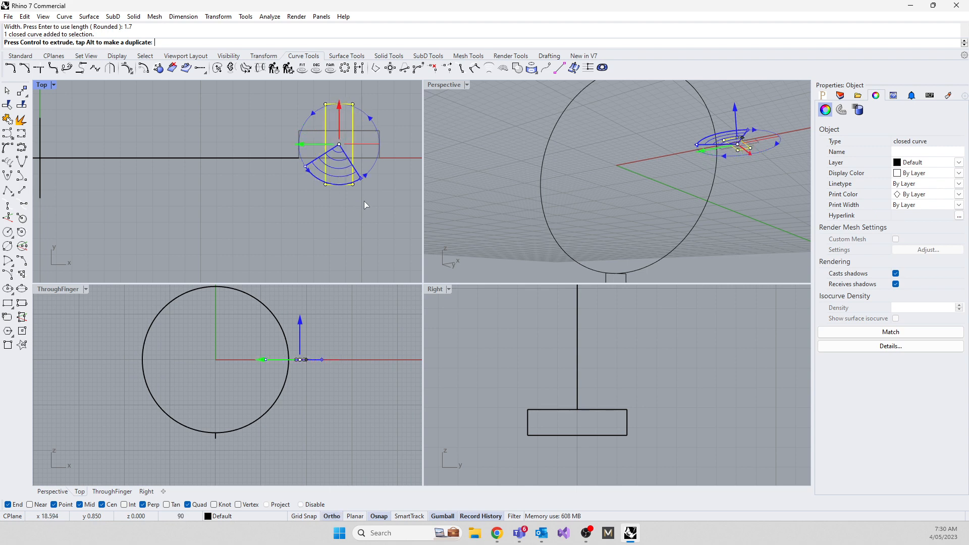
# Step: Move the rotated rectangle from its inner long edge's midpoint to the finger circle's point on the positive X axis
pyautogui.write('m')
pyautogui.press('Return')
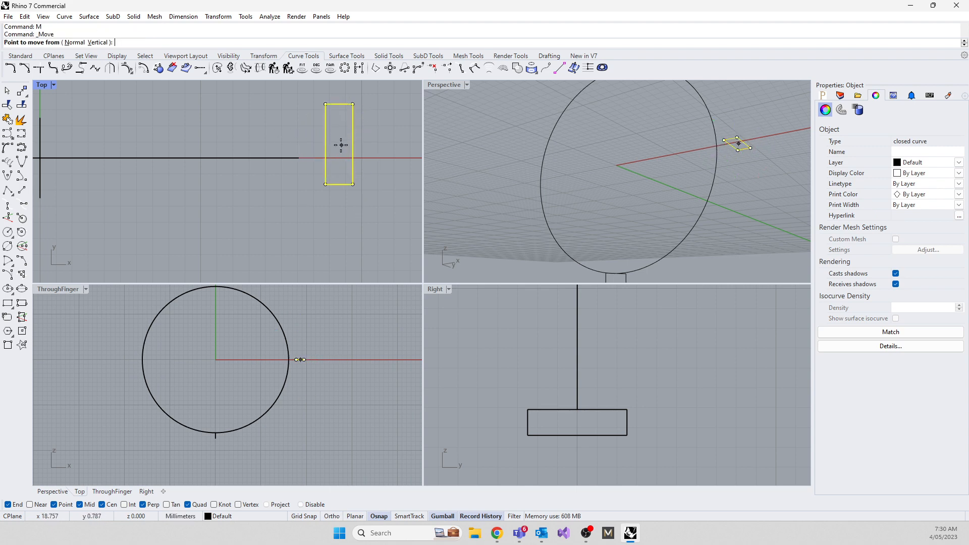
pyautogui.click(326, 144)
pyautogui.press('Escape')
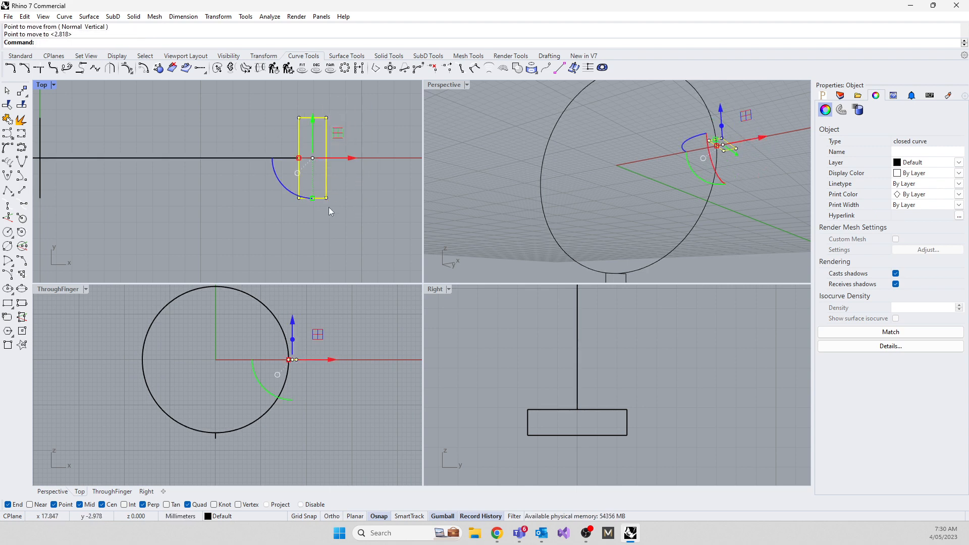
# Step: Draw a 5 by 2.5 mm rectangle in the Right view, starting at the highest point of the finger circle
pyautogui.press('Escape')
pyautogui.moveTo(490, 181); pyautogui.dragTo(625, 242, button='right')
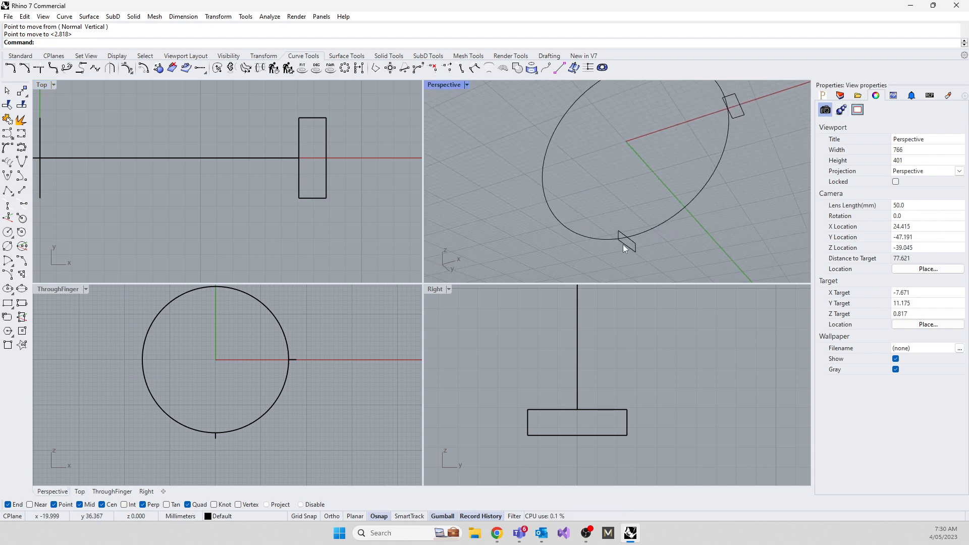
pyautogui.scroll(-20, 529, 417)
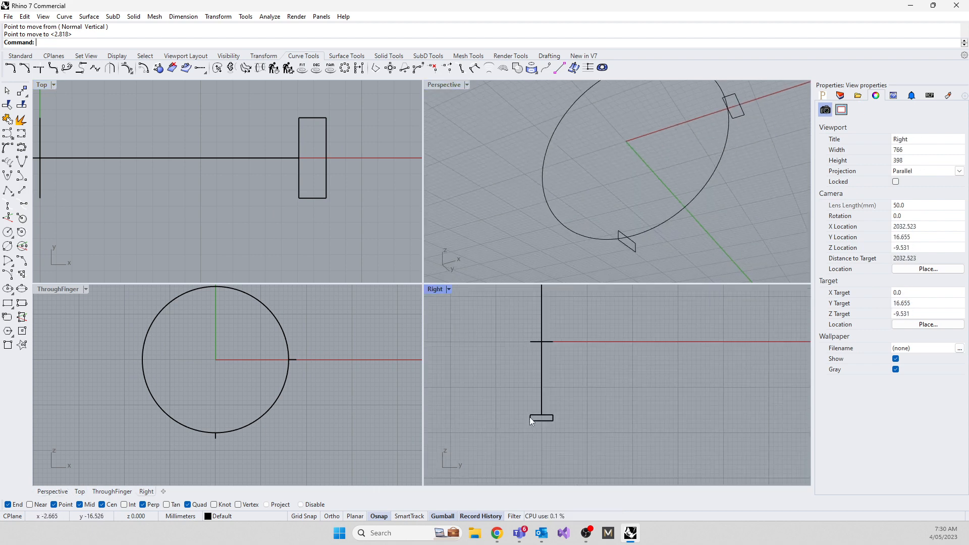
pyautogui.moveTo(515, 375); pyautogui.dragTo(531, 394, button='right')
pyautogui.scroll(5, 535, 364)
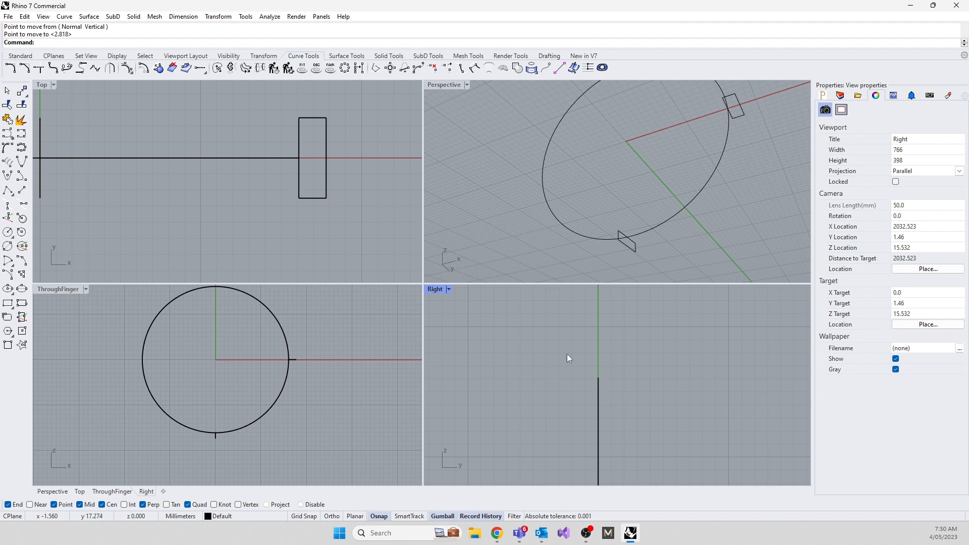
pyautogui.click(8, 303)
pyautogui.click(598, 378)
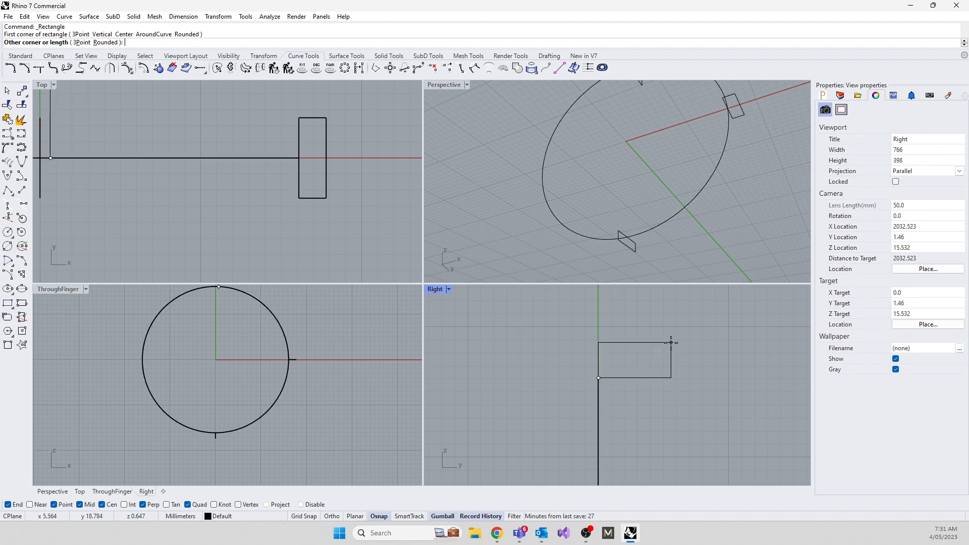
pyautogui.write('5')
pyautogui.press('Return')
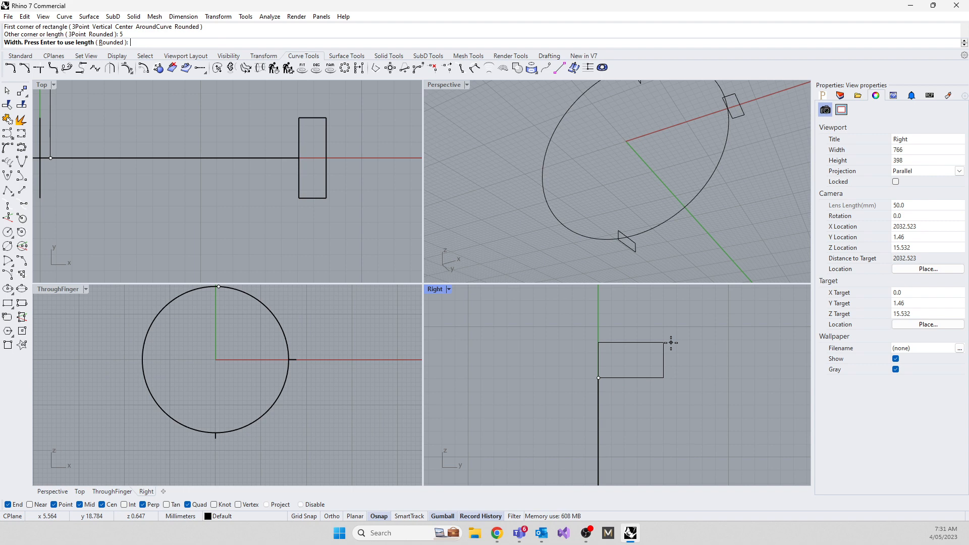
pyautogui.write('2.5')
pyautogui.press('Return')
# Step: Move the 5 by 2.5 mm rectangle from the midpoint of its lower edge to the highest point of the finger circle
pyautogui.click(620, 378)
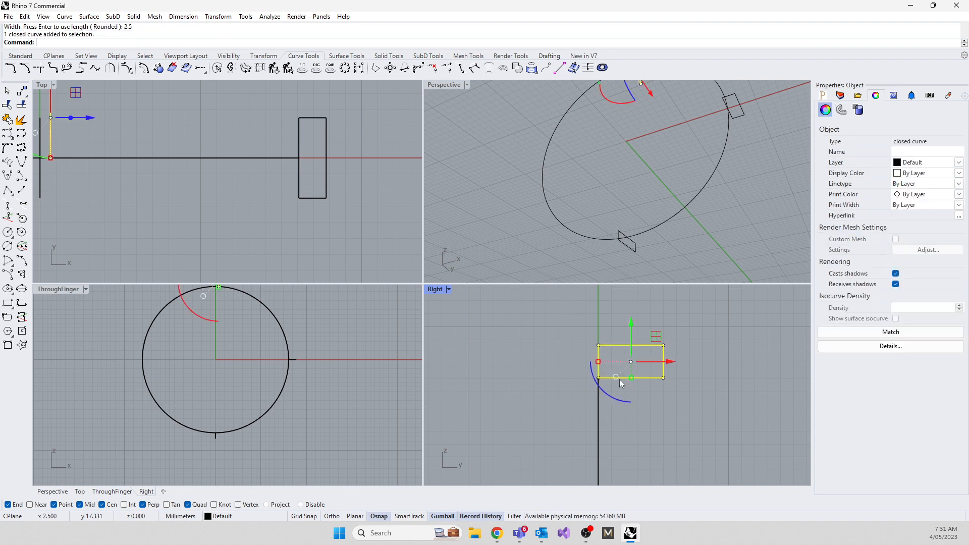
pyautogui.write('m')
pyautogui.press('Return')
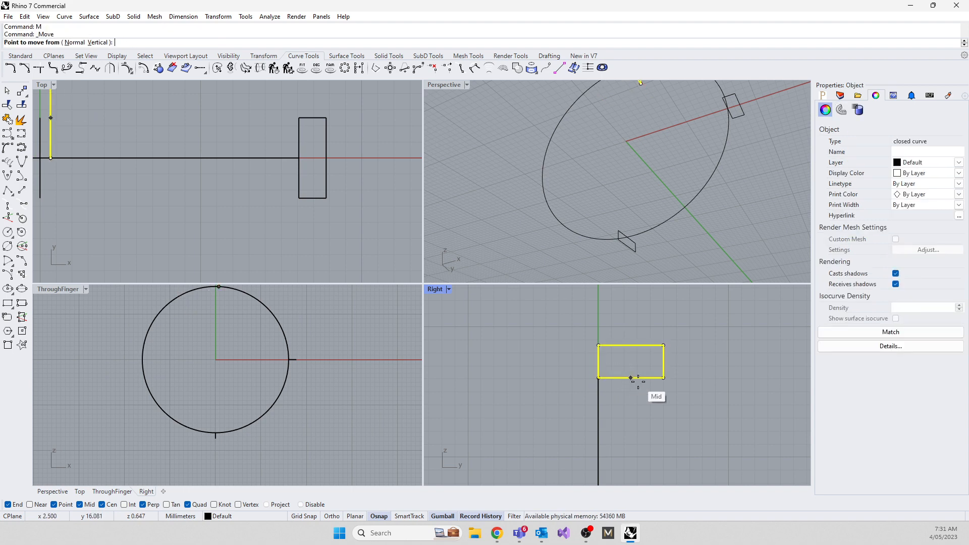
pyautogui.click(631, 378)
pyautogui.click(598, 378)
pyautogui.click(534, 413)
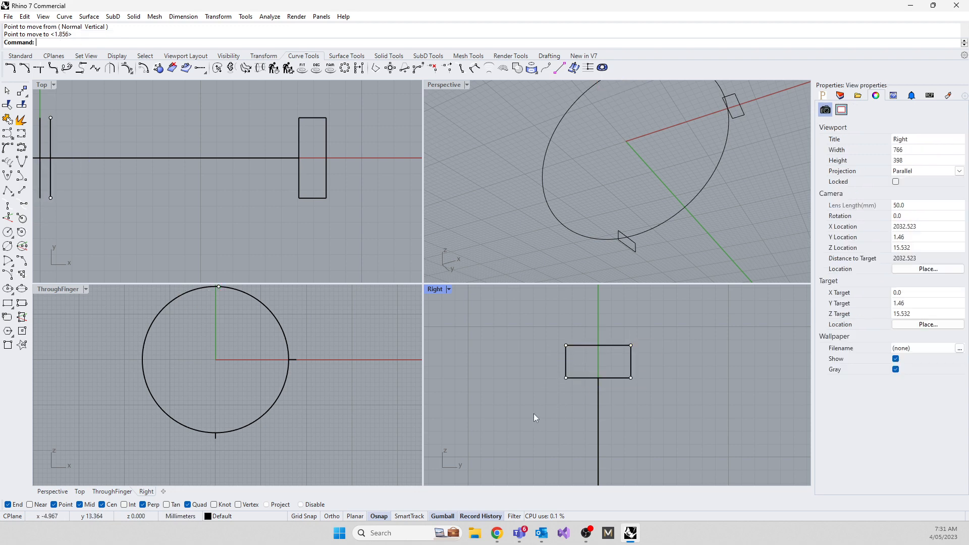
# Step: Try rotating the 5 by 1.7 mm rectangle 180° about the origin in the ThroughFinger view without copying, and undo the rotation
pyautogui.moveTo(580, 222); pyautogui.dragTo(641, 238, button='right')
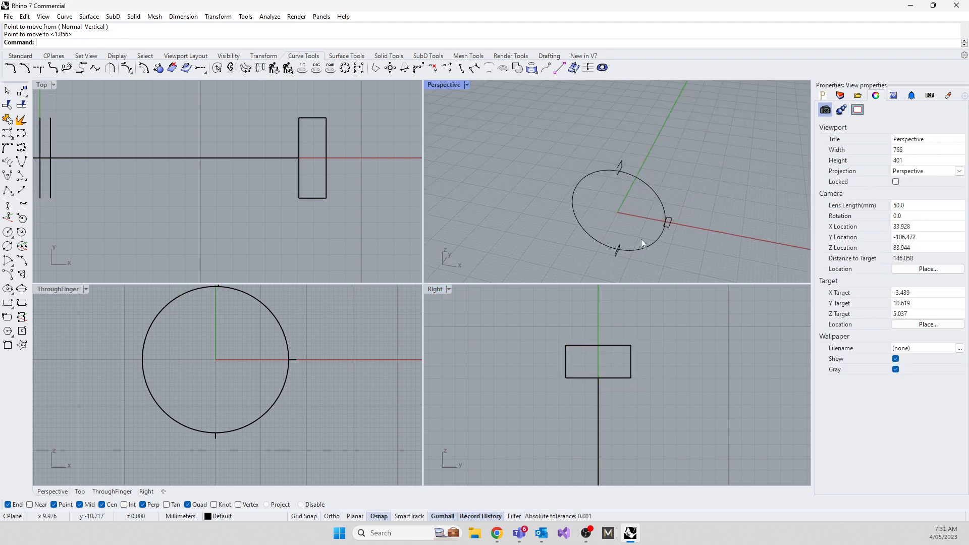
pyautogui.scroll(-5, 284, 421)
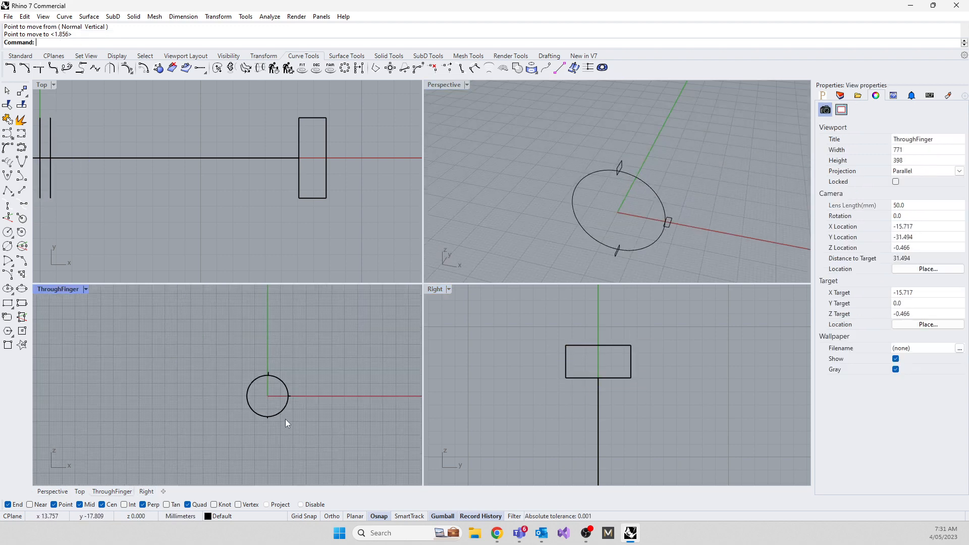
pyautogui.scroll(6, 280, 415)
pyautogui.click(314, 355)
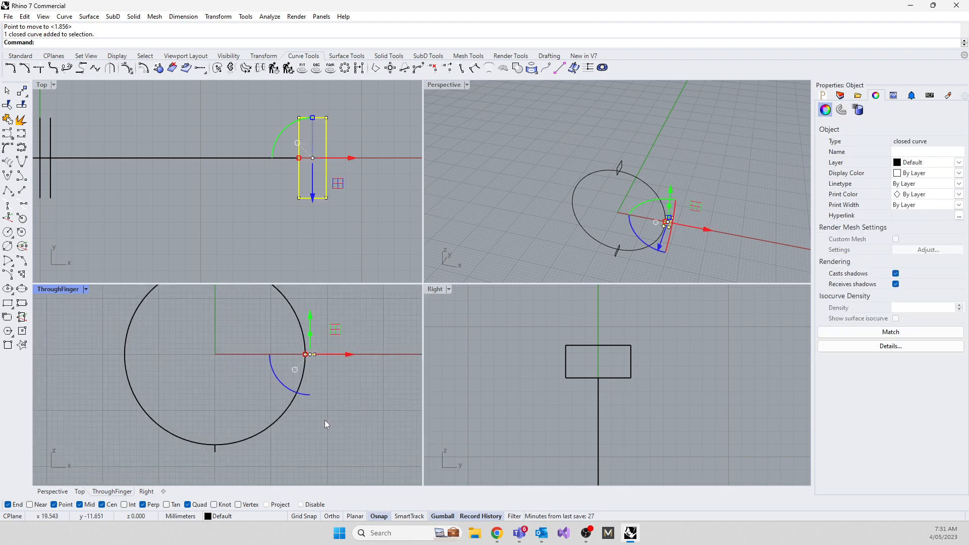
pyautogui.scroll(-2, 324, 421)
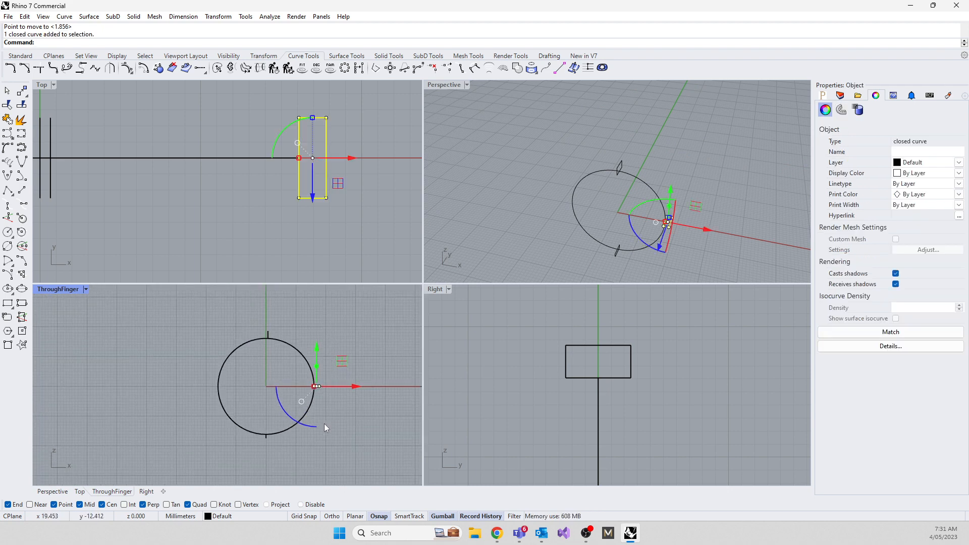
pyautogui.write('r')
pyautogui.press('Return')
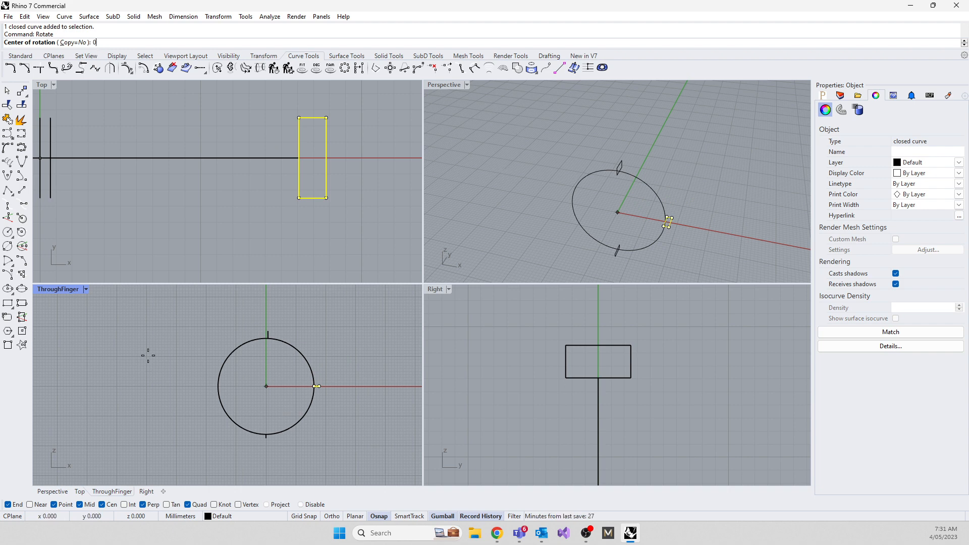
pyautogui.write('0')
pyautogui.press('Return')
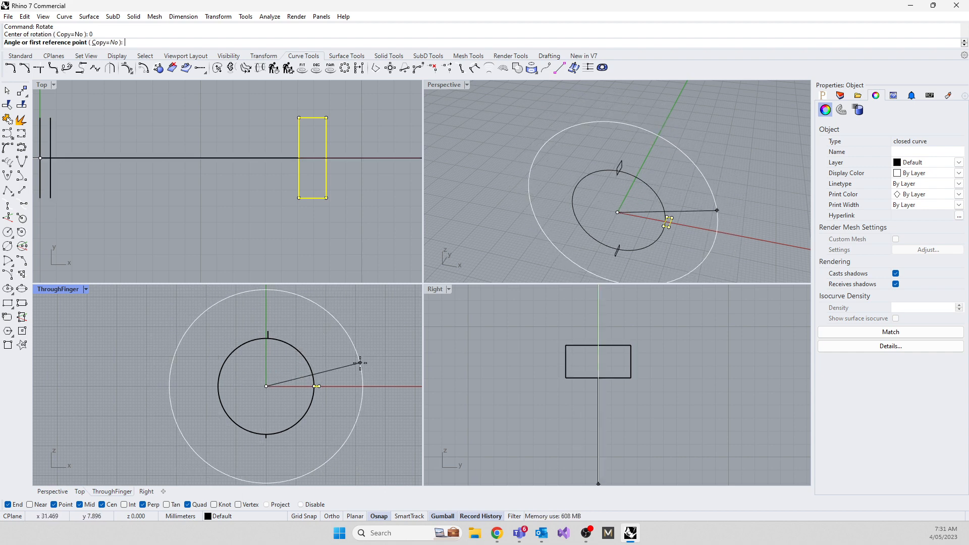
pyautogui.press('shift')
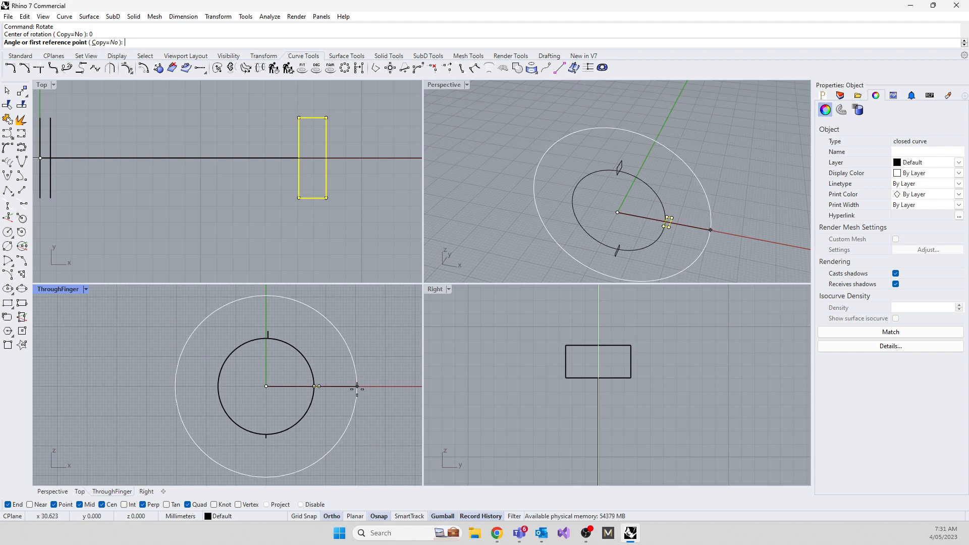
pyautogui.click(358, 386)
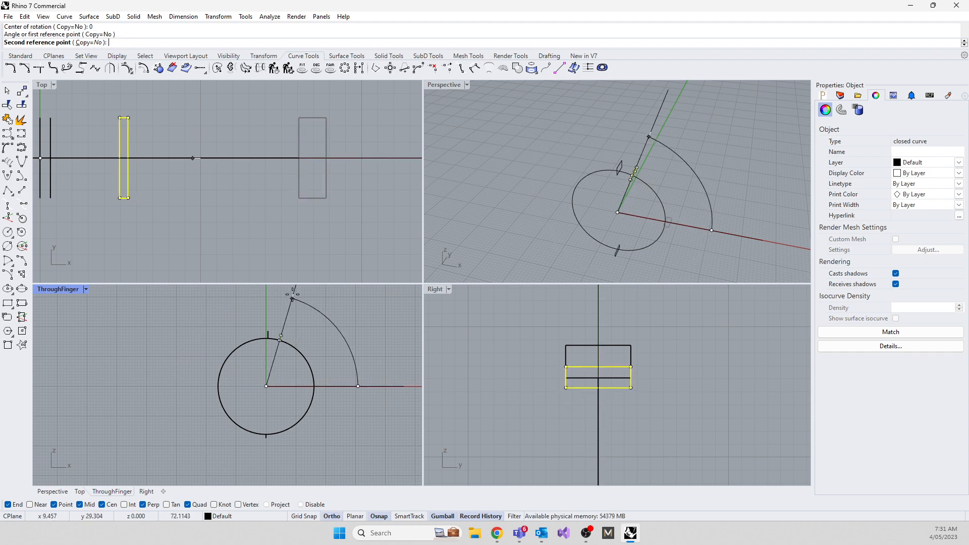
pyautogui.click(192, 392)
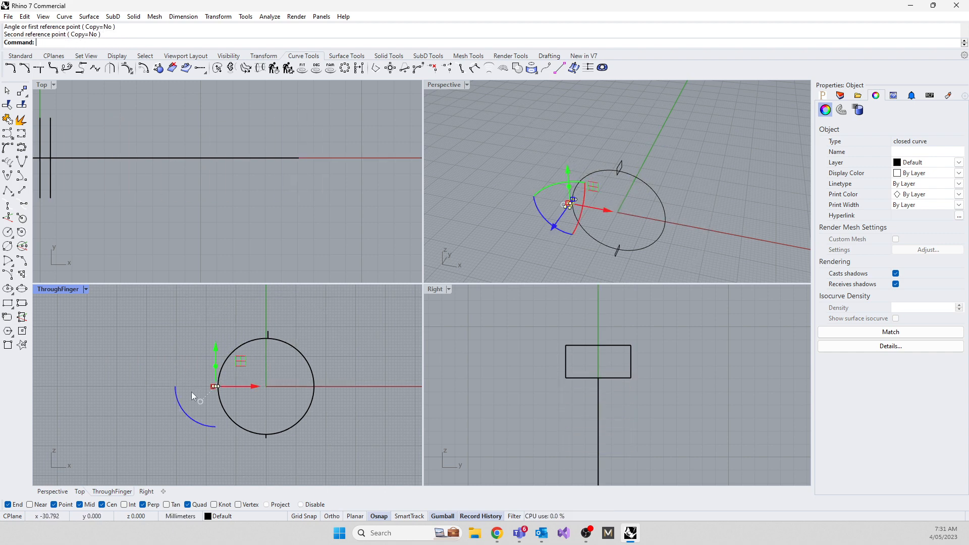
pyautogui.scroll(4, 578, 207)
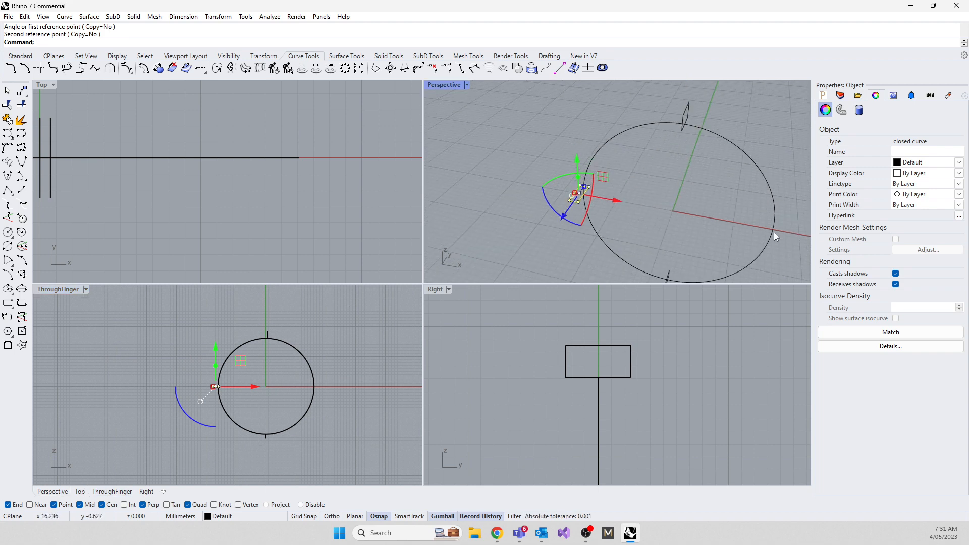
pyautogui.hotkey('ctrl', 'z')
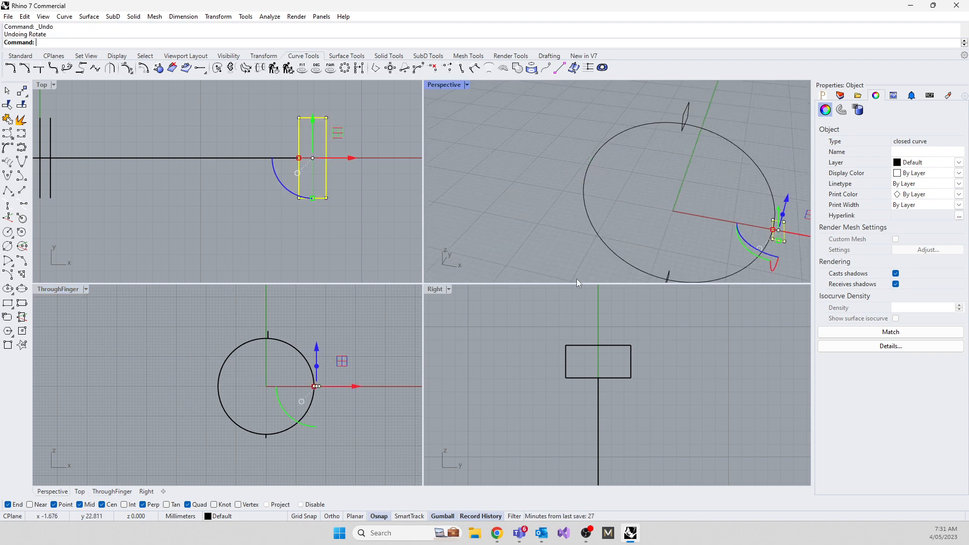
# Step: Rotate a copy of the 5 by 1.7 mm rectangle 180° about the origin to the finger circle's negative X side
pyautogui.scroll(2, 576, 279)
pyautogui.write('Rotate')
pyautogui.press('Return')
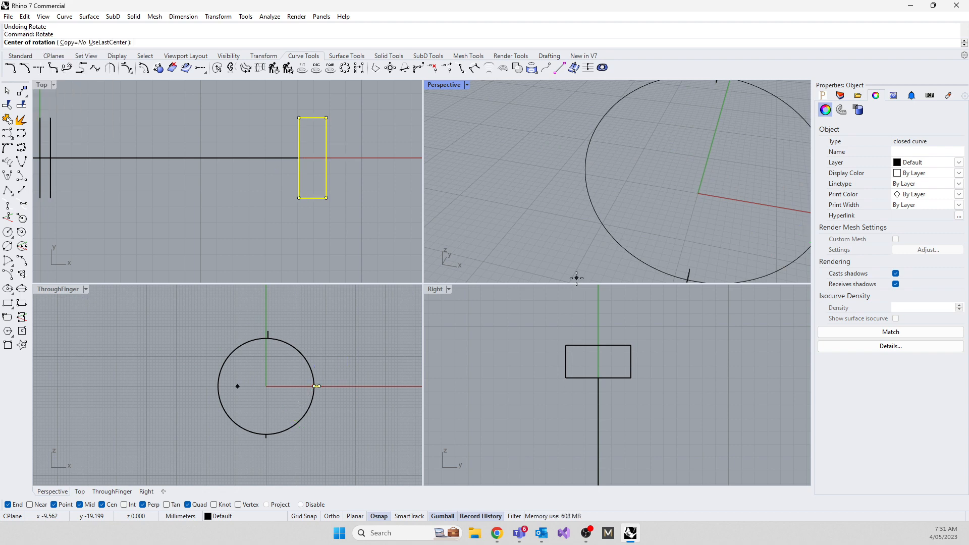
pyautogui.click(69, 43)
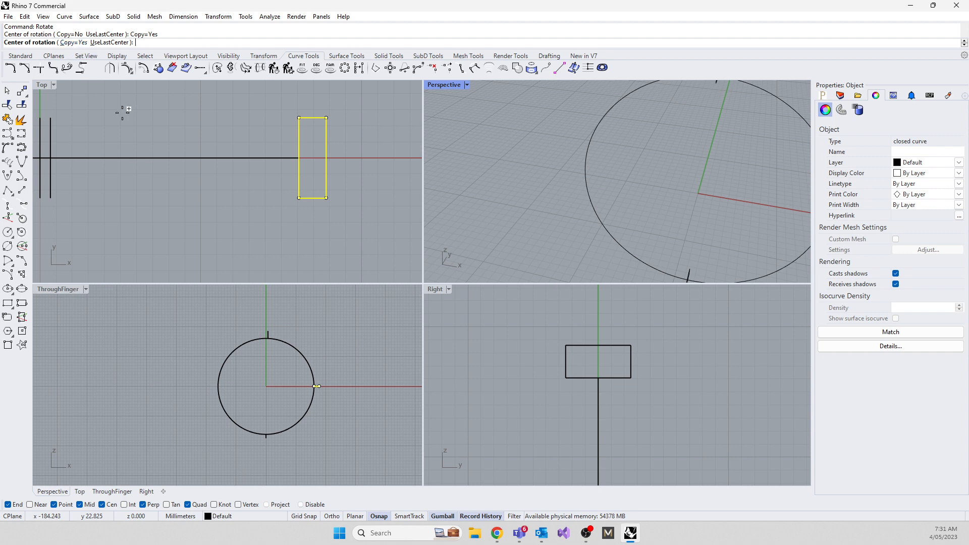
pyautogui.write('0')
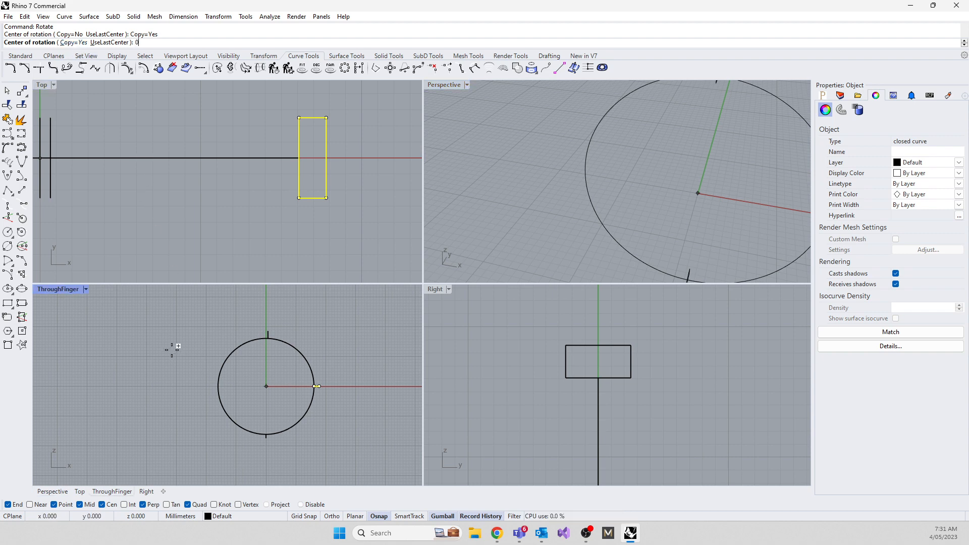
pyautogui.press('Return')
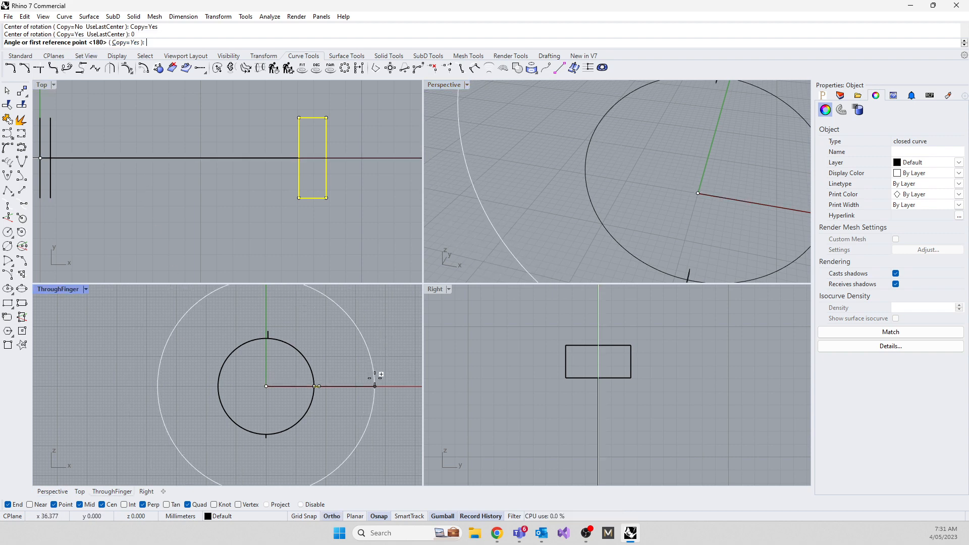
pyautogui.click(375, 376)
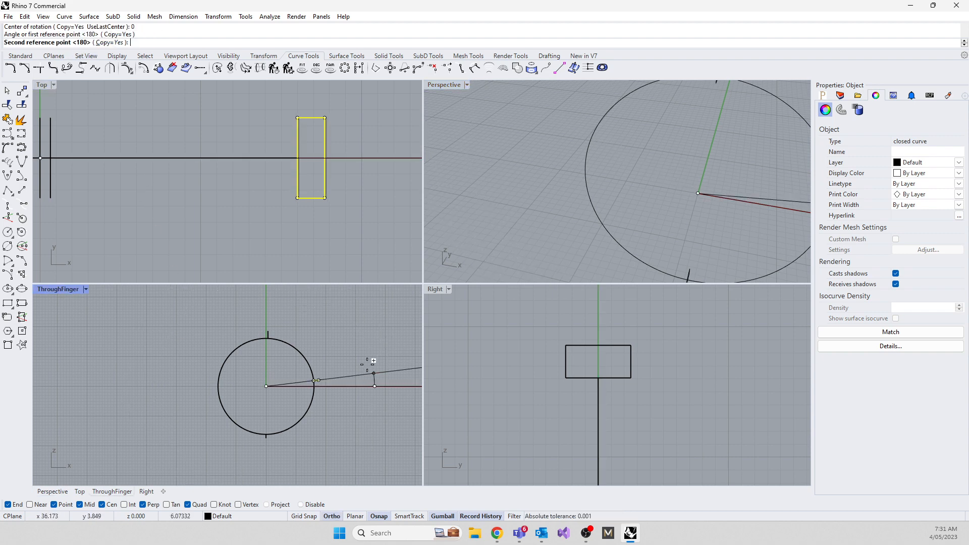
pyautogui.click(190, 380)
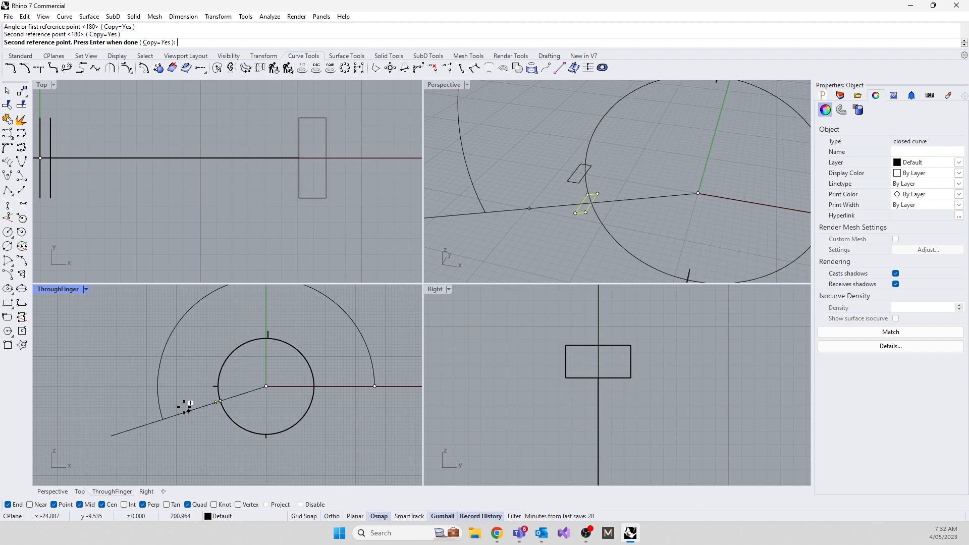
# Step: Place three more rotated copies of the rectangle along the finger circle between its negative X side and its lowest point
pyautogui.click(177, 423)
pyautogui.click(210, 456)
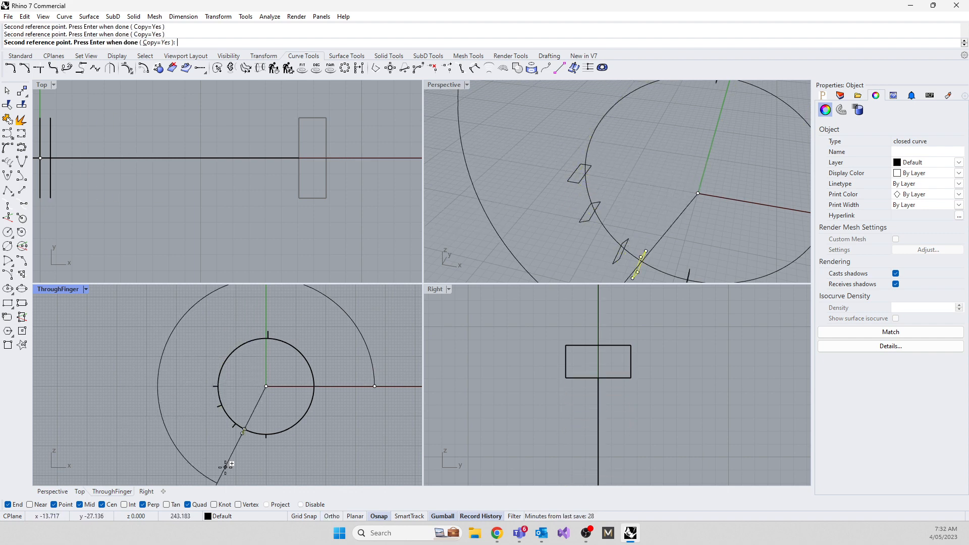
pyautogui.click(227, 463)
pyautogui.press('Return')
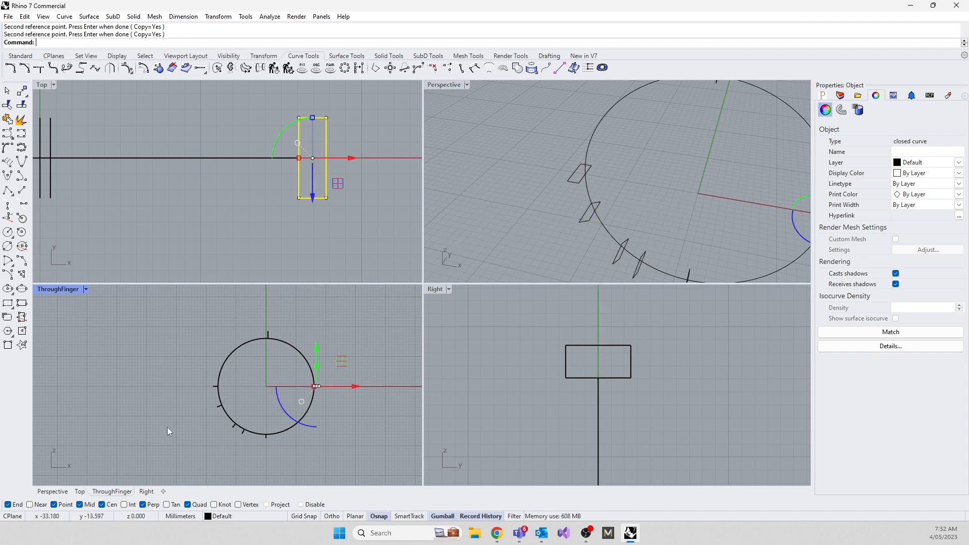
# Step: Delete the three extra rectangle copies between the finger circle's negative X side and its lowest point
pyautogui.click(168, 425)
pyautogui.moveTo(184, 395); pyautogui.dragTo(252, 447)
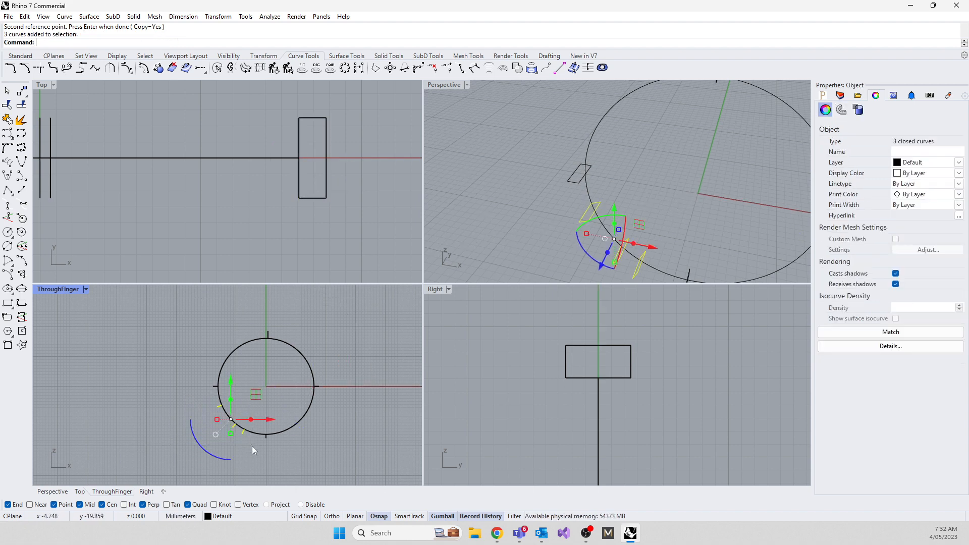
pyautogui.press('Delete')
pyautogui.moveTo(549, 198); pyautogui.dragTo(604, 245, button='right')
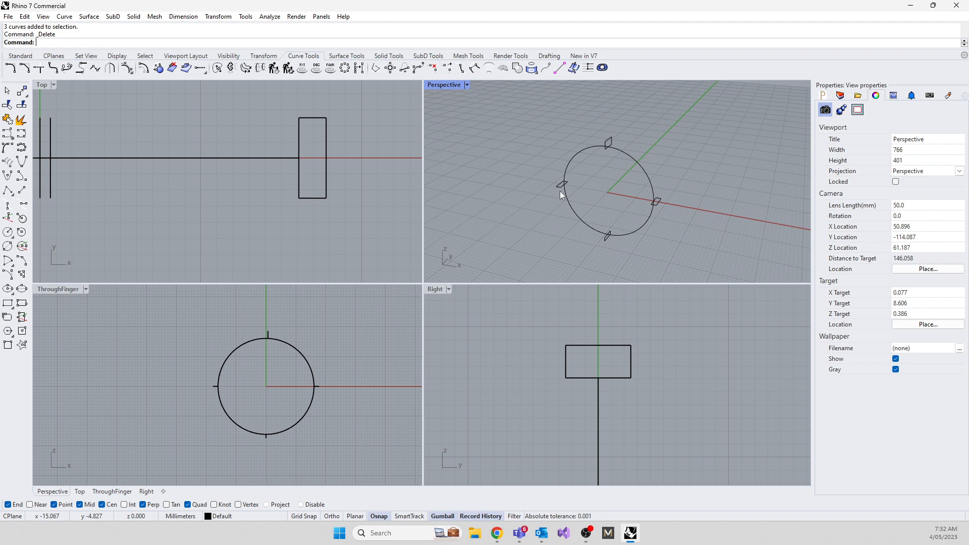
pyautogui.click(644, 225)
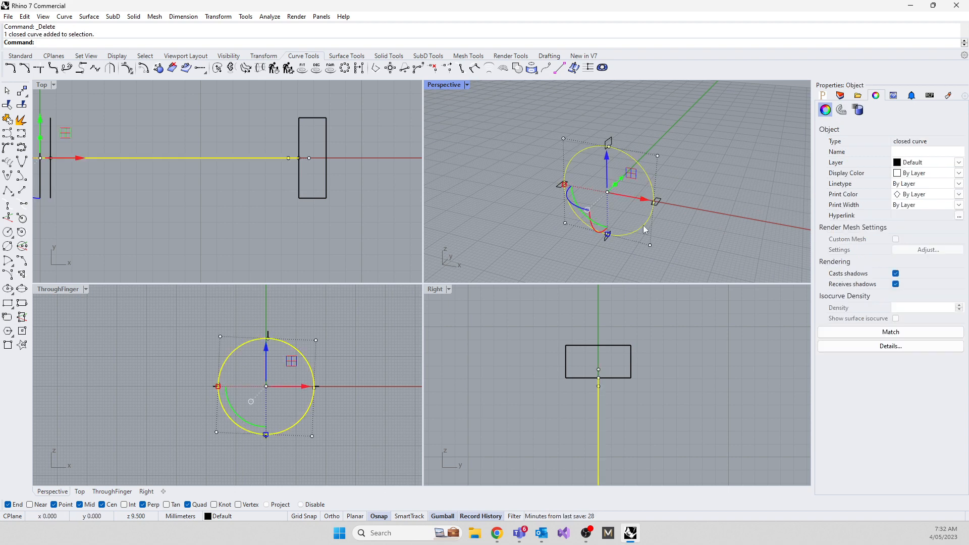
pyautogui.write('Sweep1')
pyautogui.press('Return')
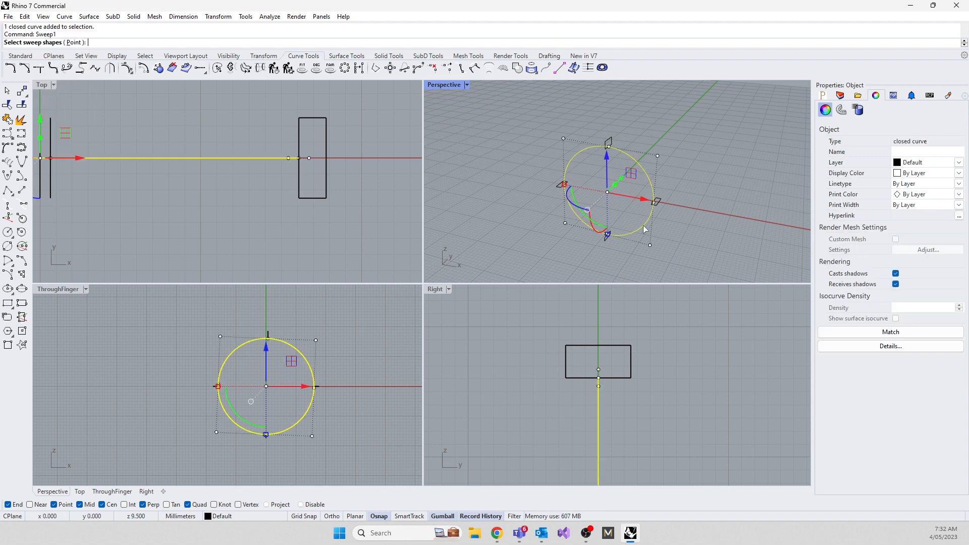
pyautogui.scroll(3, 601, 246)
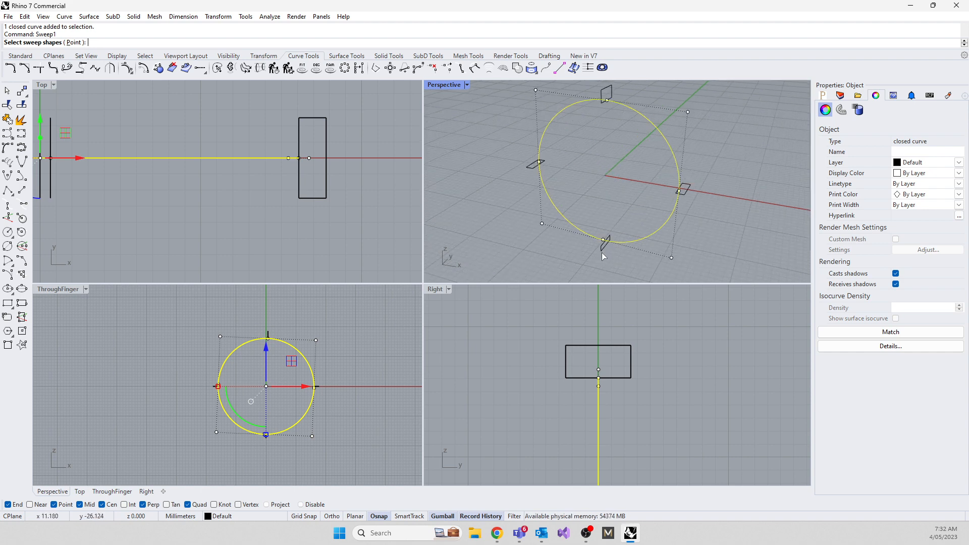
pyautogui.click(602, 253)
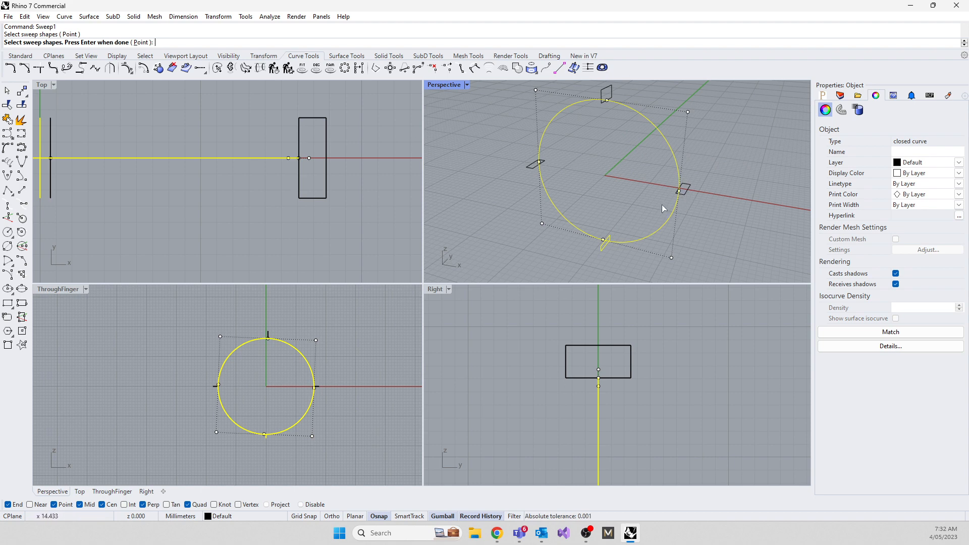
pyautogui.click(685, 197)
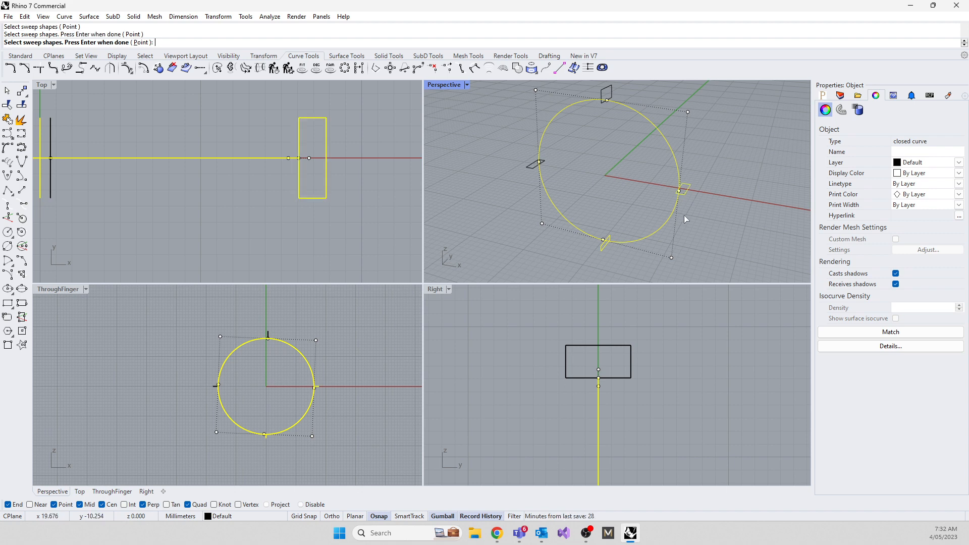
pyautogui.click(605, 95)
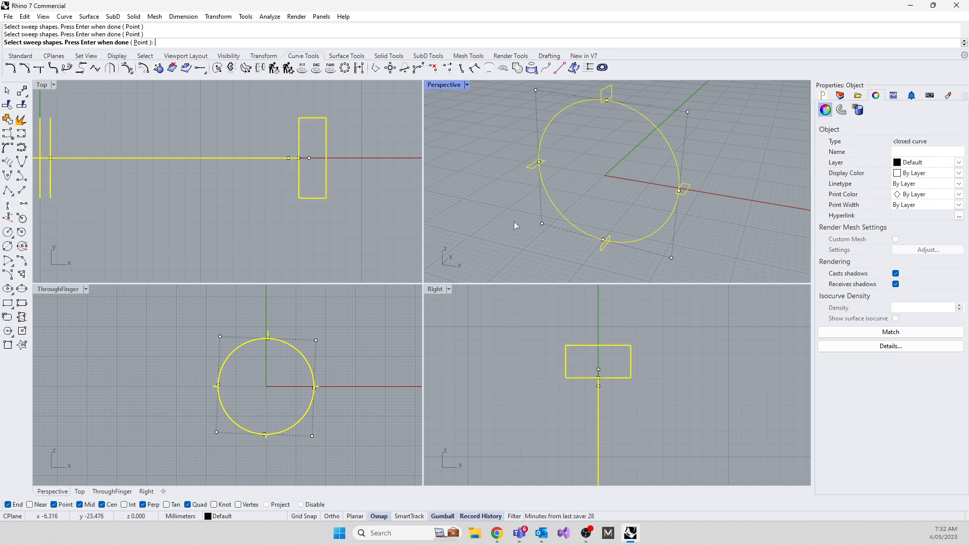
pyautogui.press('Return')
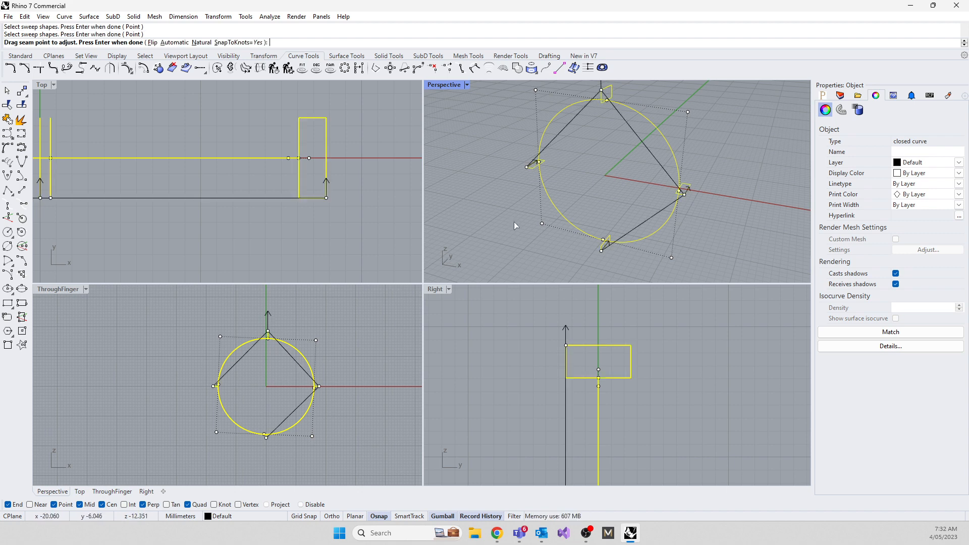
pyautogui.press('Return')
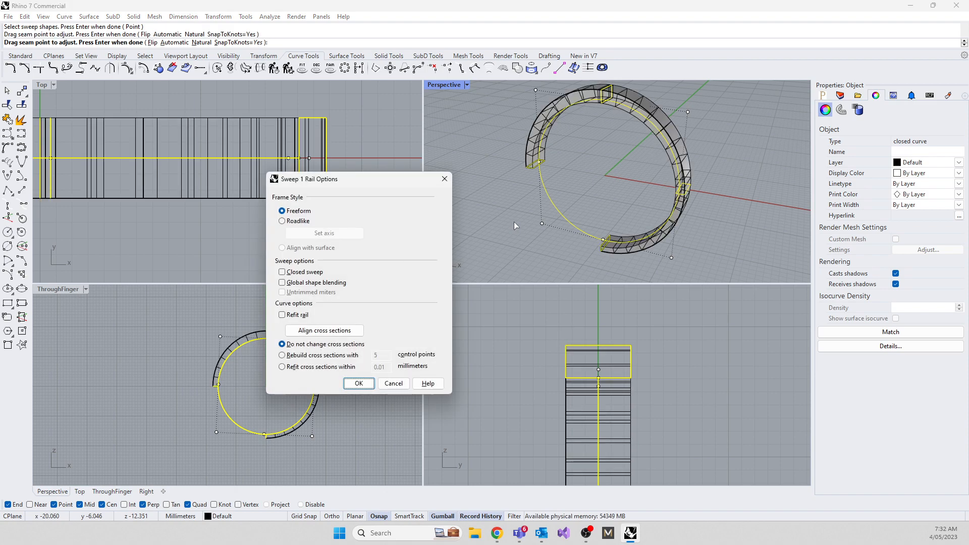
pyautogui.moveTo(628, 159); pyautogui.dragTo(662, 169, button='right')
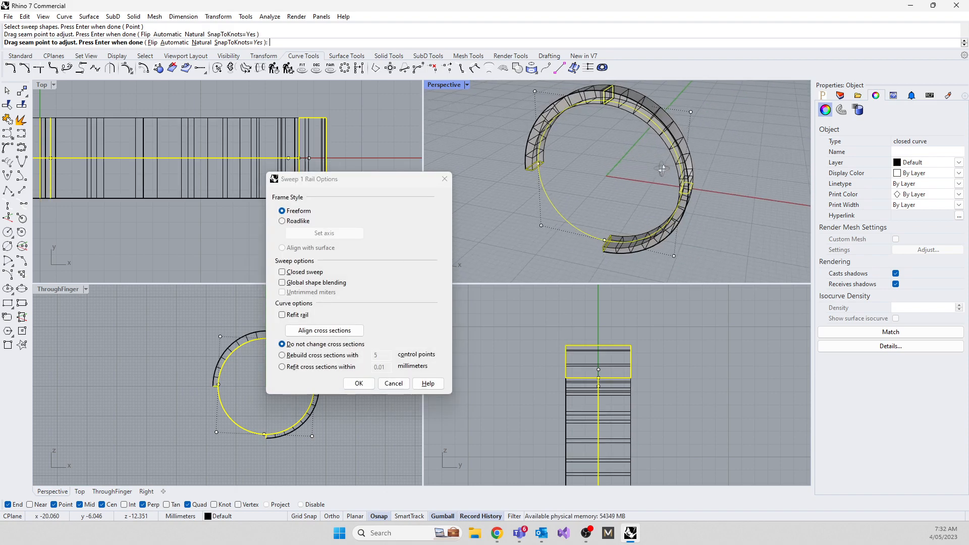
pyautogui.click(393, 383)
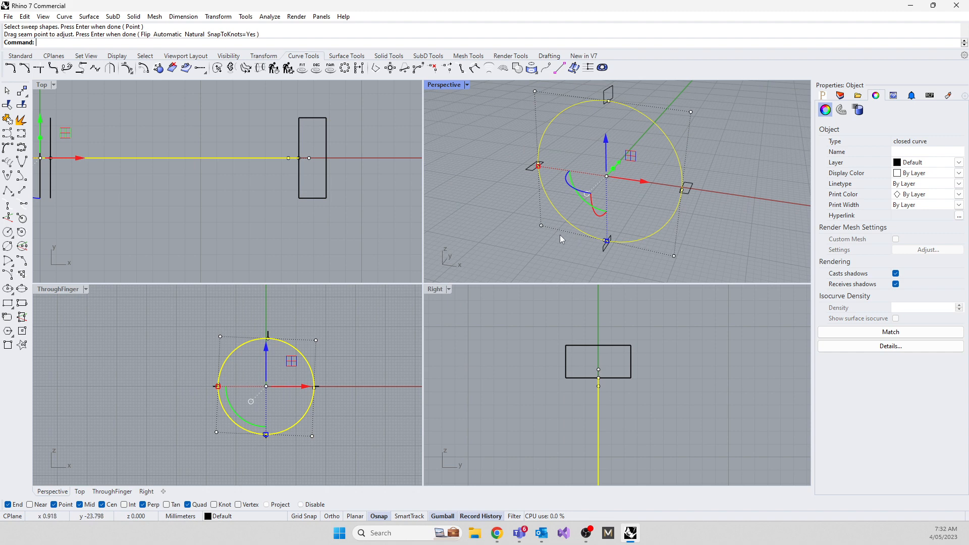
# Step: Set up a one-rail sweep of all four profile rectangles along the finger circle with Closed sweep enabled
pyautogui.press('Return')
pyautogui.click(602, 253)
pyautogui.click(690, 194)
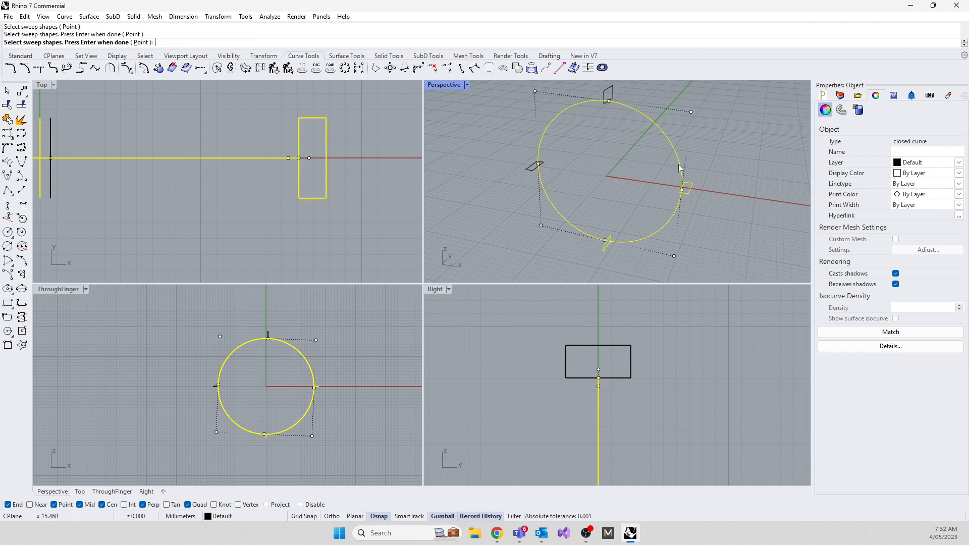
pyautogui.click(609, 93)
pyautogui.click(532, 167)
pyautogui.press('Return')
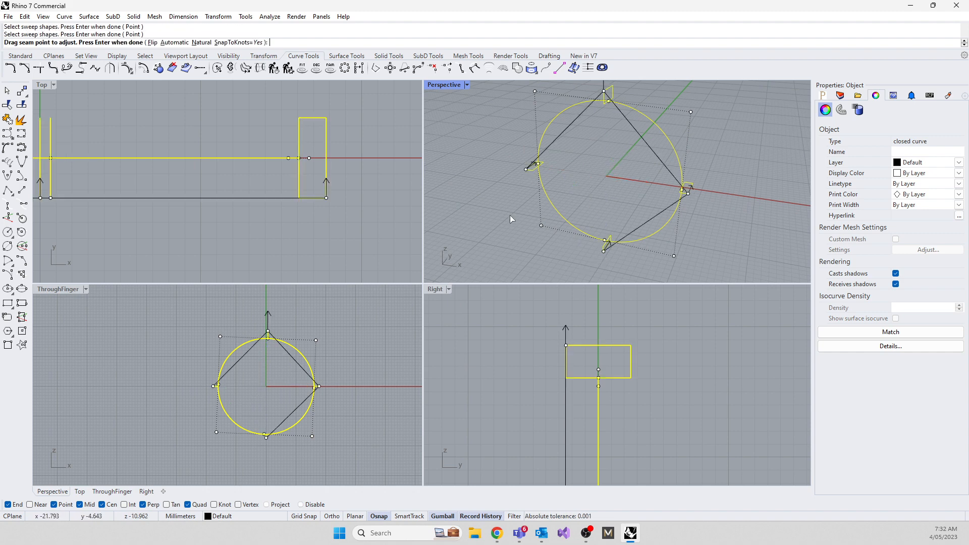
pyautogui.press('Return')
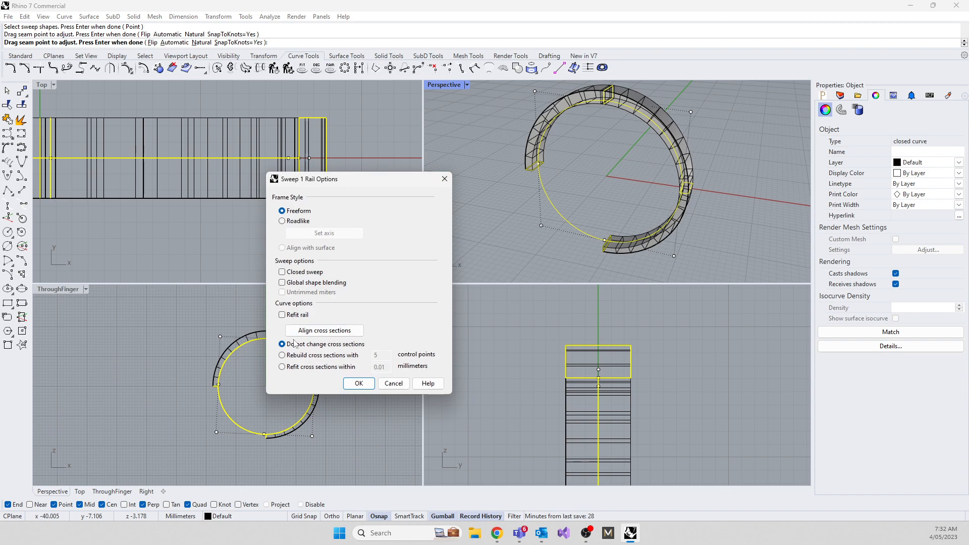
pyautogui.click(283, 273)
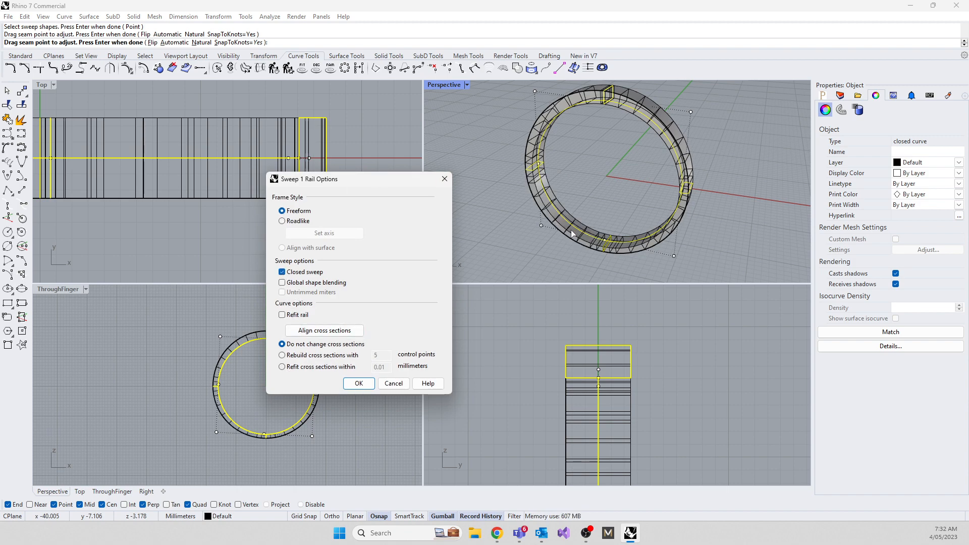
# Step: Examine the closed sweep preview from the front and in the maximized ThroughFinger view, and accept the sweep
pyautogui.moveTo(573, 235); pyautogui.dragTo(636, 192, button='right')
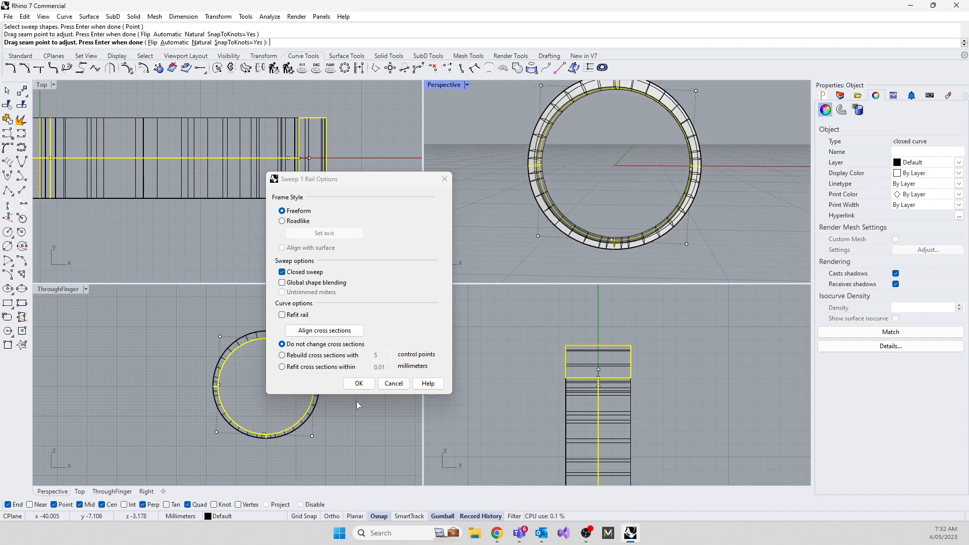
pyautogui.moveTo(344, 413); pyautogui.dragTo(210, 407, button='right')
pyautogui.scroll(2, 209, 406)
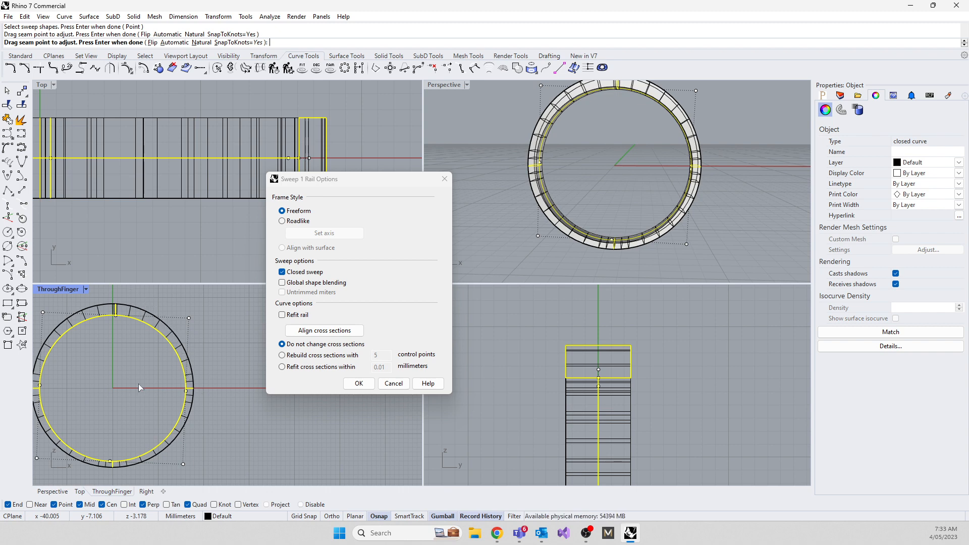
pyautogui.moveTo(138, 384); pyautogui.dragTo(197, 384, button='right')
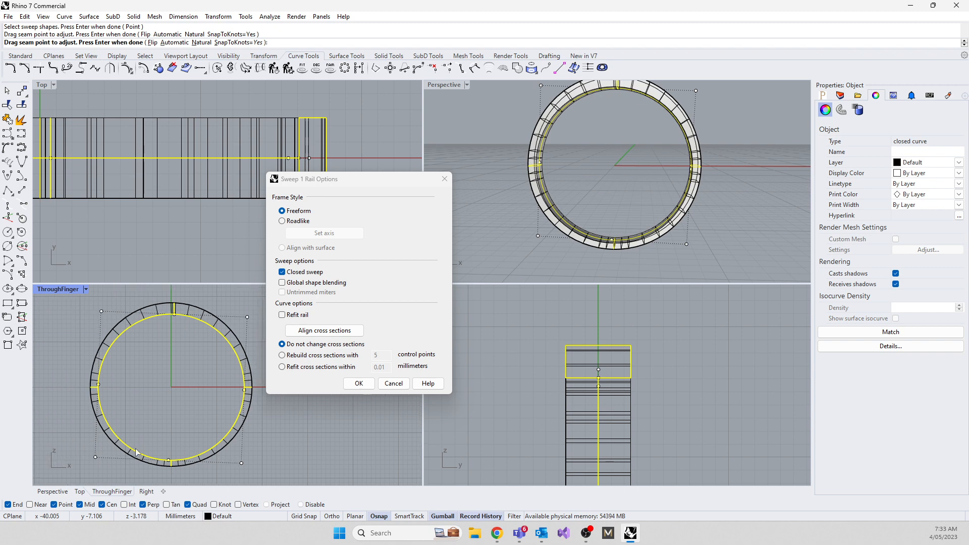
pyautogui.doubleClick(50, 290)
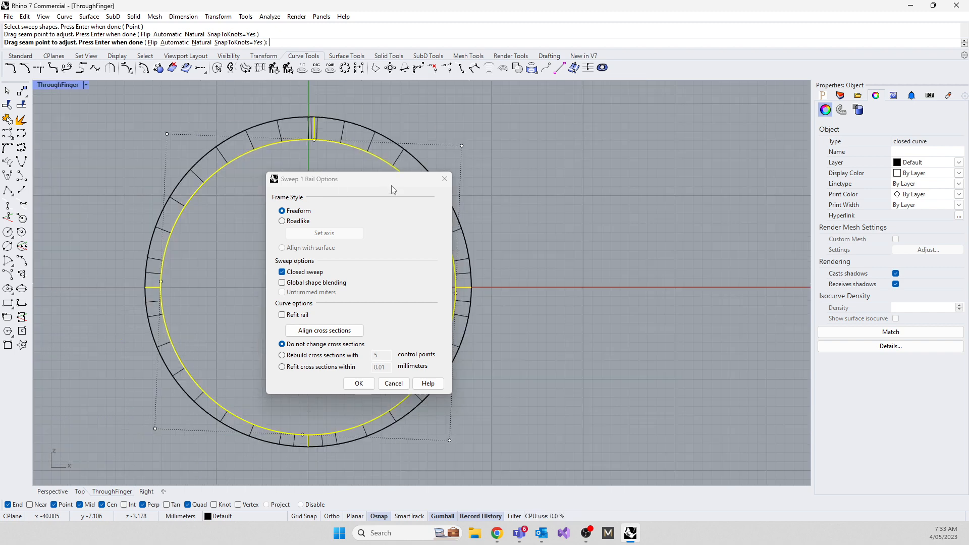
pyautogui.moveTo(373, 186); pyautogui.dragTo(672, 180)
pyautogui.scroll(2, 297, 446)
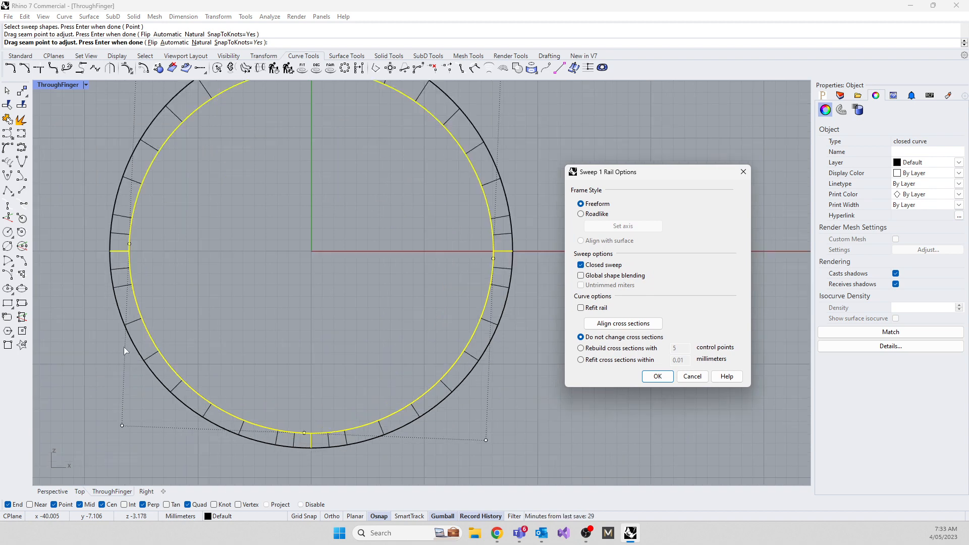
pyautogui.scroll(-3, 122, 333)
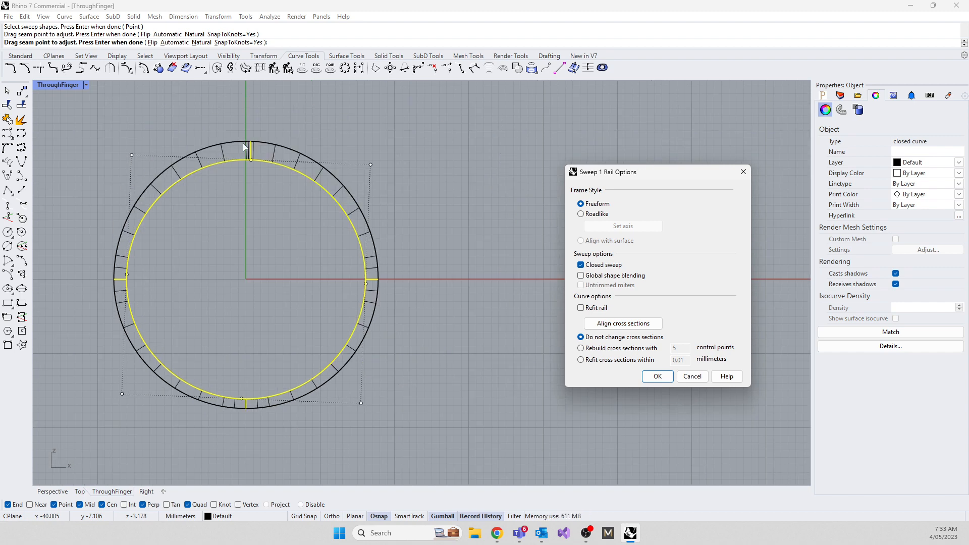
pyautogui.click(655, 377)
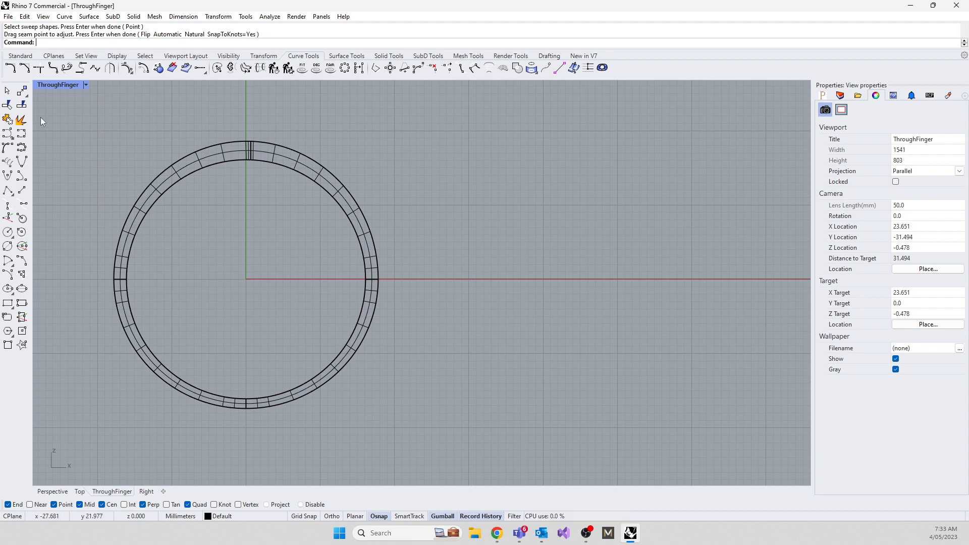
# Step: Draw an interpolated curve from above the ring around its outside on the positive X side, ending just below its lowest point
pyautogui.click(21, 134)
pyautogui.click(260, 104)
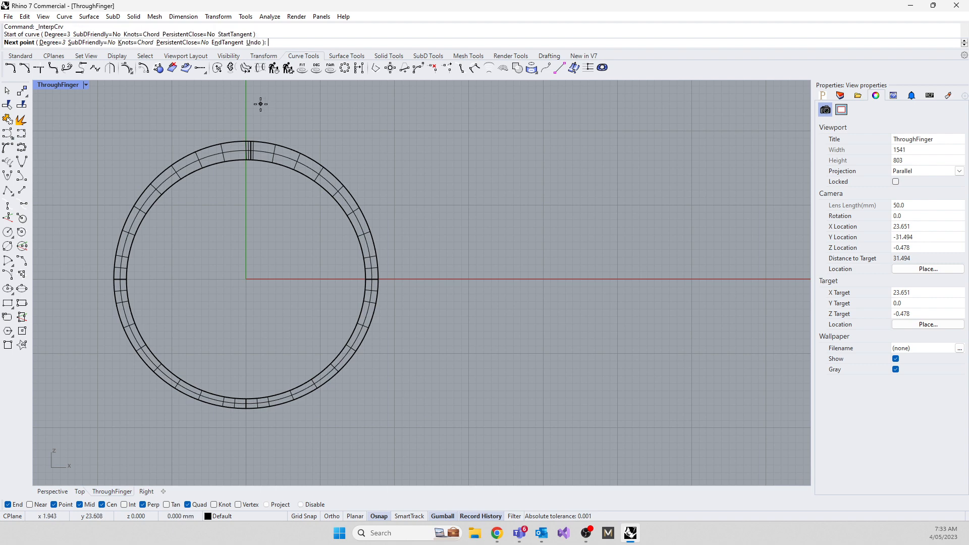
pyautogui.click(275, 125)
pyautogui.click(325, 156)
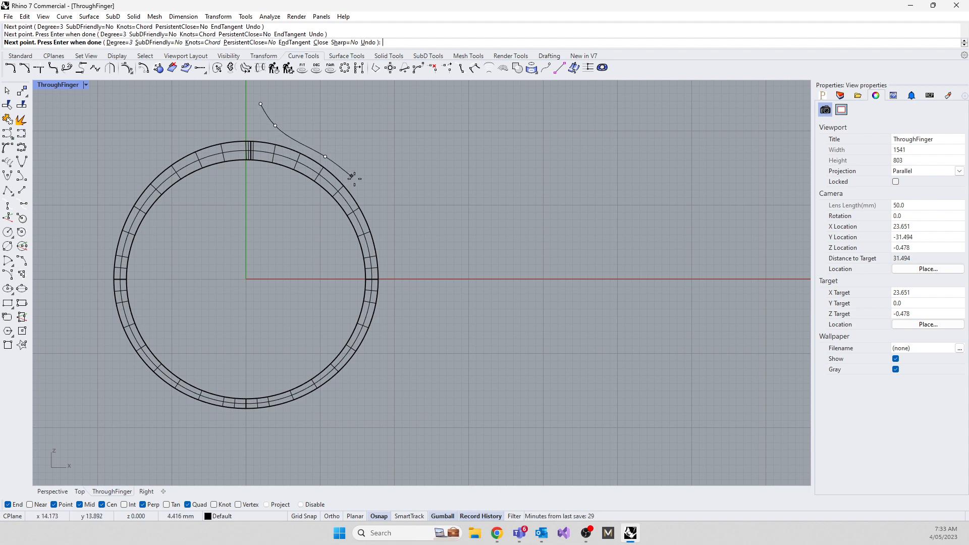
pyautogui.click(370, 199)
pyautogui.click(386, 314)
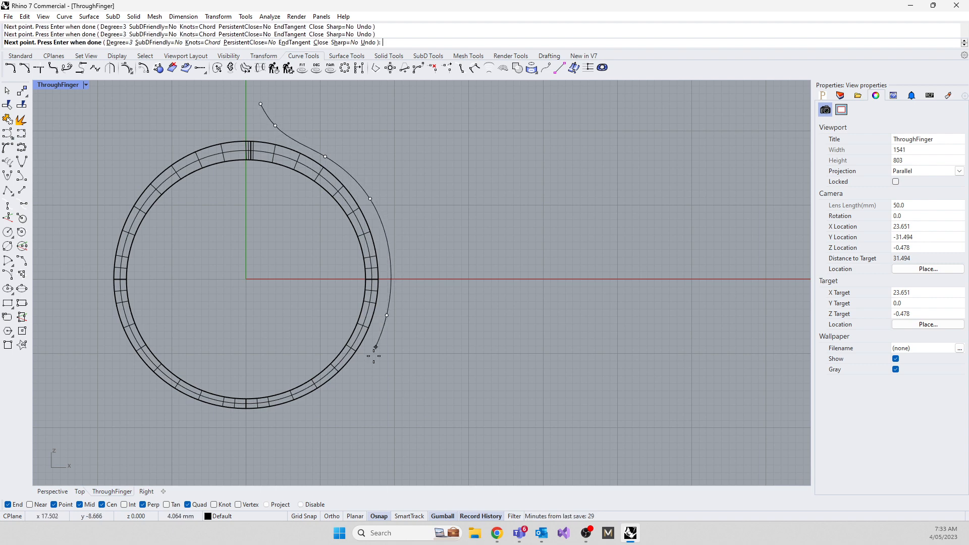
pyautogui.click(309, 406)
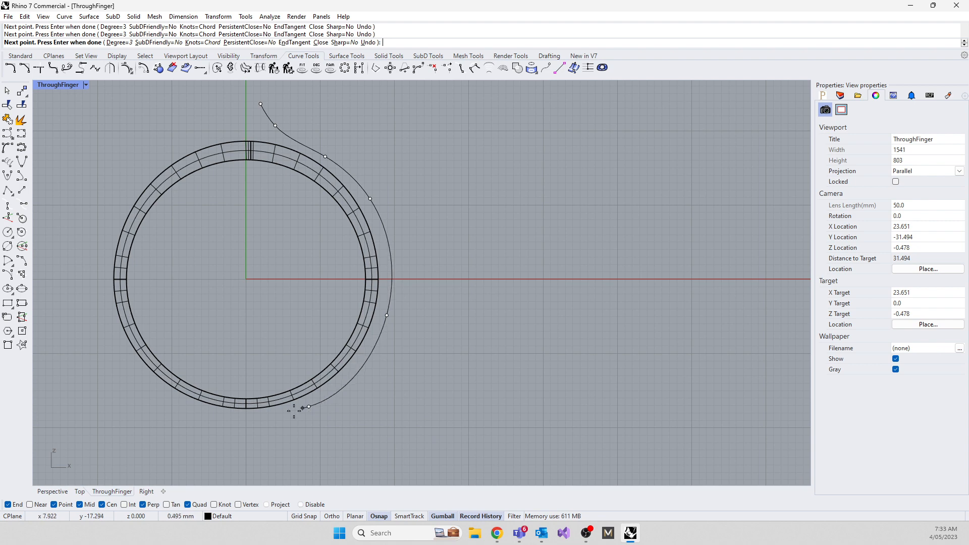
pyautogui.click(247, 417)
pyautogui.press('Return')
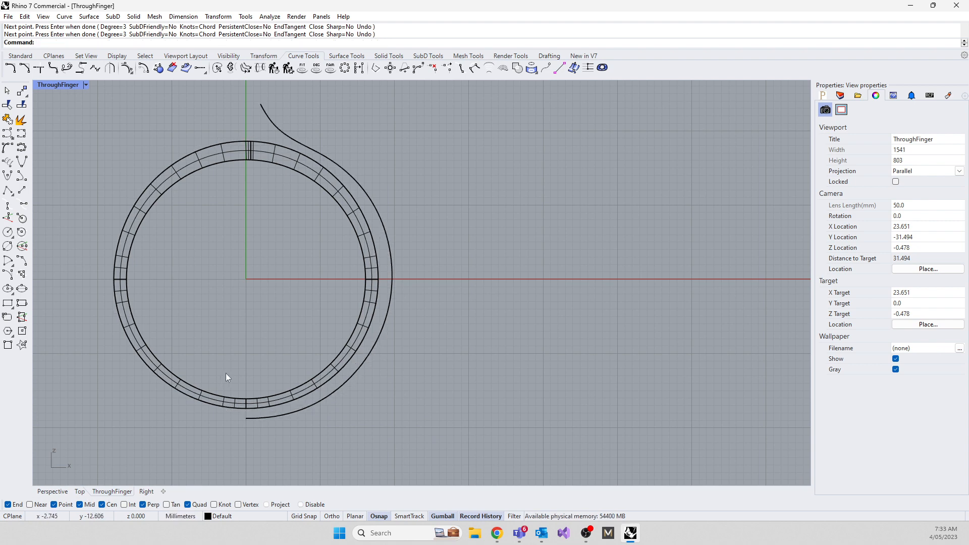
# Step: Rotate copies of the top profile rectangle about the origin to just beside the top, two spots on the upper positive X side, and the lowest point
pyautogui.click(256, 144)
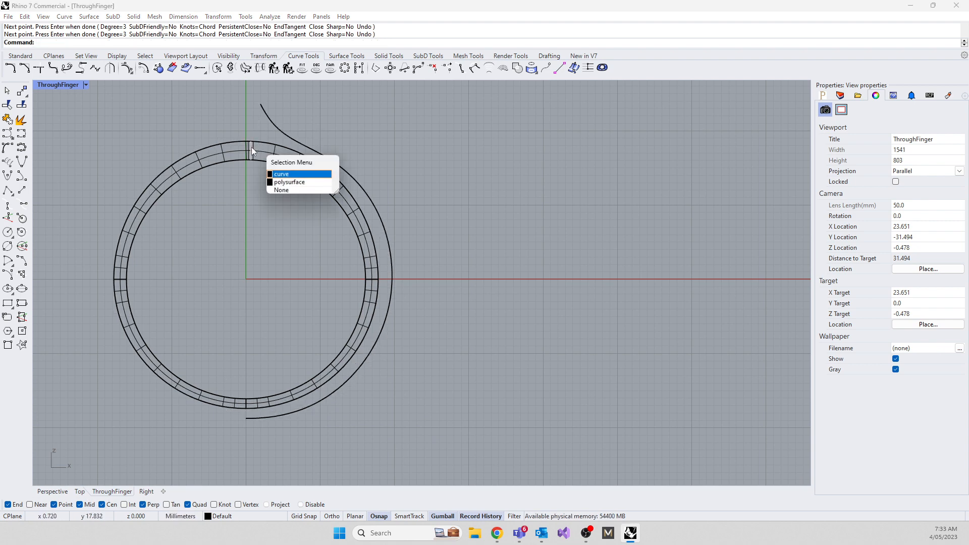
pyautogui.click(267, 177)
pyautogui.write('Ropt')
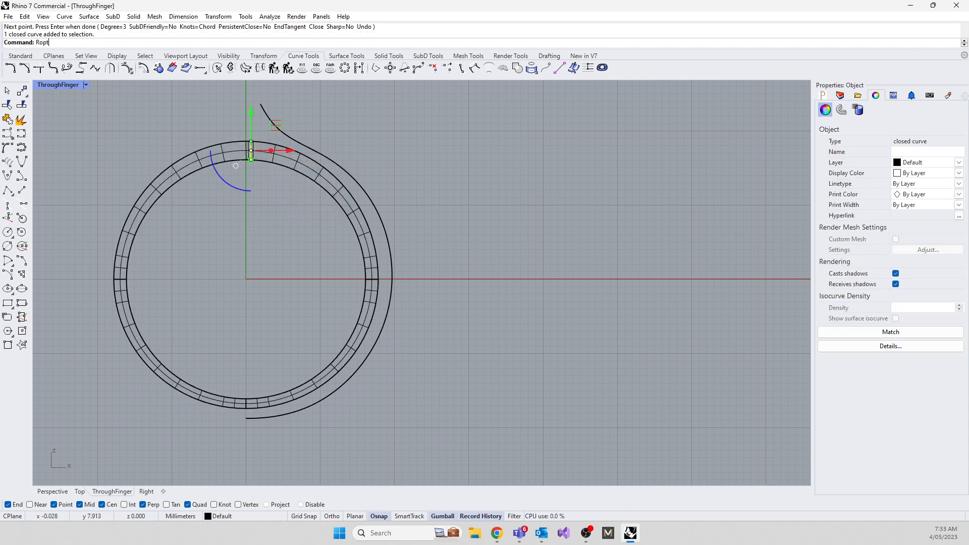
pyautogui.write('ate')
pyautogui.press('Return')
pyautogui.write('0')
pyautogui.press('Return')
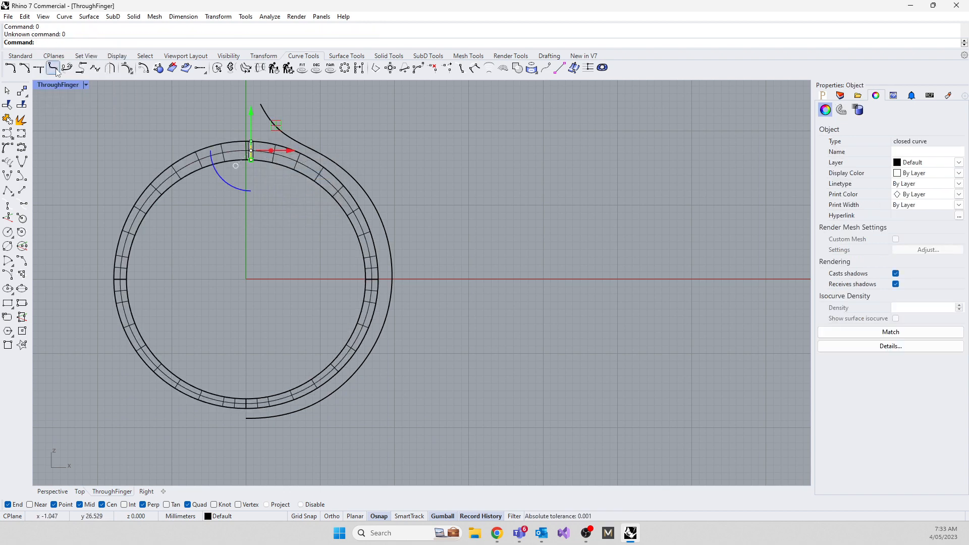
pyautogui.write('rotate')
pyautogui.press('Return')
pyautogui.write('0')
pyautogui.press('Return')
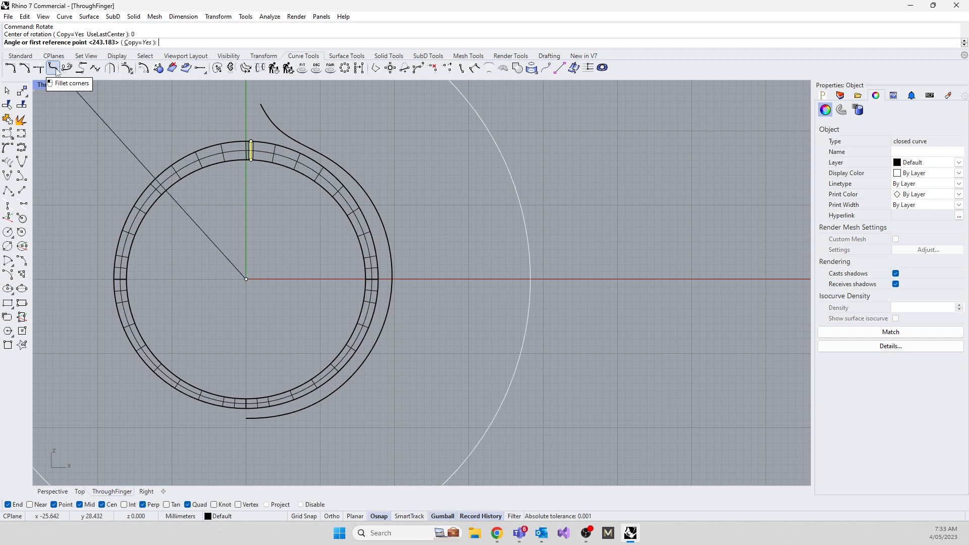
pyautogui.click(139, 42)
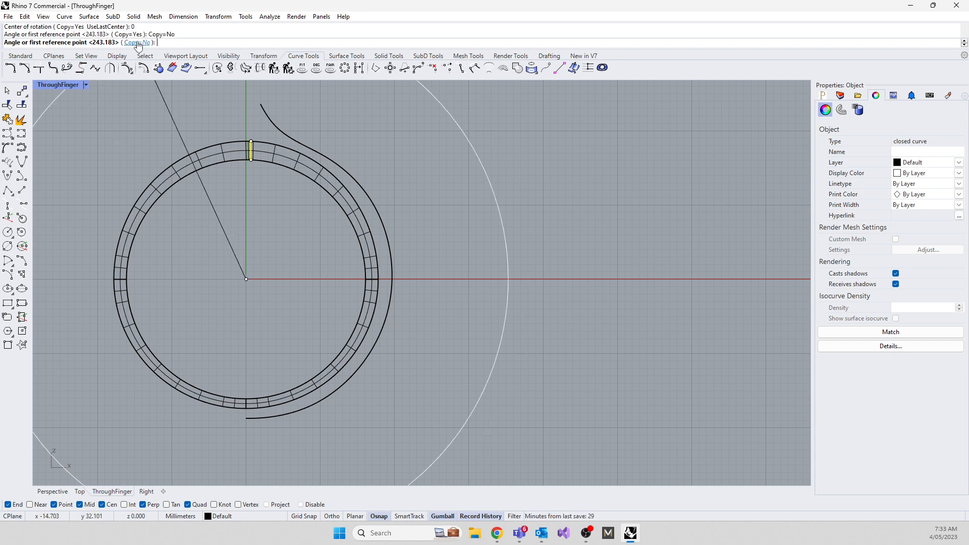
pyautogui.click(235, 112)
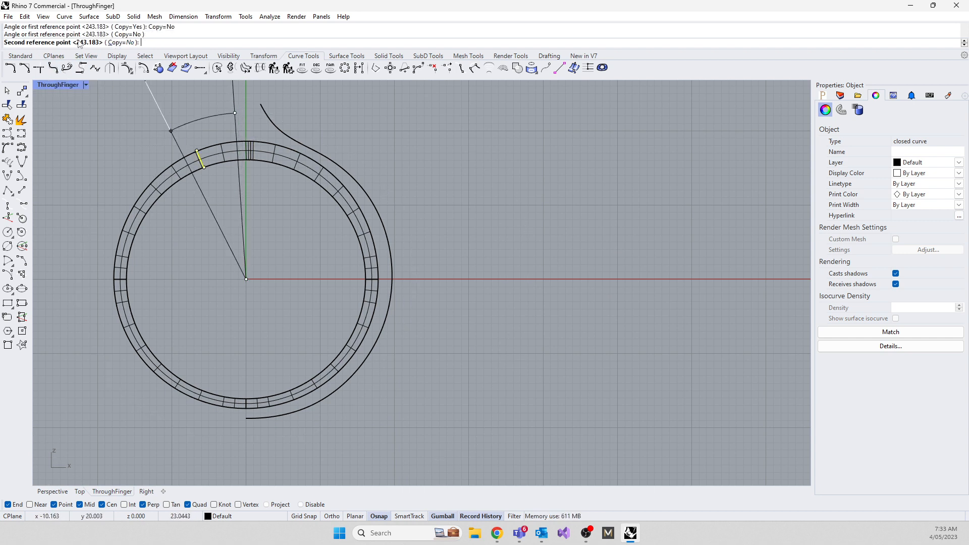
pyautogui.click(127, 43)
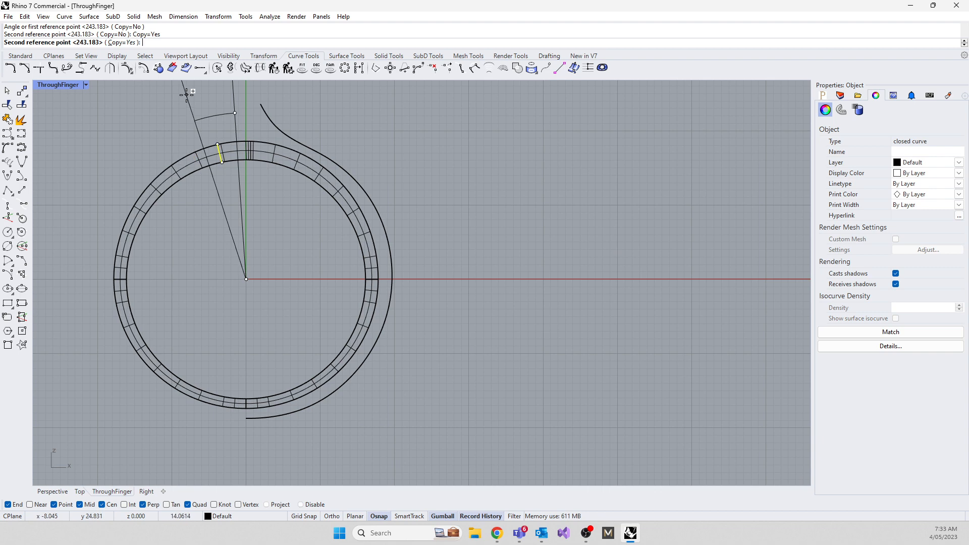
pyautogui.click(244, 89)
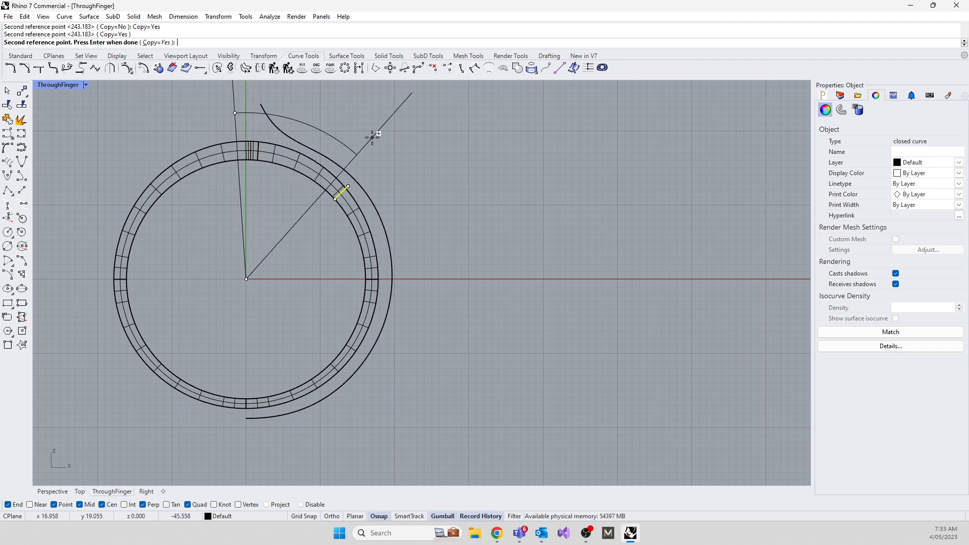
pyautogui.click(316, 121)
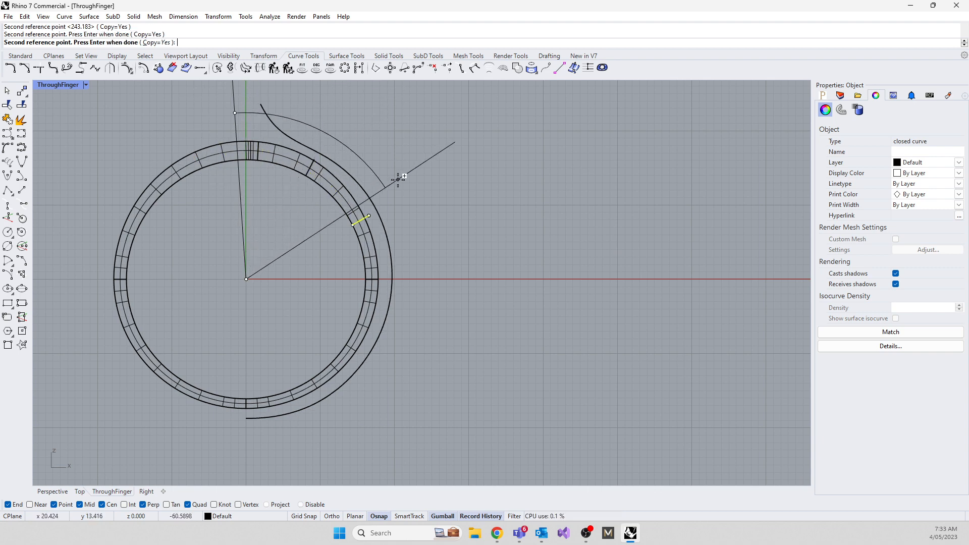
pyautogui.click(400, 199)
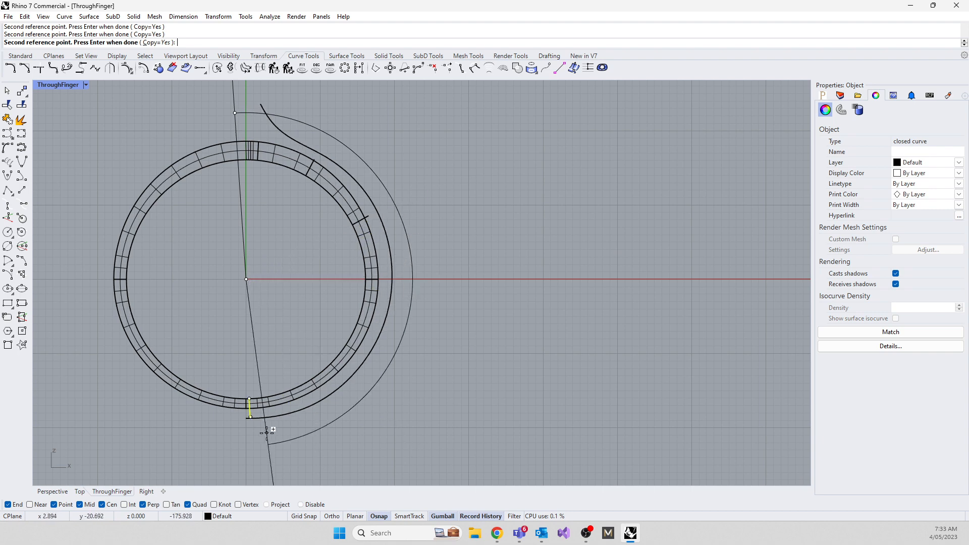
pyautogui.press('Return')
# Step: Scale the upper rectangle copy on the positive X side from its inner end out to the interpolated outer curve
pyautogui.scroll(6, 242, 222)
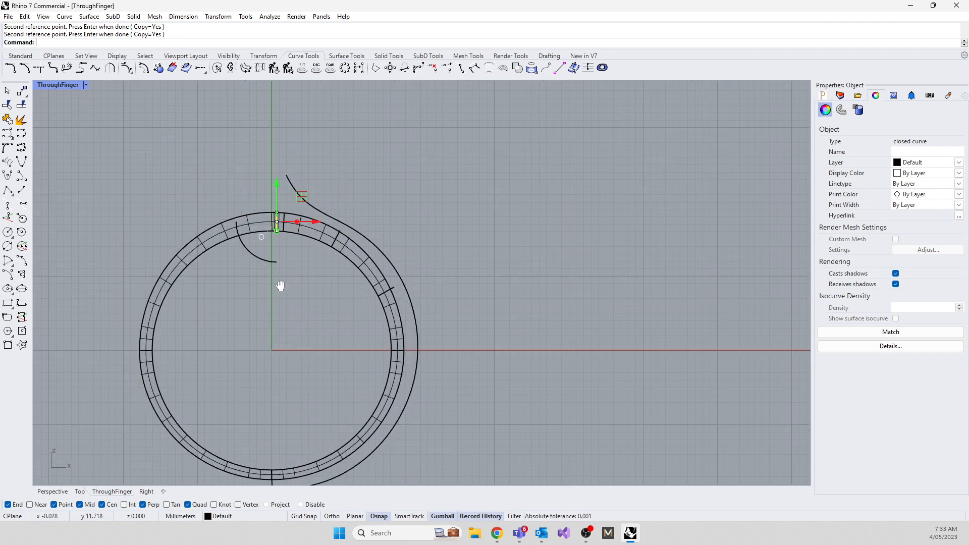
pyautogui.click(277, 196)
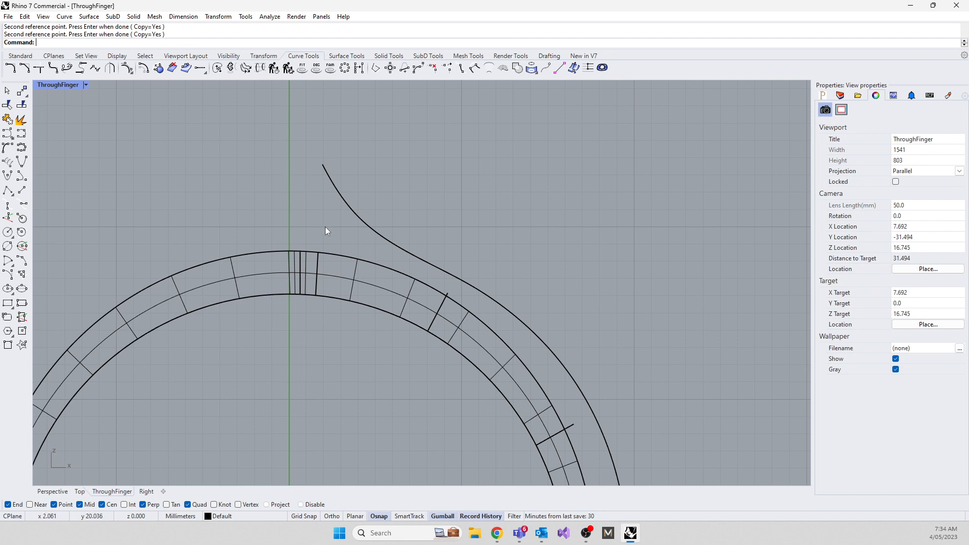
pyautogui.moveTo(344, 235); pyautogui.dragTo(492, 408)
pyautogui.scroll(3, 410, 337)
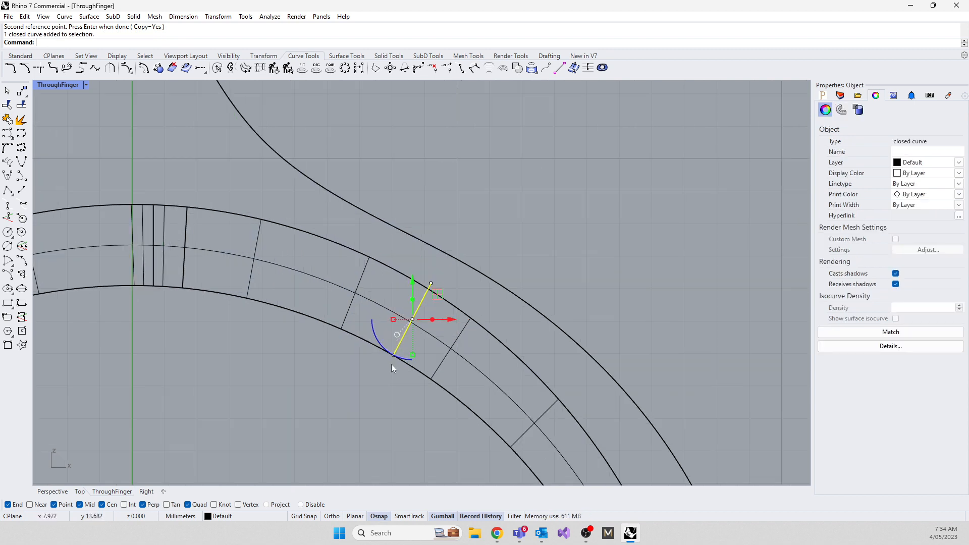
pyautogui.write('Scale')
pyautogui.press('Return')
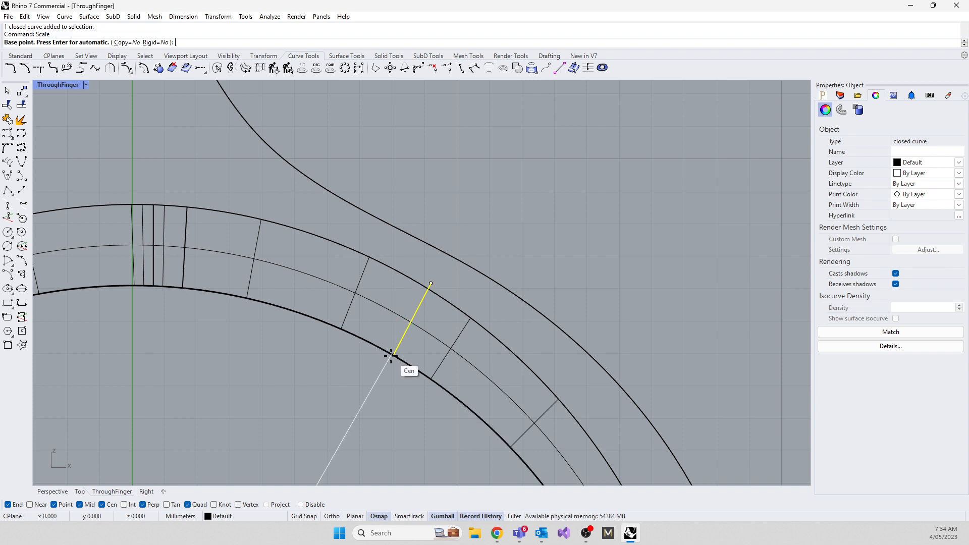
pyautogui.click(397, 358)
pyautogui.click(497, 167)
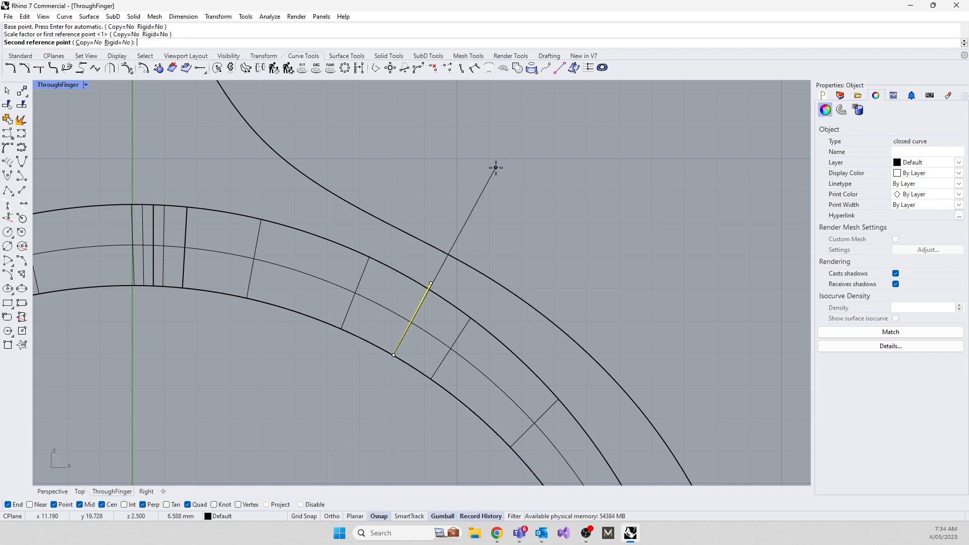
pyautogui.click(555, 104)
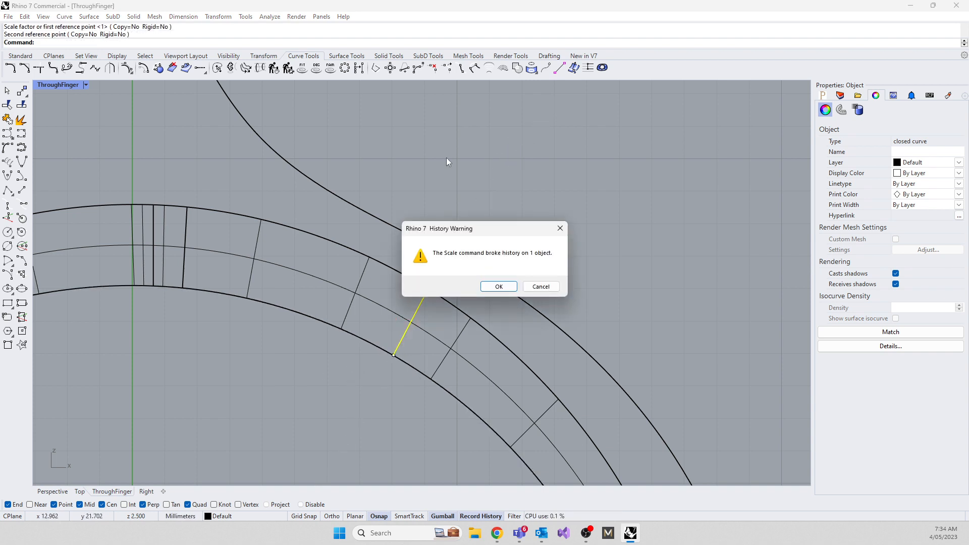
pyautogui.click(491, 288)
# Step: With the Cen snap off, scale the lower of the two positive X side copies from its inner end to the outer curve
pyautogui.scroll(-5, 525, 377)
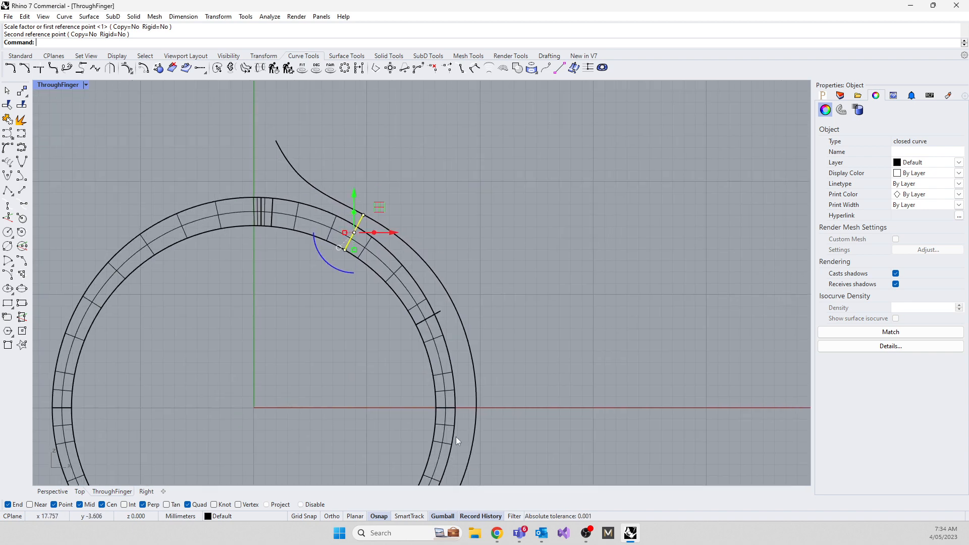
pyautogui.scroll(8, 456, 286)
pyautogui.click(419, 344)
pyautogui.press('Return')
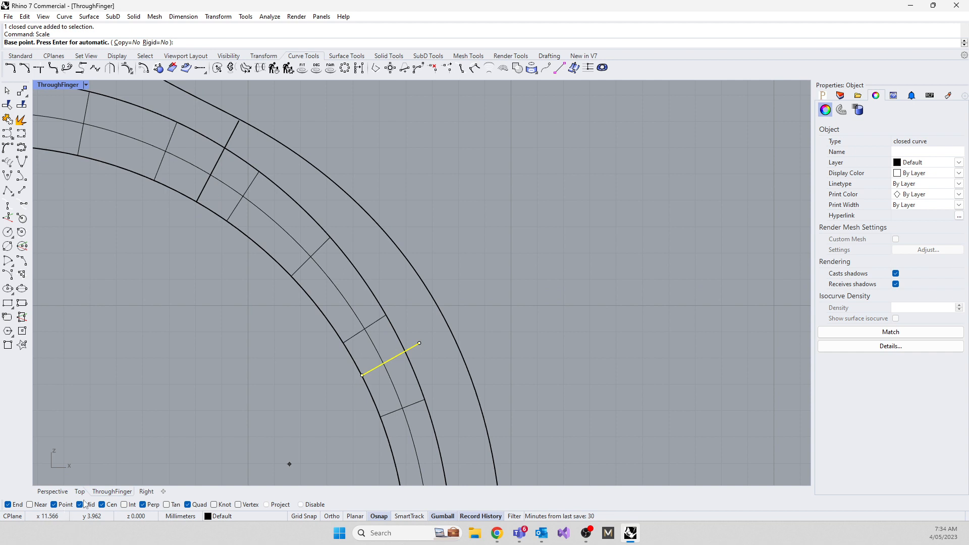
pyautogui.click(102, 504)
pyautogui.click(362, 375)
pyautogui.click(455, 321)
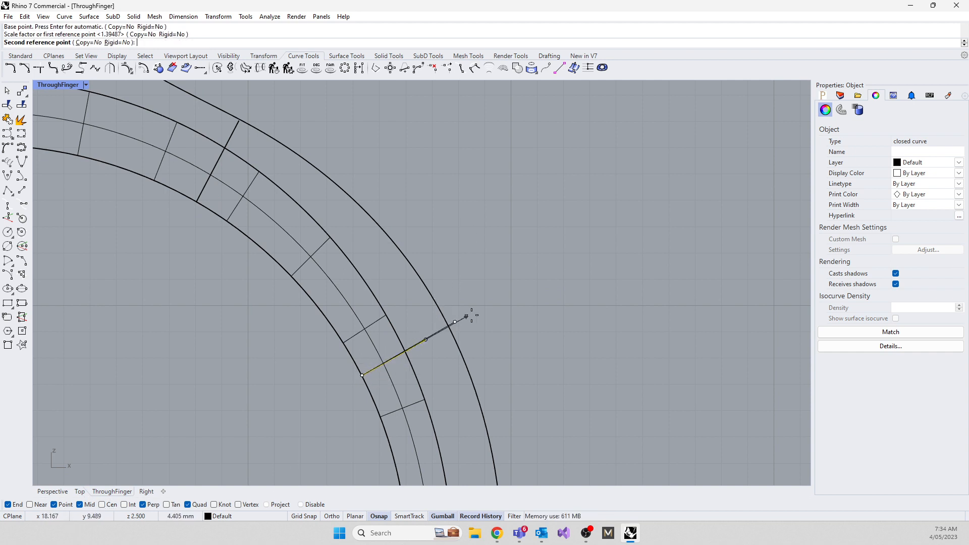
pyautogui.click(502, 291)
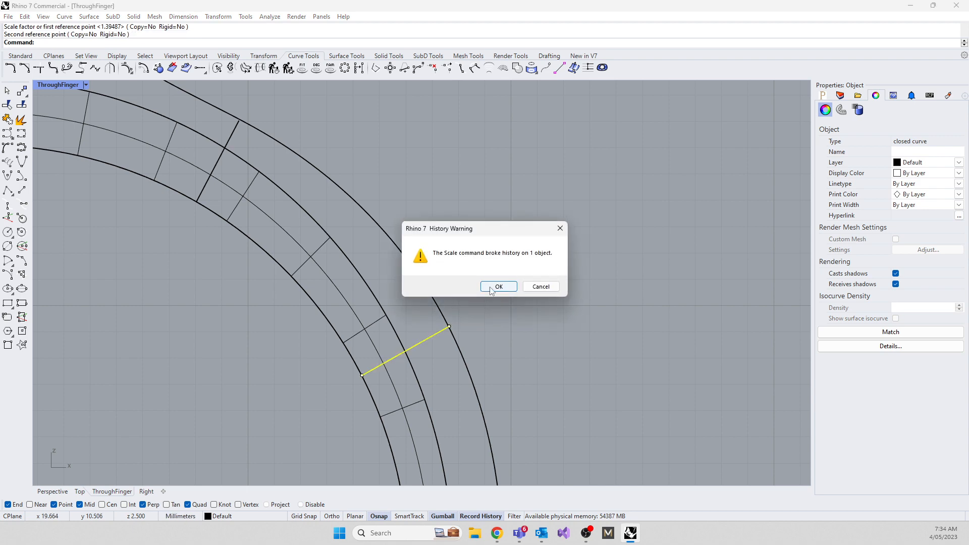
pyautogui.click(497, 287)
pyautogui.scroll(-6, 496, 257)
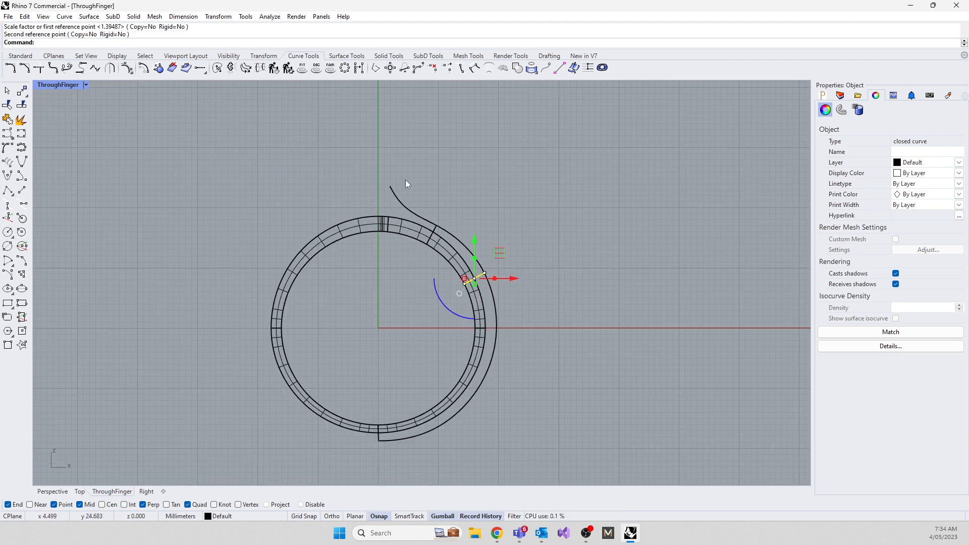
pyautogui.click(385, 296)
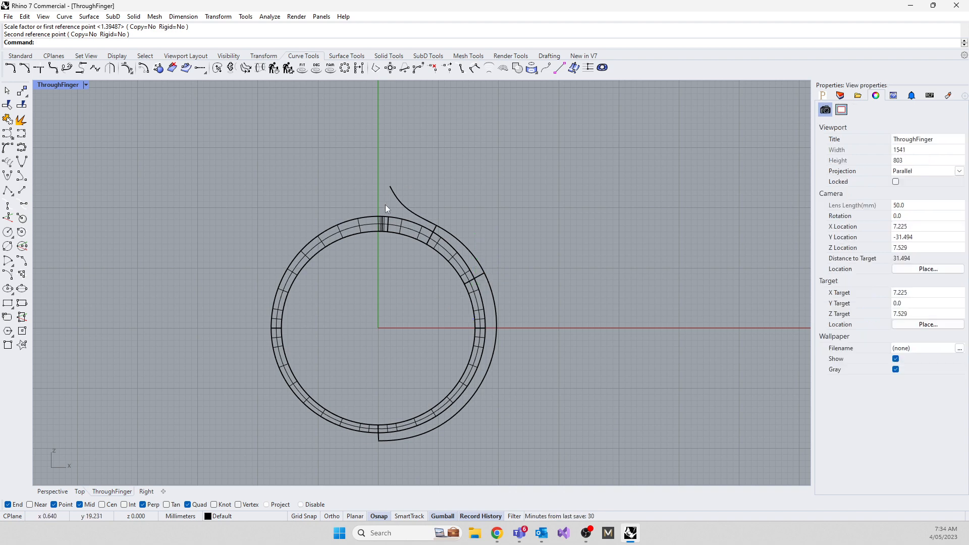
# Step: Delete the ring sweep and all profile rectangles in the maximized Right view, keeping the finger circle and the outer curve
pyautogui.doubleClick(57, 84)
pyautogui.scroll(-8, 497, 346)
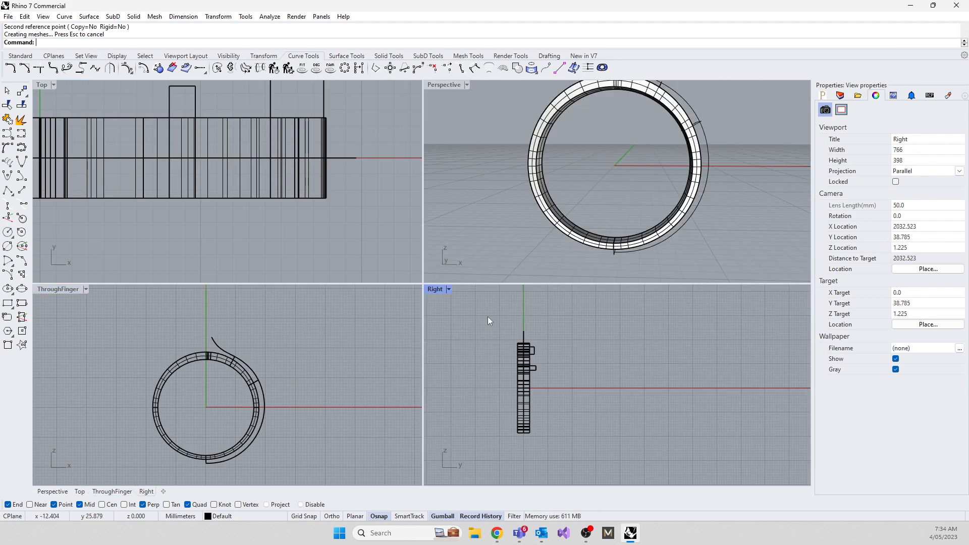
pyautogui.doubleClick(434, 291)
pyautogui.moveTo(259, 382); pyautogui.dragTo(350, 459, button='right')
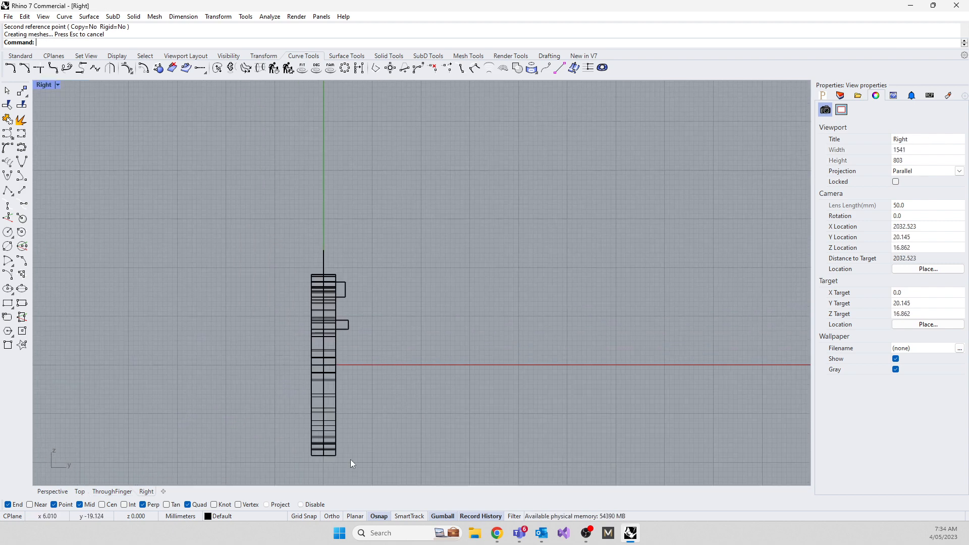
pyautogui.hotkey('ctrl', 'a')
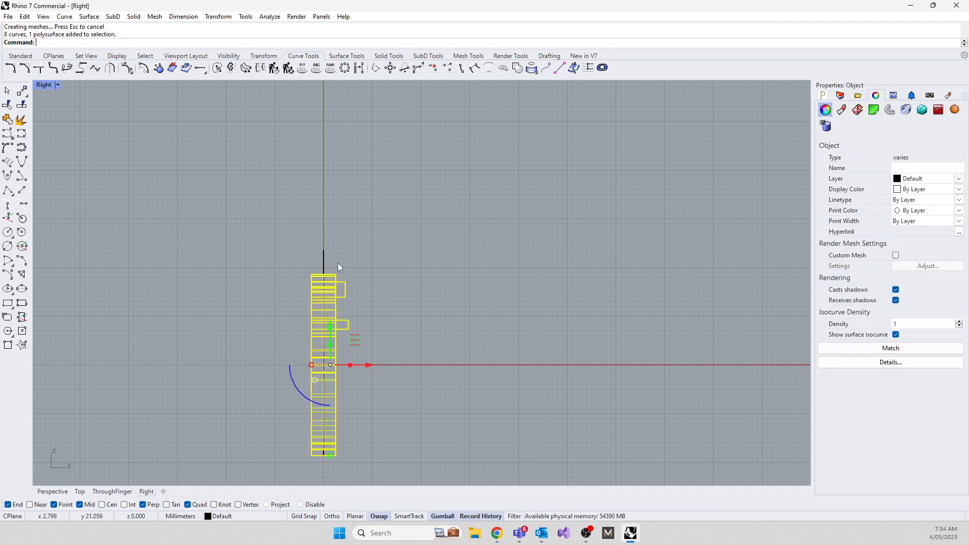
pyautogui.press('Delete')
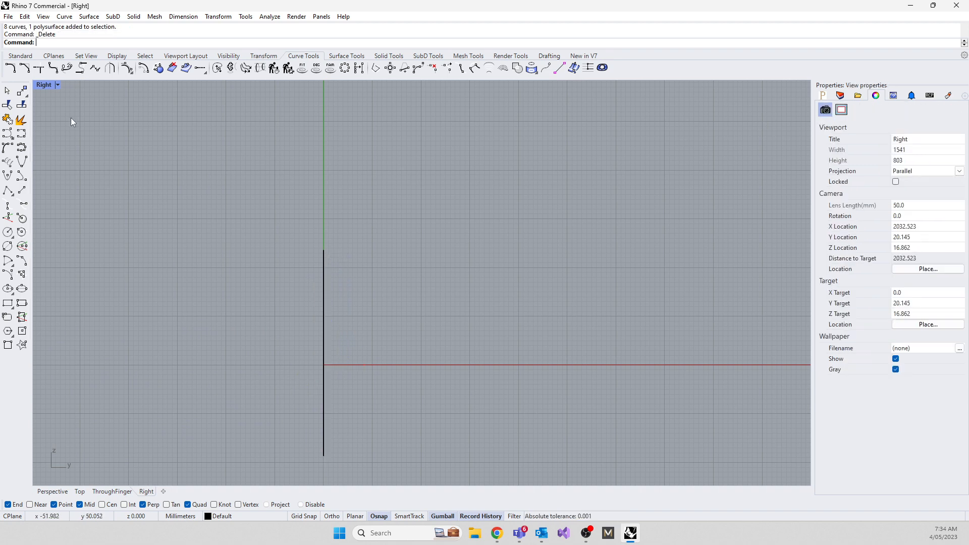
# Step: Delete the interpolated outer curve and the finger circle in the ThroughFinger view
pyautogui.doubleClick(44, 84)
pyautogui.click(221, 333)
pyautogui.press('Delete')
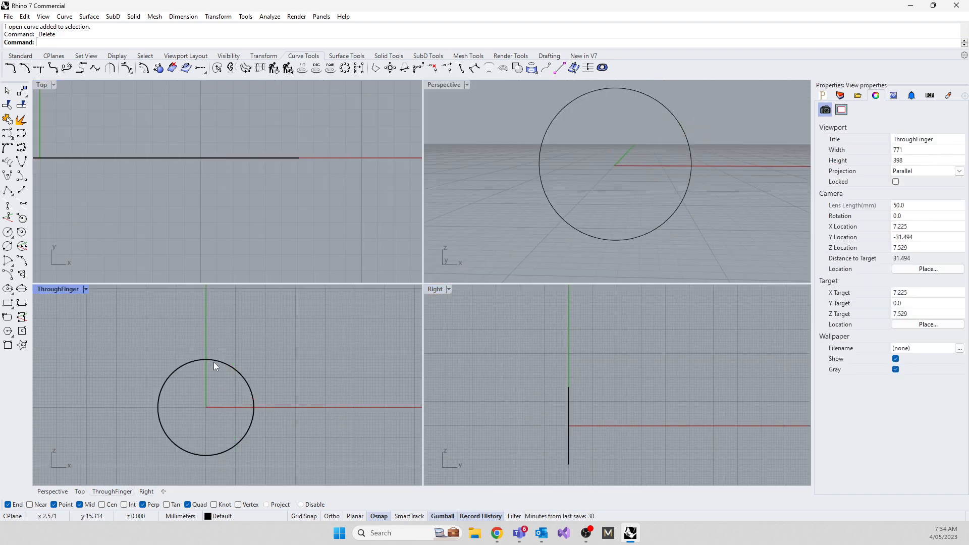
pyautogui.click(213, 362)
pyautogui.press('Delete')
# Step: Draw a circle about 25.5 mm in diameter centred on the origin in the maximized ThroughFinger view
pyautogui.doubleClick(56, 289)
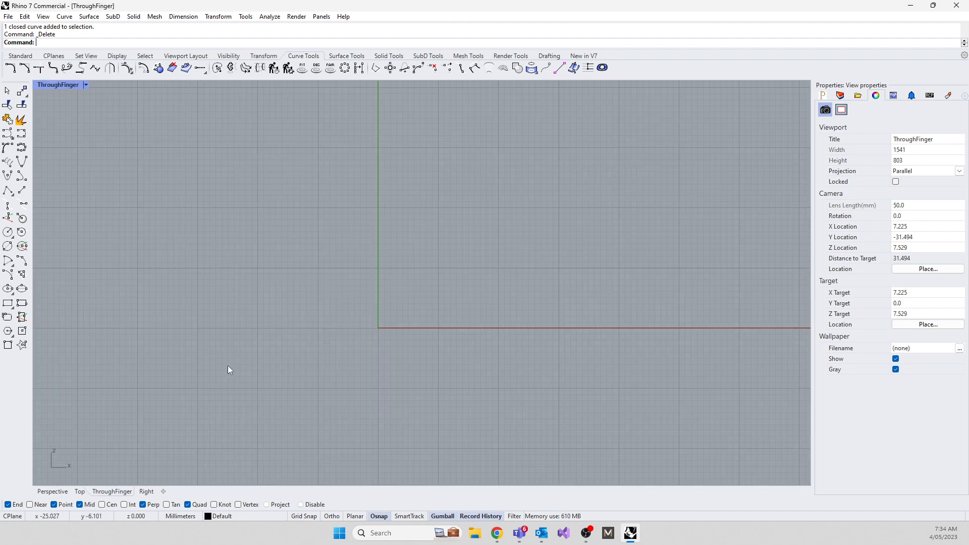
pyautogui.moveTo(244, 361); pyautogui.dragTo(294, 344, button='right')
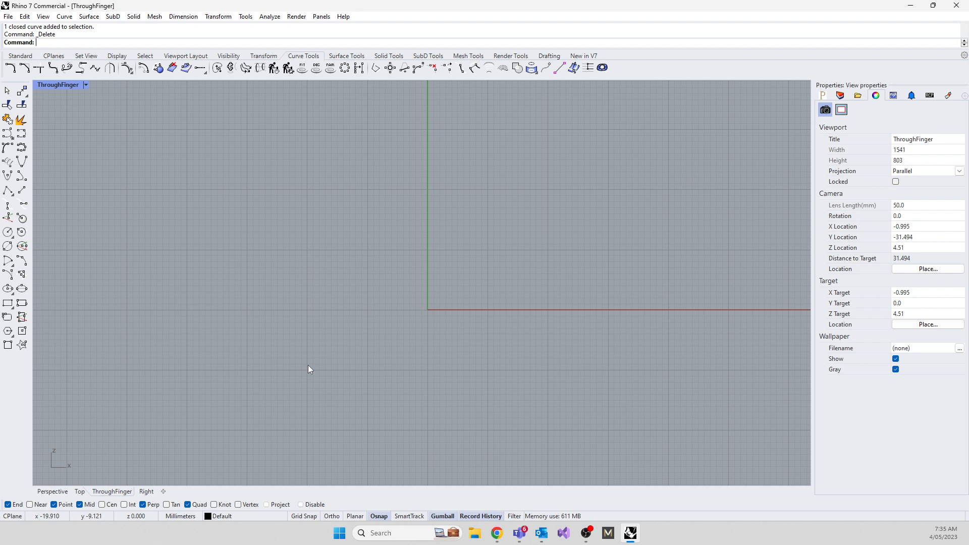
pyautogui.write('ircle')
pyautogui.press('Return')
pyautogui.write('0')
pyautogui.press('Return')
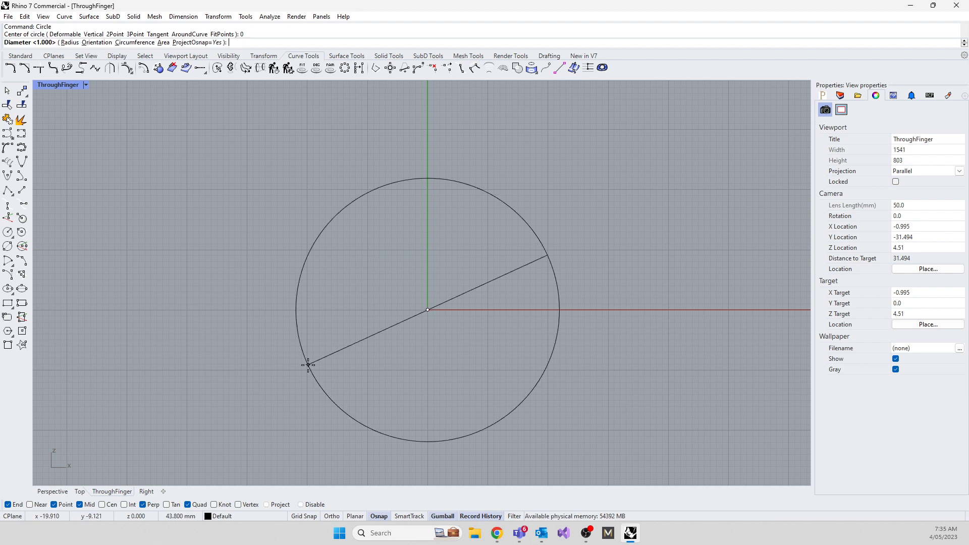
pyautogui.click(427, 233)
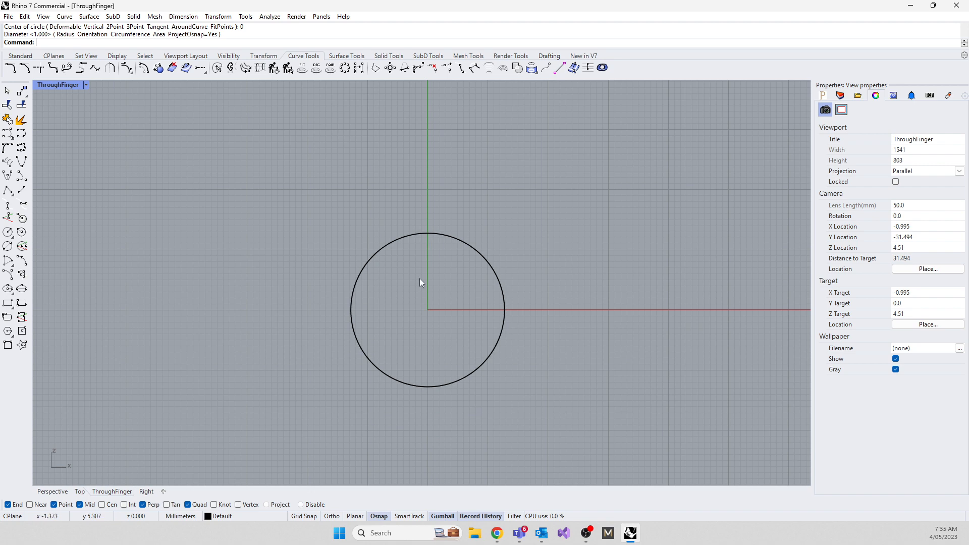
# Step: Draw a concentric outer circle about 30 mm in diameter around the origin and display its control points
pyautogui.write('Circle')
pyautogui.press('Return')
pyautogui.write('0')
pyautogui.press('Return')
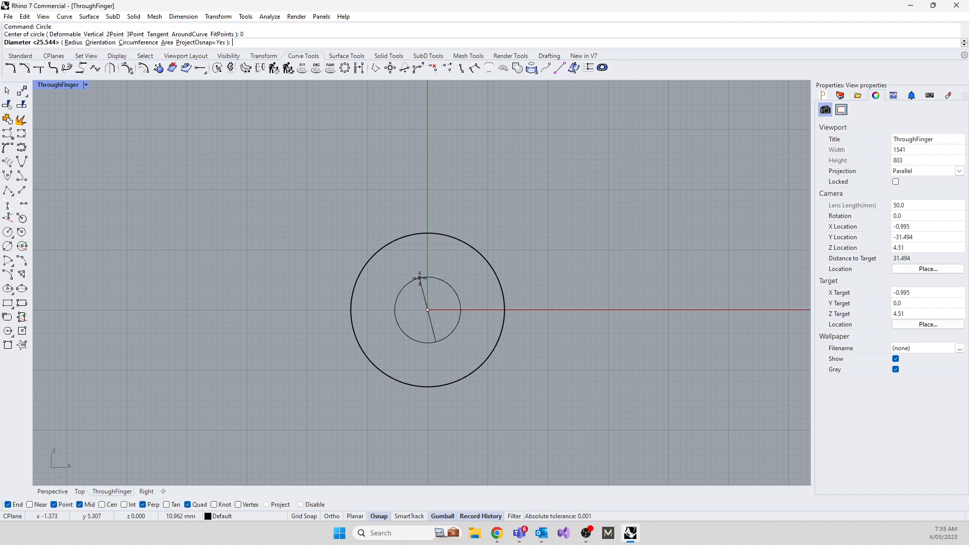
pyautogui.press('shift')
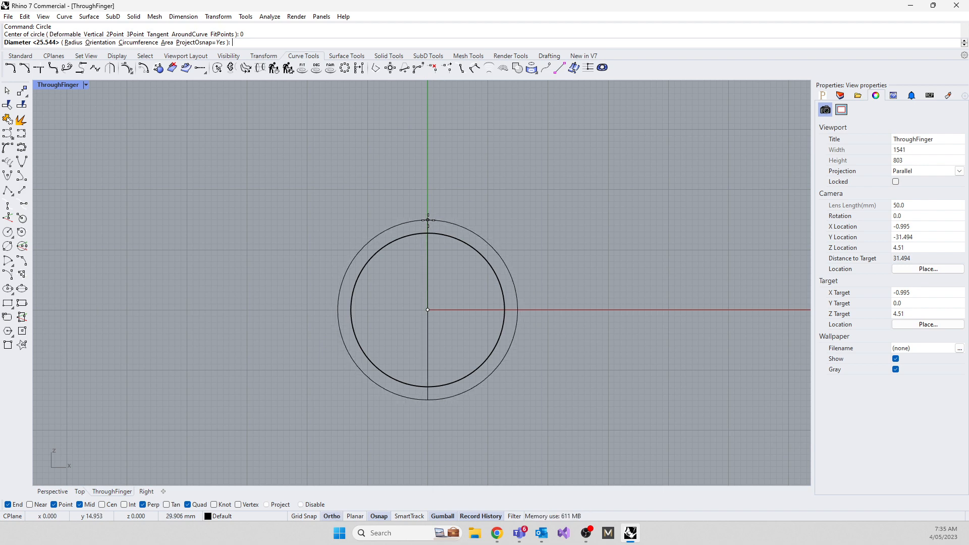
pyautogui.click(428, 220)
pyautogui.click(428, 220)
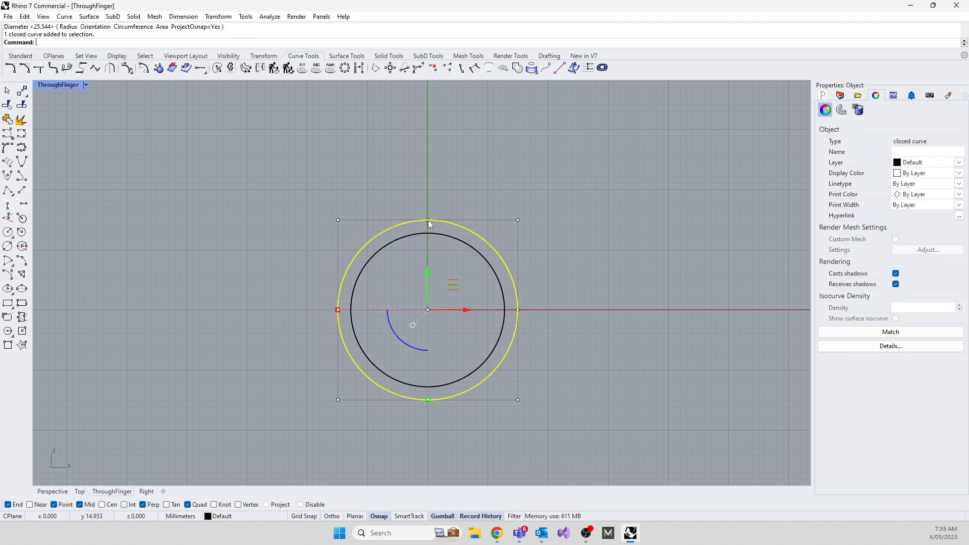
pyautogui.click(292, 166)
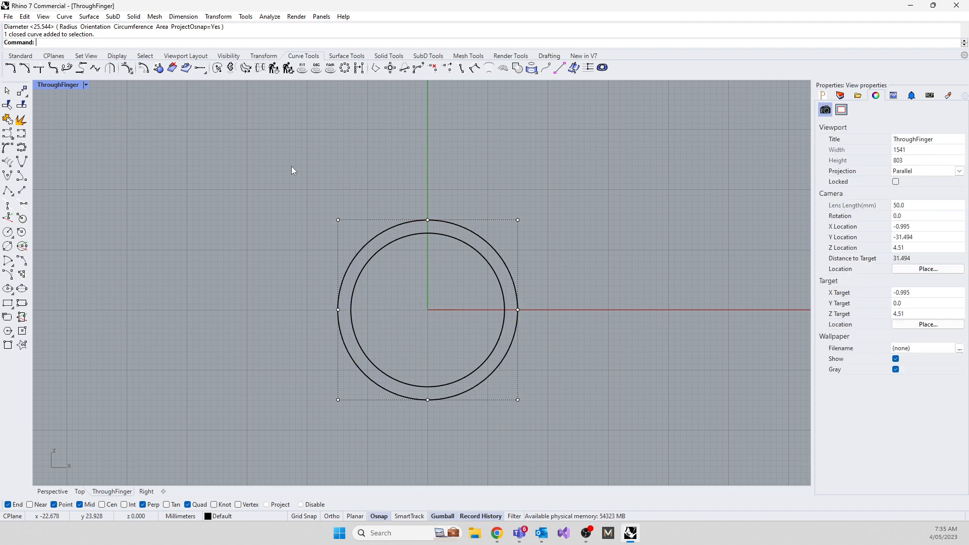
# Step: Try lowering the inner circle's top three control points, and undo the move
pyautogui.click(392, 379)
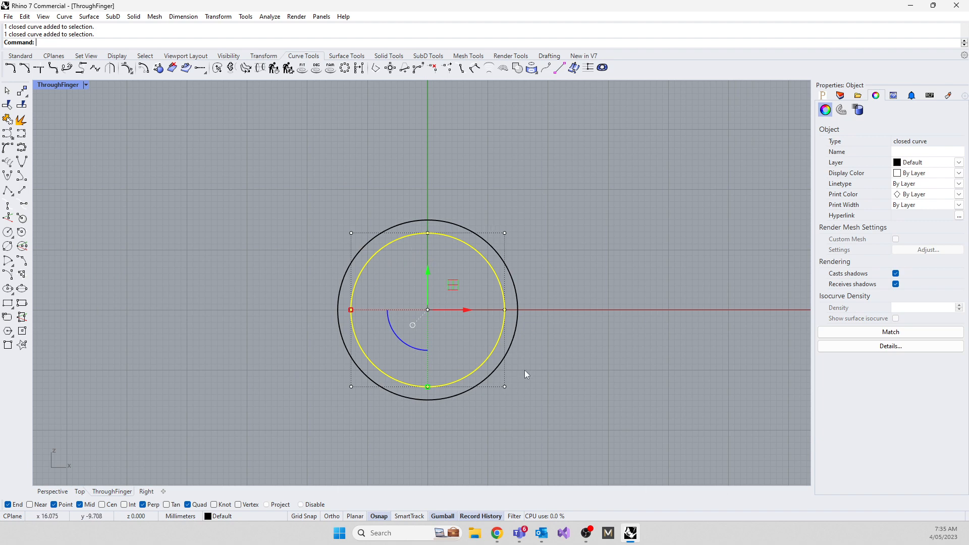
pyautogui.click(327, 201)
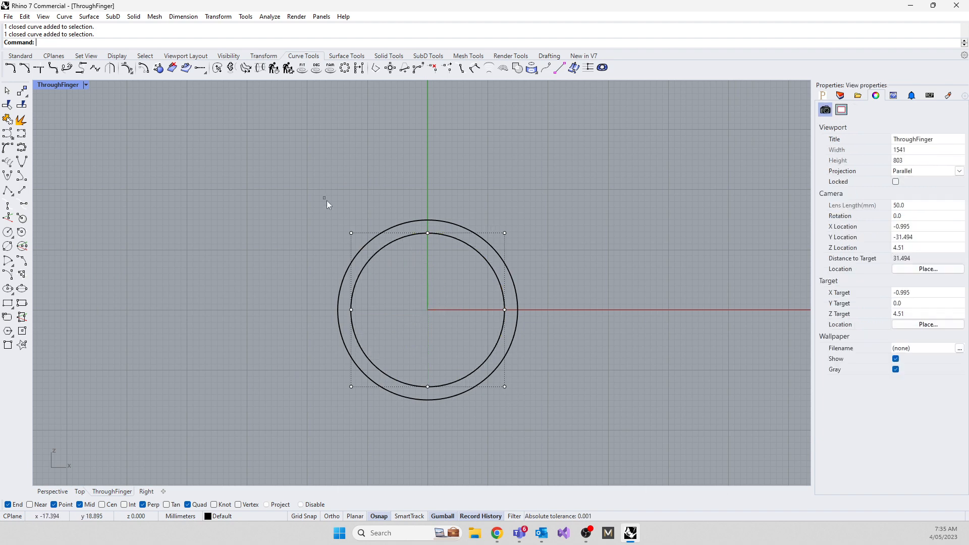
pyautogui.moveTo(417, 231); pyautogui.dragTo(517, 249)
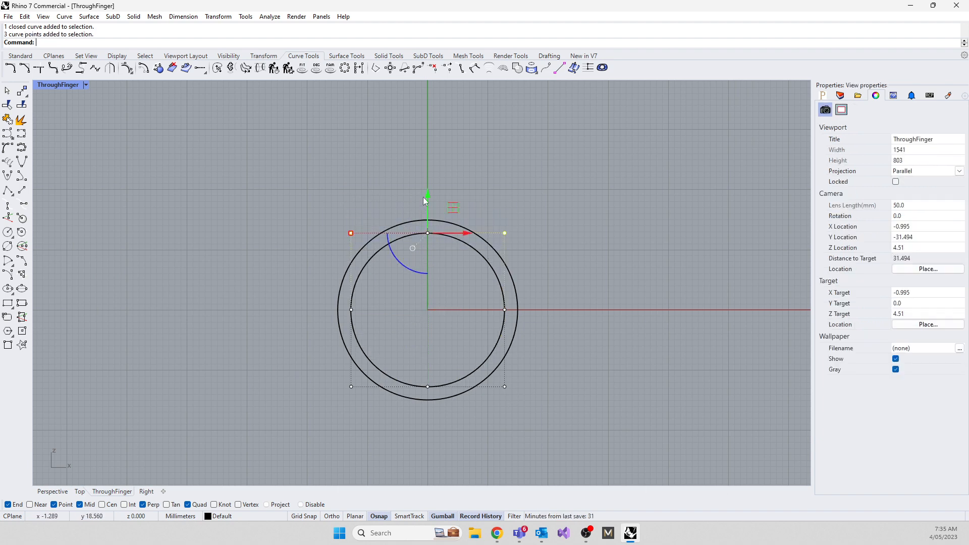
pyautogui.moveTo(426, 197); pyautogui.dragTo(434, 222)
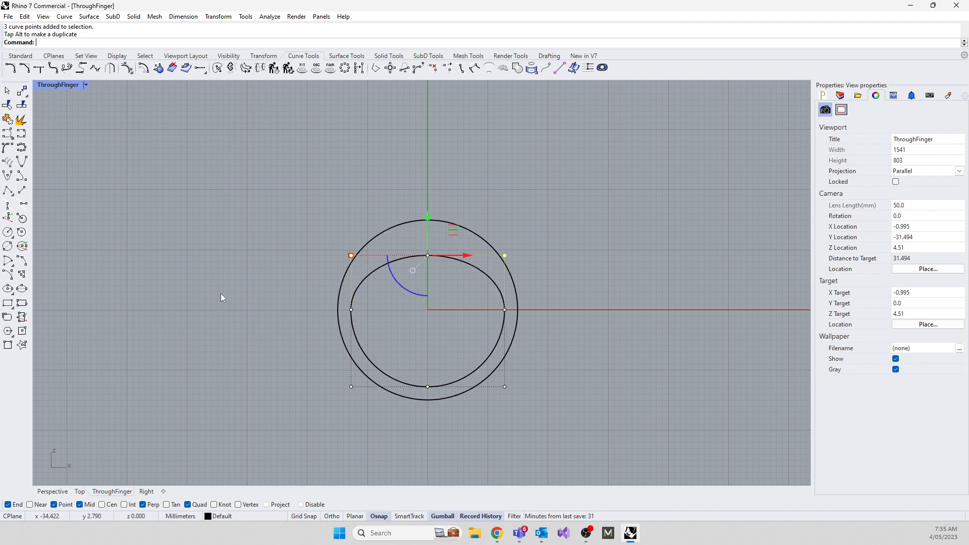
pyautogui.hotkey('ctrl', 'z')
pyautogui.press('Escape')
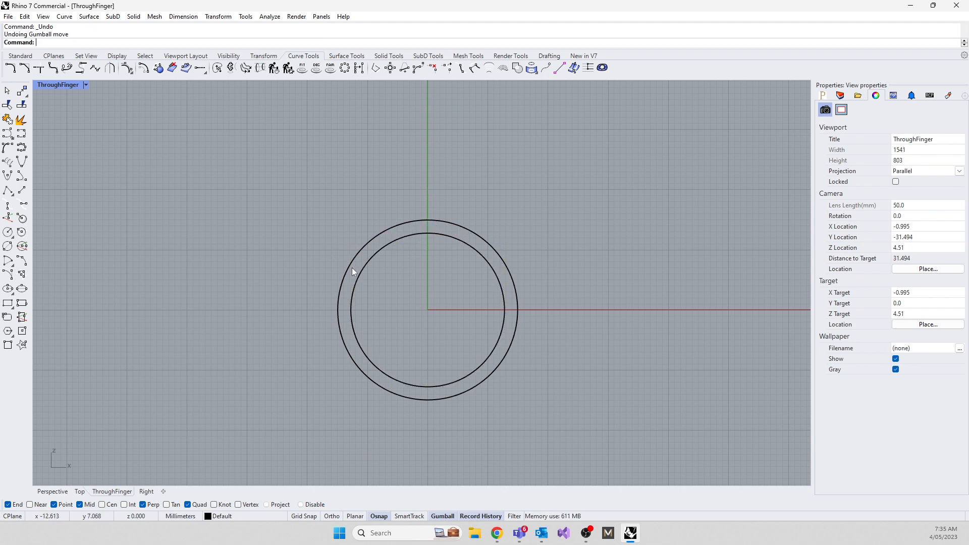
# Step: Raise the outer circle's top three control points to stretch it into an egg-shaped contour, leaving its base in place
pyautogui.click(350, 272)
pyautogui.click(317, 204)
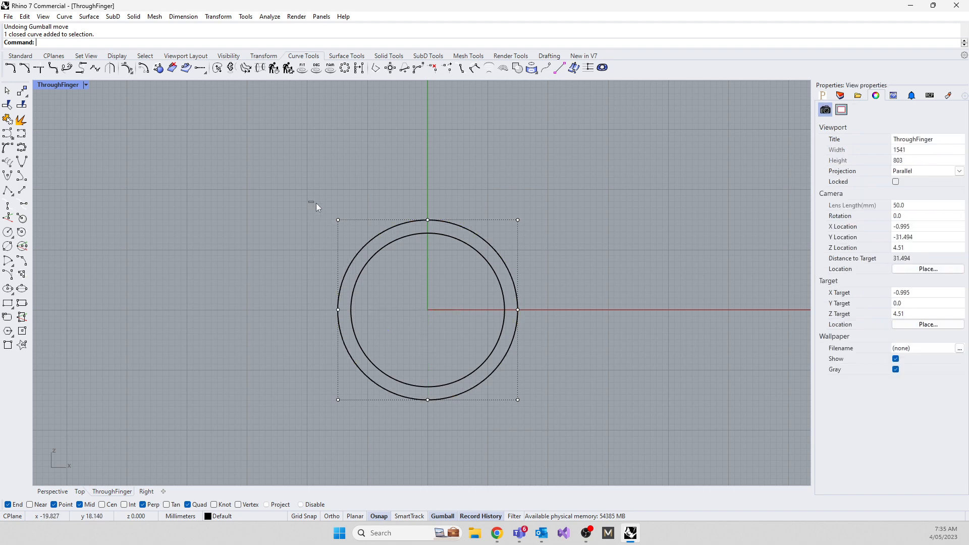
pyautogui.moveTo(309, 200); pyautogui.dragTo(530, 228)
pyautogui.moveTo(425, 183); pyautogui.dragTo(420, 162)
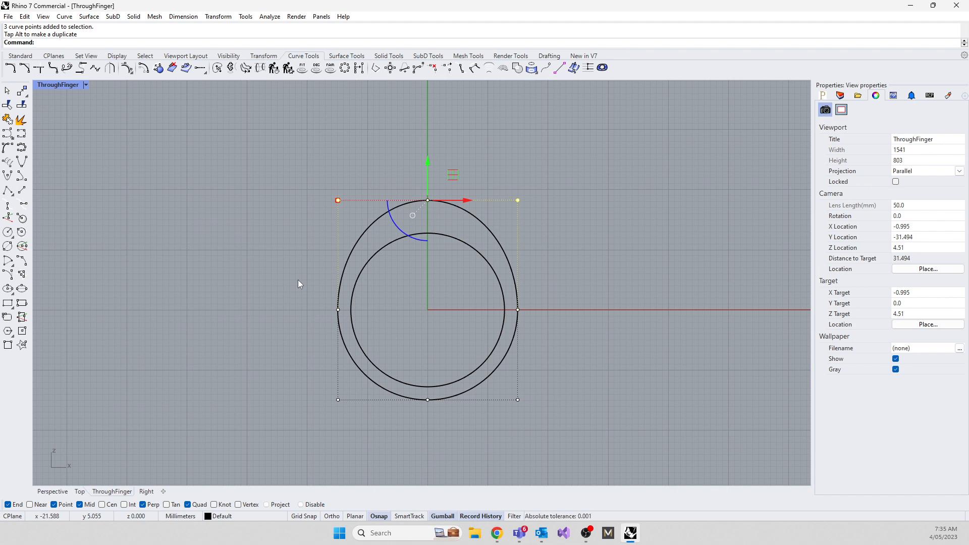
pyautogui.press('Escape')
# Step: Draw a rectangular profile in the Right view plane, starting at the lowest point of the inner circle
pyautogui.doubleClick(64, 86)
pyautogui.moveTo(619, 231); pyautogui.dragTo(573, 244, button='right')
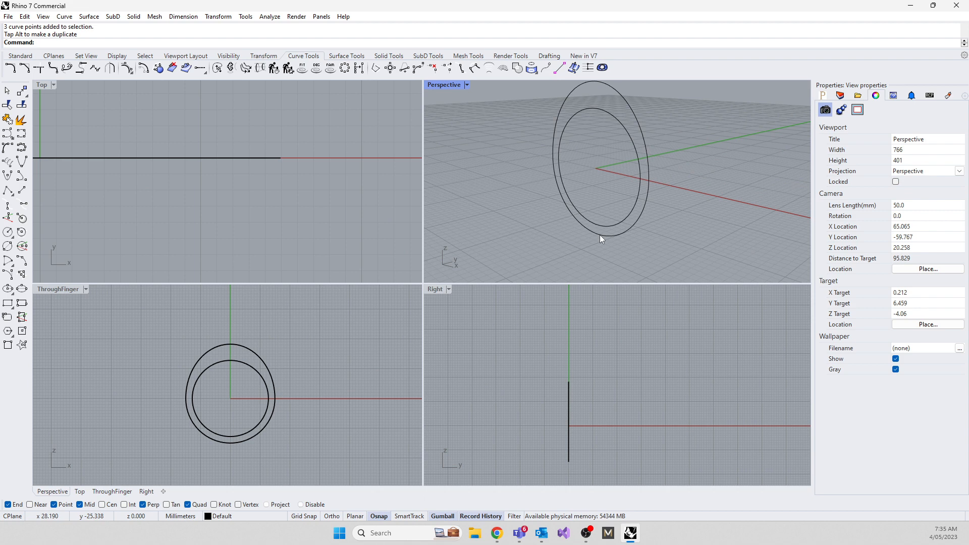
pyautogui.click(7, 303)
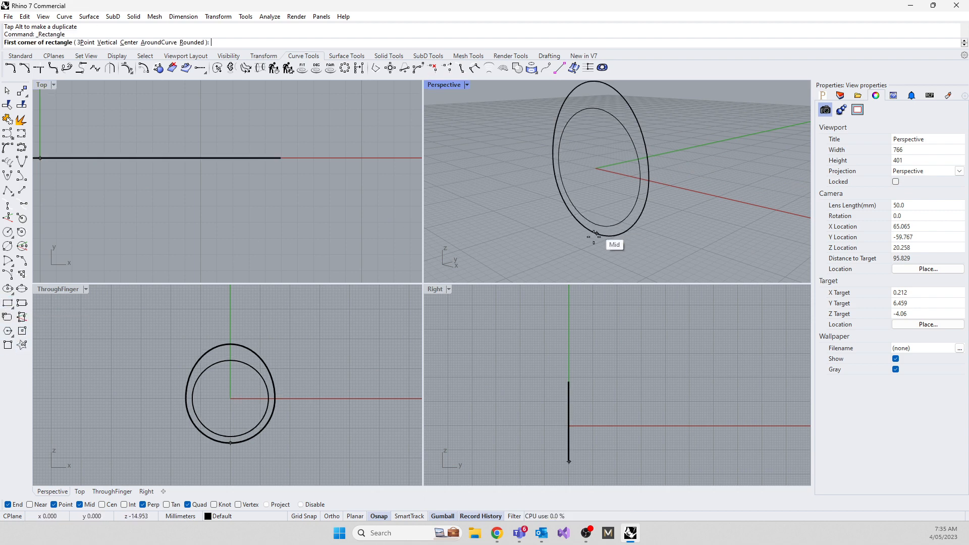
pyautogui.scroll(5, 606, 217)
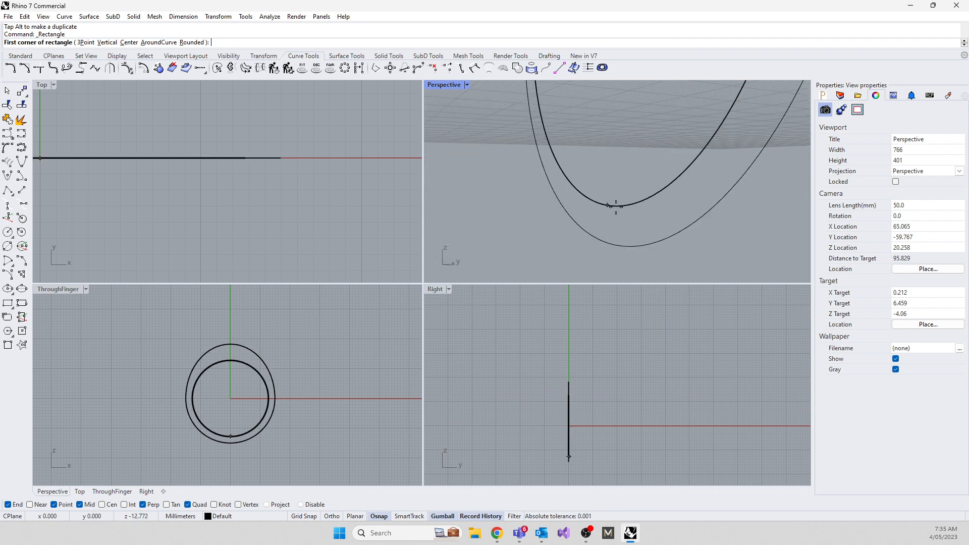
pyautogui.click(616, 207)
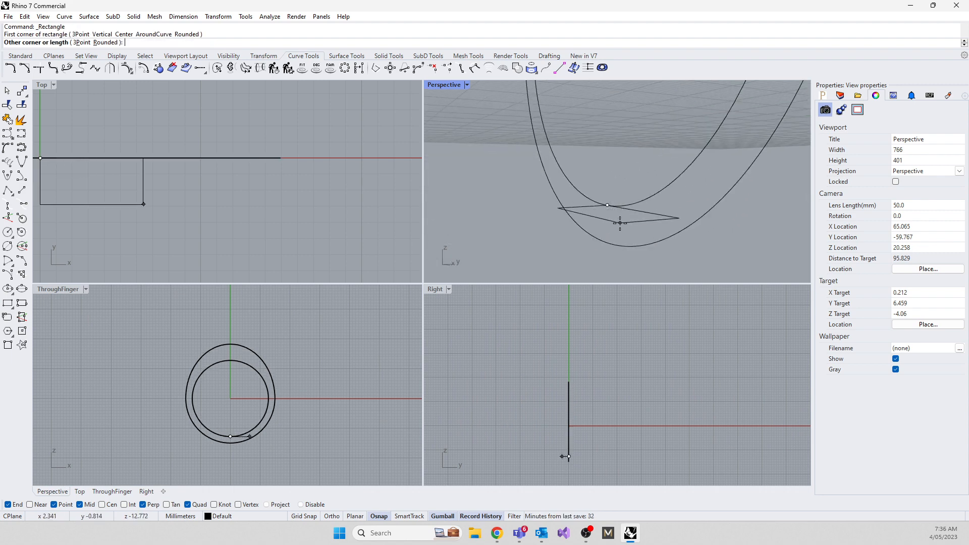
pyautogui.scroll(3, 547, 431)
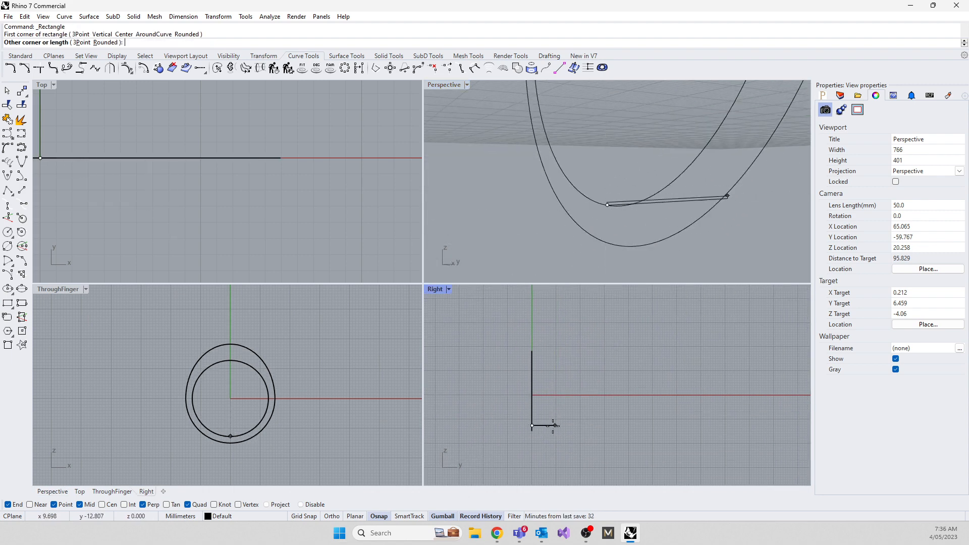
pyautogui.click(549, 430)
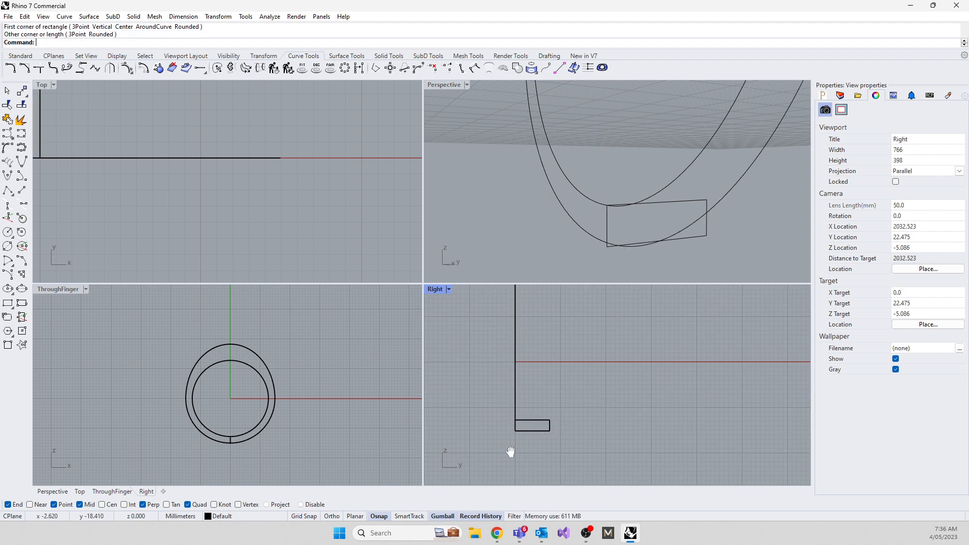
# Step: Move the rectangle's two lower control points up to the lowest point of the outer curve
pyautogui.scroll(5, 550, 419)
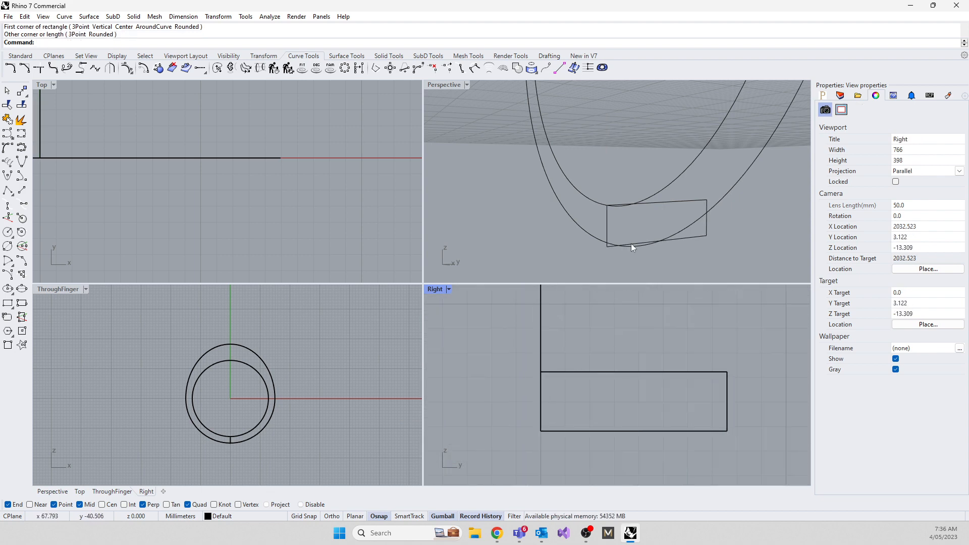
pyautogui.click(616, 431)
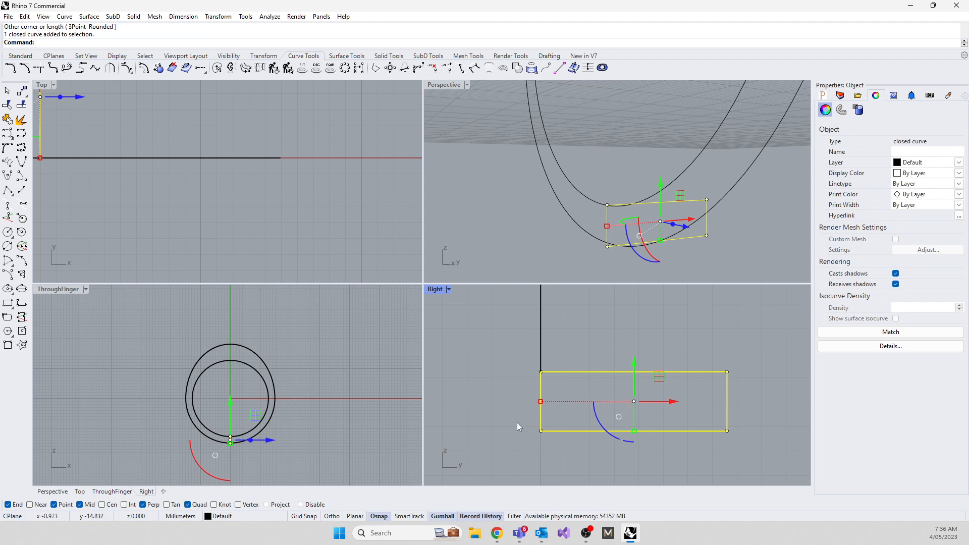
pyautogui.moveTo(517, 422); pyautogui.dragTo(756, 438)
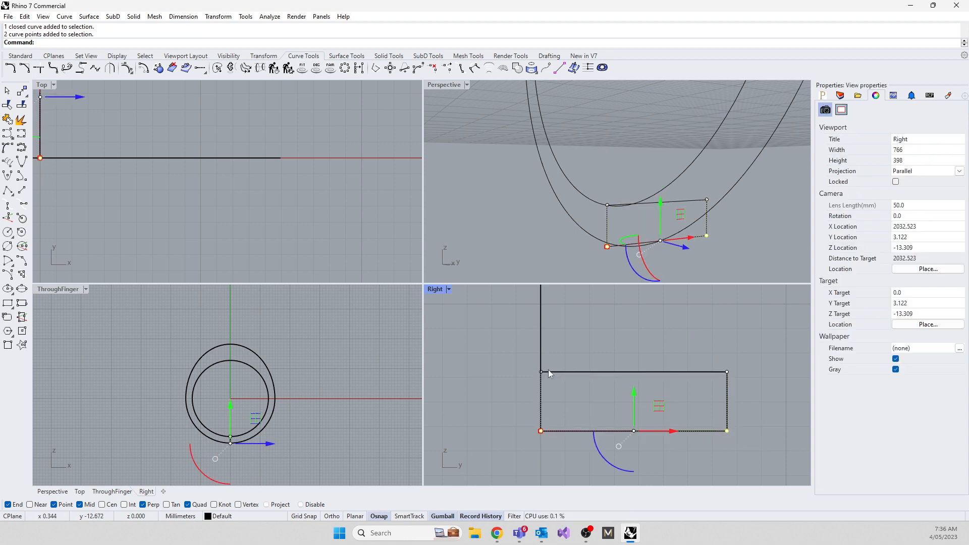
pyautogui.write('m')
pyautogui.press('Return')
pyautogui.click(539, 431)
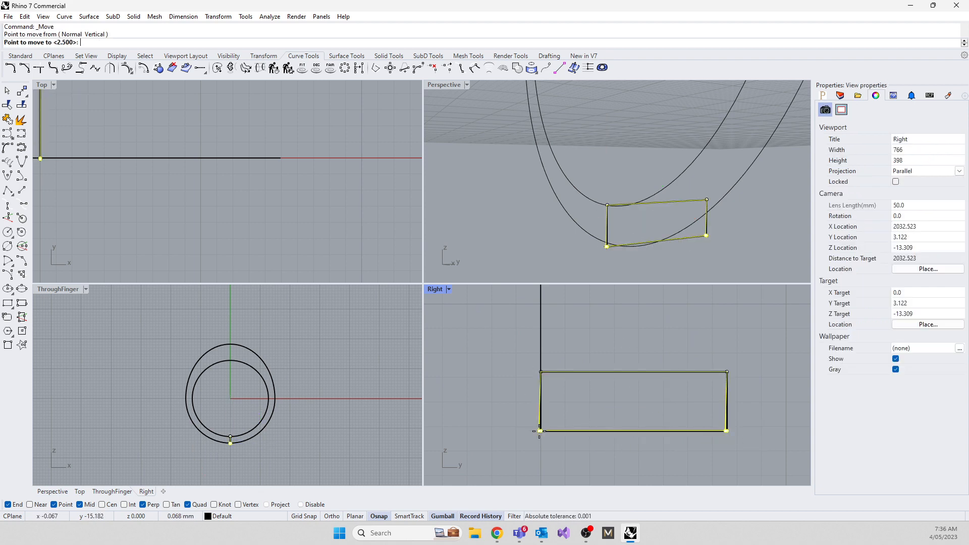
pyautogui.press('F8')
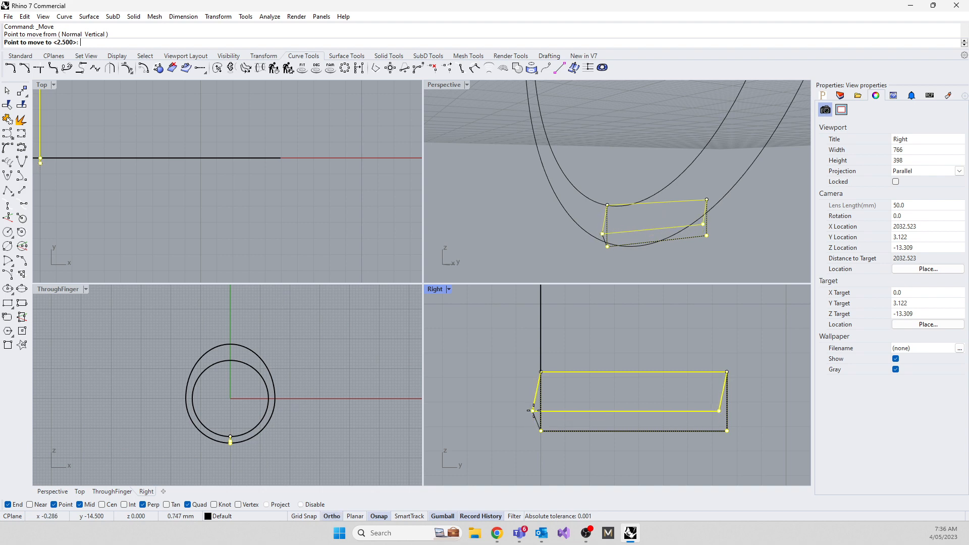
pyautogui.click(613, 246)
pyautogui.moveTo(615, 246); pyautogui.dragTo(518, 255, button='right')
pyautogui.press('Escape')
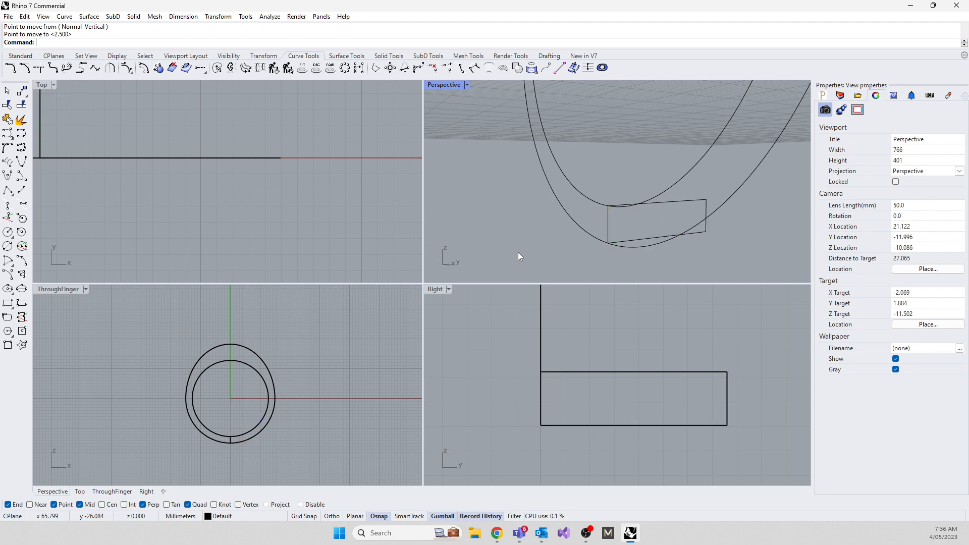
# Step: Delete the rectangular profile between the two ring curves
pyautogui.press('Delete')
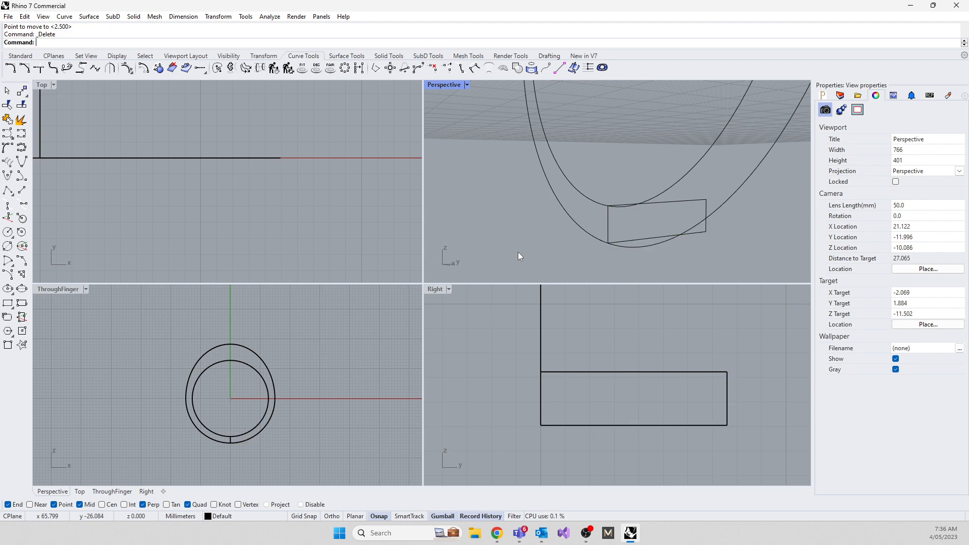
pyautogui.click(608, 222)
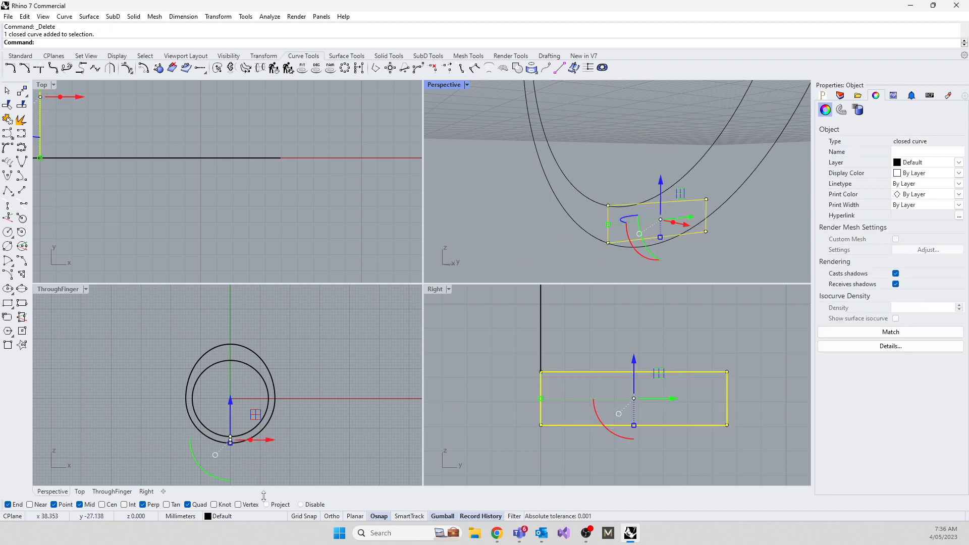
pyautogui.press('Delete')
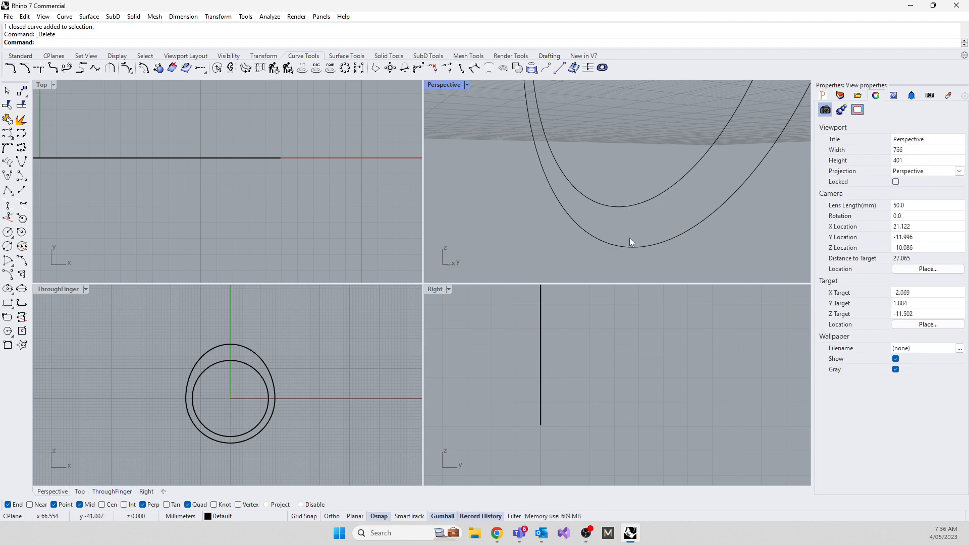
# Step: Draw a vertical line joining the lowest points of the inner circle and the outer curve
pyautogui.click(21, 191)
pyautogui.click(614, 205)
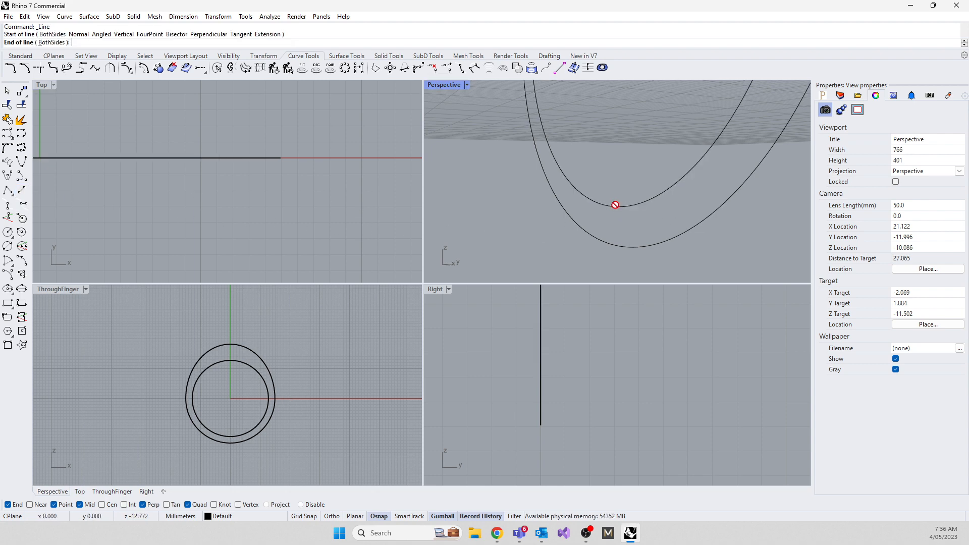
pyautogui.click(611, 248)
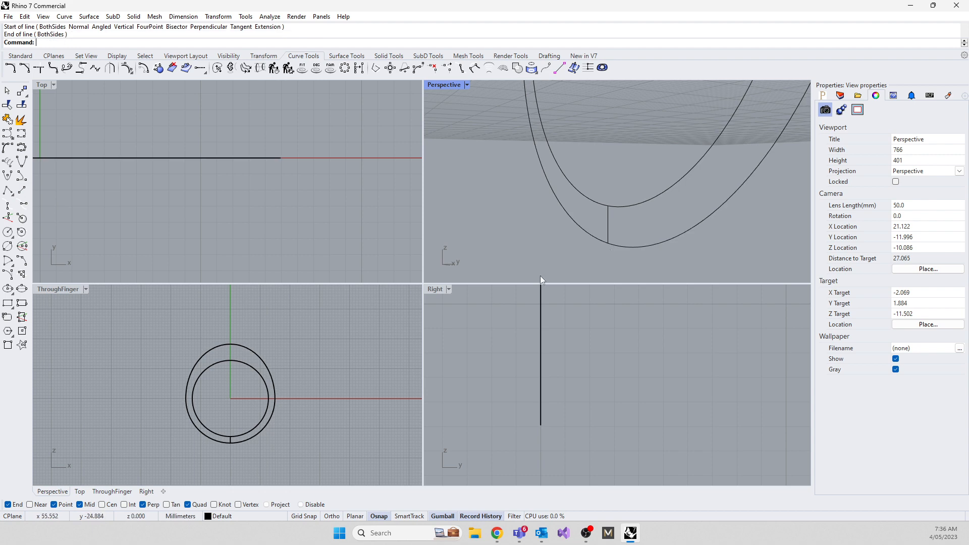
# Step: Draw two parallel 5 mm horizontal lines in the Right view, one from each end of the short vertical line
pyautogui.press('Return')
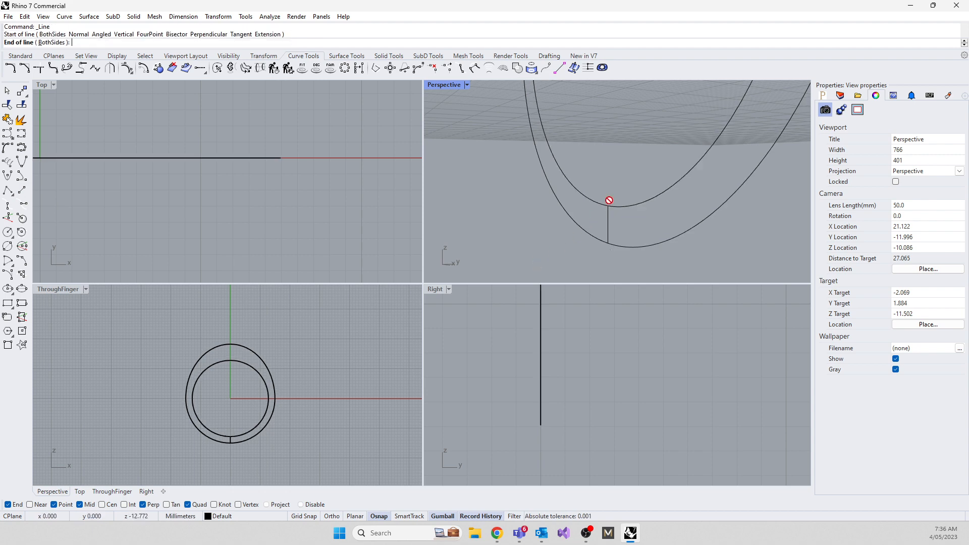
pyautogui.click(608, 205)
pyautogui.press('F8')
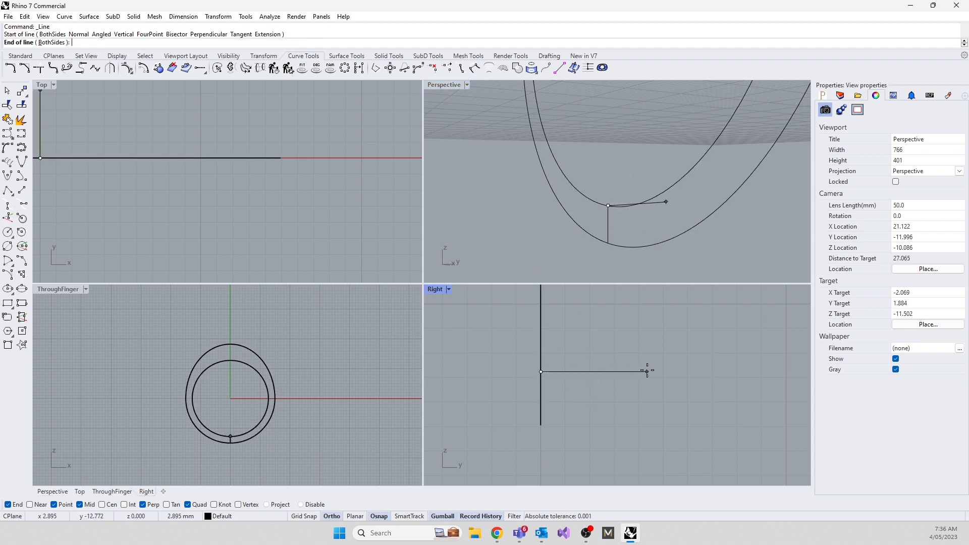
pyautogui.press('F8')
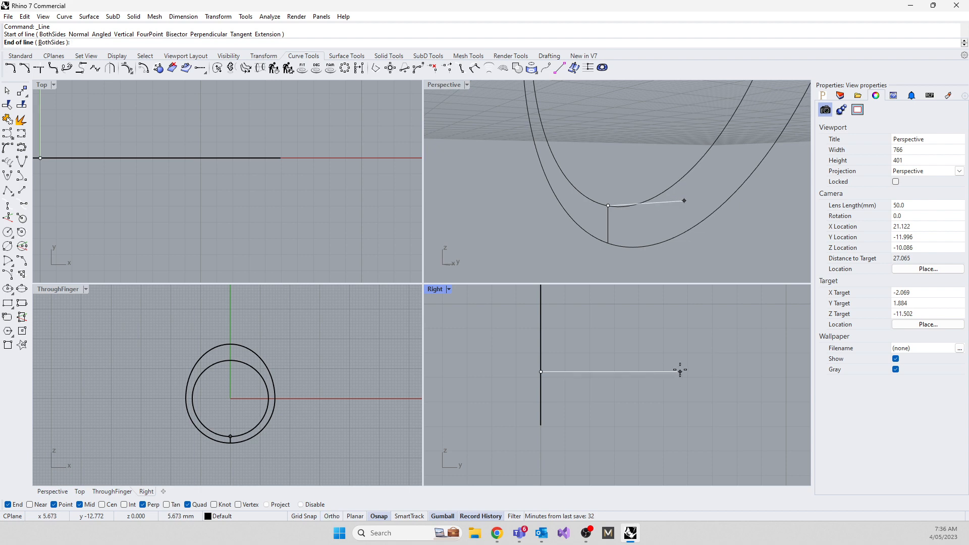
pyautogui.write('5')
pyautogui.press('Return')
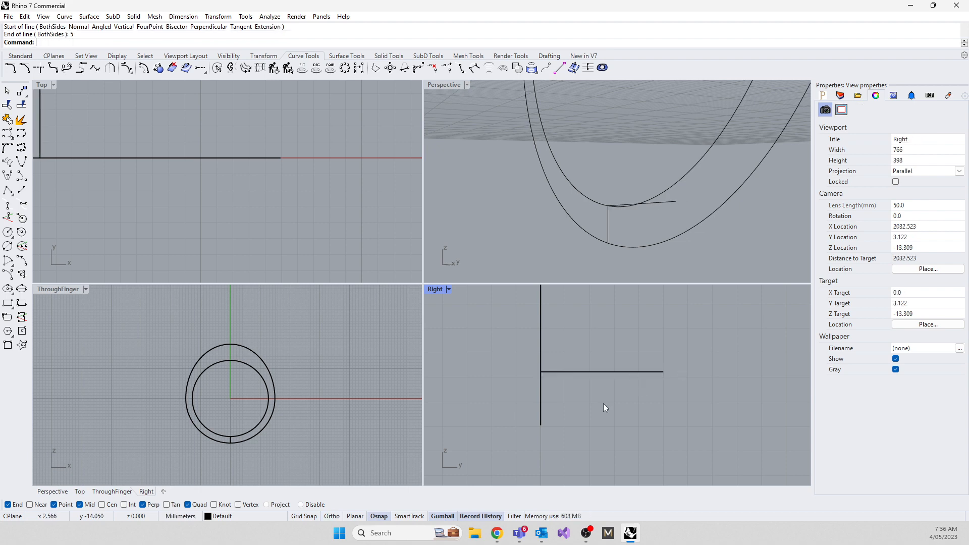
pyautogui.press('Return')
pyautogui.click(609, 242)
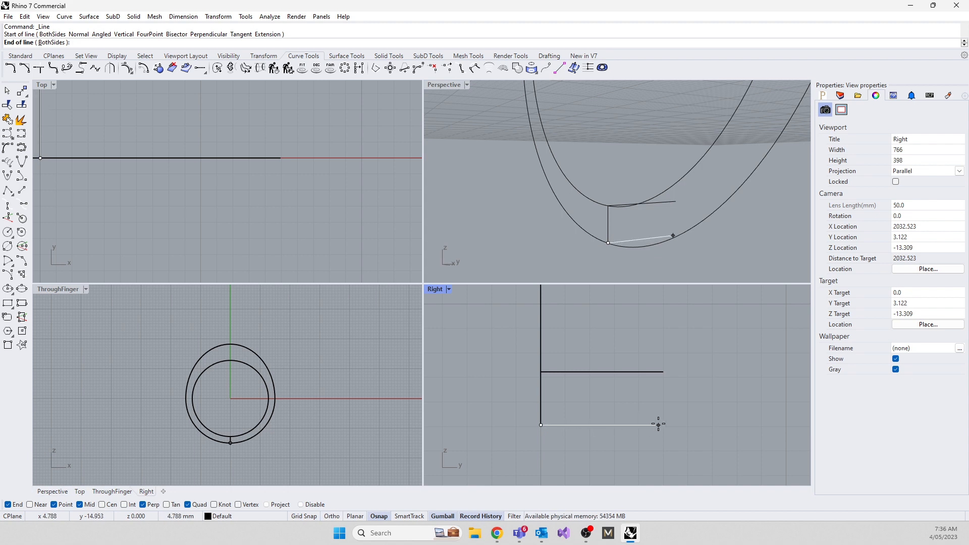
pyautogui.write('5')
pyautogui.press('Return')
# Step: Close the open side of the profile with a vertical line and join the four lines into one curve
pyautogui.press('Return')
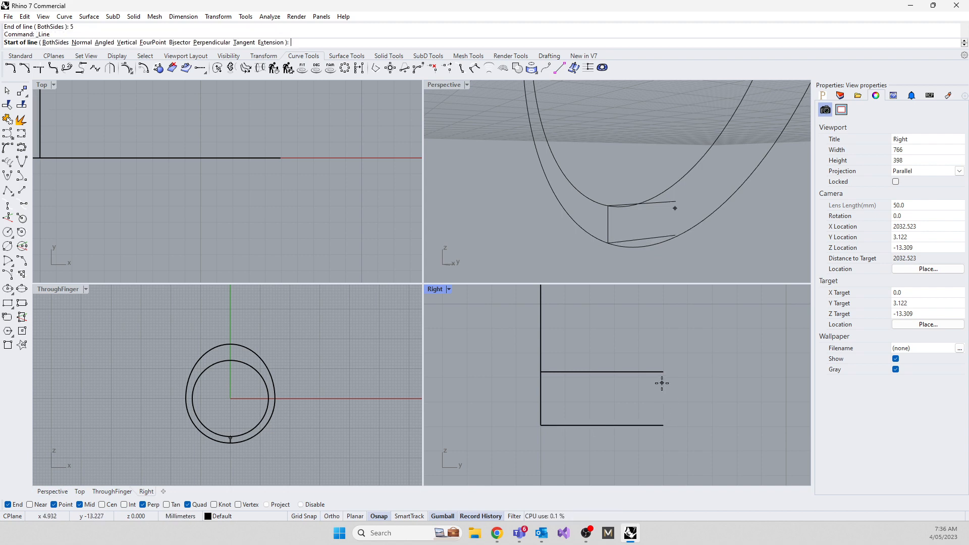
pyautogui.click(662, 376)
pyautogui.click(661, 428)
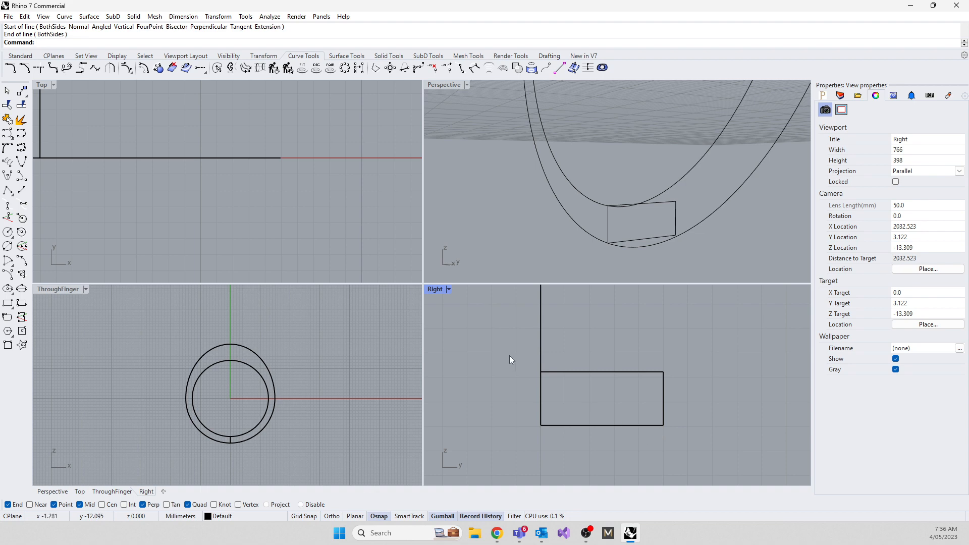
pyautogui.moveTo(510, 355); pyautogui.dragTo(699, 446)
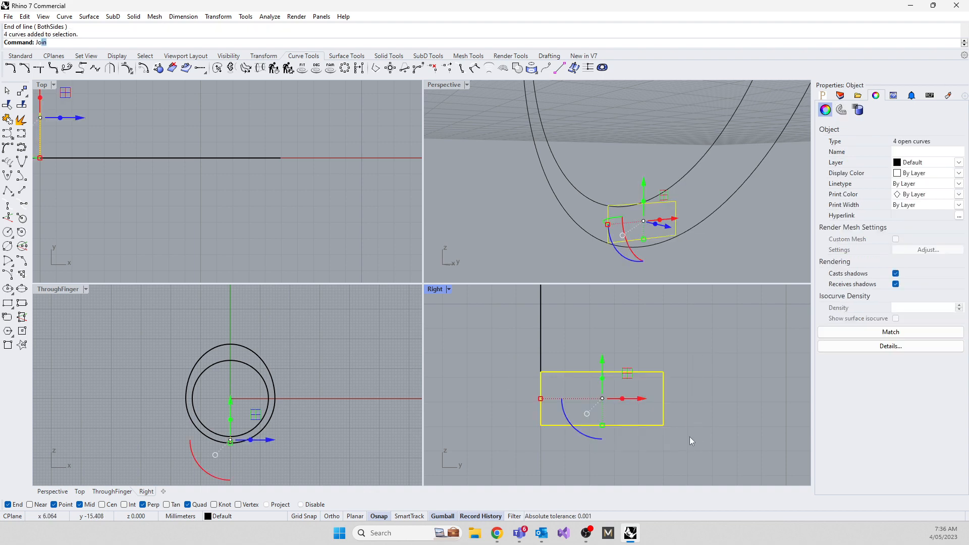
pyautogui.write('Jo')
pyautogui.press('Return')
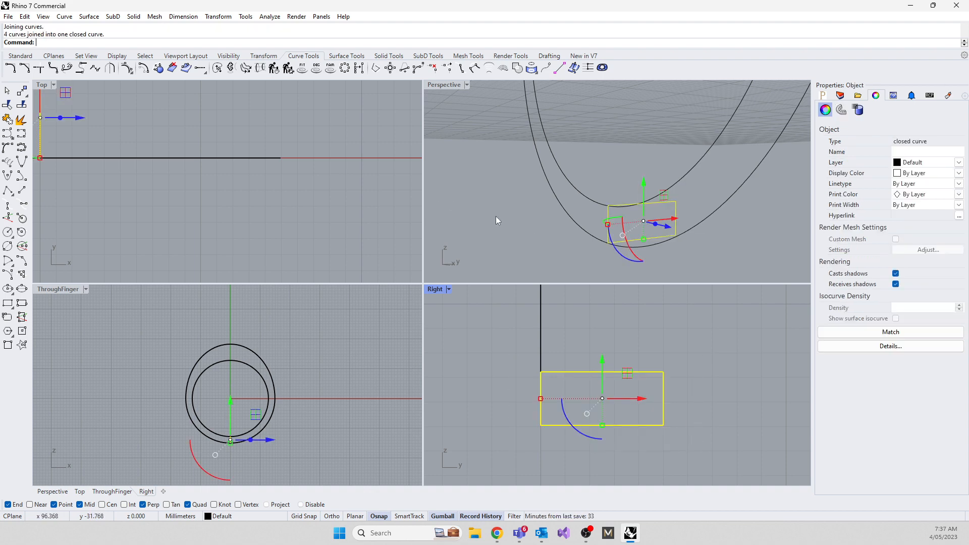
# Step: Move the closed profile from the midpoint of its upper edge to the lowest point of the inner circle
pyautogui.moveTo(495, 214); pyautogui.dragTo(480, 202, button='right')
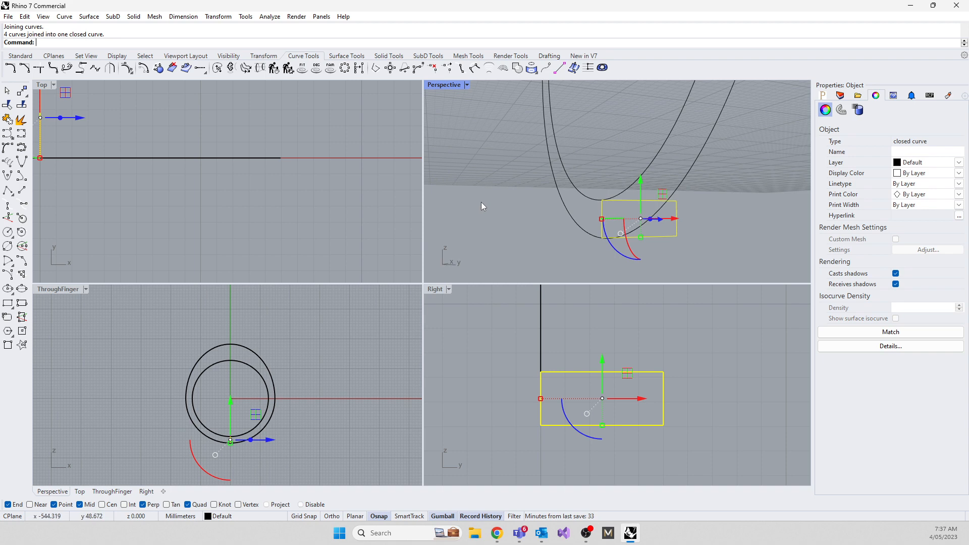
pyautogui.write('M')
pyautogui.press('Return')
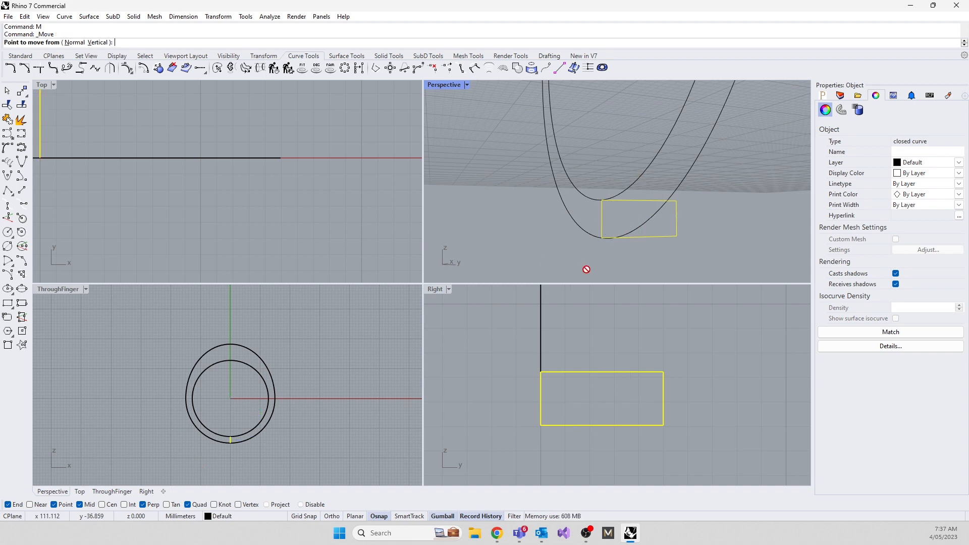
pyautogui.click(602, 373)
pyautogui.click(543, 375)
pyautogui.moveTo(531, 229); pyautogui.dragTo(588, 234, button='right')
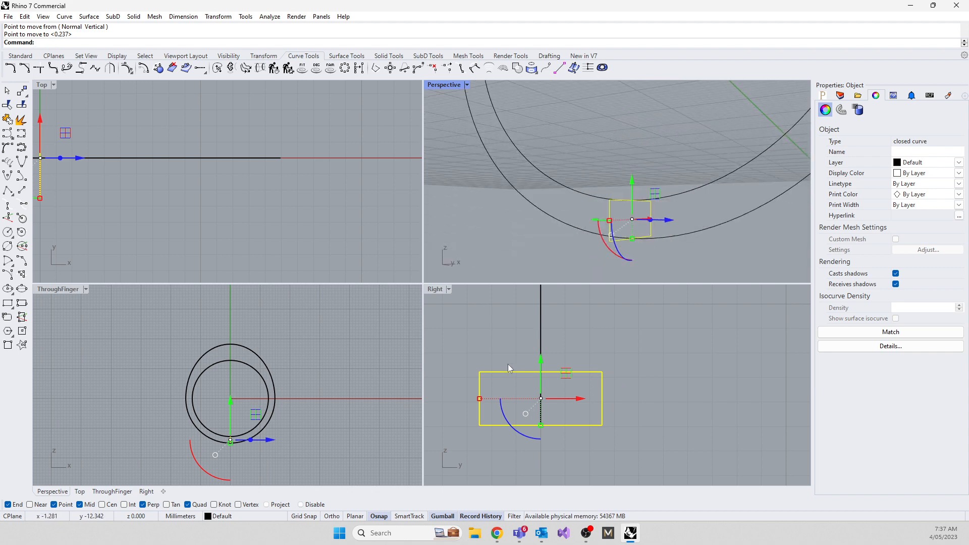
# Step: Delete the joined rectangular profile and switch off the Point and Perp object snaps for a new rectangle
pyautogui.press('Delete')
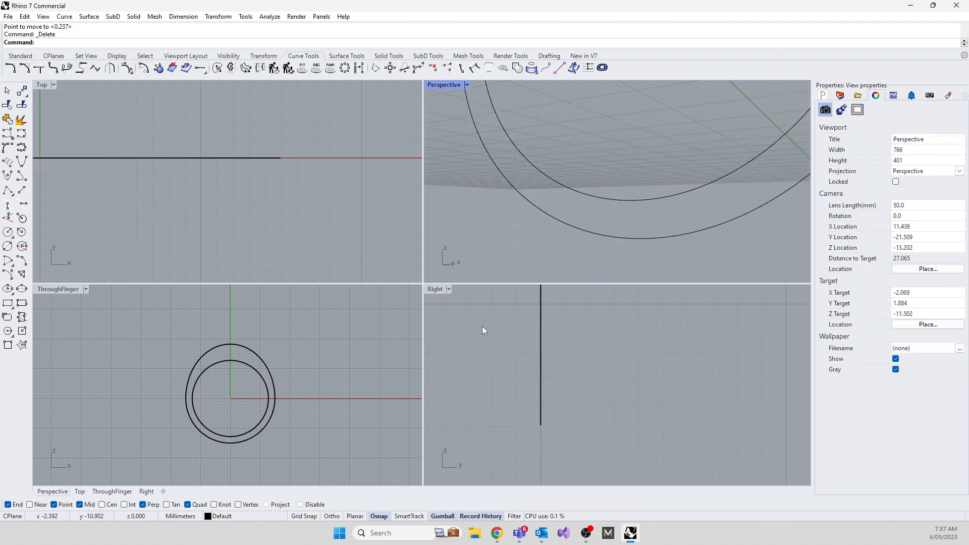
pyautogui.write('Rectangle')
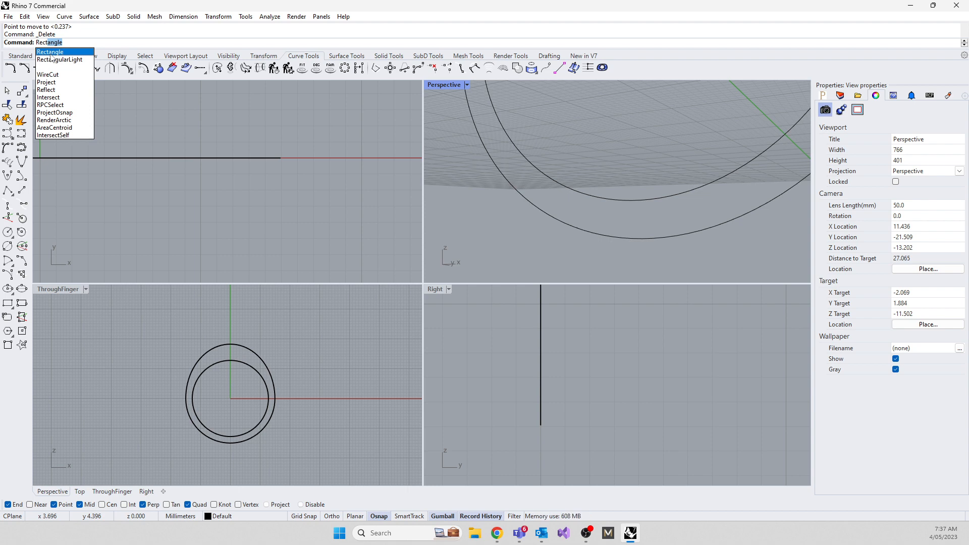
pyautogui.click(49, 52)
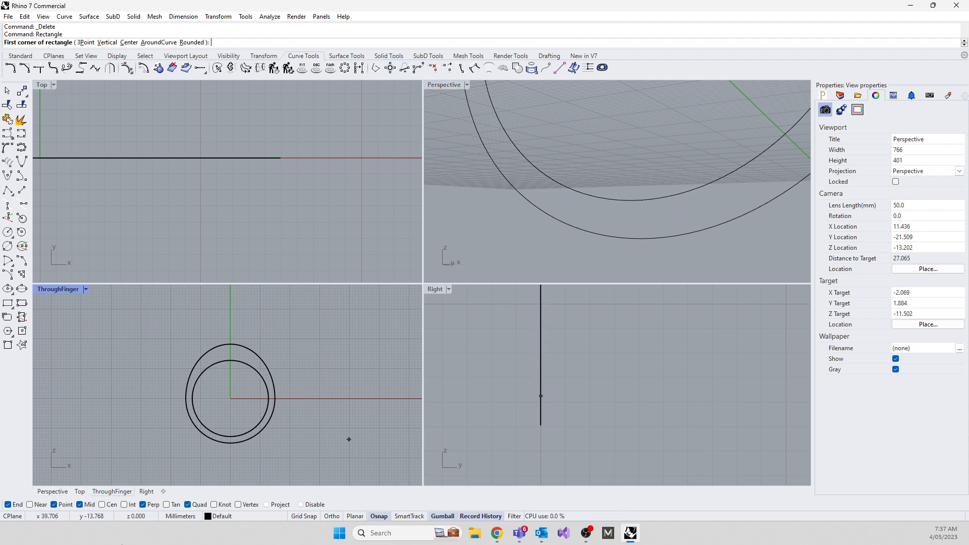
pyautogui.click(80, 504)
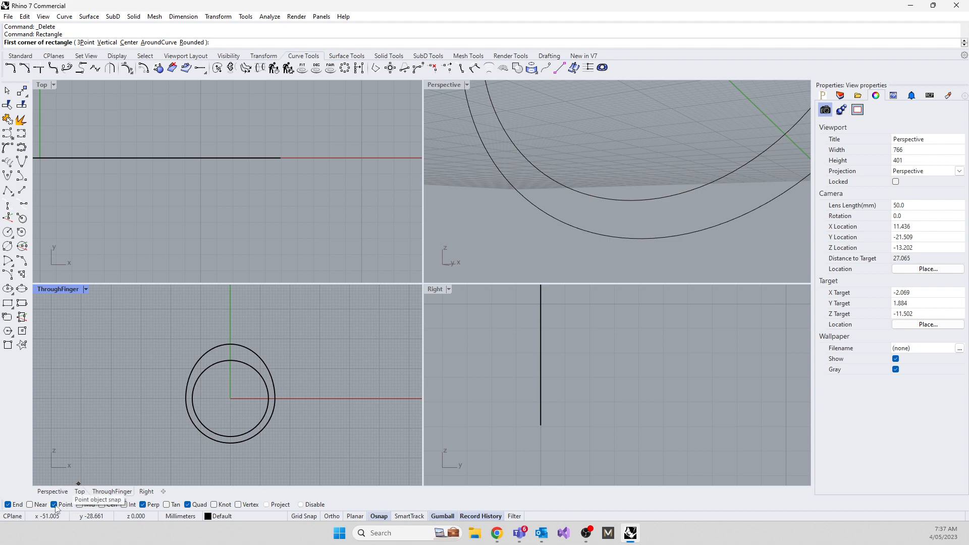
pyautogui.click(144, 505)
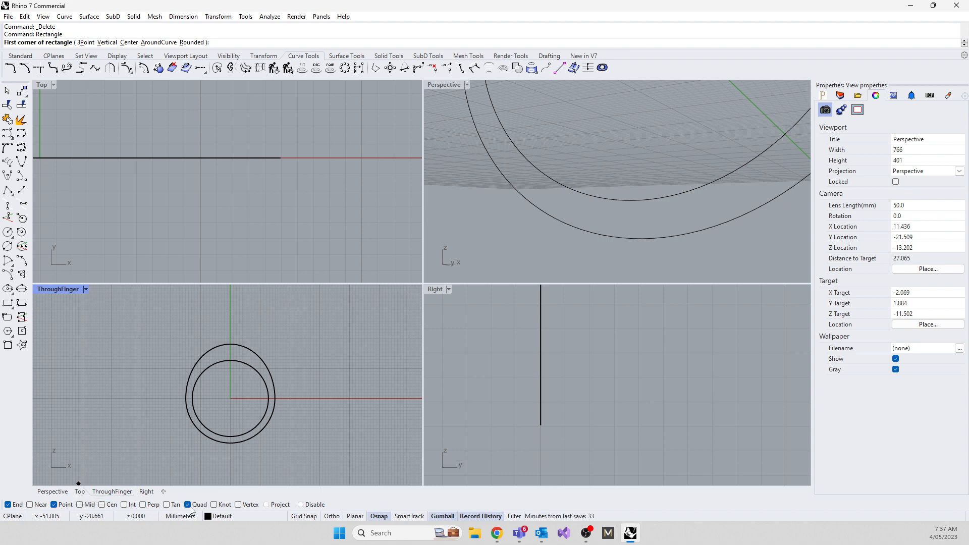
pyautogui.click(54, 505)
# Step: Draw a trial 5 mm long rectangle between the lowest points of the inner circle and outer curve, and delete it
pyautogui.click(634, 201)
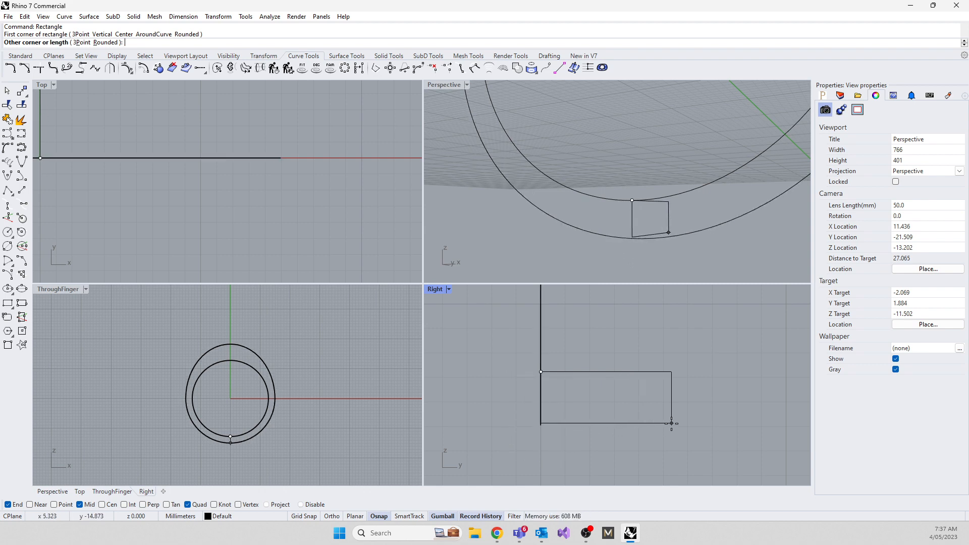
pyautogui.write('5')
pyautogui.press('Return')
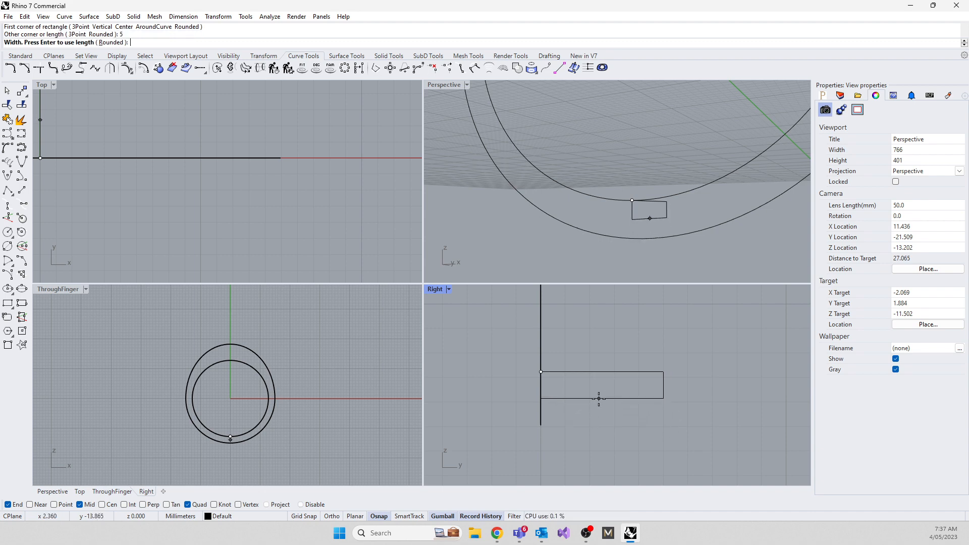
pyautogui.click(541, 424)
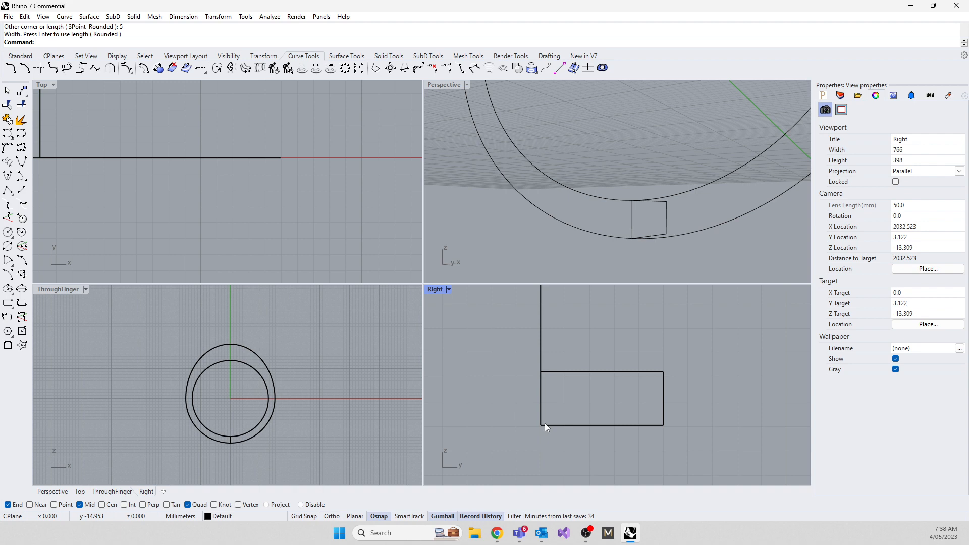
pyautogui.click(573, 373)
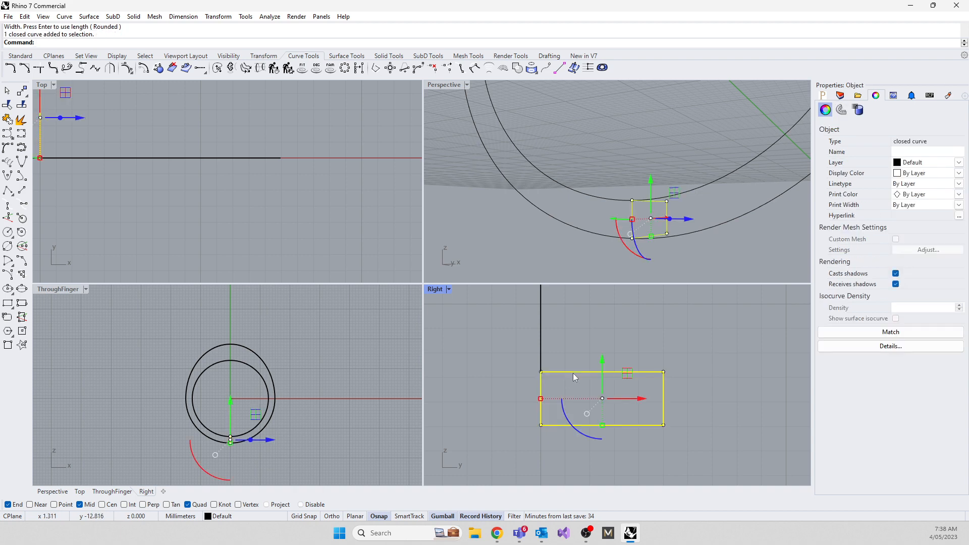
pyautogui.press('Delete')
# Step: Draw a 5 mm long rectangle in the Right view, spanning from the inner circle's lowest point to the outer curve's lowest point
pyautogui.write('Rectangle')
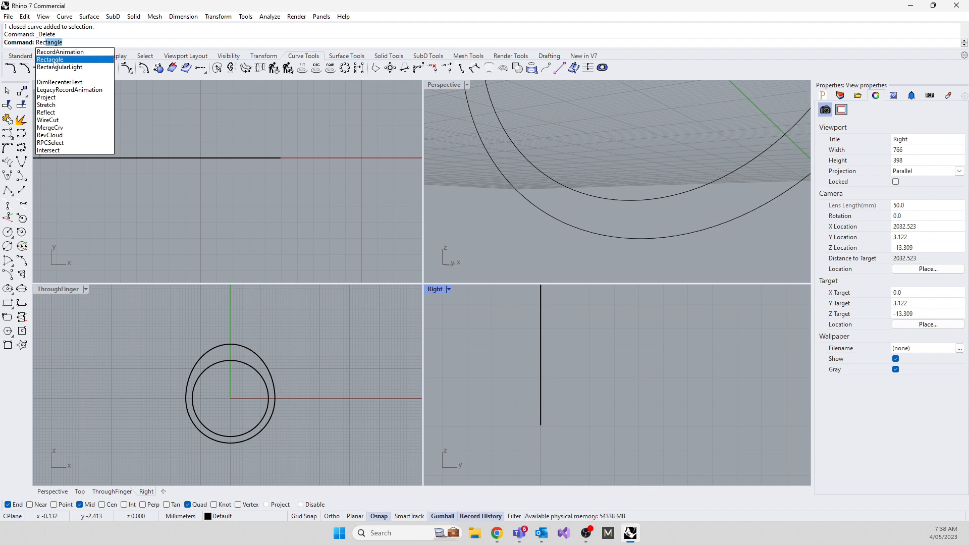
pyautogui.click(50, 59)
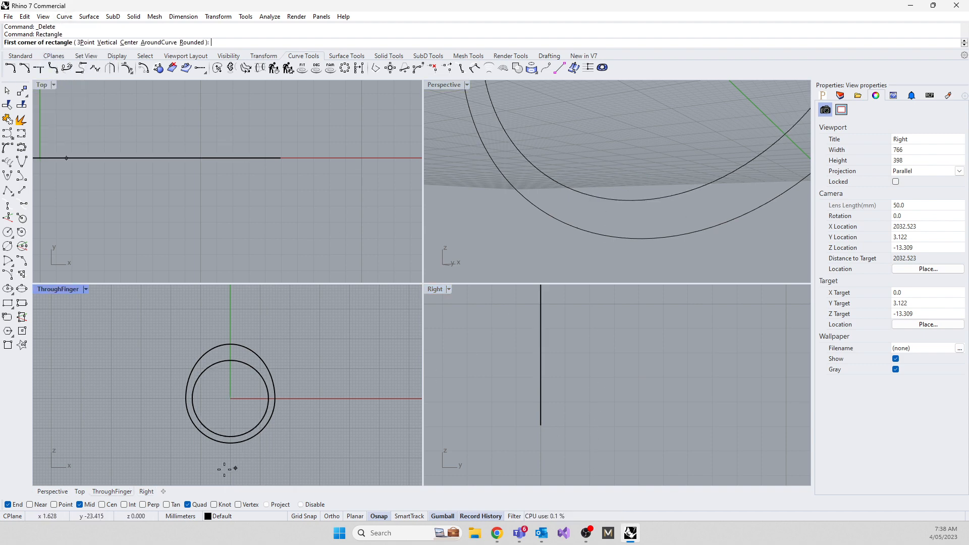
pyautogui.scroll(10, 231, 442)
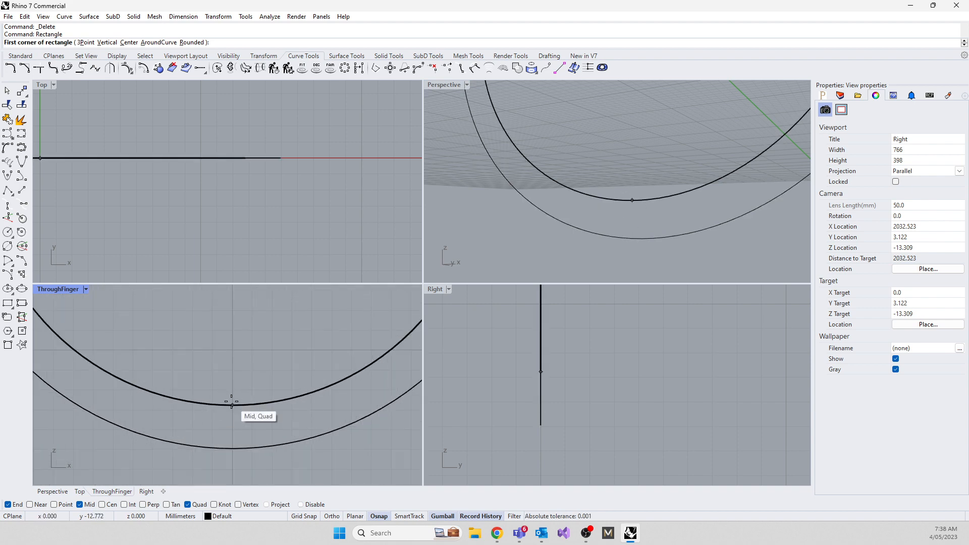
pyautogui.click(232, 403)
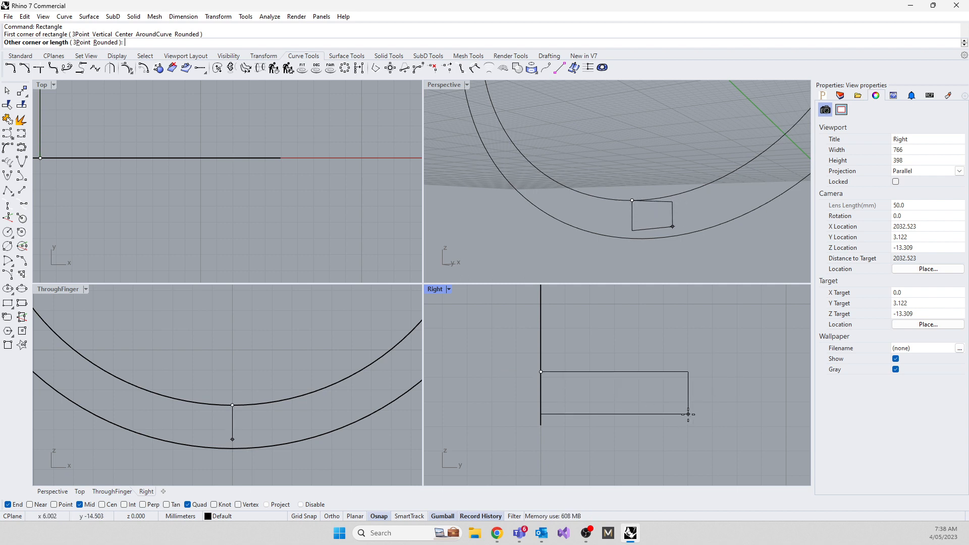
pyautogui.write('5')
pyautogui.press('Return')
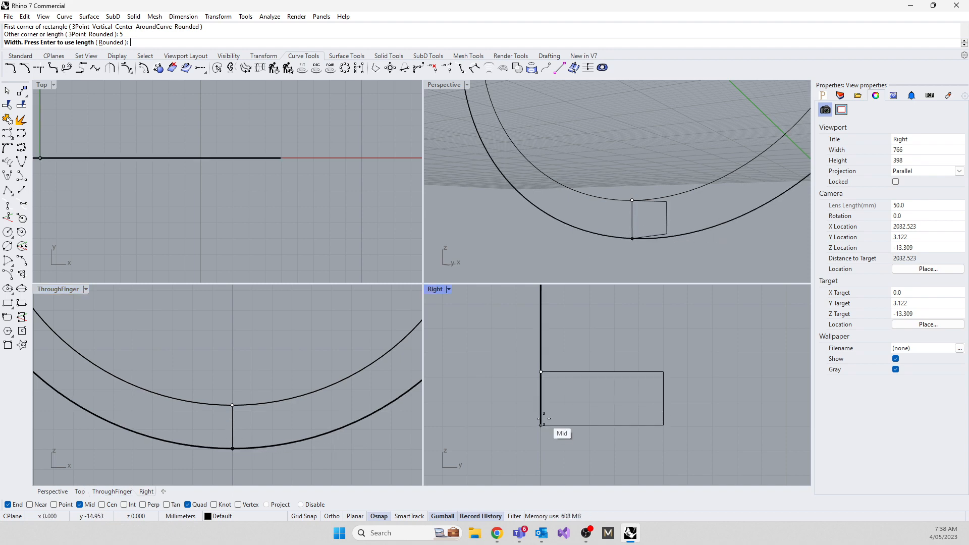
pyautogui.click(541, 423)
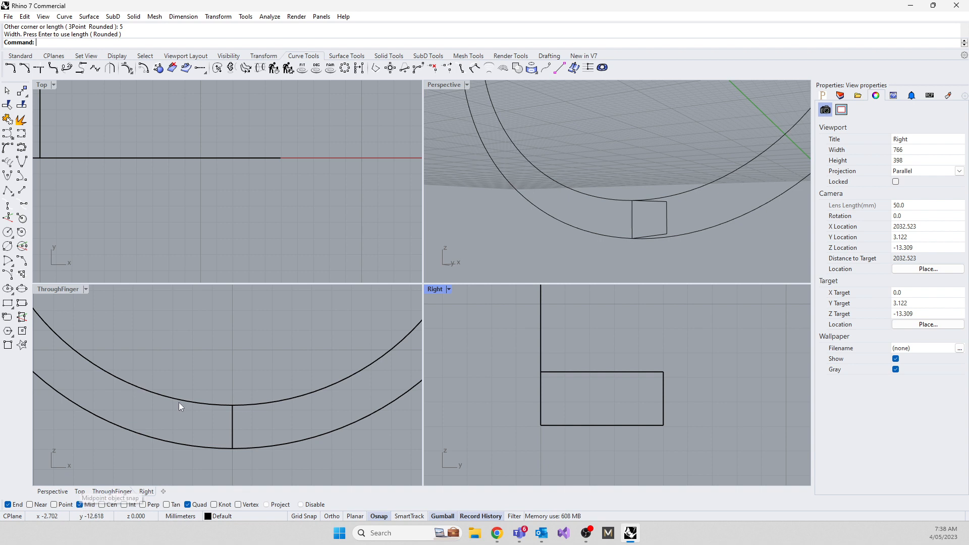
# Step: Center the rectangle on the ring curves by moving its upper edge midpoint to the inner circle's lowest point
pyautogui.scroll(-5, 180, 404)
pyautogui.scroll(-5, 198, 423)
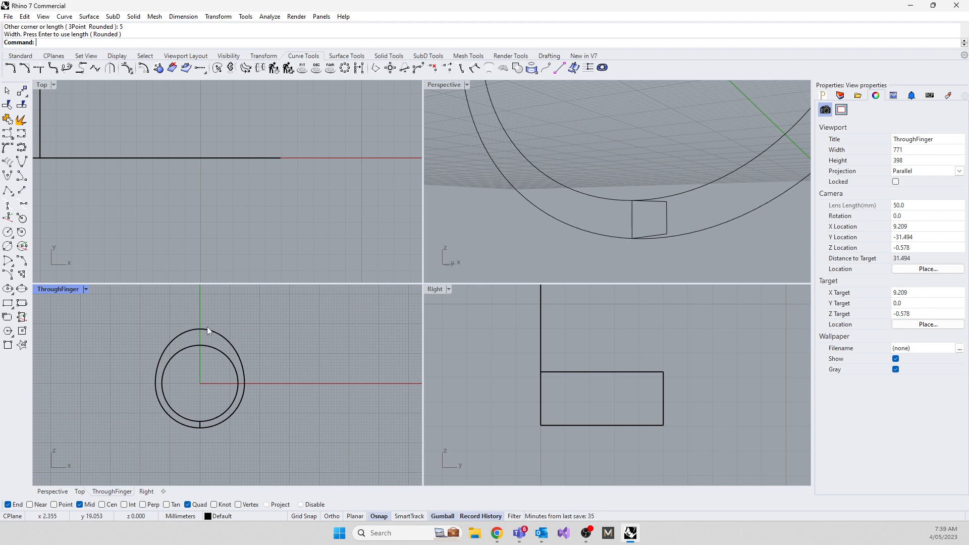
pyautogui.scroll(3, 211, 409)
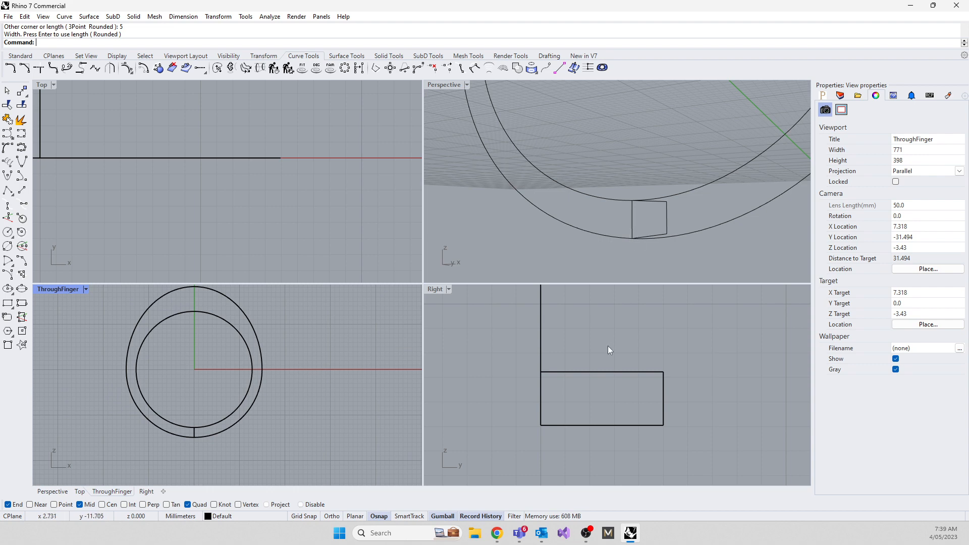
pyautogui.click(601, 374)
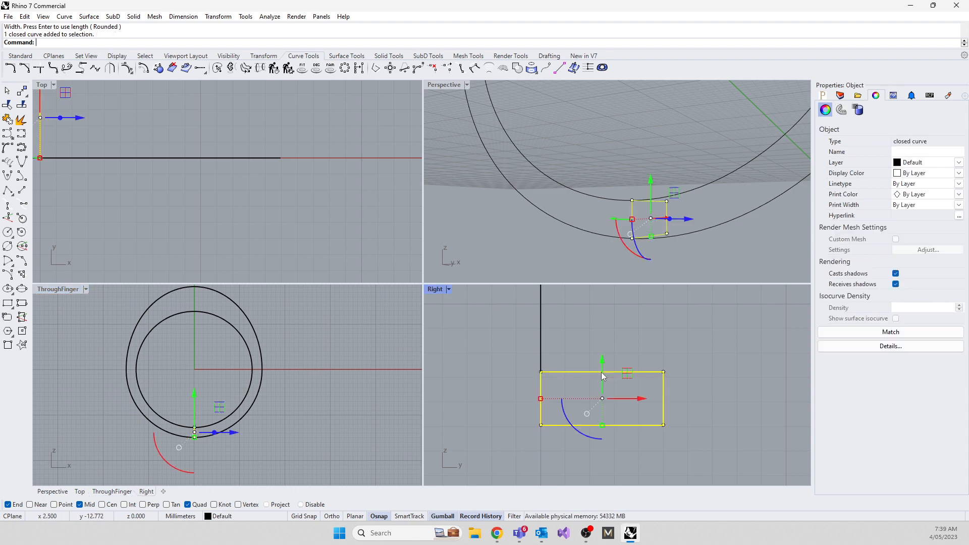
pyautogui.write('M')
pyautogui.press('Return')
pyautogui.click(602, 372)
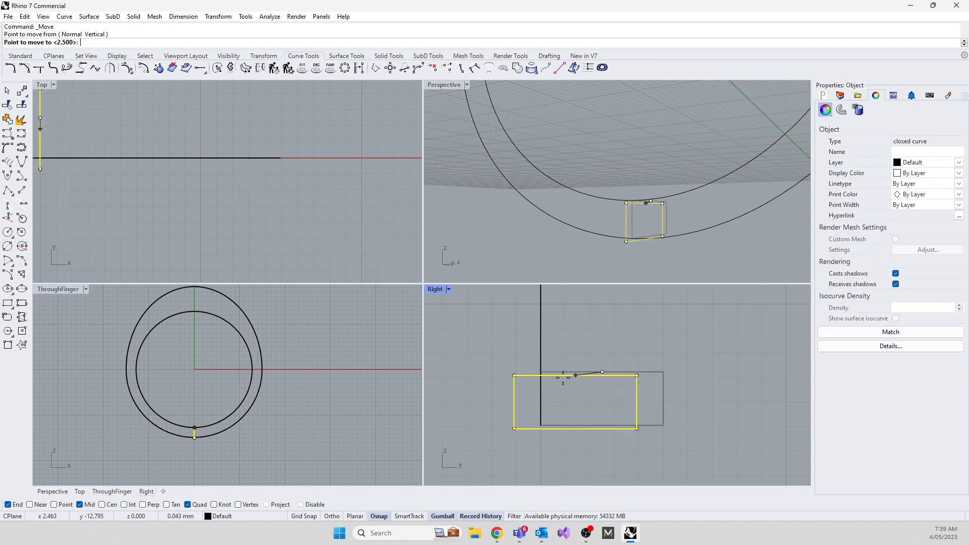
pyautogui.click(541, 372)
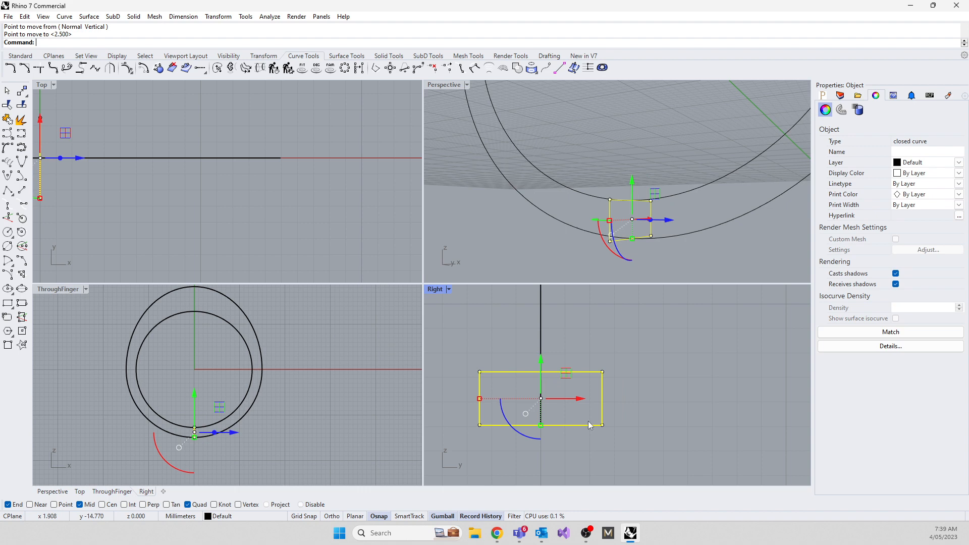
# Step: Examine the rectangular profile's position against the inner circle and outer curve in the Perspective view
pyautogui.click(609, 252)
pyautogui.moveTo(609, 252); pyautogui.dragTo(532, 245, button='right')
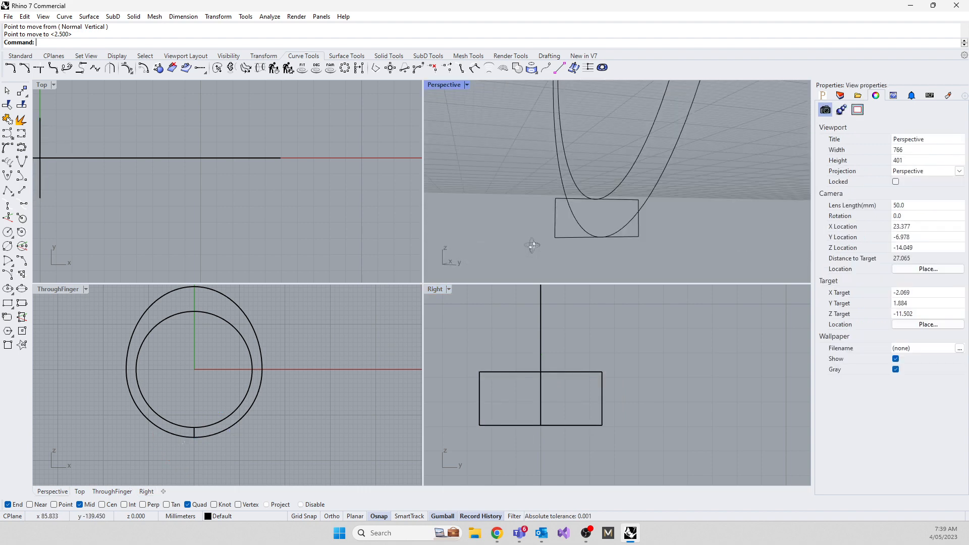
pyautogui.scroll(-10, 563, 229)
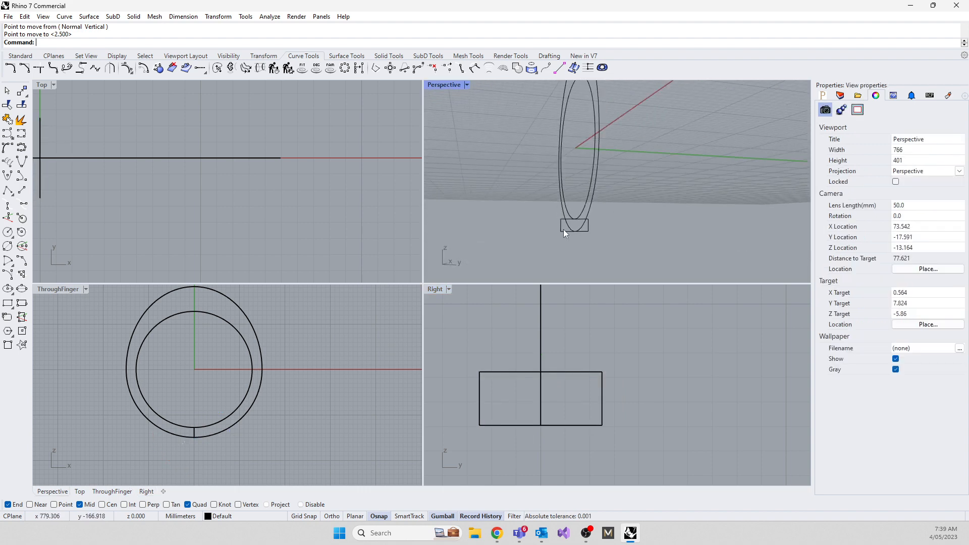
pyautogui.moveTo(558, 181); pyautogui.dragTo(615, 266, button='right')
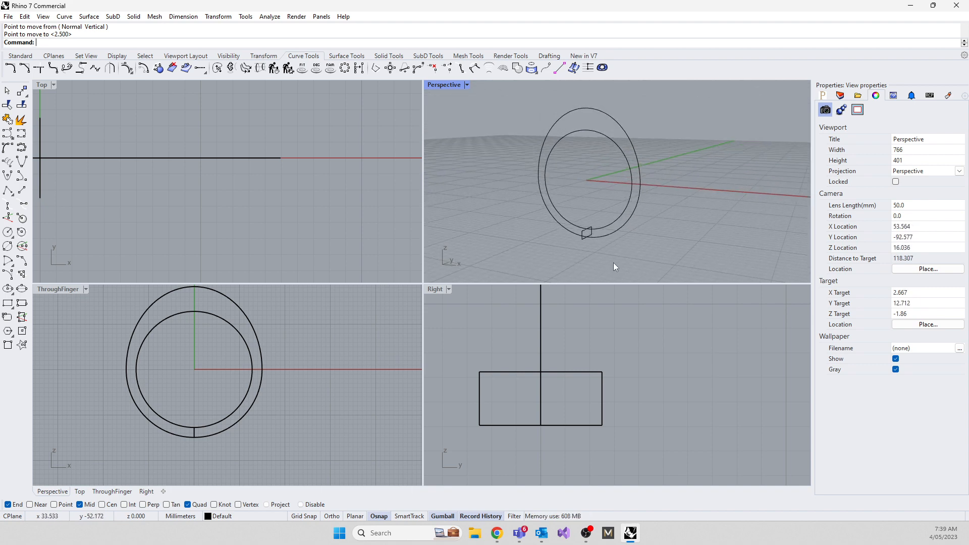
pyautogui.click(609, 226)
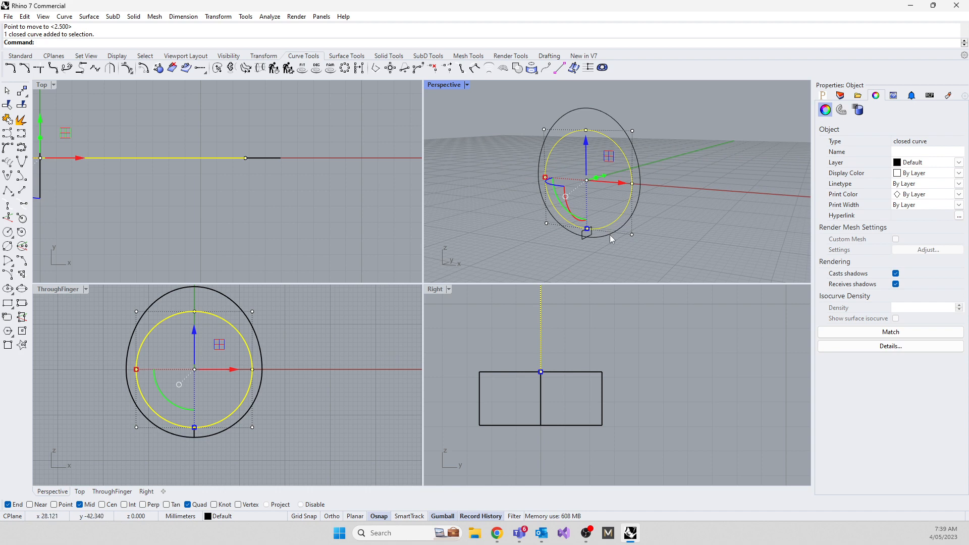
pyautogui.click(610, 235)
pyautogui.press('Escape')
pyautogui.click(615, 219)
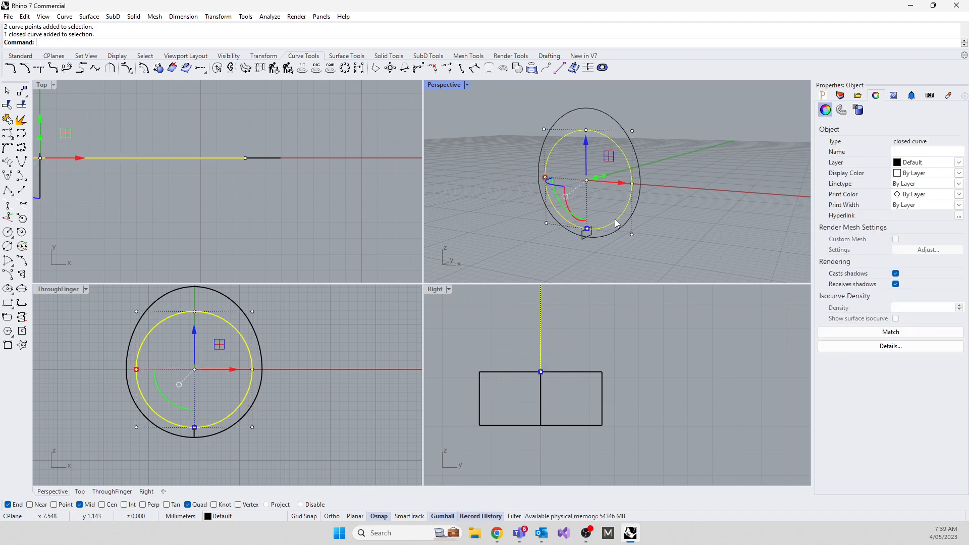
pyautogui.click(622, 223)
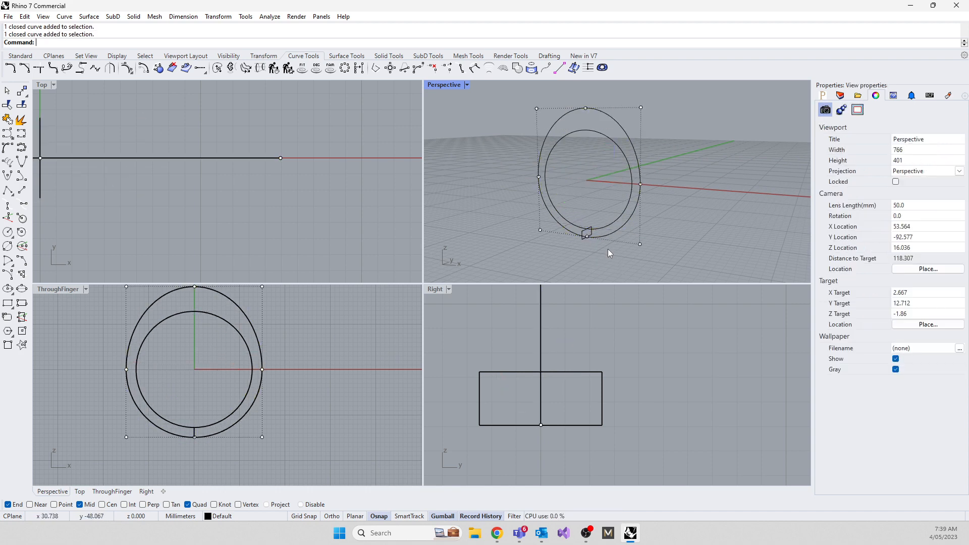
# Step: Set up a Sweep2 of the rectangular profile with the inner circle and outer curve as rails, keeping the default seam
pyautogui.write('Sweep1')
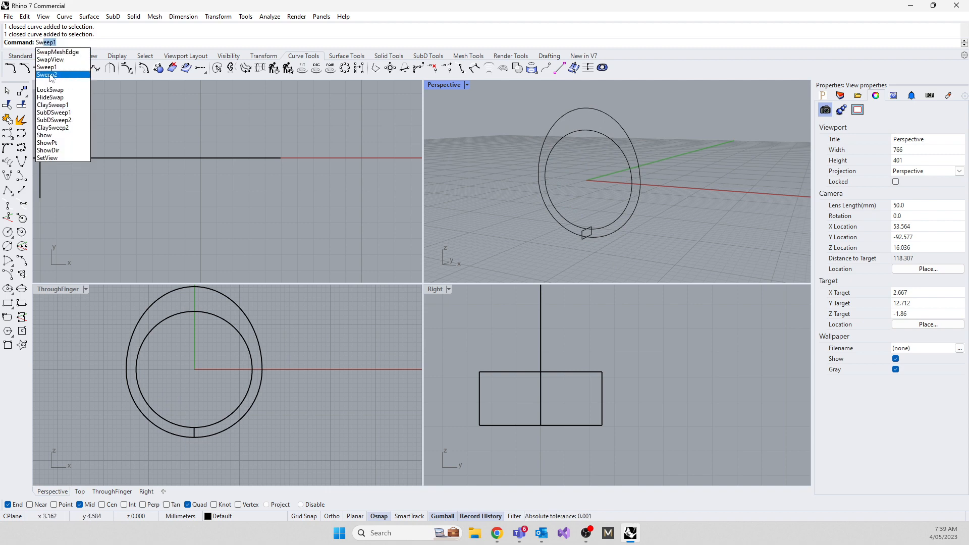
pyautogui.click(51, 75)
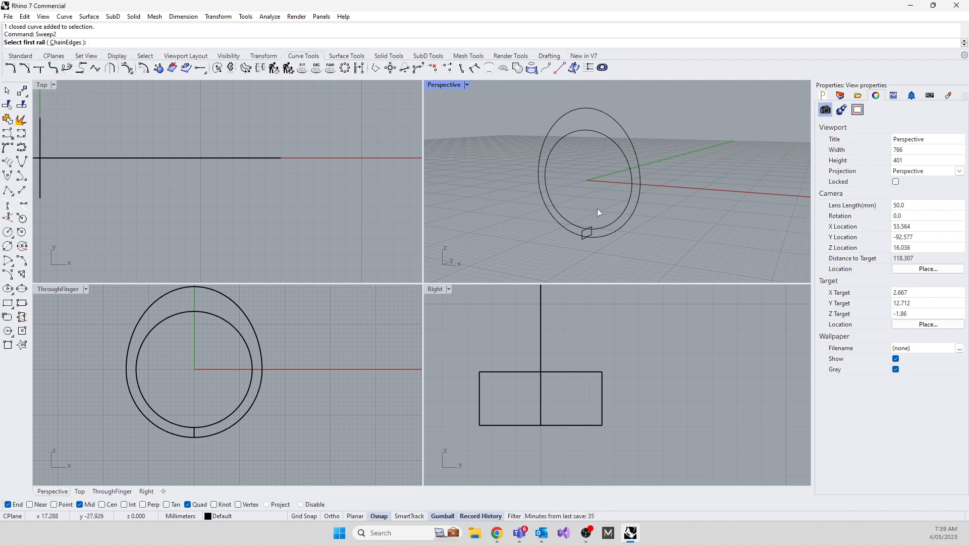
pyautogui.click(609, 226)
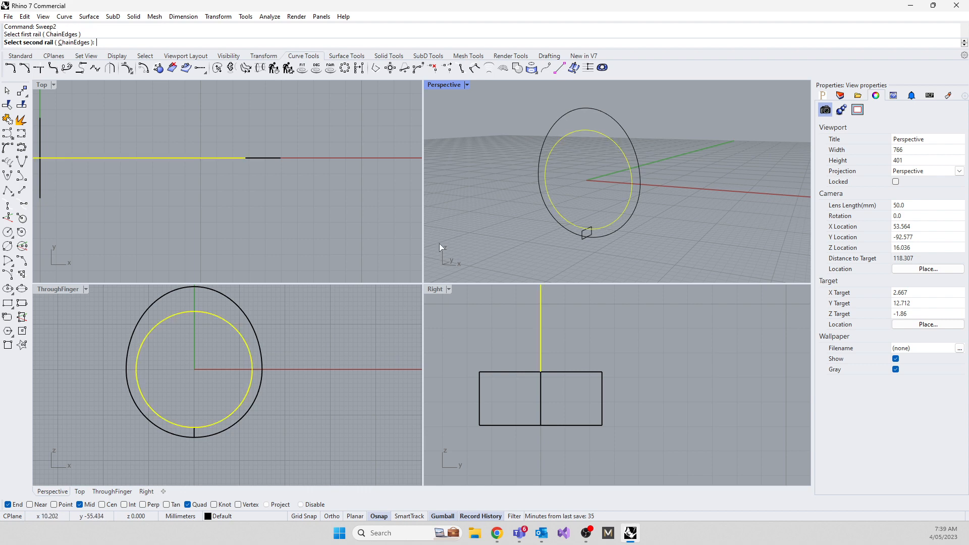
pyautogui.click(604, 235)
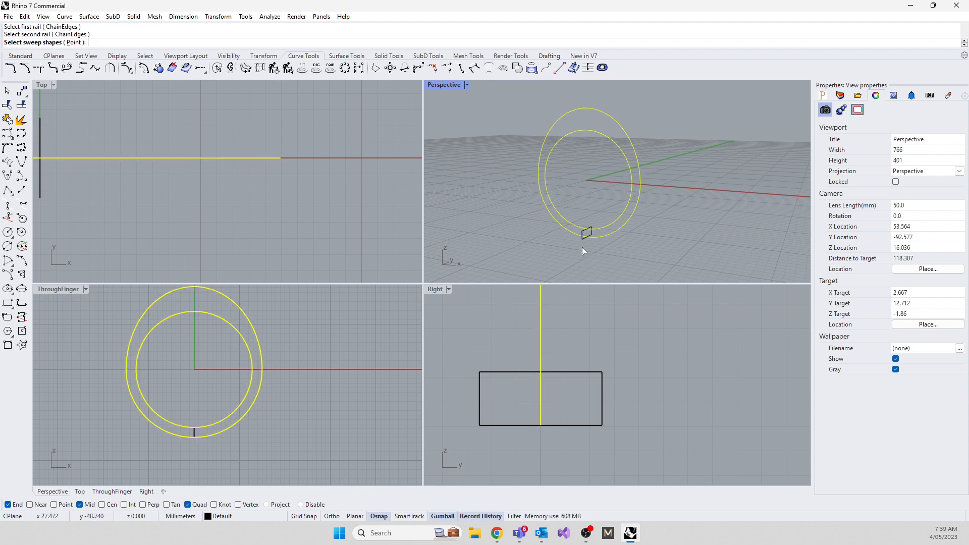
pyautogui.moveTo(583, 243); pyautogui.dragTo(559, 234, button='right')
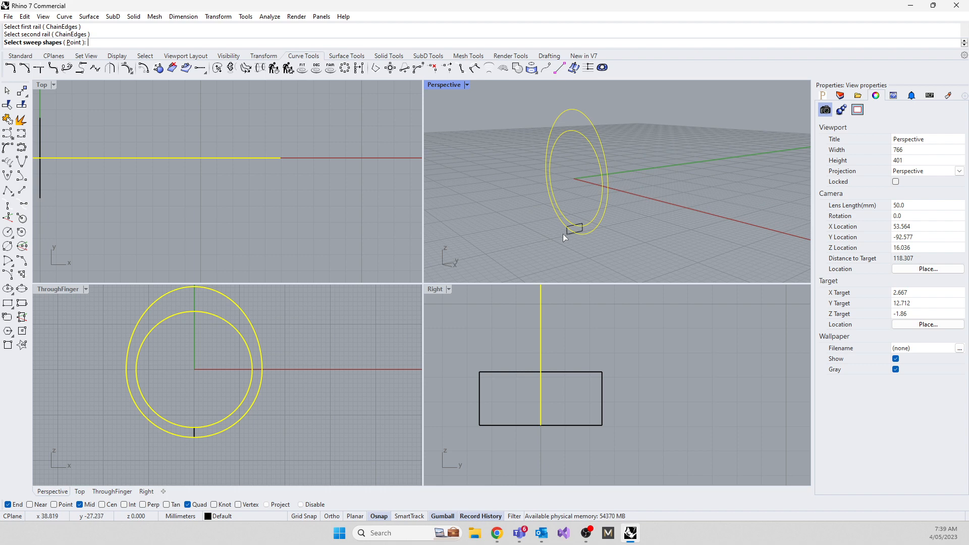
pyautogui.click(567, 233)
pyautogui.press('Return')
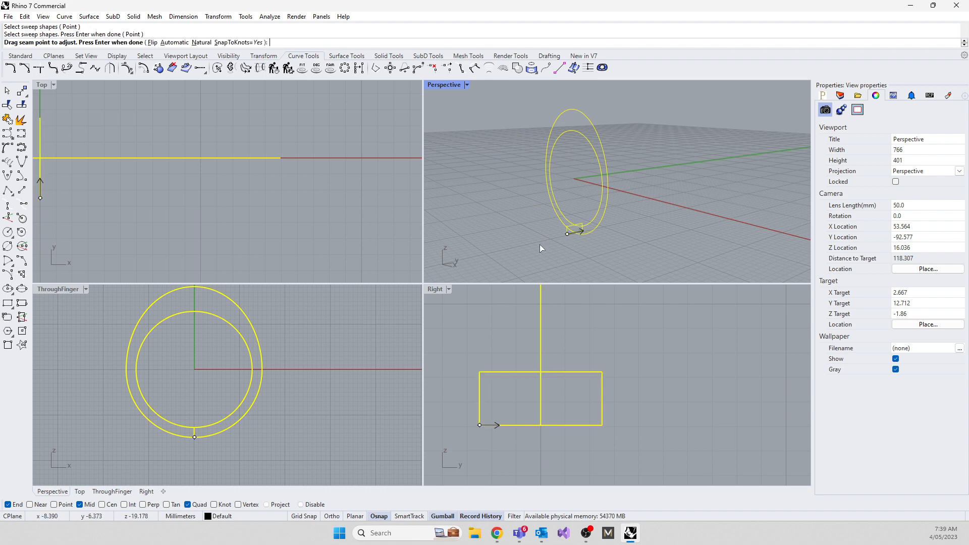
pyautogui.press('Return')
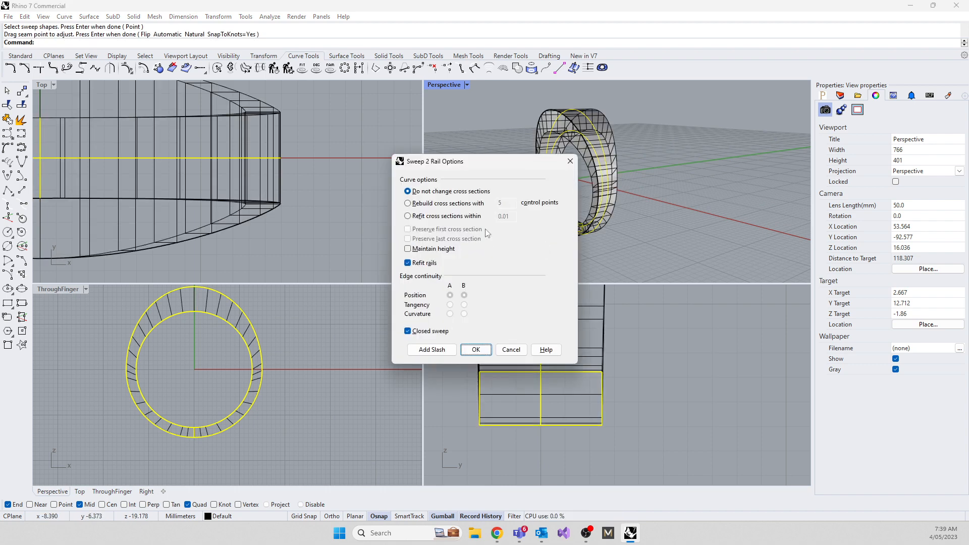
# Step: Examine the two-rail sweep preview in the Perspective view from the front and side, with Maintain height off
pyautogui.moveTo(490, 167); pyautogui.dragTo(397, 175)
pyautogui.moveTo(575, 168); pyautogui.dragTo(632, 138, button='right')
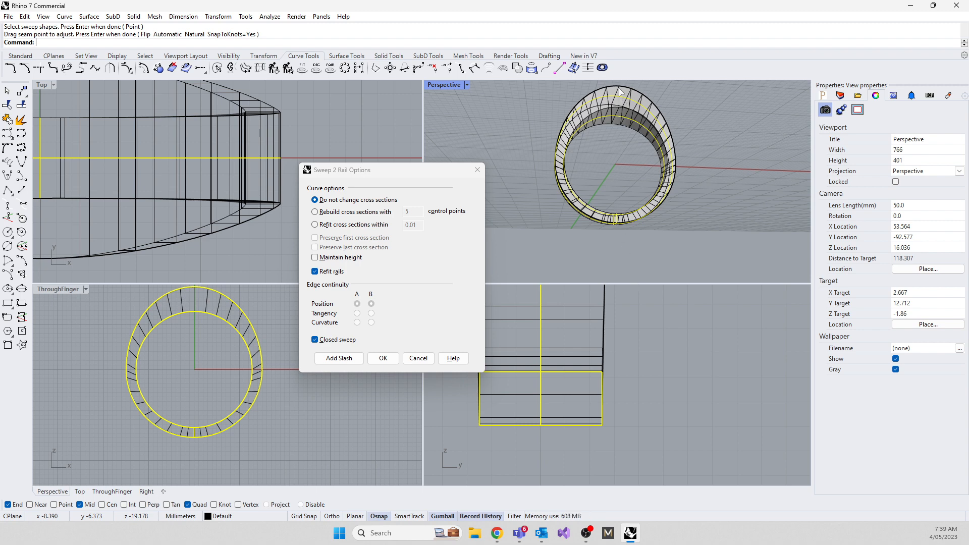
pyautogui.moveTo(614, 183); pyautogui.dragTo(541, 213, button='right')
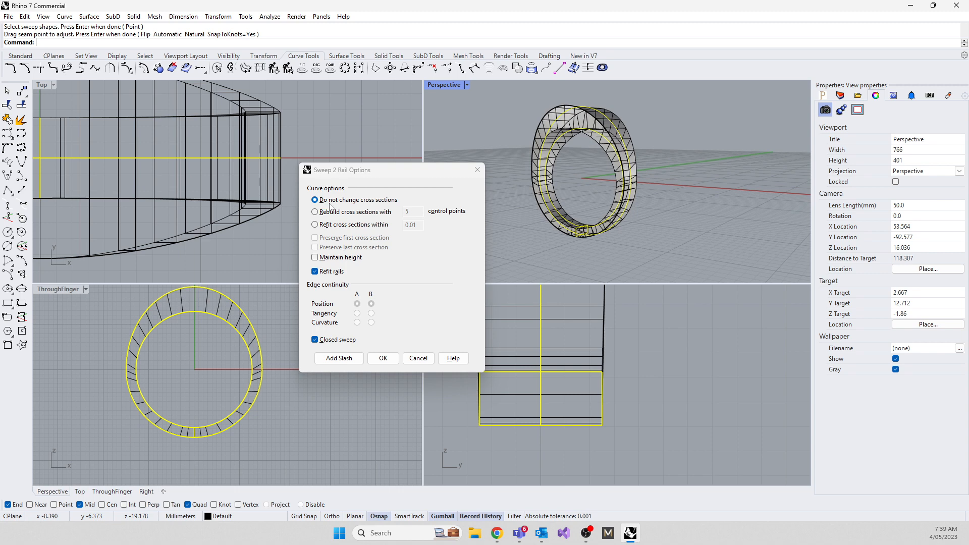
pyautogui.moveTo(564, 225); pyautogui.dragTo(516, 215, button='right')
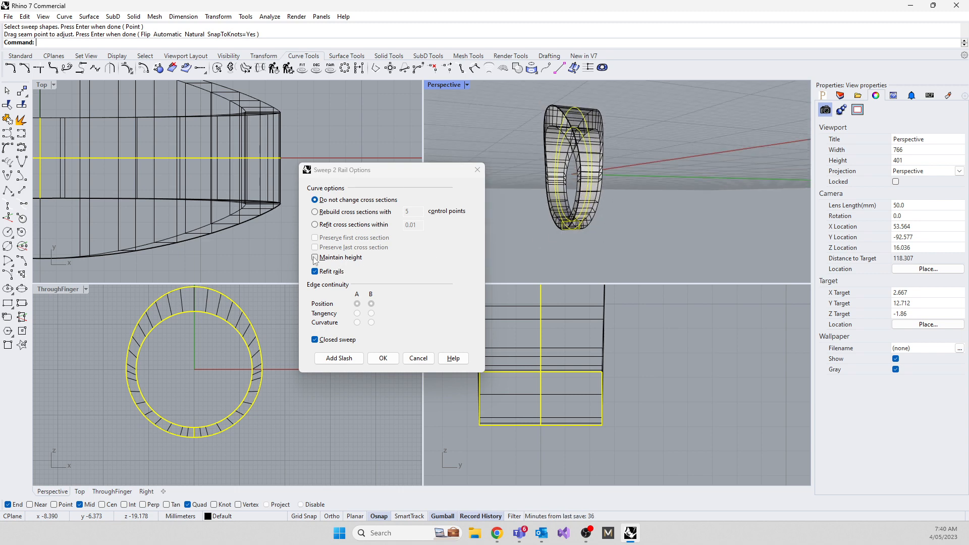
pyautogui.moveTo(554, 211); pyautogui.dragTo(543, 190, button='right')
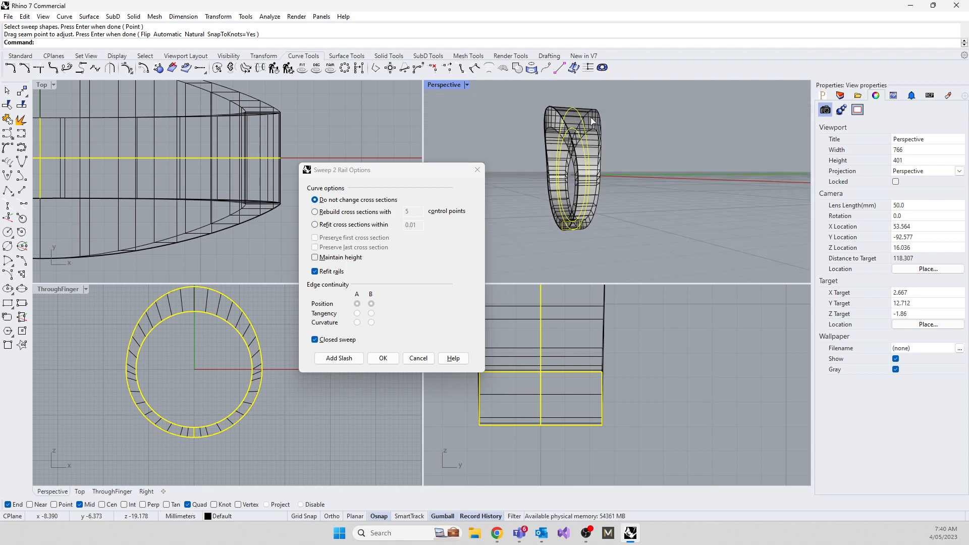
pyautogui.moveTo(579, 180); pyautogui.dragTo(549, 180, button='right')
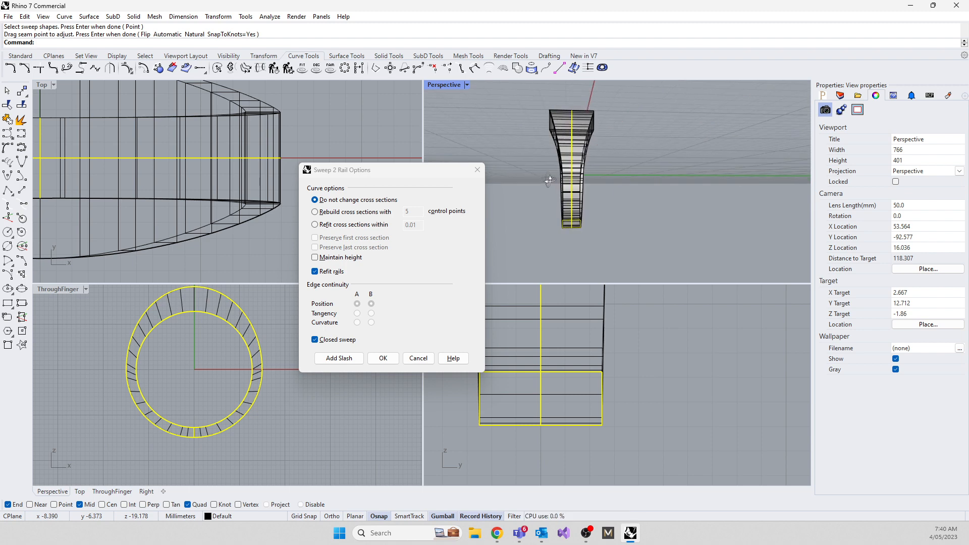
pyautogui.moveTo(549, 180); pyautogui.dragTo(631, 214, button='right')
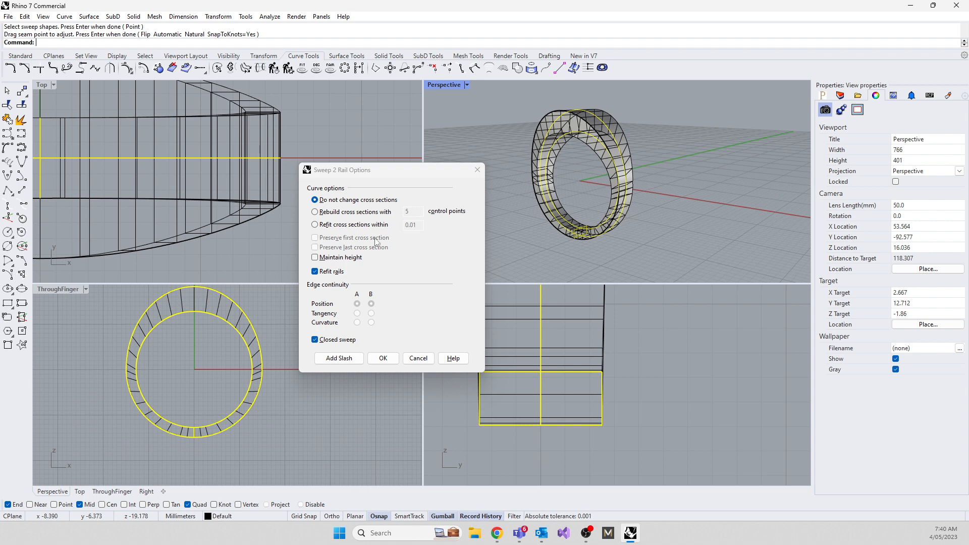
# Step: Turn on Maintain height for the sweep and examine the ring preview in the Perspective, Top, Right and ThroughFinger views
pyautogui.click(315, 258)
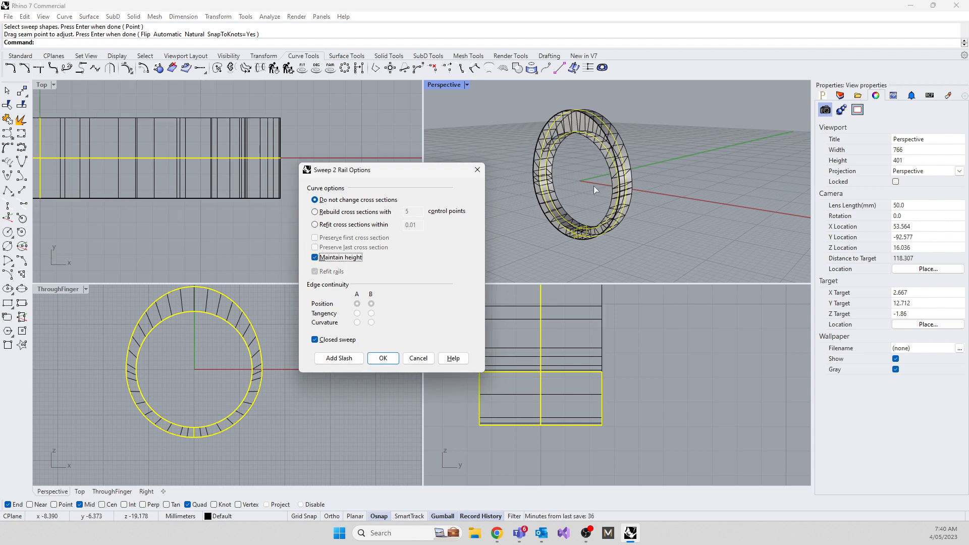
pyautogui.moveTo(594, 188); pyautogui.dragTo(639, 174, button='right')
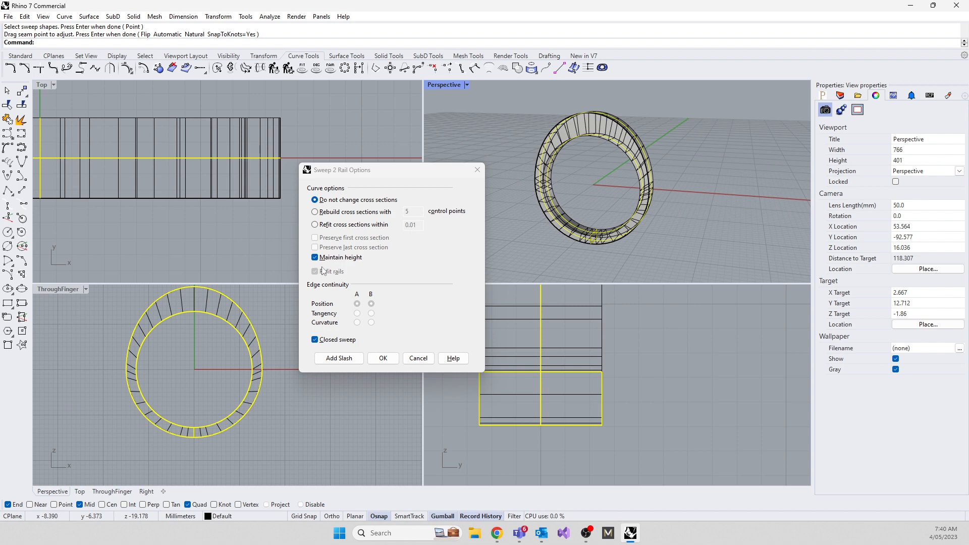
pyautogui.moveTo(525, 378); pyautogui.dragTo(598, 381, button='right')
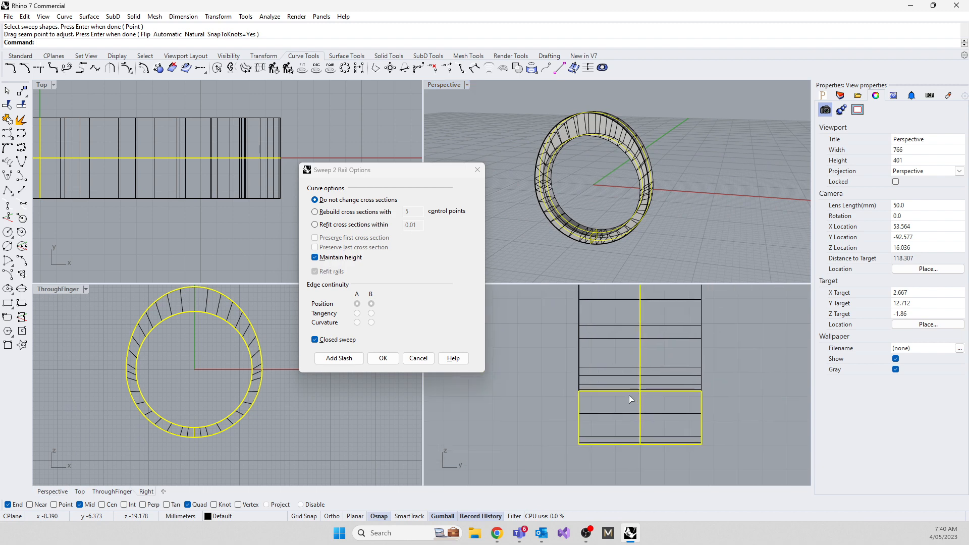
pyautogui.moveTo(146, 212); pyautogui.dragTo(268, 210, button='right')
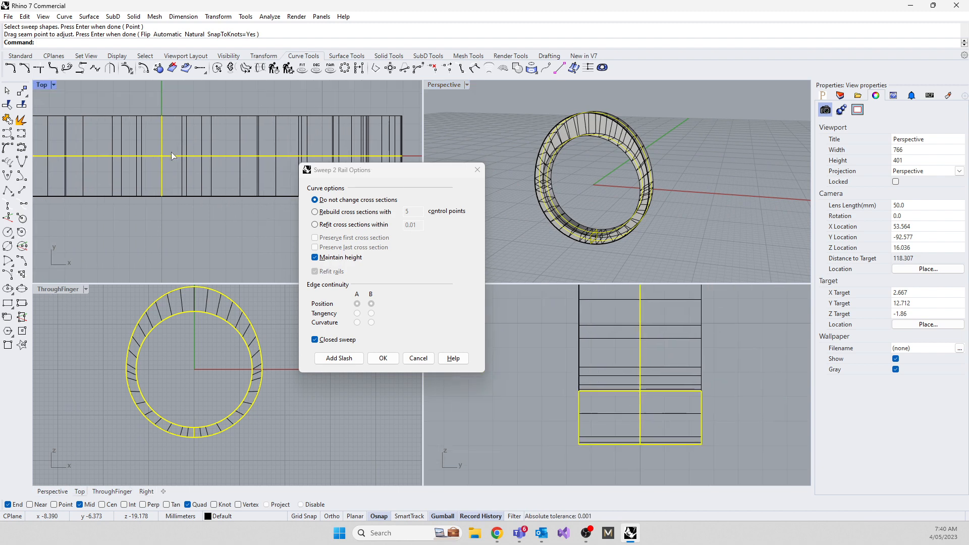
pyautogui.scroll(-3, 168, 138)
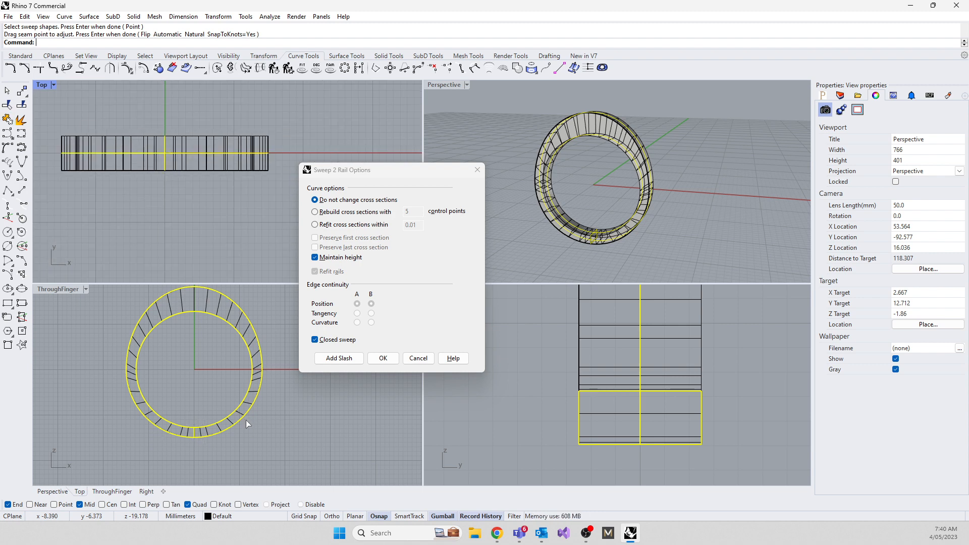
pyautogui.moveTo(671, 204); pyautogui.dragTo(564, 196, button='right')
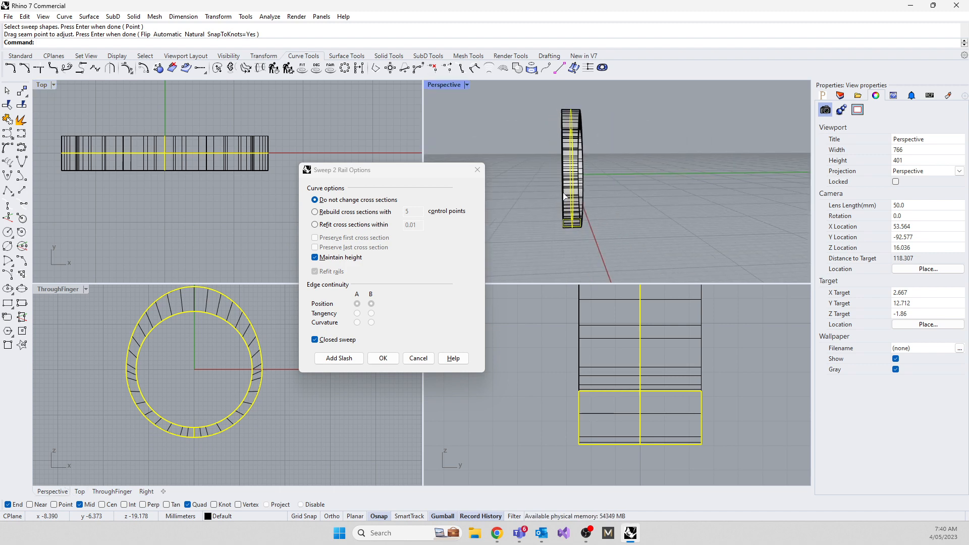
pyautogui.scroll(-5, 630, 447)
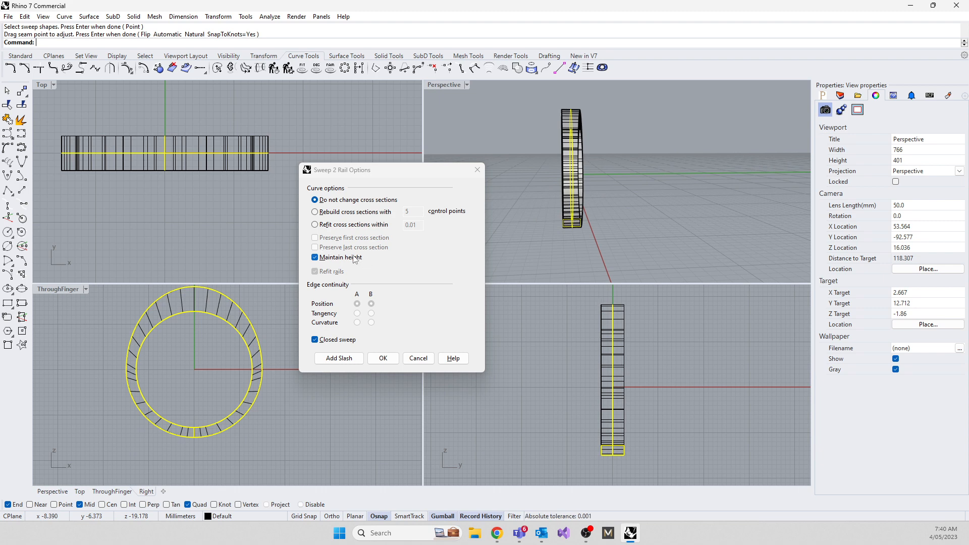
pyautogui.moveTo(179, 202); pyautogui.dragTo(203, 218, button='right')
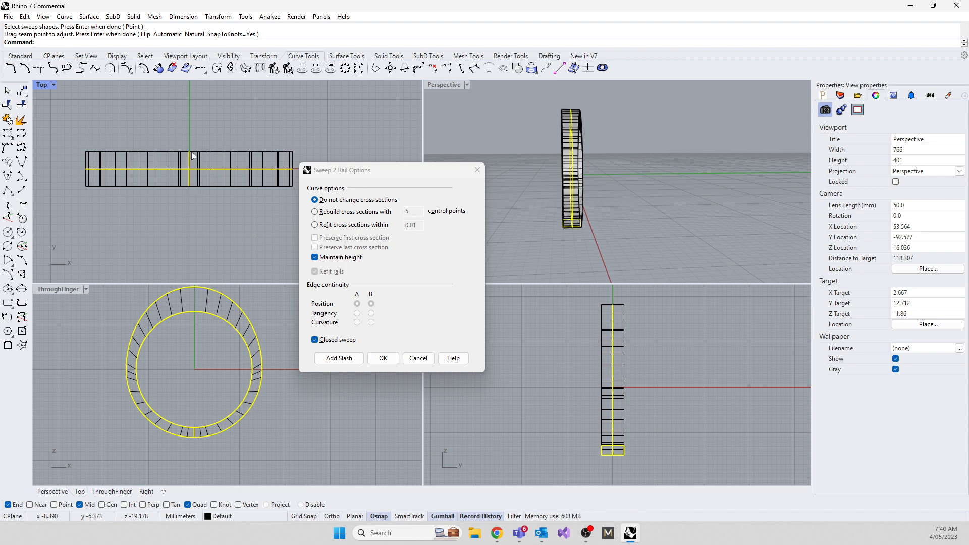
pyautogui.moveTo(184, 345); pyautogui.dragTo(177, 363, button='right')
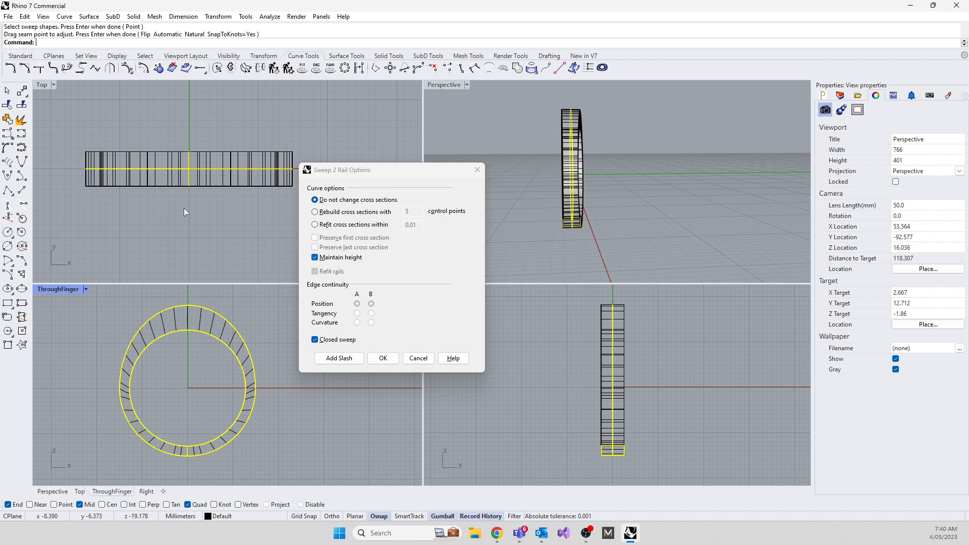
pyautogui.moveTo(184, 212)
pyautogui.mouseDown(button='right')
pyautogui.moveTo(206, 227)
pyautogui.moveTo(201, 212)
pyautogui.mouseUp(button='right')
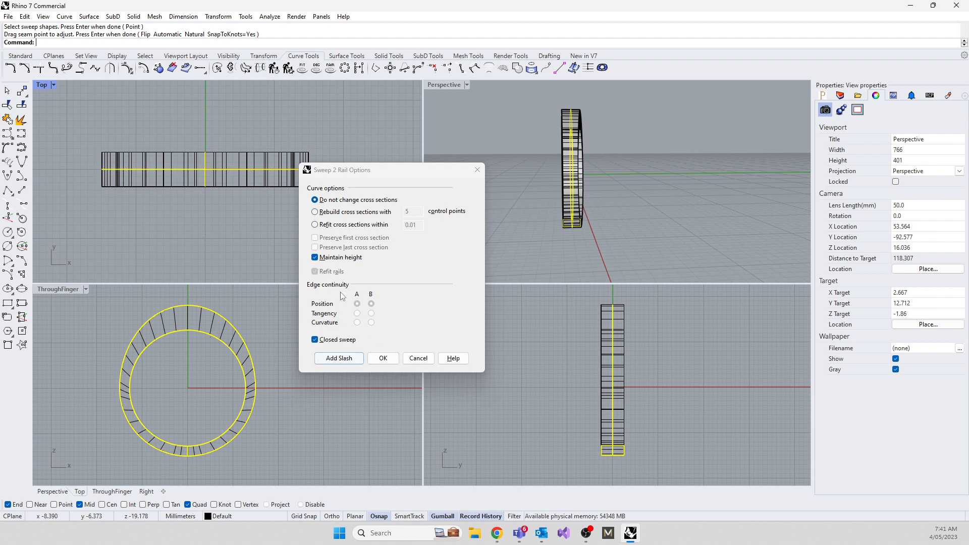
# Step: Turn off Maintain height, compare the ring preview from the side, and cancel the sweep
pyautogui.moveTo(561, 221); pyautogui.dragTo(548, 254, button='right')
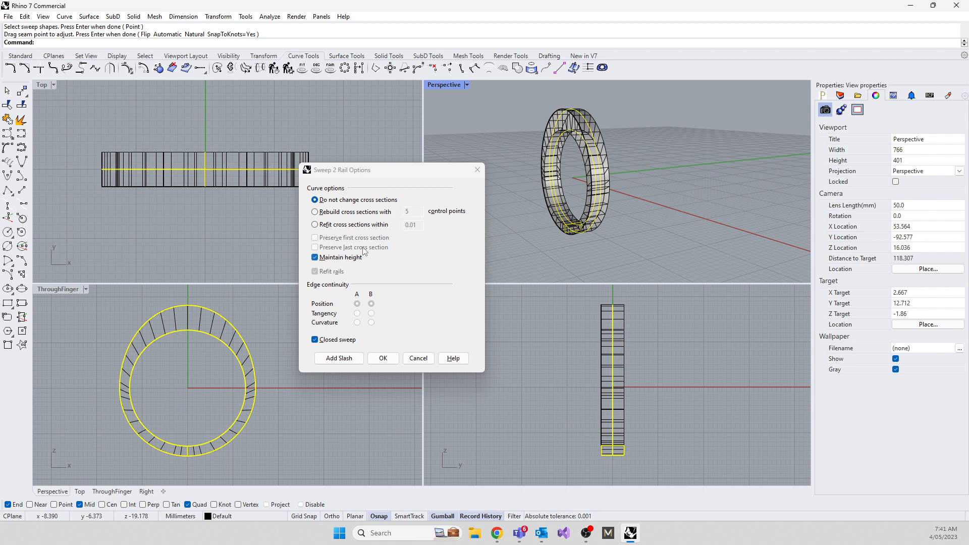
pyautogui.moveTo(586, 163); pyautogui.dragTo(557, 196, button='right')
pyautogui.click(315, 257)
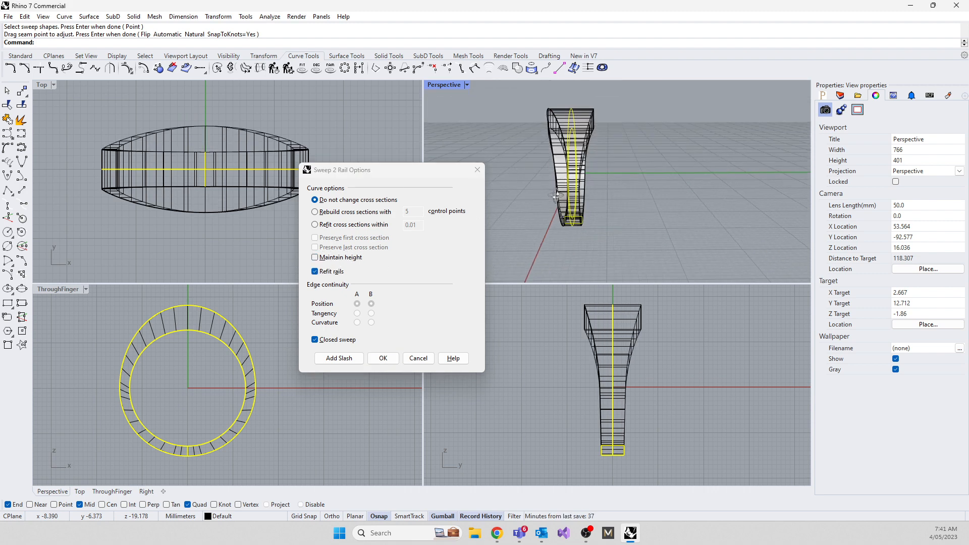
pyautogui.scroll(-3, 591, 337)
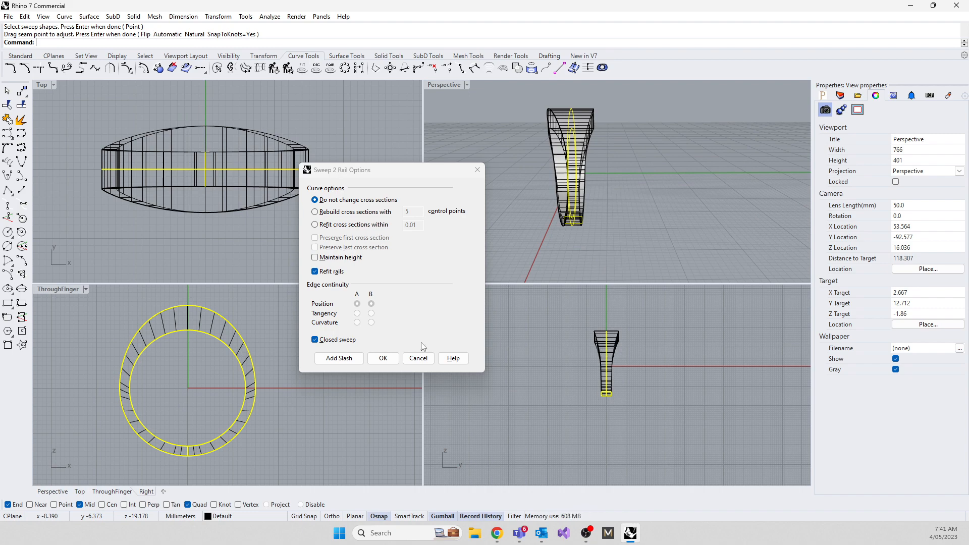
pyautogui.press('Escape')
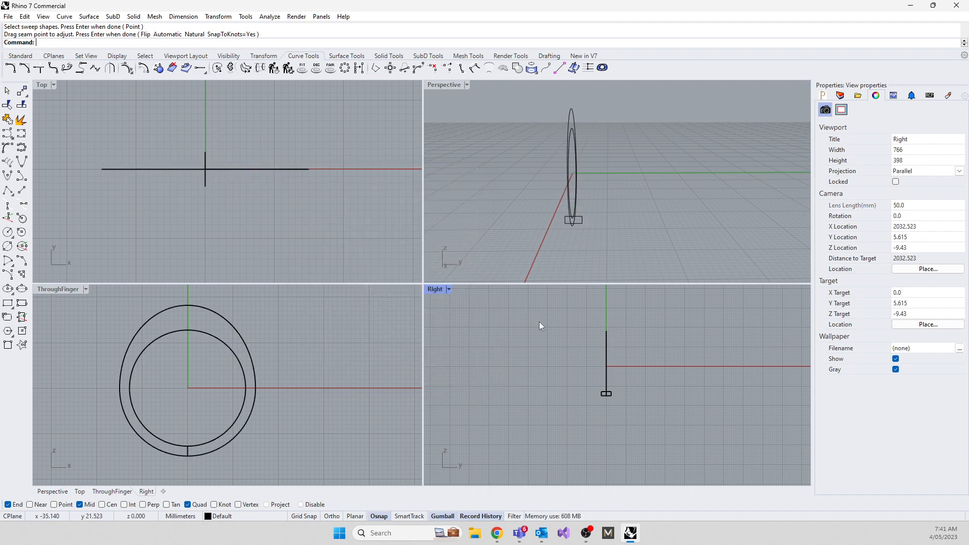
# Step: Rotate the inner circle, outer curve and rectangular profile together by 90 degrees in the Right view, laying the ring curves flat
pyautogui.moveTo(540, 323); pyautogui.dragTo(629, 427)
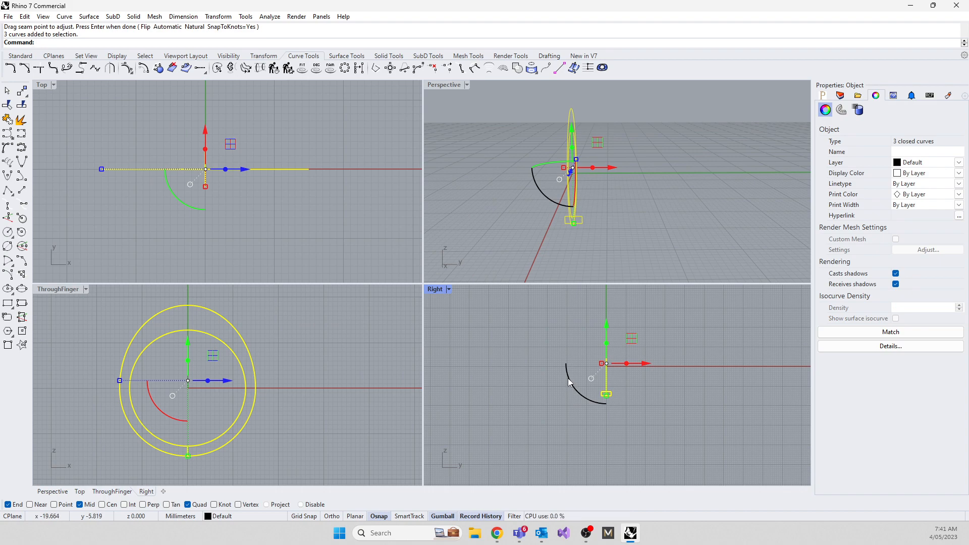
pyautogui.moveTo(568, 382); pyautogui.dragTo(626, 401)
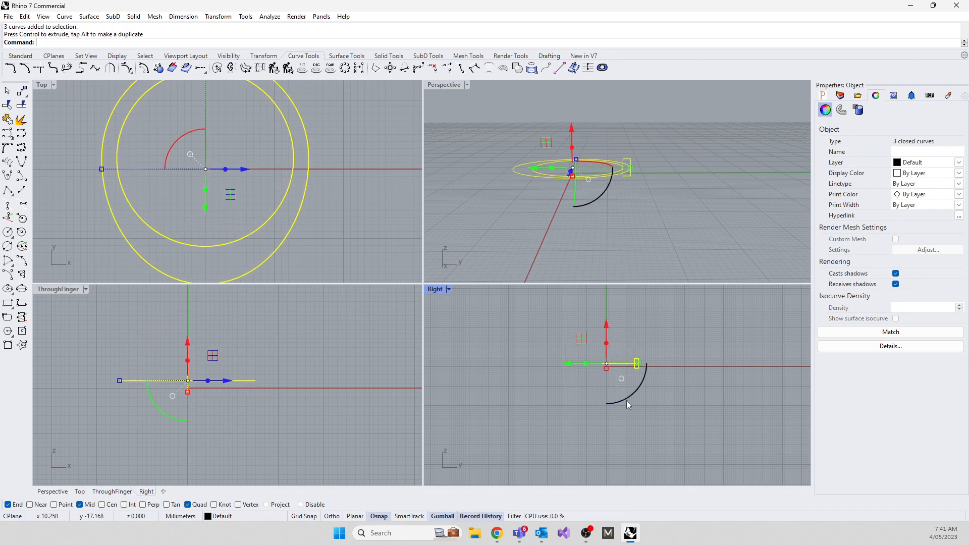
pyautogui.scroll(-6, 622, 406)
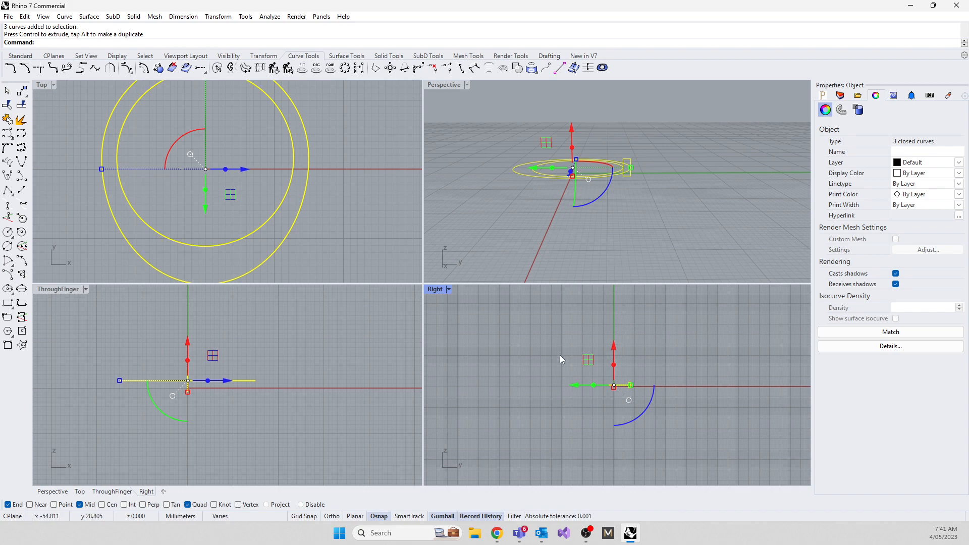
# Step: Set up a two-rail sweep along the flat inner and outer ring curves, using the rectangle as cross section and the default seam
pyautogui.moveTo(522, 250); pyautogui.dragTo(504, 235, button='right')
pyautogui.click(504, 235)
pyautogui.moveTo(632, 244); pyautogui.dragTo(587, 191)
pyautogui.write('Sweep2')
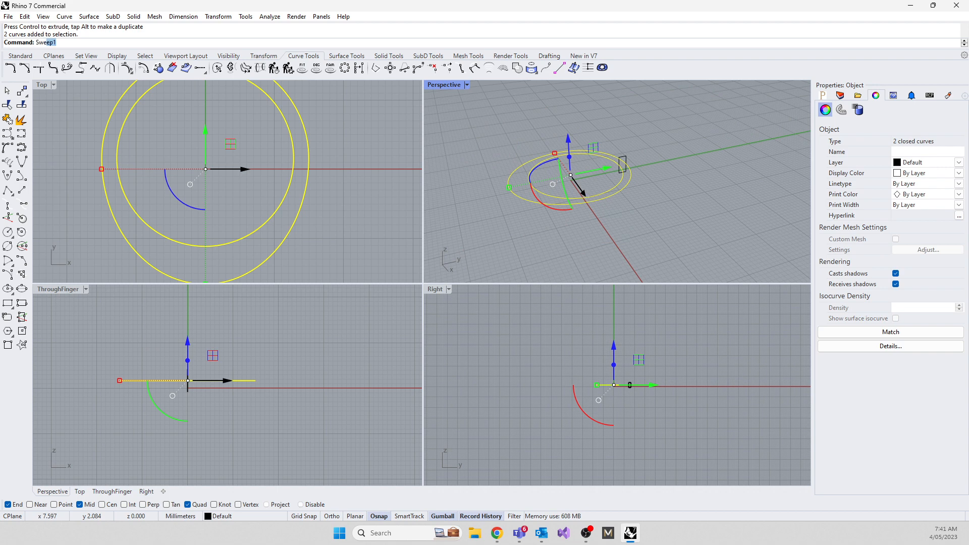
pyautogui.press('Return')
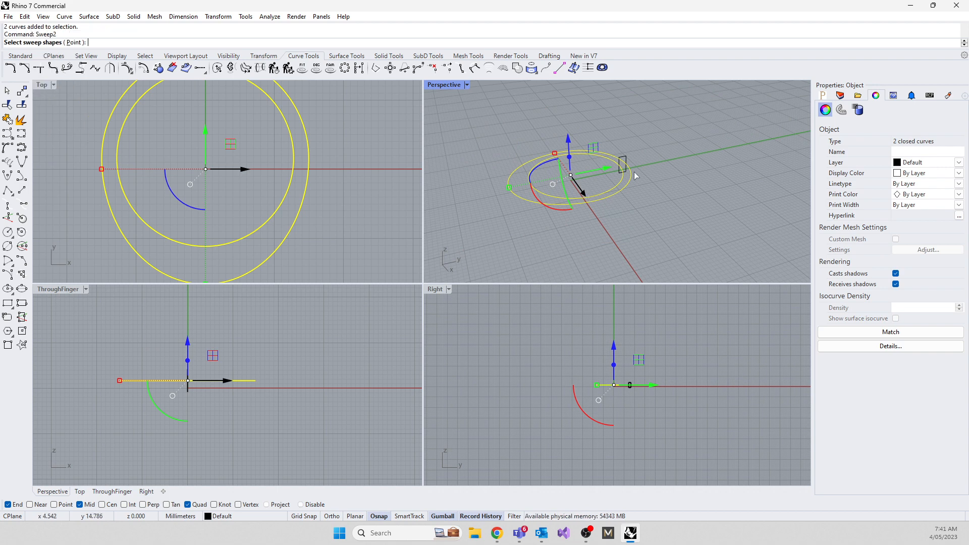
pyautogui.click(625, 155)
pyautogui.press('Return')
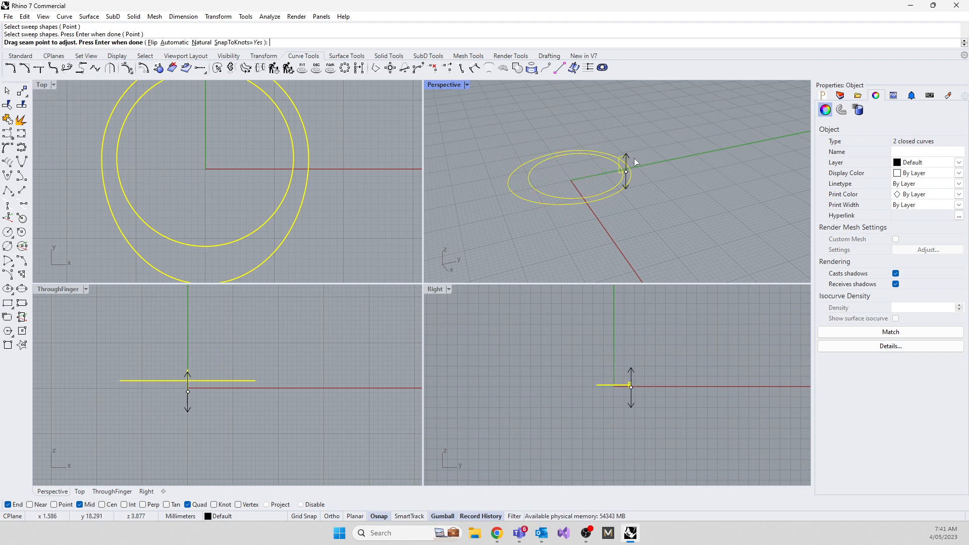
pyautogui.press('Return')
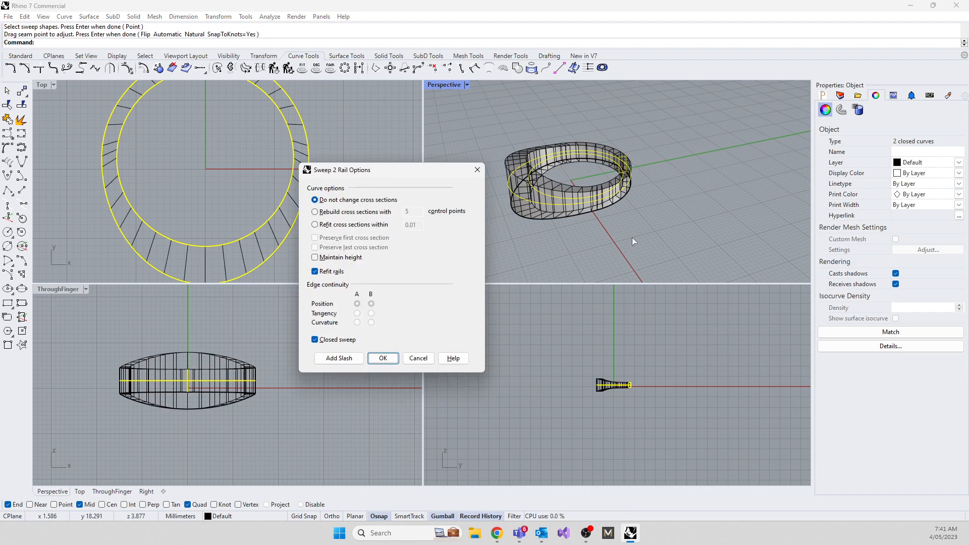
# Step: Examine the flat ring's sweep preview in the Perspective and Right views, and accept the sweep with Maintain height off
pyautogui.moveTo(633, 240); pyautogui.dragTo(574, 207, button='right')
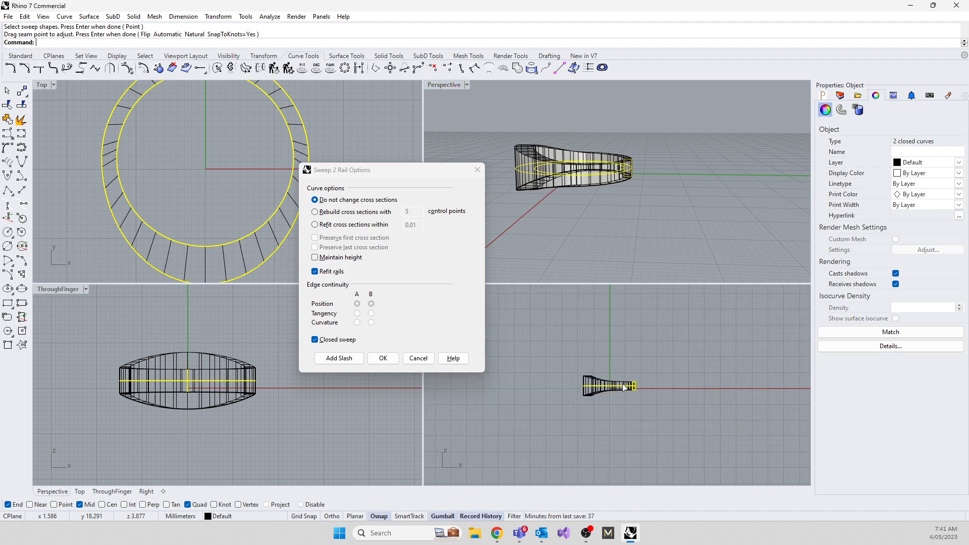
pyautogui.scroll(5, 642, 376)
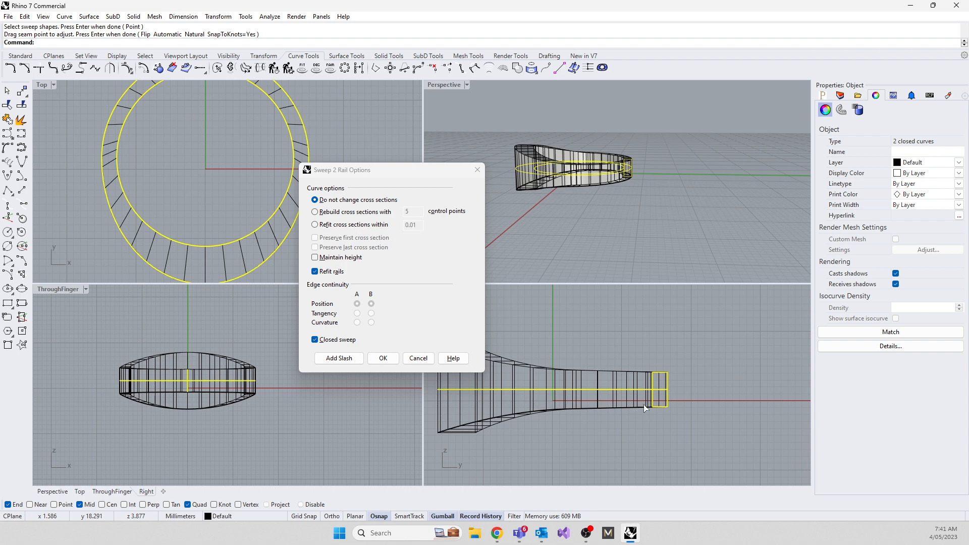
pyautogui.scroll(-5, 701, 405)
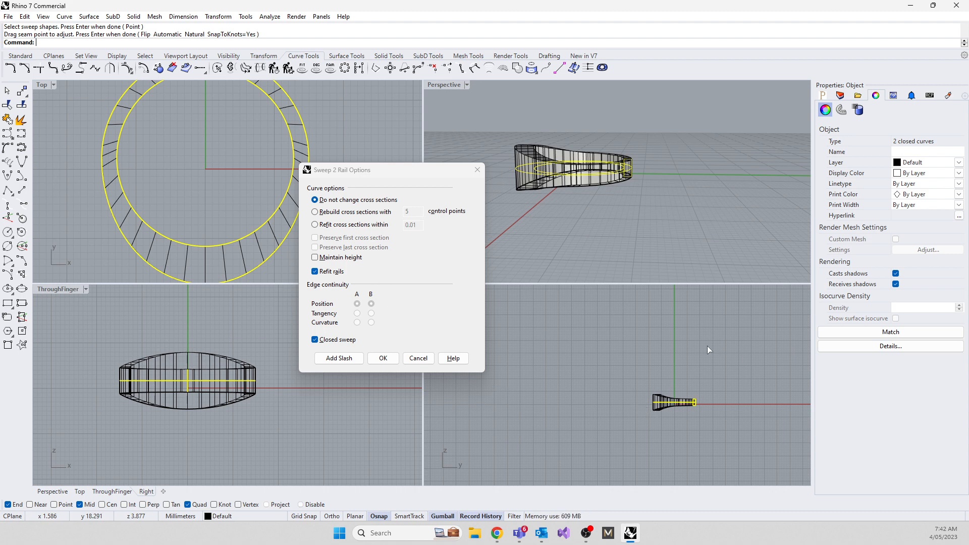
pyautogui.click(383, 358)
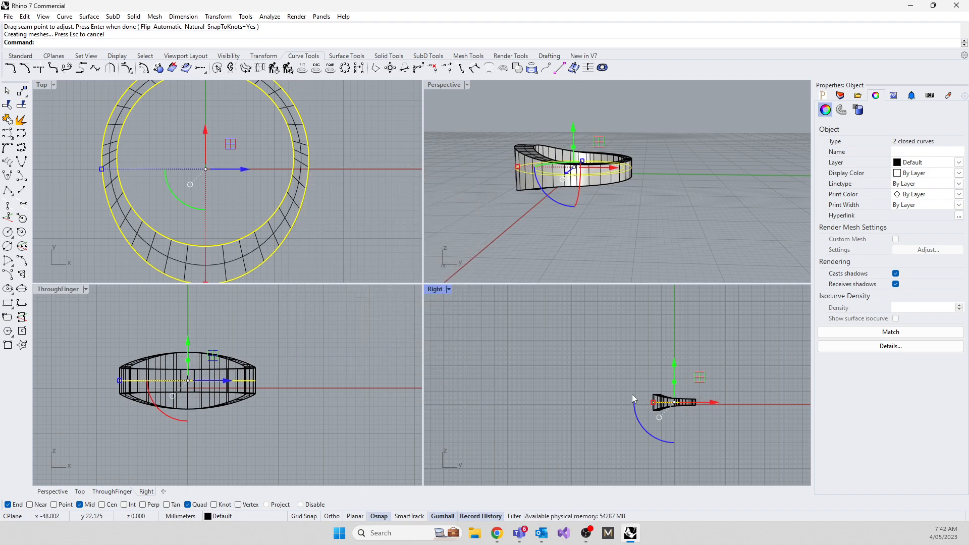
# Step: Rotate the two rail curves by -90 degrees in the Right view and delete the swept ring solid
pyautogui.moveTo(637, 419); pyautogui.dragTo(659, 365)
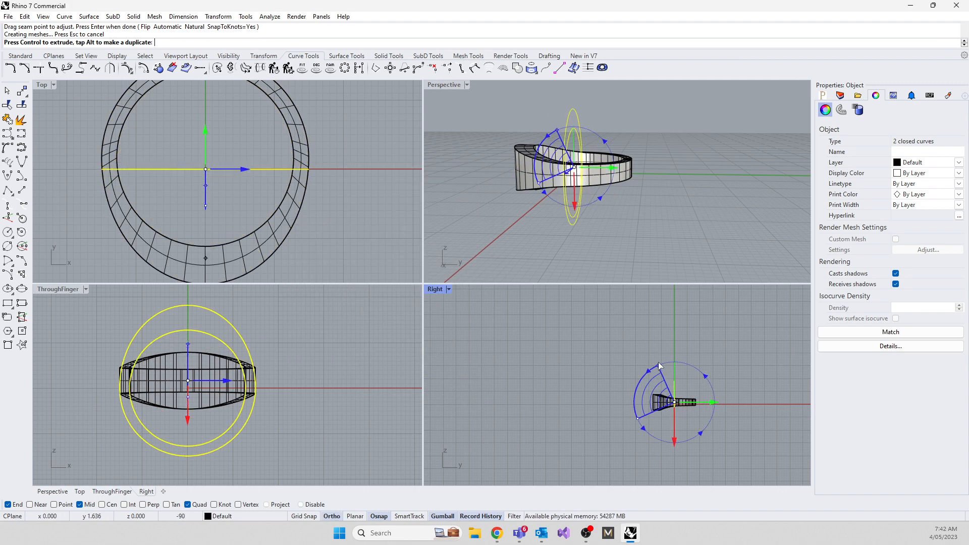
pyautogui.click(593, 411)
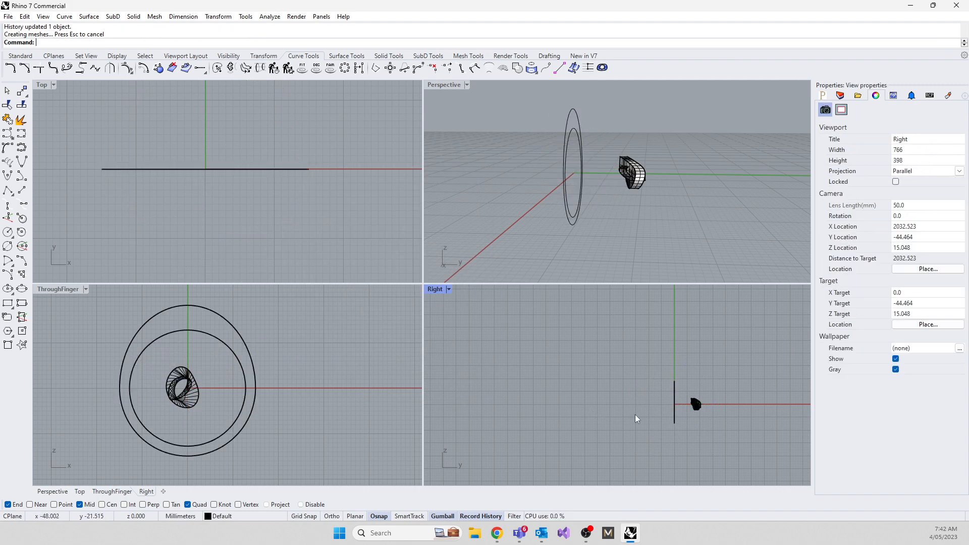
pyautogui.click(695, 403)
pyautogui.press('Delete')
pyautogui.moveTo(577, 233); pyautogui.dragTo(607, 226, button='right')
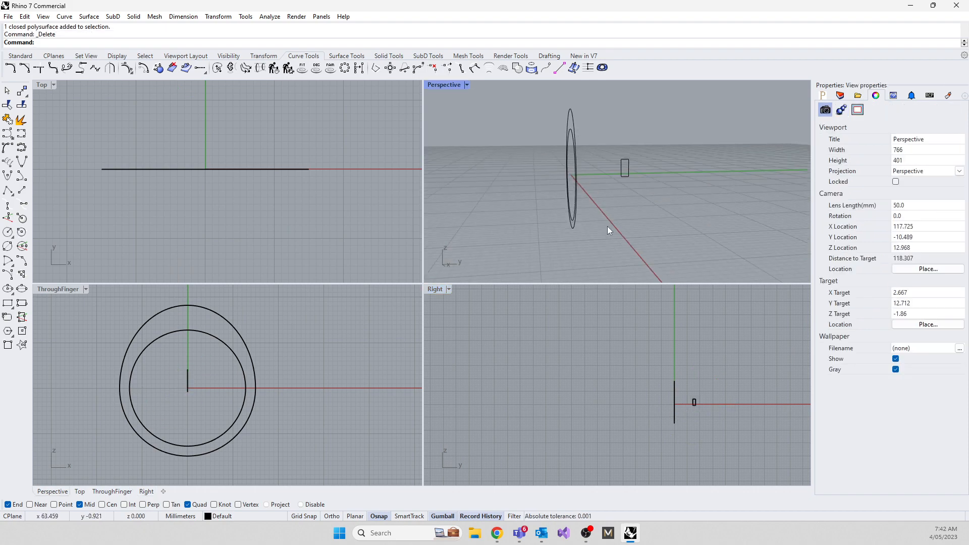
# Step: Undo the recent edits back past the rectangle's creation, and redo only the rectangle at the base of the upright ring curves
pyautogui.hotkey('ctrl', 'z')
pyautogui.hotkey('ctrl', 'z')
pyautogui.hotkey('ctrl', 'z')
pyautogui.hotkey('ctrl', 'z')
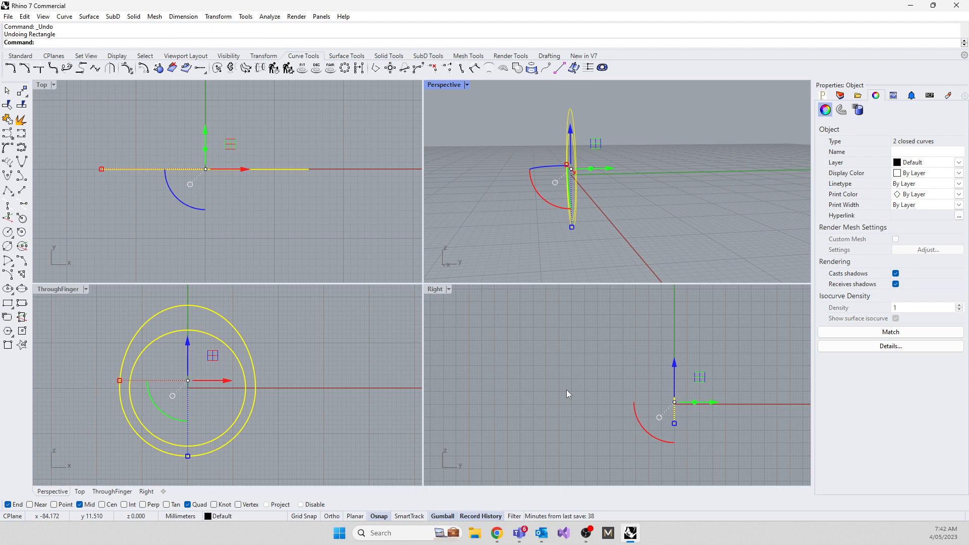
pyautogui.hotkey('ctrl', 'y')
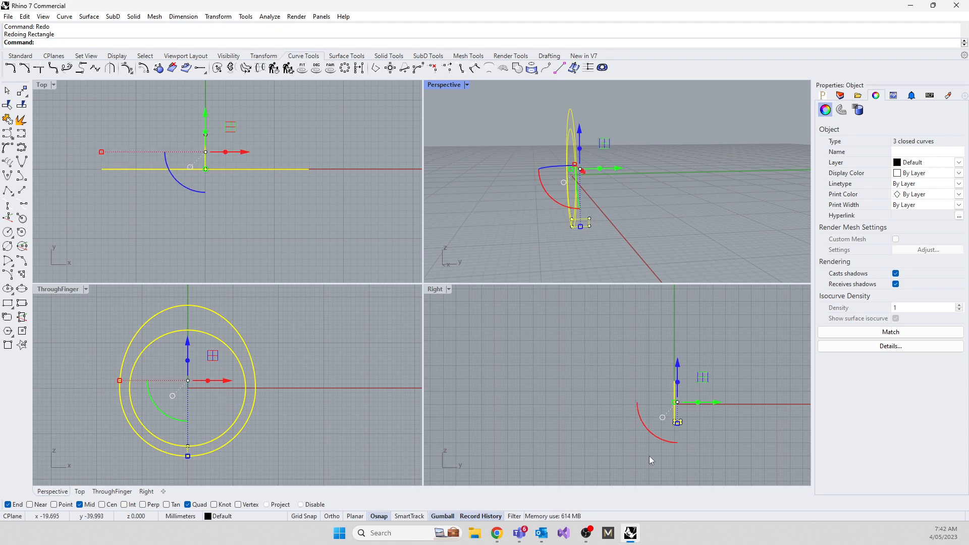
# Step: Move the rectangle 2.5 mm in the Right view, from its upper edge's midpoint to the inner curve, centering it on the rails
pyautogui.click(649, 456)
pyautogui.scroll(5, 691, 425)
pyautogui.click(645, 436)
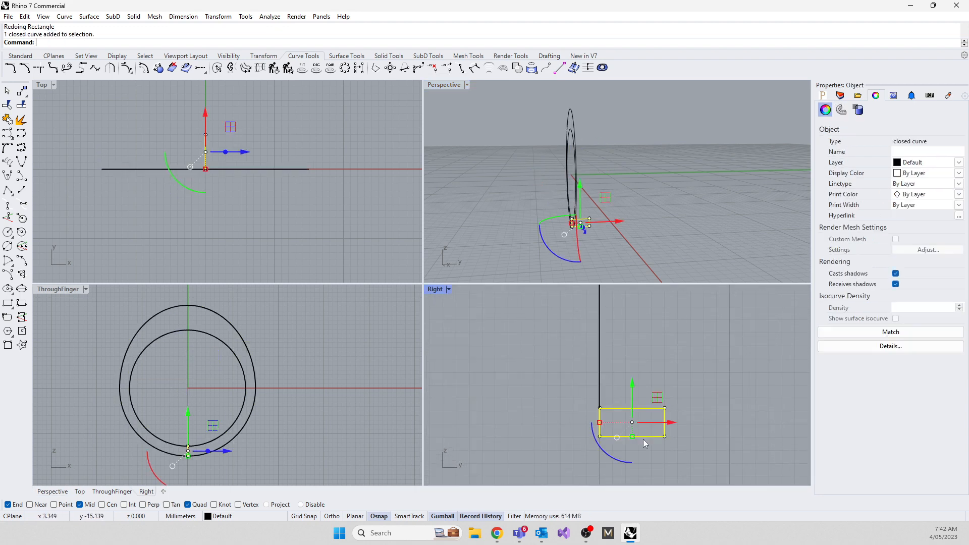
pyautogui.write('Move')
pyautogui.press('Return')
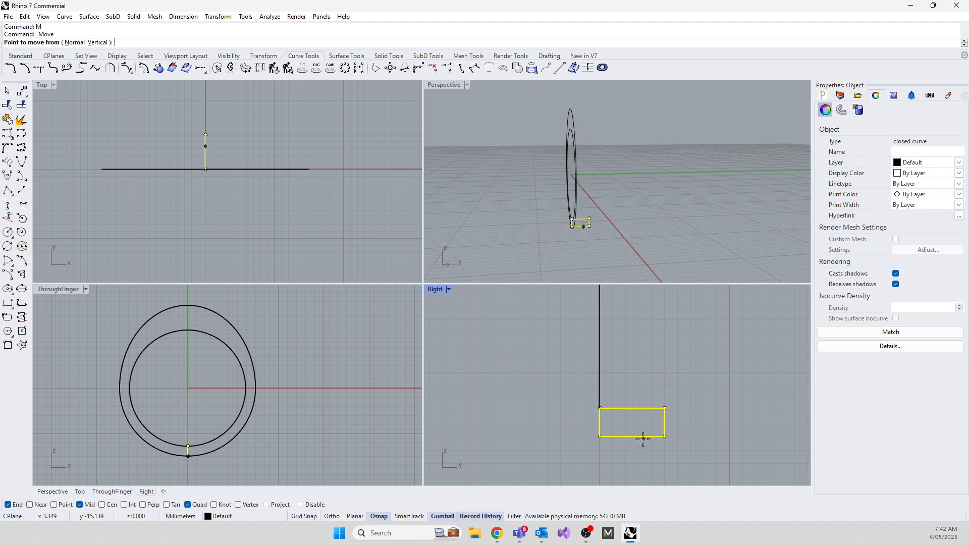
pyautogui.click(632, 407)
pyautogui.click(599, 408)
pyautogui.click(611, 339)
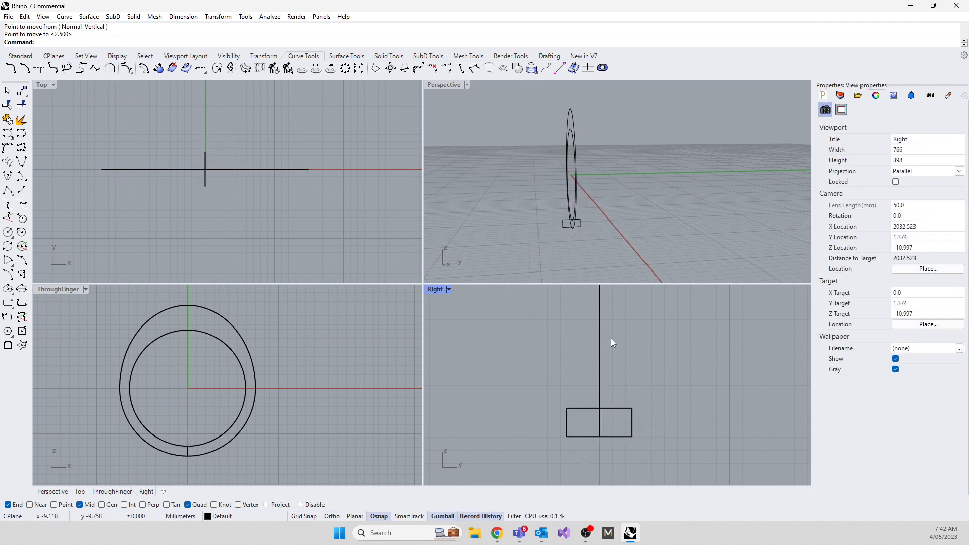
# Step: Sweep the centered rectangle along the upright inner and outer ring curves with a two-rail sweep, keeping the default seam
pyautogui.moveTo(536, 185); pyautogui.dragTo(612, 196, button='right')
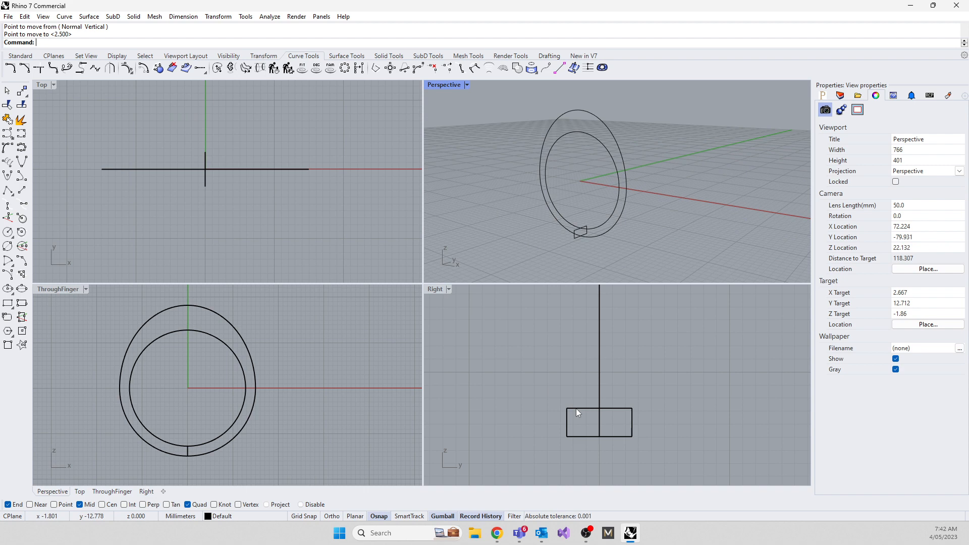
pyautogui.scroll(-5, 576, 408)
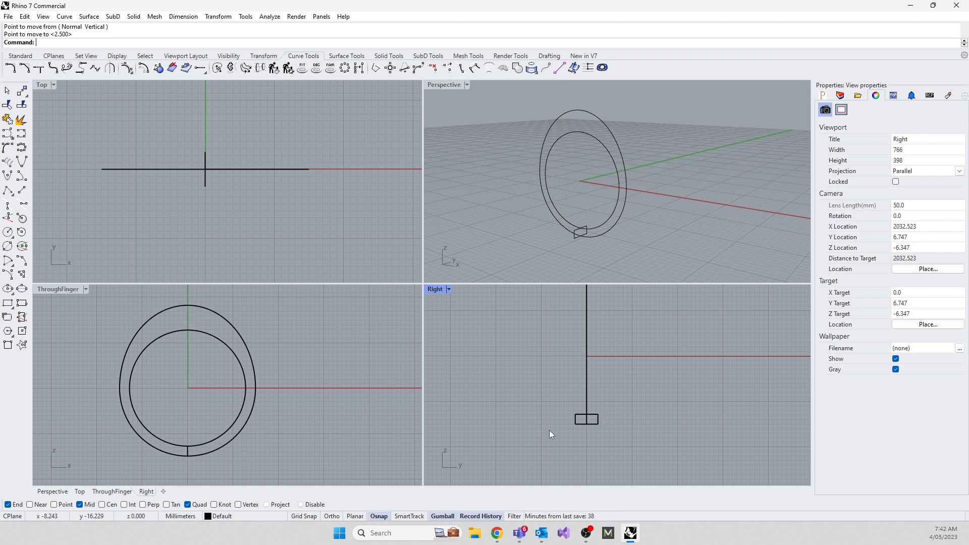
pyautogui.scroll(-5, 549, 429)
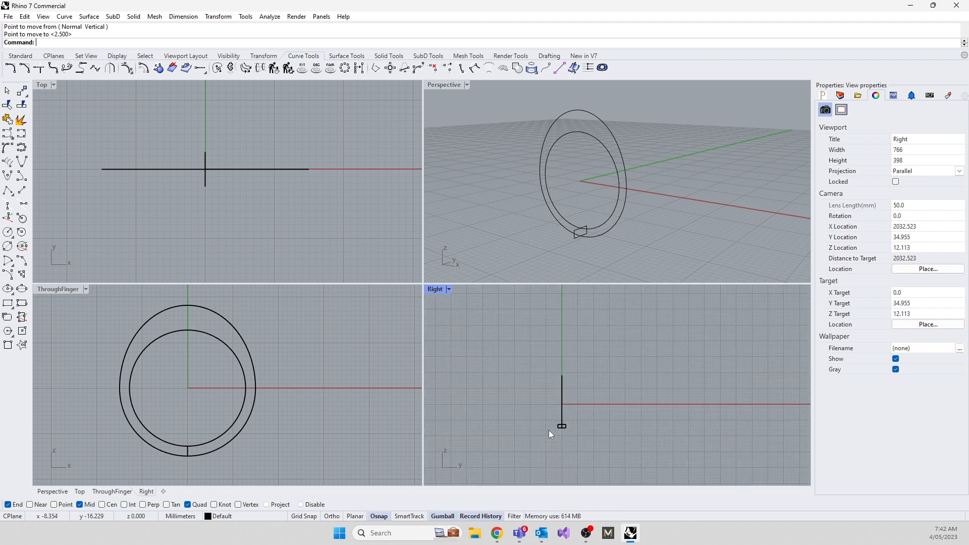
pyautogui.moveTo(665, 234); pyautogui.dragTo(611, 173)
pyautogui.write('Swerep')
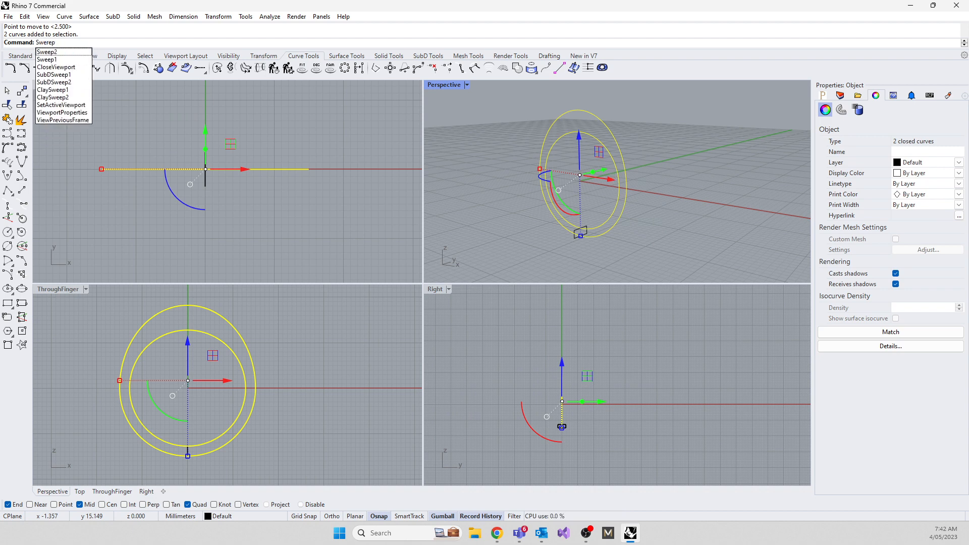
pyautogui.press('BackSpace')
pyautogui.press('BackSpace')
pyautogui.write('ep2')
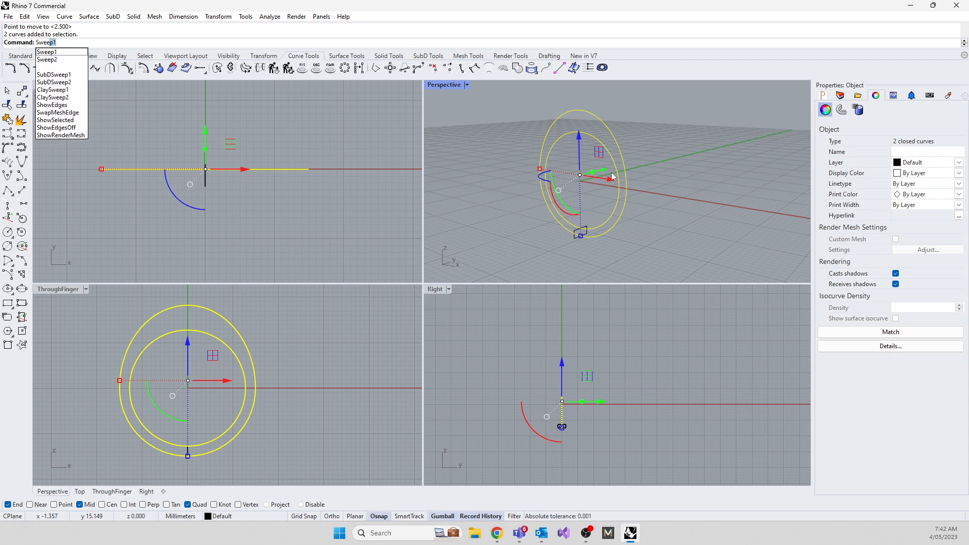
pyautogui.press('Return')
pyautogui.scroll(5, 567, 432)
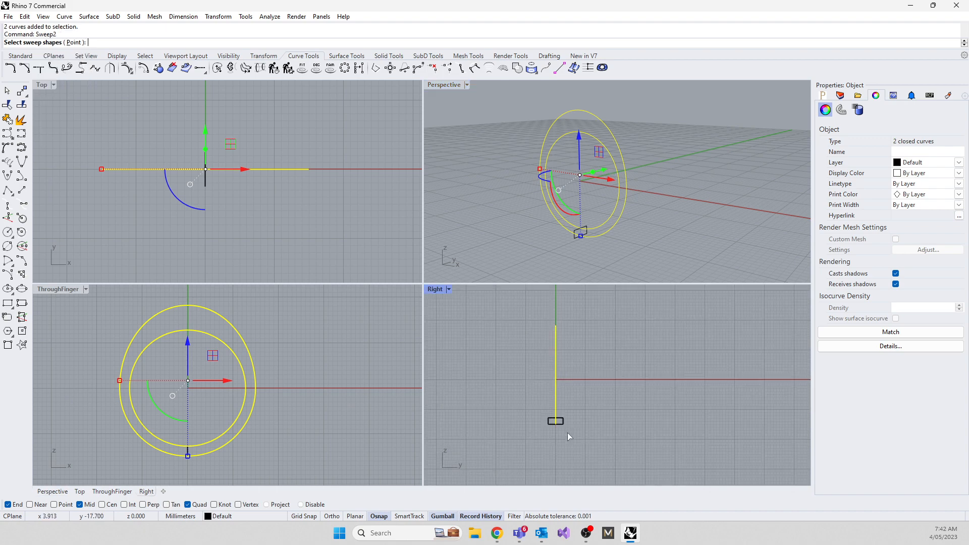
pyautogui.click(556, 413)
pyautogui.press('Return')
pyautogui.press('Return')
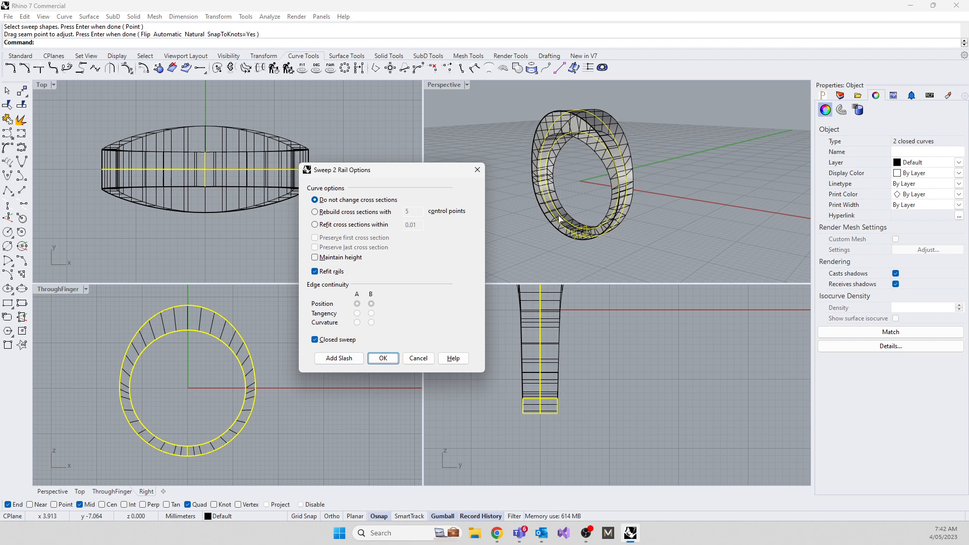
# Step: Inspect the two-rail sweep preview of the ring from another angle and cancel the sweep
pyautogui.moveTo(559, 219); pyautogui.dragTo(557, 196, button='right')
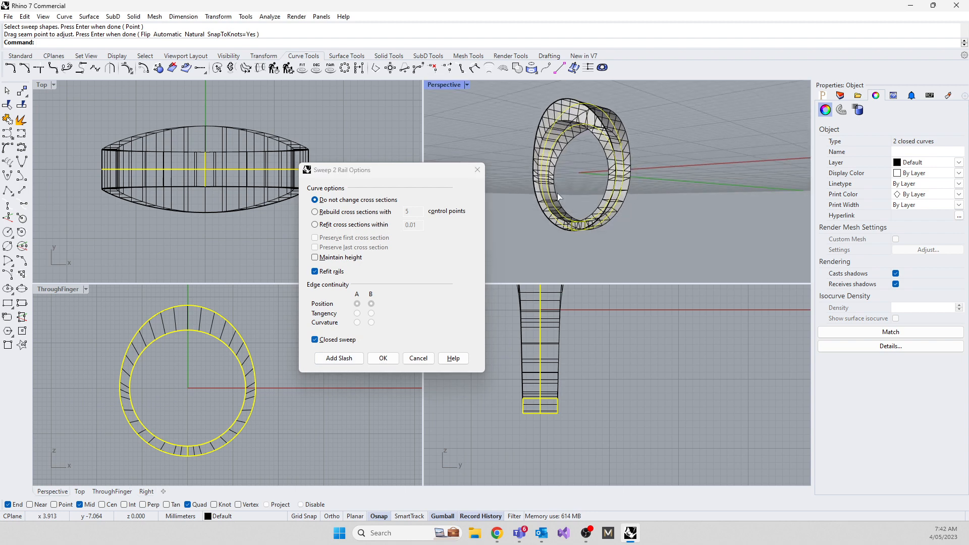
pyautogui.click(418, 357)
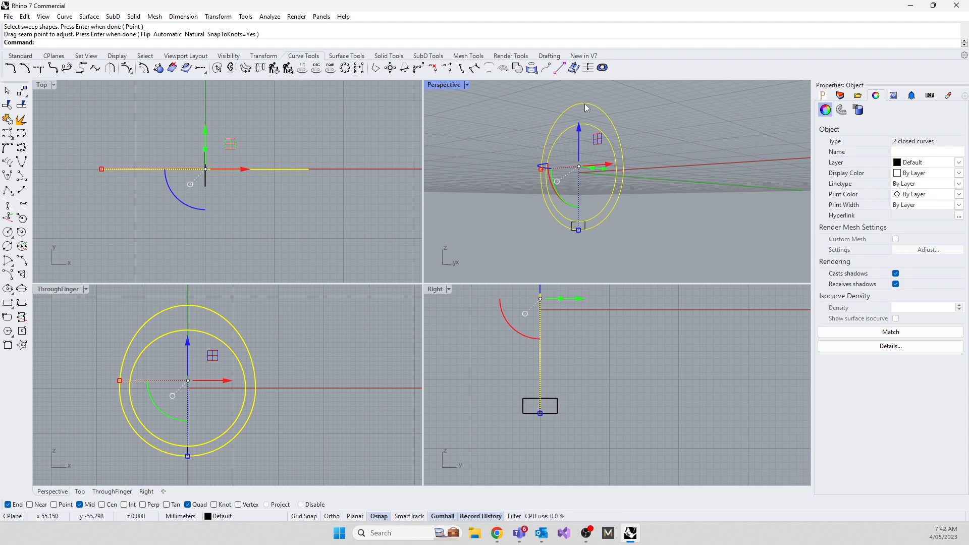
# Step: Sweep the closed rectangular profile along the inner finger circle with Sweep1, using the Freeform frame style and unchanged cross sections
pyautogui.click(545, 240)
pyautogui.scroll(5, 606, 212)
pyautogui.click(613, 210)
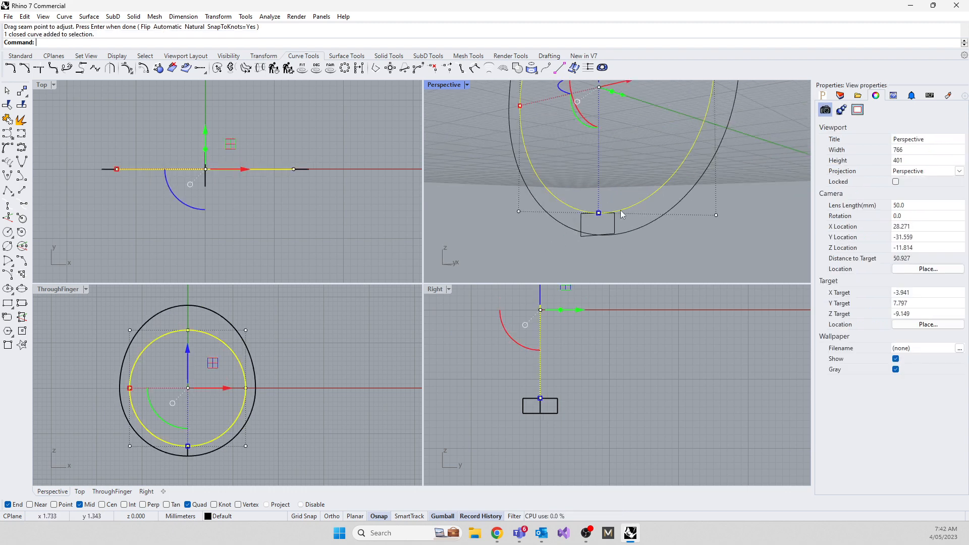
pyautogui.write('Sweep1')
pyautogui.press('Return')
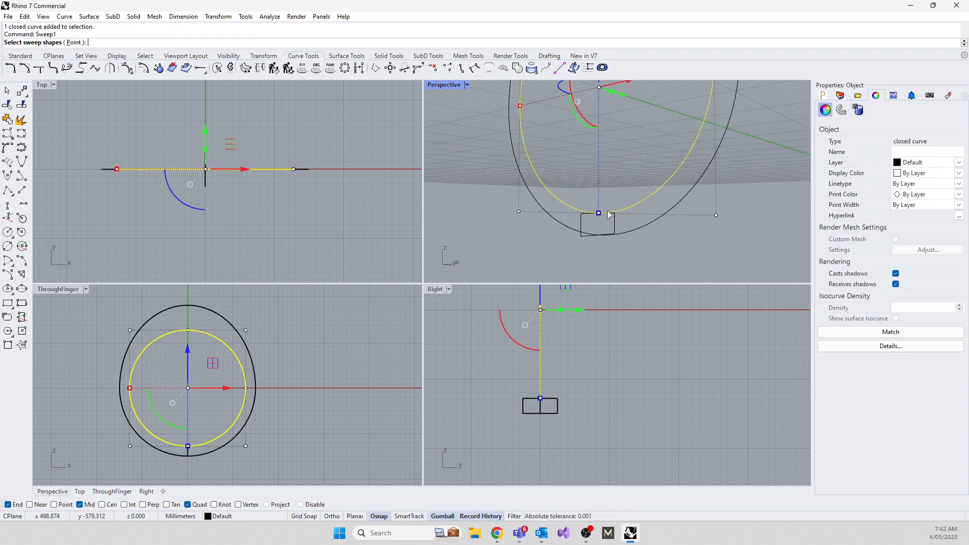
pyautogui.click(580, 224)
pyautogui.press('Return')
pyautogui.press('Return')
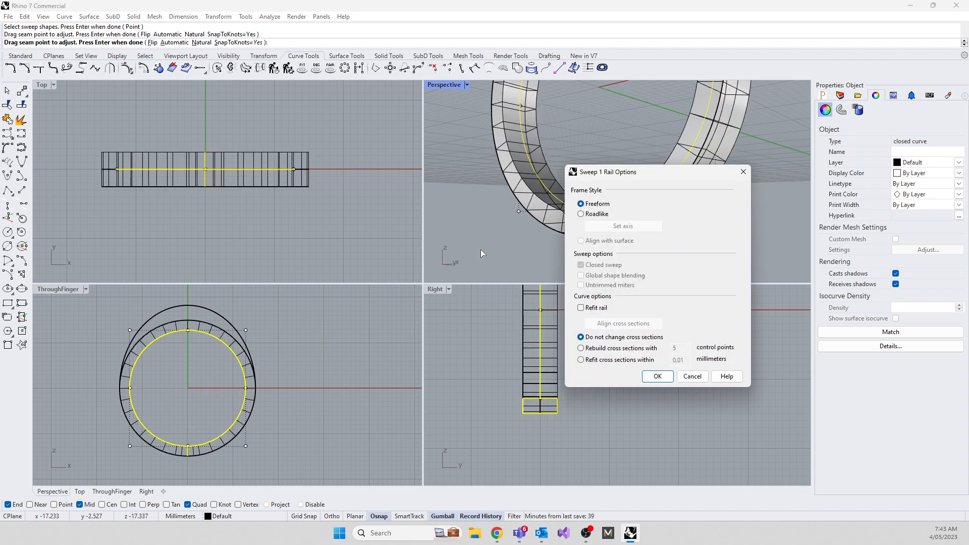
pyautogui.click(654, 376)
pyautogui.scroll(-9, 617, 219)
pyautogui.moveTo(615, 212); pyautogui.dragTo(681, 192, button='right')
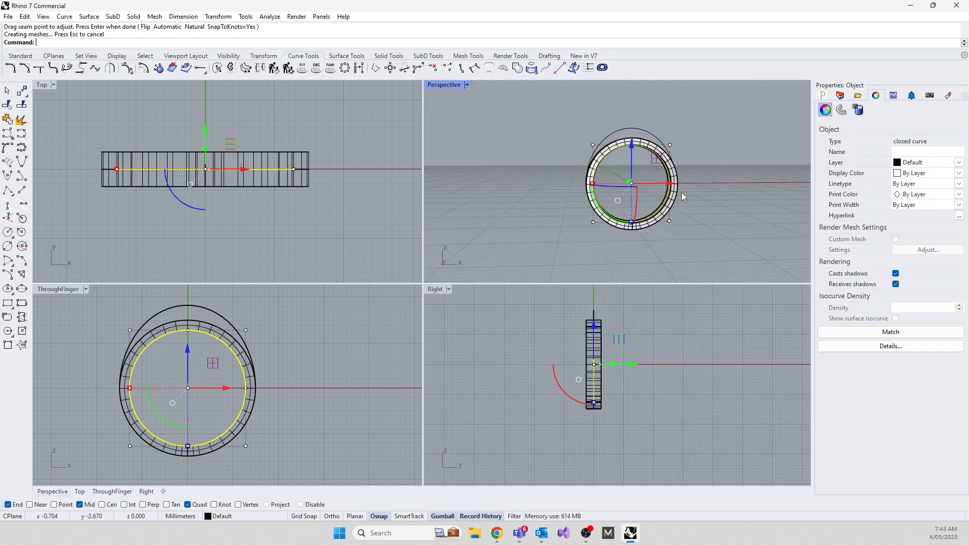
# Step: Delete the ring solid made by the one-rail sweep, keeping the rail curves and the profile
pyautogui.click(680, 227)
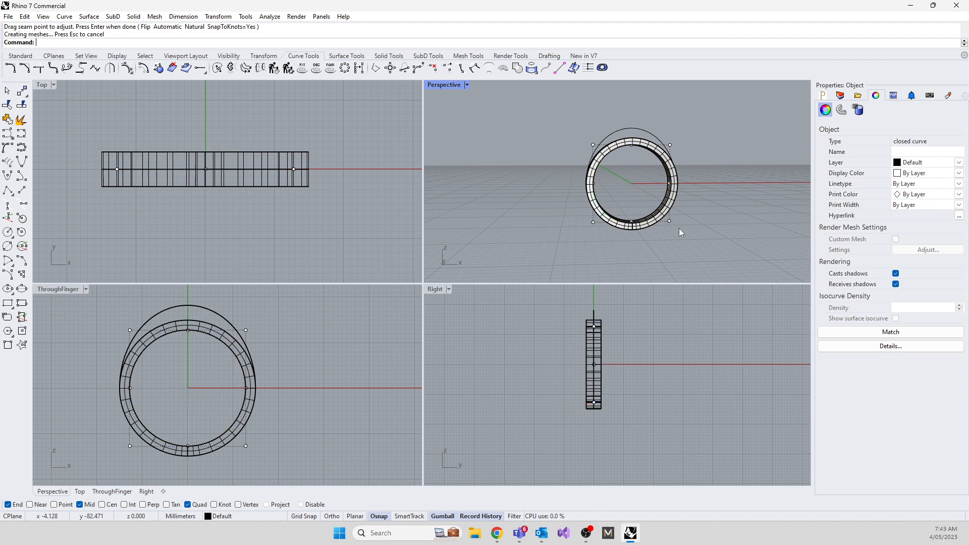
pyautogui.moveTo(679, 228); pyautogui.dragTo(601, 233, button='right')
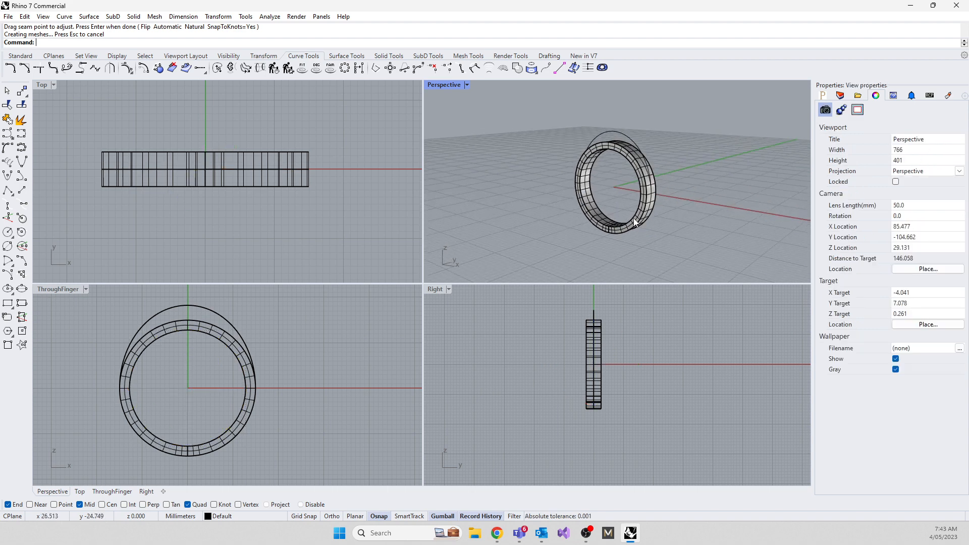
pyautogui.click(595, 164)
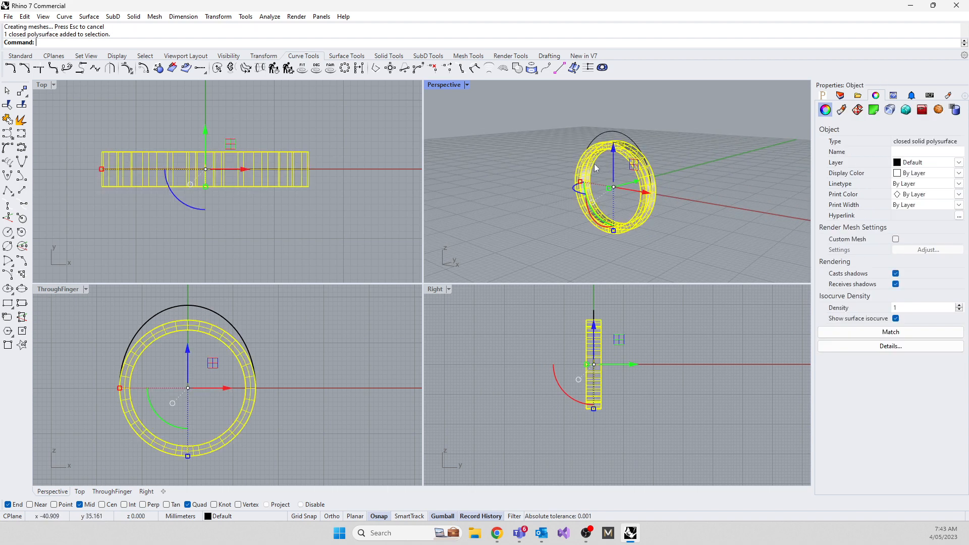
pyautogui.press('Delete')
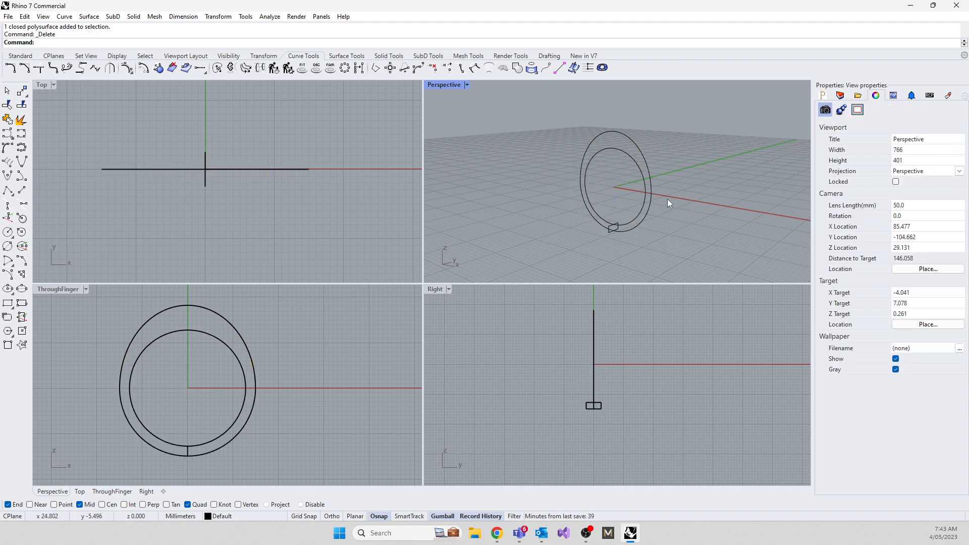
# Step: Sweep the rectangular profile along both the inner and outer ring curves with Sweep2, without changing cross sections or maintaining height
pyautogui.moveTo(667, 199); pyautogui.dragTo(634, 179)
pyautogui.write('Sweep2')
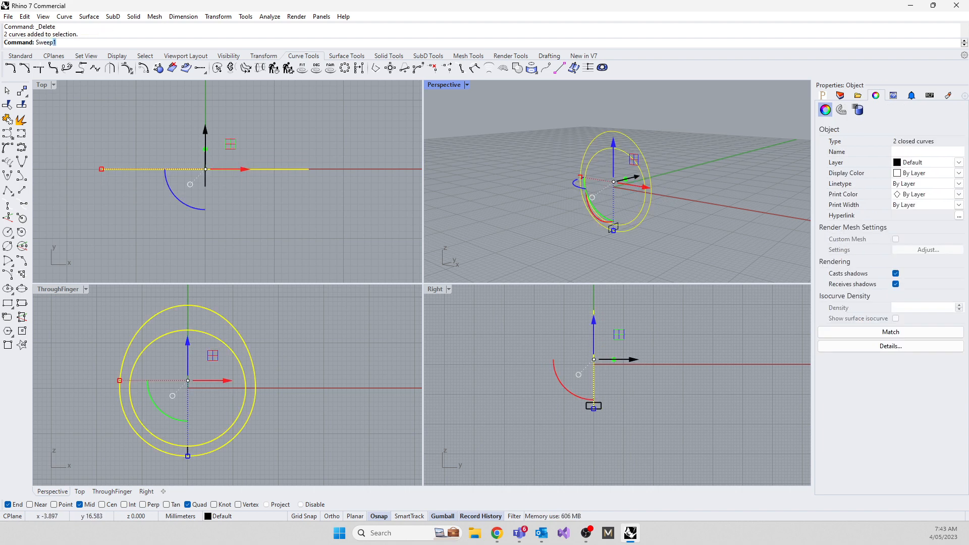
pyautogui.press('Return')
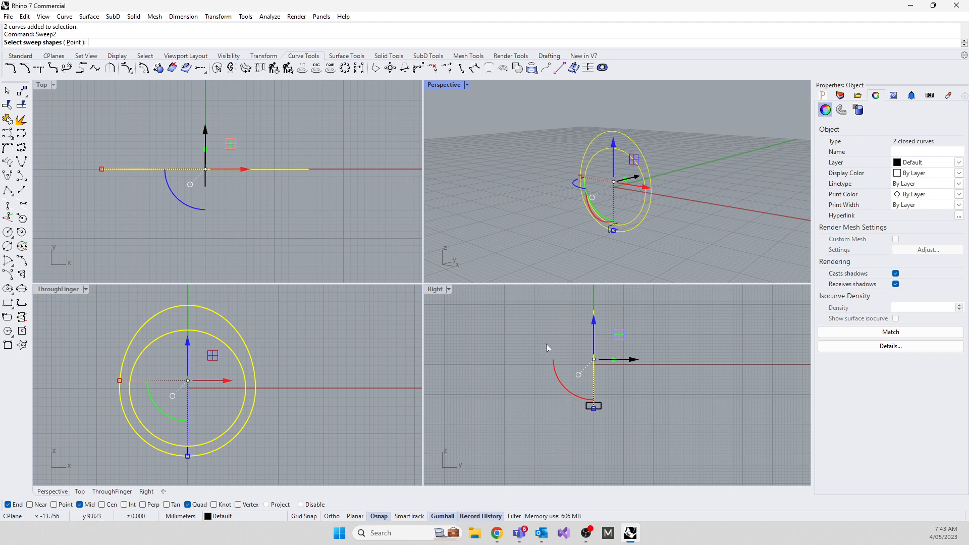
pyautogui.click(584, 407)
pyautogui.press('Return')
pyautogui.press('Return')
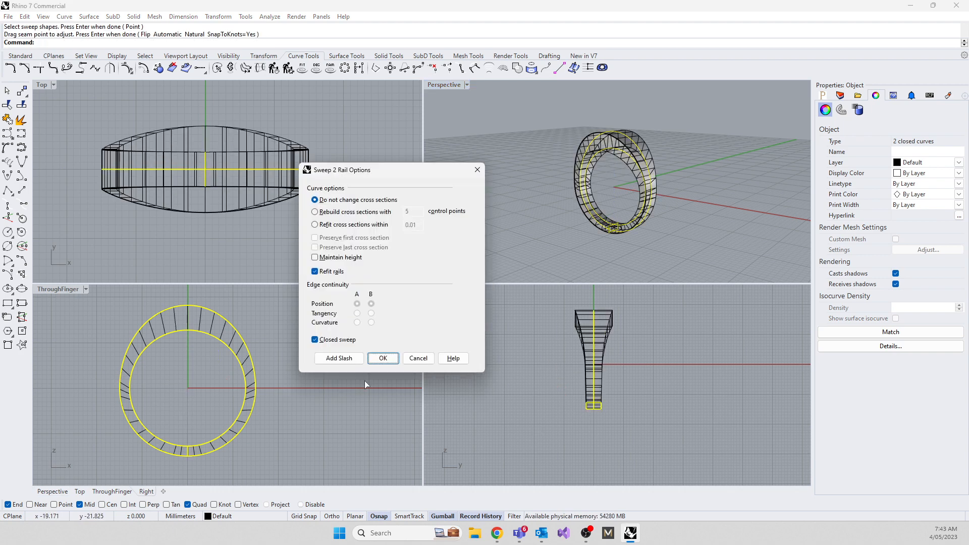
pyautogui.click(382, 355)
pyautogui.moveTo(614, 198); pyautogui.dragTo(531, 201, button='right')
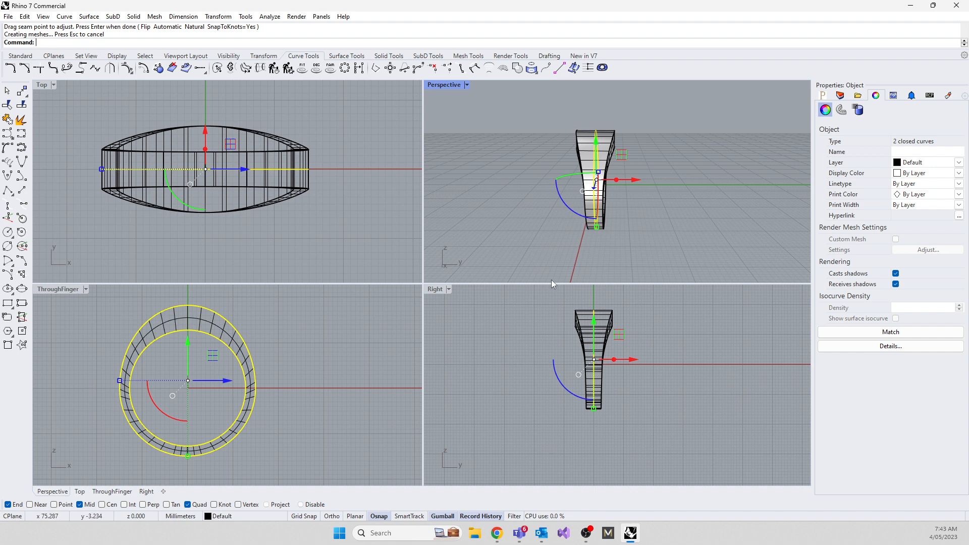
pyautogui.moveTo(551, 280); pyautogui.dragTo(581, 230, button='right')
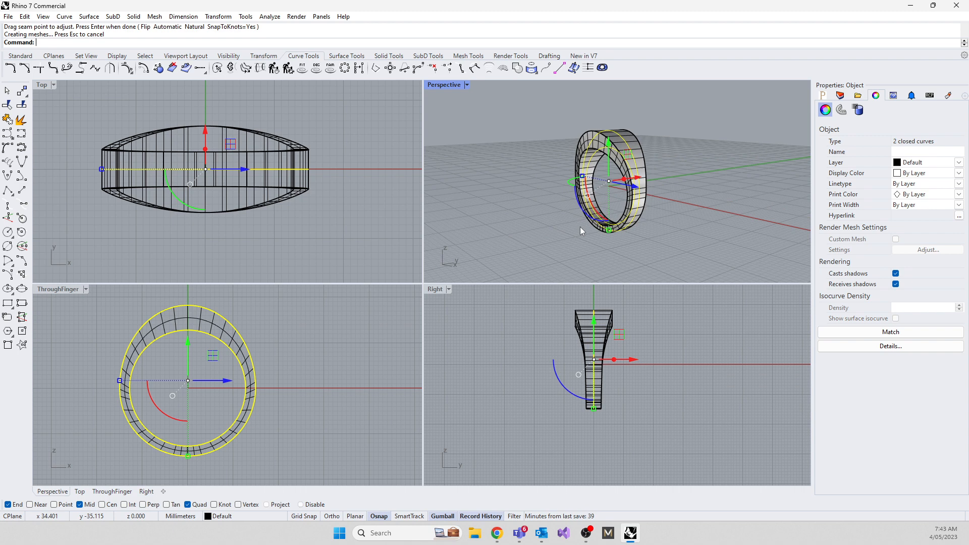
# Step: Inspect the flared top of the two-rail swept ring and delete that solid
pyautogui.scroll(3, 594, 410)
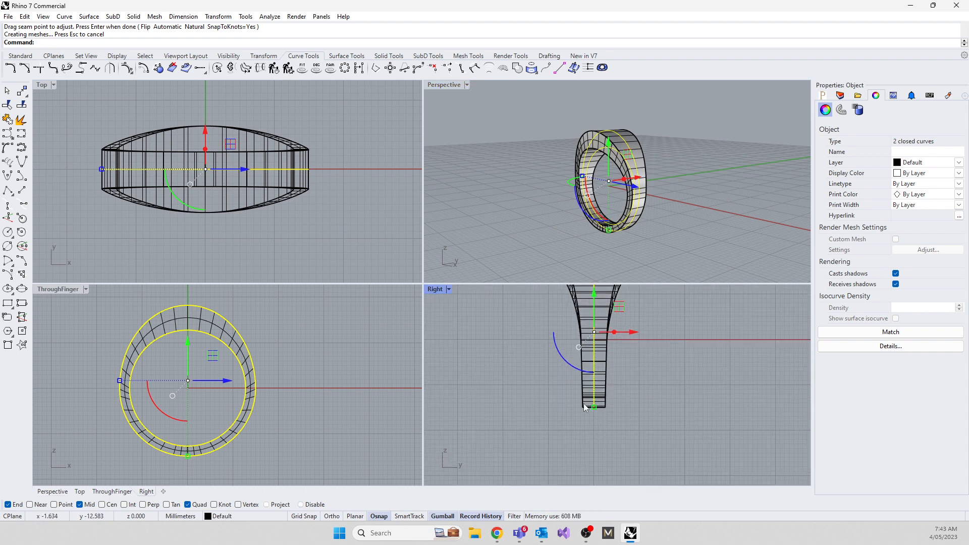
pyautogui.moveTo(531, 376); pyautogui.dragTo(554, 459, button='right')
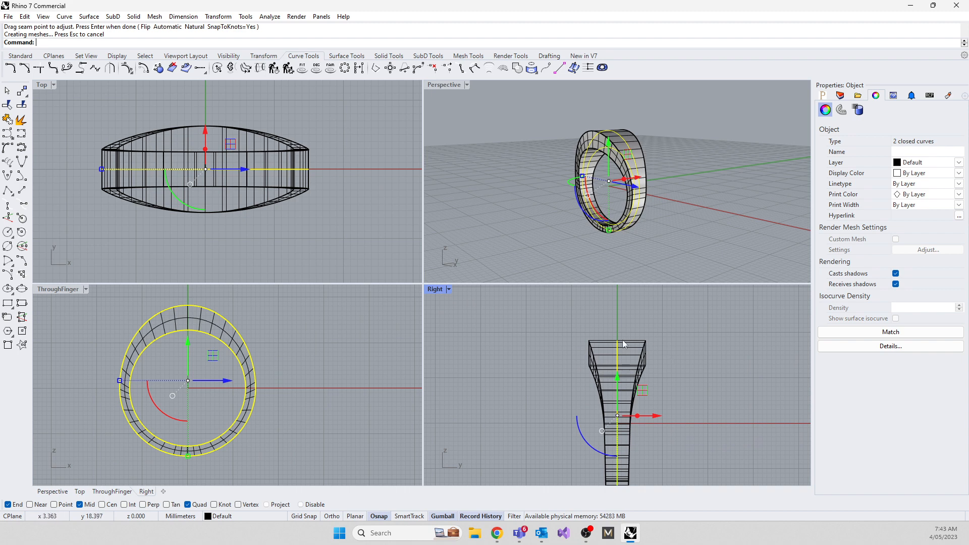
pyautogui.press('Escape')
pyautogui.click(597, 359)
pyautogui.press('Delete')
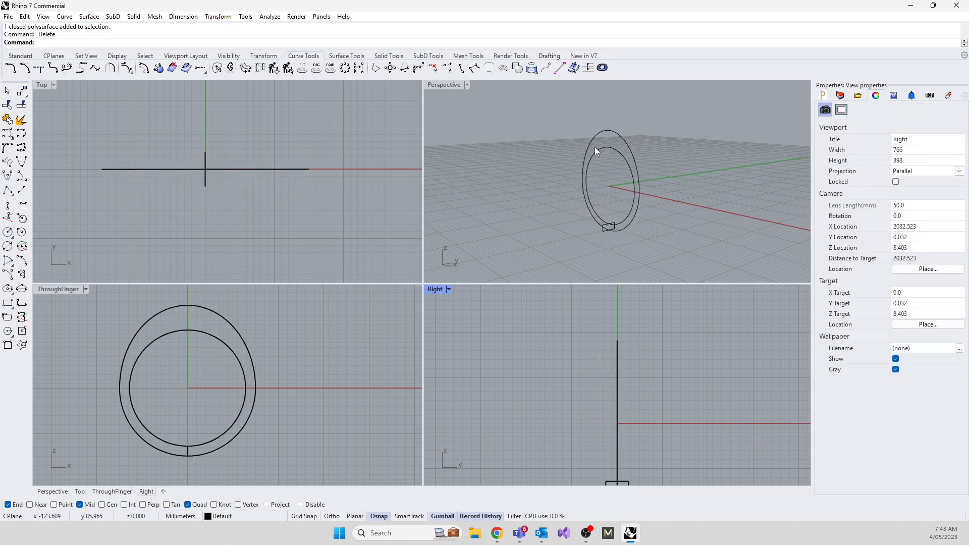
# Step: Rotate a copy of the rectangular profile about the origin (0) in the ThroughFinger view, from the ring's bottom to its top
pyautogui.scroll(-3, 591, 349)
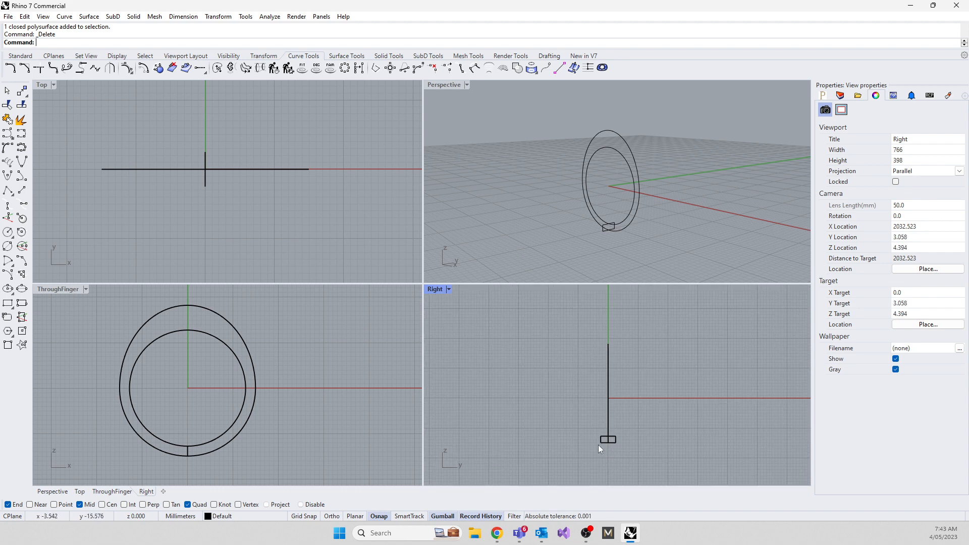
pyautogui.click(601, 442)
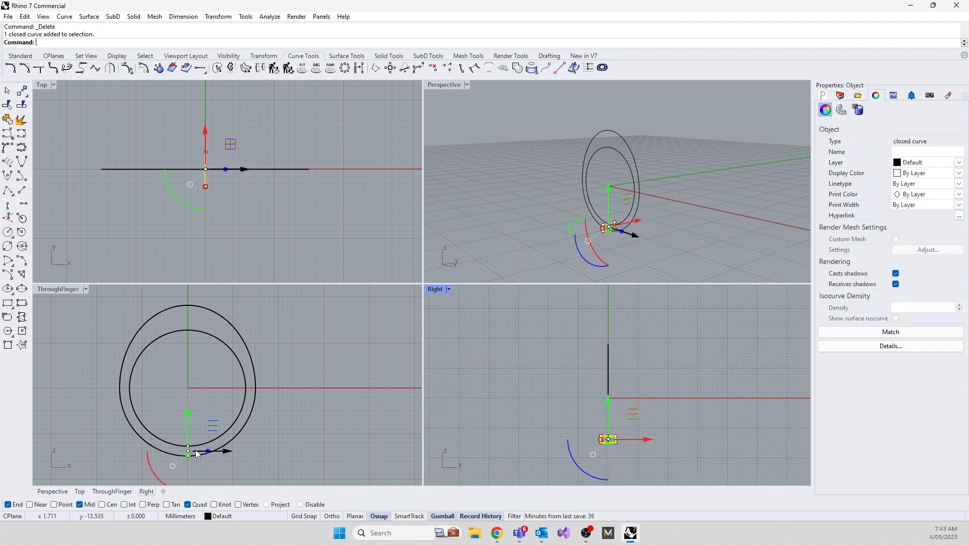
pyautogui.write('Rotate')
pyautogui.press('Return')
pyautogui.write('0')
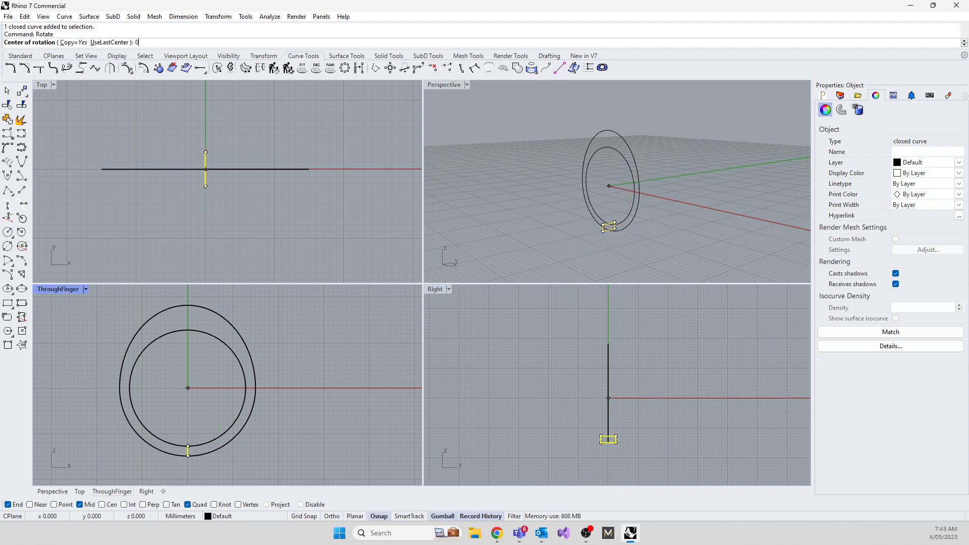
pyautogui.press('Return')
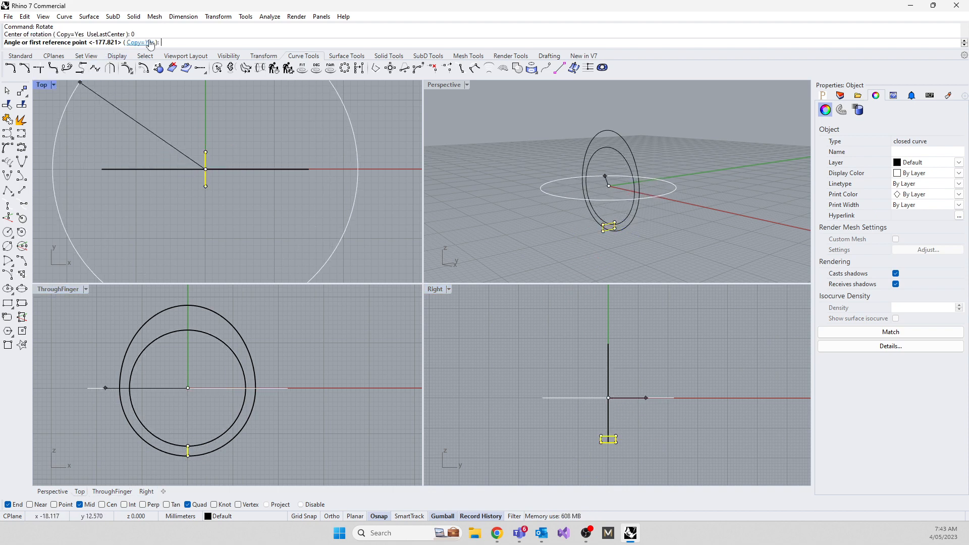
pyautogui.scroll(-4, 121, 338)
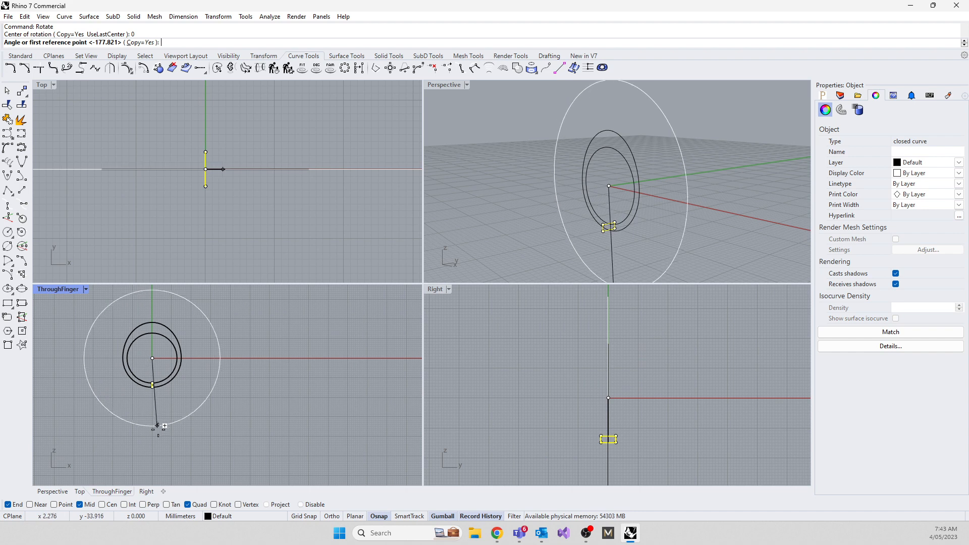
pyautogui.click(154, 429)
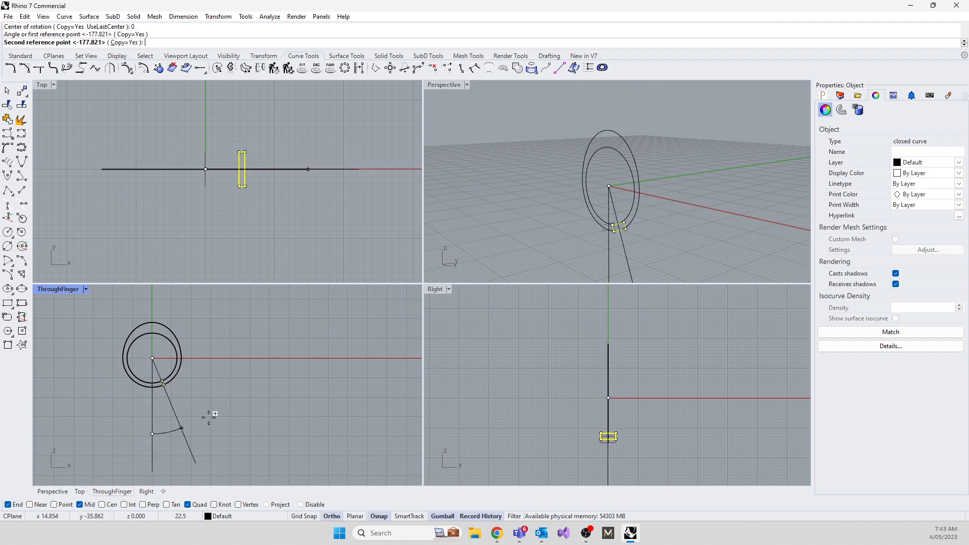
pyautogui.click(161, 297)
pyautogui.press('Return')
pyautogui.moveTo(557, 211); pyautogui.dragTo(558, 163, button='right')
pyautogui.press('Escape')
# Step: Stretch the upper profile with Scale1D from its lower edge midpoint, taking its upper edge midpoint to the top of the outer ring curve
pyautogui.scroll(2, 613, 353)
pyautogui.scroll(5, 613, 353)
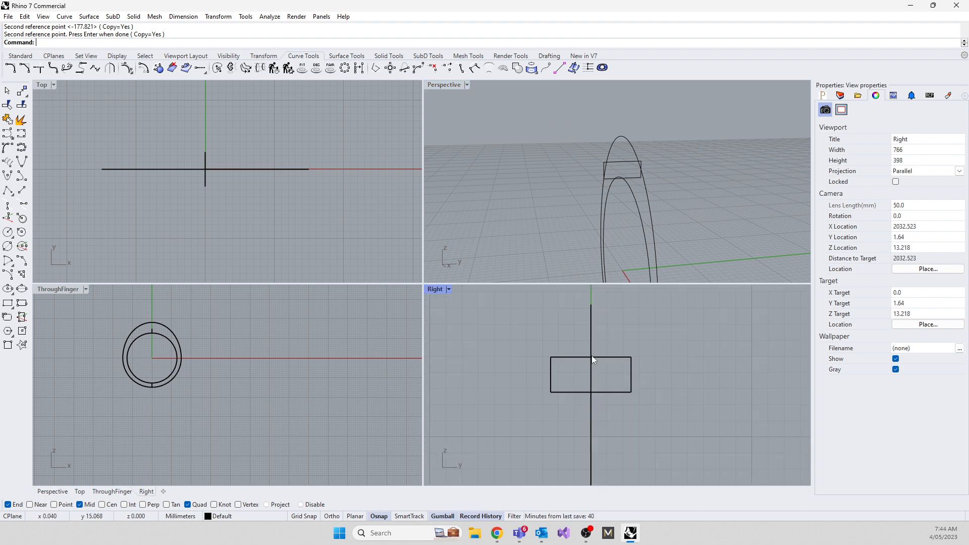
pyautogui.moveTo(541, 173); pyautogui.dragTo(589, 204, button='right')
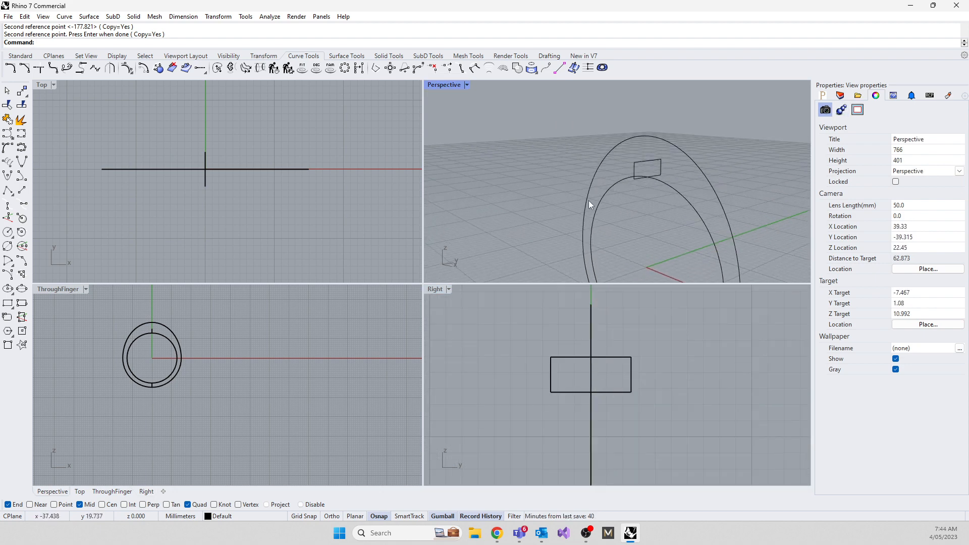
pyautogui.doubleClick(444, 84)
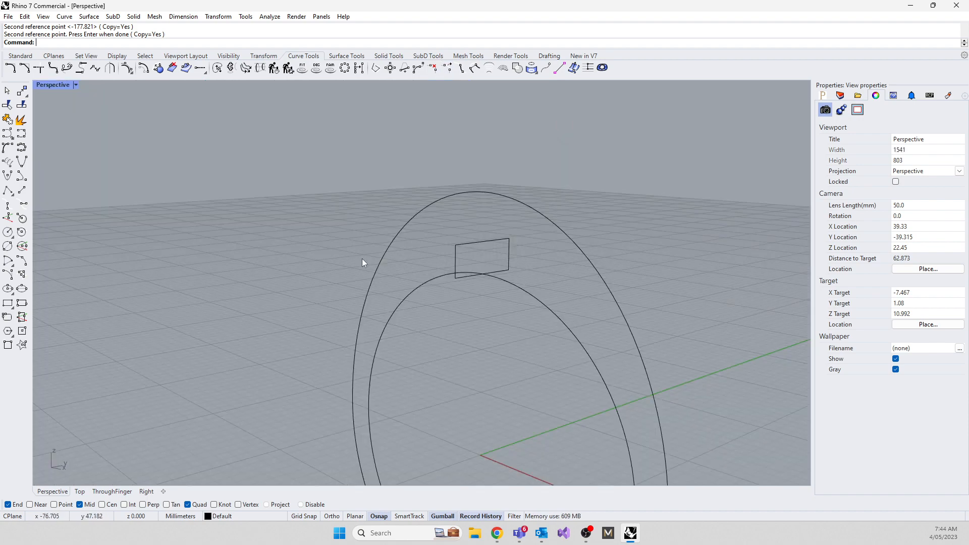
pyautogui.click(474, 242)
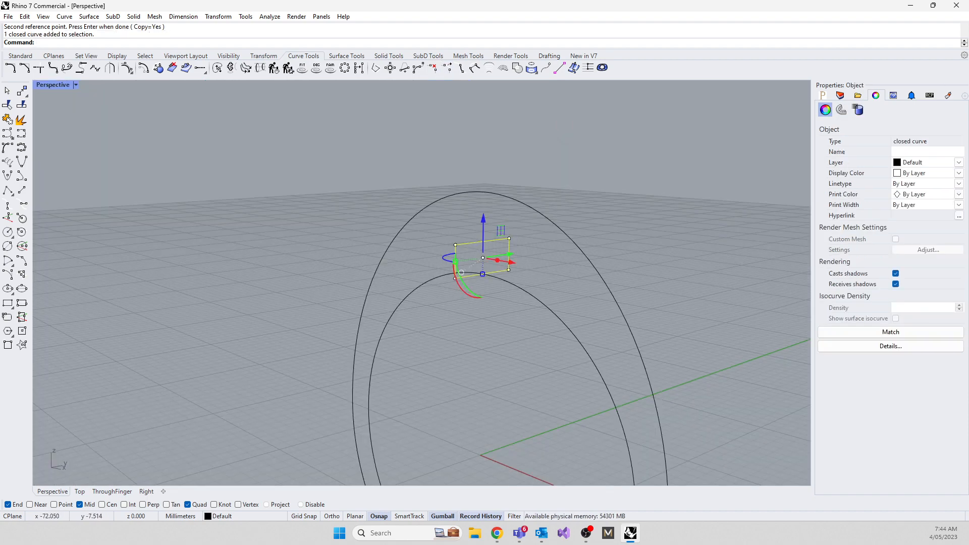
pyautogui.write('cale')
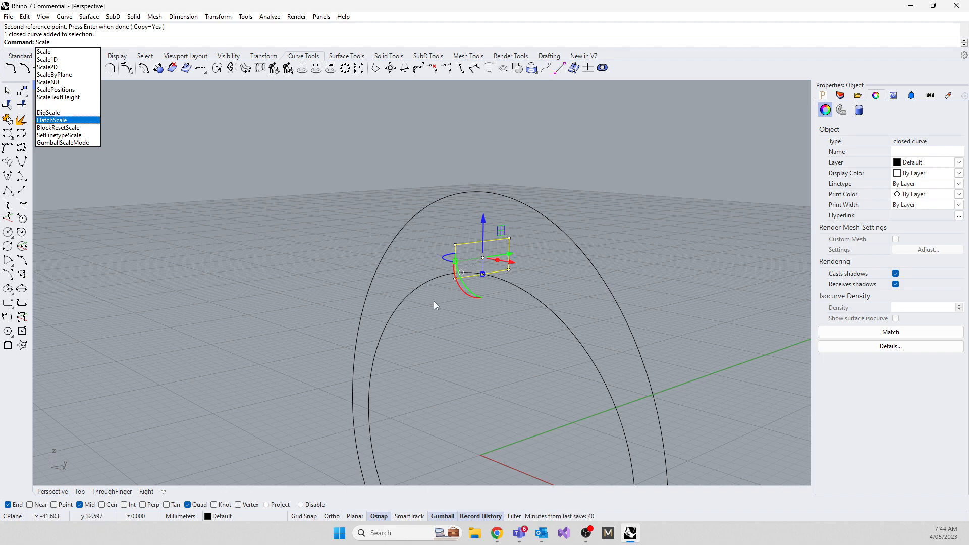
pyautogui.click(47, 59)
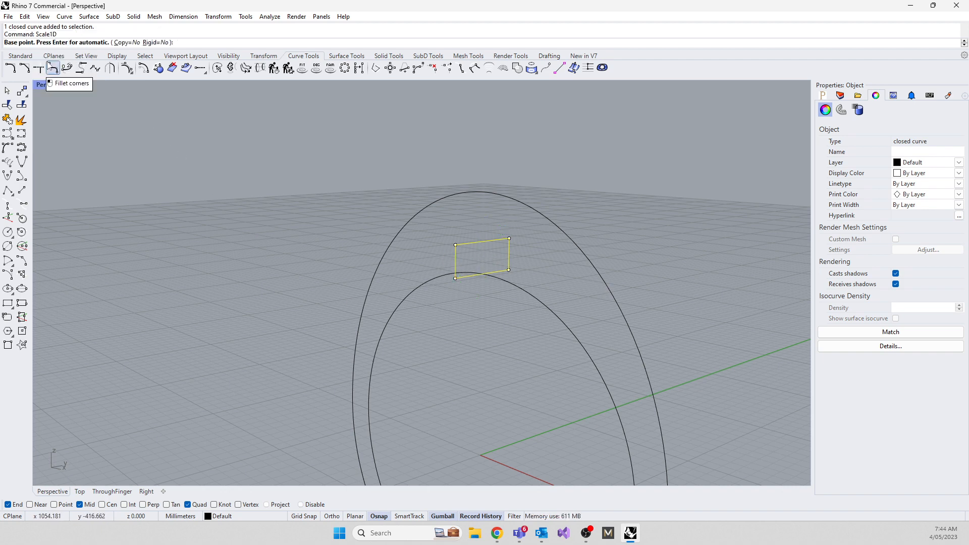
pyautogui.click(482, 275)
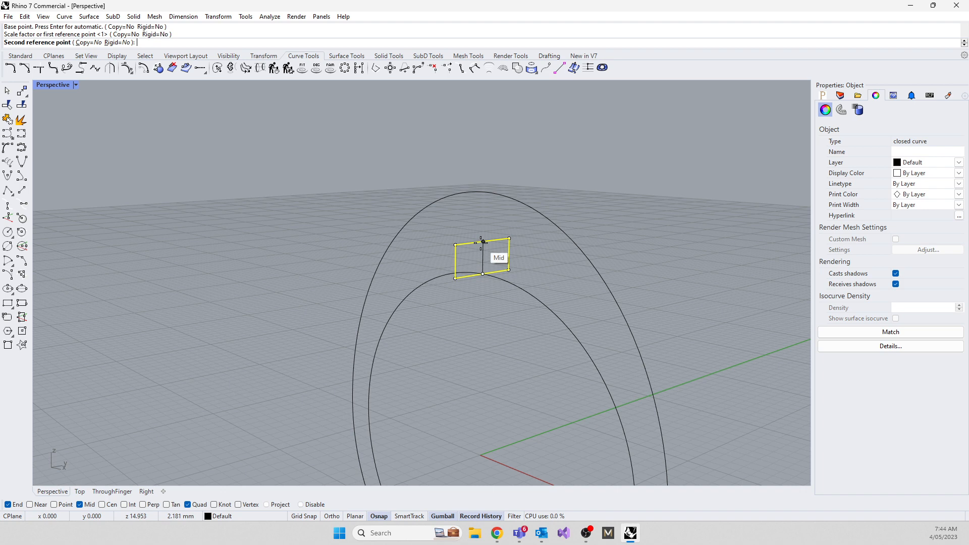
pyautogui.click(476, 193)
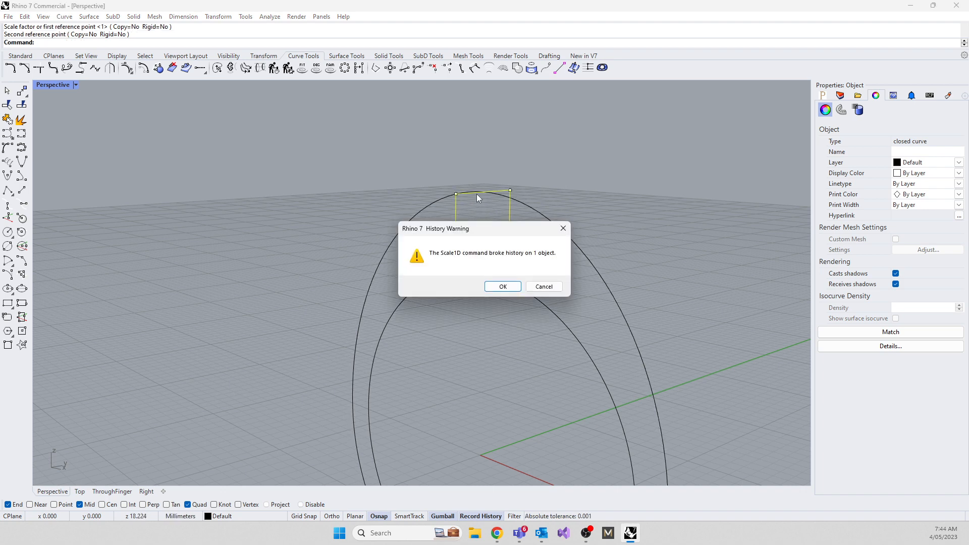
pyautogui.click(509, 286)
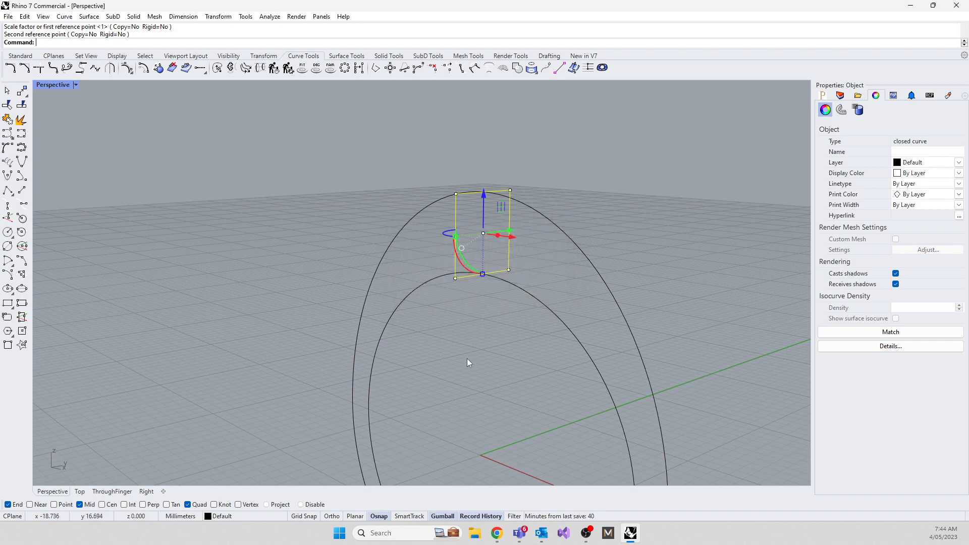
# Step: Undo the one-directional scaling of the upper profile and deselect it
pyautogui.hotkey('ctrl', 'z')
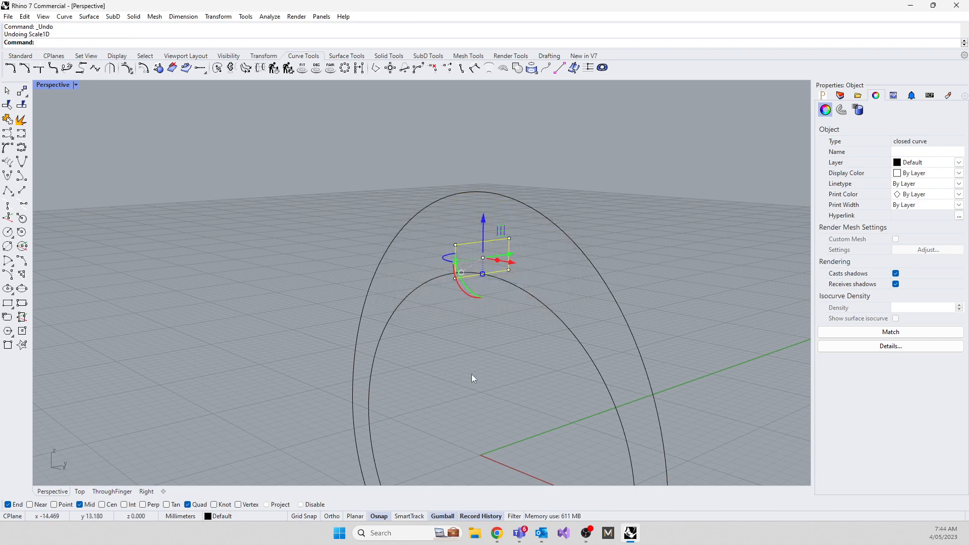
pyautogui.moveTo(472, 374); pyautogui.dragTo(451, 376, button='right')
pyautogui.click(450, 374)
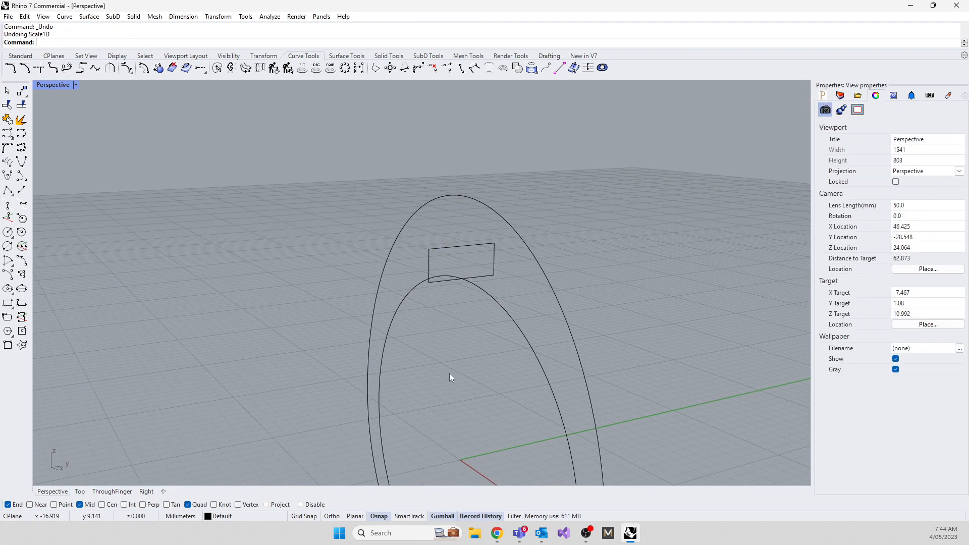
# Step: Move the upper profile's two upper corner points from their edge midpoint to the top of the outer ring curve
pyautogui.click(444, 247)
pyautogui.click(331, 199)
pyautogui.moveTo(332, 199); pyautogui.dragTo(504, 253)
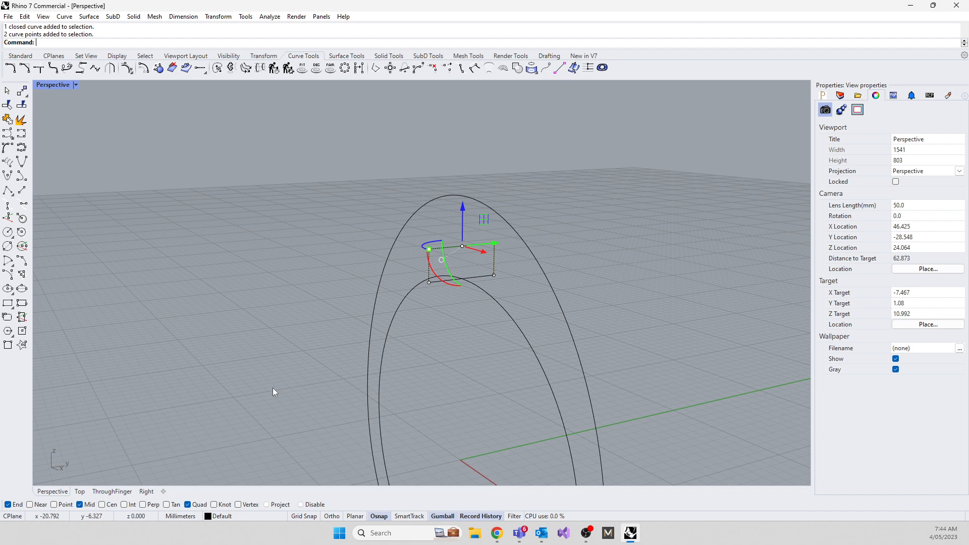
pyautogui.write('M')
pyautogui.press('Return')
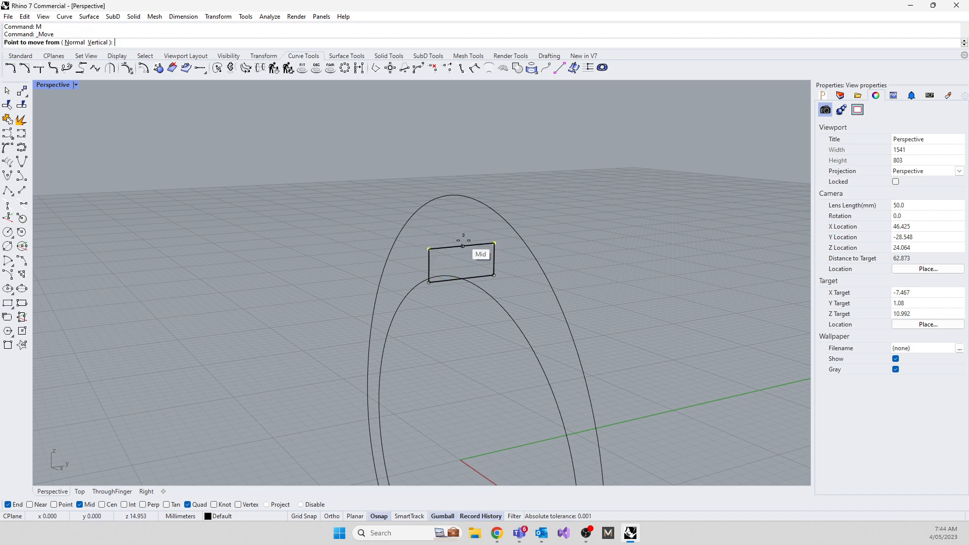
pyautogui.click(462, 246)
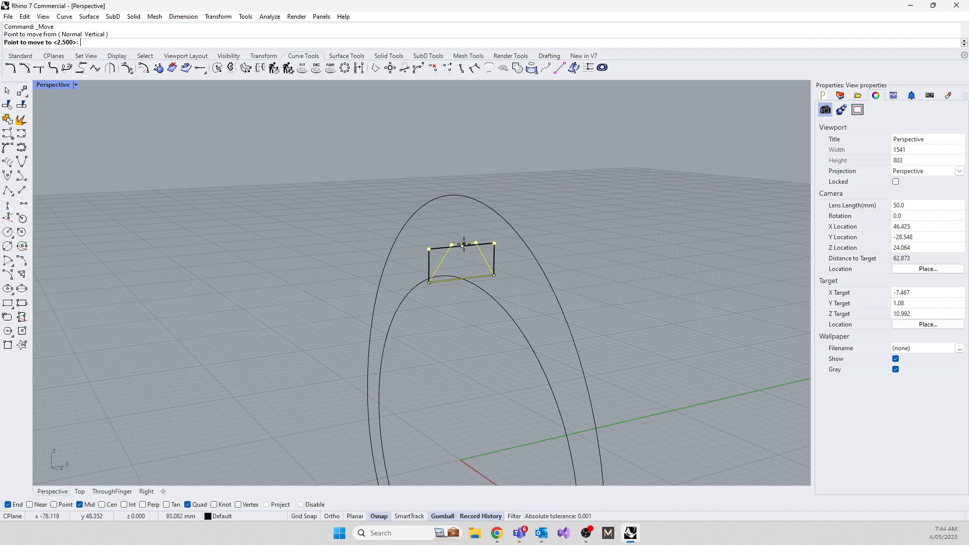
pyautogui.click(463, 196)
pyautogui.click(498, 287)
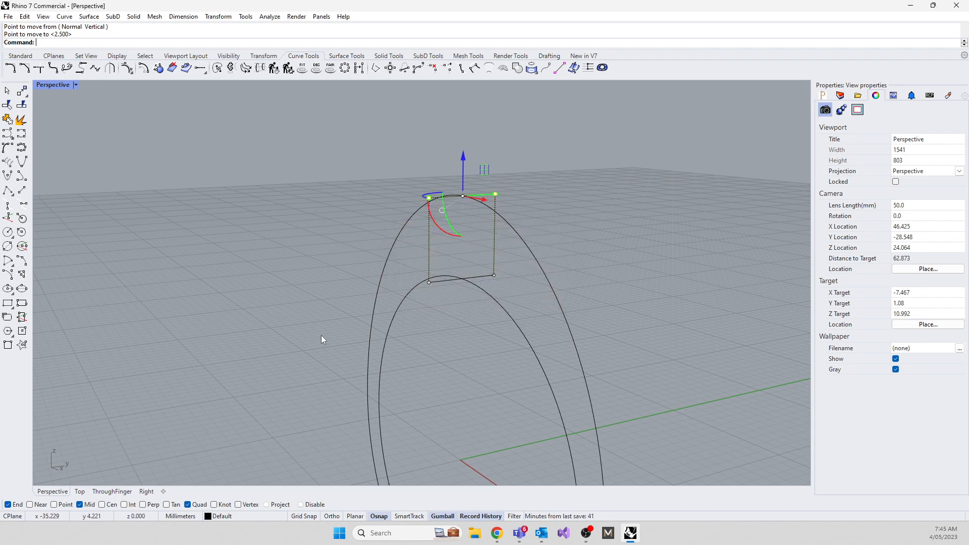
pyautogui.moveTo(321, 335); pyautogui.dragTo(315, 310, button='right')
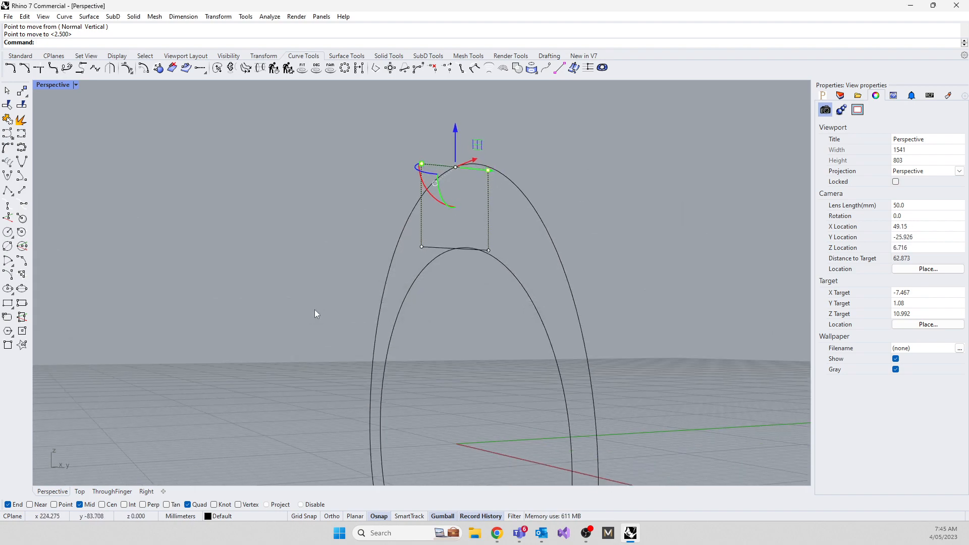
pyautogui.press('Escape')
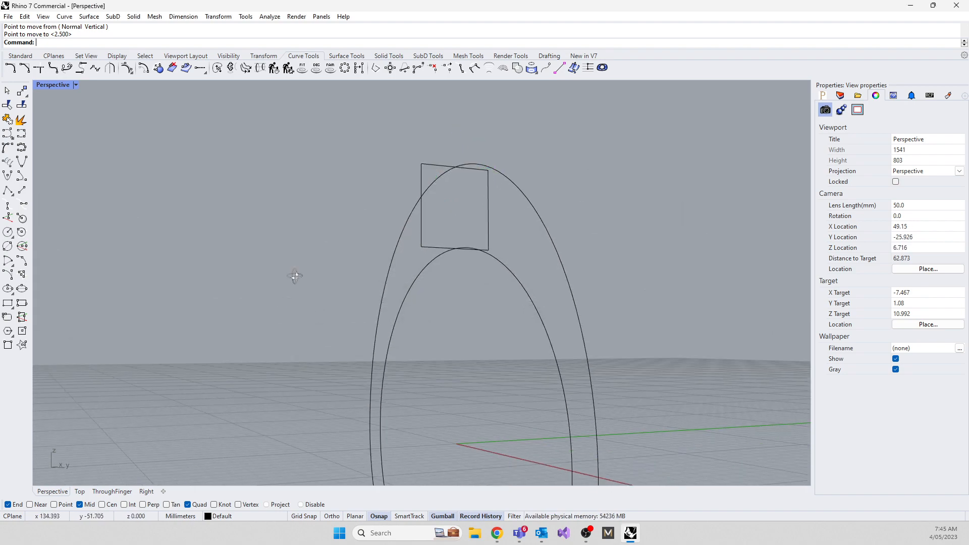
# Step: Undo the move of the upper profile's two corner points
pyautogui.moveTo(292, 275); pyautogui.dragTo(487, 252, button='right')
pyautogui.click(456, 242)
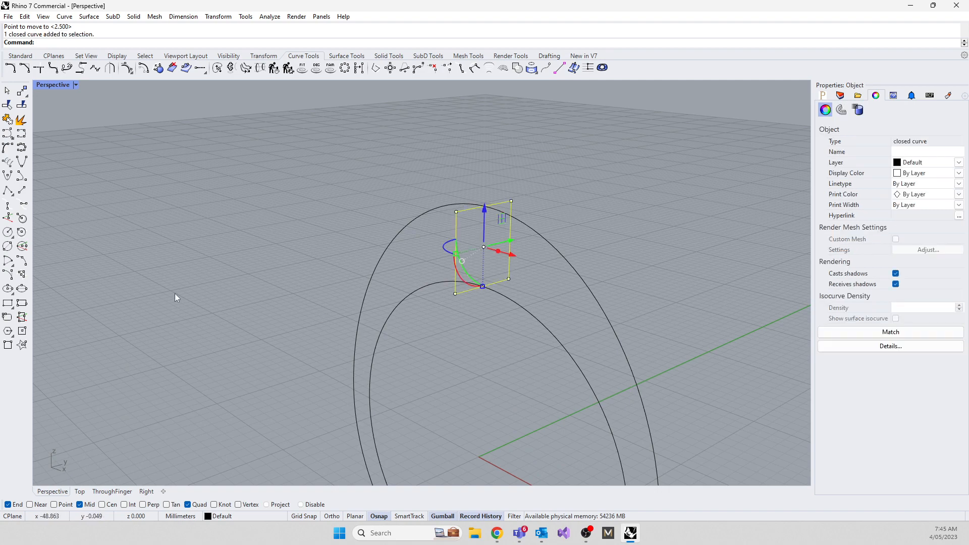
pyautogui.hotkey('ctrl', 'z')
pyautogui.moveTo(361, 361); pyautogui.dragTo(273, 356, button='right')
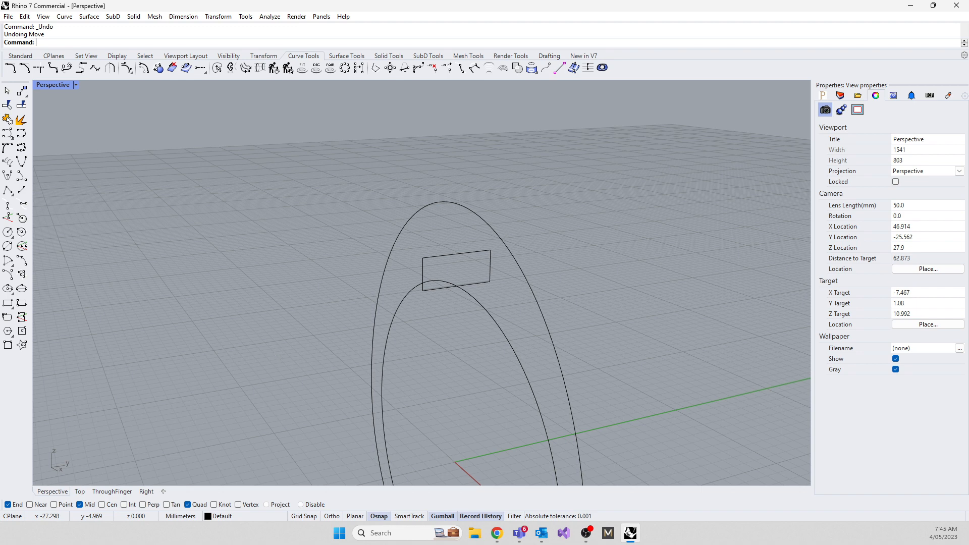
# Step: Try uniformly scaling the upper profile with Scale from its lower edge midpoint, using its upper edge midpoint as first reference
pyautogui.write('scale')
pyautogui.press('Return')
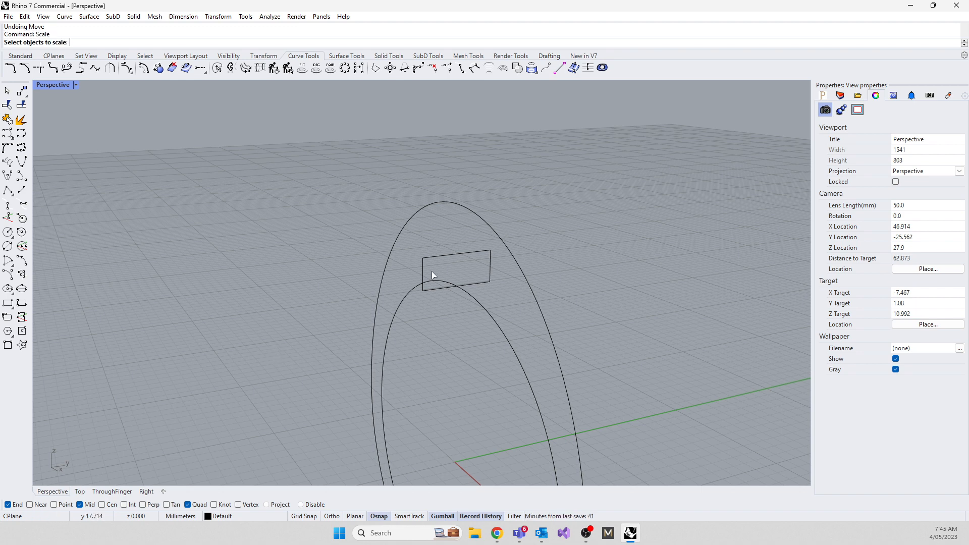
pyautogui.click(447, 255)
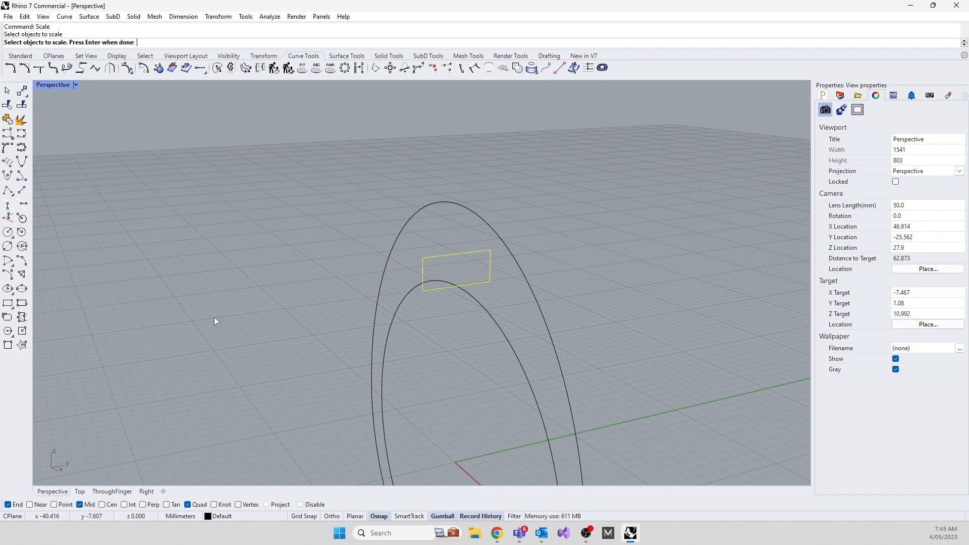
pyautogui.press('Return')
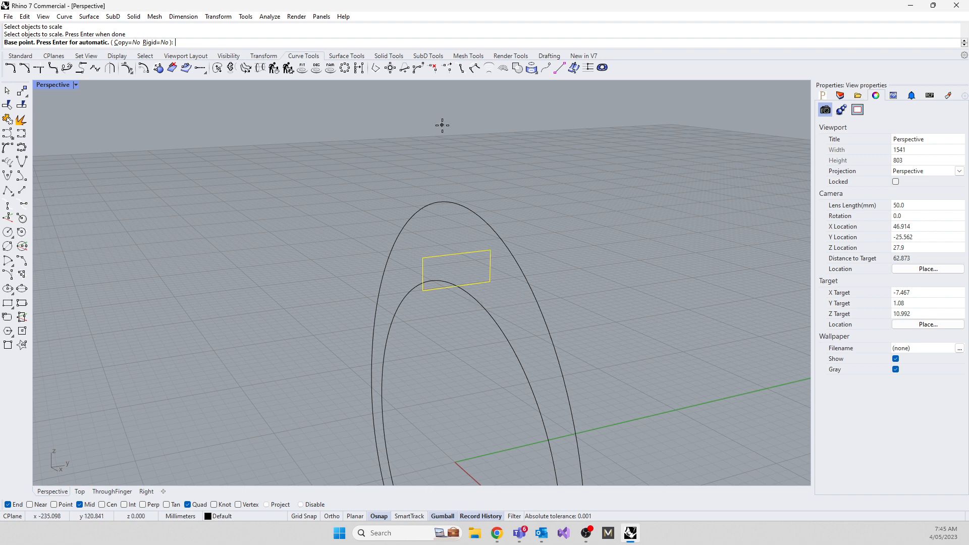
pyautogui.click(456, 285)
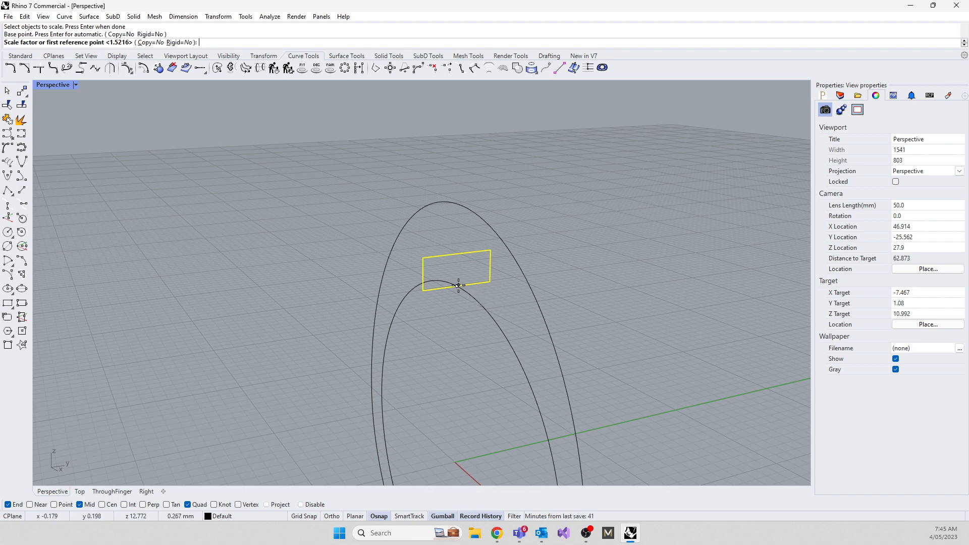
pyautogui.click(457, 255)
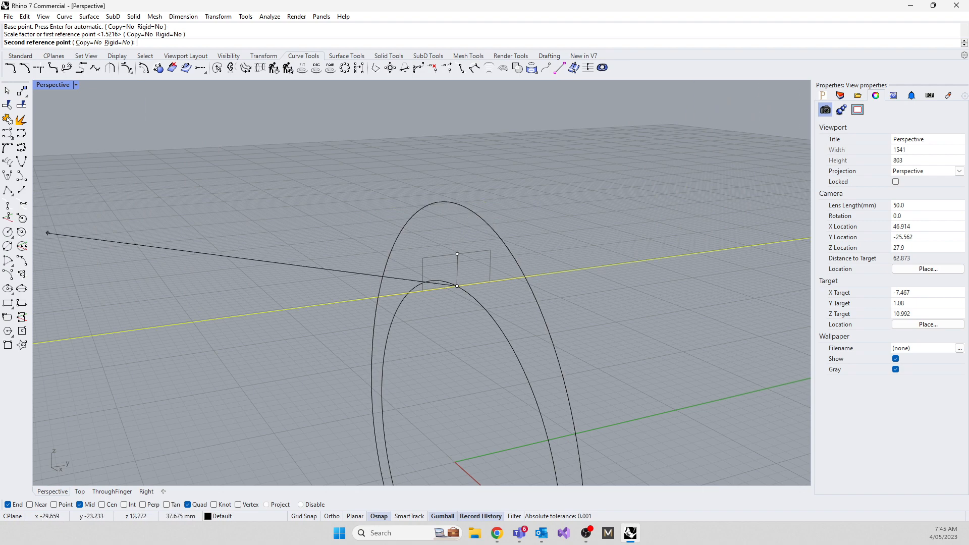
pyautogui.doubleClick(52, 85)
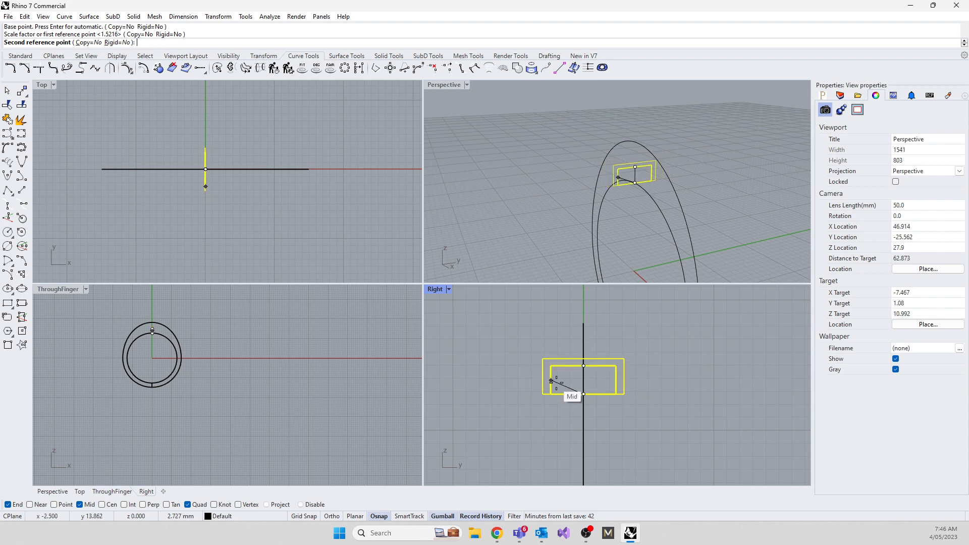
pyautogui.scroll(4, 563, 387)
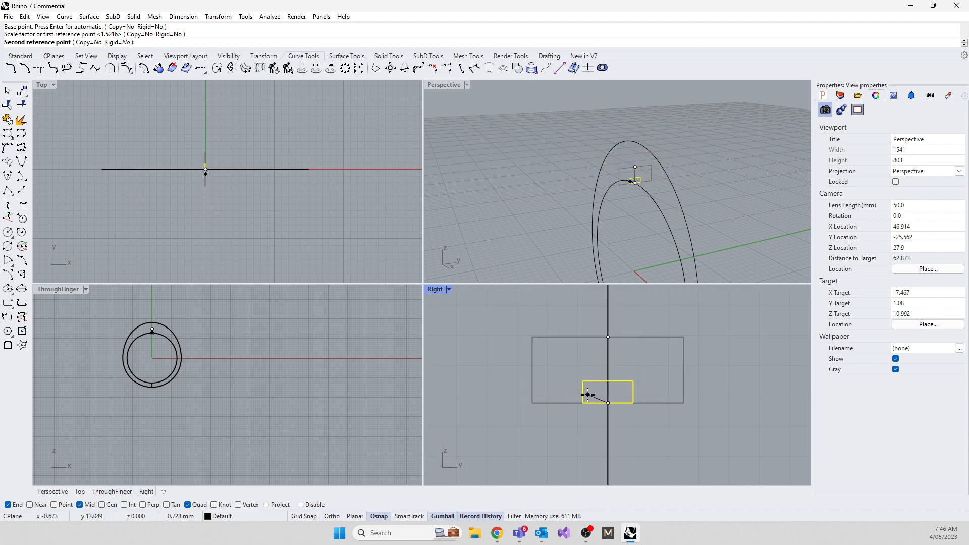
pyautogui.press('Escape')
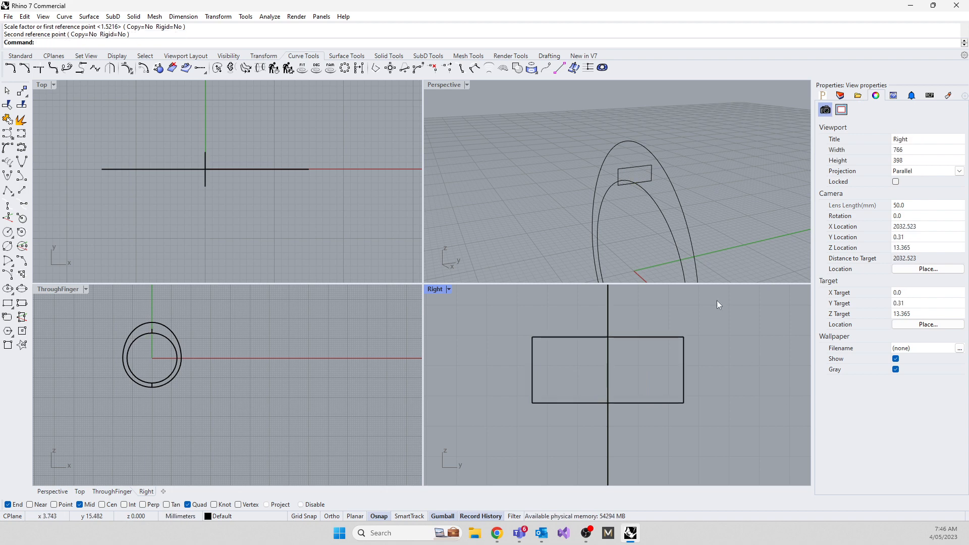
# Step: Try scaling the upper profile from its lower-left corner in the Right view, using its upper-left corner as first reference
pyautogui.click(635, 337)
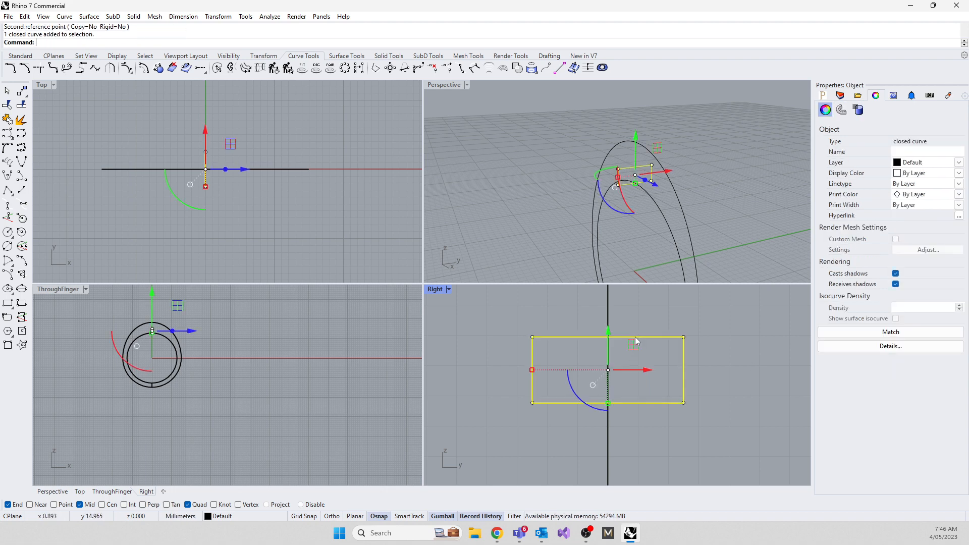
pyautogui.write('Scale')
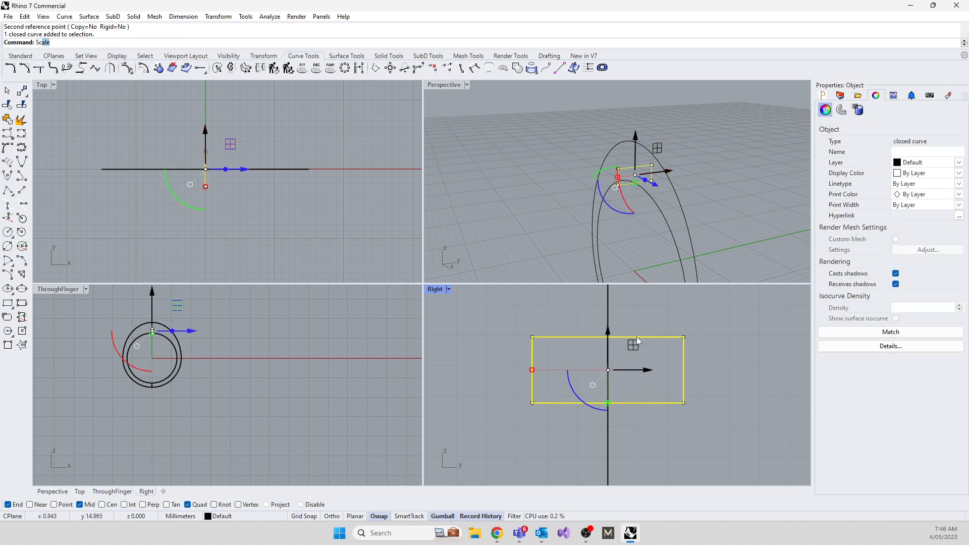
pyautogui.press('Return')
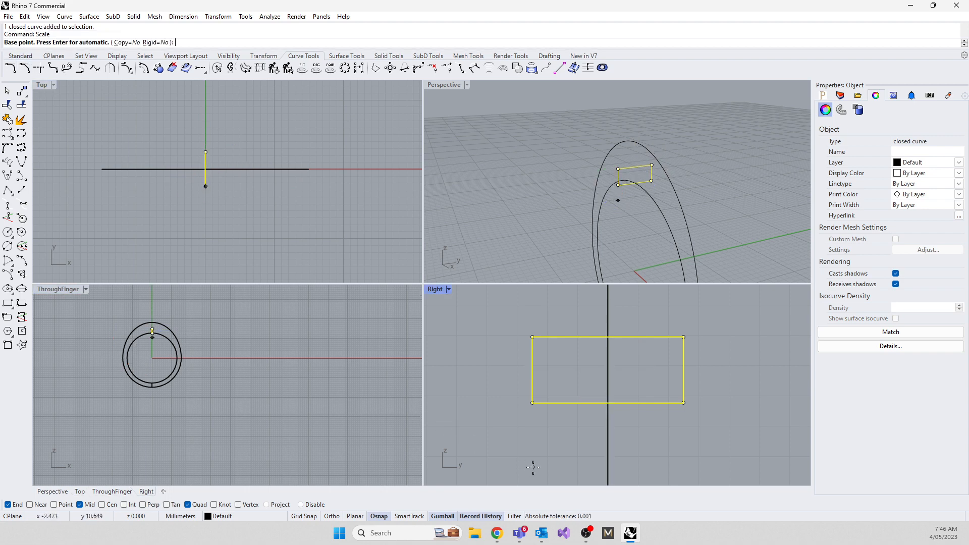
pyautogui.scroll(-1, 495, 454)
pyautogui.scroll(-1, 495, 455)
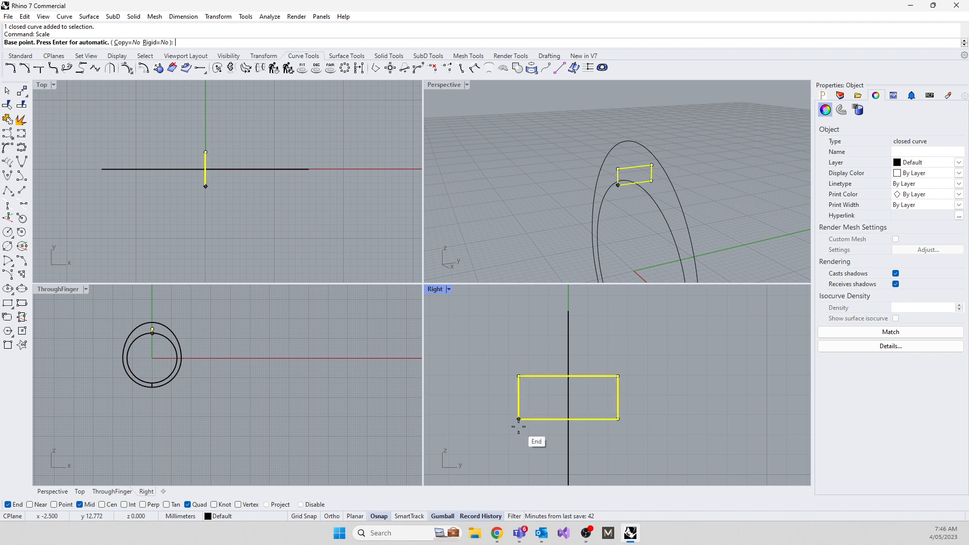
pyautogui.click(519, 424)
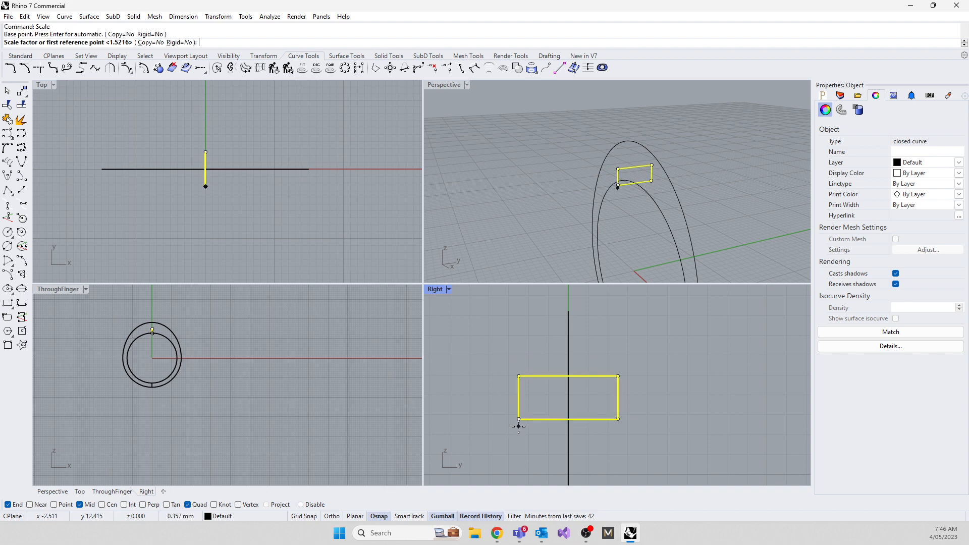
pyautogui.click(519, 375)
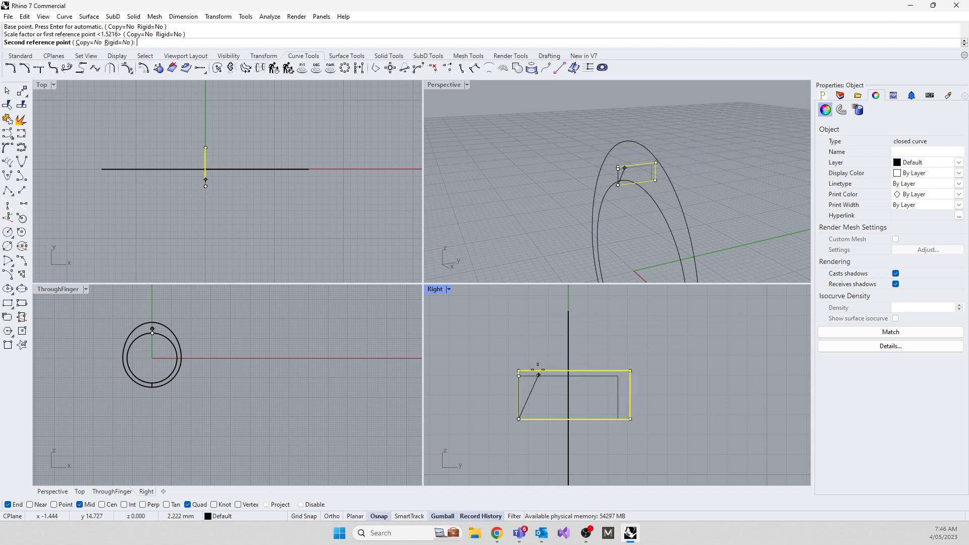
pyautogui.click(537, 343)
# Step: Try scaling the upper profile from its lower edge midpoint, taking its upper edge midpoint to the top of the outer ring curve
pyautogui.moveTo(532, 266); pyautogui.dragTo(550, 207, button='right')
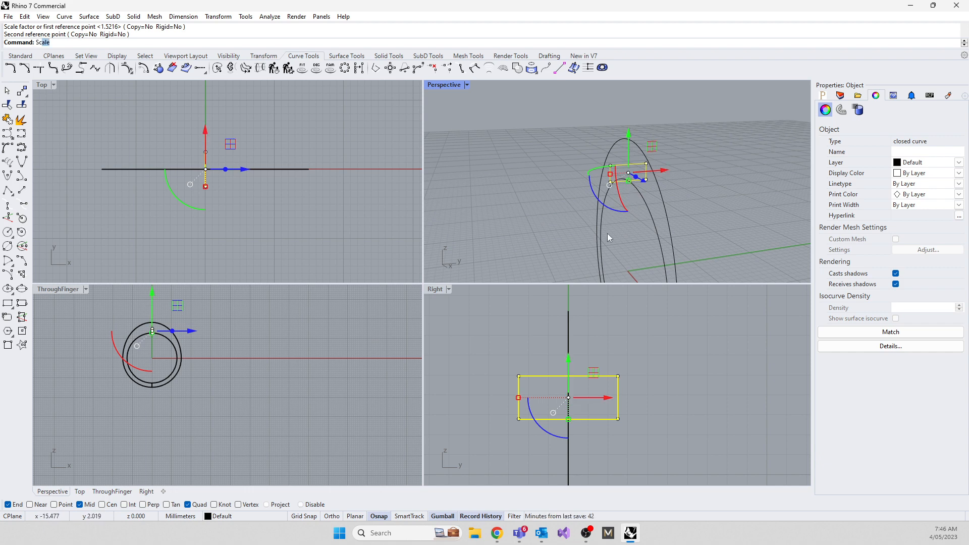
pyautogui.press('Return')
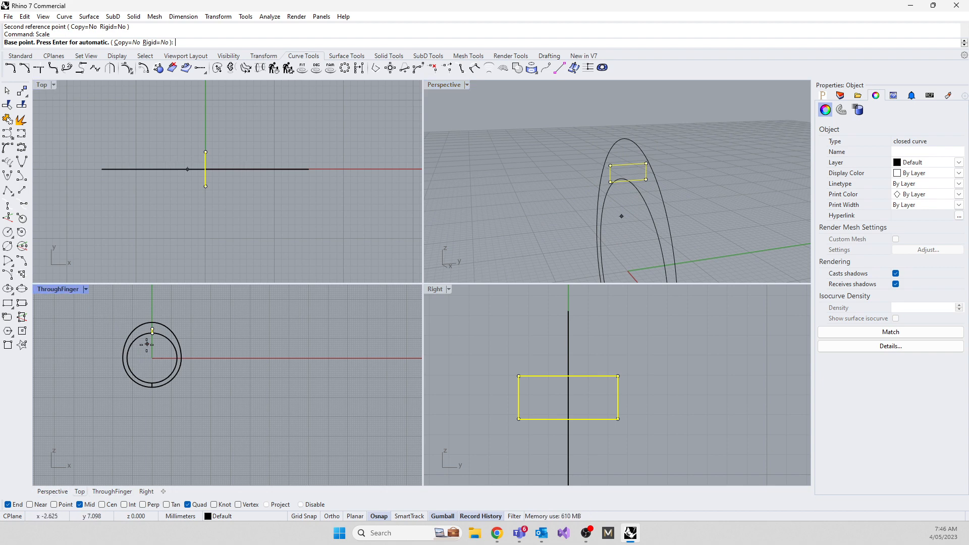
pyautogui.scroll(5, 147, 344)
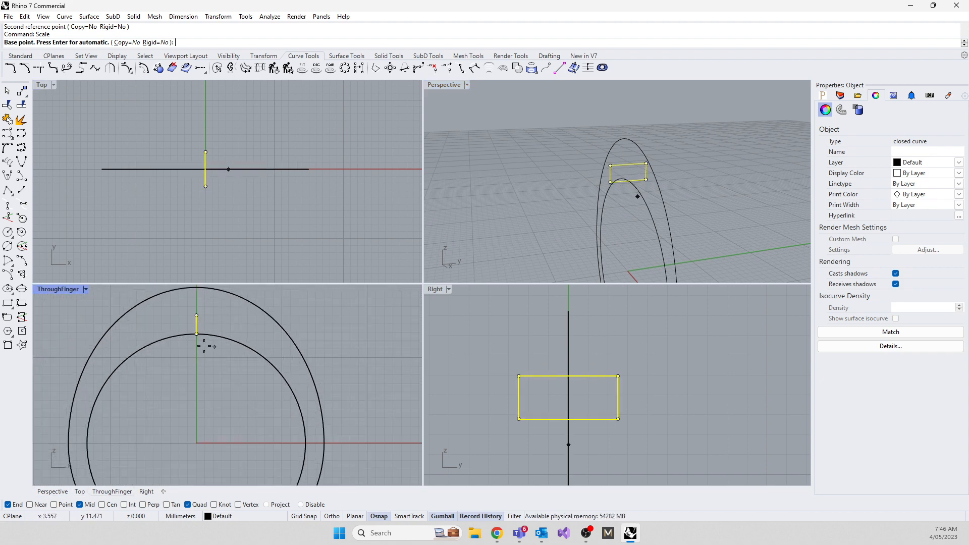
pyautogui.scroll(5, 195, 346)
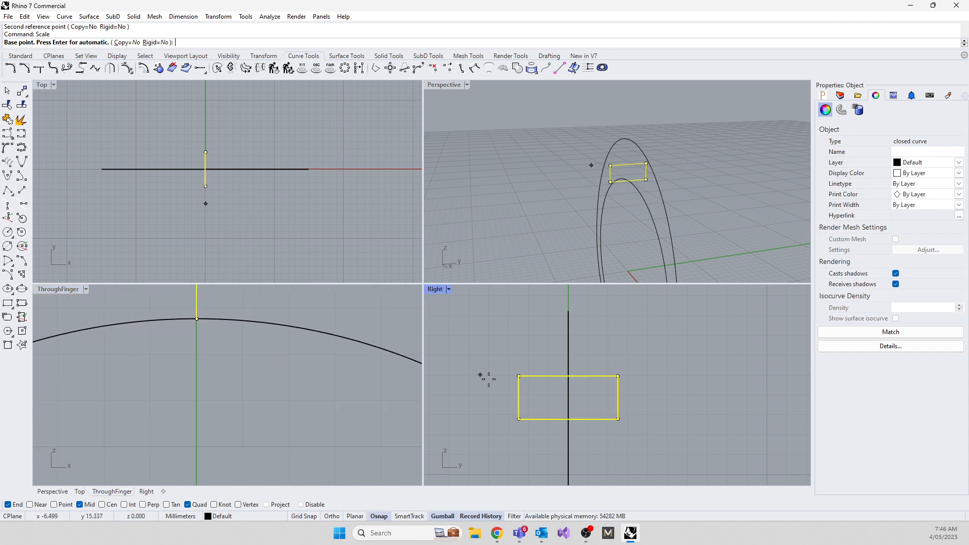
pyautogui.click(628, 180)
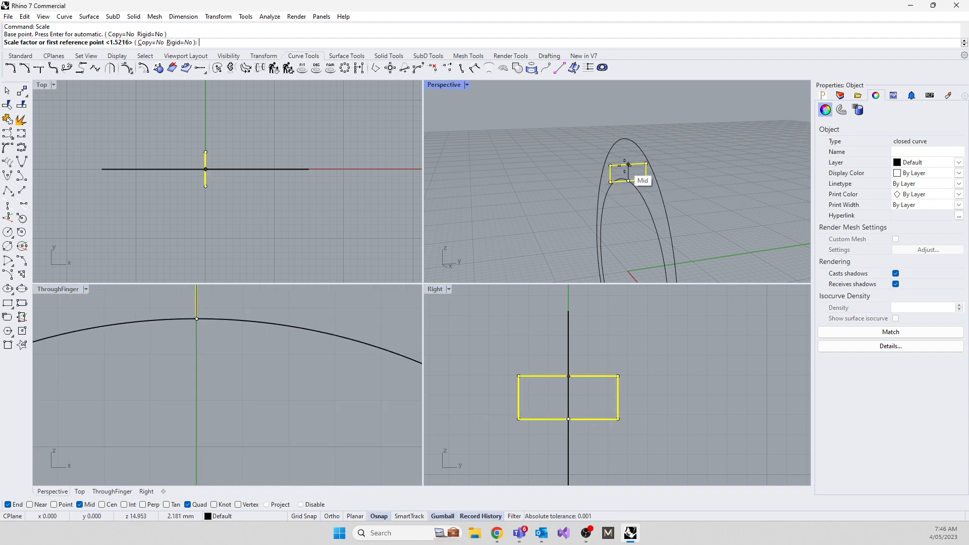
pyautogui.click(628, 165)
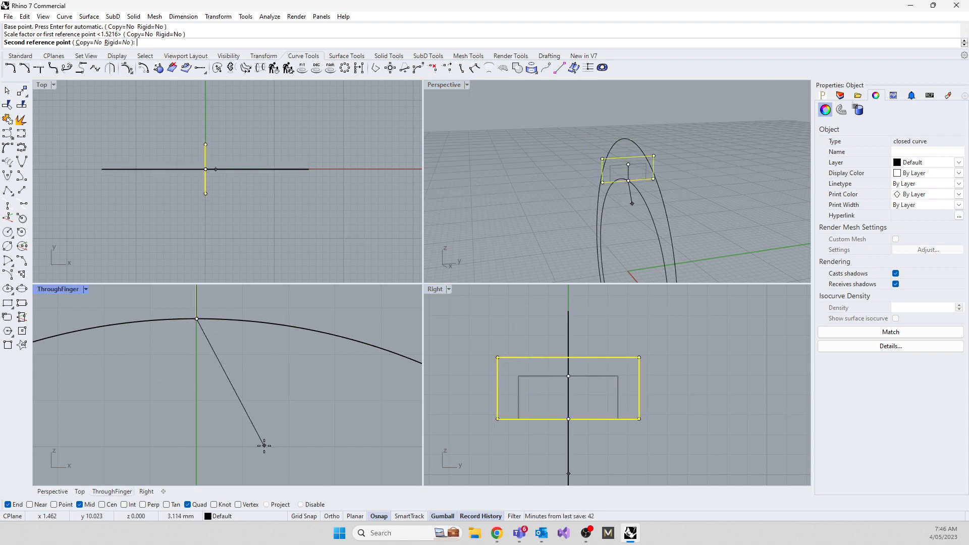
pyautogui.scroll(-3, 264, 446)
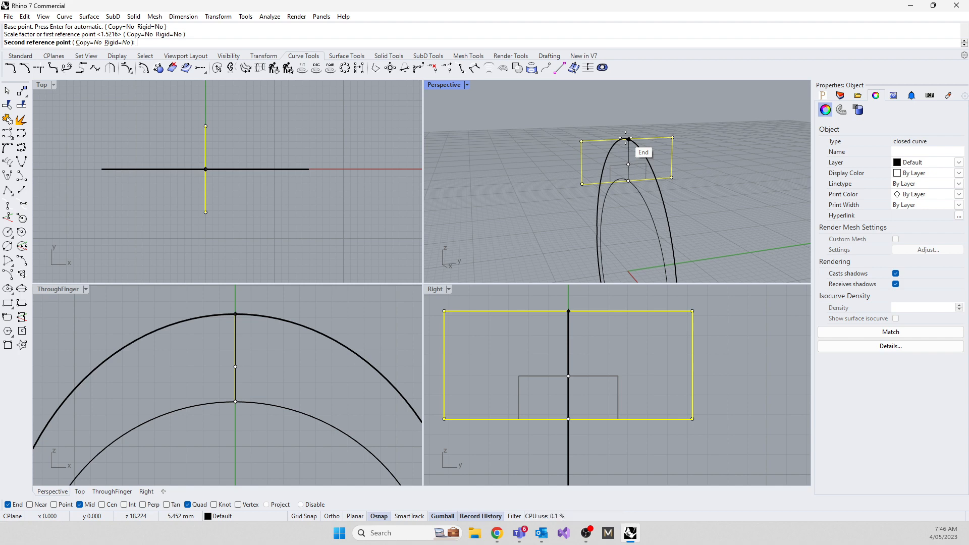
pyautogui.click(582, 309)
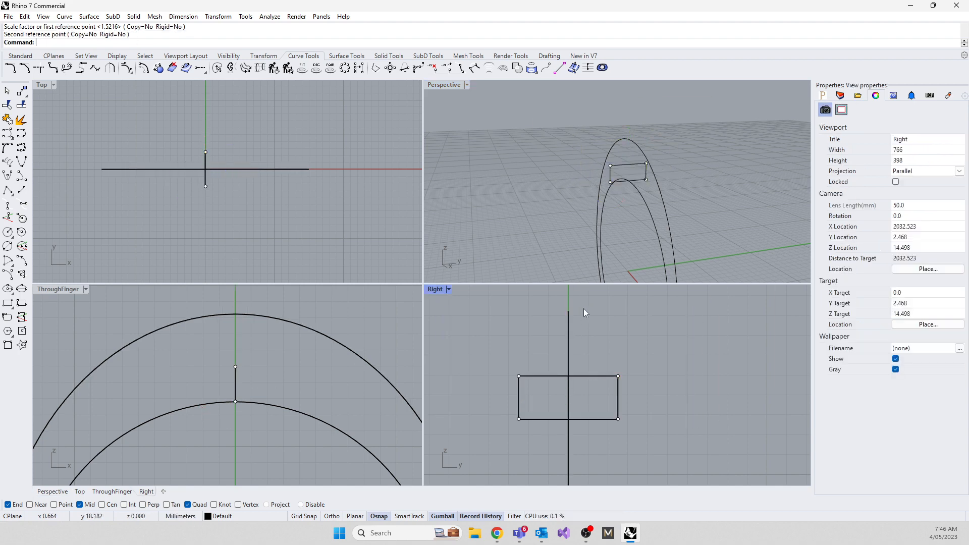
# Step: Try scaling the upper profile from its lower edge midpoint, using freely picked first and second reference points in the Right view
pyautogui.moveTo(589, 212); pyautogui.dragTo(624, 218, button='right')
pyautogui.scroll(5, 641, 165)
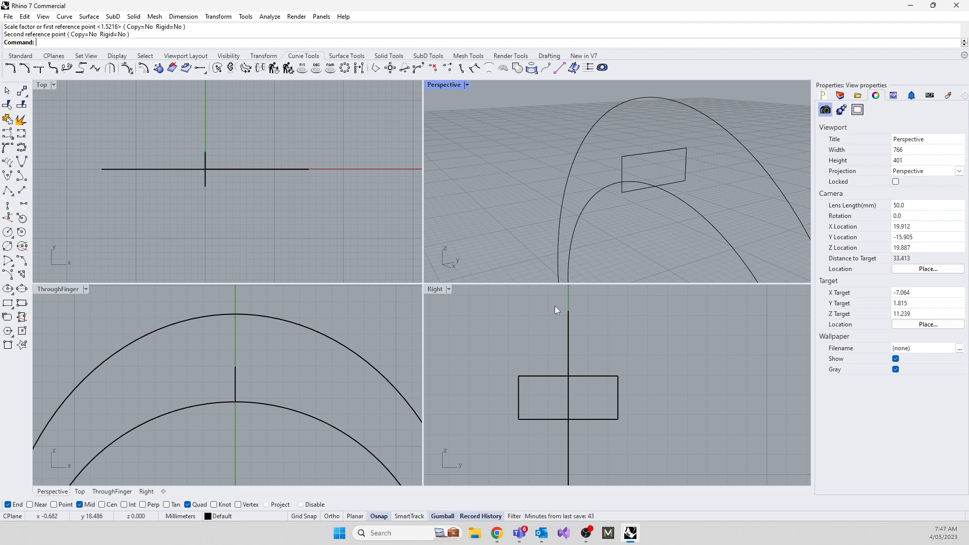
pyautogui.click(641, 154)
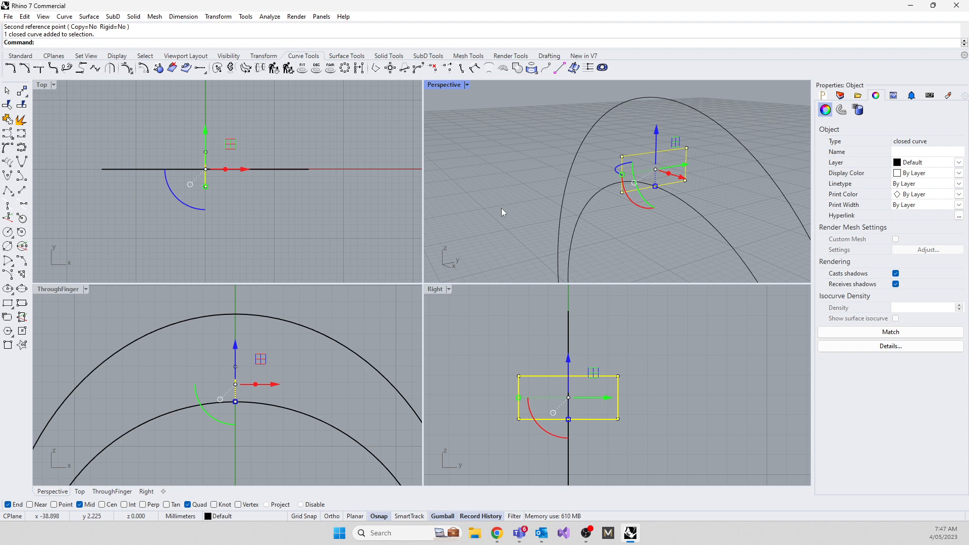
pyautogui.write('scale')
pyautogui.press('Return')
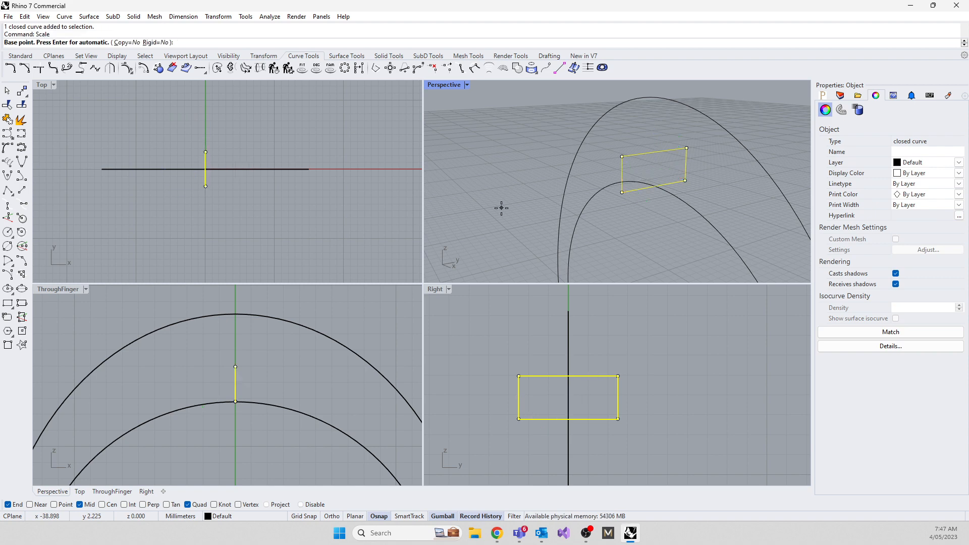
pyautogui.click(654, 186)
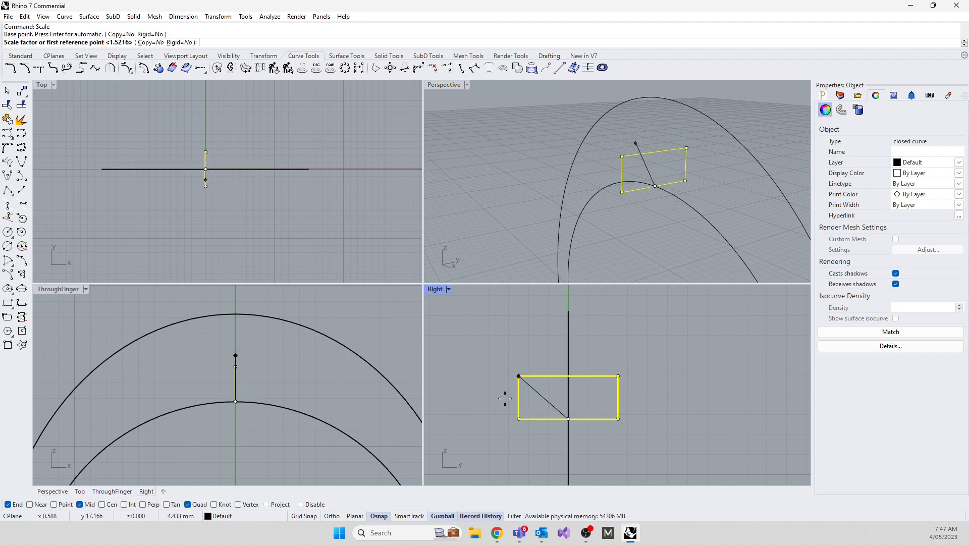
pyautogui.click(536, 354)
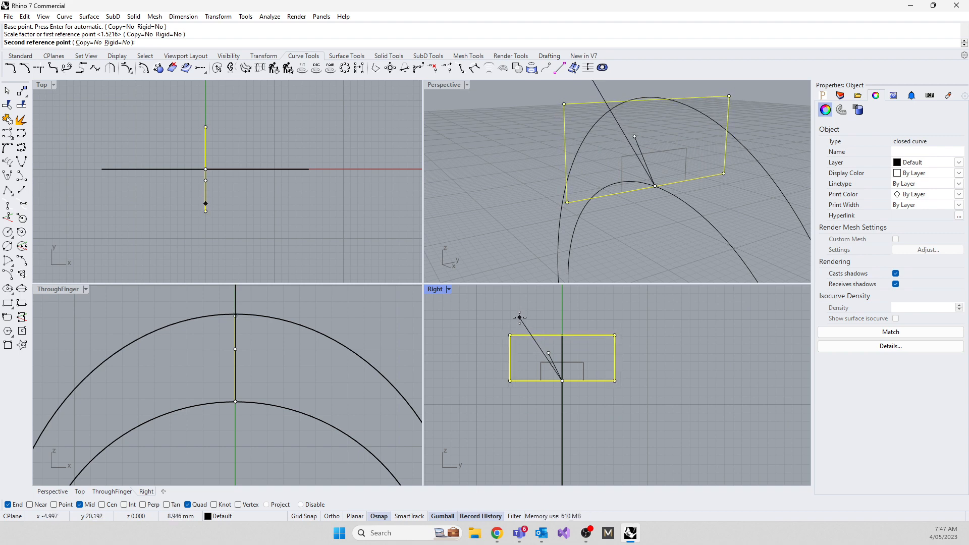
pyautogui.click(520, 319)
pyautogui.press('Return')
pyautogui.hotkey('ctrl', 'z')
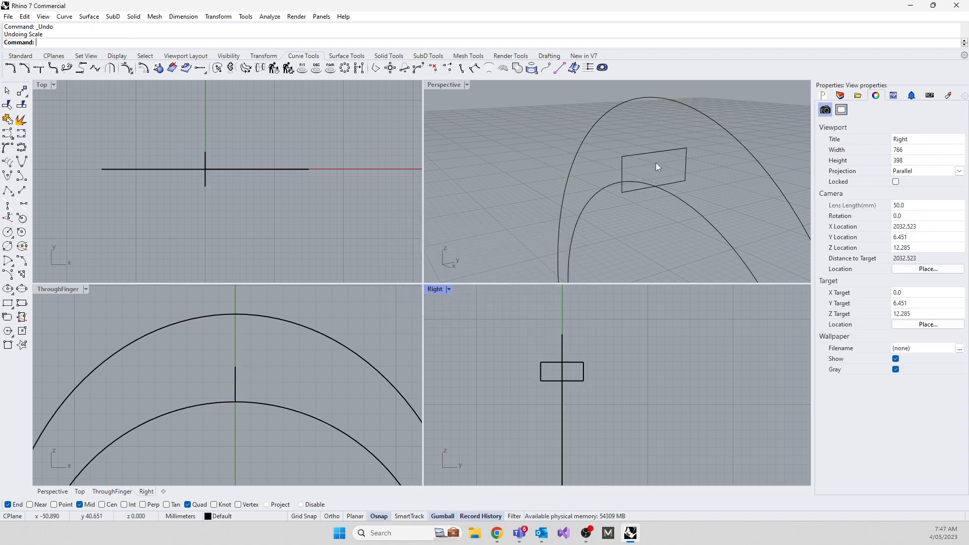
# Step: Scale the upper profile from its lower edge midpoint, taking its upper edge midpoint to the top of the outer ring curve
pyautogui.click(648, 152)
pyautogui.write('S')
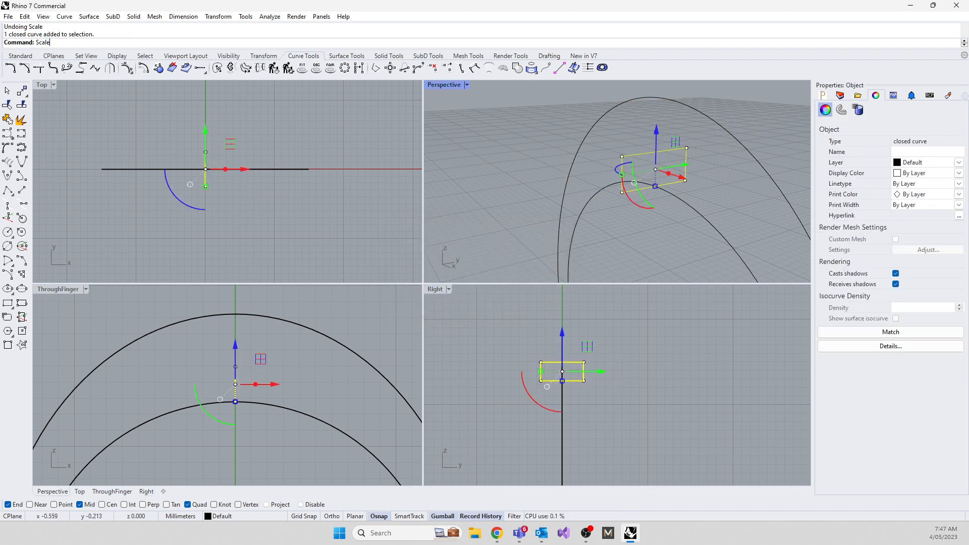
pyautogui.write('cale')
pyautogui.press('Return')
pyautogui.click(655, 186)
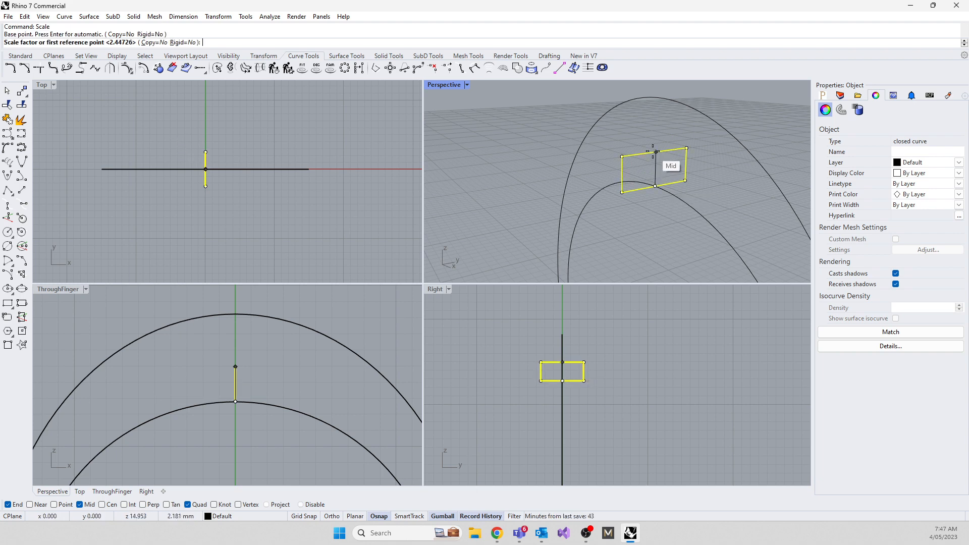
pyautogui.click(655, 151)
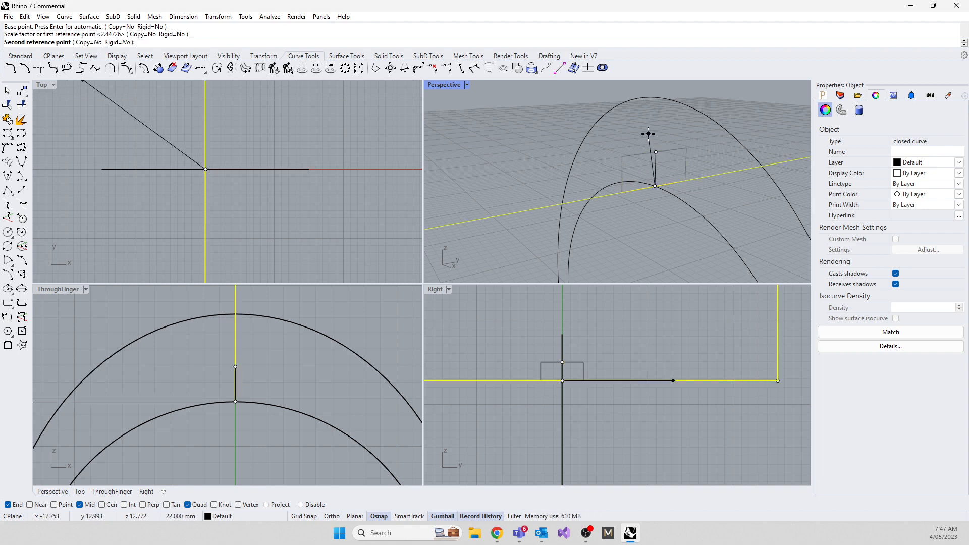
pyautogui.click(657, 98)
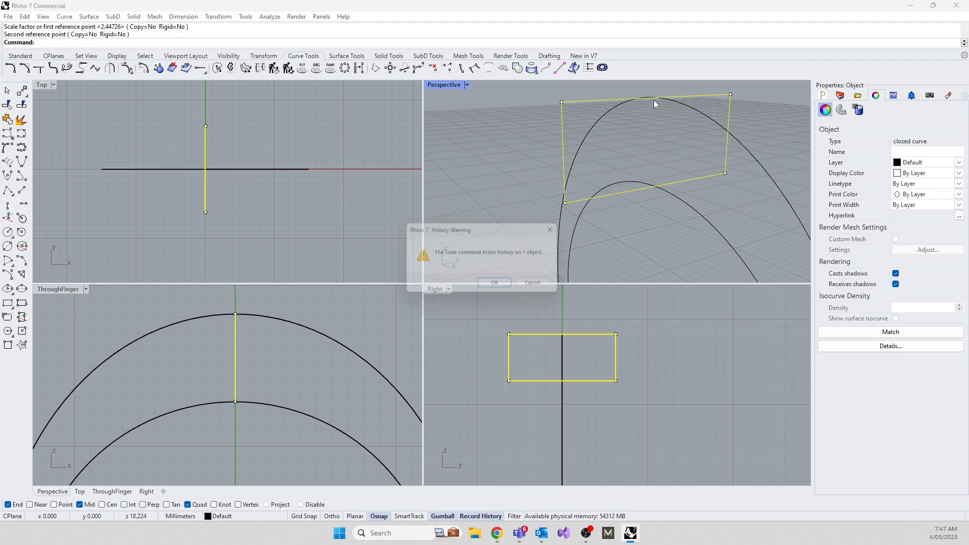
pyautogui.click(498, 286)
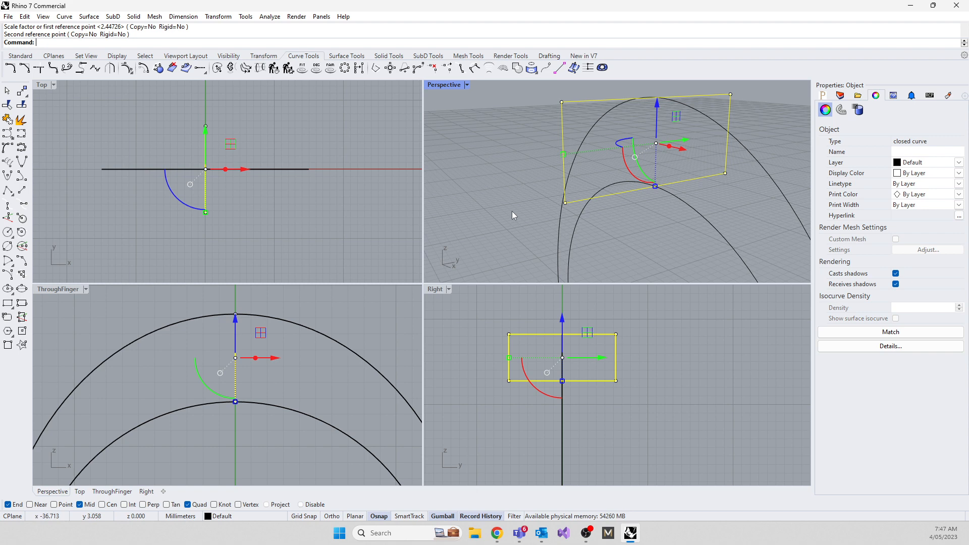
# Step: Delete the scaled upper profile and draw a rectangle about 6 mm wide around the origin in the ThroughFinger view
pyautogui.press('Delete')
pyautogui.press('Delete')
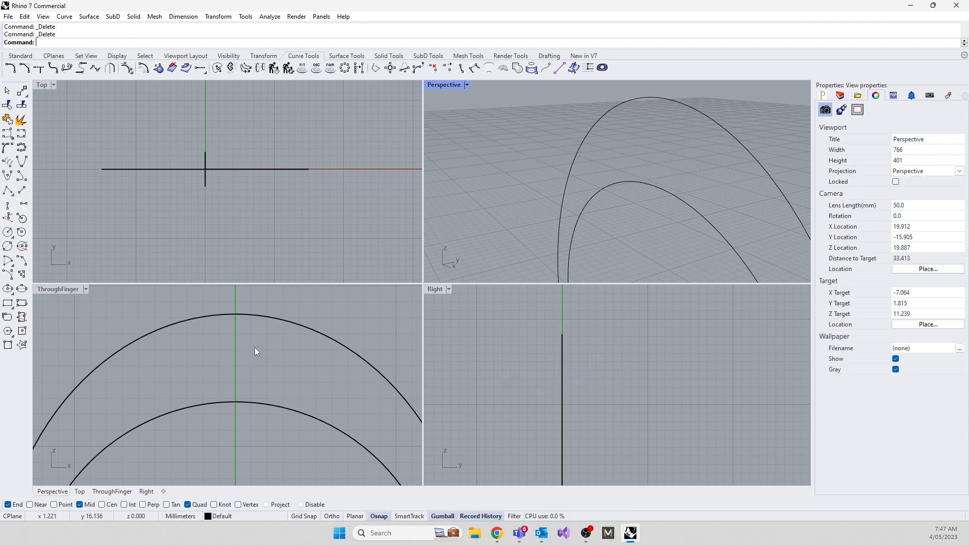
pyautogui.scroll(-5, 227, 343)
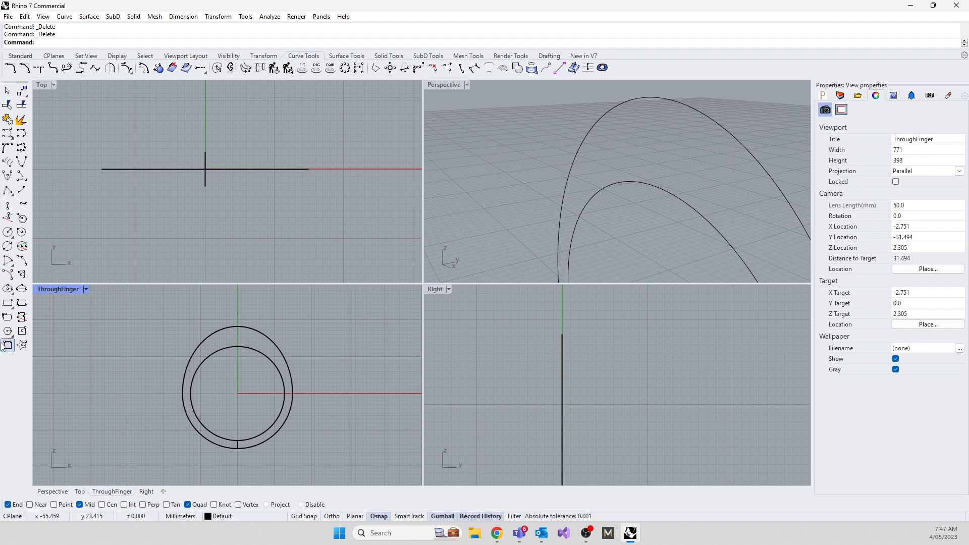
pyautogui.scroll(6, 274, 398)
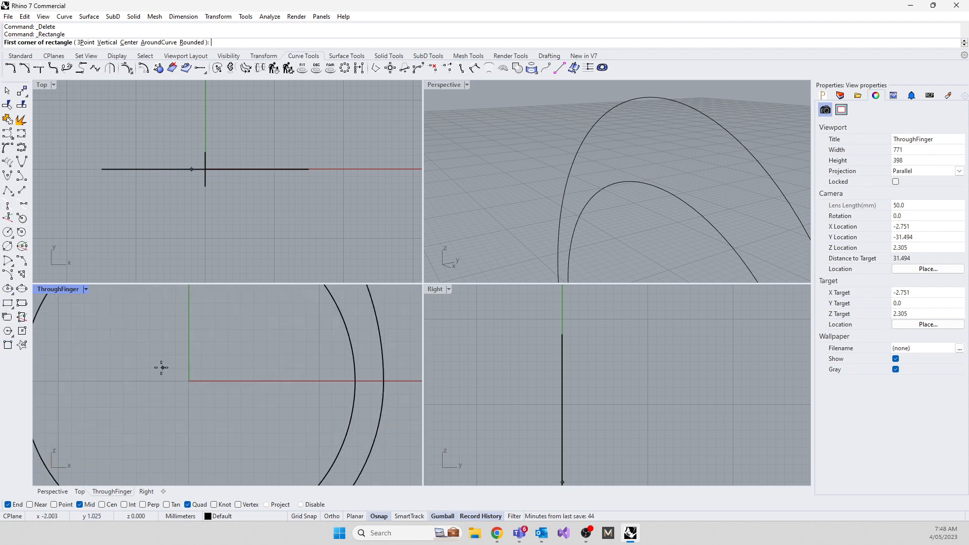
pyautogui.click(146, 362)
pyautogui.click(225, 402)
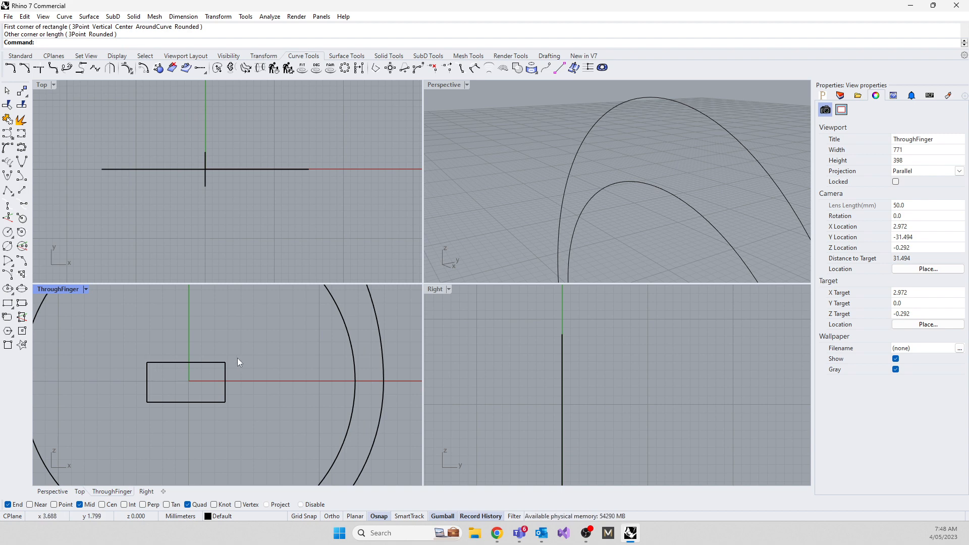
# Step: Try scaling the new rectangle from its upper-left corner, using its upper edge midpoint as first reference
pyautogui.click(301, 516)
pyautogui.click(158, 363)
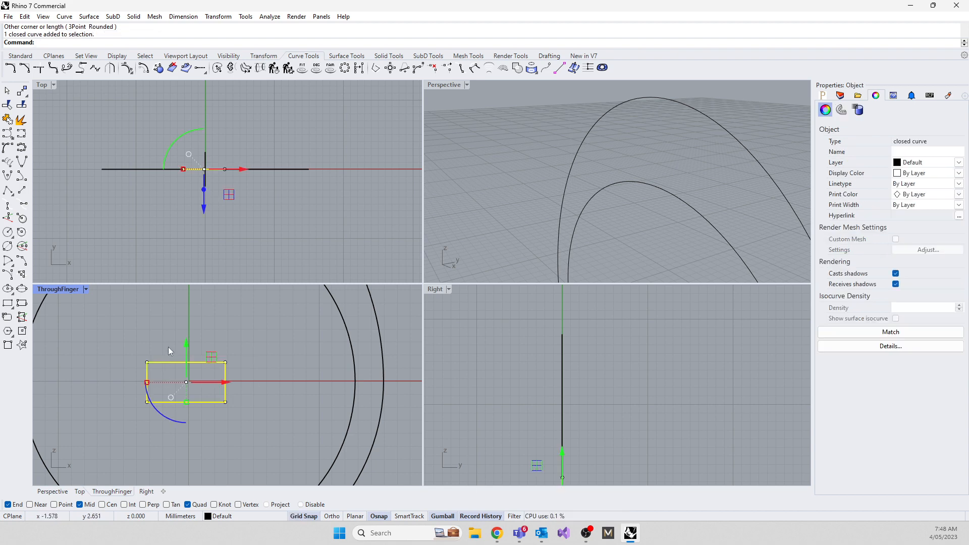
pyautogui.write('Scale')
pyautogui.press('Return')
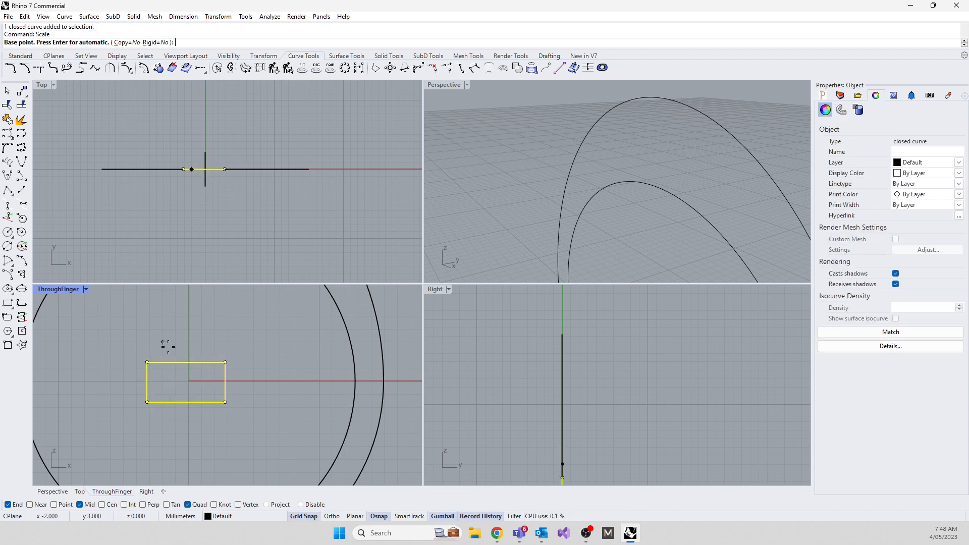
pyautogui.click(147, 363)
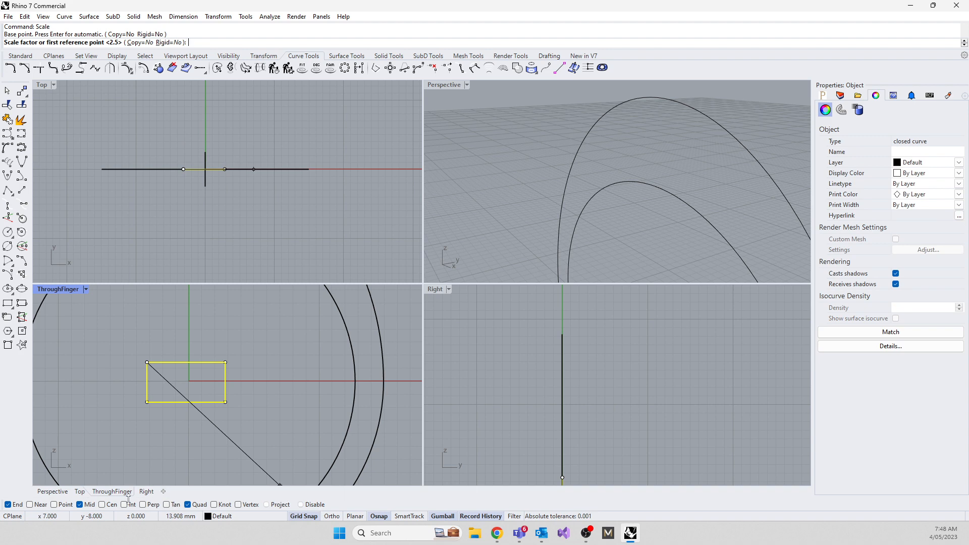
pyautogui.click(303, 516)
pyautogui.scroll(3, 216, 400)
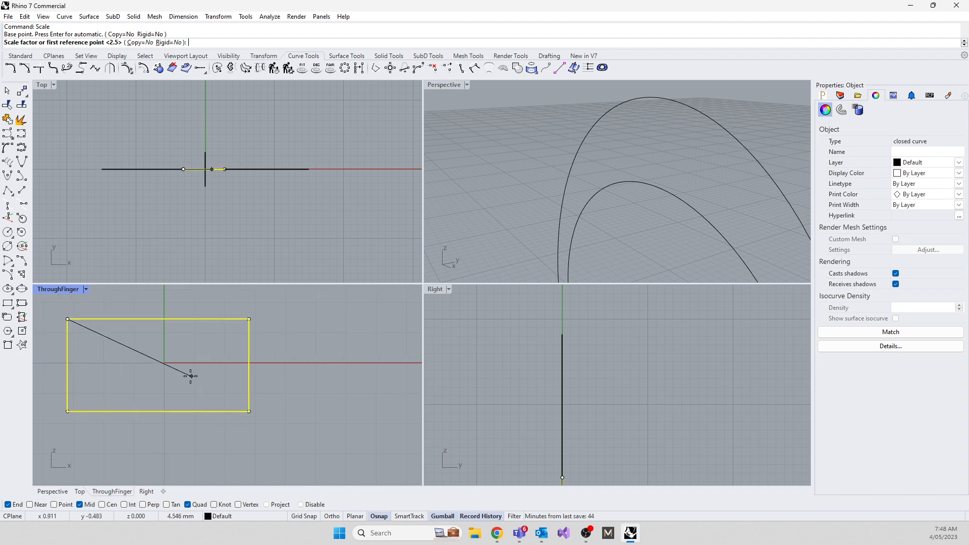
pyautogui.scroll(-3, 197, 386)
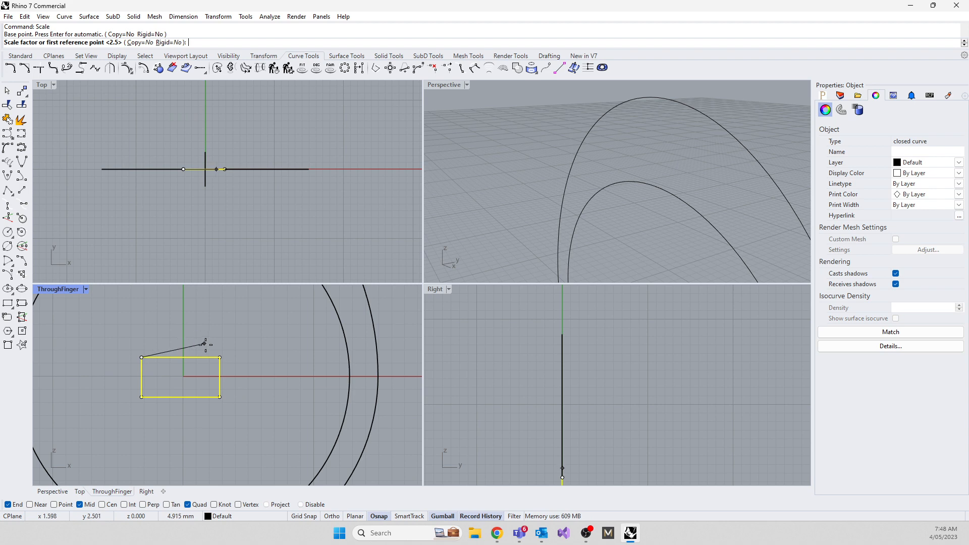
pyautogui.click(181, 357)
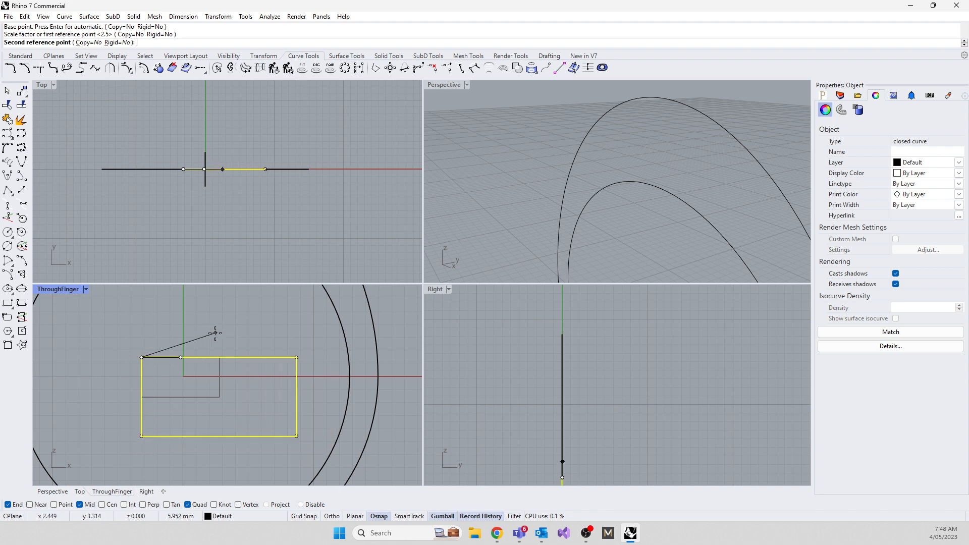
pyautogui.press('Escape')
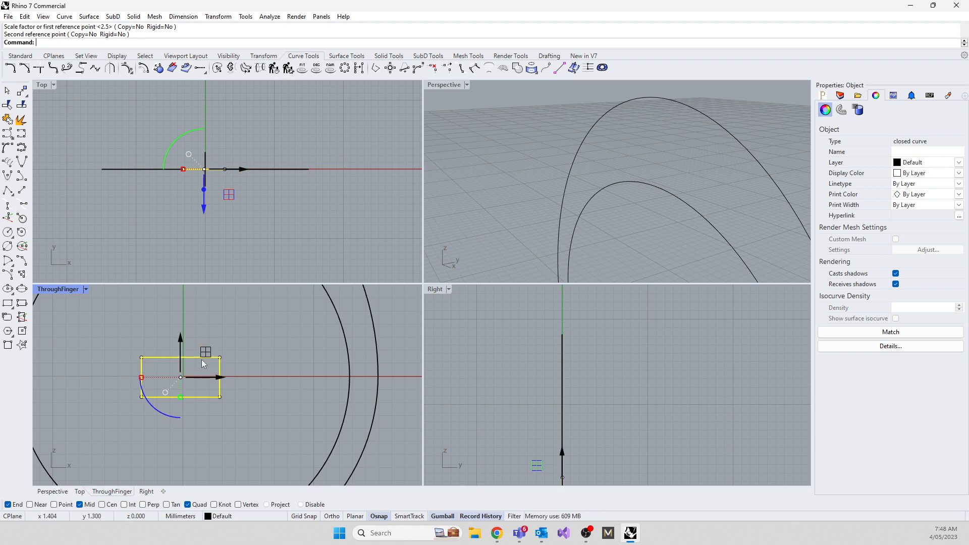
pyautogui.press('Escape')
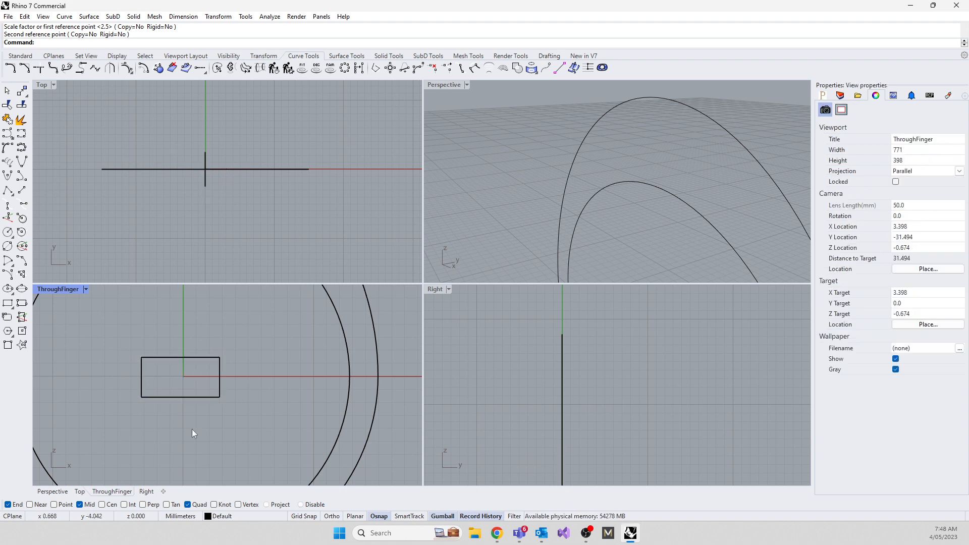
# Step: Draw a line about 6 mm long along the rectangle's upper edge, from corner to corner
pyautogui.click(166, 357)
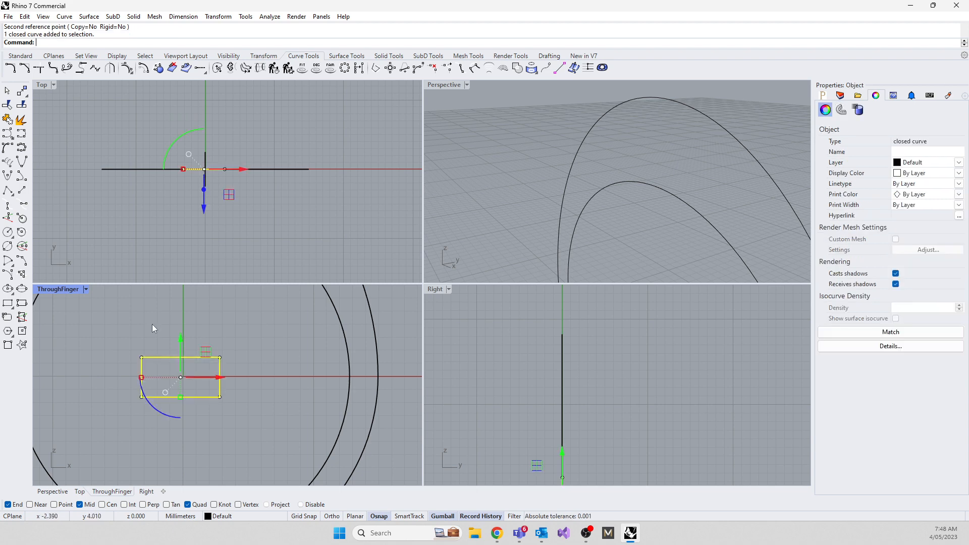
pyautogui.click(66, 200)
pyautogui.click(22, 191)
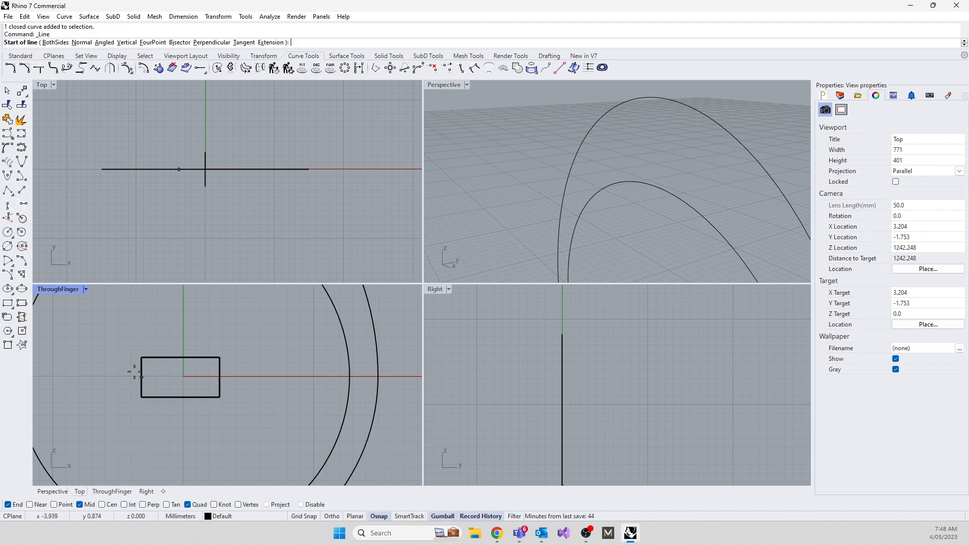
pyautogui.click(138, 374)
pyautogui.click(222, 374)
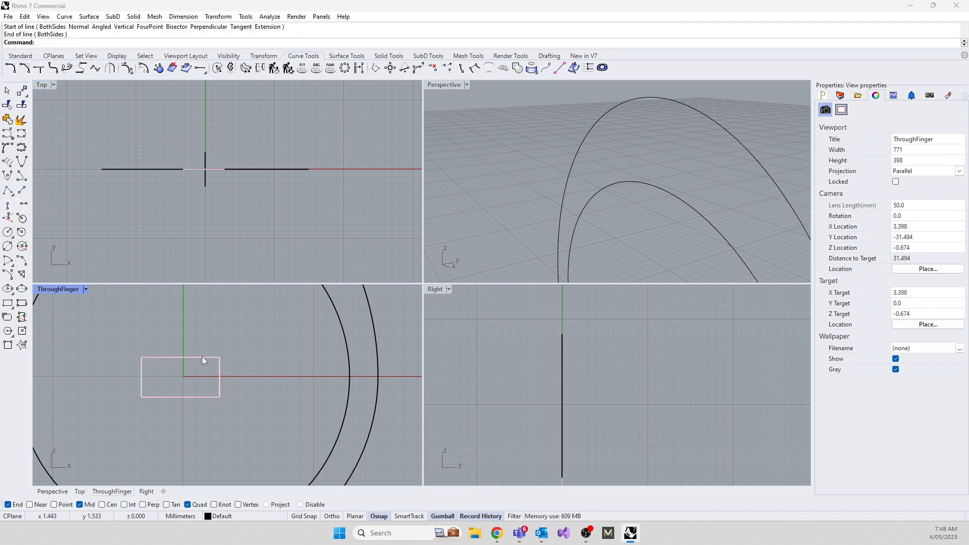
# Step: Select the line overlapping the rectangle's upper edge and move it a short distance above the rectangle
pyautogui.click(203, 360)
pyautogui.click(227, 382)
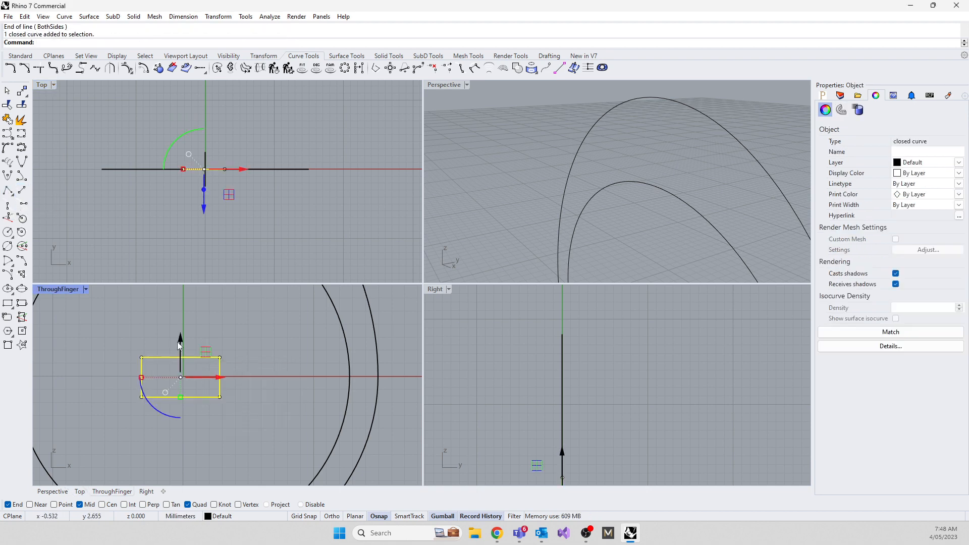
pyautogui.click(192, 357)
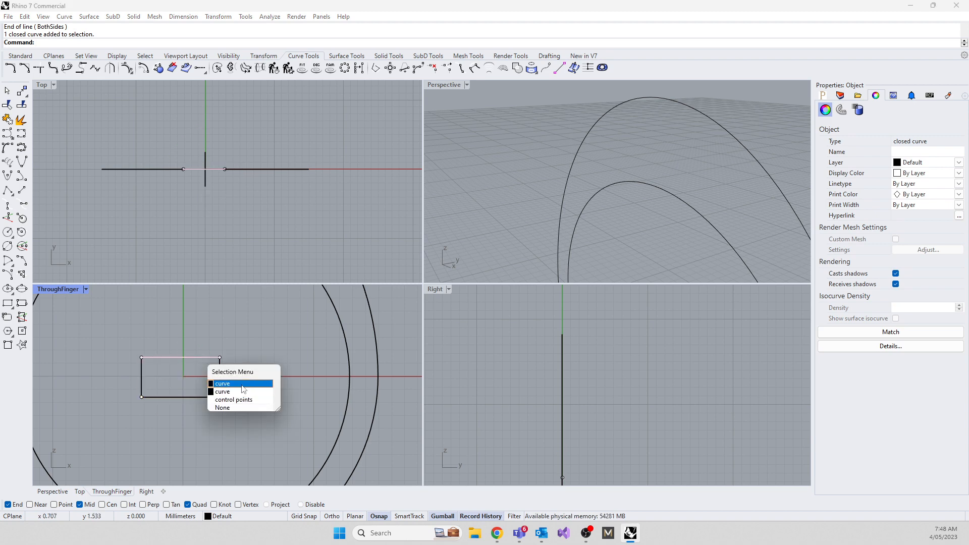
pyautogui.click(243, 390)
pyautogui.moveTo(181, 323); pyautogui.dragTo(181, 309)
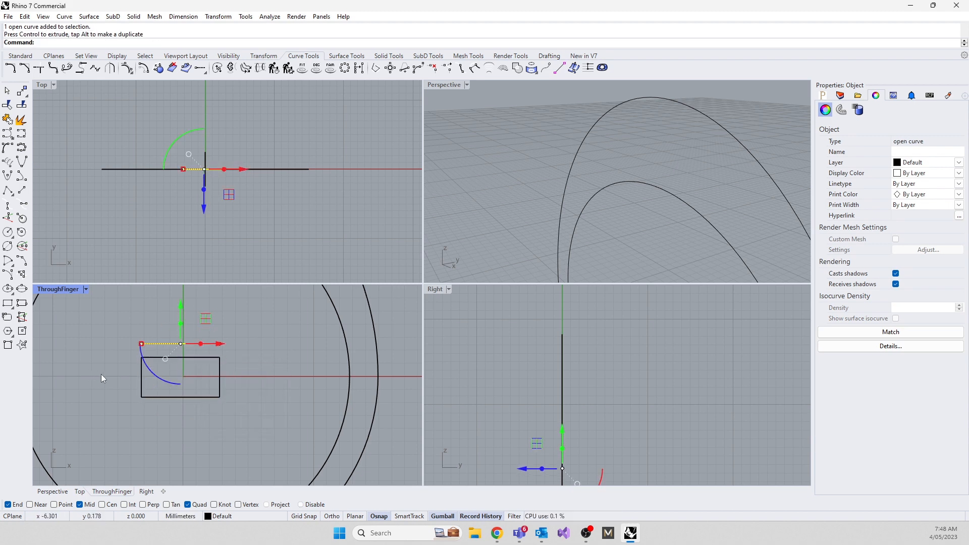
# Step: Measure the line with Length, shorten it to about 4.84 mm, and measure it again
pyautogui.write('Length')
pyautogui.press('Return')
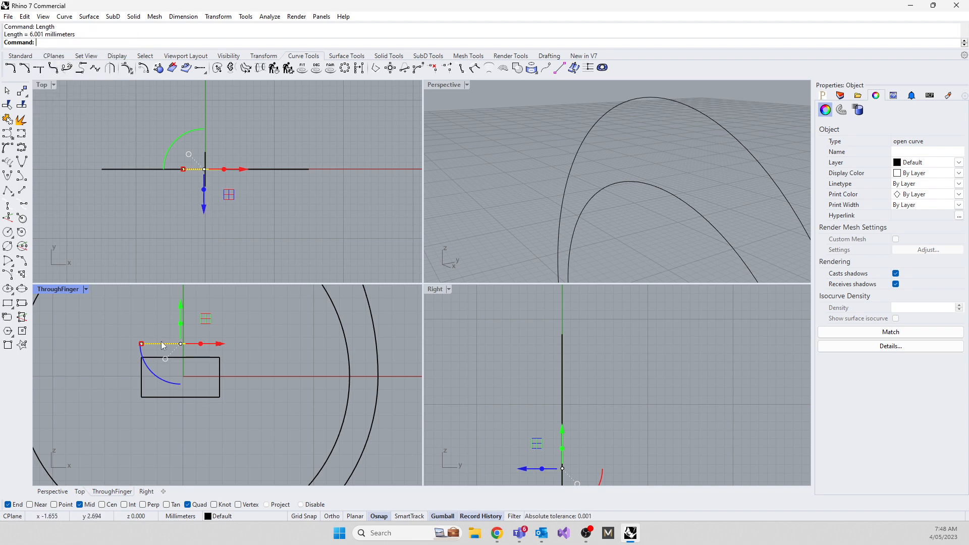
pyautogui.moveTo(143, 342); pyautogui.dragTo(150, 343)
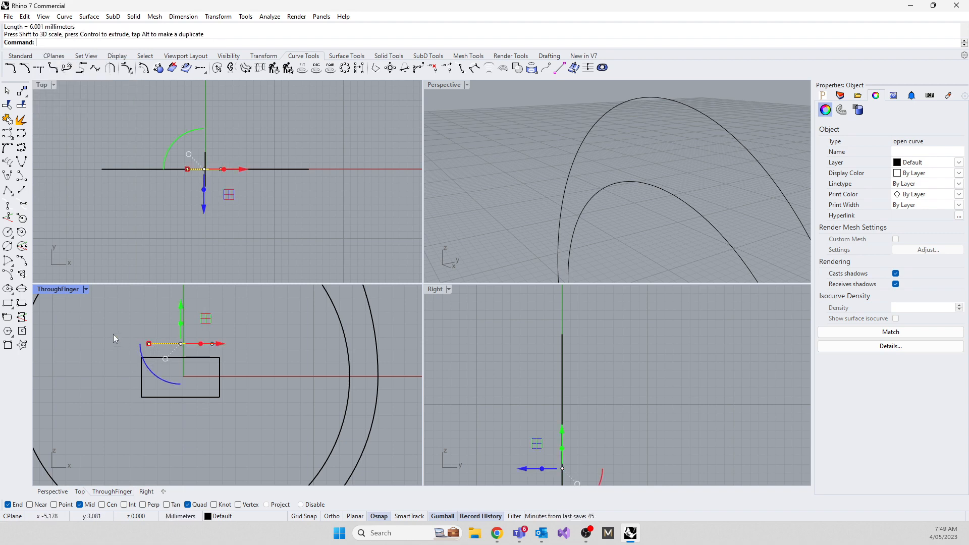
pyautogui.write('Length')
pyautogui.press('Return')
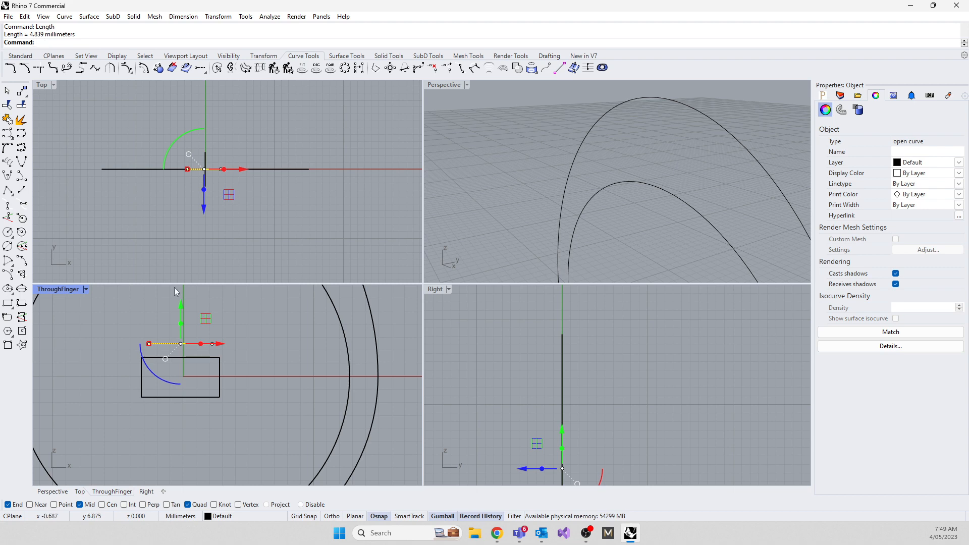
# Step: Switch to the Windows Calculator app in preparation for working out a scale factor from the measured lengths
pyautogui.scroll(6, 192, 321)
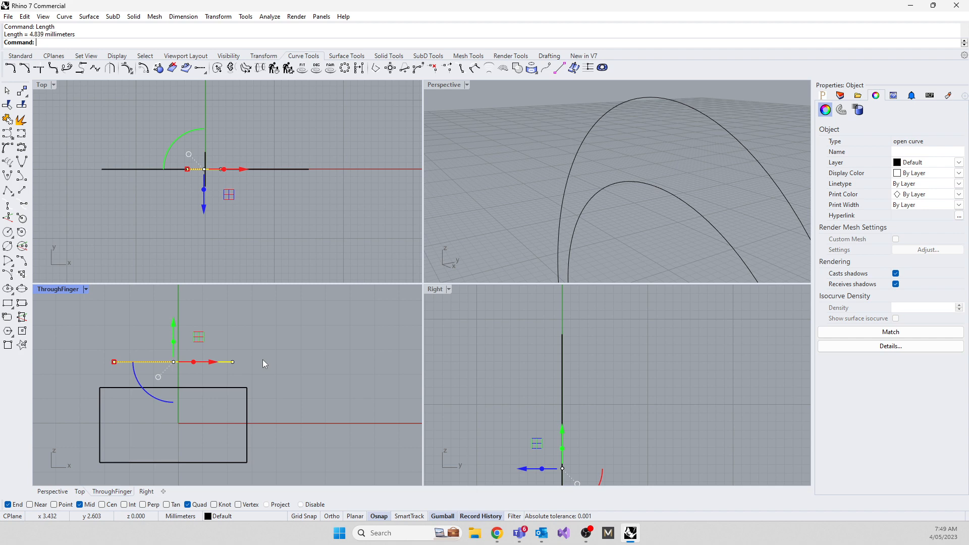
pyautogui.click(380, 530)
pyautogui.write('calculator')
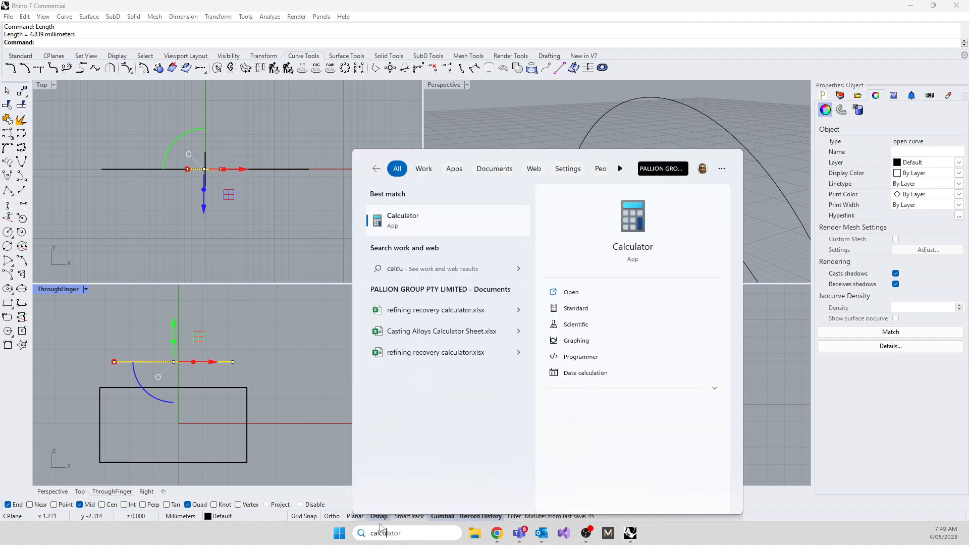
pyautogui.press('Return')
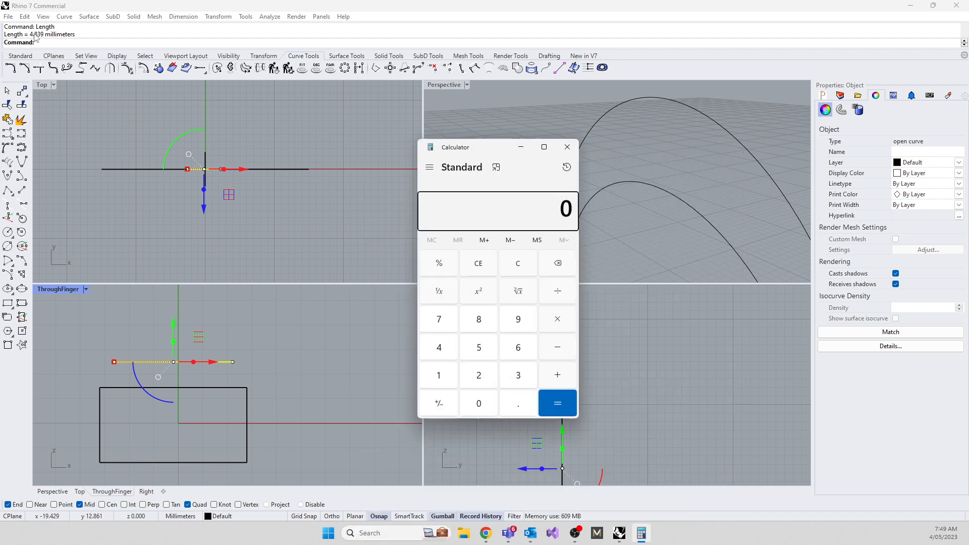
# Step: Multiply 1.839 by 1.5 in Calculator and close it to return to Rhino
pyautogui.click(441, 376)
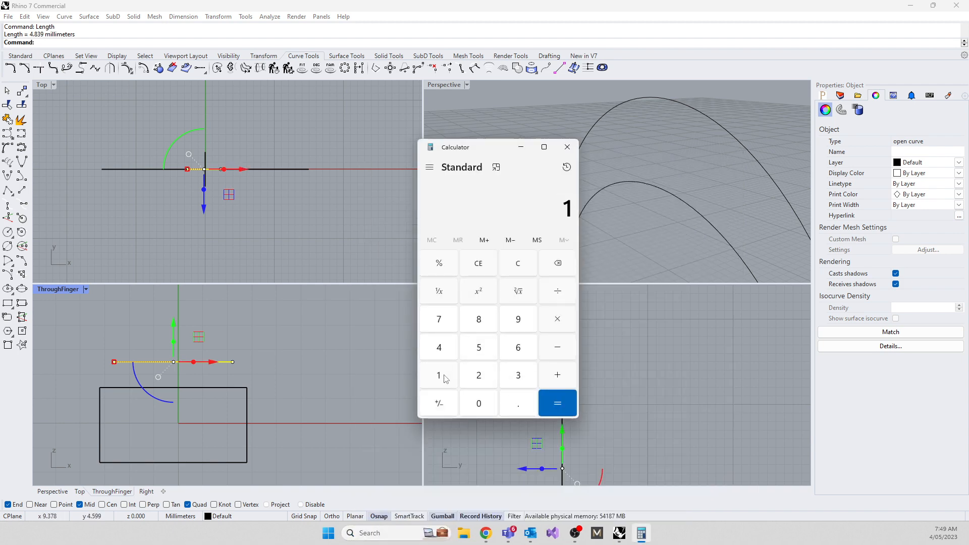
pyautogui.click(515, 407)
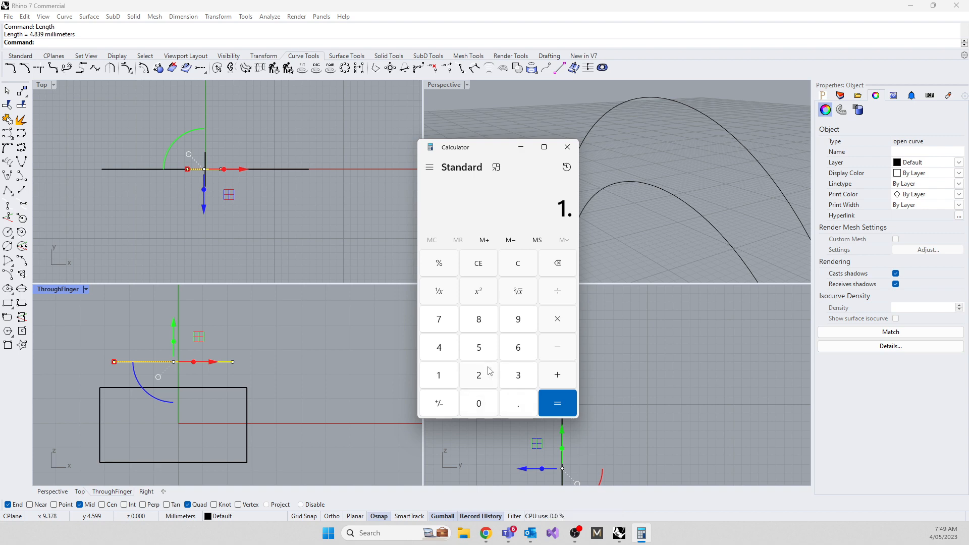
pyautogui.click(480, 319)
pyautogui.click(517, 375)
pyautogui.click(519, 322)
pyautogui.click(557, 318)
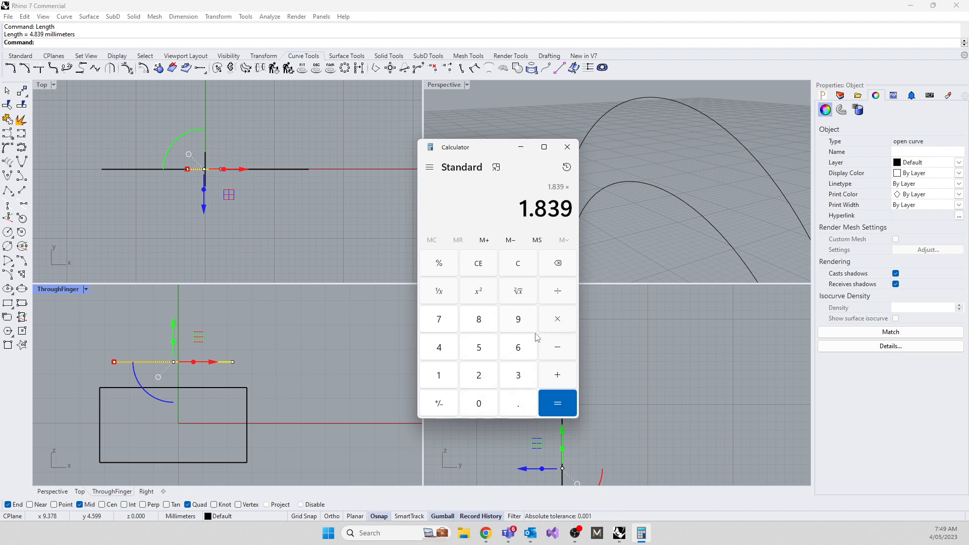
pyautogui.click(439, 375)
pyautogui.click(517, 403)
pyautogui.click(484, 353)
pyautogui.click(556, 401)
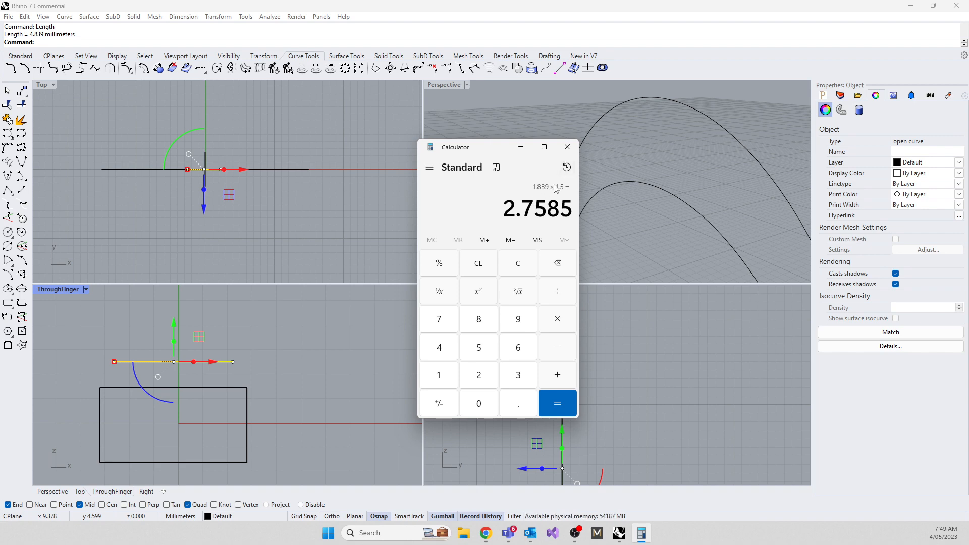
pyautogui.click(567, 147)
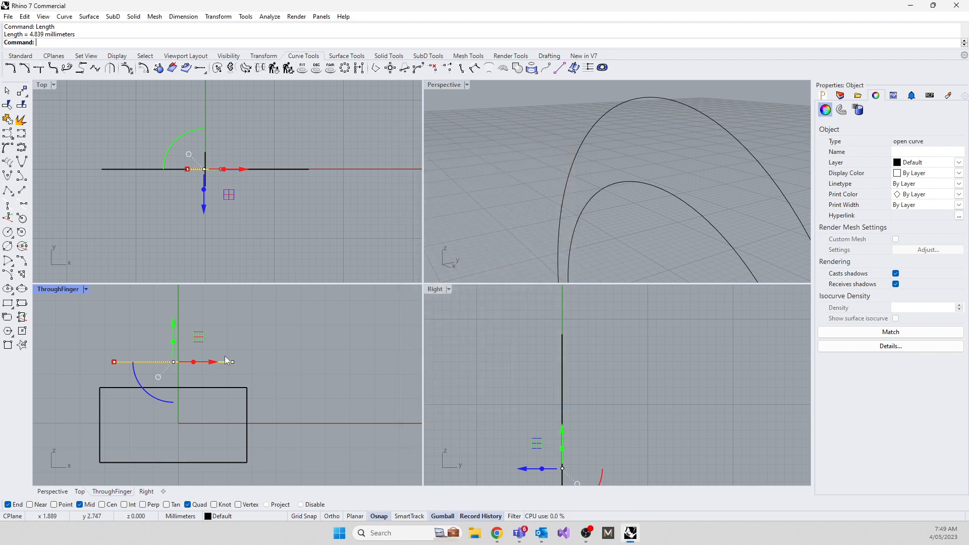
# Step: Delete the line above the rectangle and enlarge the rectangle with Scale from its lower-edge midpoint, using its height as reference and a free point above
pyautogui.press('Delete')
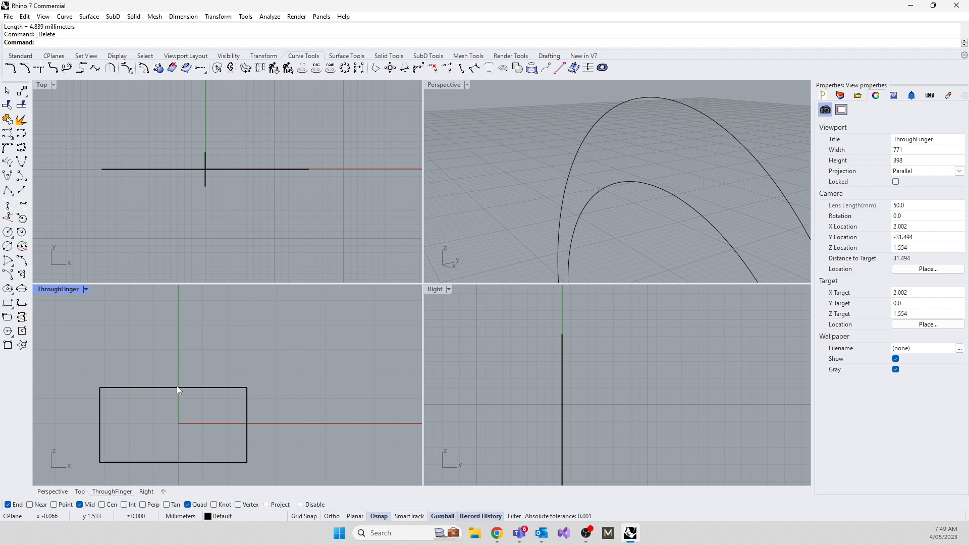
pyautogui.moveTo(197, 427); pyautogui.dragTo(292, 388, button='right')
pyautogui.click(228, 349)
pyautogui.scroll(-3, 134, 343)
pyautogui.moveTo(131, 339); pyautogui.dragTo(318, 419)
pyautogui.write('scale')
pyautogui.press('Return')
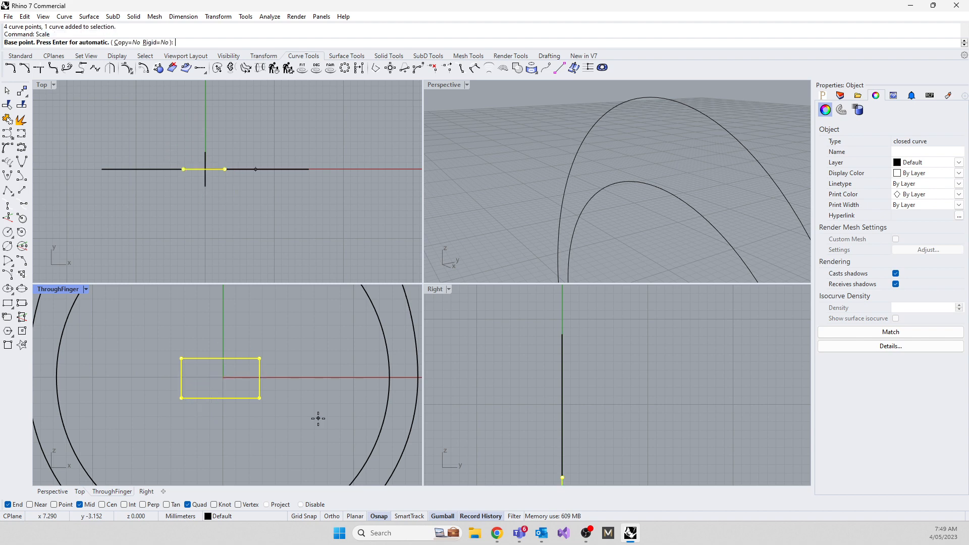
pyautogui.click(223, 399)
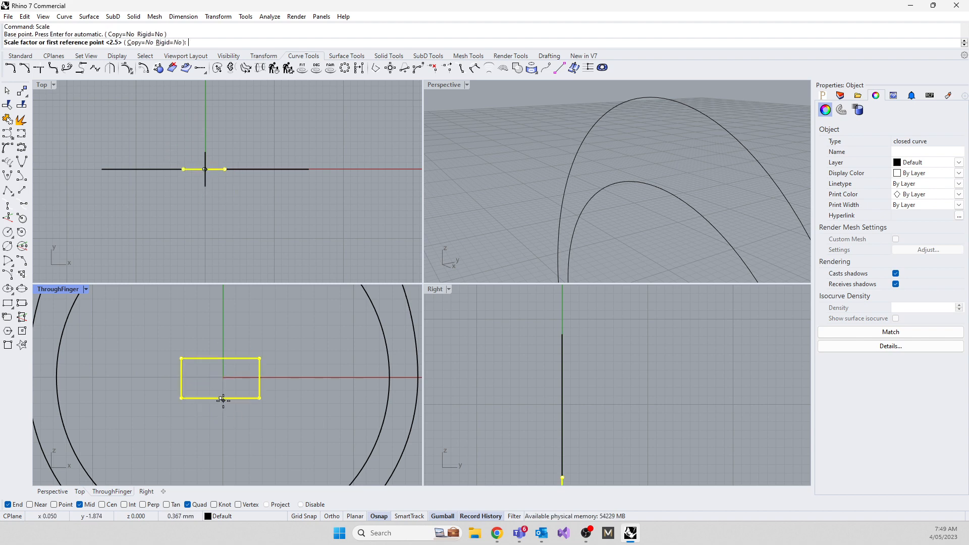
pyautogui.click(220, 358)
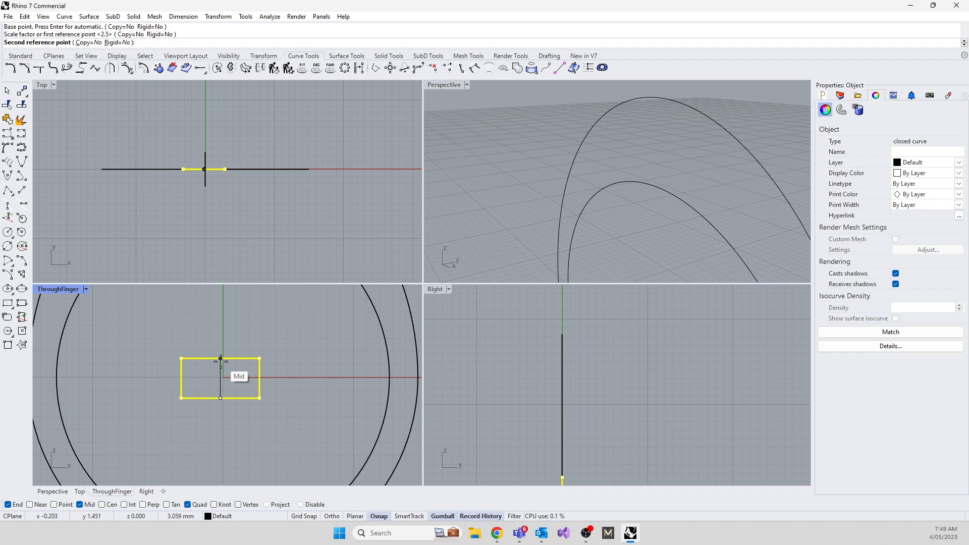
pyautogui.click(218, 330)
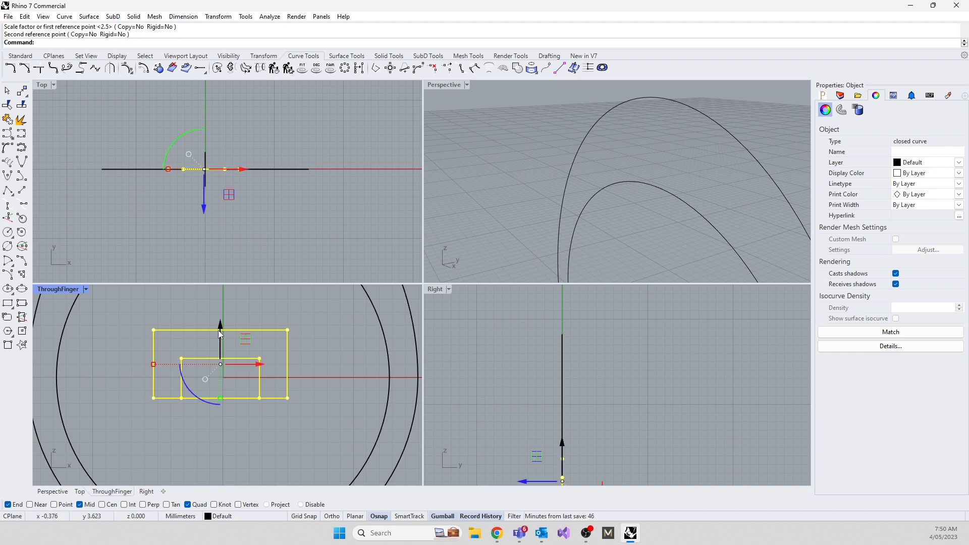
# Step: Undo the rectangle scaling and the line edits, and delete only the line above the rectangle
pyautogui.hotkey('ctrl', 'z')
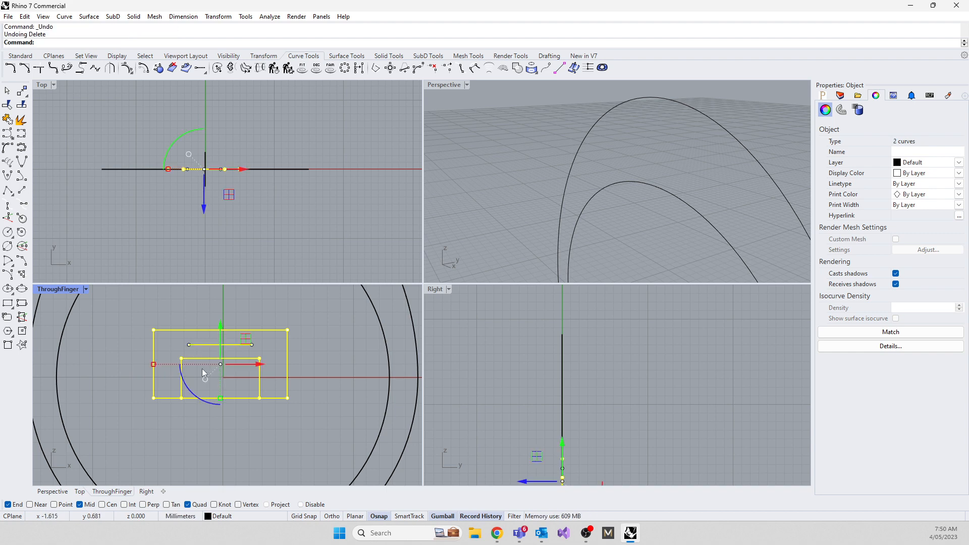
pyautogui.click(202, 372)
pyautogui.click(203, 358)
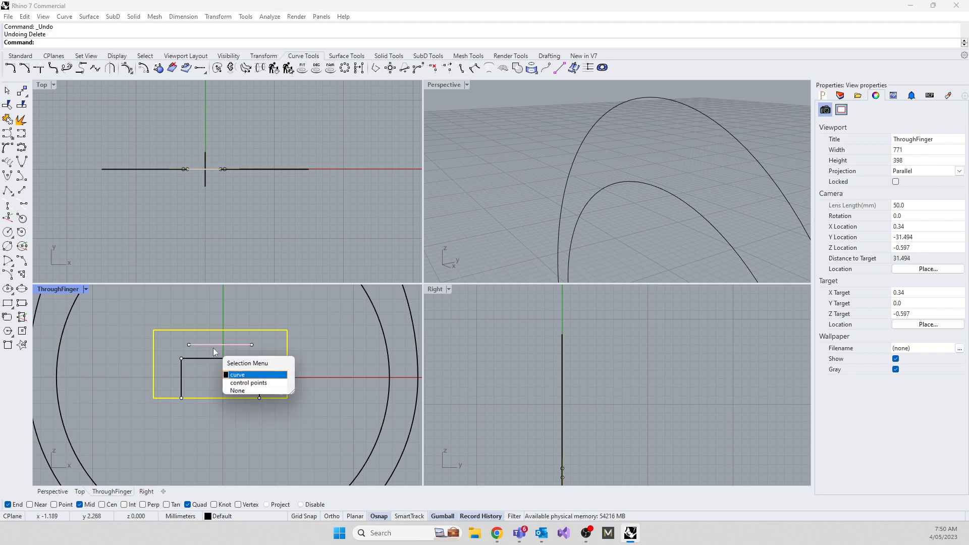
pyautogui.click(272, 337)
pyautogui.moveTo(303, 312); pyautogui.dragTo(208, 349)
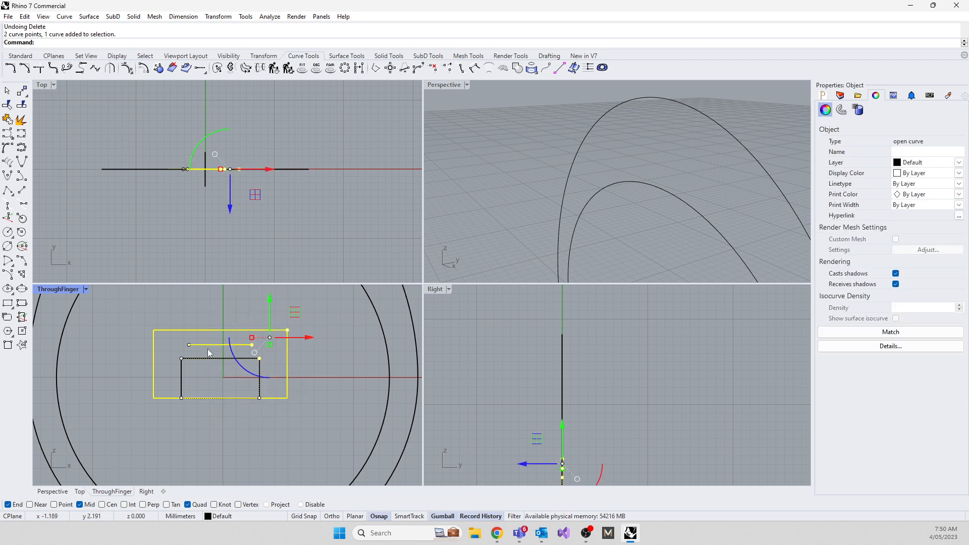
pyautogui.press('Delete')
pyautogui.hotkey('ctrl', 'z')
pyautogui.hotkey('ctrl', 'z')
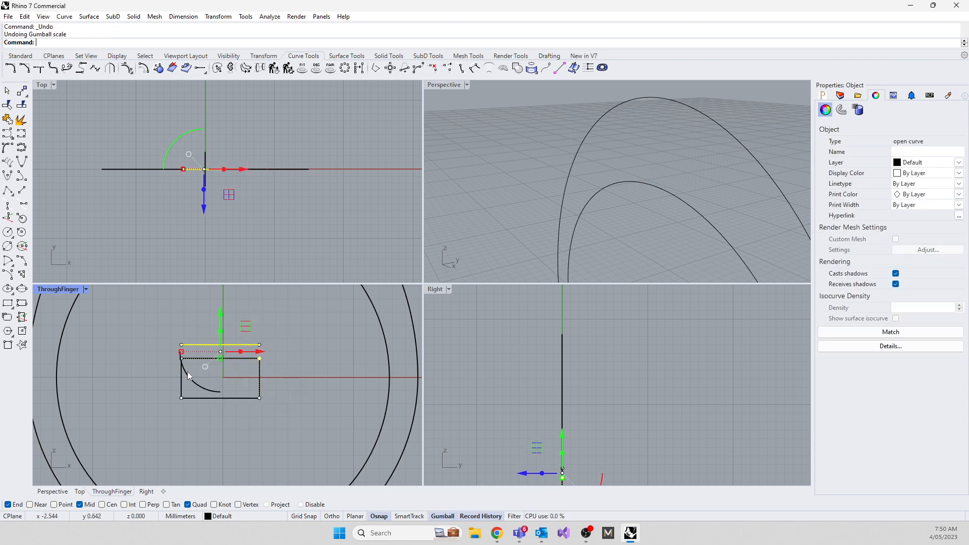
pyautogui.click(146, 383)
pyautogui.click(193, 376)
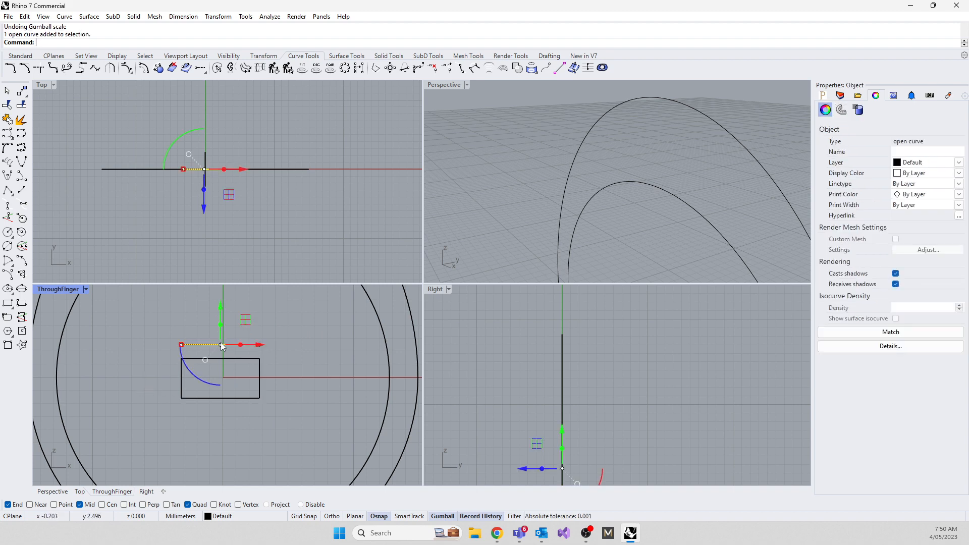
pyautogui.press('Delete')
# Step: Scale the rectangle from its lower-edge midpoint with its height as reference, trying lengths 1.5 and 2 before applying 3 mm
pyautogui.click(222, 356)
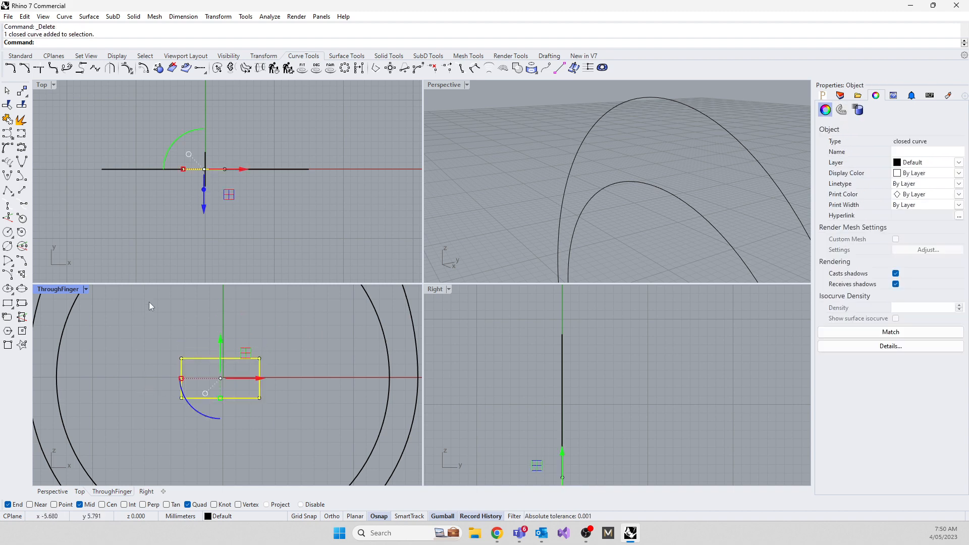
pyautogui.write('scale')
pyautogui.press('Return')
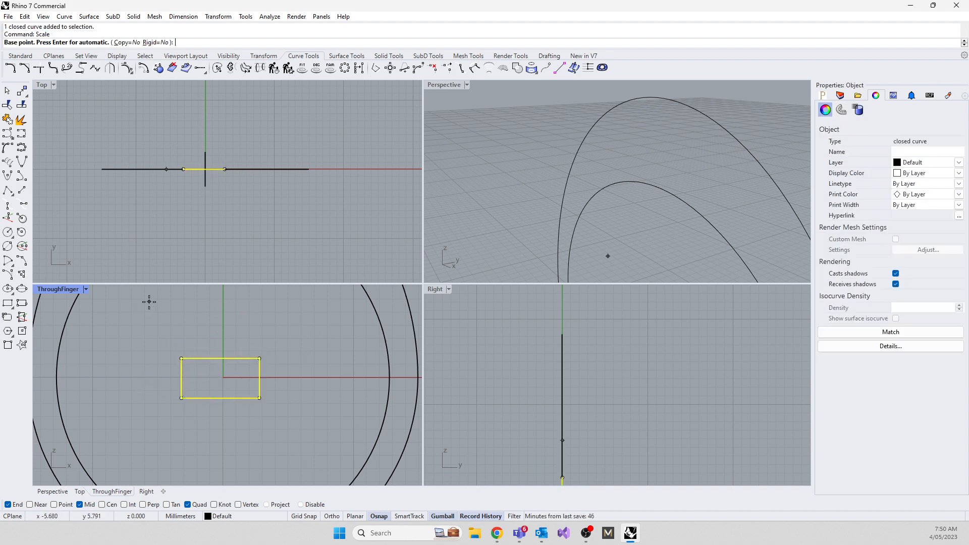
pyautogui.click(220, 398)
pyautogui.click(220, 358)
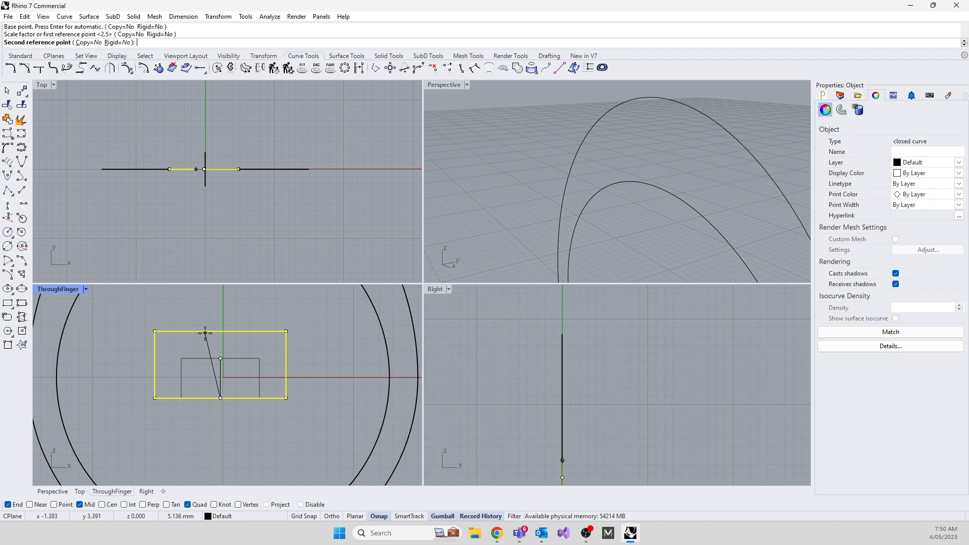
pyautogui.write('1.5')
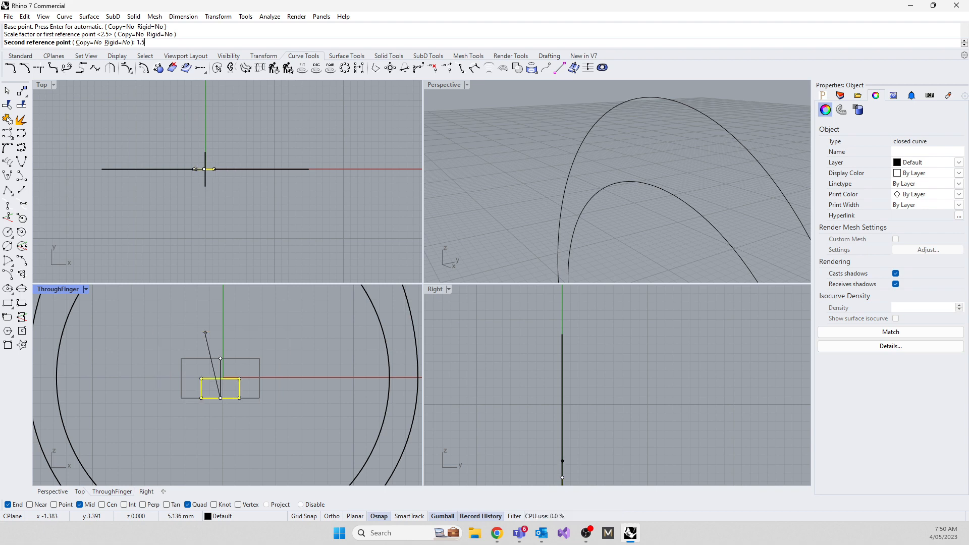
pyautogui.press('BackSpace')
pyautogui.press('BackSpace')
pyautogui.press('BackSpace')
pyautogui.write('2')
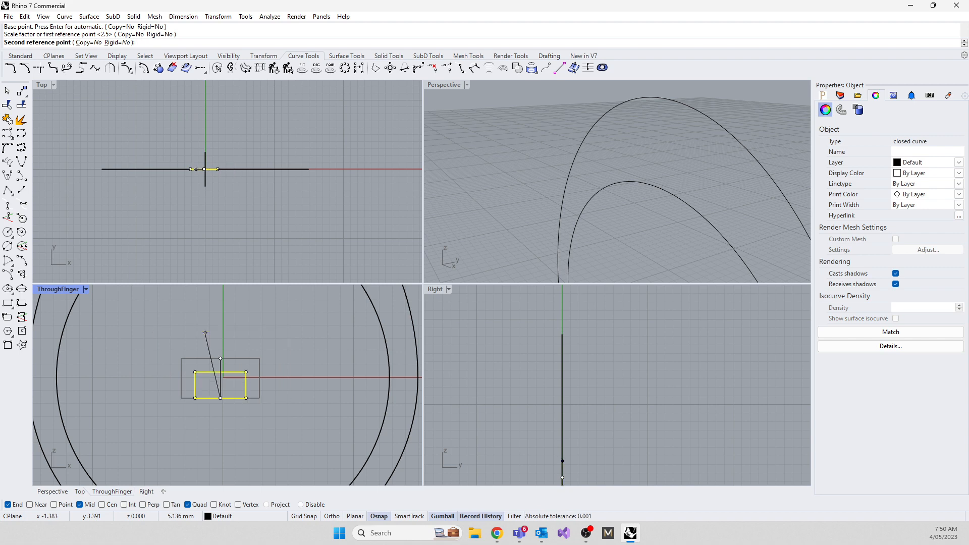
pyautogui.press('BackSpace')
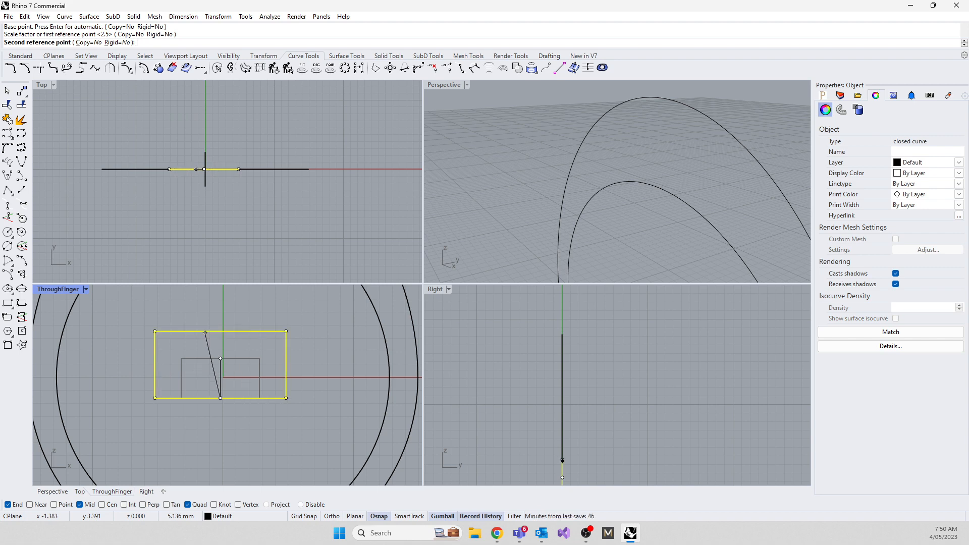
pyautogui.write('3')
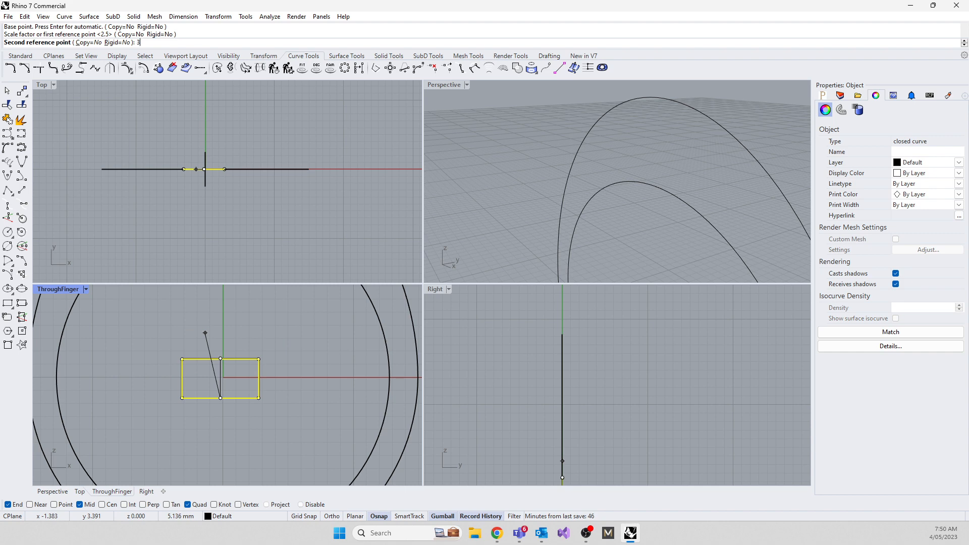
pyautogui.press('Return')
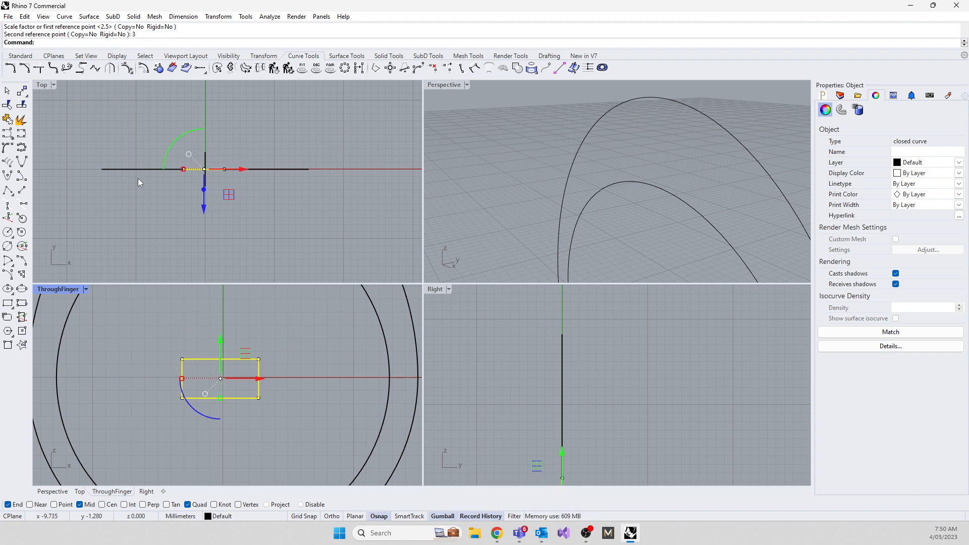
# Step: Undo the uniform scaling and use Scale1D from the rectangle's lower corner to set only its height to 2 mm
pyautogui.hotkey('ctrl', 'z')
pyautogui.press('Escape')
pyautogui.click(218, 398)
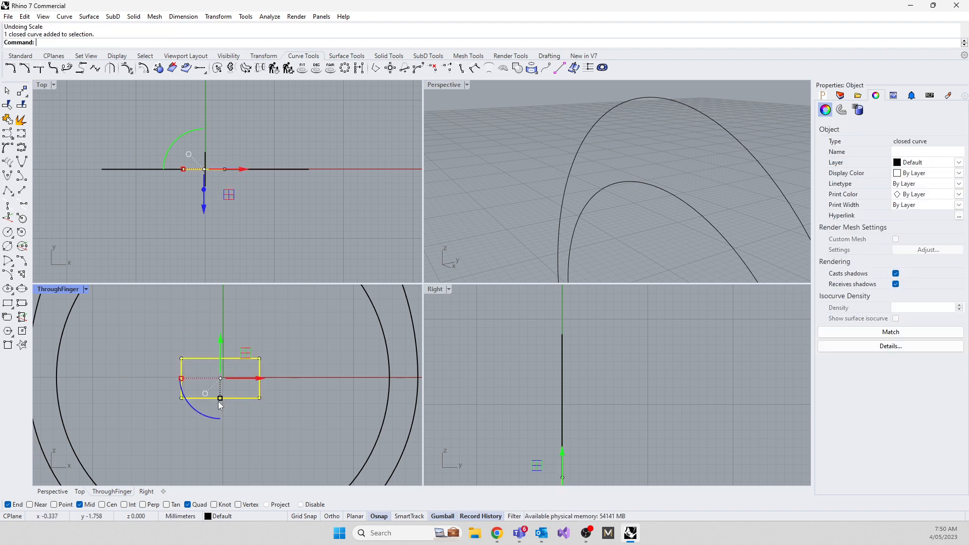
pyautogui.write('Scale')
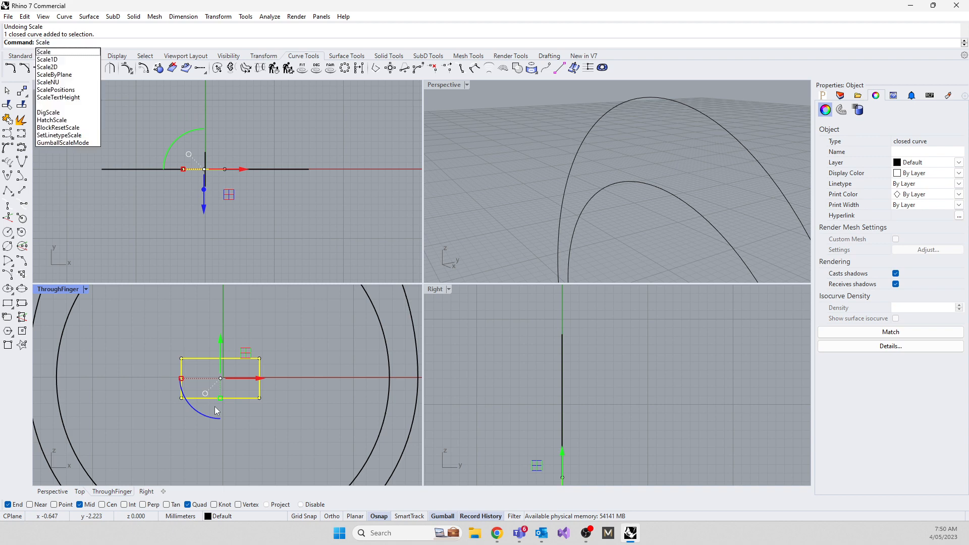
pyautogui.write('1D')
pyautogui.press('Return')
pyautogui.click(181, 398)
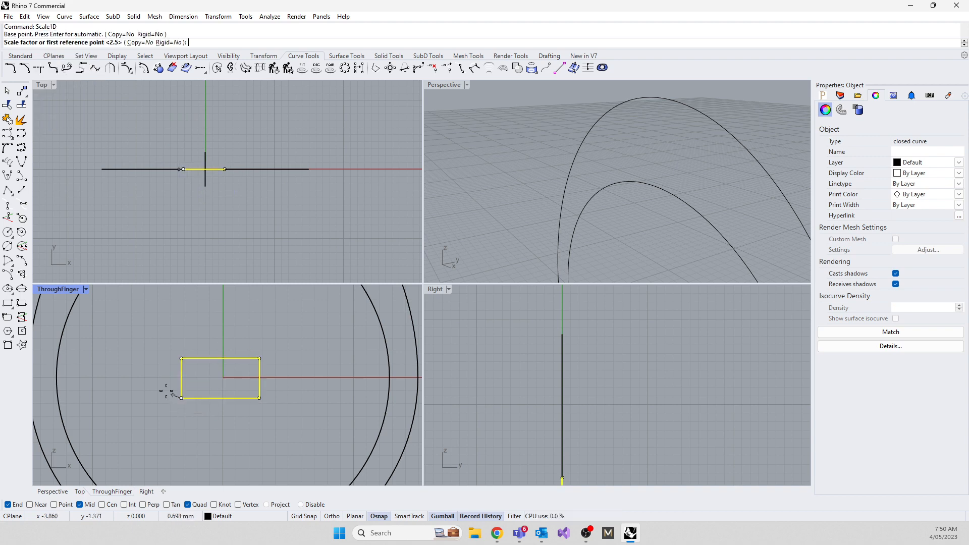
pyautogui.click(181, 358)
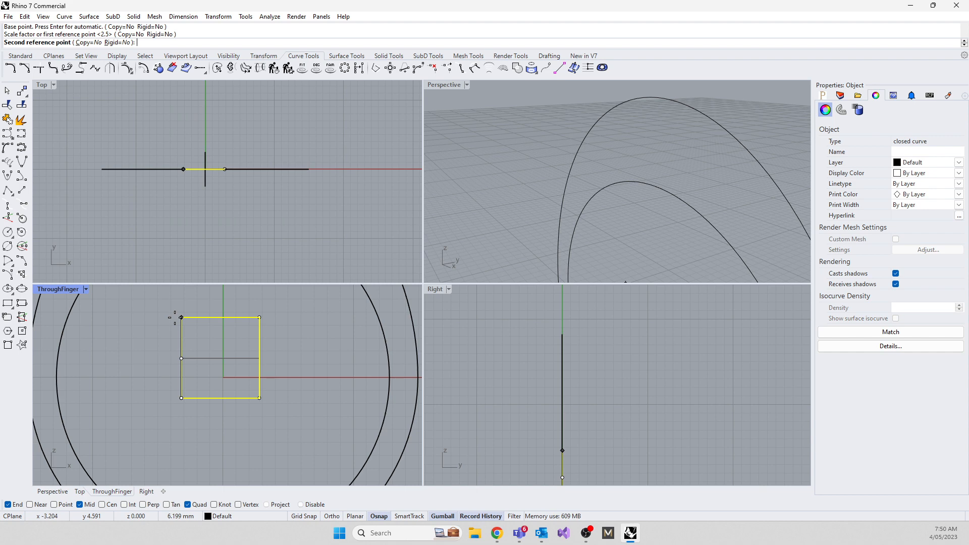
pyautogui.scroll(-5, 166, 335)
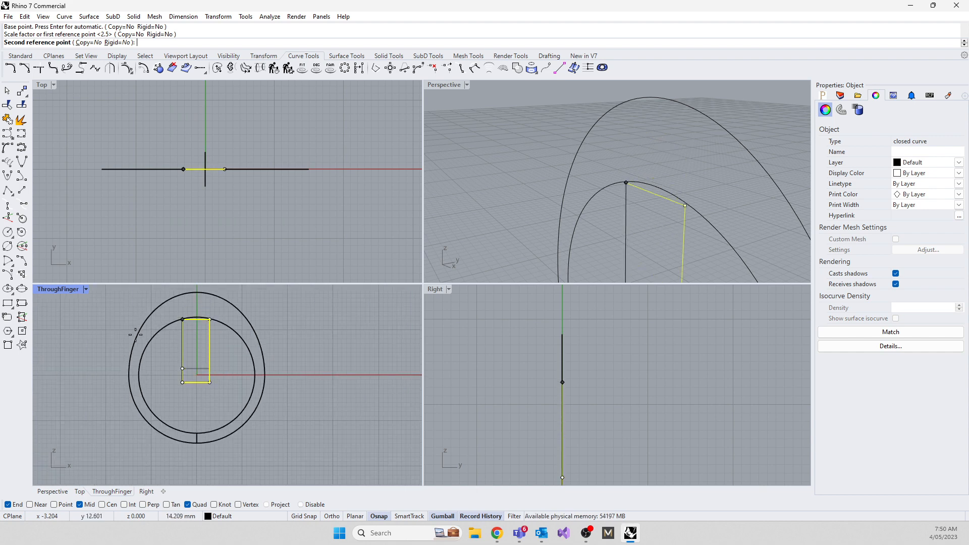
pyautogui.scroll(4, 167, 364)
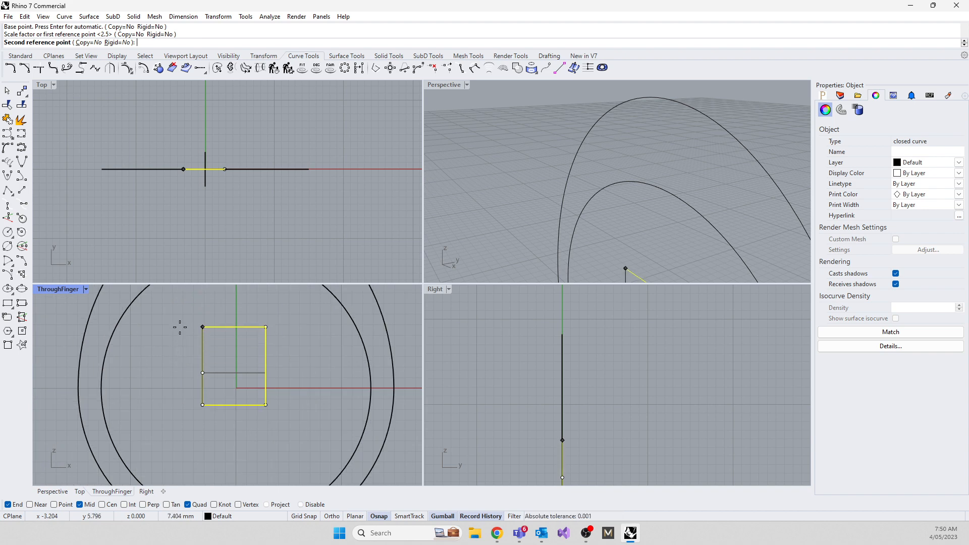
pyautogui.write('2')
pyautogui.press('Return')
# Step: Delete the rectangle inside the ring's inner circle
pyautogui.moveTo(178, 363); pyautogui.dragTo(282, 435)
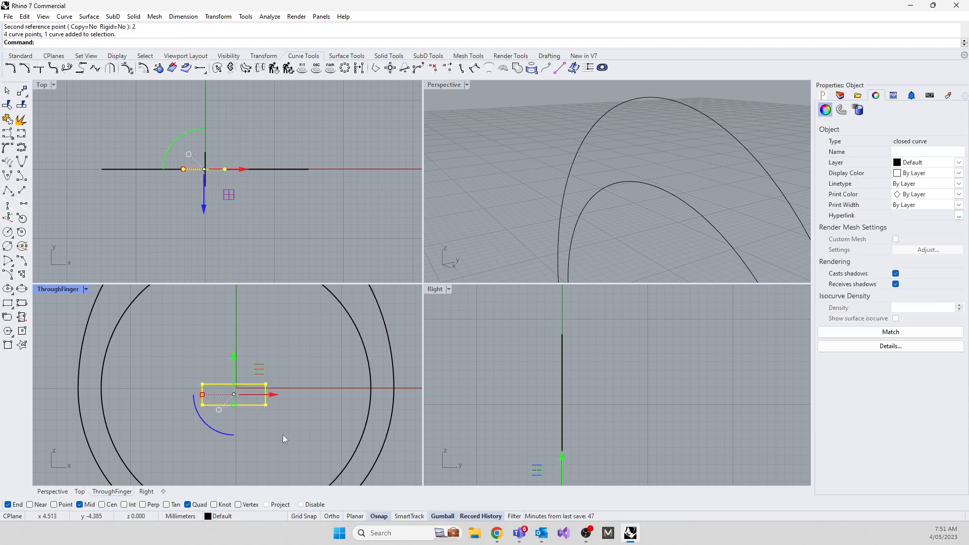
pyautogui.press('Delete')
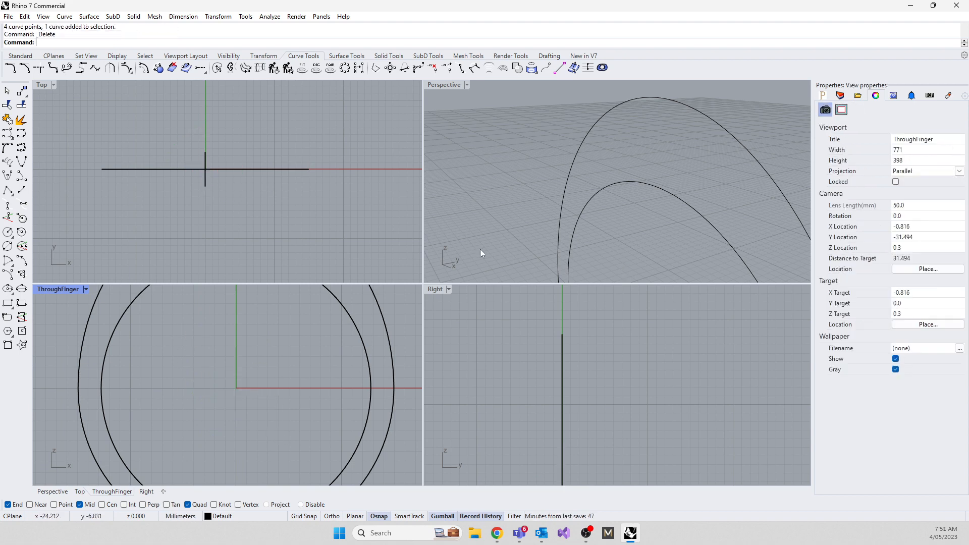
pyautogui.click(443, 87)
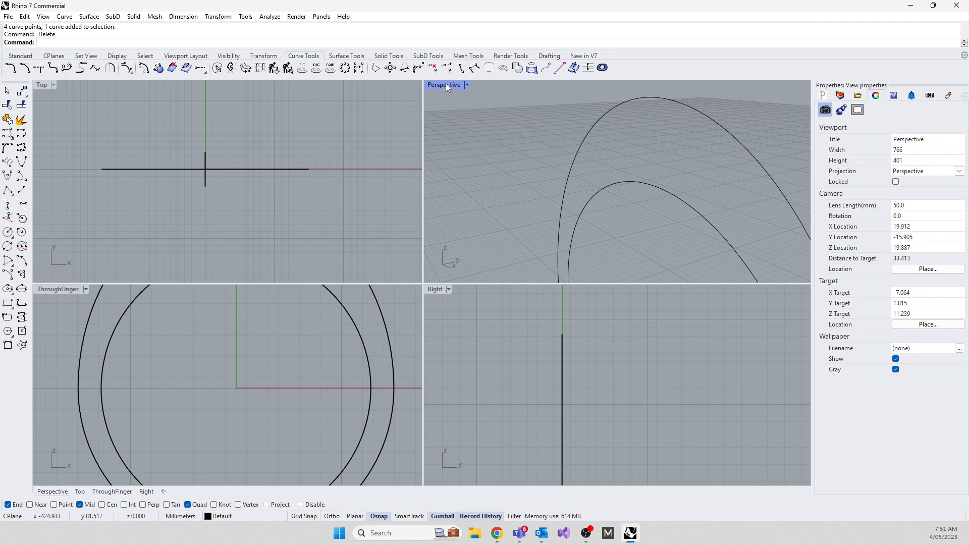
pyautogui.scroll(-6, 477, 403)
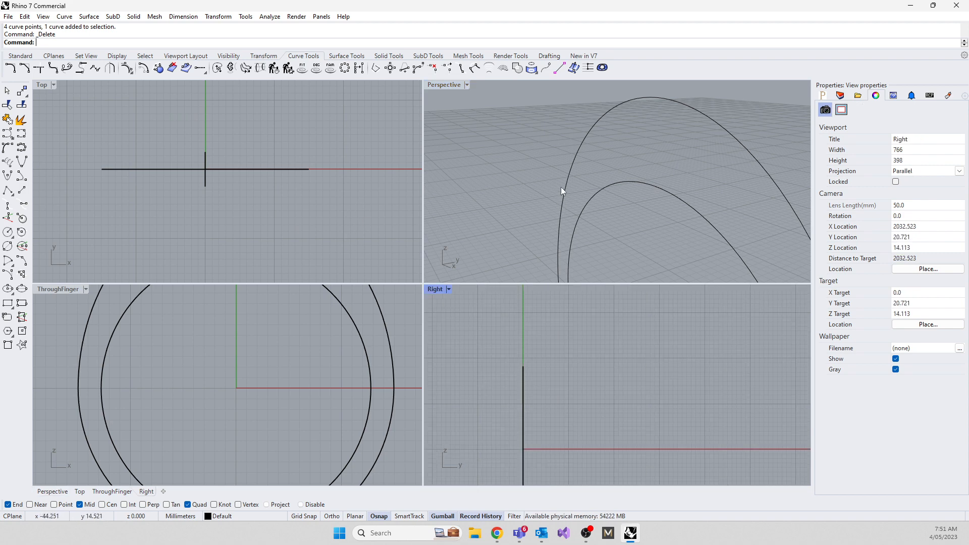
pyautogui.scroll(-8, 548, 198)
pyautogui.moveTo(546, 200); pyautogui.dragTo(545, 184, button='right')
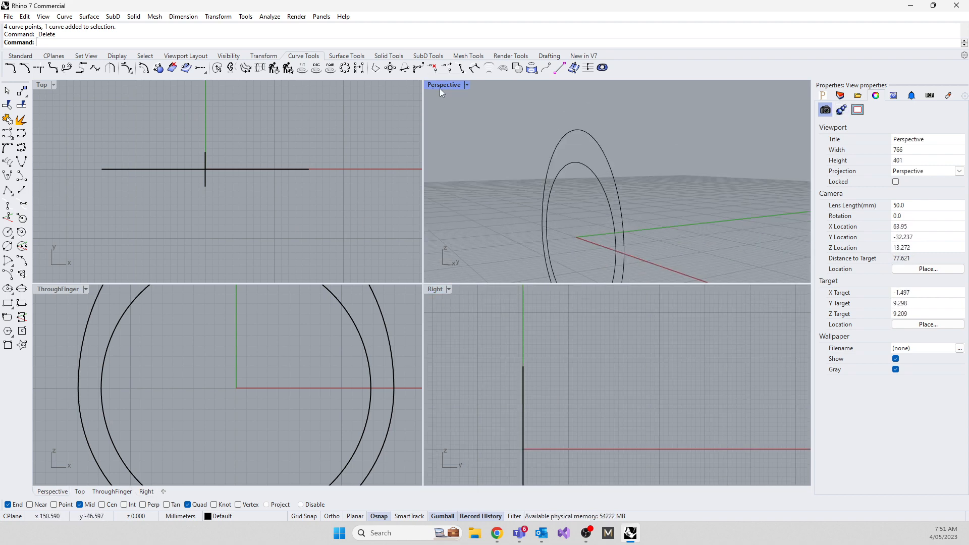
pyautogui.moveTo(521, 465); pyautogui.dragTo(558, 465, button='right')
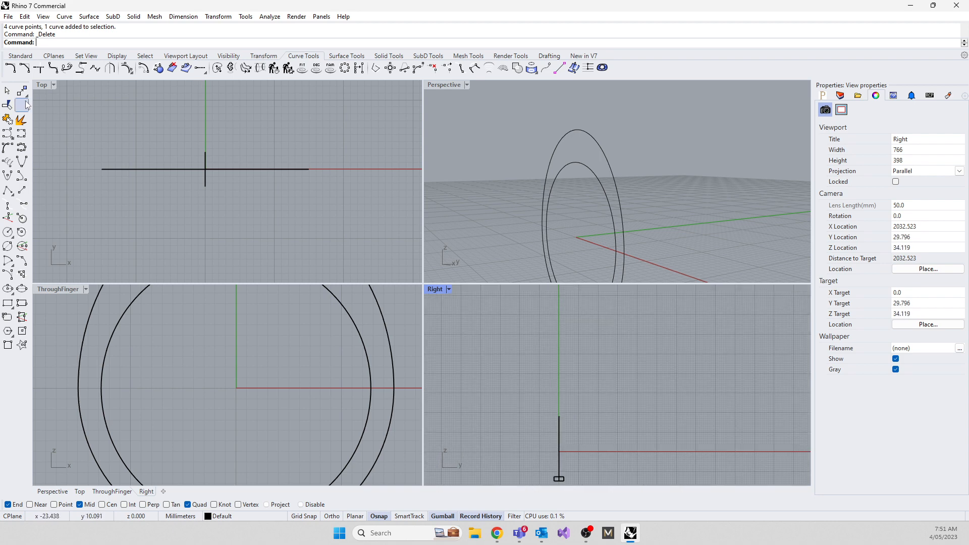
# Step: Draw a rectangle in the Right view, with its first corner at the outer circle's top quadrant
pyautogui.click(8, 303)
pyautogui.click(580, 138)
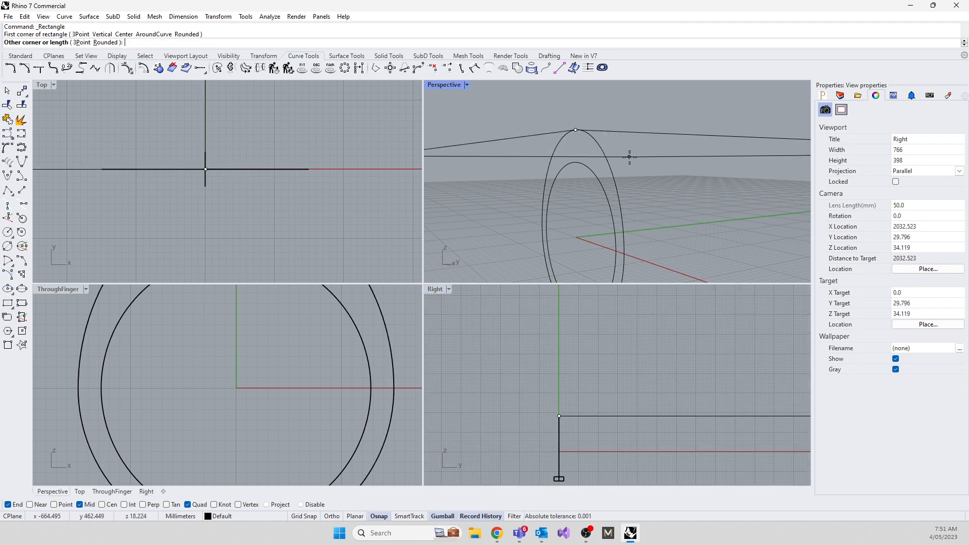
pyautogui.click(618, 438)
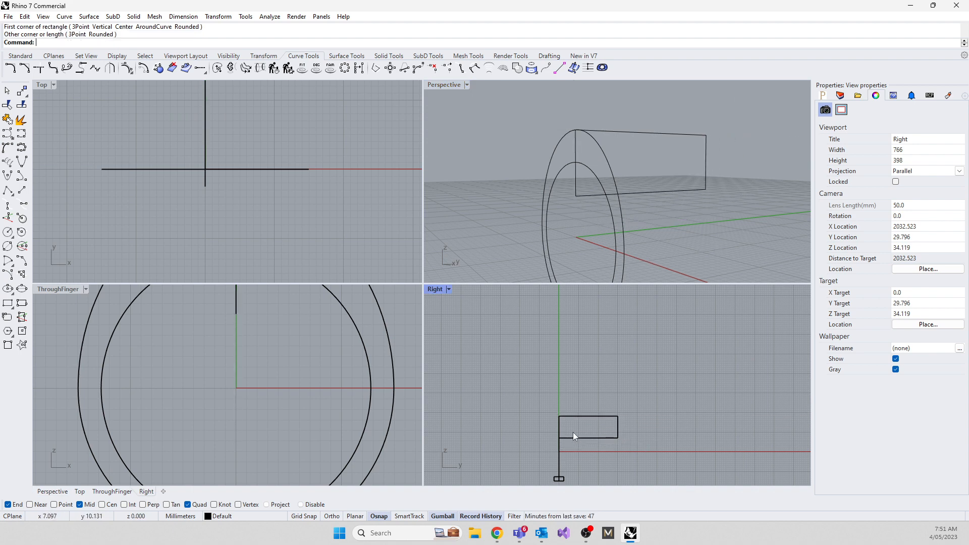
# Step: Turn on the new rectangle's control points and move its two lower points up to the inner circle's top quadrant
pyautogui.scroll(3, 573, 432)
pyautogui.click(638, 192)
pyautogui.press('F10')
pyautogui.moveTo(517, 183); pyautogui.dragTo(728, 211)
pyautogui.write('m')
pyautogui.press('Return')
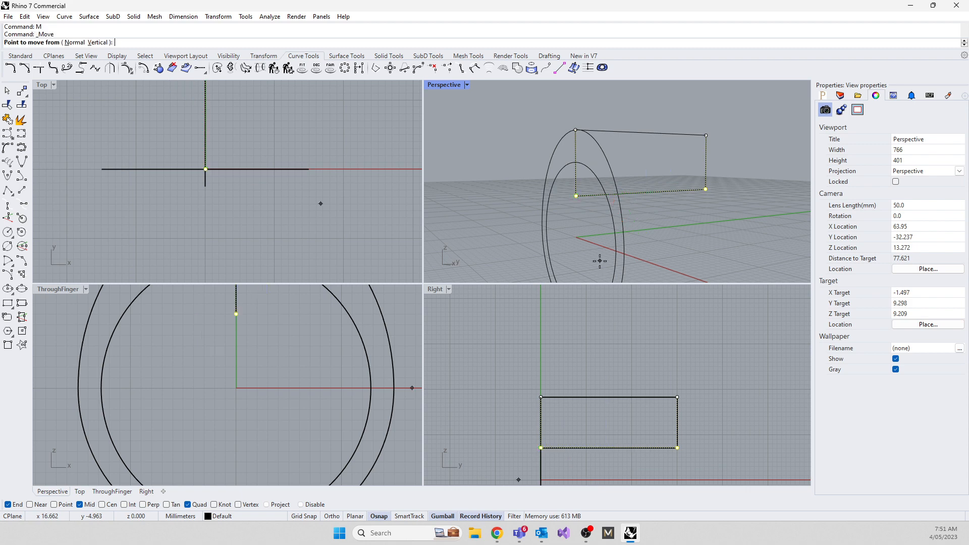
pyautogui.click(541, 448)
pyautogui.click(546, 418)
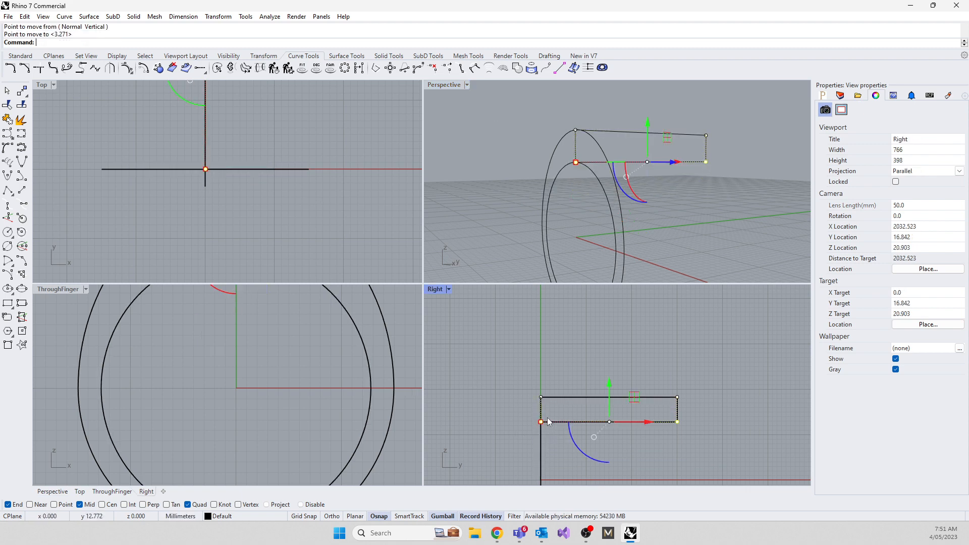
# Step: Move the rectangle's two outer end points toward the ring to shorten it to about 14 mm wide
pyautogui.moveTo(657, 354); pyautogui.dragTo(715, 489)
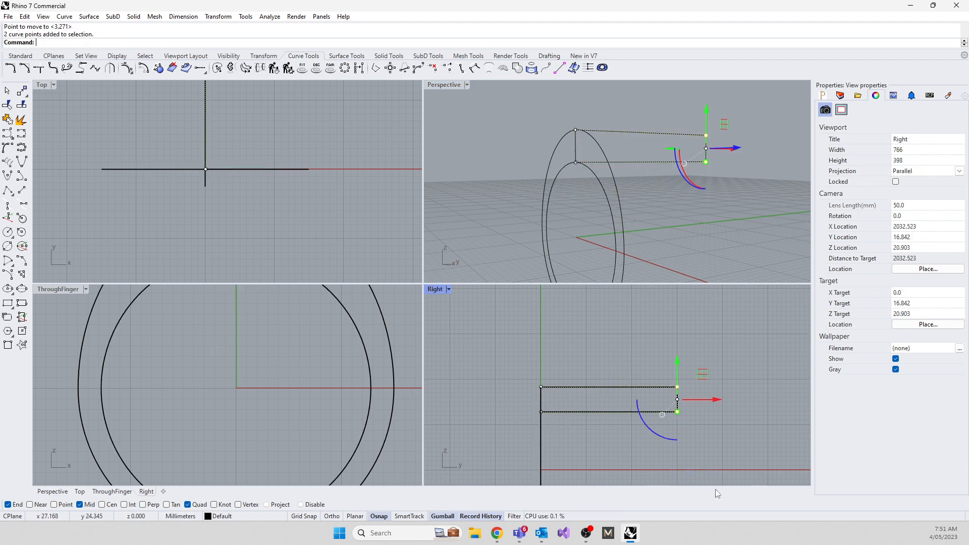
pyautogui.moveTo(716, 400); pyautogui.dragTo(644, 403)
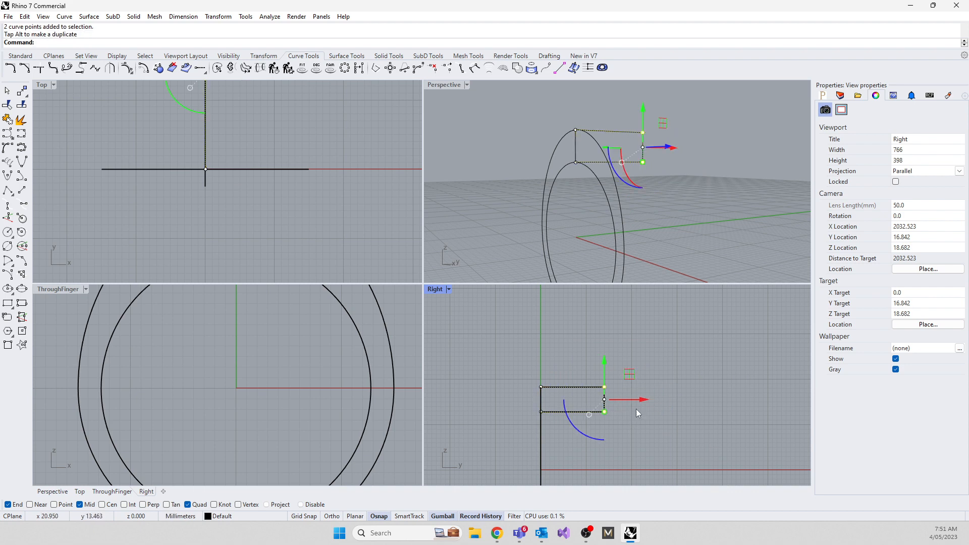
pyautogui.scroll(-3, 636, 409)
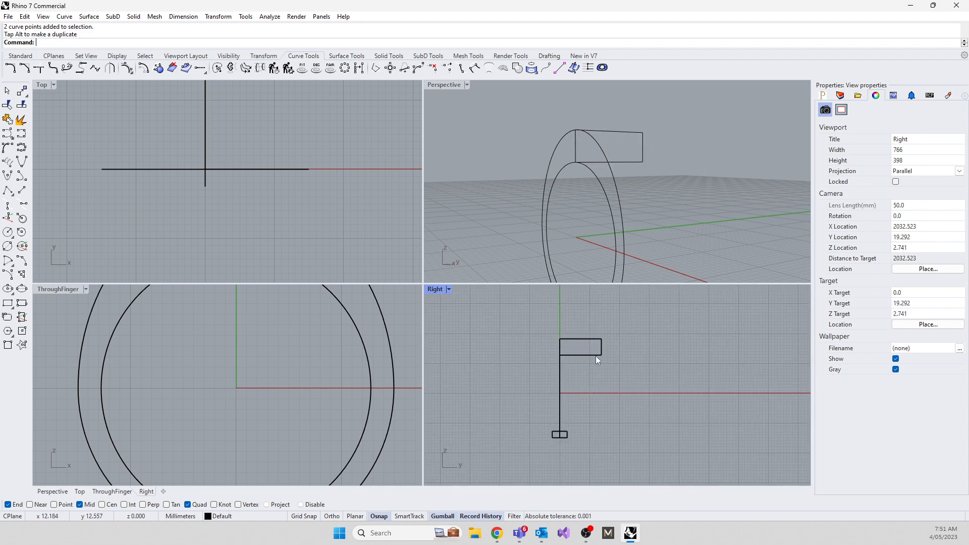
# Step: Move the rectangle by its lower-edge midpoint onto the inner circle's top quadrant to centre it on the ring
pyautogui.click(595, 355)
pyautogui.write('m')
pyautogui.press('Return')
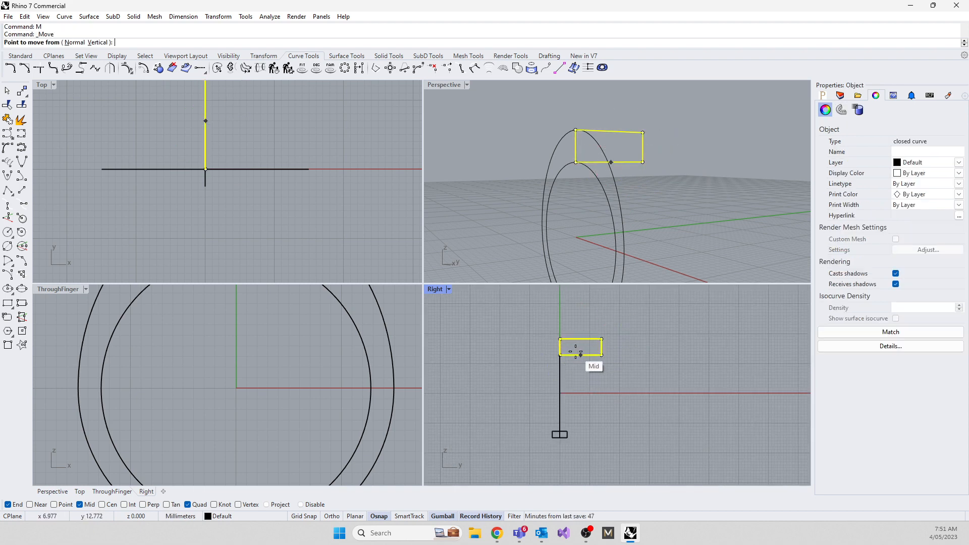
pyautogui.click(580, 356)
pyautogui.click(577, 164)
pyautogui.press('Escape')
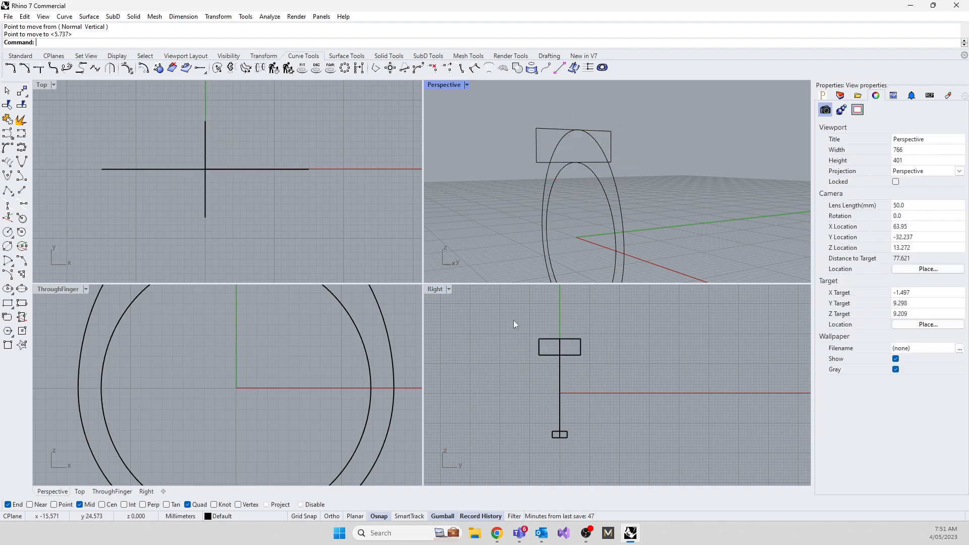
# Step: Draw a horizontal guide line about 20 mm long across the upper rectangle in the Right view, extending past both its sides
pyautogui.moveTo(577, 235); pyautogui.dragTo(596, 272, button='right')
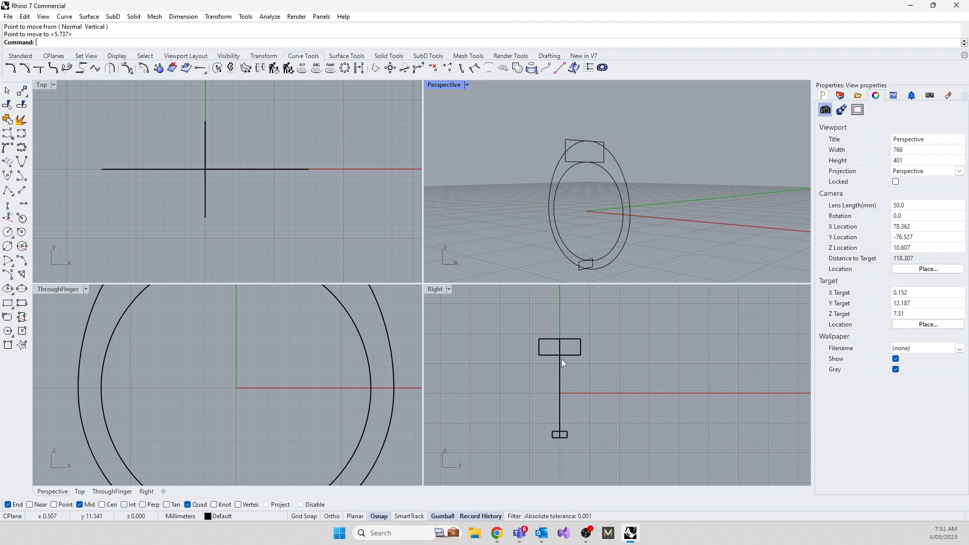
pyautogui.scroll(5, 562, 362)
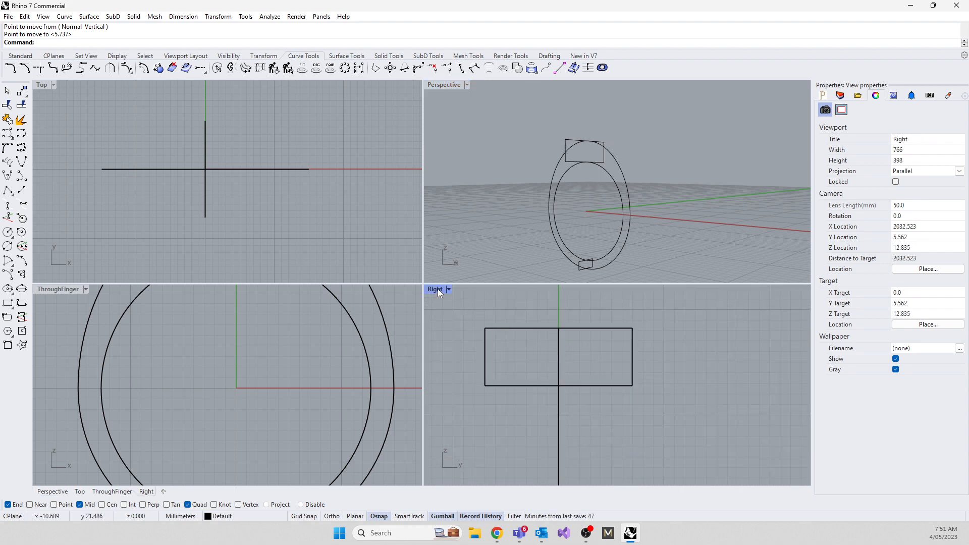
pyautogui.moveTo(515, 343); pyautogui.dragTo(528, 364, button='right')
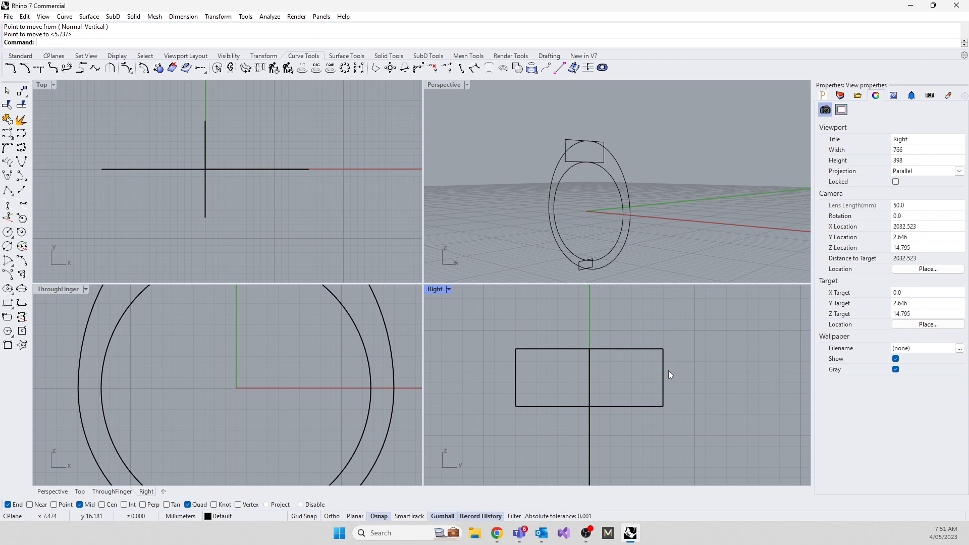
pyautogui.click(21, 191)
pyautogui.click(486, 371)
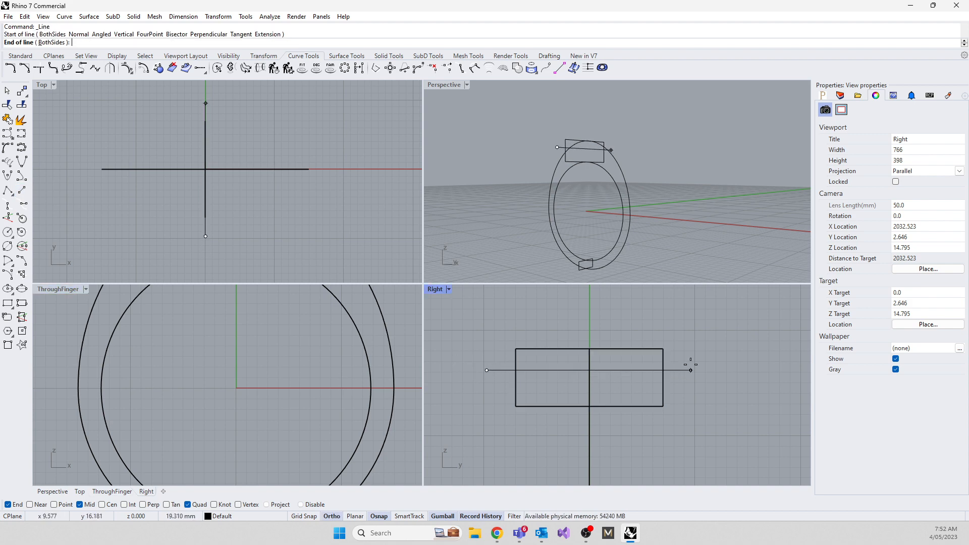
pyautogui.click(702, 370)
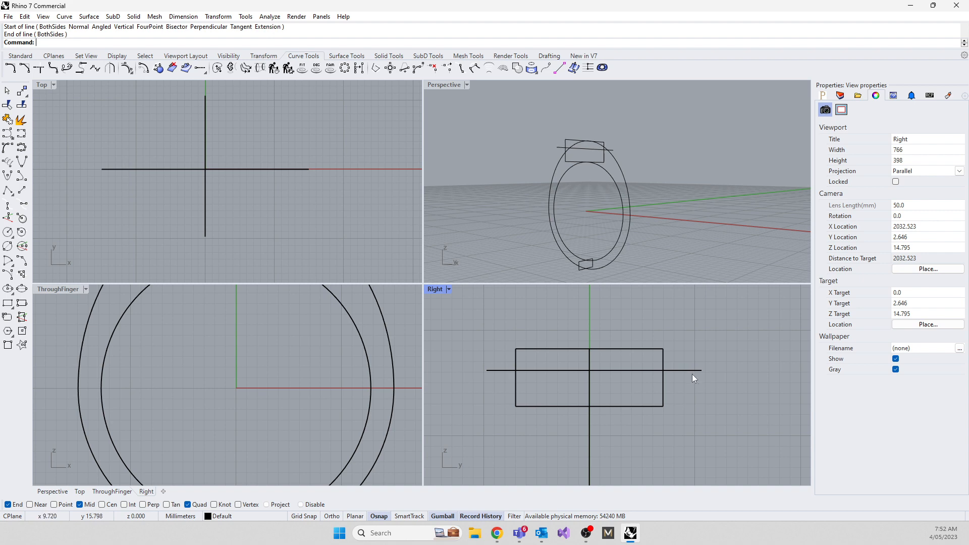
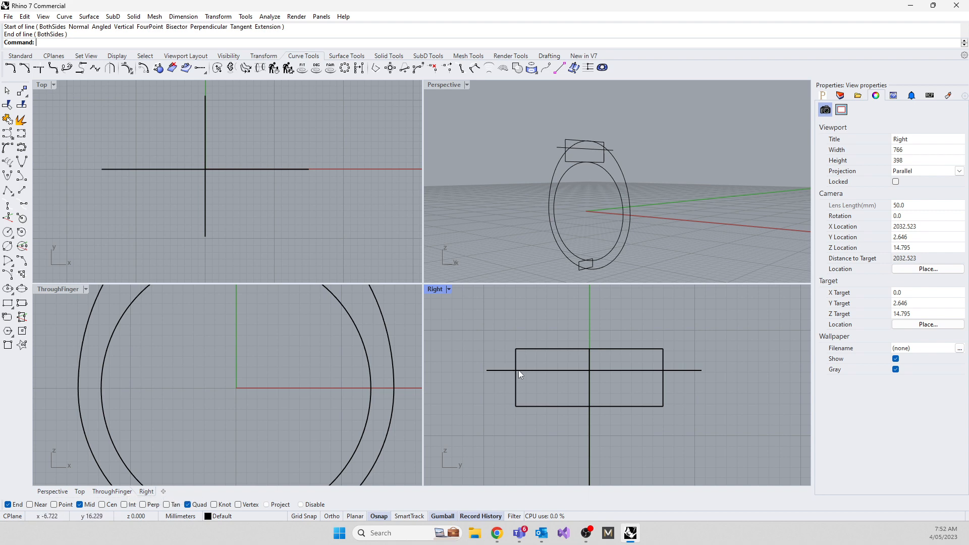
# Step: Draw a start-end-point arc between the guide line's intersections with the rectangle's sides, passing through the upper edge's midpoint
pyautogui.scroll(10, 516, 371)
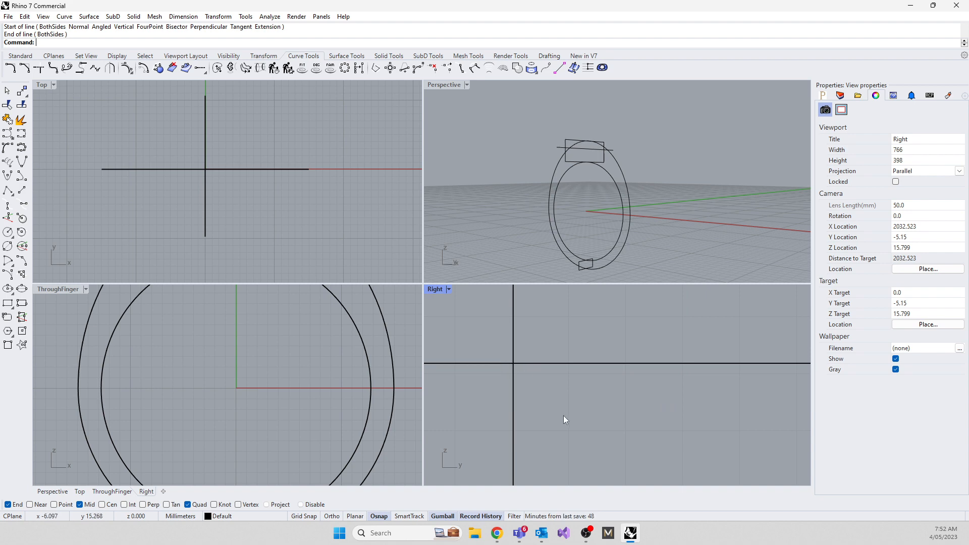
pyautogui.scroll(-5, 568, 384)
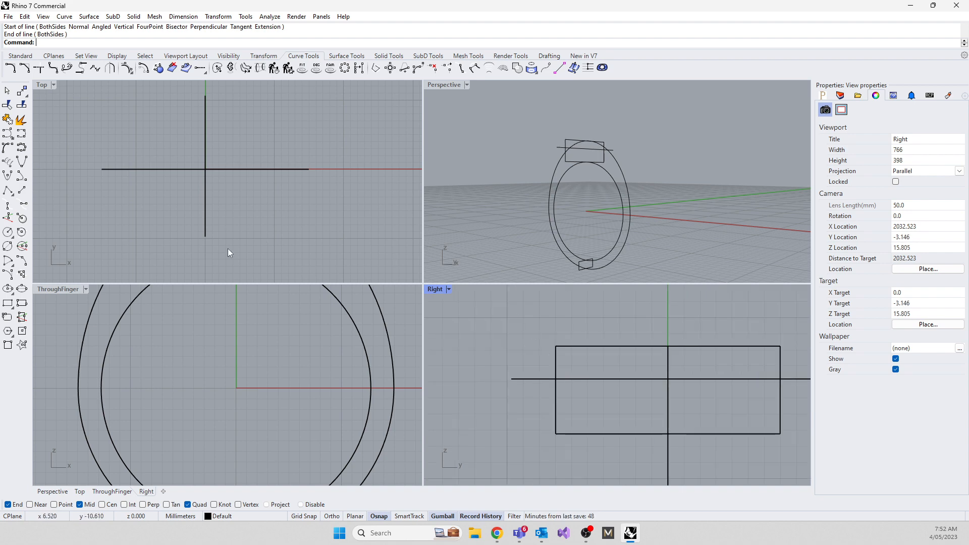
pyautogui.click(12, 267)
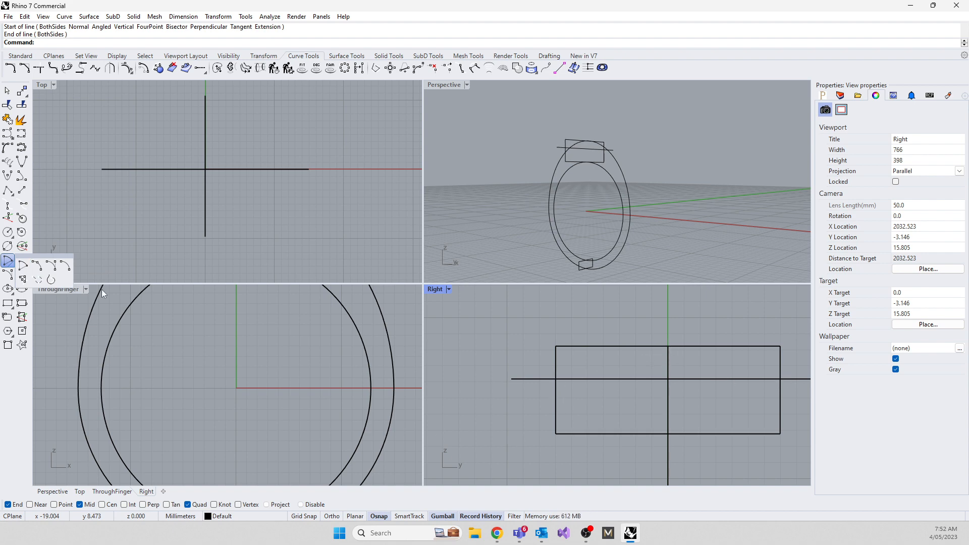
pyautogui.click(40, 268)
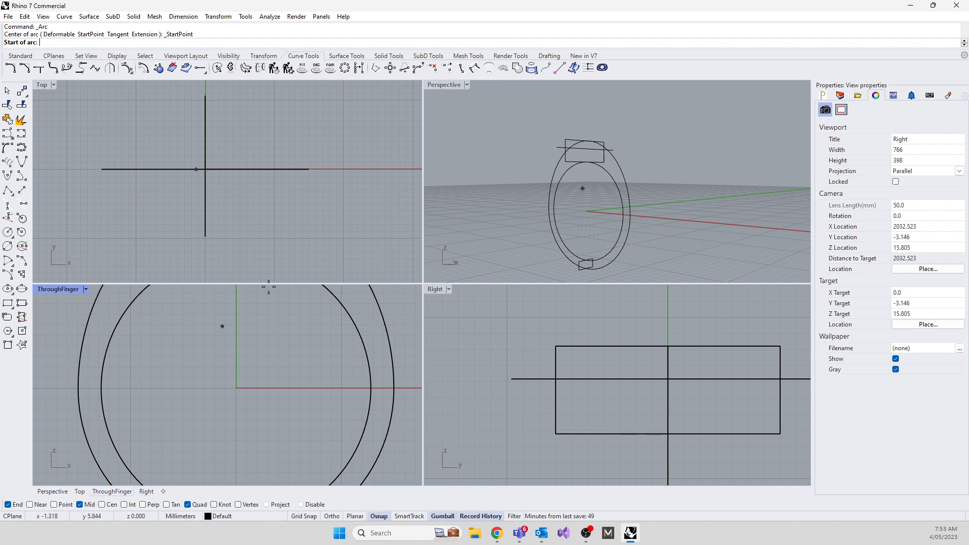
pyautogui.moveTo(565, 187); pyautogui.dragTo(470, 223, button='right')
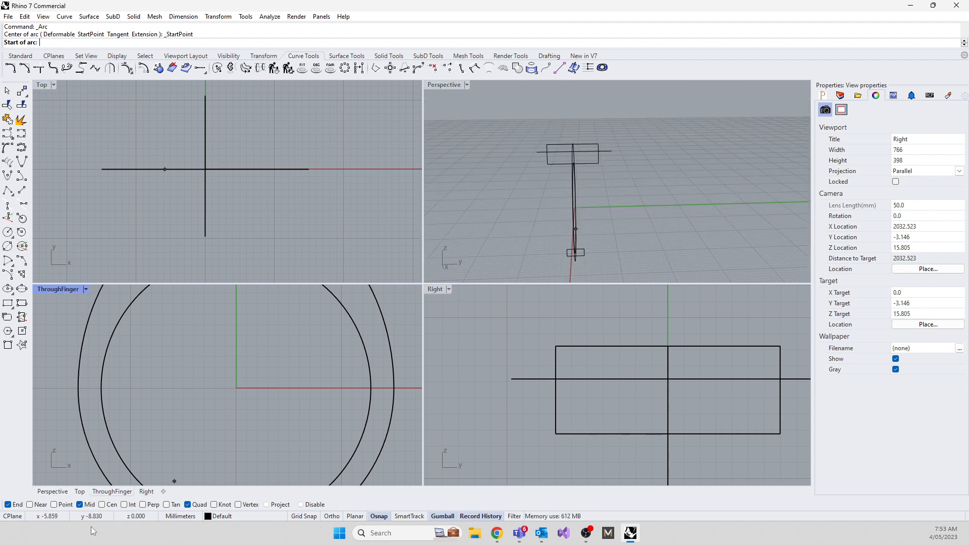
pyautogui.click(124, 505)
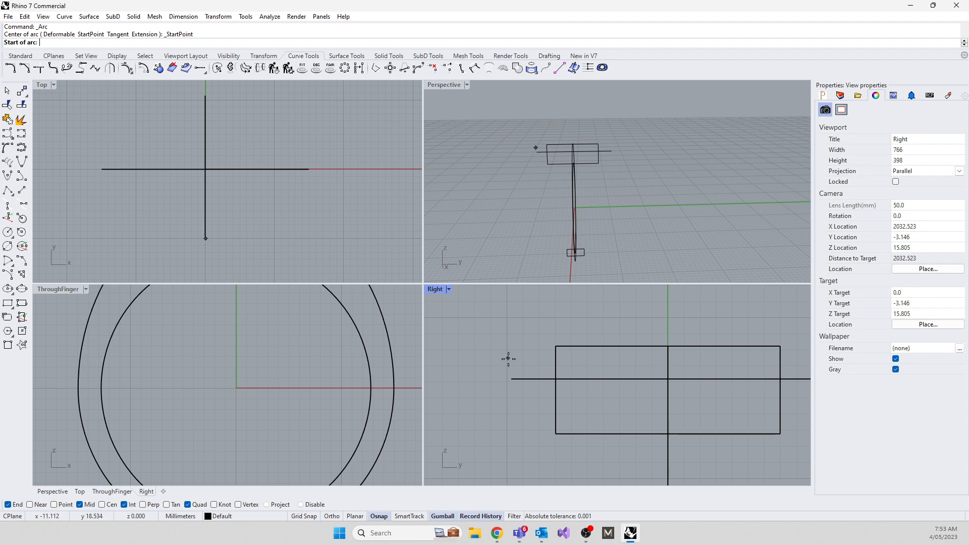
pyautogui.click(550, 378)
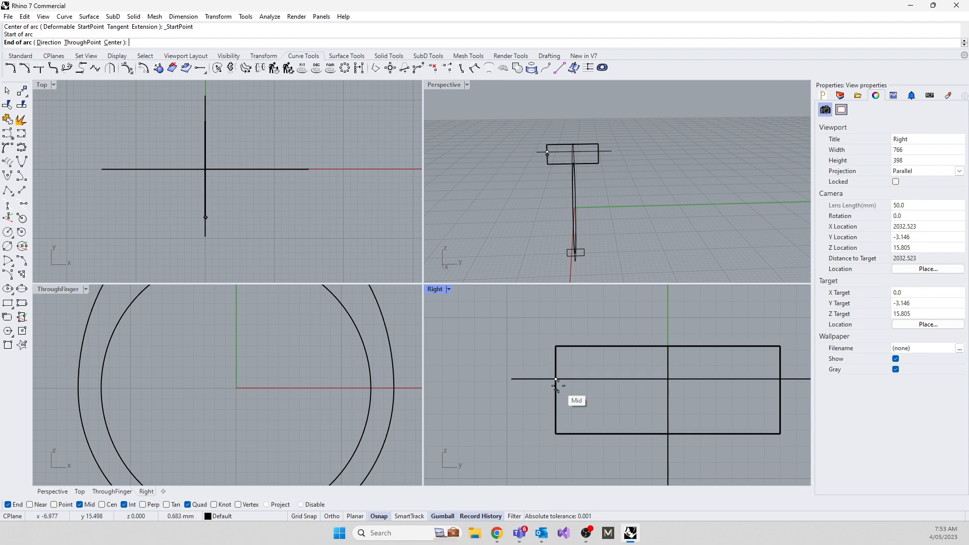
pyautogui.click(780, 379)
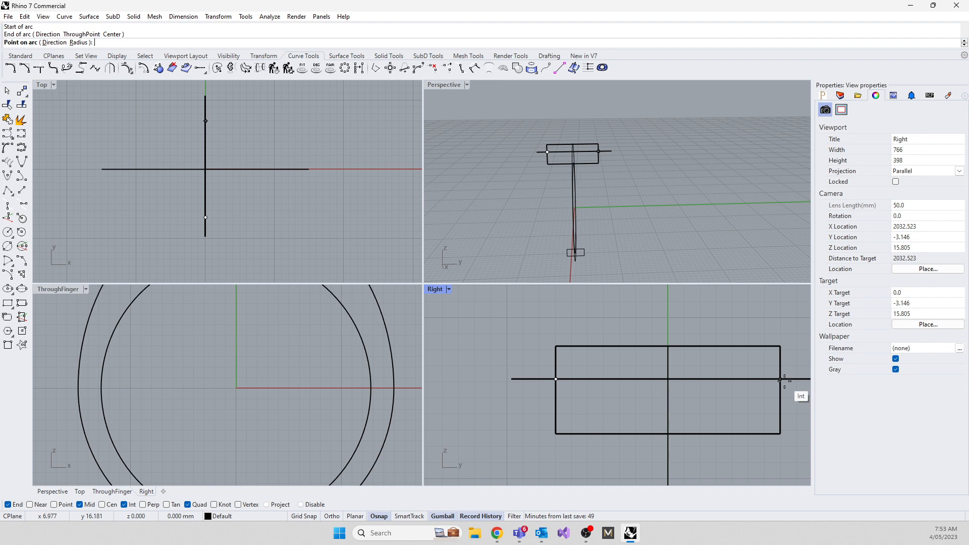
pyautogui.click(669, 349)
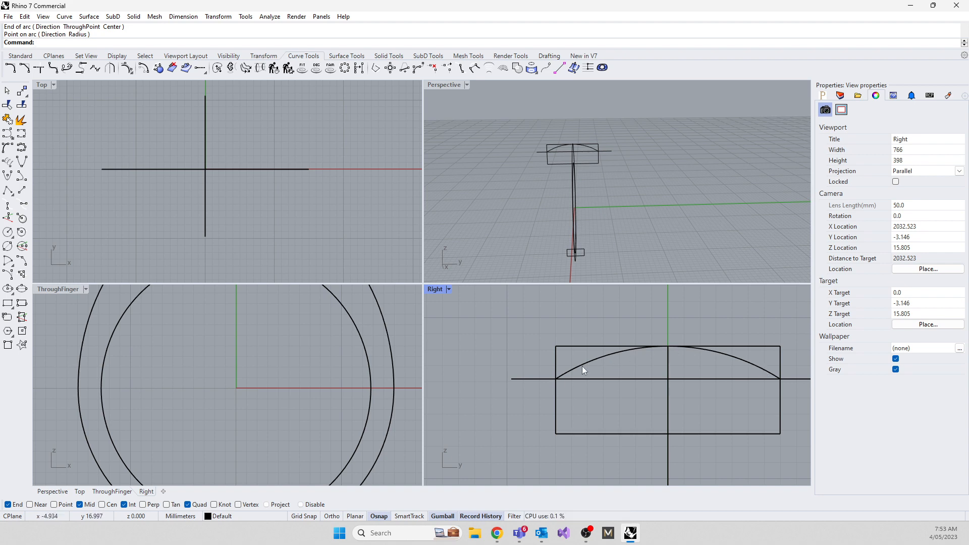
# Step: Delete the horizontal guide line crossing the rectangle
pyautogui.click(124, 505)
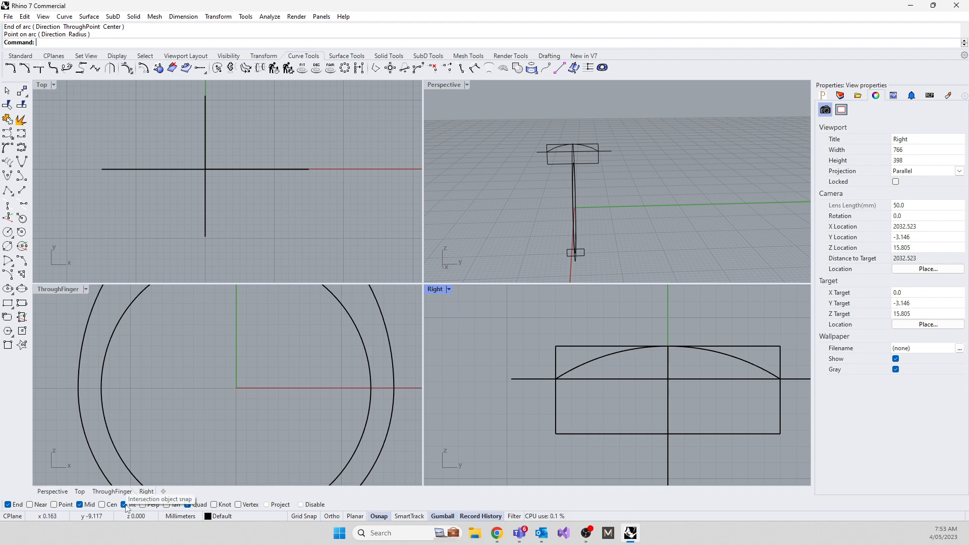
pyautogui.click(535, 379)
pyautogui.press('Delete')
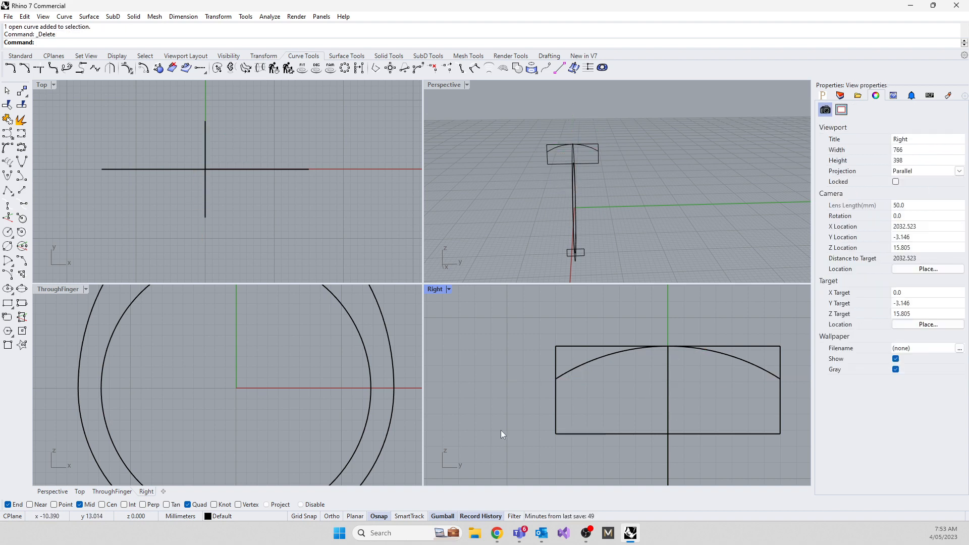
# Step: Select the rectangle and arc, and trim away the rectangle's two upper corners outside the arc
pyautogui.moveTo(523, 410); pyautogui.dragTo(466, 397, button='right')
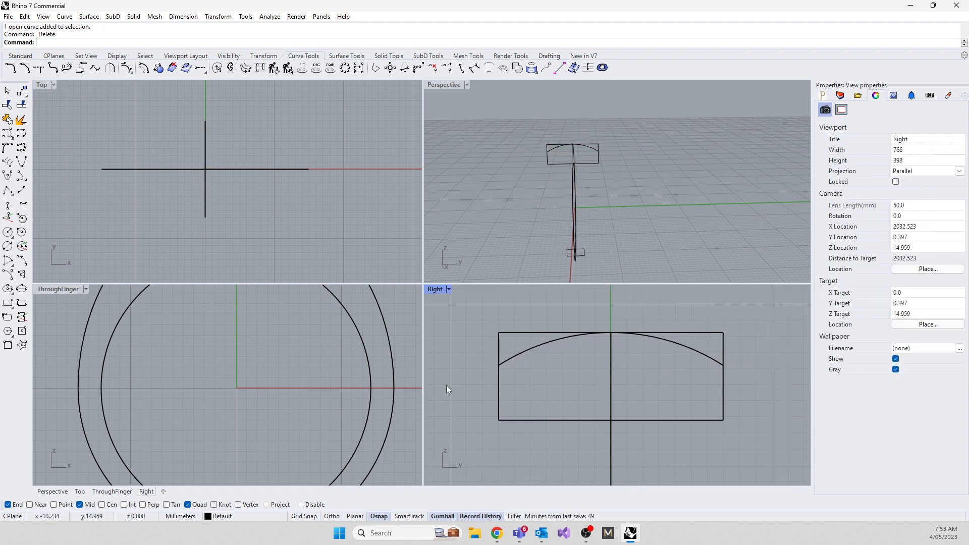
pyautogui.click(519, 334)
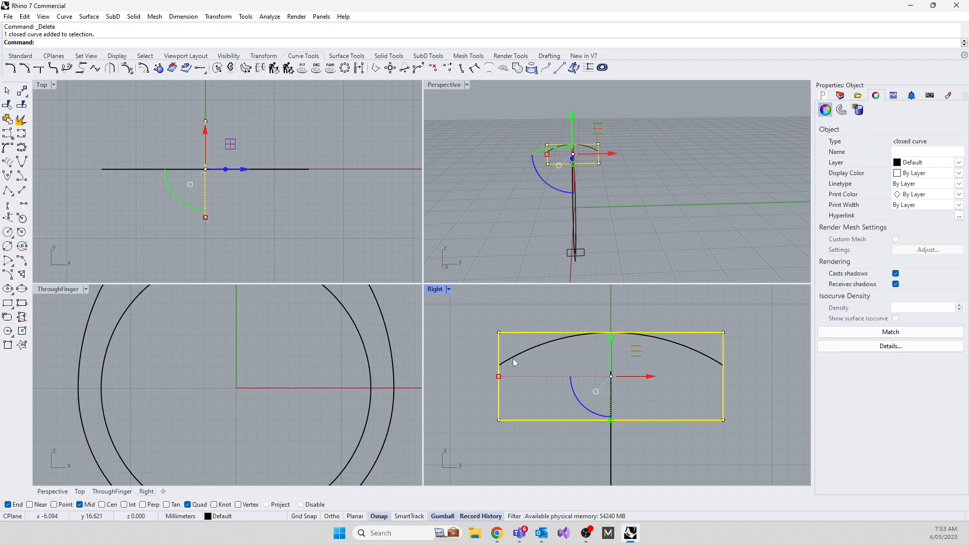
pyautogui.click(548, 365)
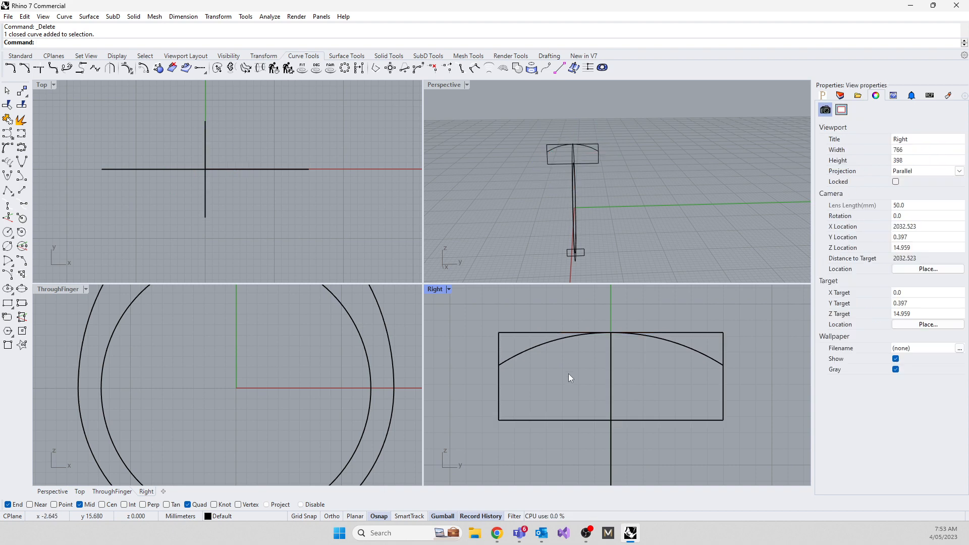
pyautogui.moveTo(461, 314); pyautogui.dragTo(742, 440)
pyautogui.click(534, 356)
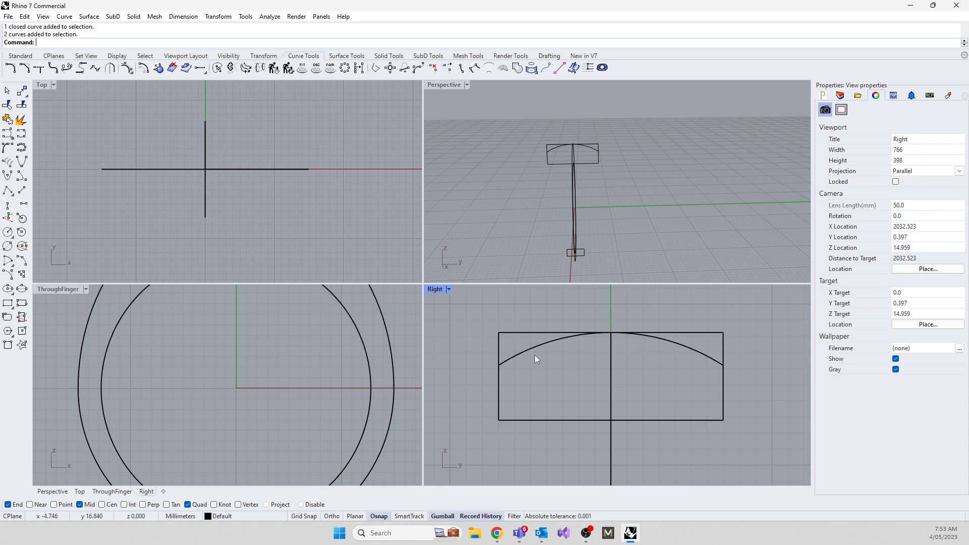
pyautogui.click(588, 337)
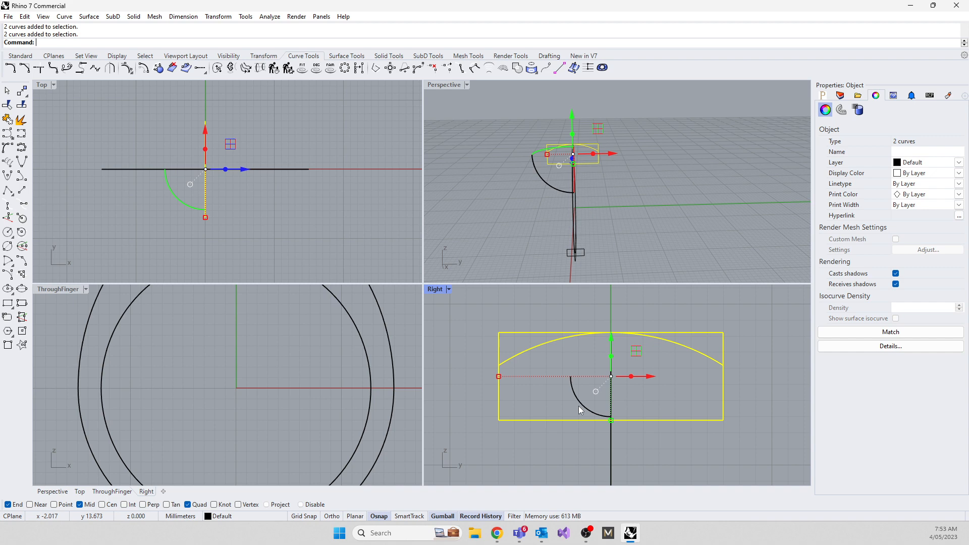
pyautogui.write('Trim')
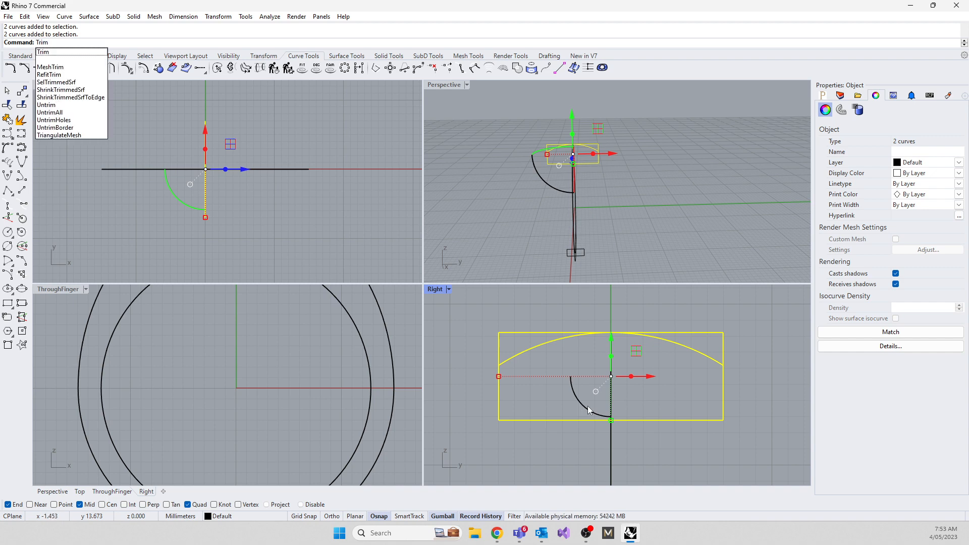
pyautogui.press('Return')
pyautogui.click(500, 345)
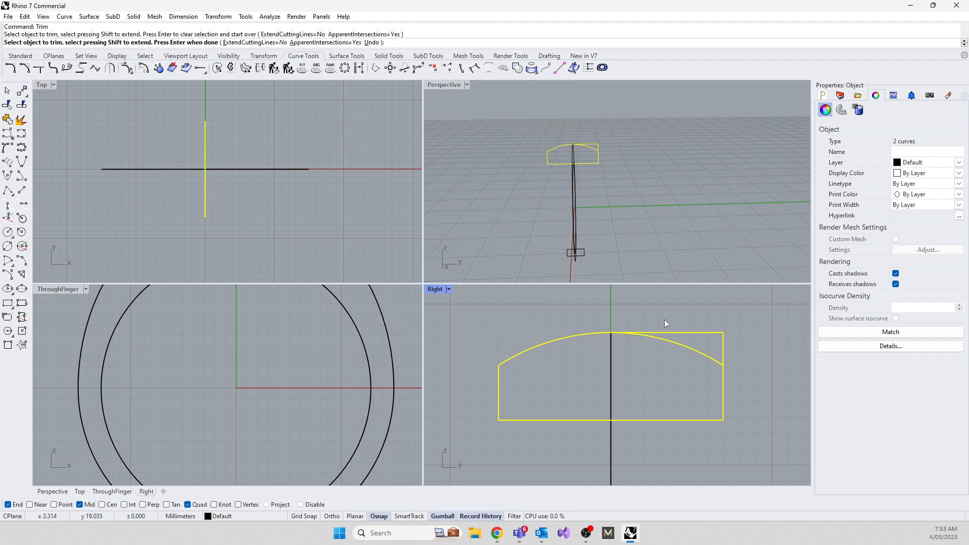
pyautogui.click(679, 333)
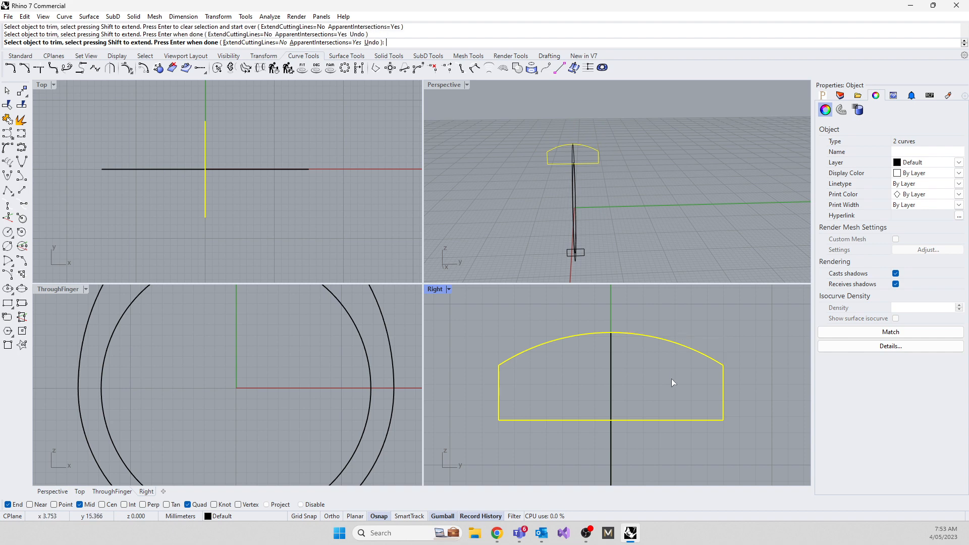
pyautogui.press('Return')
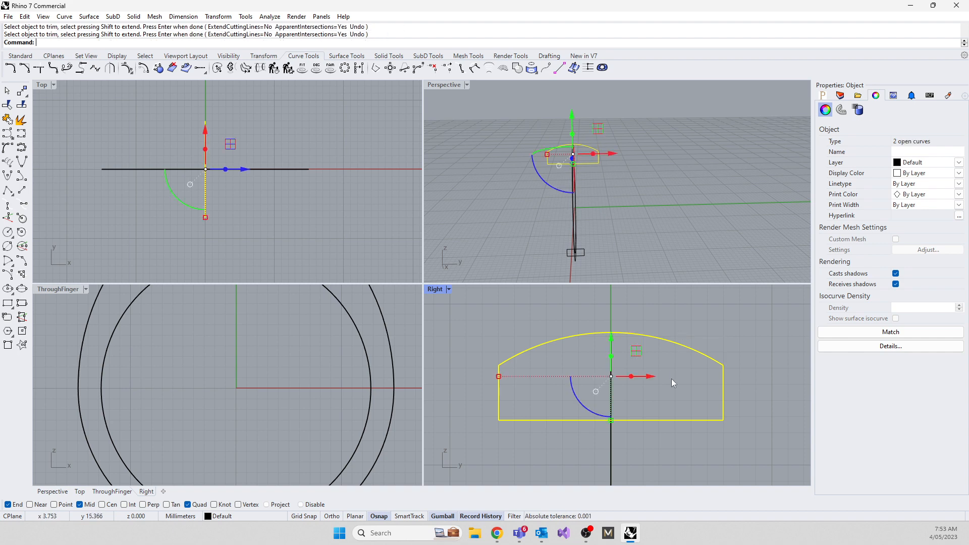
# Step: Join the arc and the trimmed rectangle into one closed profile curve
pyautogui.write('join')
pyautogui.press('Return')
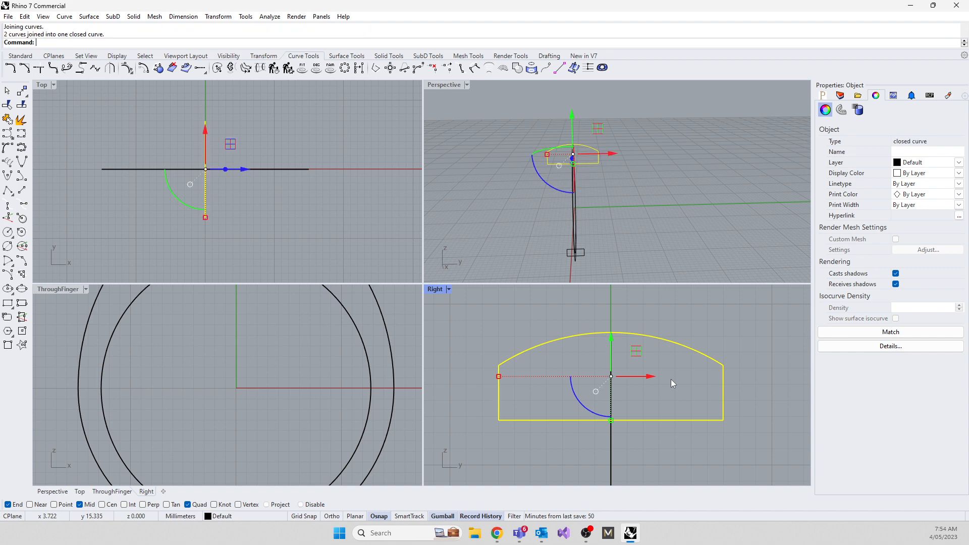
pyautogui.click(539, 200)
pyautogui.moveTo(507, 181); pyautogui.dragTo(559, 178, button='right')
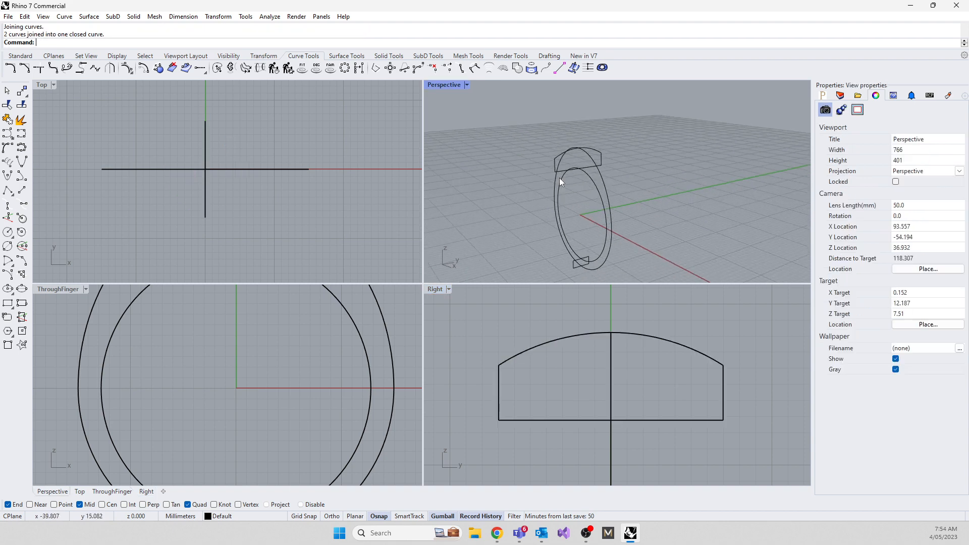
pyautogui.click(559, 178)
pyautogui.click(560, 262)
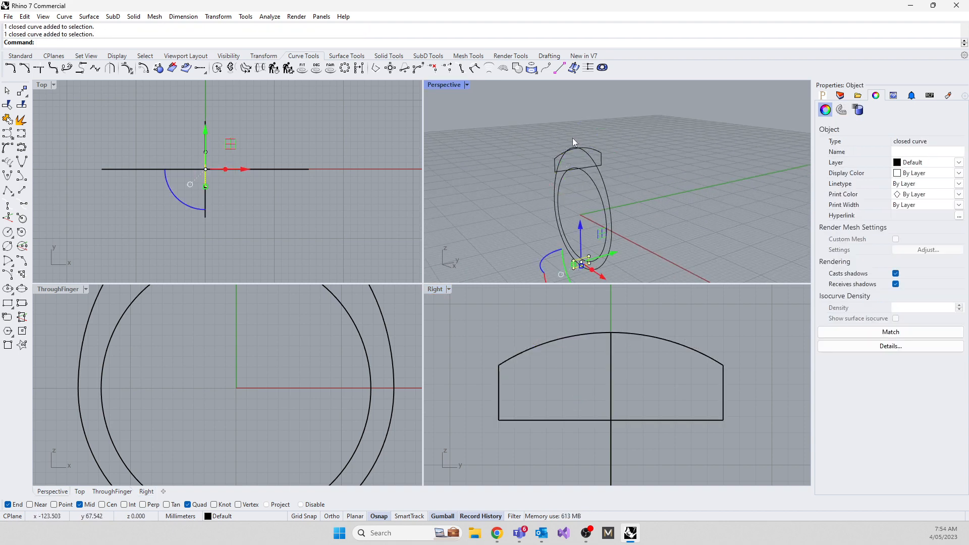
pyautogui.click(537, 211)
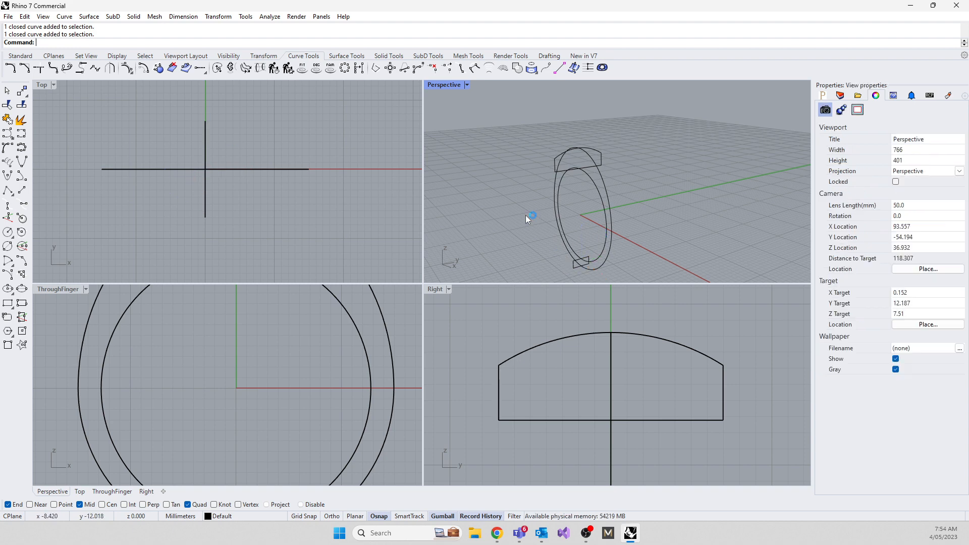
pyautogui.moveTo(525, 215); pyautogui.dragTo(594, 137, button='right')
pyautogui.moveTo(619, 212); pyautogui.dragTo(618, 212)
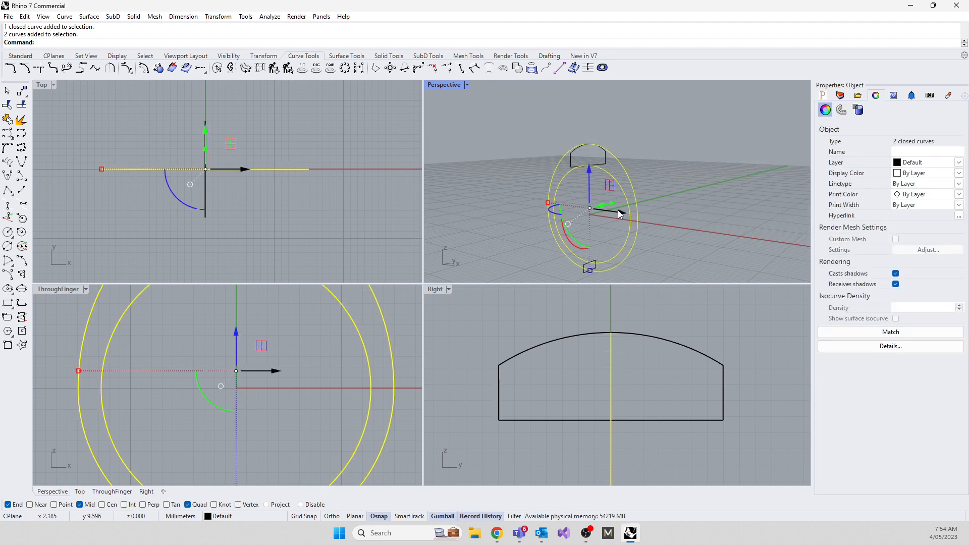
pyautogui.write('Sweep12')
pyautogui.press('Return')
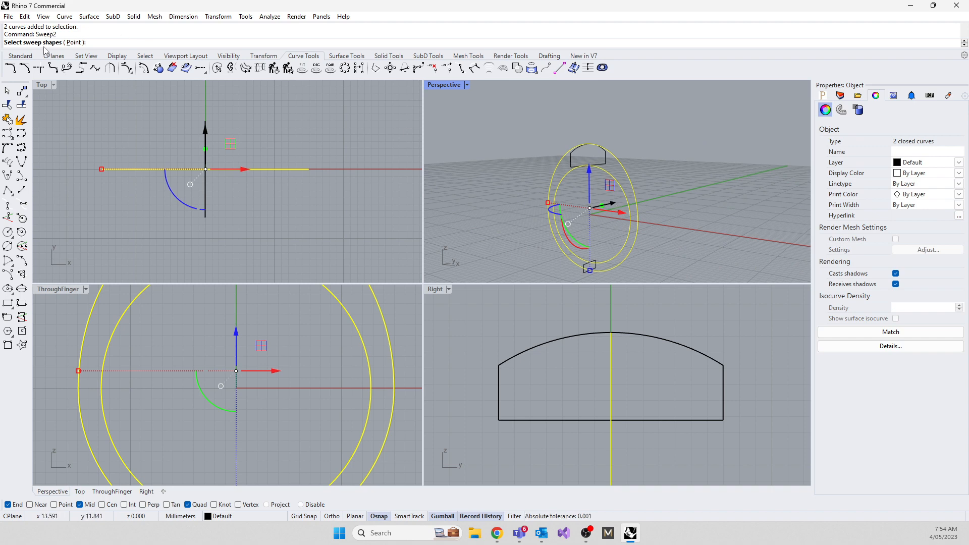
pyautogui.click(579, 271)
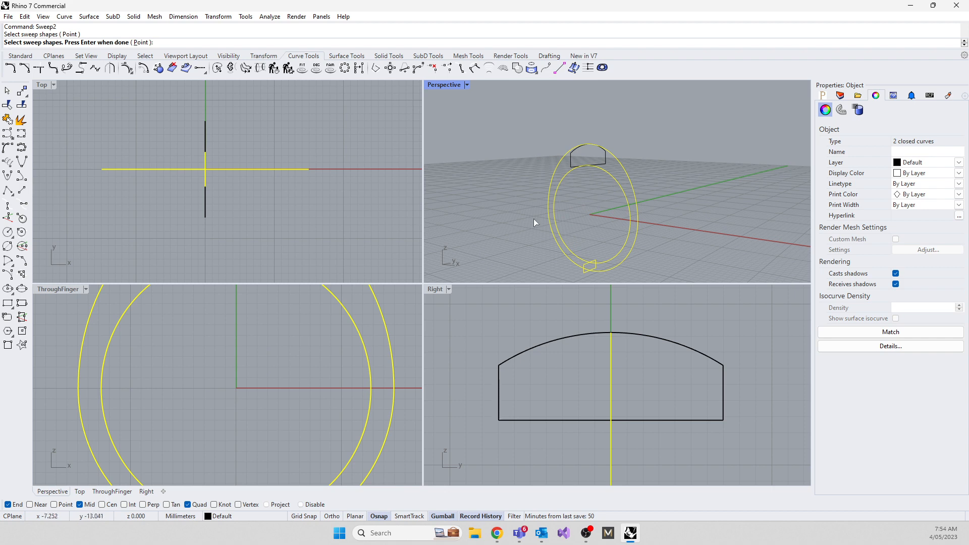
pyautogui.click(572, 169)
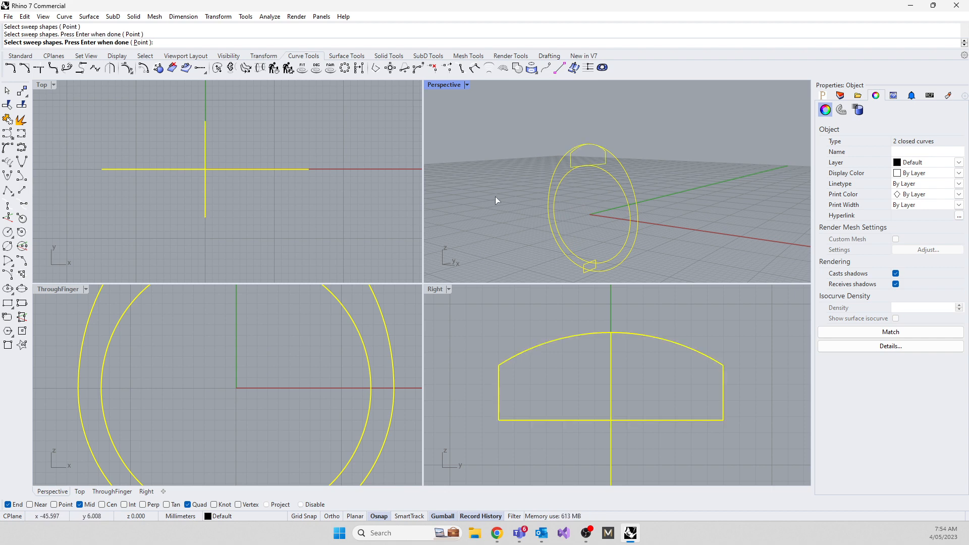
pyautogui.press('Return')
pyautogui.moveTo(530, 220); pyautogui.dragTo(502, 276, button='right')
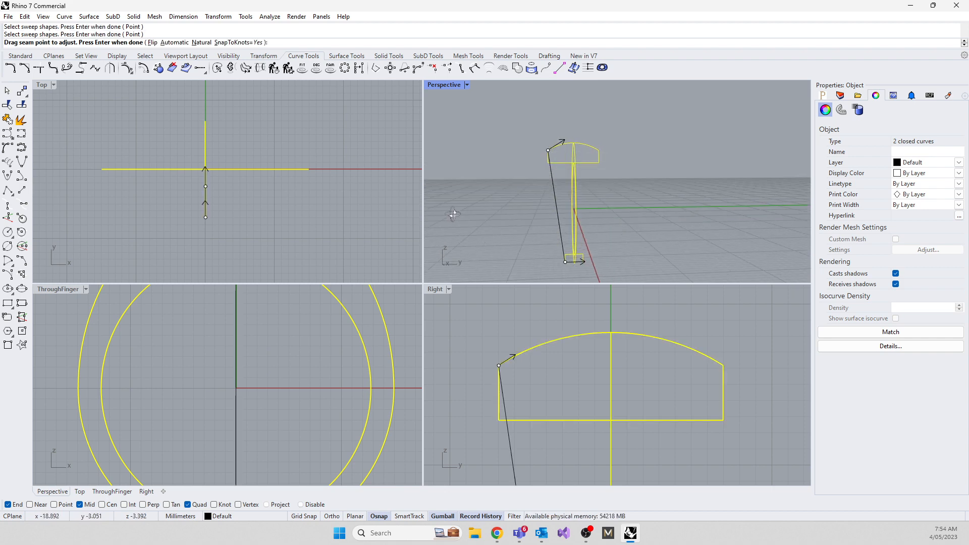
pyautogui.doubleClick(436, 290)
pyautogui.scroll(-5, 409, 264)
pyautogui.scroll(-6, 410, 264)
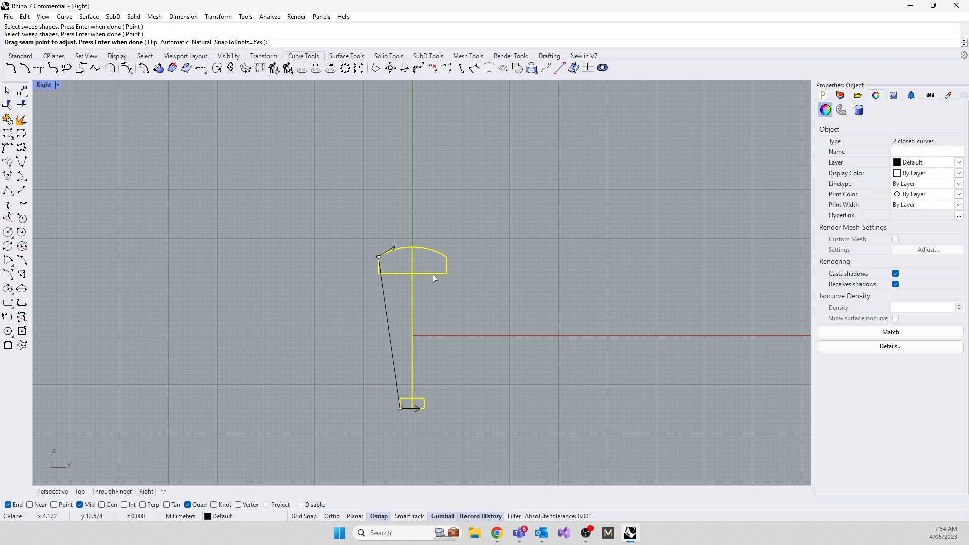
pyautogui.press('Escape')
pyautogui.press('Escape')
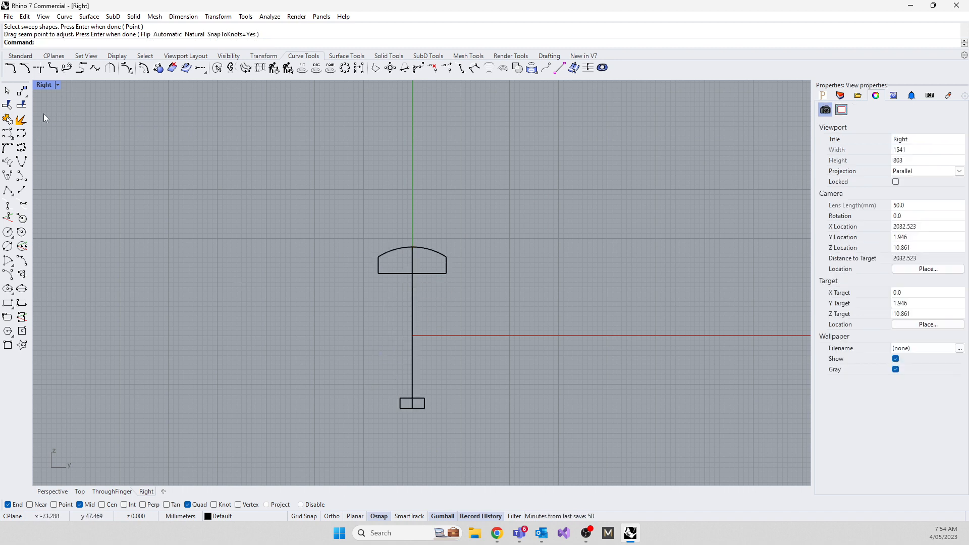
# Step: Draw a closed, roughly circular degree 3 control-point curve clockwise, beside the ring profiles in the enlarged Right view
pyautogui.click(6, 134)
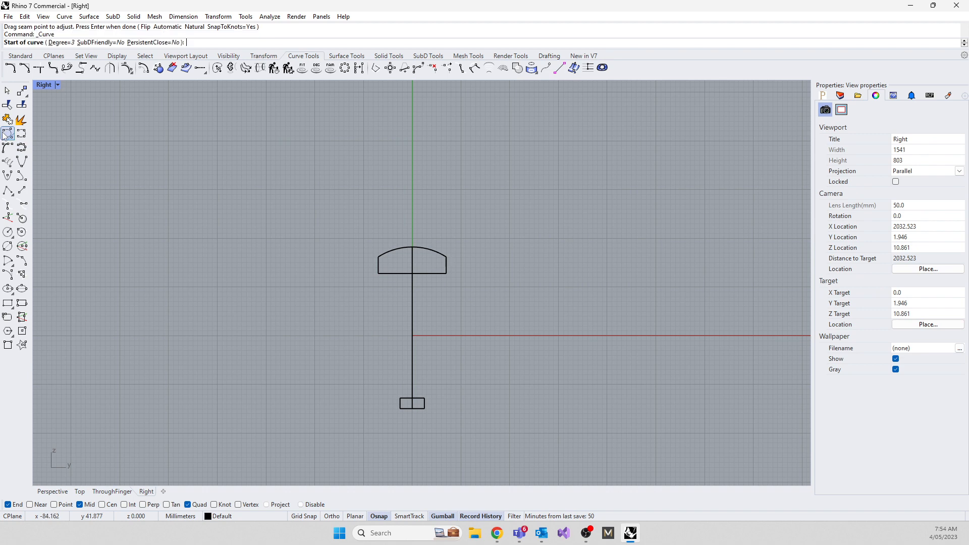
pyautogui.click(215, 222)
pyautogui.click(225, 196)
pyautogui.click(279, 182)
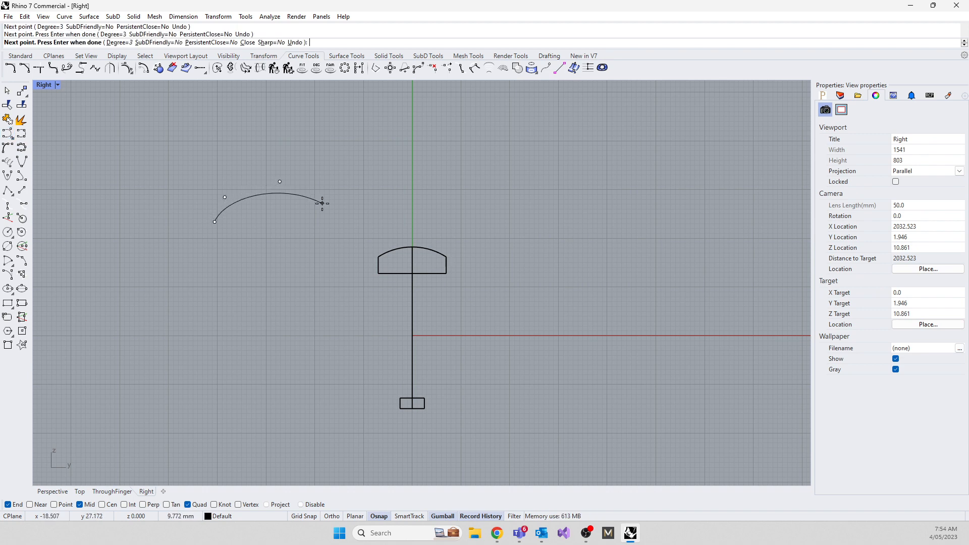
pyautogui.click(322, 203)
pyautogui.click(342, 260)
pyautogui.click(301, 309)
pyautogui.click(235, 309)
pyautogui.click(205, 254)
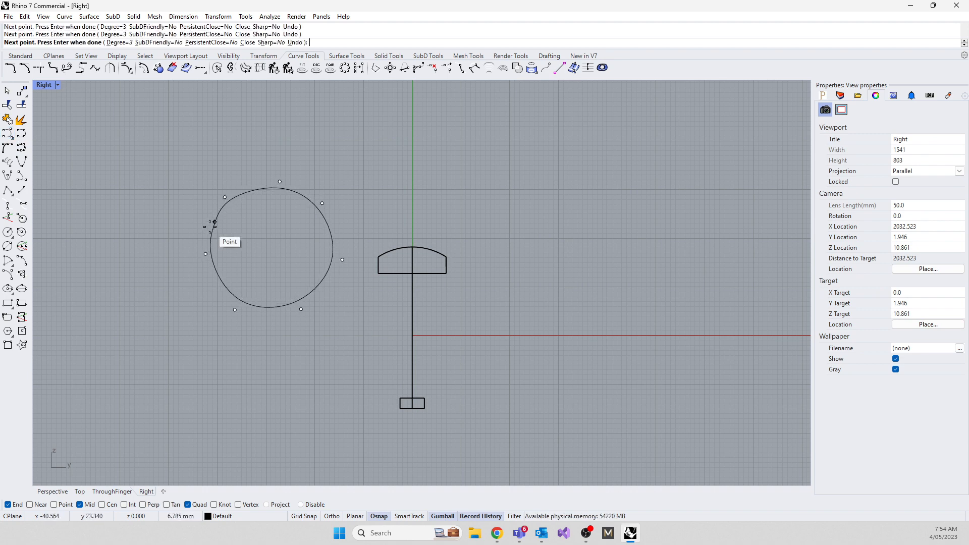
pyautogui.click(214, 222)
# Step: Draw a second, smaller closed degree 3 control-point curve counterclockwise, on the far side of the first one
pyautogui.rightClick(165, 240)
pyautogui.click(188, 247)
pyautogui.click(174, 226)
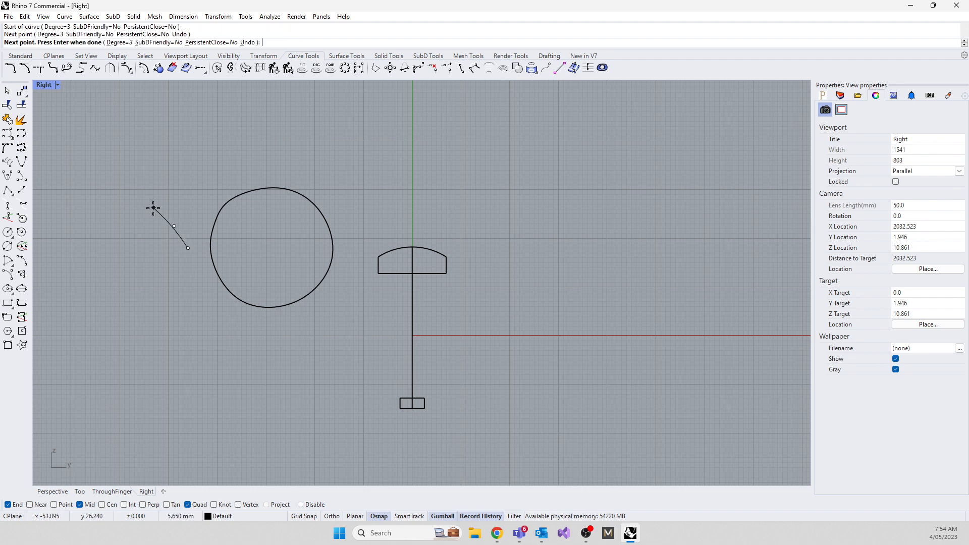
pyautogui.click(151, 207)
pyautogui.click(90, 226)
pyautogui.click(79, 276)
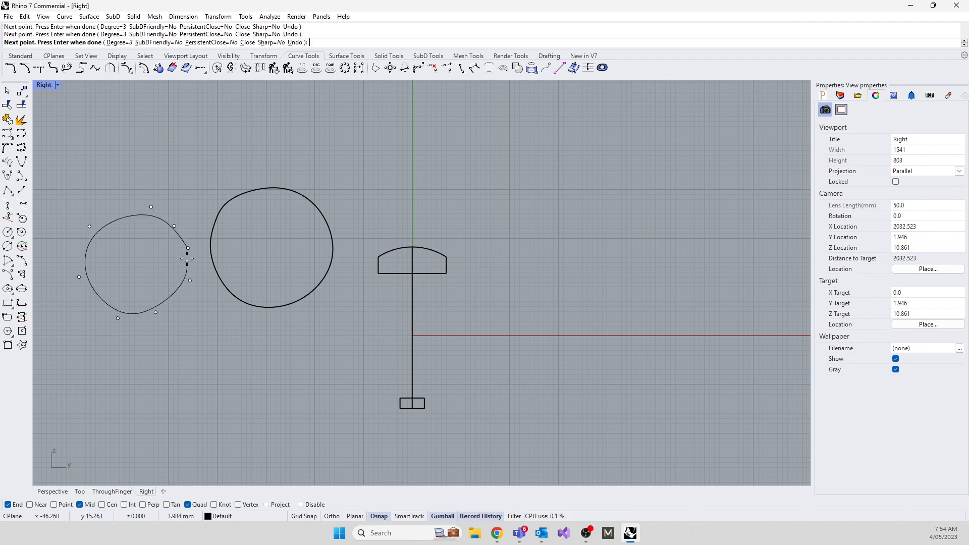
pyautogui.click(187, 251)
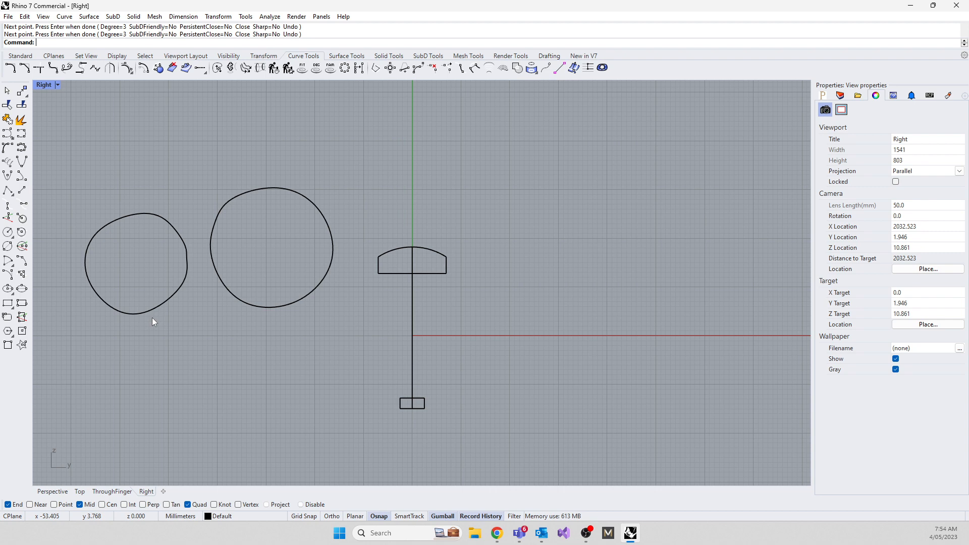
# Step: Display the curve direction of each of the two freehand closed curves with Dir, without flipping either
pyautogui.click(277, 307)
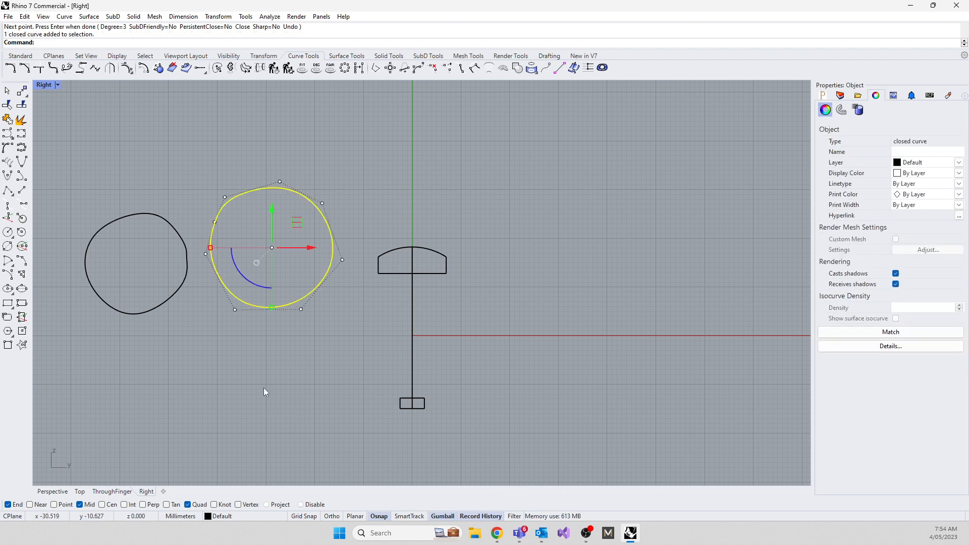
pyautogui.write('ir')
pyautogui.press('Return')
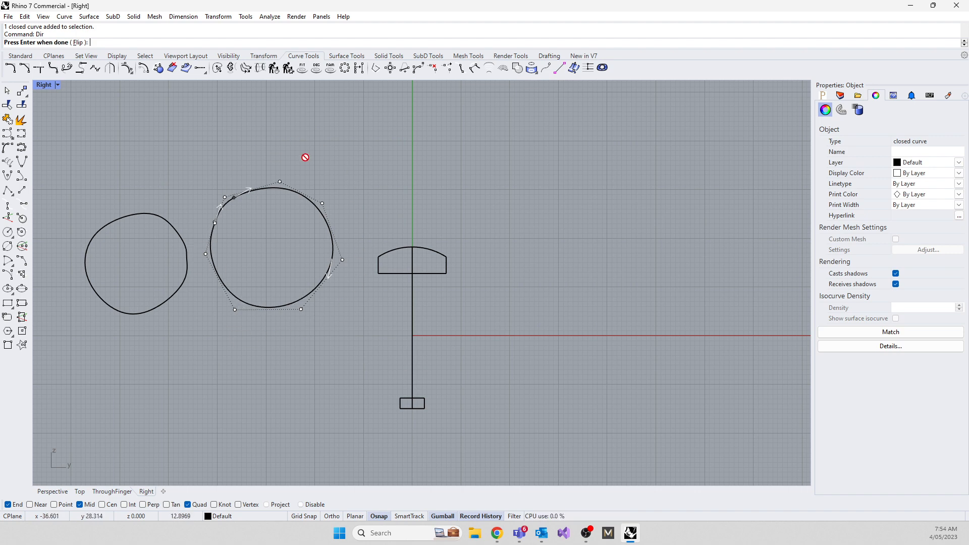
pyautogui.press('Return')
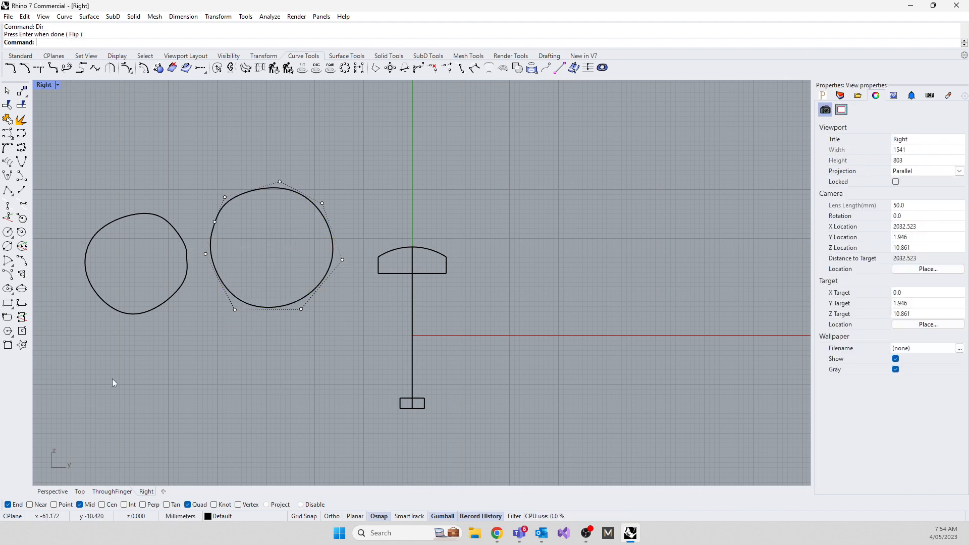
pyautogui.click(144, 310)
pyautogui.press('Return')
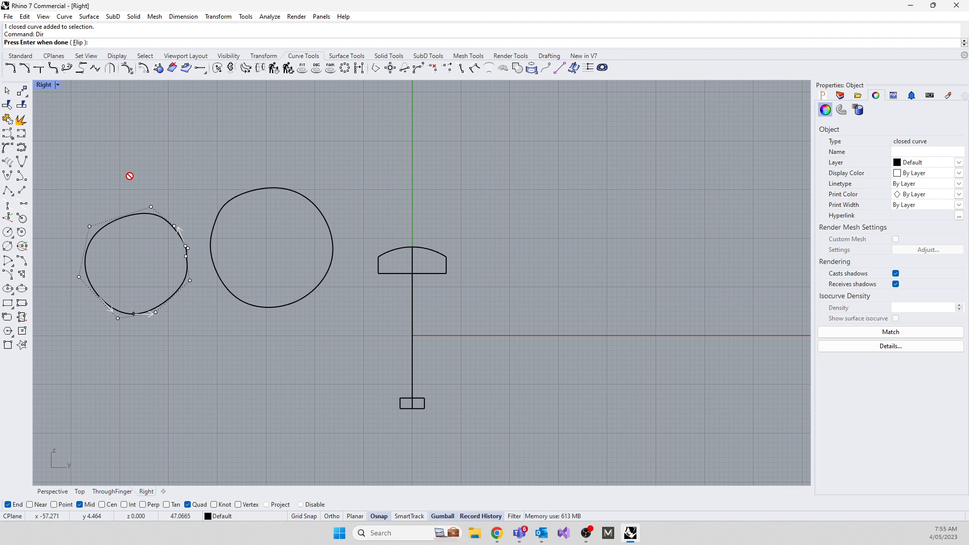
pyautogui.press('Return')
# Step: Delete both freehand closed curves
pyautogui.moveTo(297, 351); pyautogui.dragTo(168, 252)
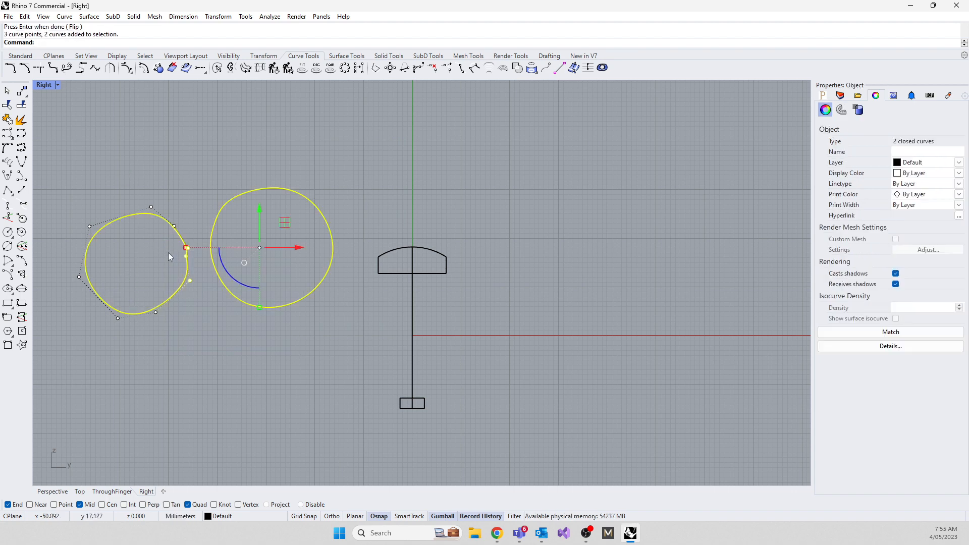
pyautogui.press('Delete')
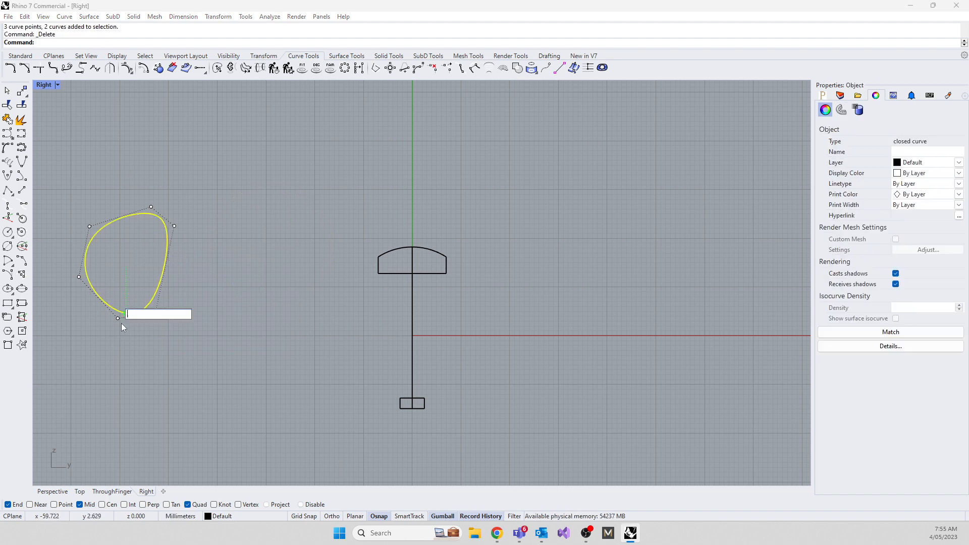
pyautogui.press('Escape')
pyautogui.moveTo(79, 191); pyautogui.dragTo(234, 338)
pyautogui.press('Delete')
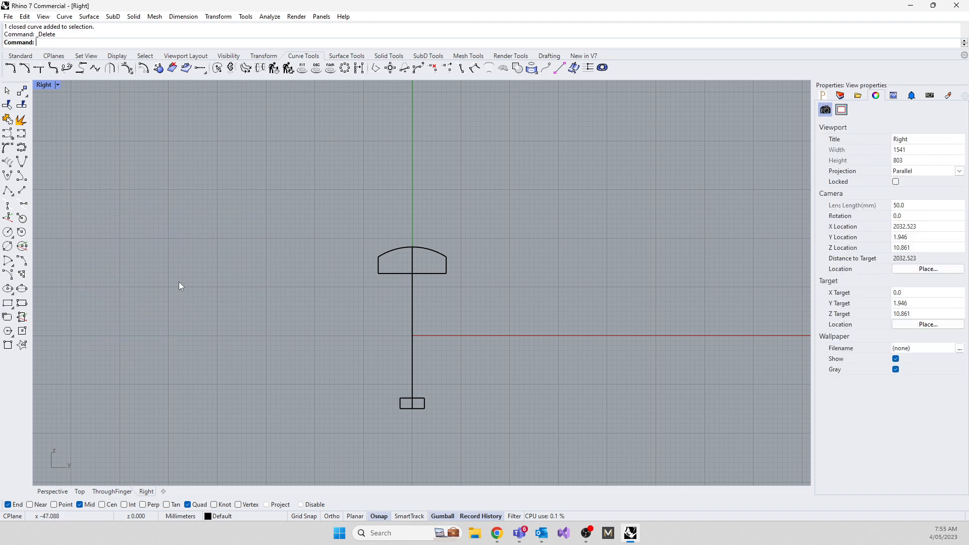
# Step: Check the curve directions of the domed upper profile and the small lower rectangle with Dir
pyautogui.click(387, 272)
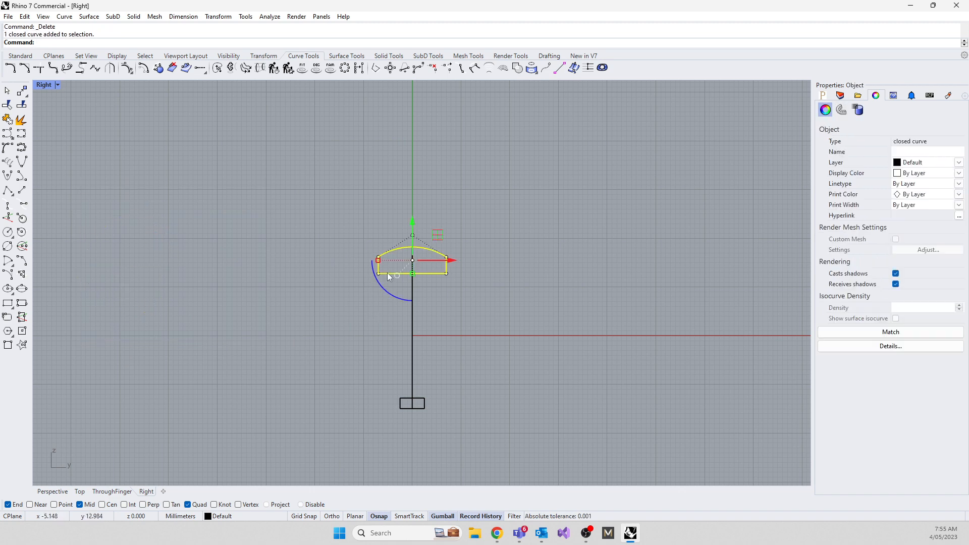
pyautogui.write('dir')
pyautogui.press('Return')
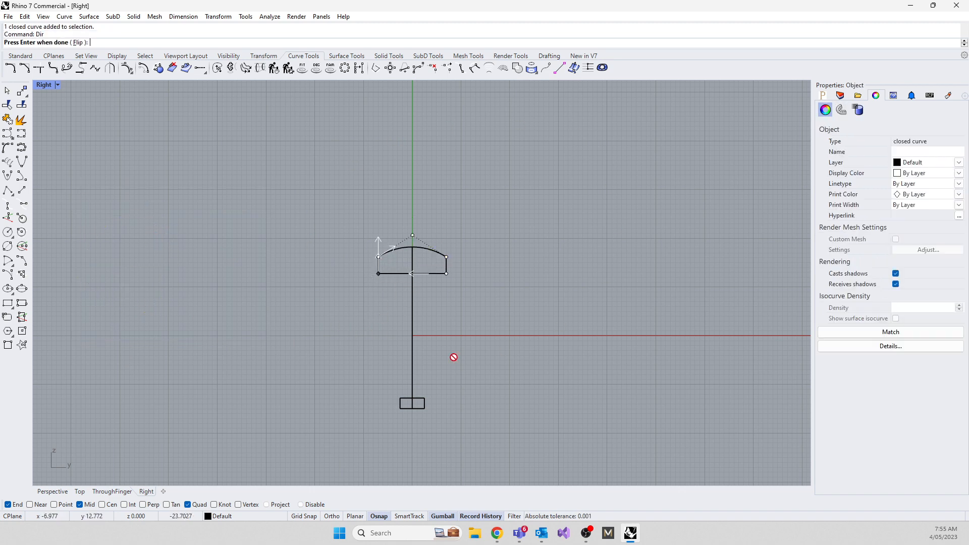
pyautogui.rightClick(380, 461)
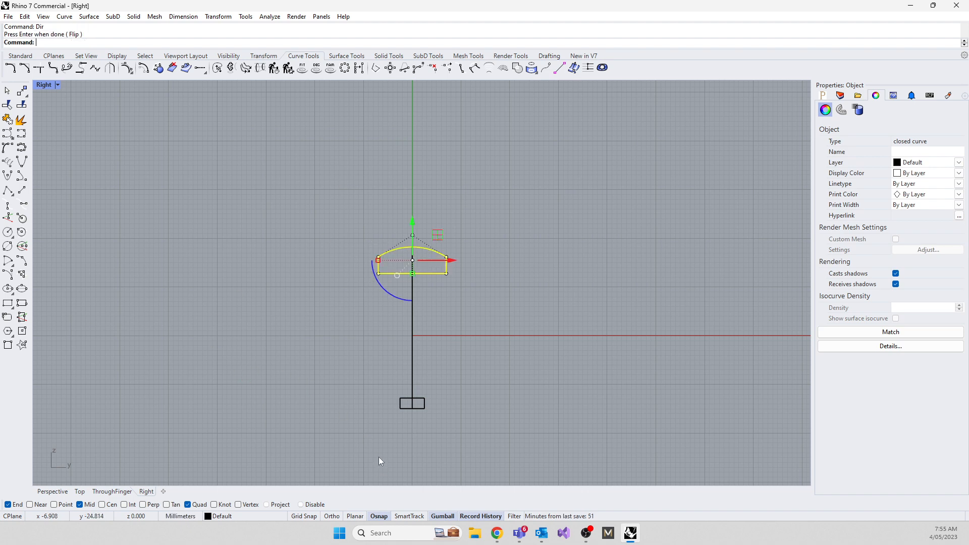
pyautogui.press('Escape')
pyautogui.click(401, 407)
pyautogui.rightClick(264, 387)
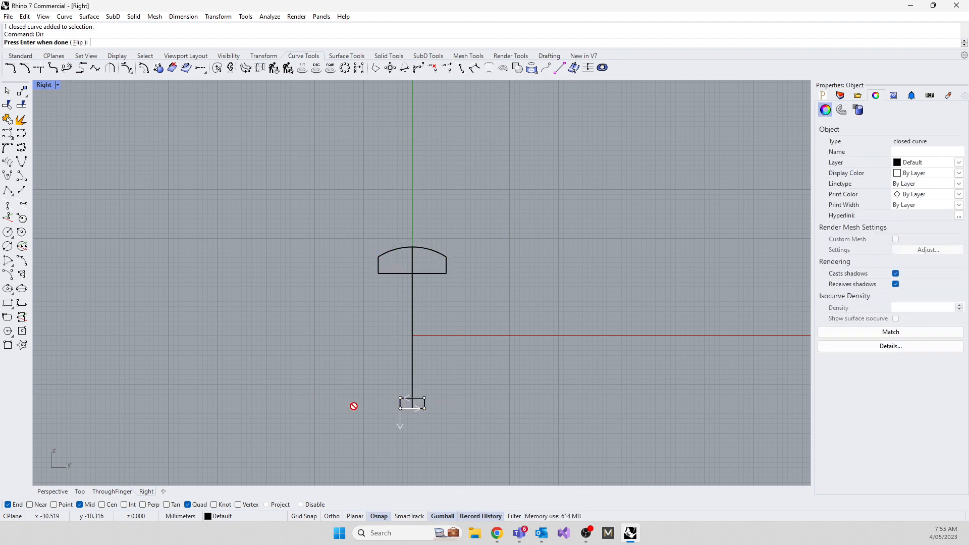
pyautogui.scroll(2, 371, 420)
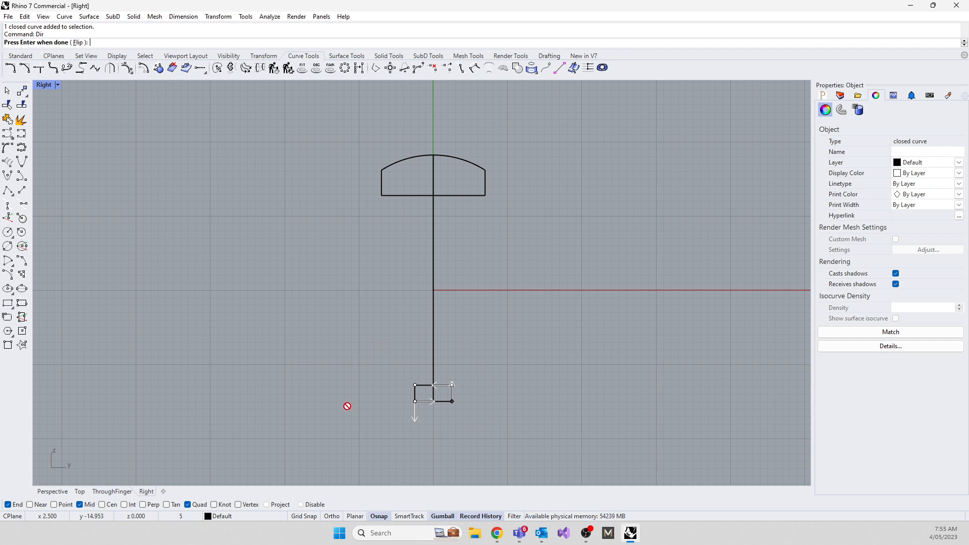
pyautogui.press('Escape')
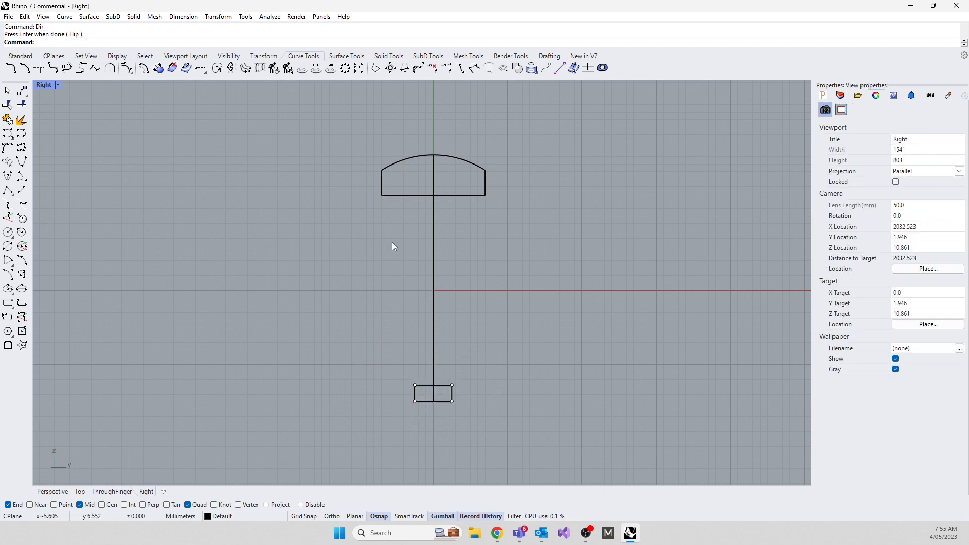
# Step: Recheck the curve direction of the domed upper profile for comparison with the lower rectangle
pyautogui.click(392, 195)
pyautogui.press('Return')
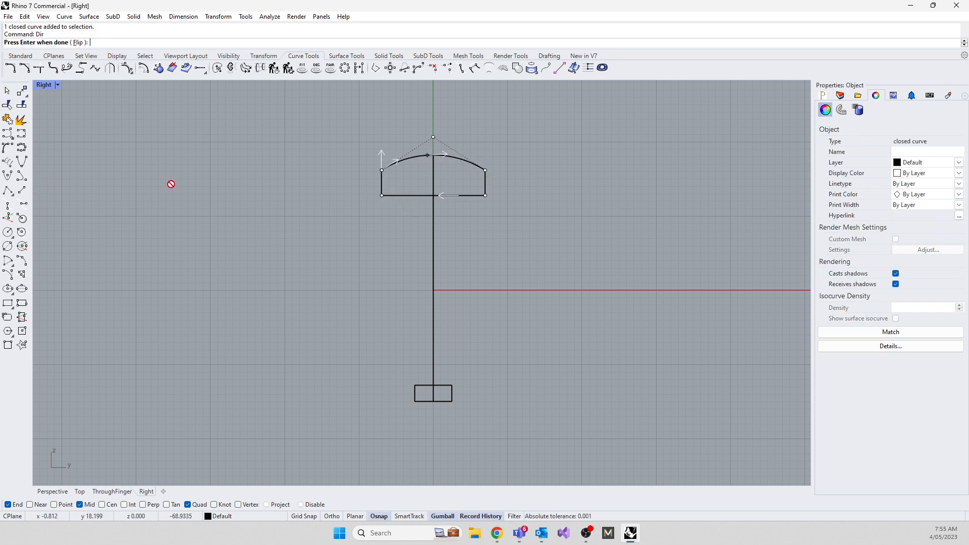
pyautogui.press('Escape')
pyautogui.press('Escape')
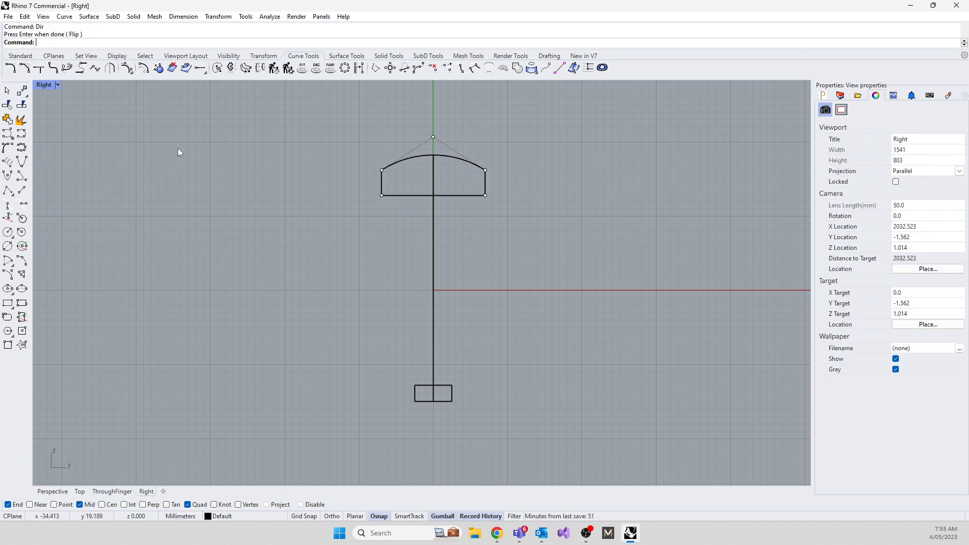
# Step: Preview a two-rail sweep of the lower rectangle and domed upper profile along the two ring rails, inspecting it from several angles
pyautogui.doubleClick(50, 83)
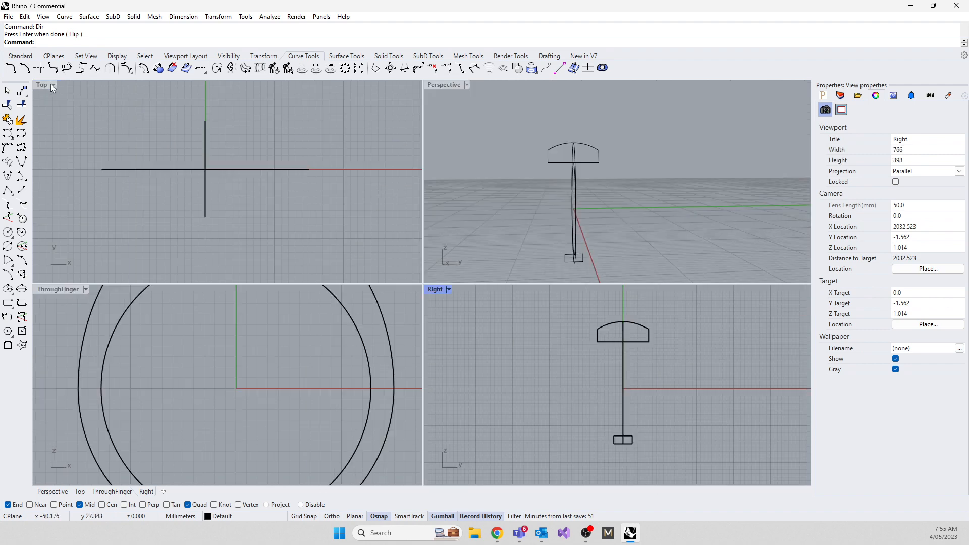
pyautogui.moveTo(425, 182); pyautogui.dragTo(665, 213, button='right')
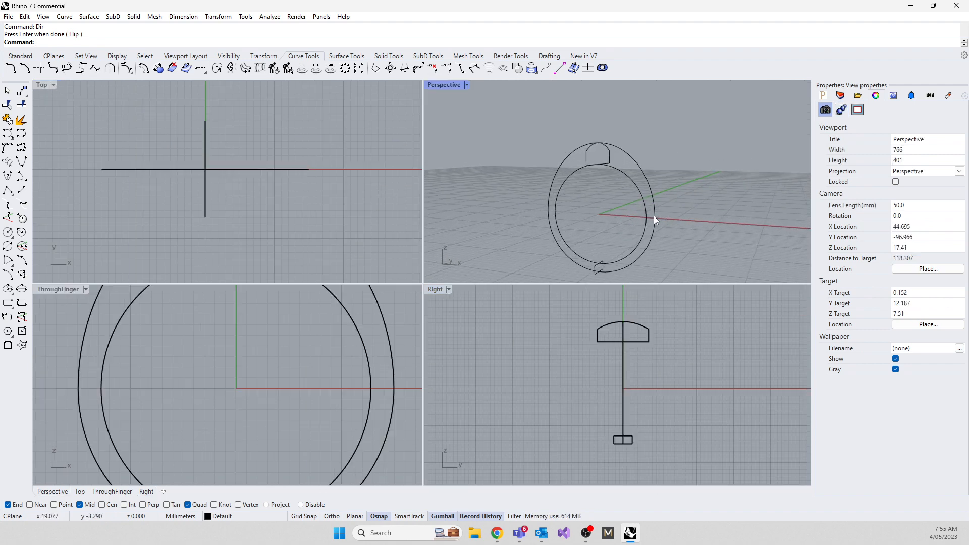
pyautogui.moveTo(653, 216); pyautogui.dragTo(588, 252)
pyautogui.write('sweep2')
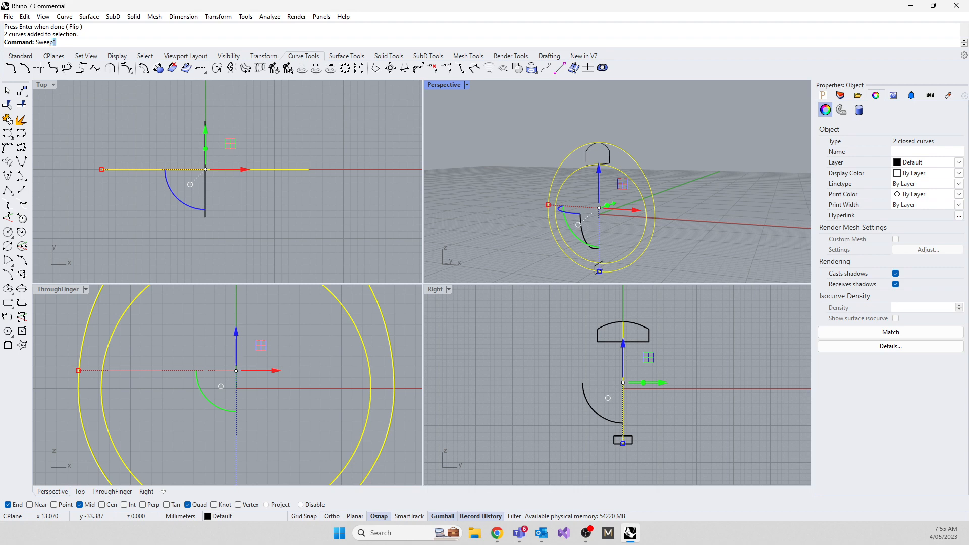
pyautogui.press('Return')
pyautogui.click(634, 441)
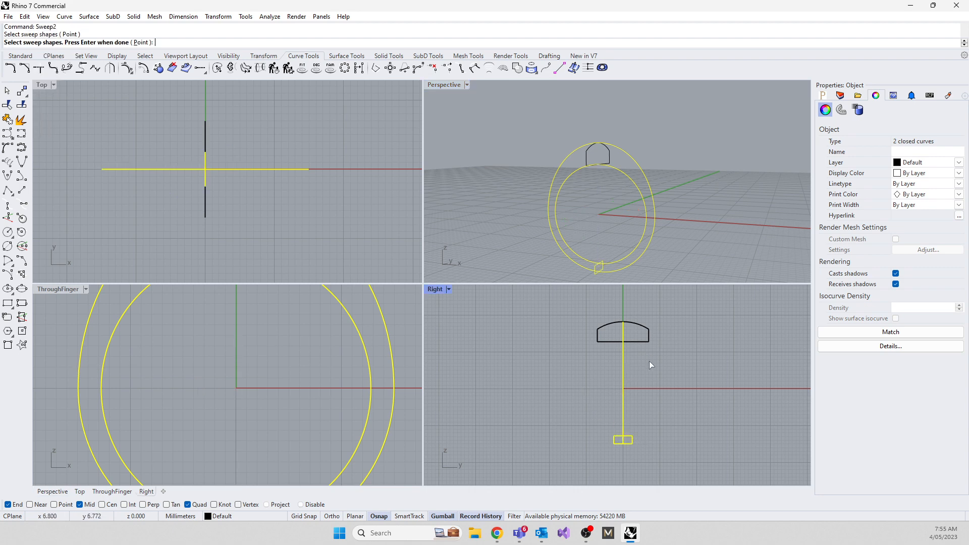
pyautogui.click(648, 337)
pyautogui.rightClick(540, 176)
pyautogui.rightClick(540, 177)
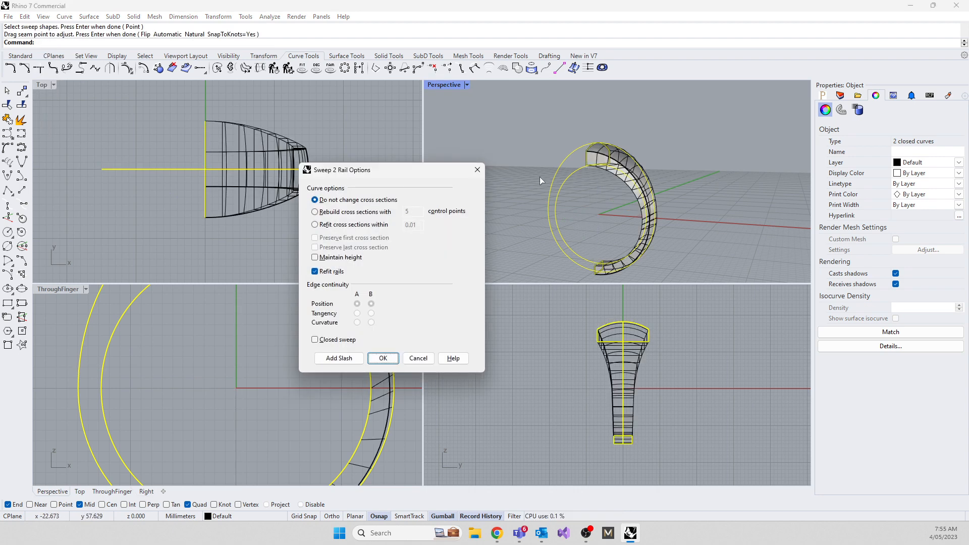
pyautogui.moveTo(554, 215); pyautogui.dragTo(684, 216, button='right')
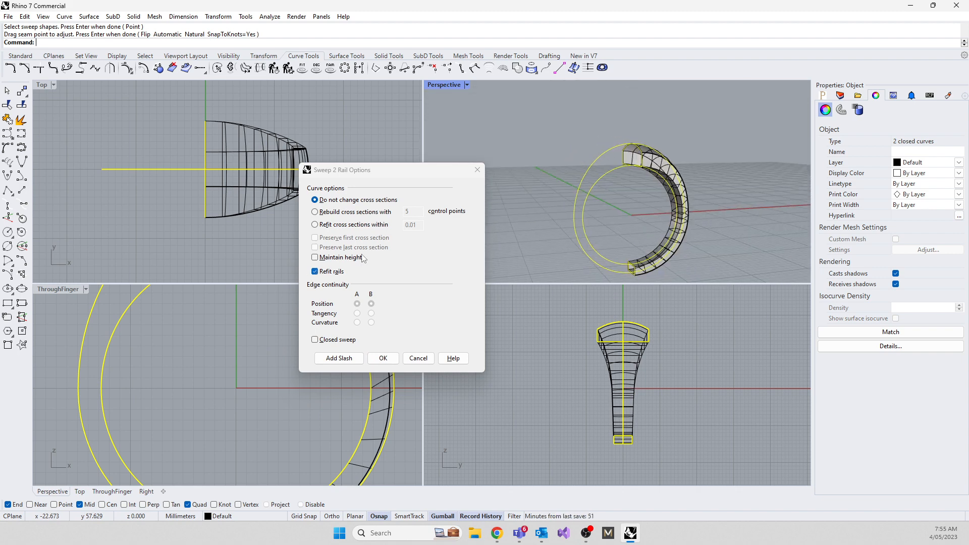
pyautogui.moveTo(615, 193); pyautogui.dragTo(580, 232, button='right')
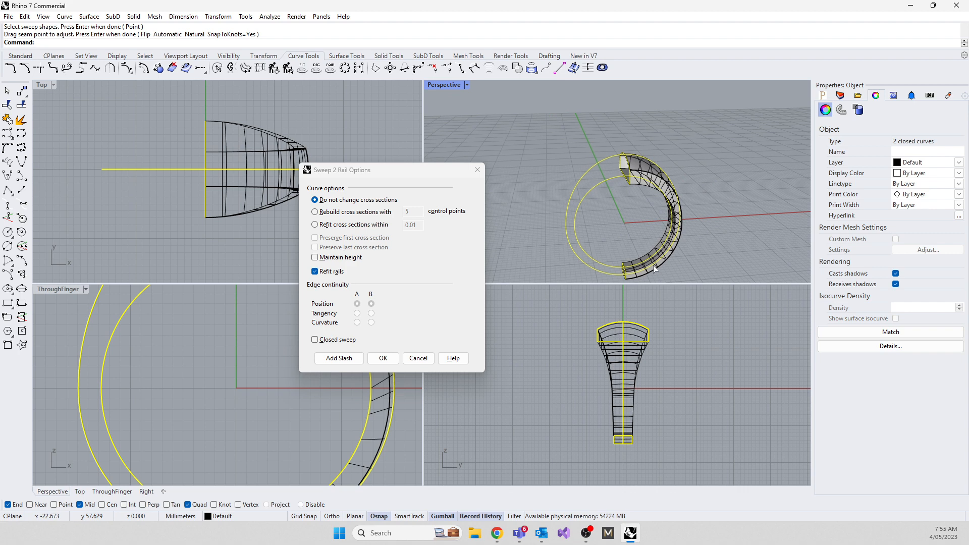
pyautogui.moveTo(692, 252); pyautogui.dragTo(585, 232, button='right')
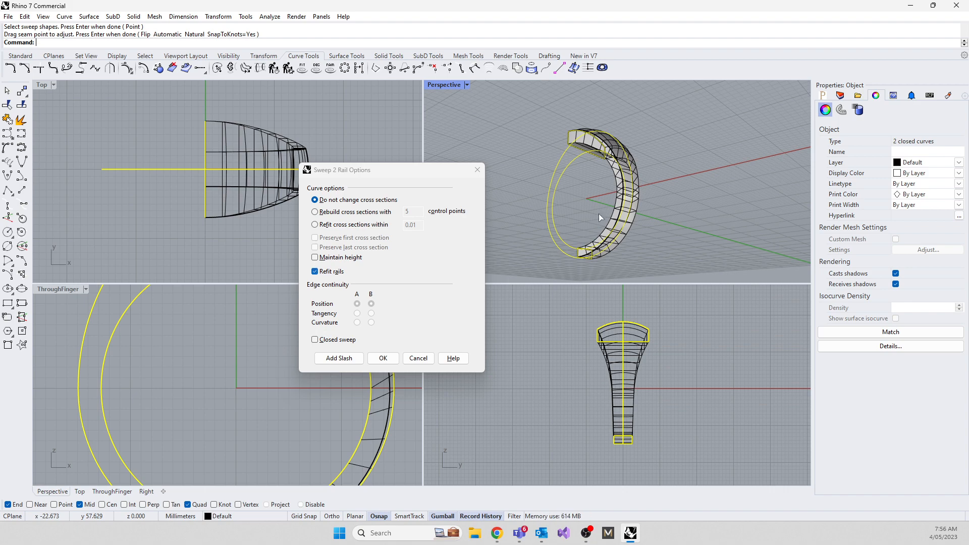
pyautogui.moveTo(673, 188); pyautogui.dragTo(627, 202, button='right')
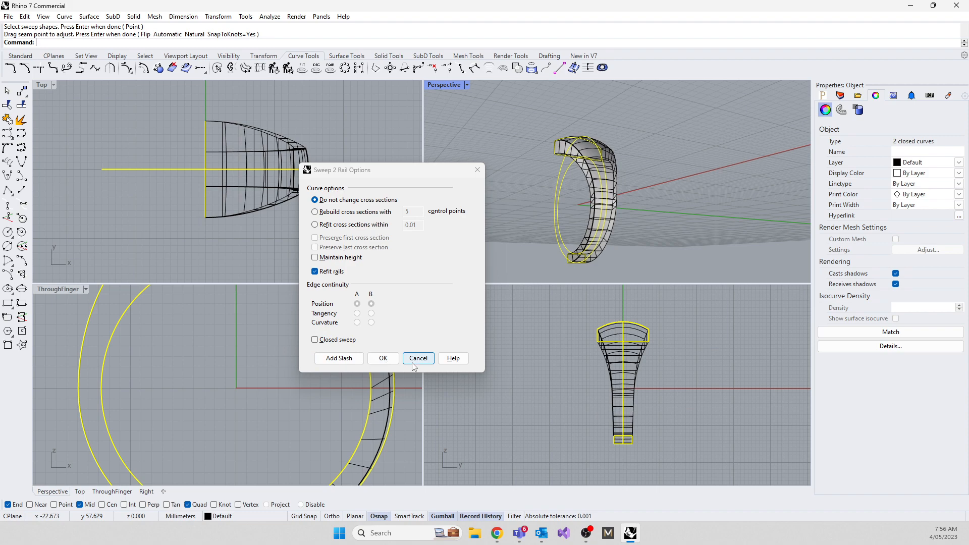
# Step: Preview the two-rail sweep as a closed sweep, inspect the full ring from several angles, and discard it
pyautogui.click(315, 340)
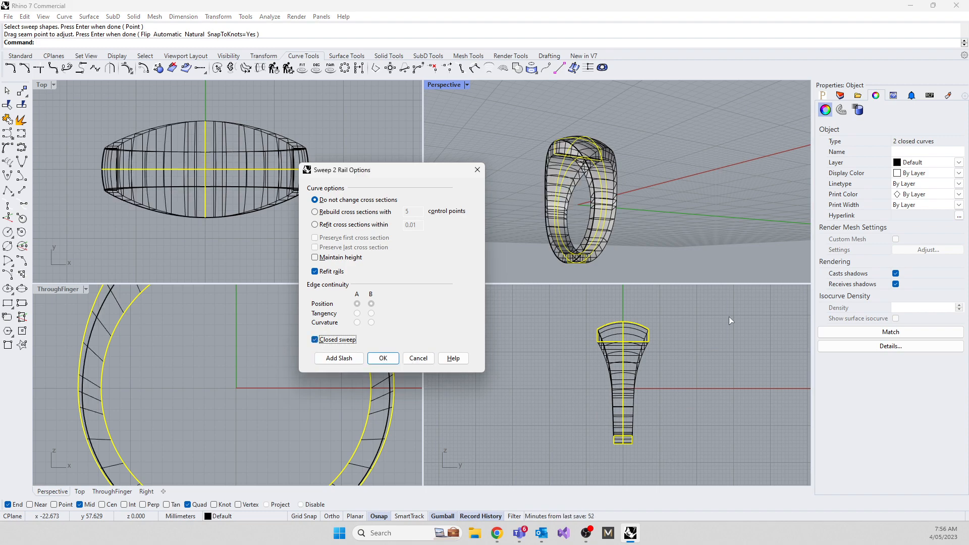
pyautogui.moveTo(545, 169); pyautogui.dragTo(563, 225, button='right')
pyautogui.scroll(5, 580, 271)
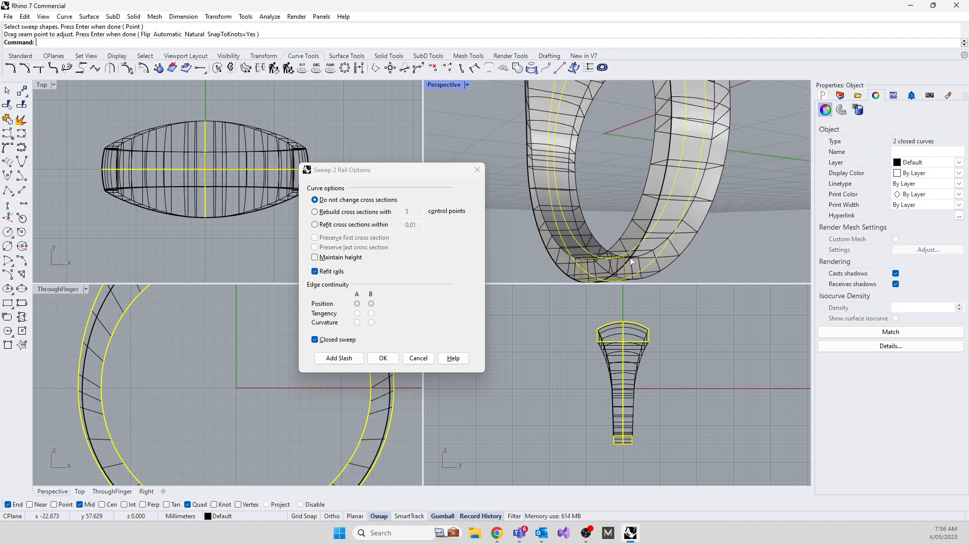
pyautogui.scroll(-5, 630, 261)
pyautogui.moveTo(612, 196); pyautogui.dragTo(564, 224, button='right')
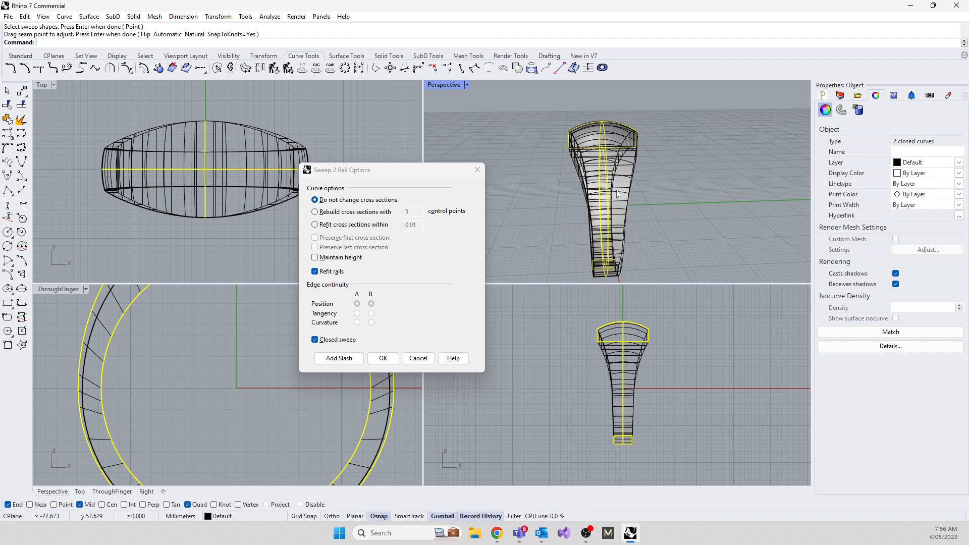
pyautogui.moveTo(571, 246); pyautogui.dragTo(758, 294, button='right')
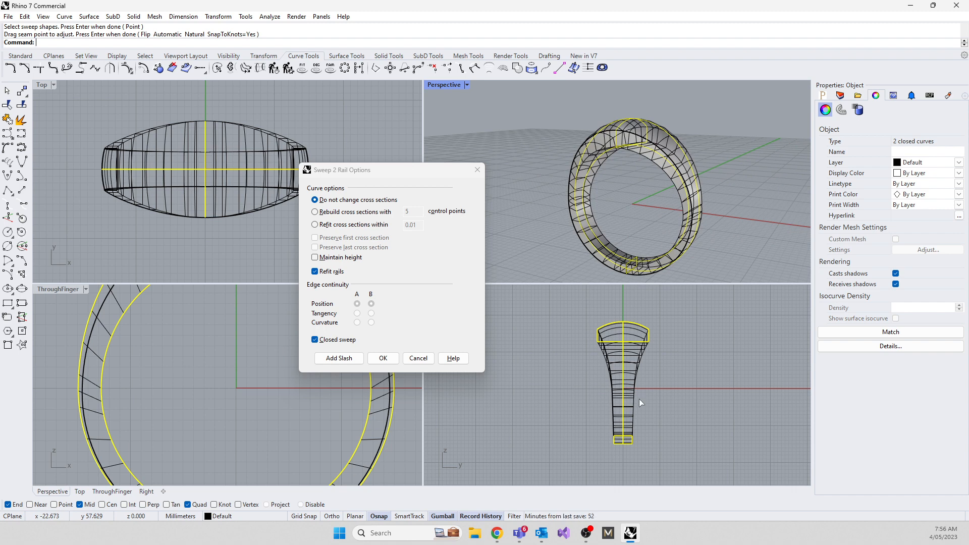
pyautogui.moveTo(613, 223)
pyautogui.mouseDown(button='right')
pyautogui.moveTo(593, 200)
pyautogui.moveTo(622, 236)
pyautogui.mouseUp(button='right')
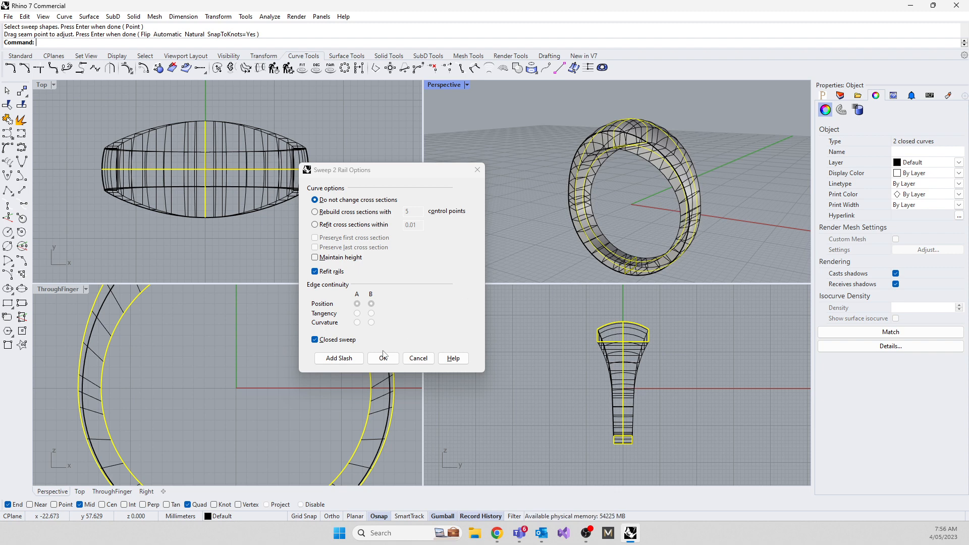
pyautogui.click(419, 358)
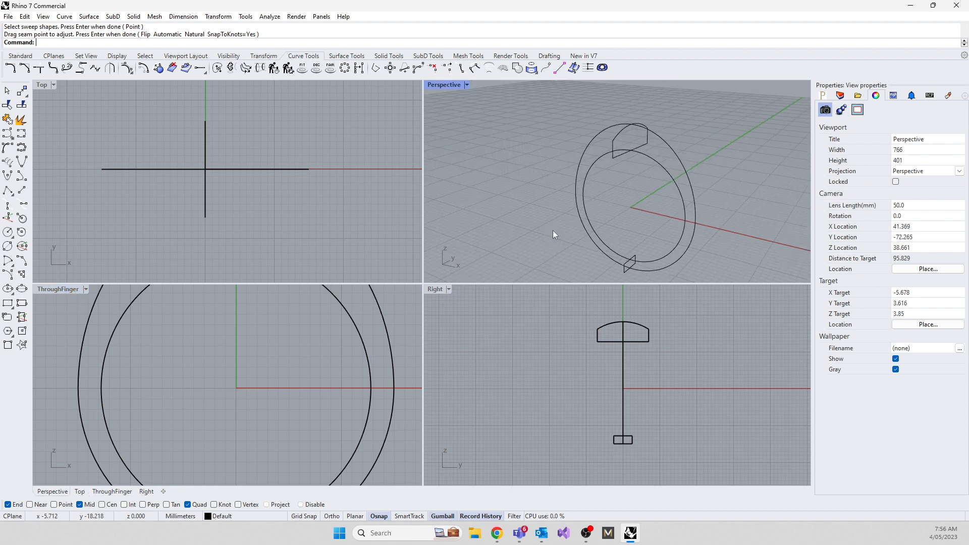
# Step: Rotate a copy of the domed upper profile 90° clockwise about the origin in the ThroughFinger view
pyautogui.doubleClick(436, 84)
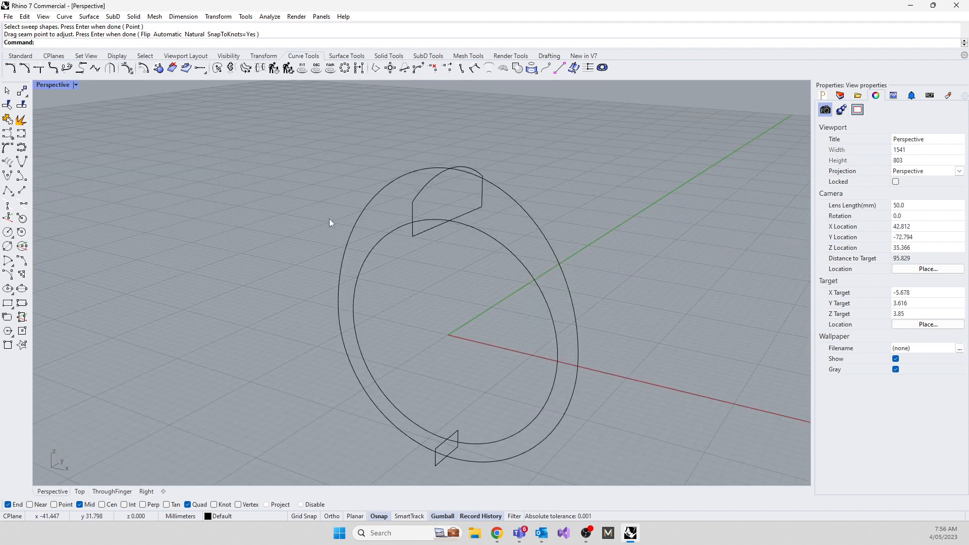
pyautogui.click(413, 204)
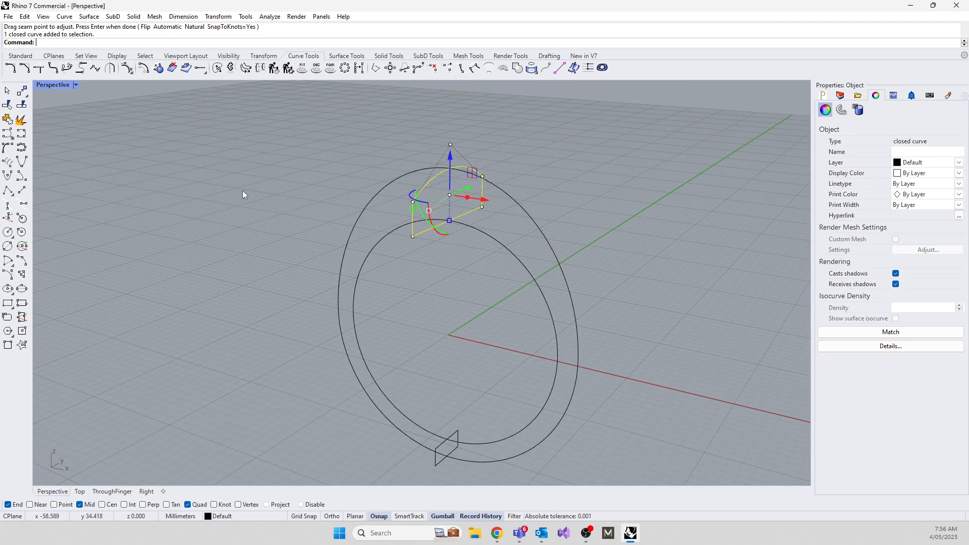
pyautogui.doubleClick(51, 84)
pyautogui.scroll(-12, 213, 382)
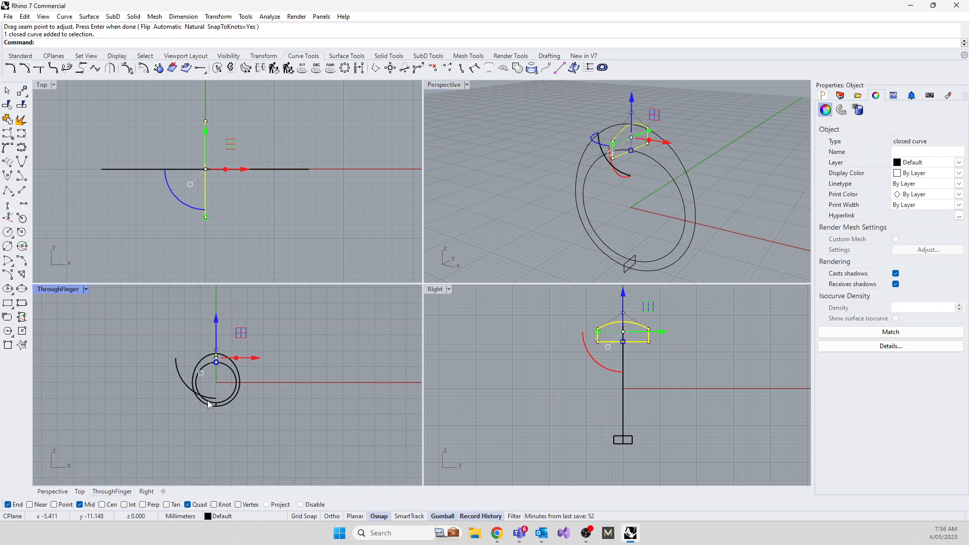
pyautogui.write('Rotate')
pyautogui.press('Return')
pyautogui.write('0')
pyautogui.press('Return')
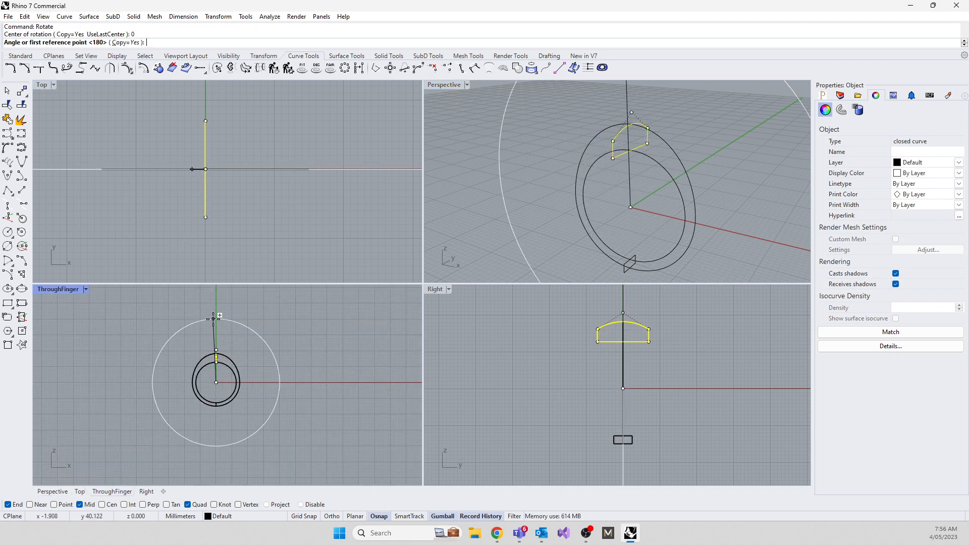
pyautogui.keyDown('shift'); pyautogui.click(210, 312); pyautogui.keyUp('shift')
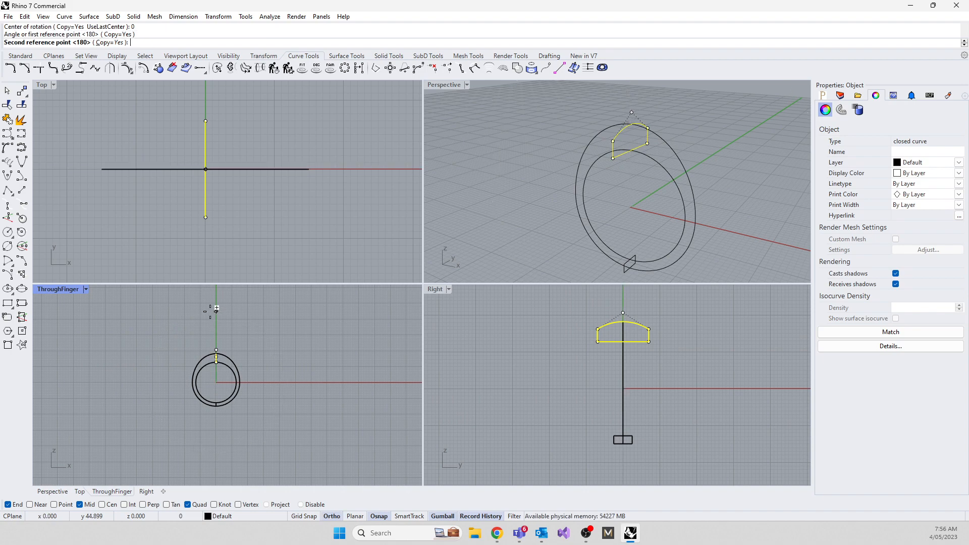
pyautogui.keyDown('shift'); pyautogui.click(288, 366); pyautogui.keyUp('shift')
pyautogui.press('Return')
pyautogui.scroll(-5, 562, 179)
# Step: Scale the copied side profile from its base midpoint on the inner rail so its dome apex meets the outer rail
pyautogui.moveTo(580, 185); pyautogui.dragTo(613, 200, button='right')
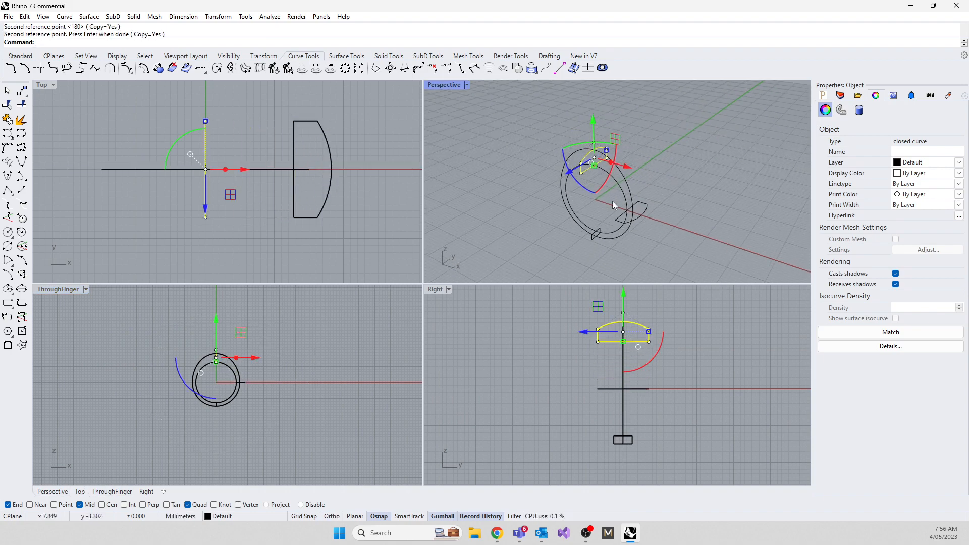
pyautogui.scroll(8, 600, 200)
pyautogui.click(599, 202)
pyautogui.scroll(3, 673, 220)
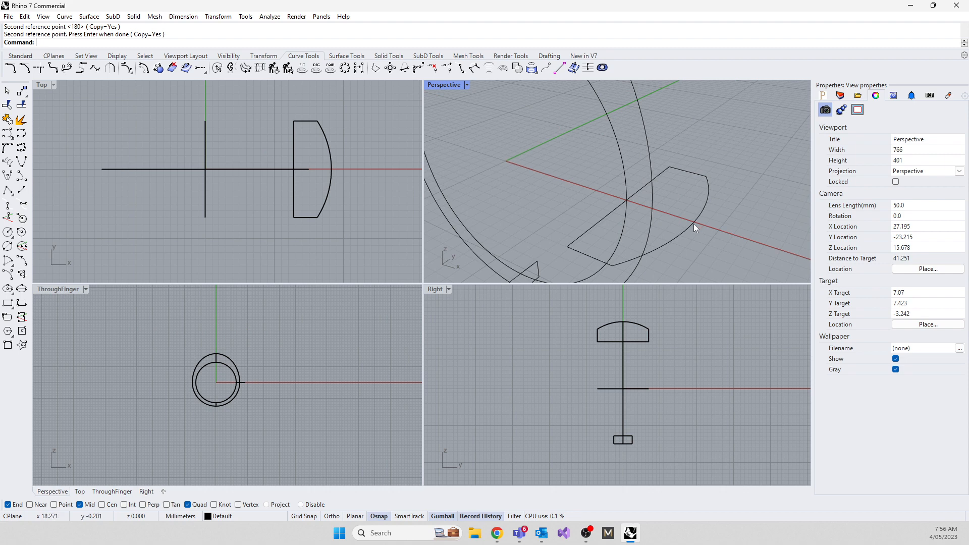
pyautogui.click(601, 220)
pyautogui.write('sc')
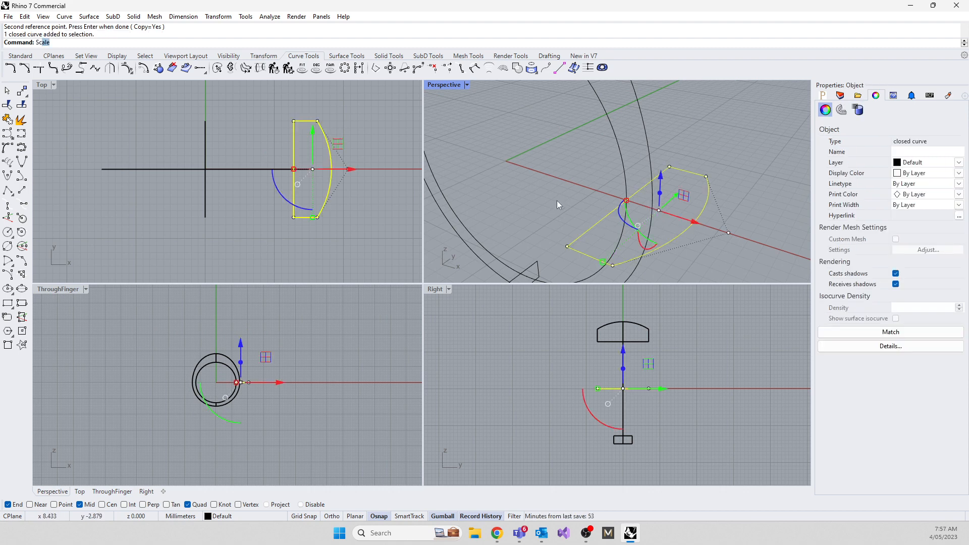
pyautogui.write('ale')
pyautogui.press('Return')
pyautogui.click(626, 200)
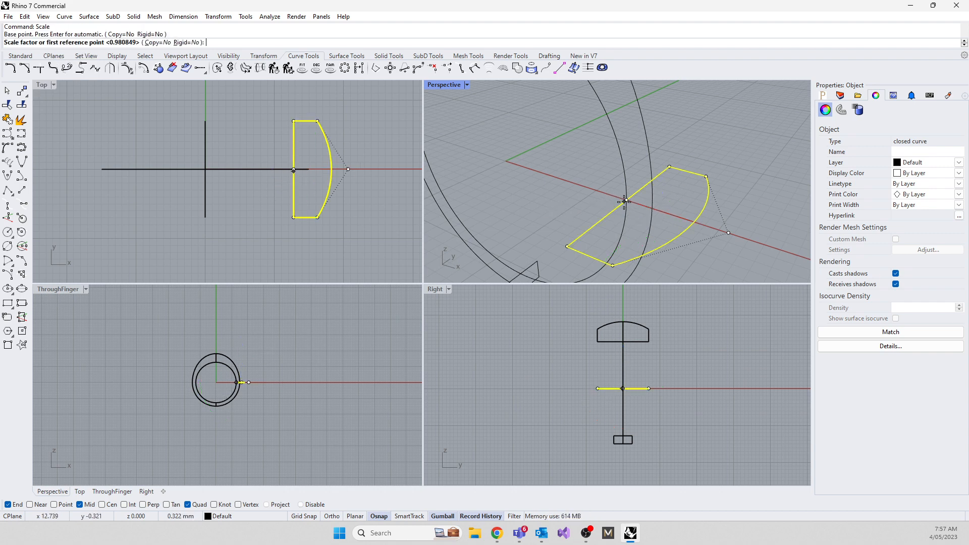
pyautogui.click(694, 222)
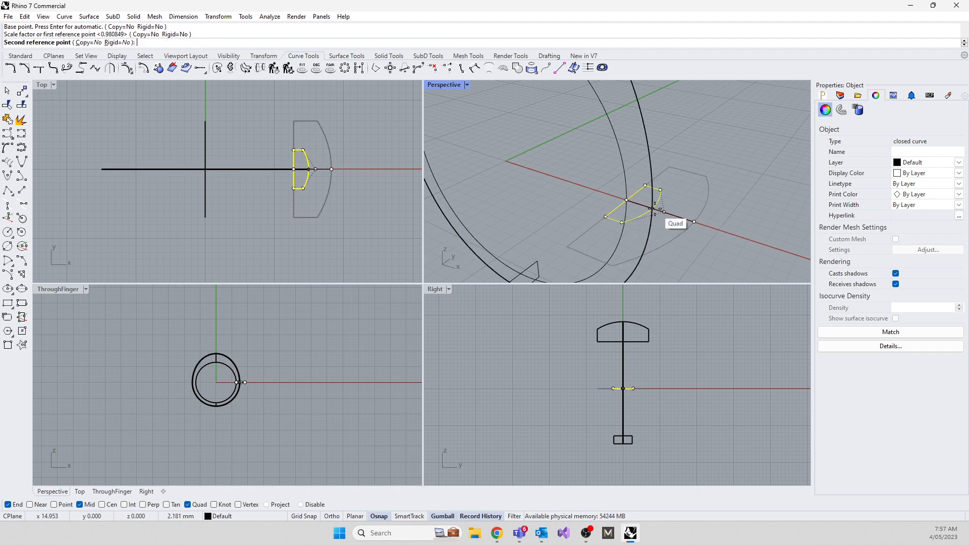
pyautogui.click(655, 208)
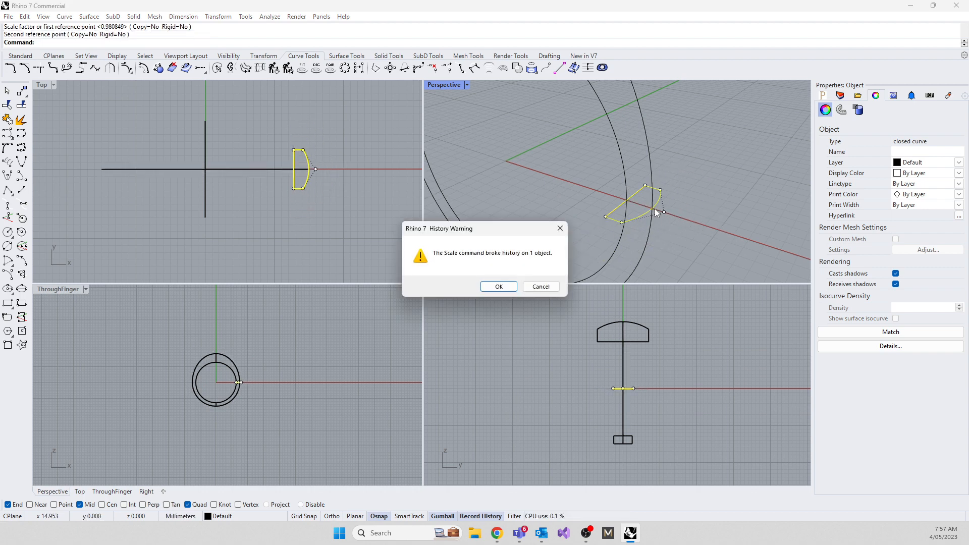
pyautogui.click(497, 286)
# Step: Draw a circle with a radius of about 1.1 mm in the Top view, centred on the side profile's dome apex
pyautogui.scroll(-8, 620, 199)
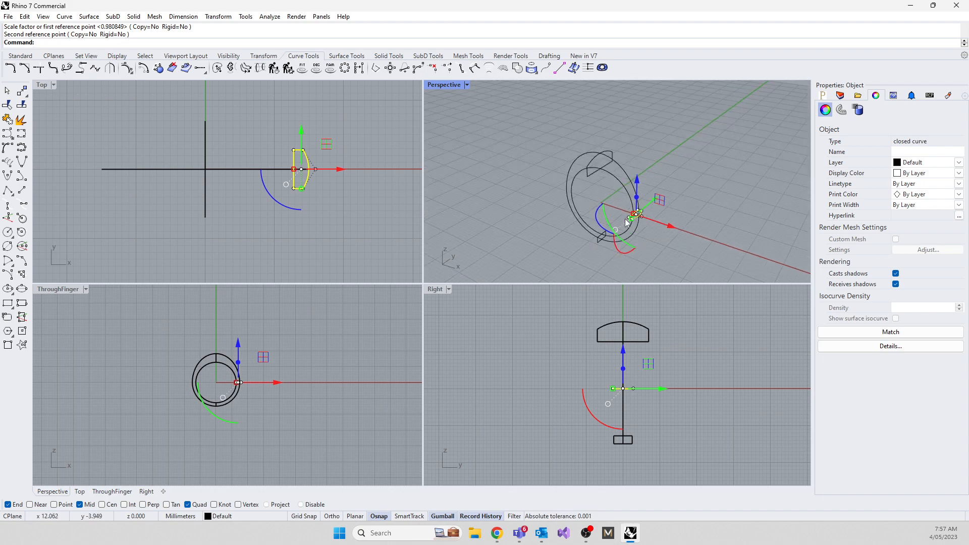
pyautogui.moveTo(621, 201); pyautogui.dragTo(756, 178, button='right')
pyautogui.scroll(5, 610, 223)
pyautogui.scroll(6, 610, 223)
pyautogui.scroll(13, 306, 179)
pyautogui.scroll(8, 708, 177)
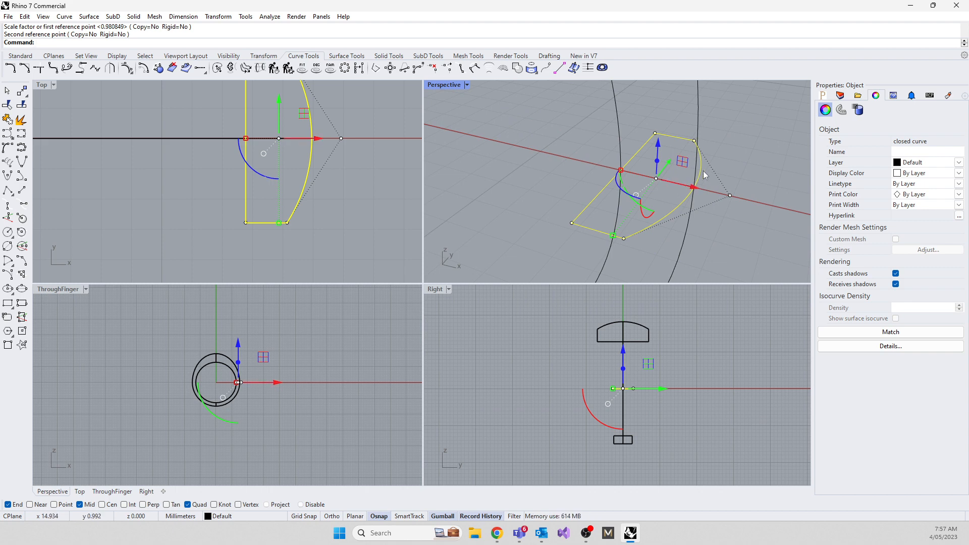
pyautogui.click(364, 225)
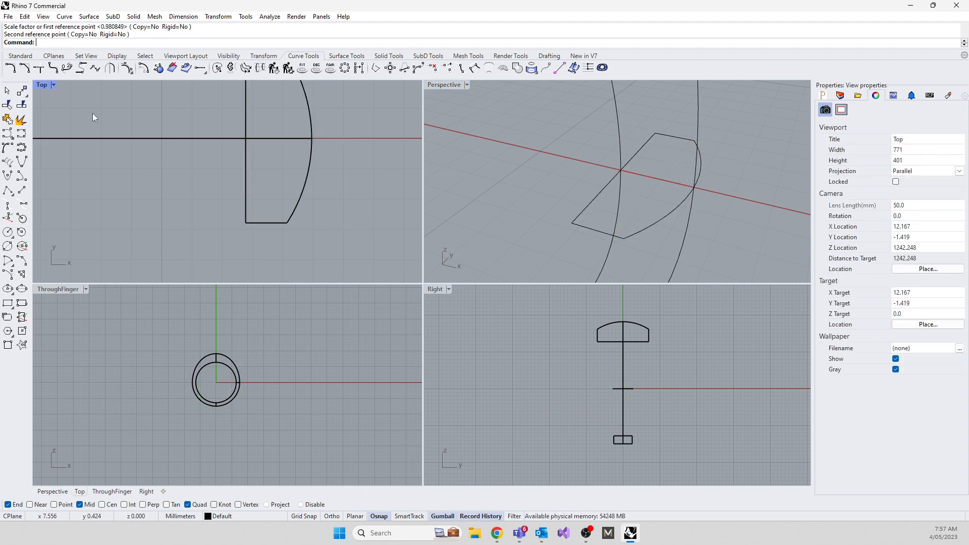
pyautogui.click(8, 232)
pyautogui.click(311, 138)
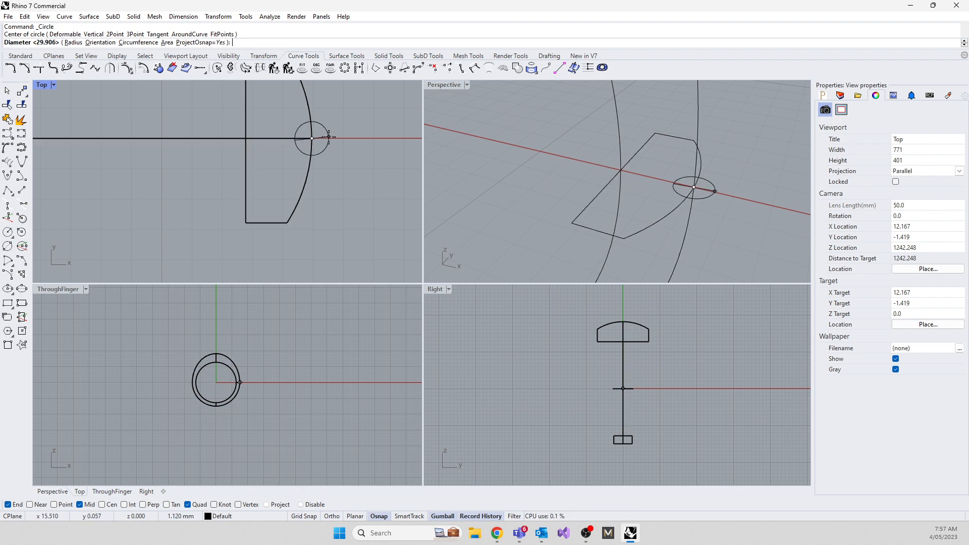
pyautogui.press('F8')
pyautogui.keyDown('shift'); pyautogui.click(329, 138); pyautogui.keyUp('shift')
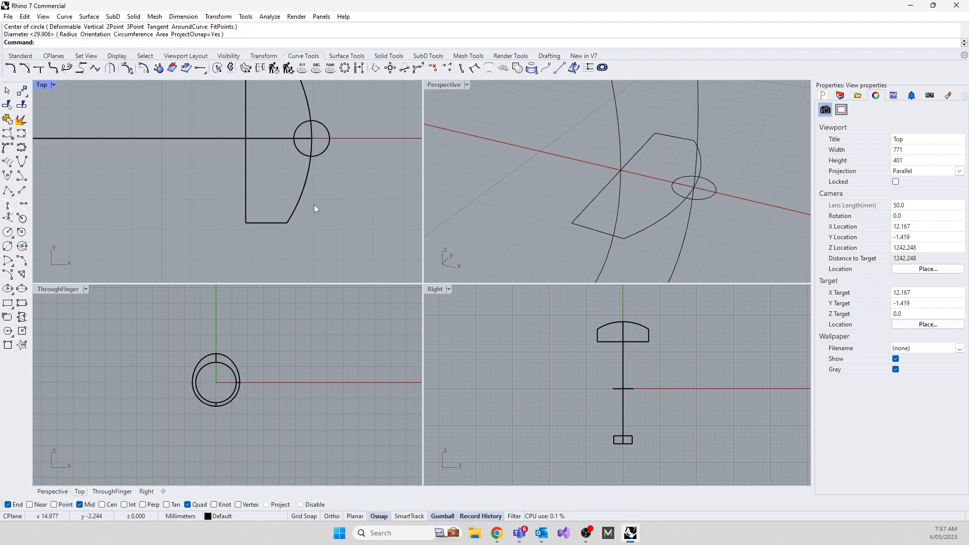
# Step: Trim the circle and side profile against each other to form a concave notch in the dome, and join them into one closed curve
pyautogui.moveTo(316, 162); pyautogui.dragTo(307, 154)
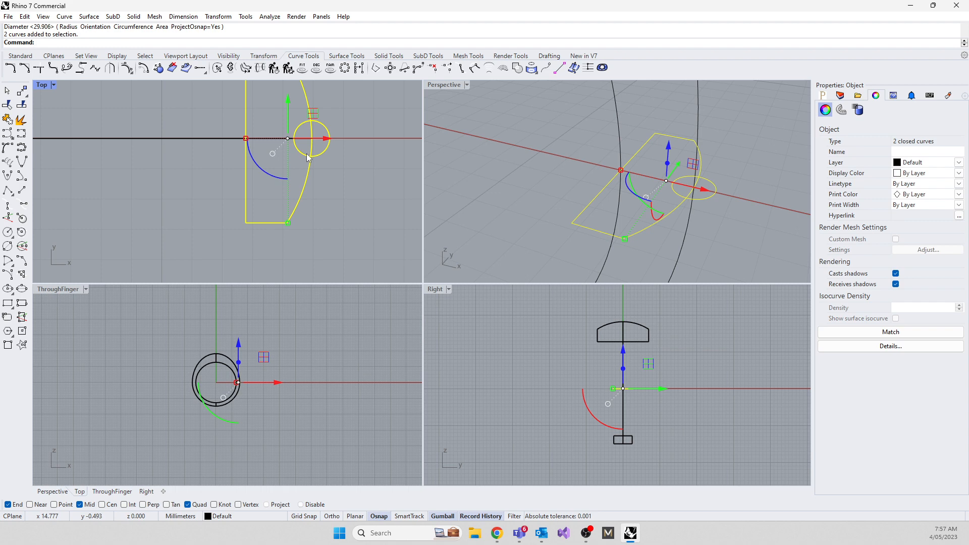
pyautogui.write('trim')
pyautogui.press('Return')
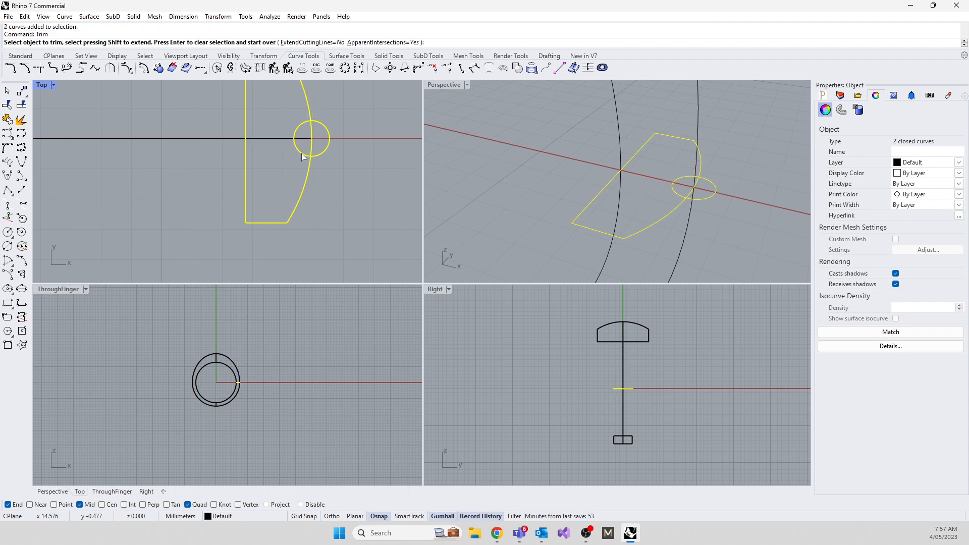
pyautogui.click(317, 154)
pyautogui.click(312, 150)
pyautogui.press('Return')
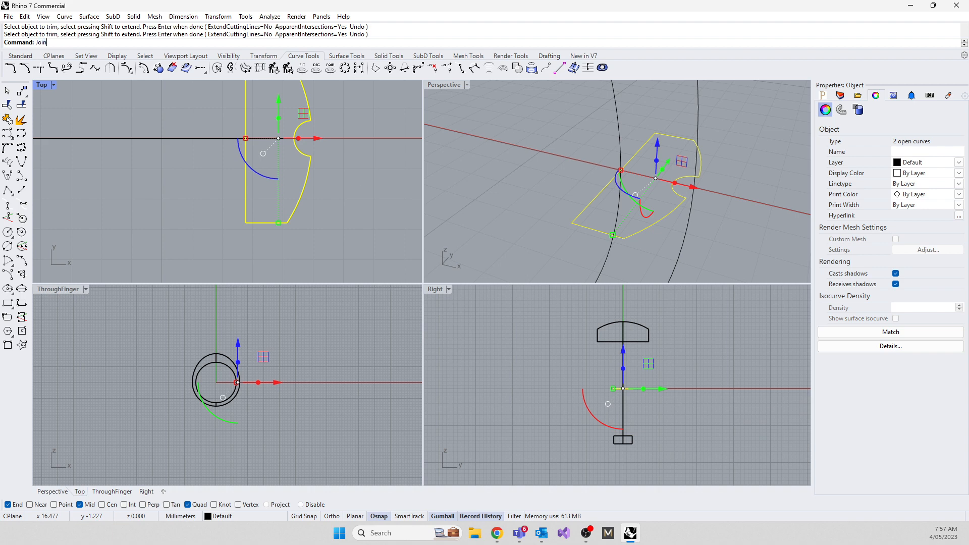
pyautogui.press('Return')
pyautogui.scroll(-3, 335, 200)
pyautogui.scroll(3, 247, 380)
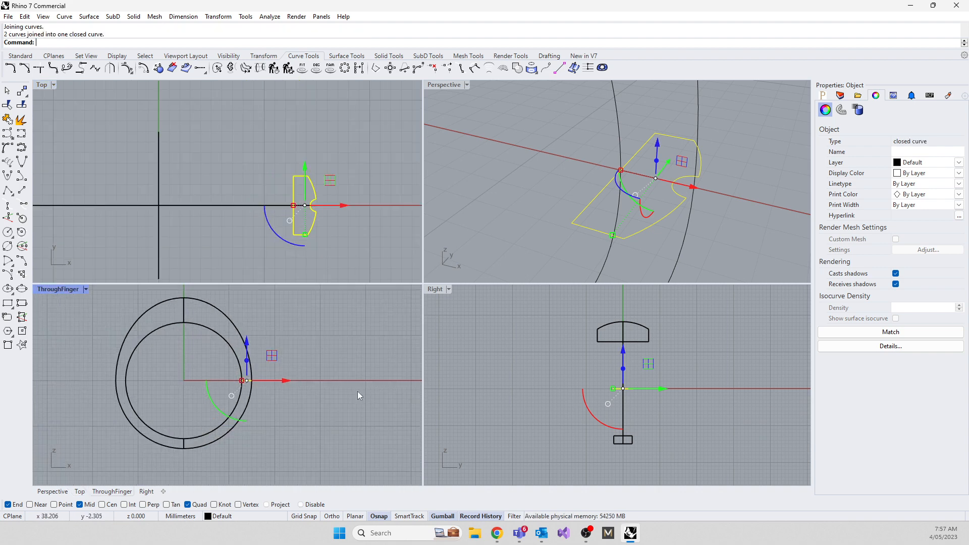
# Step: Rotate a copy of the notched side profile 180° about the origin in the ThroughFinger view, onto the opposite side of the rails
pyautogui.write('rotate')
pyautogui.press('Return')
pyautogui.write('0')
pyautogui.press('Return')
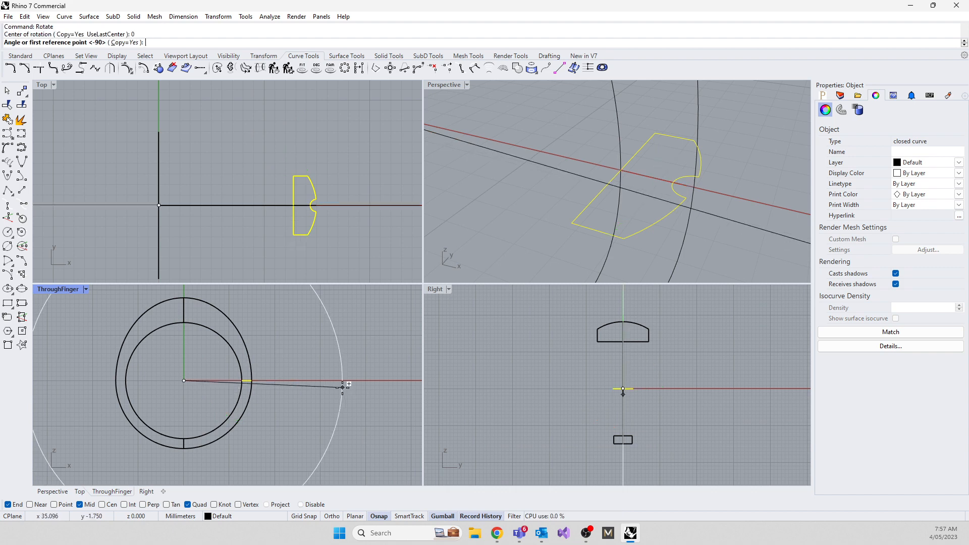
pyautogui.click(340, 382)
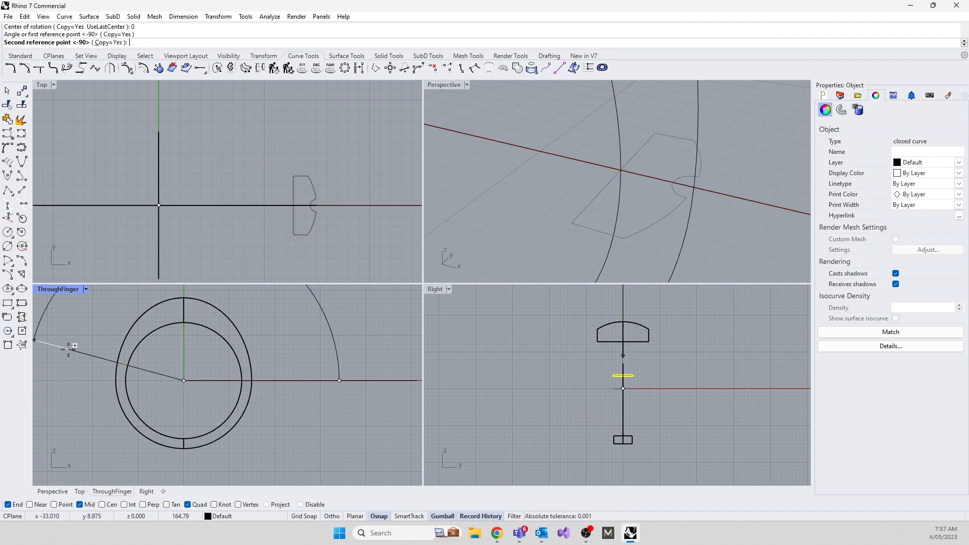
pyautogui.click(79, 381)
pyautogui.press('Return')
pyautogui.press('Escape')
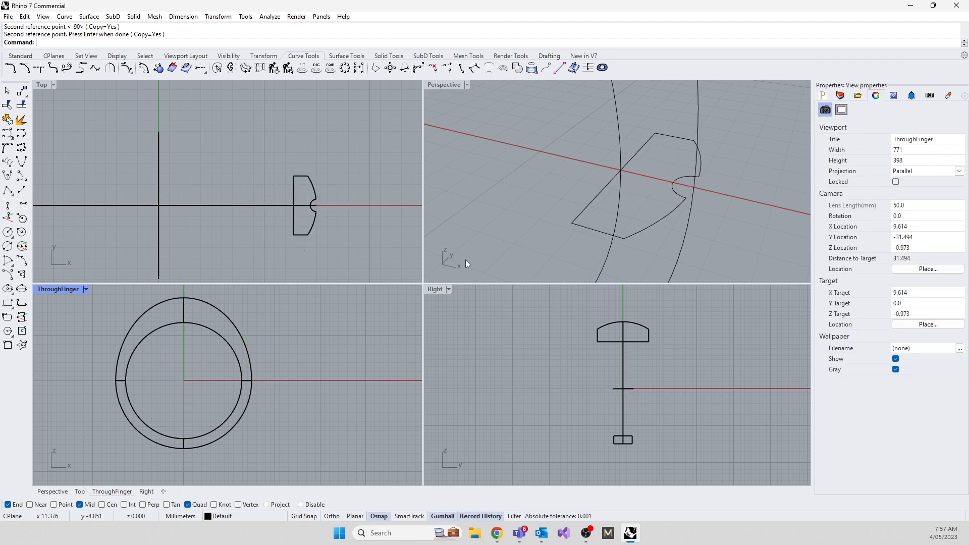
pyautogui.scroll(-10, 671, 189)
pyautogui.moveTo(637, 147); pyautogui.dragTo(644, 164, button='right')
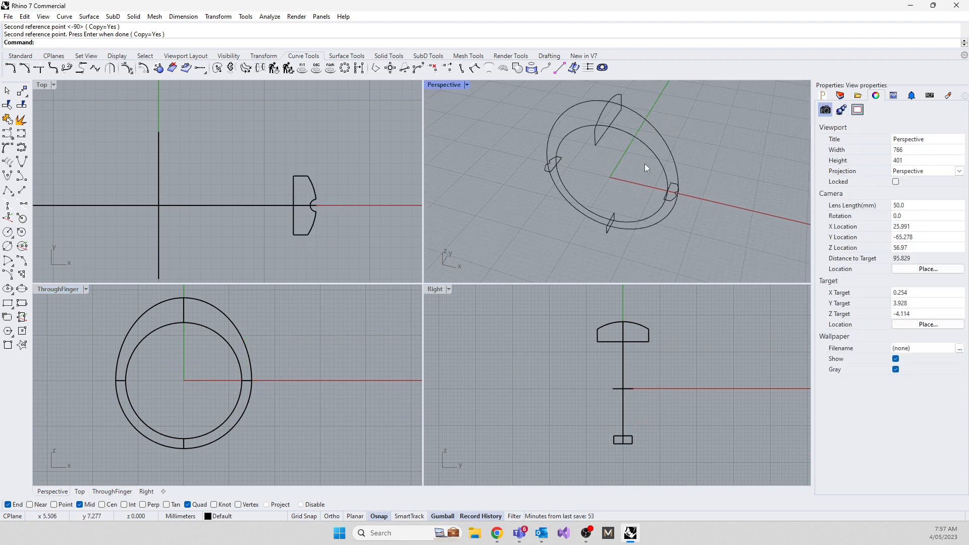
pyautogui.write('Sweep2')
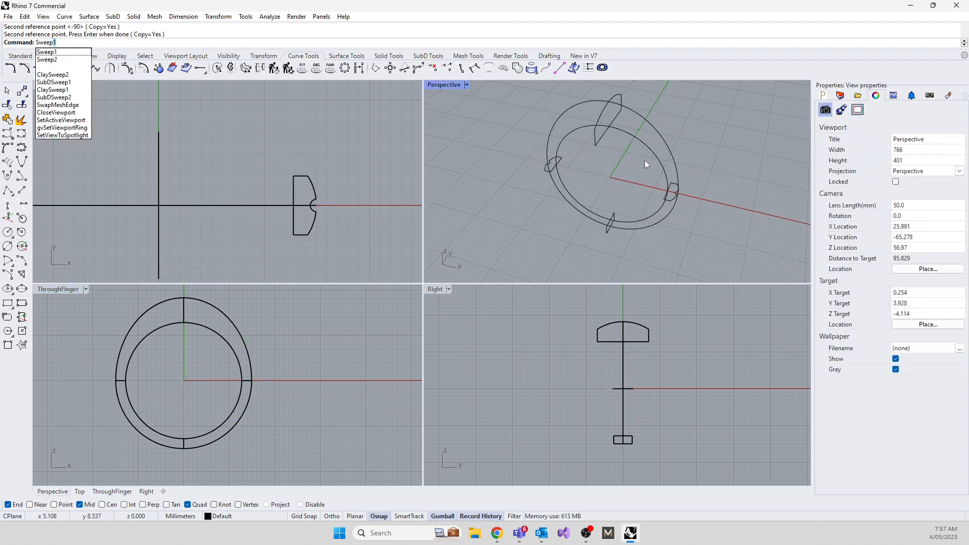
pyautogui.press('Return')
pyautogui.click(610, 228)
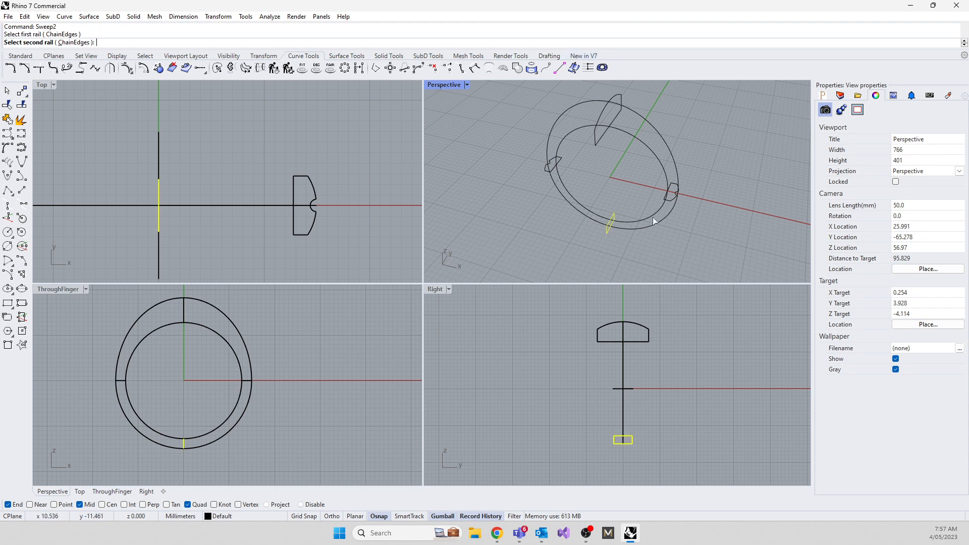
pyautogui.click(671, 202)
pyautogui.click(599, 143)
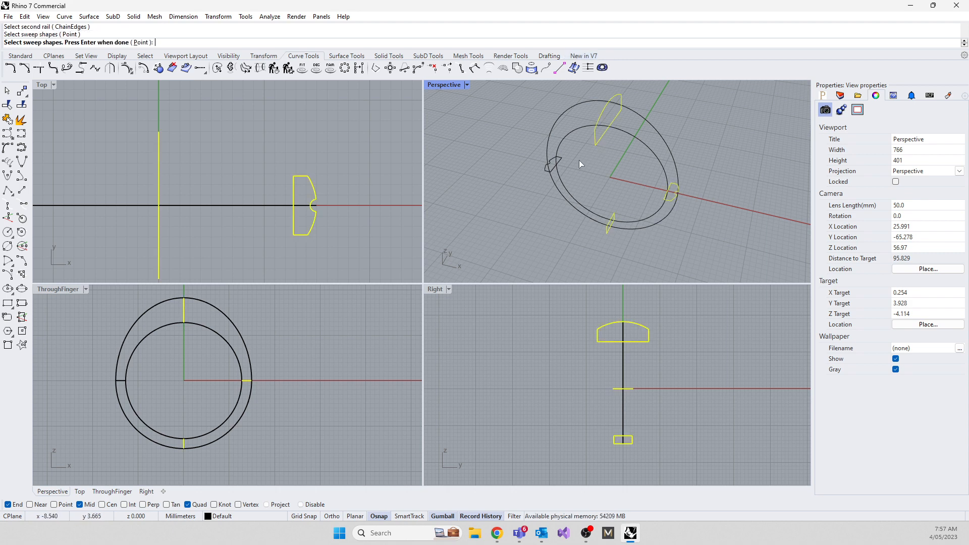
pyautogui.click(557, 176)
pyautogui.click(566, 198)
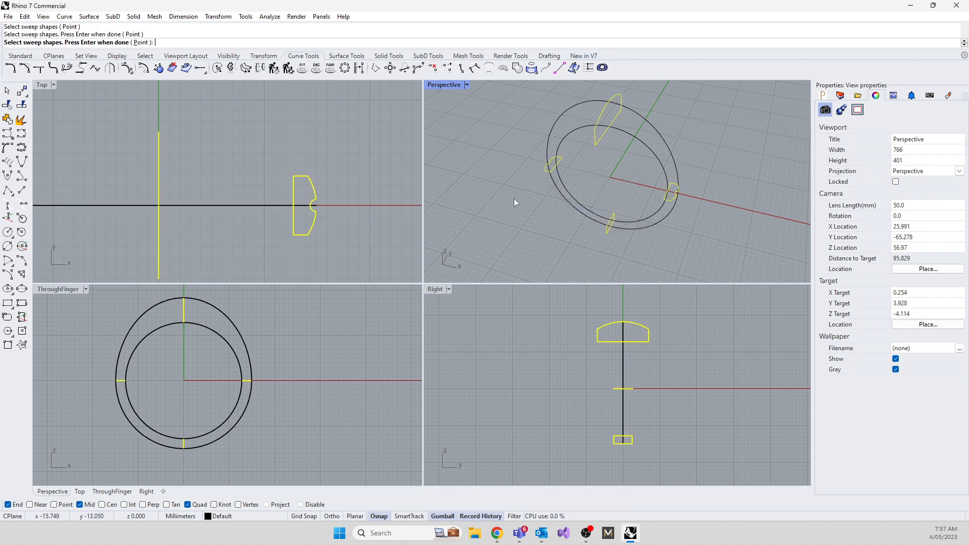
pyautogui.press('Return')
pyautogui.press('Return')
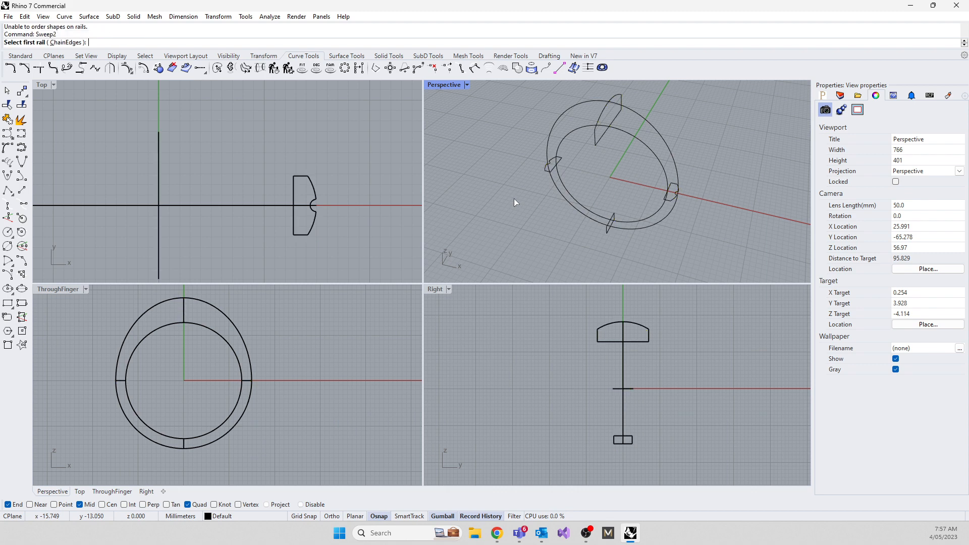
pyautogui.press('Escape')
# Step: Try a Sweep2 along the inner and outer rails through the bottom rectangle, both notched side profiles and the domed top profile
pyautogui.moveTo(652, 237); pyautogui.dragTo(634, 197)
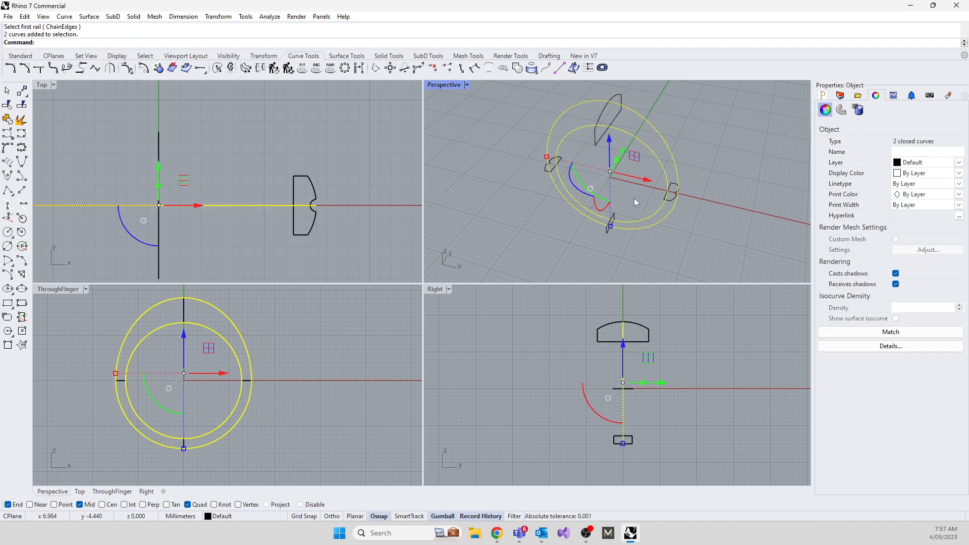
pyautogui.write('Sweep2')
pyautogui.press('Return')
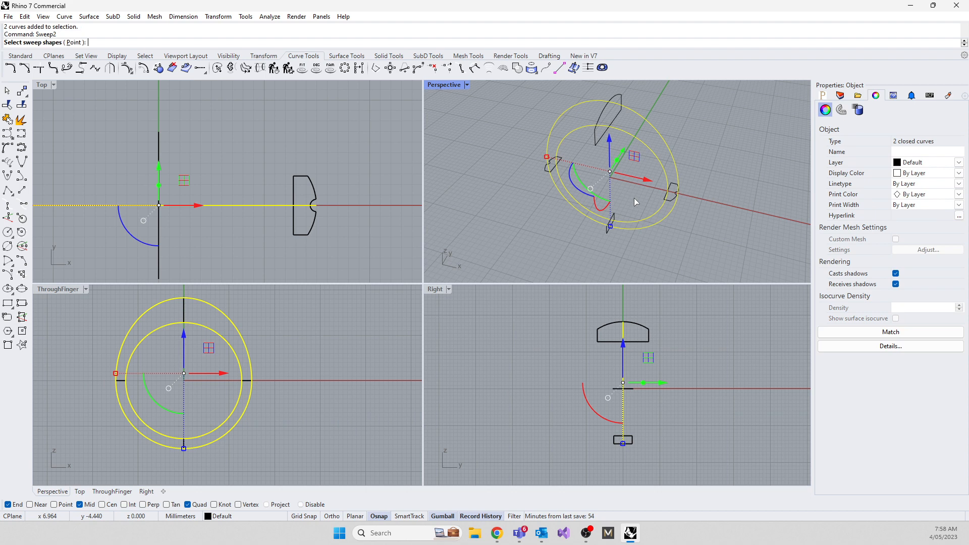
pyautogui.scroll(3, 654, 199)
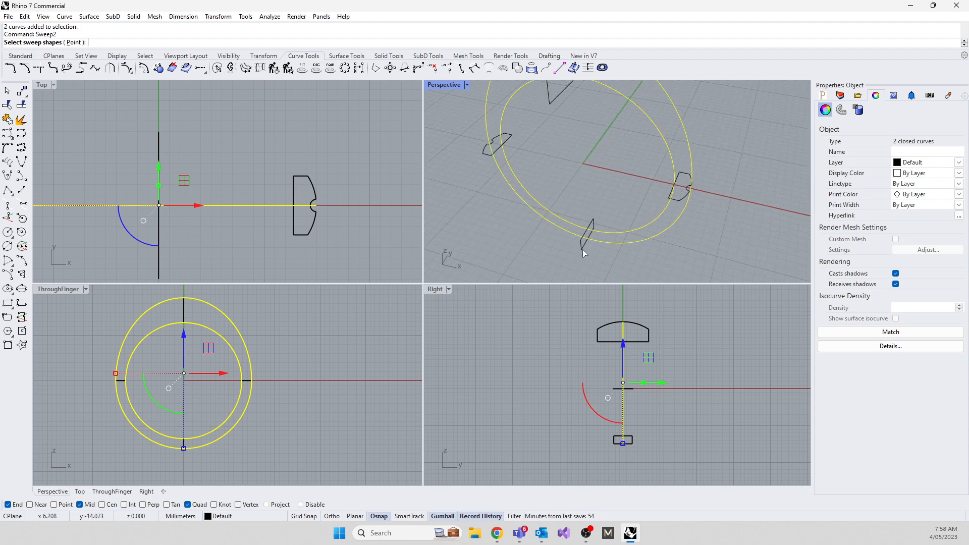
pyautogui.click(583, 249)
pyautogui.click(677, 204)
pyautogui.moveTo(684, 228); pyautogui.dragTo(625, 162, button='right')
pyautogui.click(612, 180)
pyautogui.moveTo(581, 226); pyautogui.dragTo(535, 222, button='right')
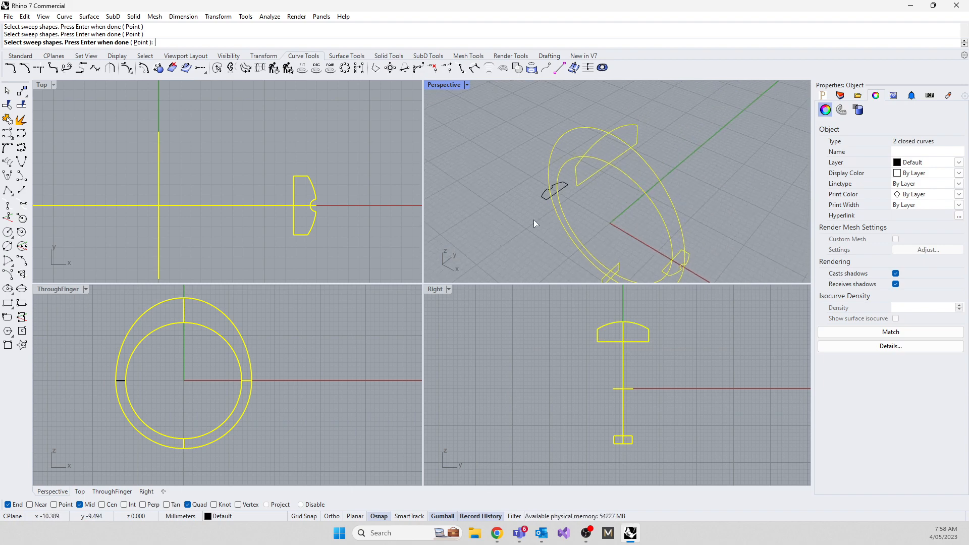
pyautogui.press('Return')
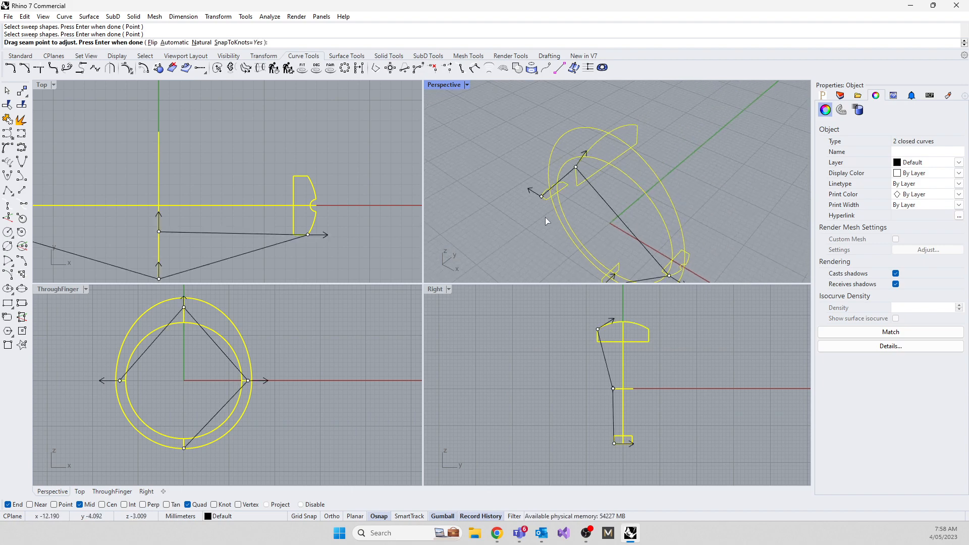
# Step: Preview the two-rail sweep with the default profile seams, inspect it from several angles, and cancel it
pyautogui.moveTo(586, 246); pyautogui.dragTo(519, 175, button='right')
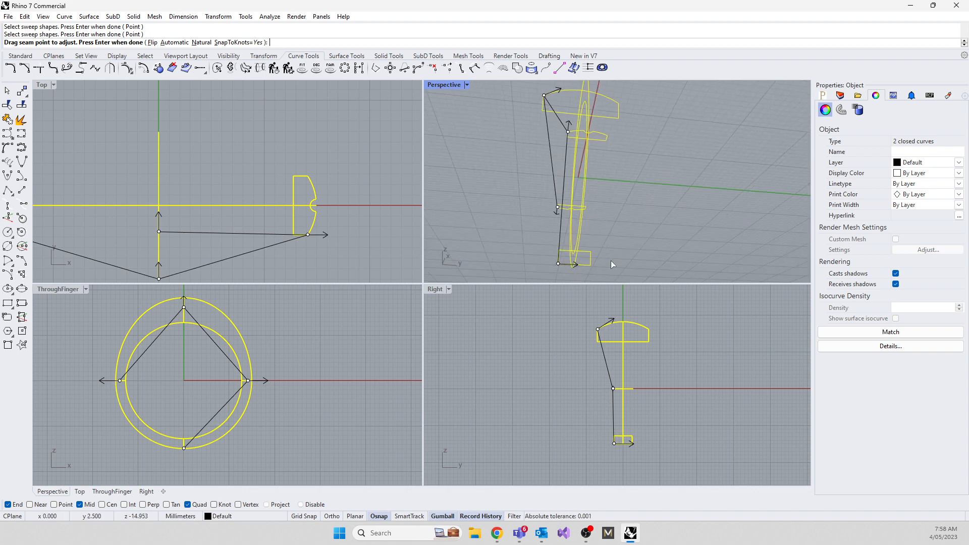
pyautogui.moveTo(611, 260); pyautogui.dragTo(559, 160, button='right')
pyautogui.rightClick(503, 214)
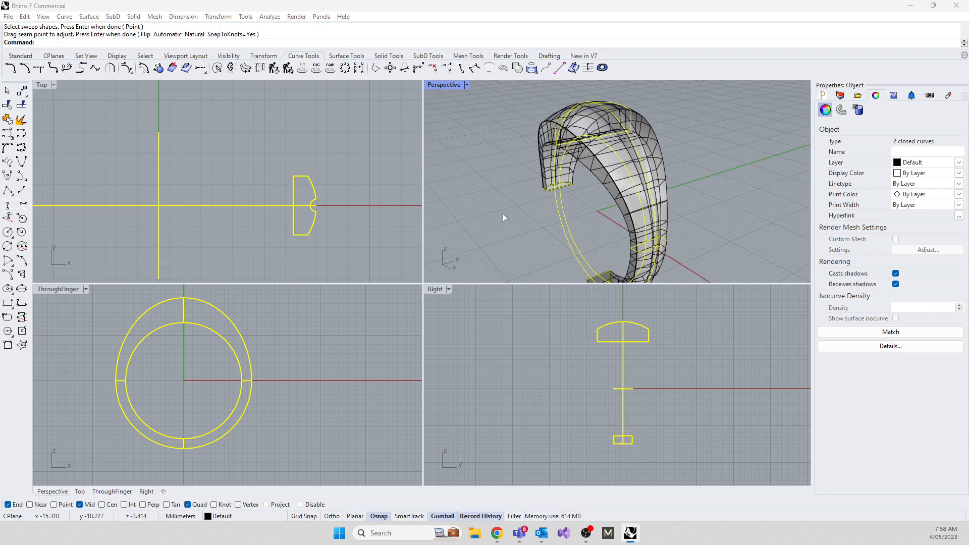
pyautogui.moveTo(540, 216); pyautogui.dragTo(513, 113, button='right')
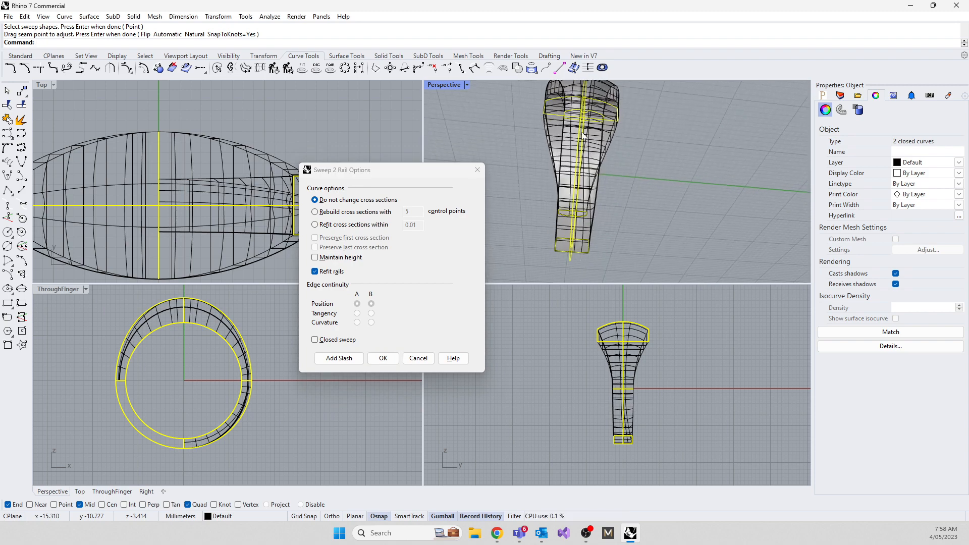
pyautogui.moveTo(575, 189); pyautogui.dragTo(600, 266, button='right')
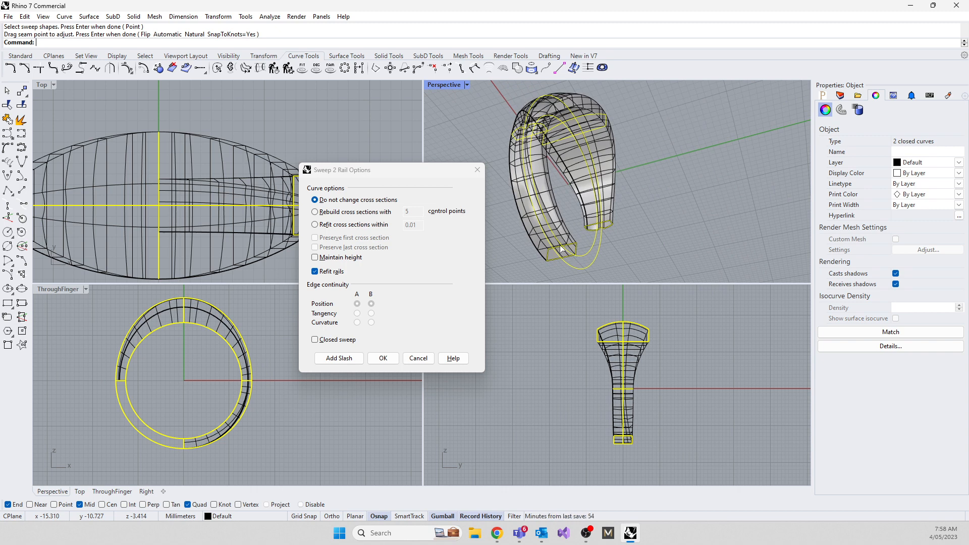
pyautogui.click(421, 359)
# Step: Maximize the Perspective view and deselect the two rail curves
pyautogui.moveTo(506, 198); pyautogui.dragTo(558, 243, button='right')
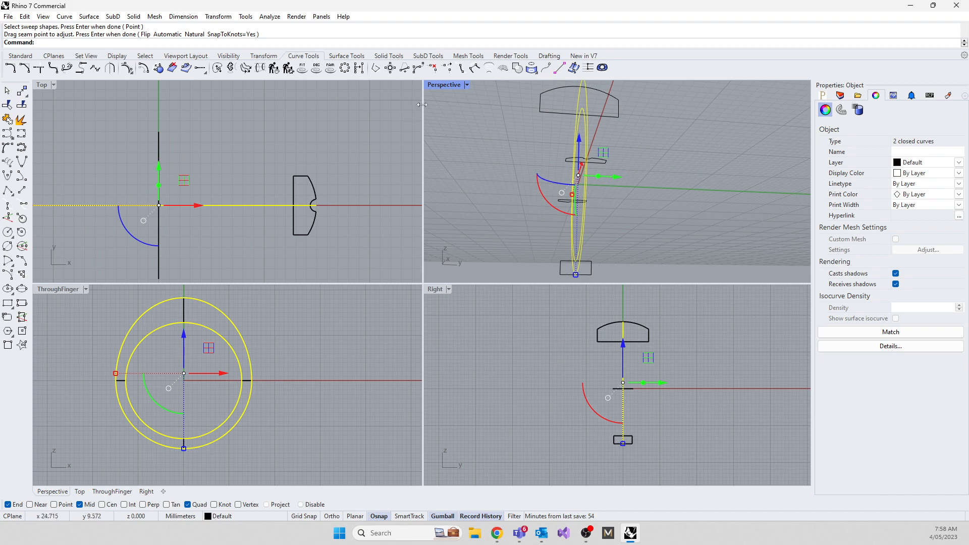
pyautogui.doubleClick(444, 84)
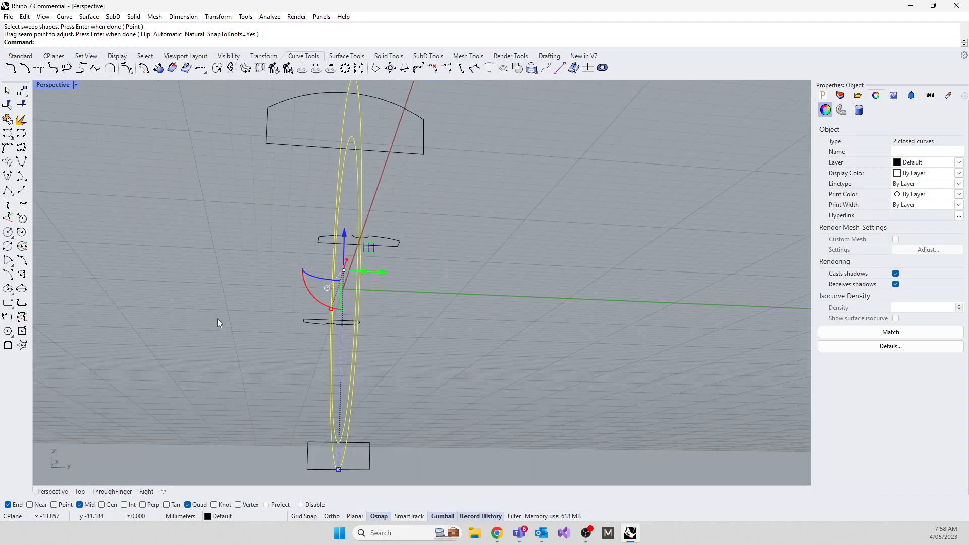
pyautogui.moveTo(229, 326); pyautogui.dragTo(377, 367, button='right')
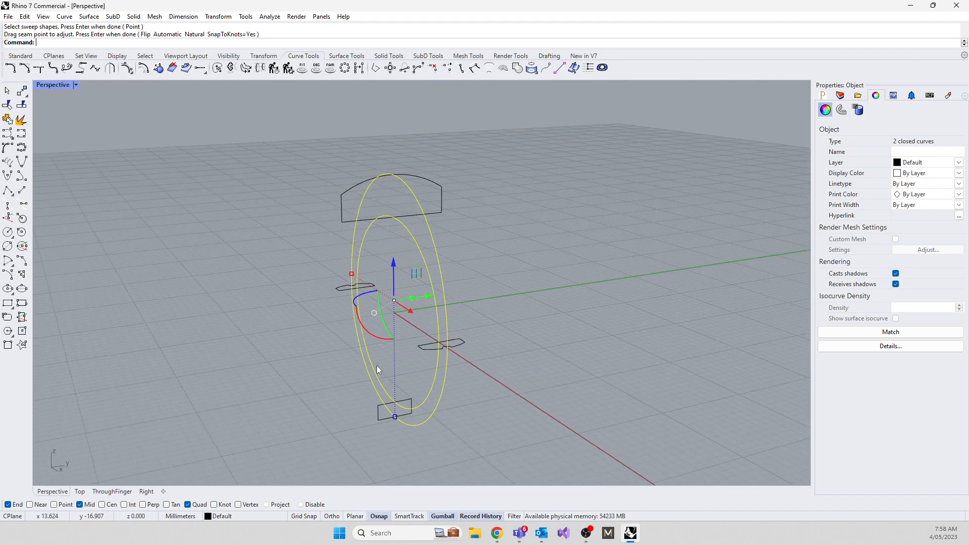
pyautogui.moveTo(310, 429); pyautogui.dragTo(334, 428, button='right')
pyautogui.click(337, 432)
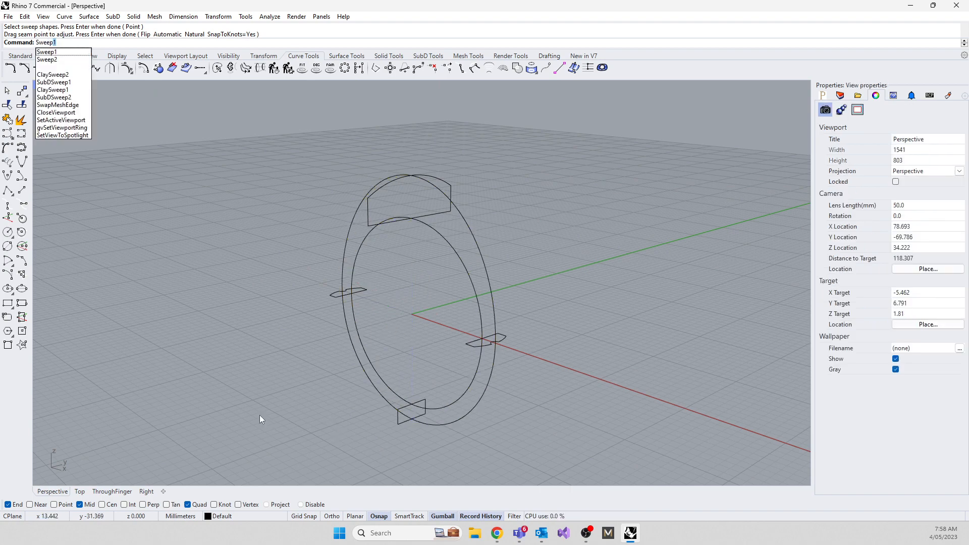
pyautogui.click(61, 60)
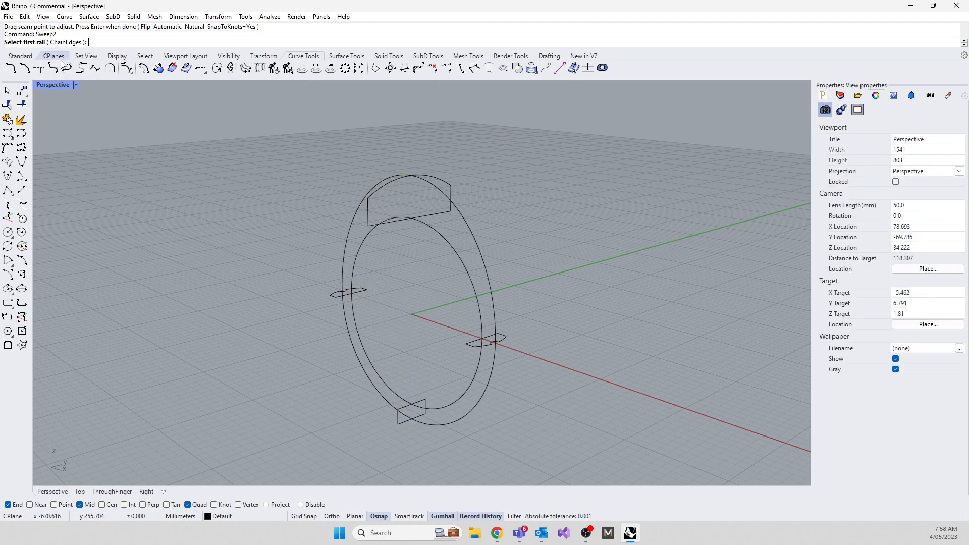
pyautogui.click(439, 408)
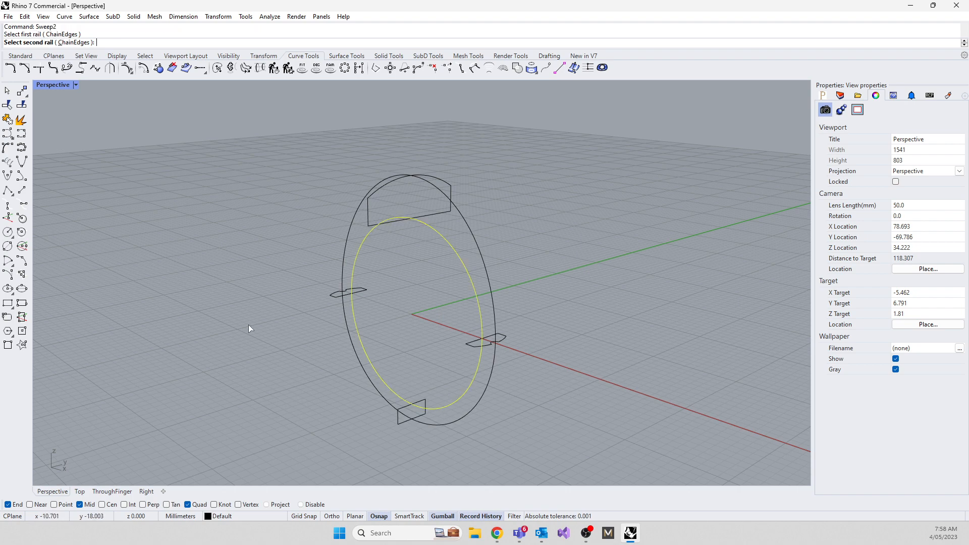
pyautogui.press('Escape')
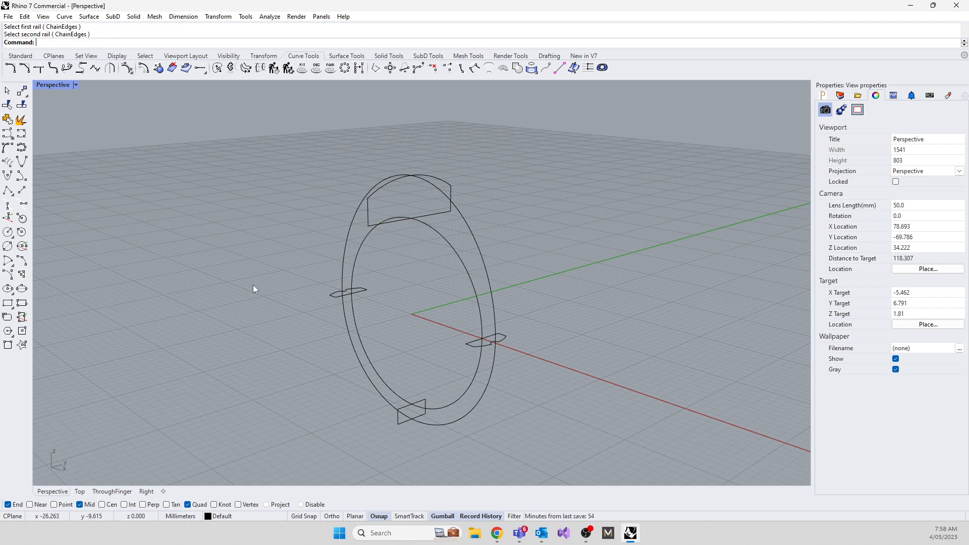
# Step: Start a Sweep2 with the inner and outer rails, using the bottom rectangle, notched side profile, domed top profile and opposite side profile as shapes
pyautogui.moveTo(253, 285); pyautogui.dragTo(250, 279, button='right')
pyautogui.rightClick(80, 121)
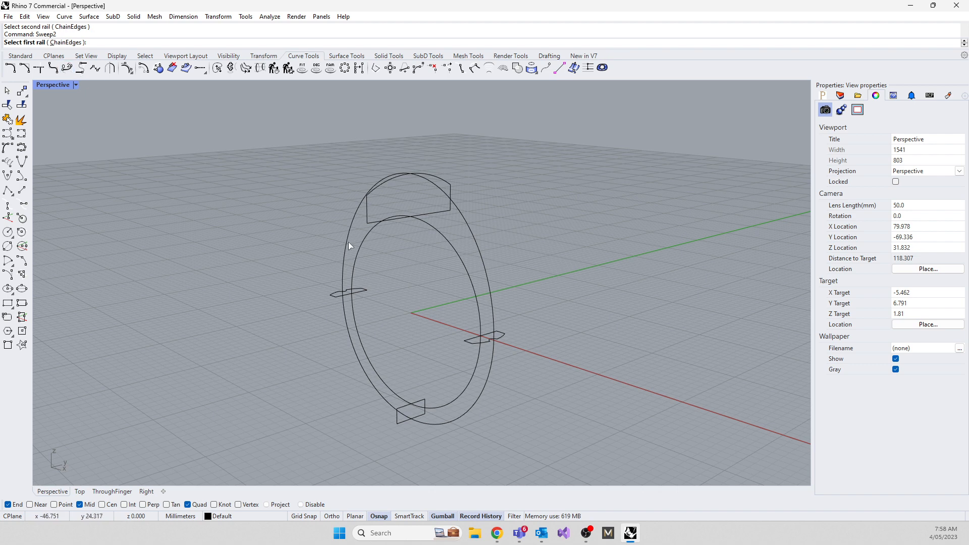
pyautogui.click(465, 261)
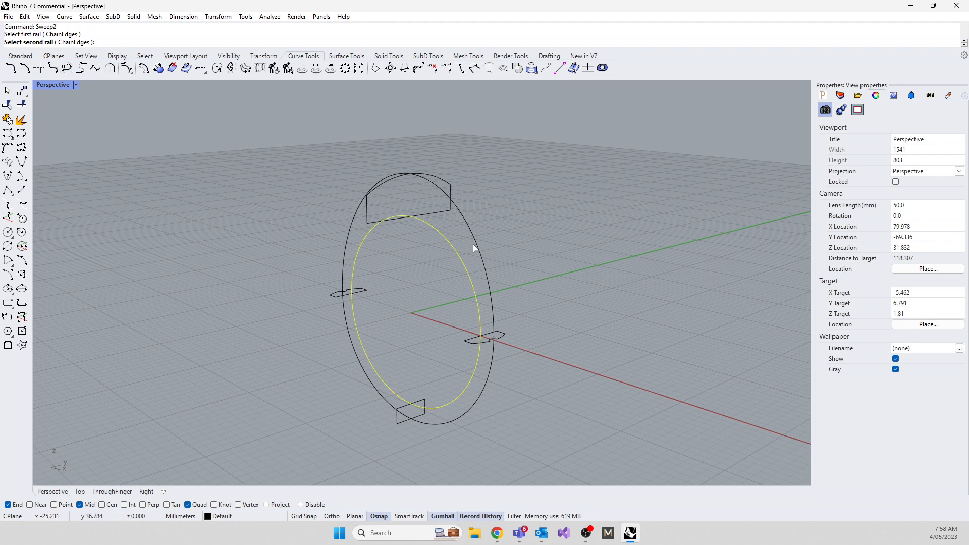
pyautogui.click(474, 244)
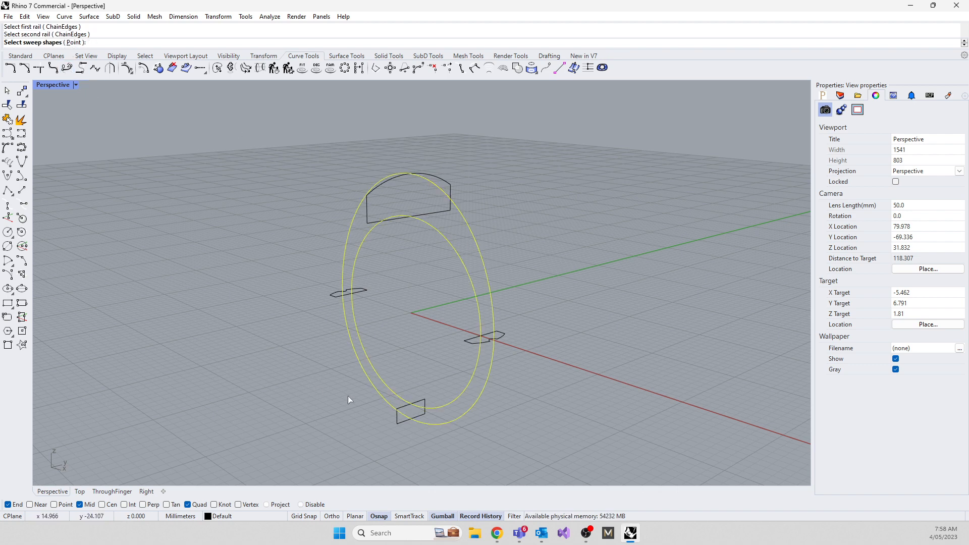
pyautogui.click(404, 422)
pyautogui.click(468, 342)
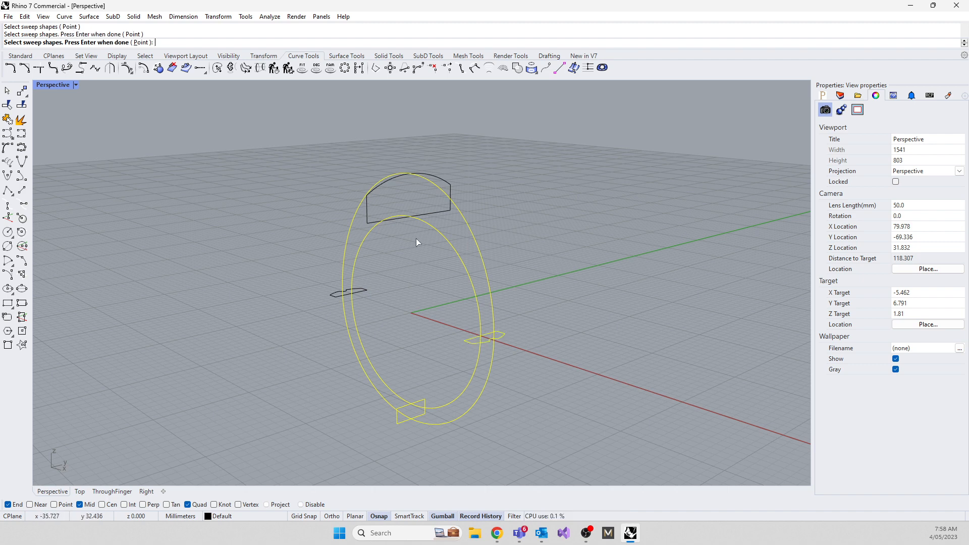
pyautogui.click(370, 225)
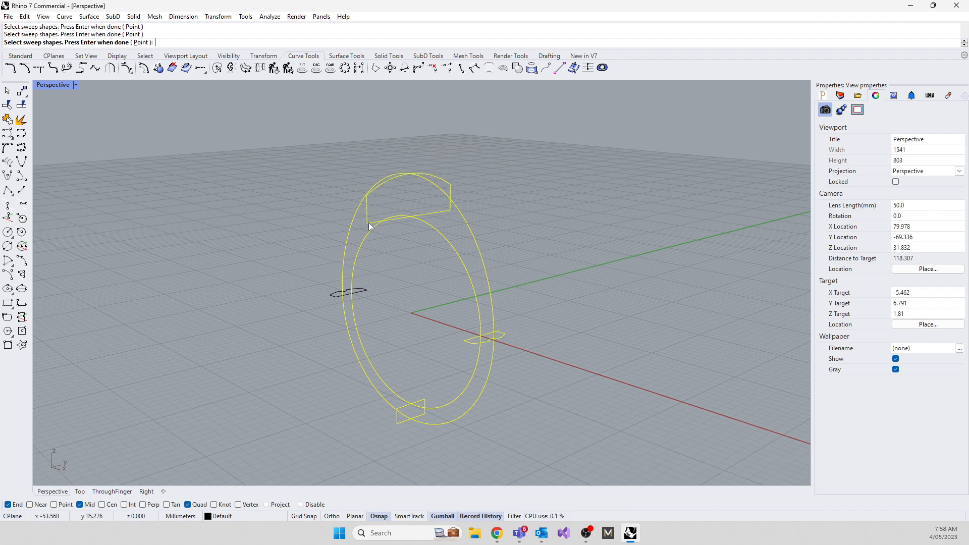
pyautogui.click(334, 296)
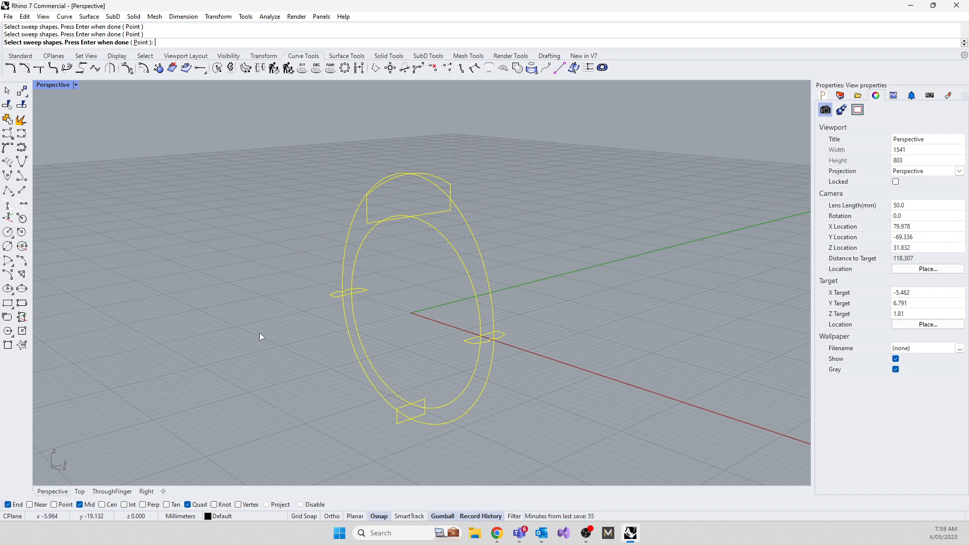
pyautogui.press('Return')
# Step: Move the seam points of the bottom rectangle, the adjacent side profile and the domed top profile to their inner-edge midpoints on the inner rail
pyautogui.moveTo(303, 373)
pyautogui.mouseDown(button='right')
pyautogui.moveTo(264, 411)
pyautogui.moveTo(223, 346)
pyautogui.moveTo(318, 309)
pyautogui.moveTo(353, 353)
pyautogui.moveTo(326, 376)
pyautogui.moveTo(287, 377)
pyautogui.mouseUp(button='right')
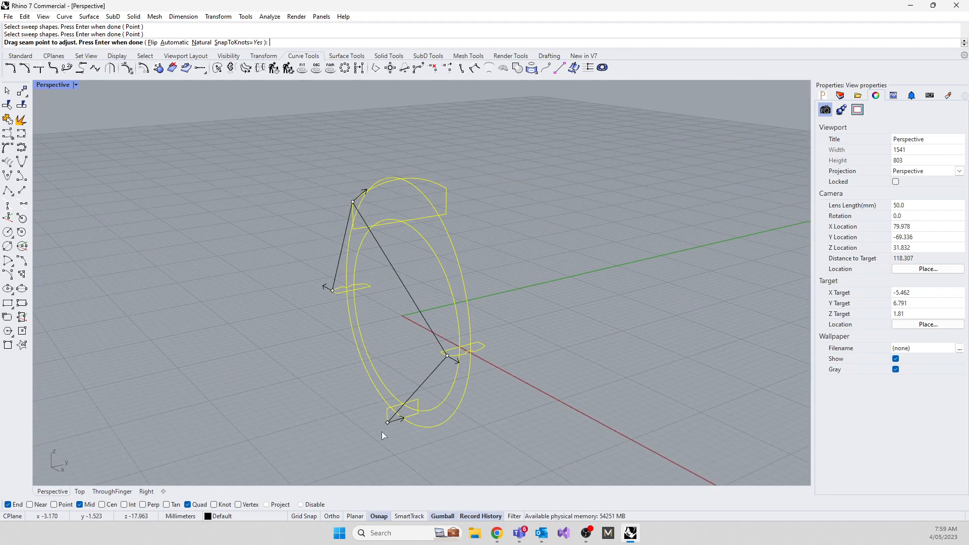
pyautogui.moveTo(387, 422); pyautogui.dragTo(404, 406)
pyautogui.moveTo(301, 389); pyautogui.dragTo(339, 418, button='right')
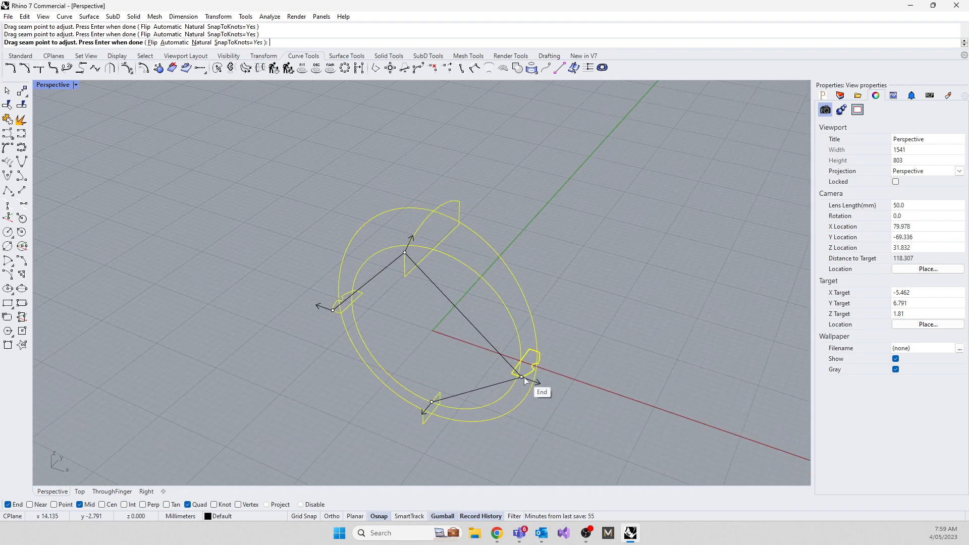
pyautogui.moveTo(524, 380); pyautogui.dragTo(520, 360)
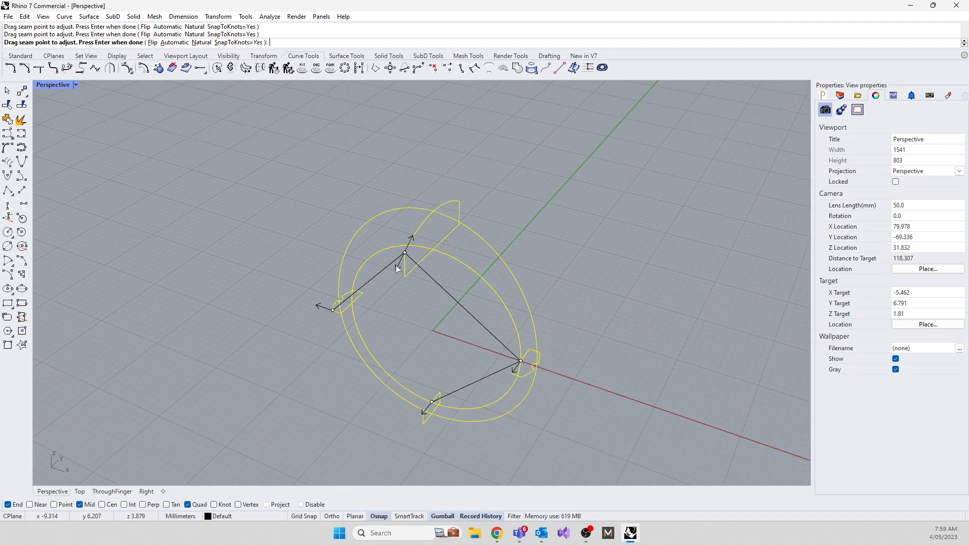
pyautogui.moveTo(398, 269); pyautogui.dragTo(332, 252, button='right')
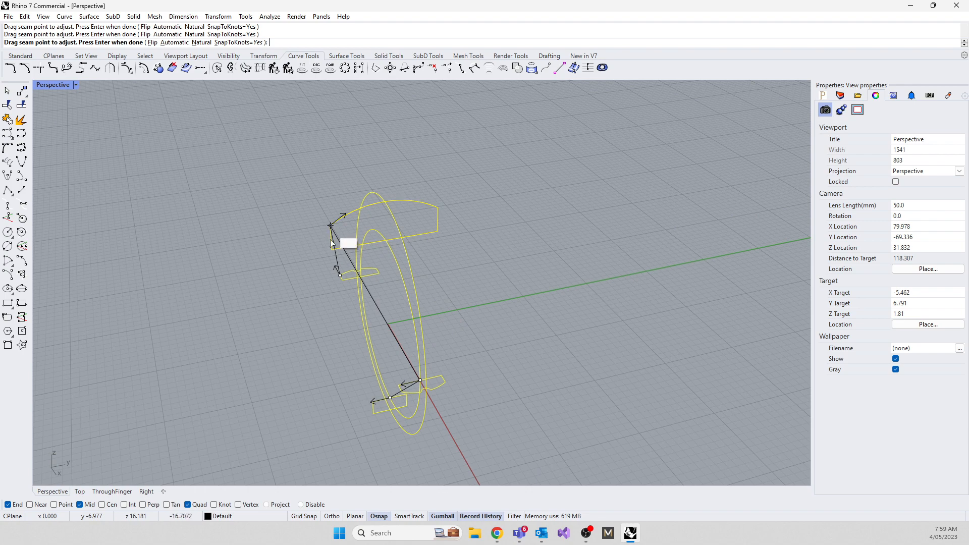
pyautogui.moveTo(331, 242); pyautogui.dragTo(388, 243)
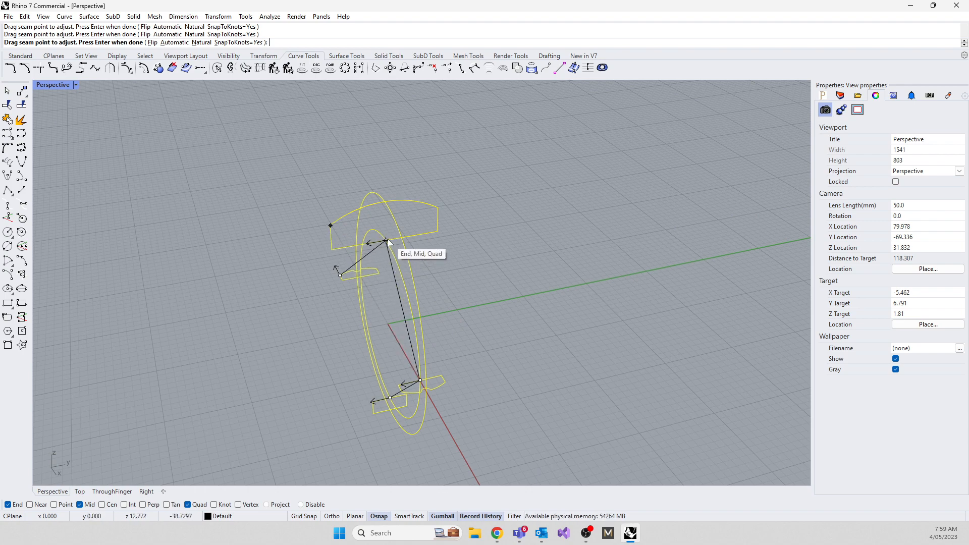
# Step: Move the remaining side profile's seam point to its inner-edge midpoint and check that all four seam arrows share one direction
pyautogui.scroll(9, 337, 281)
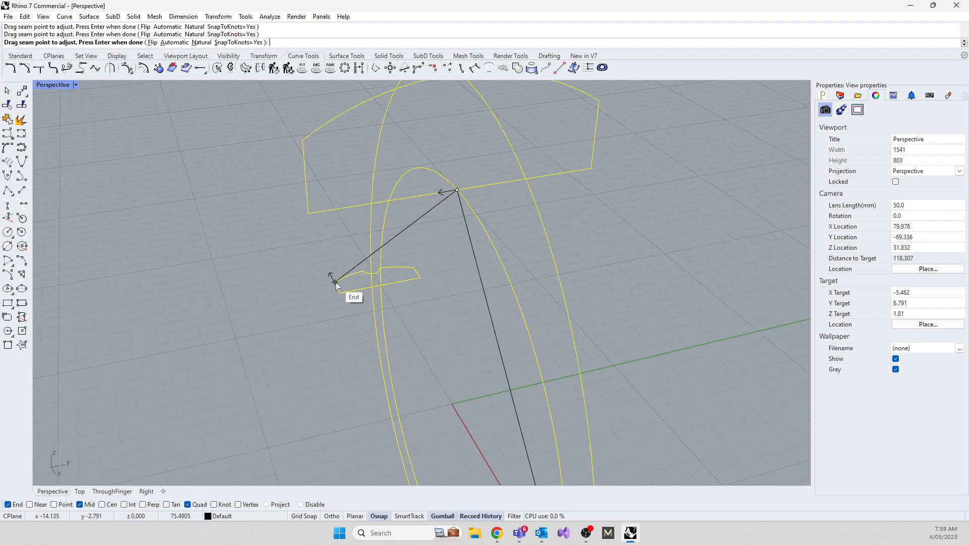
pyautogui.moveTo(336, 282); pyautogui.dragTo(380, 287)
pyautogui.scroll(-6, 277, 288)
pyautogui.moveTo(197, 379); pyautogui.dragTo(388, 377, button='right')
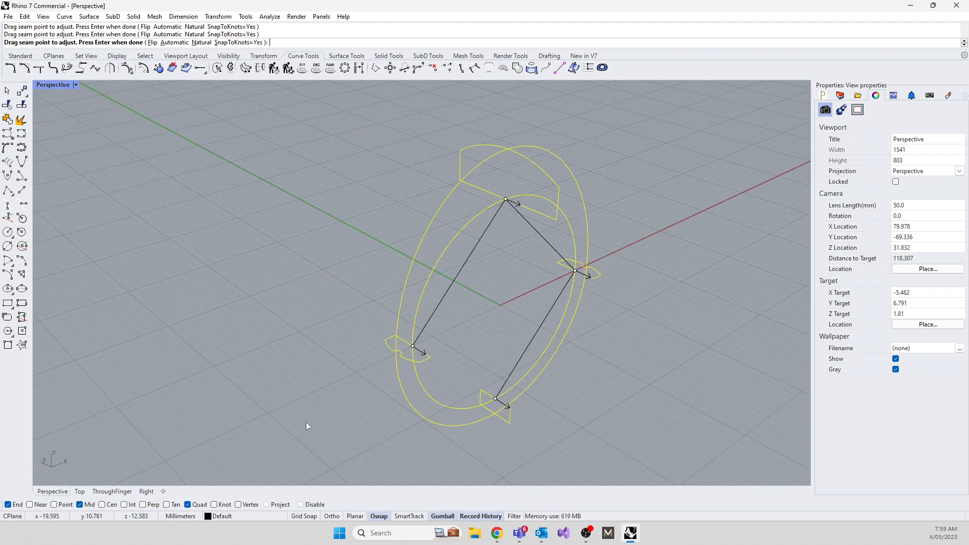
pyautogui.moveTo(305, 422); pyautogui.dragTo(159, 343, button='right')
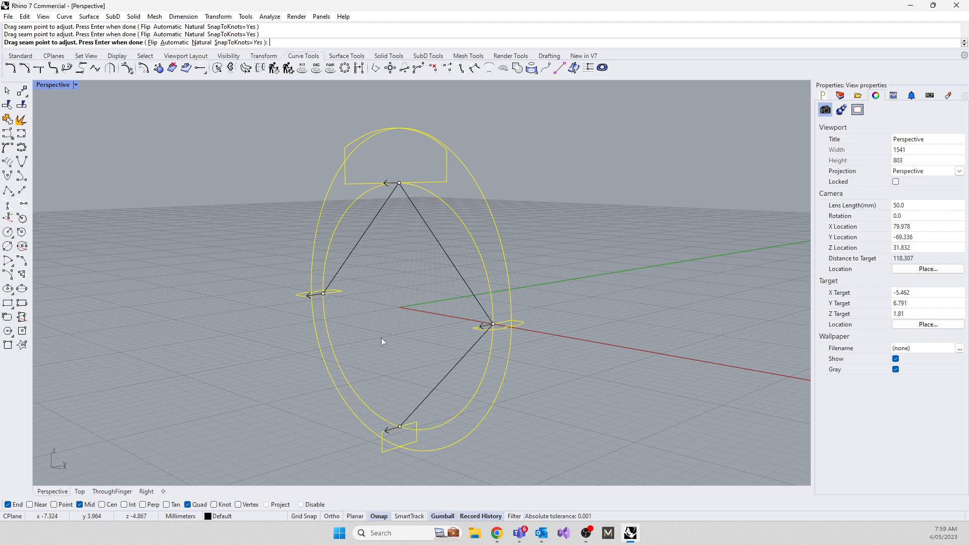
pyautogui.moveTo(212, 335); pyautogui.dragTo(206, 362, button='right')
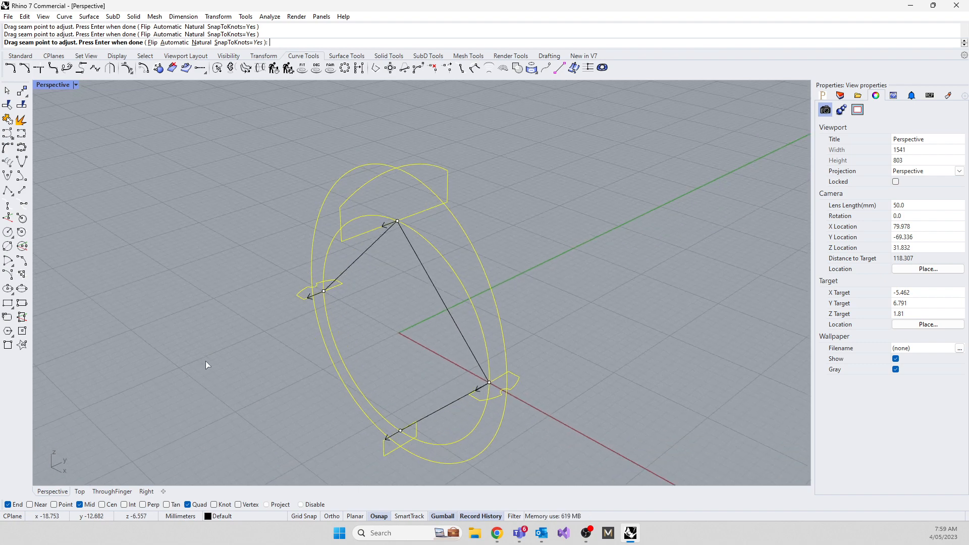
# Step: Create the two-rail sweep as a closed sweep, leaving the cross sections unchanged and the rails refitted
pyautogui.press('Return')
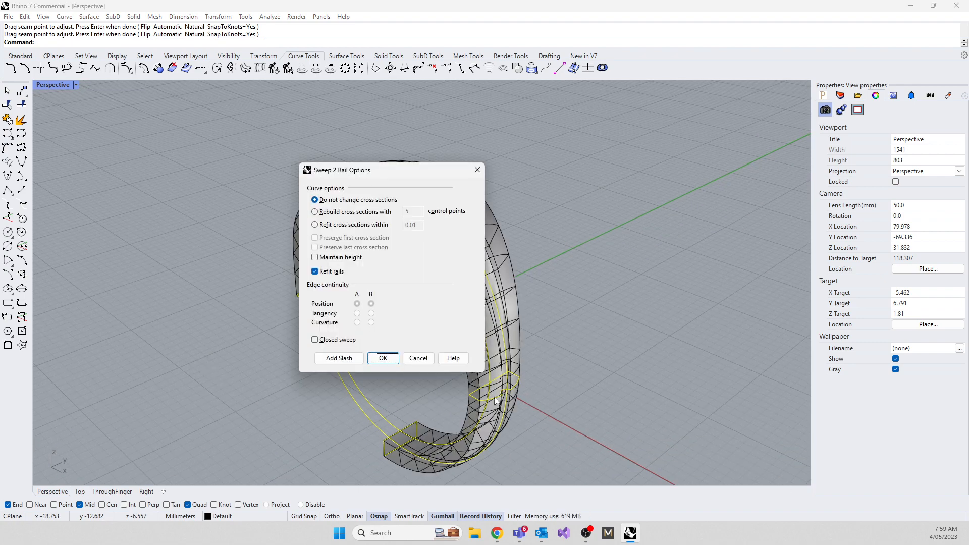
pyautogui.click(316, 340)
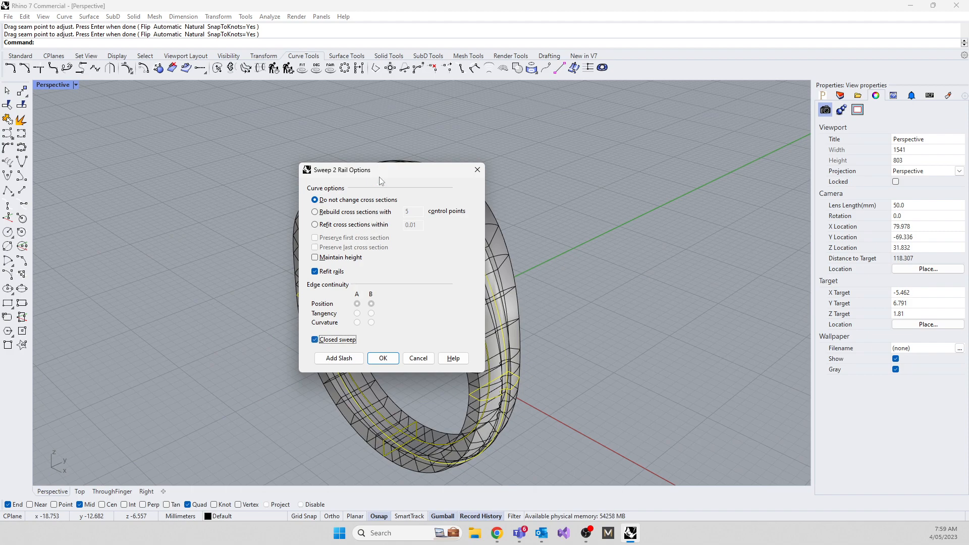
pyautogui.moveTo(381, 180); pyautogui.dragTo(170, 174)
pyautogui.moveTo(353, 212); pyautogui.dragTo(683, 310, button='right')
pyautogui.scroll(4, 521, 433)
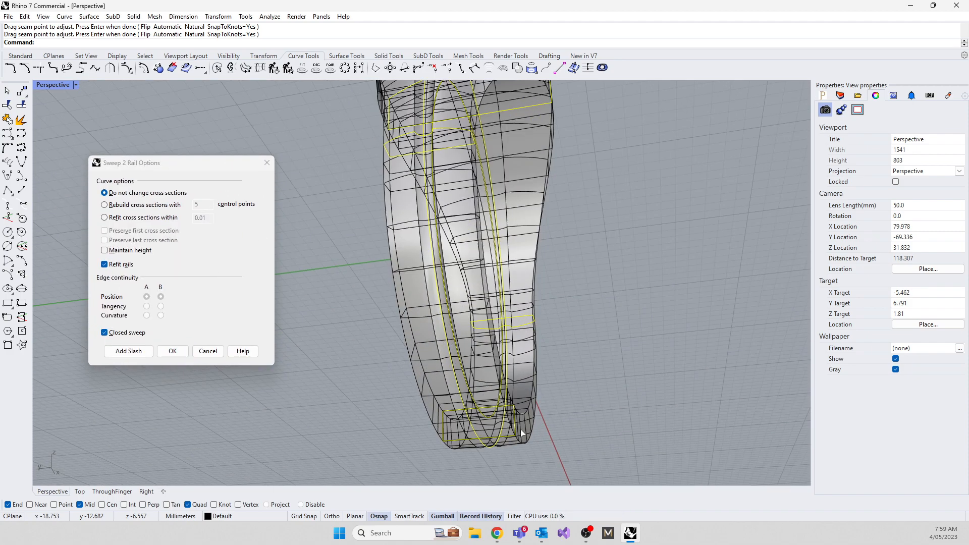
pyautogui.click(172, 350)
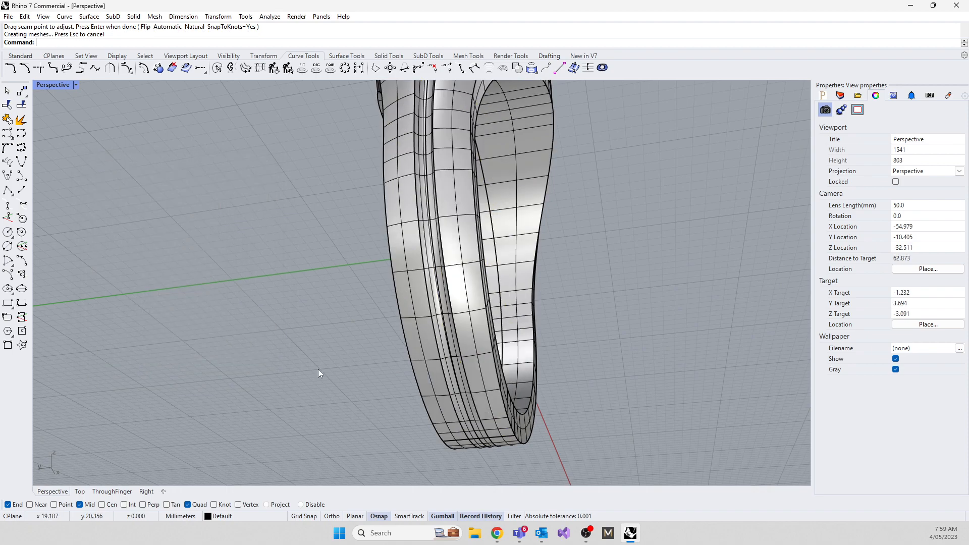
# Step: Set the Perspective view's display mode to Rendered
pyautogui.moveTo(331, 368); pyautogui.dragTo(337, 103, button='right')
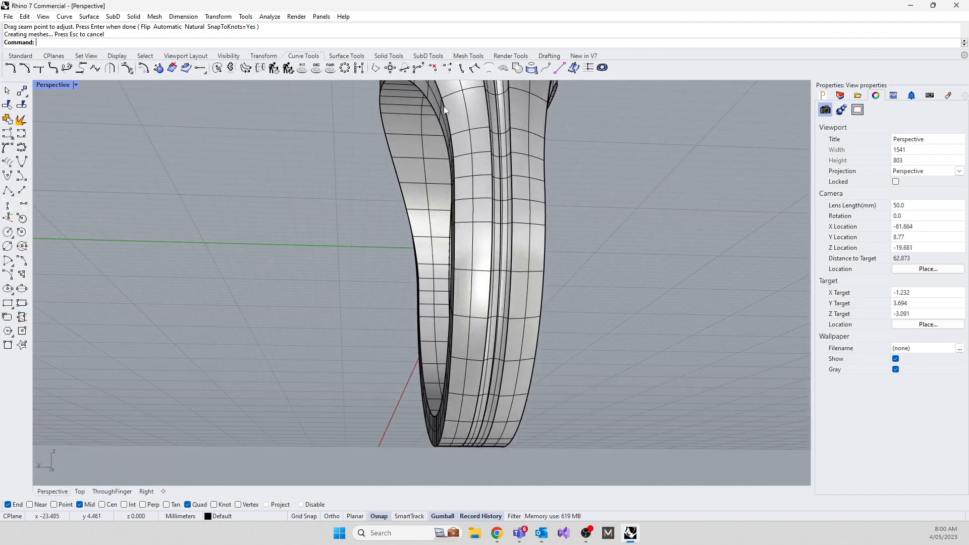
pyautogui.click(56, 84)
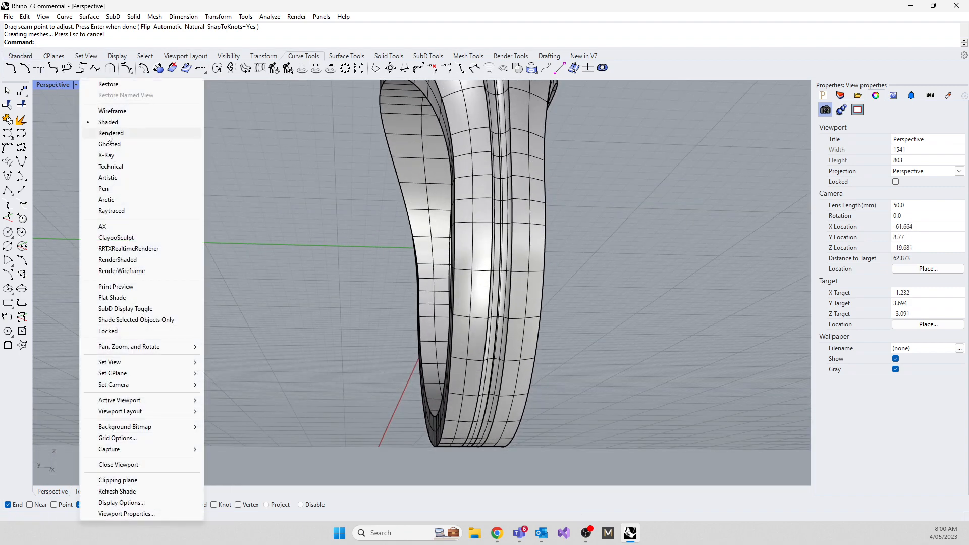
pyautogui.click(110, 133)
# Step: Examine the swept ring's underside, tapering side grooves, domed top and inner band from several angles
pyautogui.moveTo(301, 288); pyautogui.dragTo(290, 202, button='right')
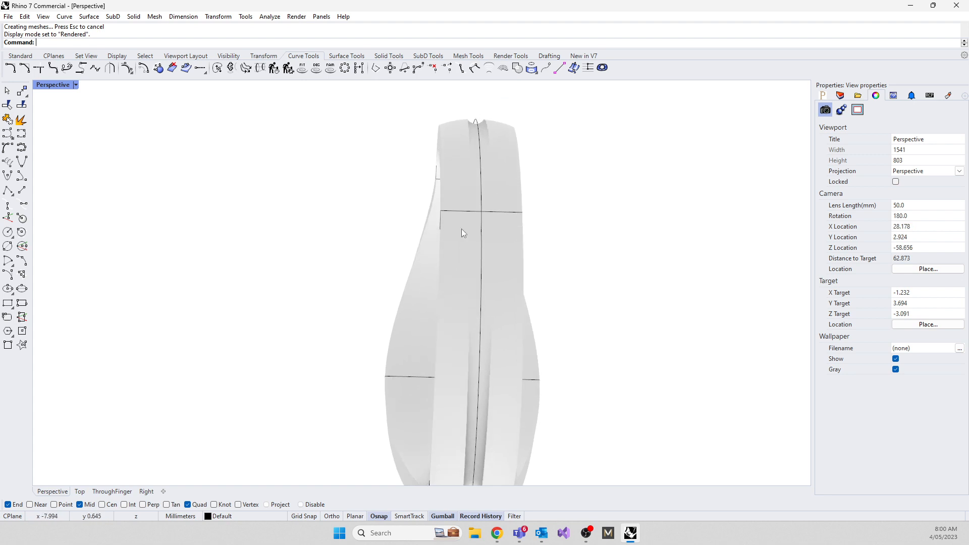
pyautogui.moveTo(244, 168); pyautogui.dragTo(433, 287, button='right')
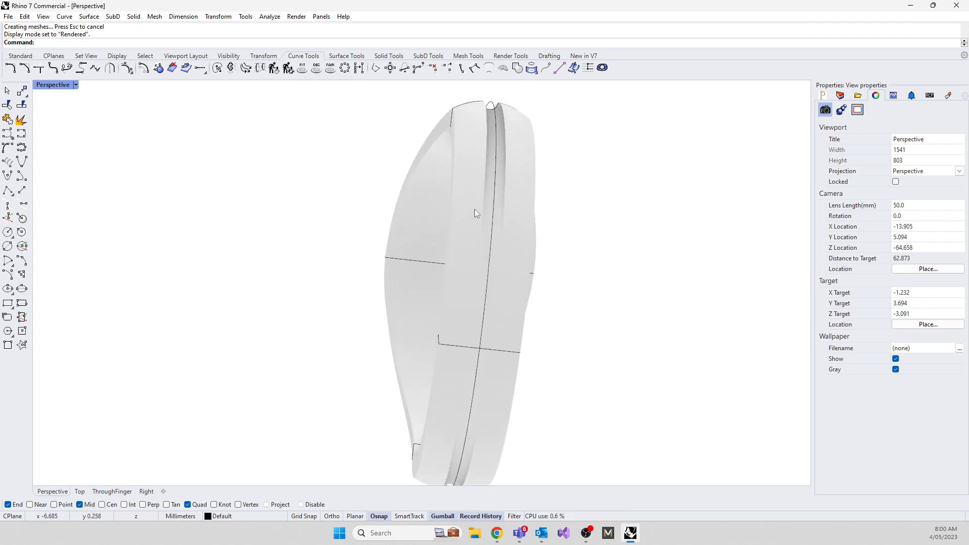
pyautogui.moveTo(496, 108); pyautogui.dragTo(488, 393, button='right')
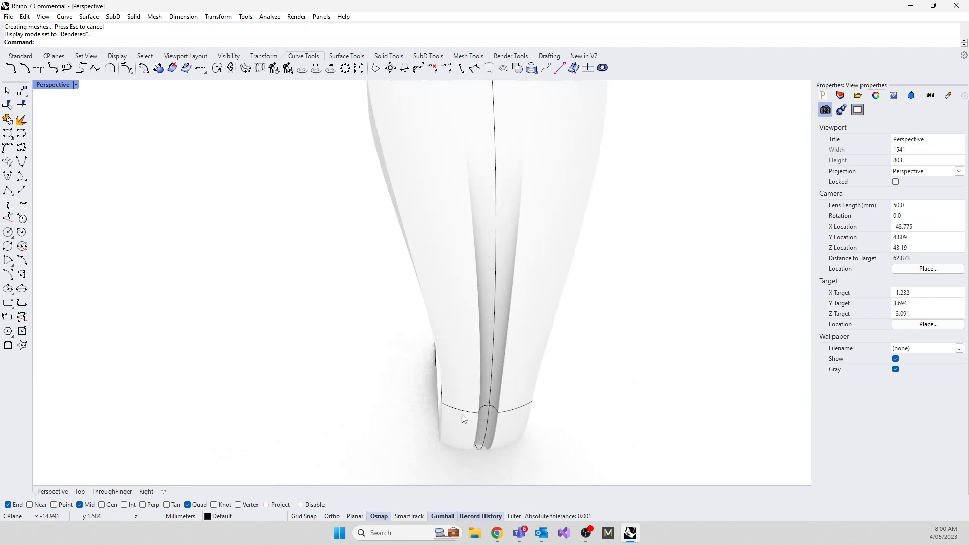
pyautogui.scroll(-6, 461, 414)
pyautogui.moveTo(407, 405); pyautogui.dragTo(445, 374, button='right')
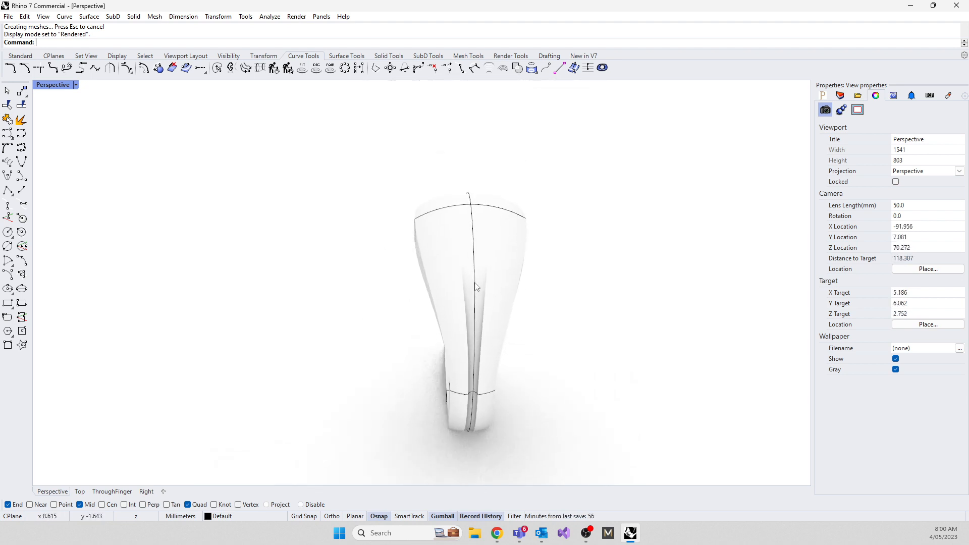
pyautogui.moveTo(362, 281); pyautogui.dragTo(451, 324, button='right')
pyautogui.scroll(4, 517, 204)
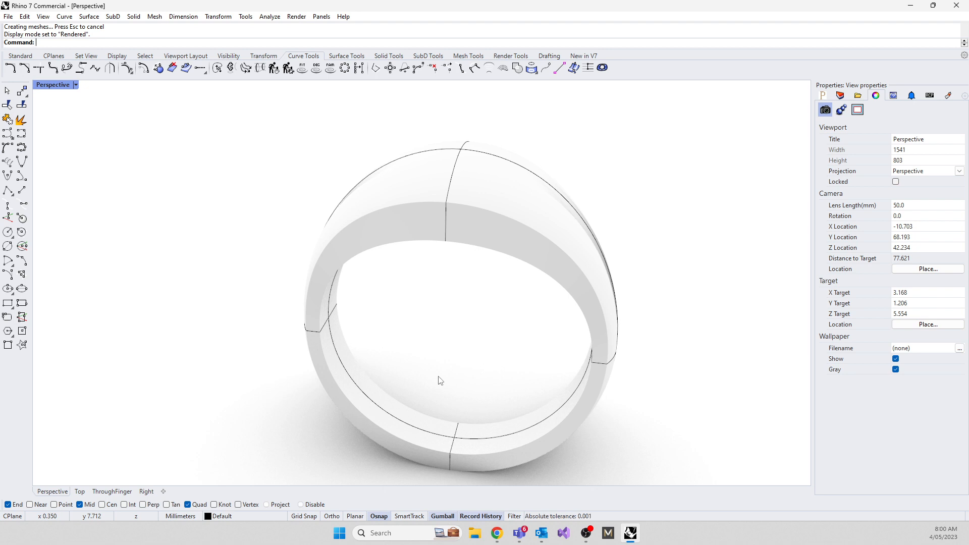
# Step: In the maximized ThroughFinger view, draw a tall, narrow rounded rectangle from its center, beside the ring's crown, with fully rounded ends
pyautogui.doubleClick(54, 86)
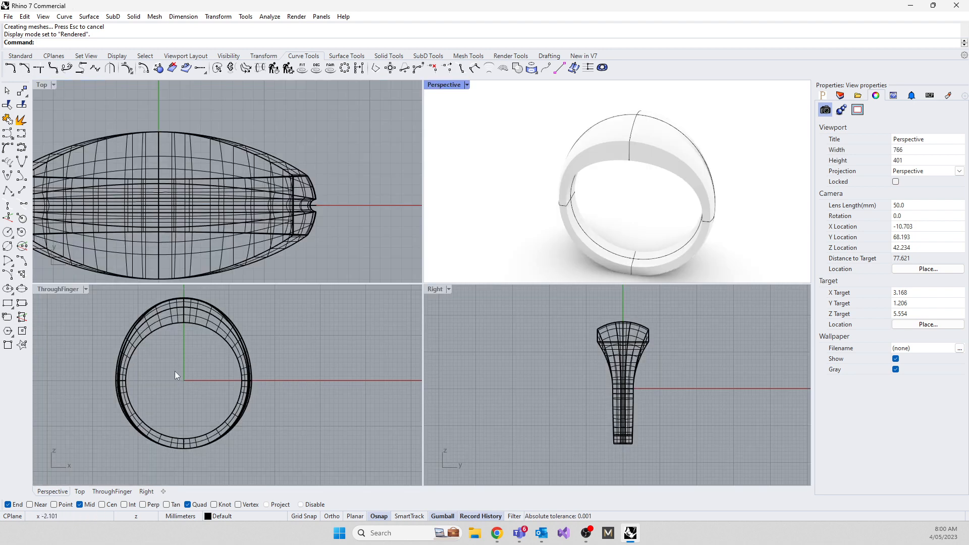
pyautogui.moveTo(220, 380); pyautogui.dragTo(245, 429, button='right')
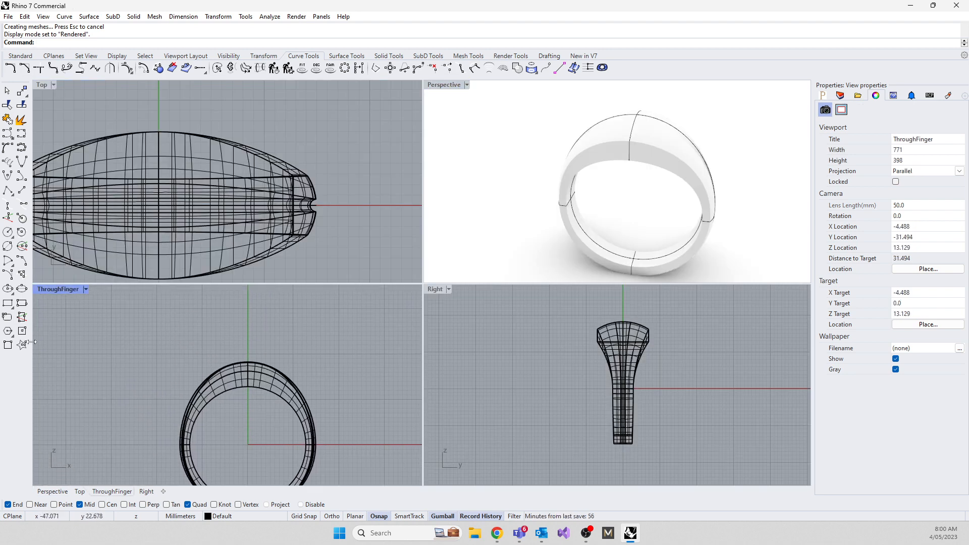
pyautogui.doubleClick(46, 288)
pyautogui.moveTo(412, 347); pyautogui.dragTo(392, 415, button='right')
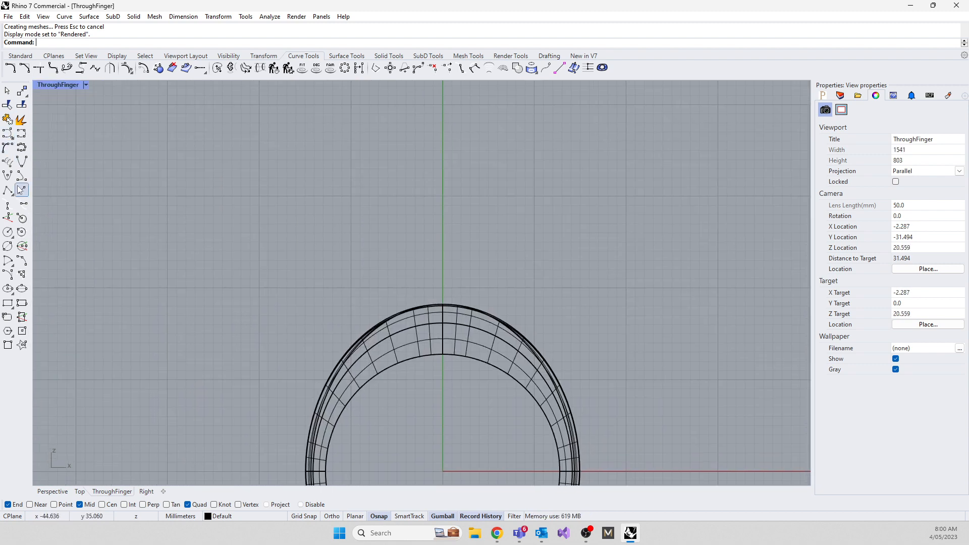
pyautogui.click(8, 303)
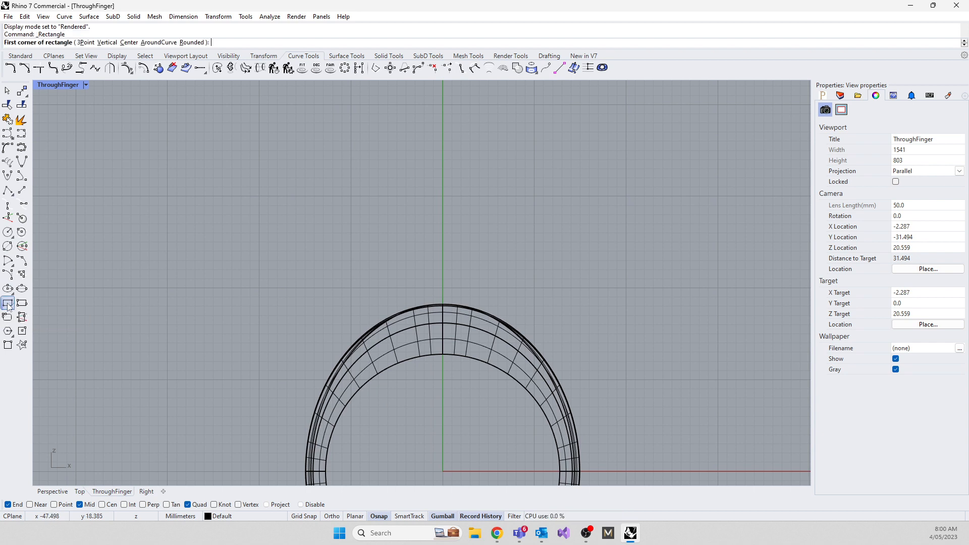
pyautogui.click(132, 43)
pyautogui.click(76, 43)
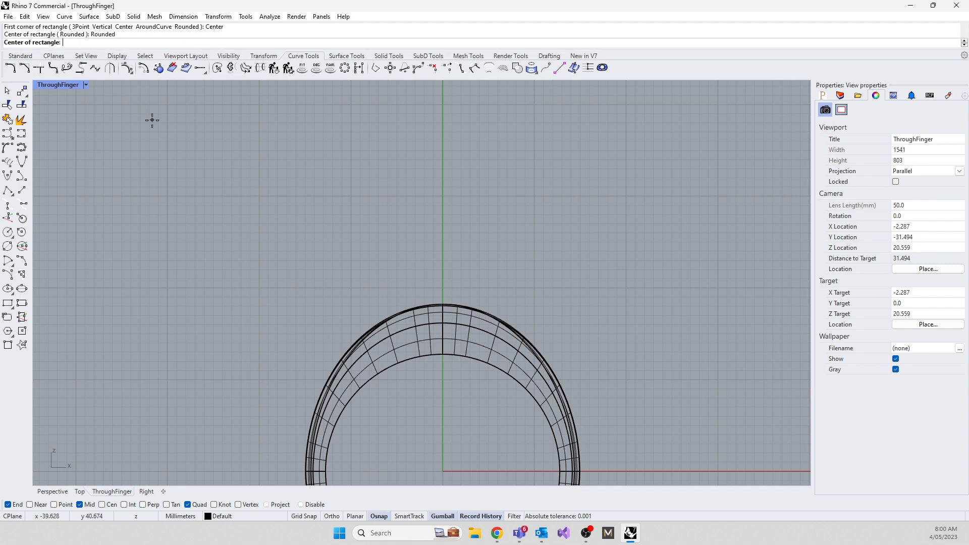
pyautogui.scroll(3, 346, 298)
pyautogui.click(339, 231)
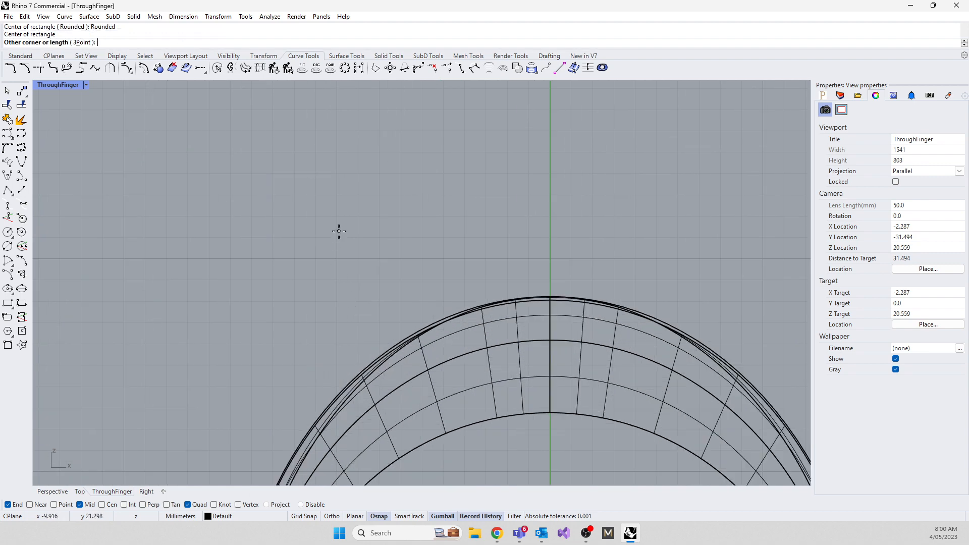
pyautogui.click(358, 301)
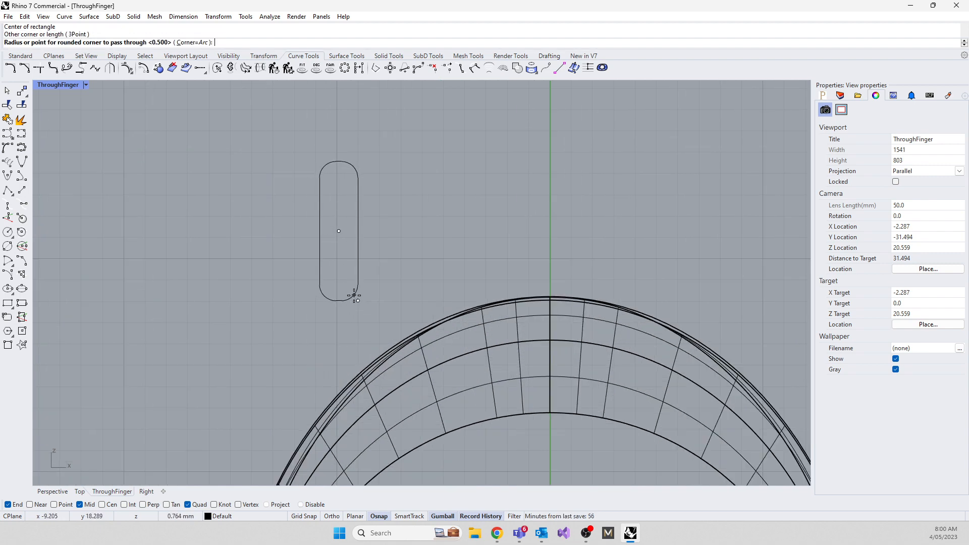
pyautogui.click(354, 295)
# Step: Move the rounded rectangle onto the ring's crown beside the vertical axis and tilt it so its upper end leans outward
pyautogui.moveTo(338, 352); pyautogui.dragTo(287, 290, button='right')
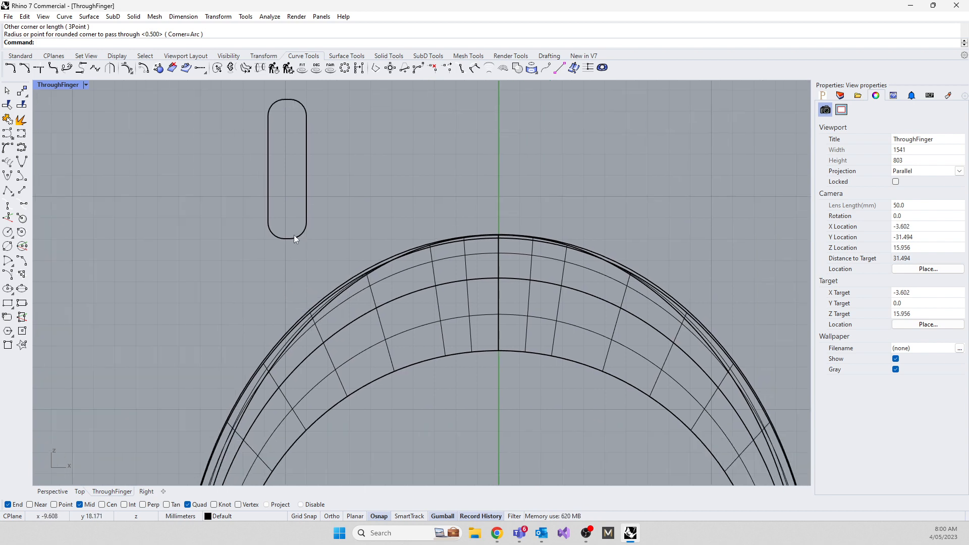
pyautogui.click(296, 239)
pyautogui.moveTo(307, 136); pyautogui.dragTo(428, 227)
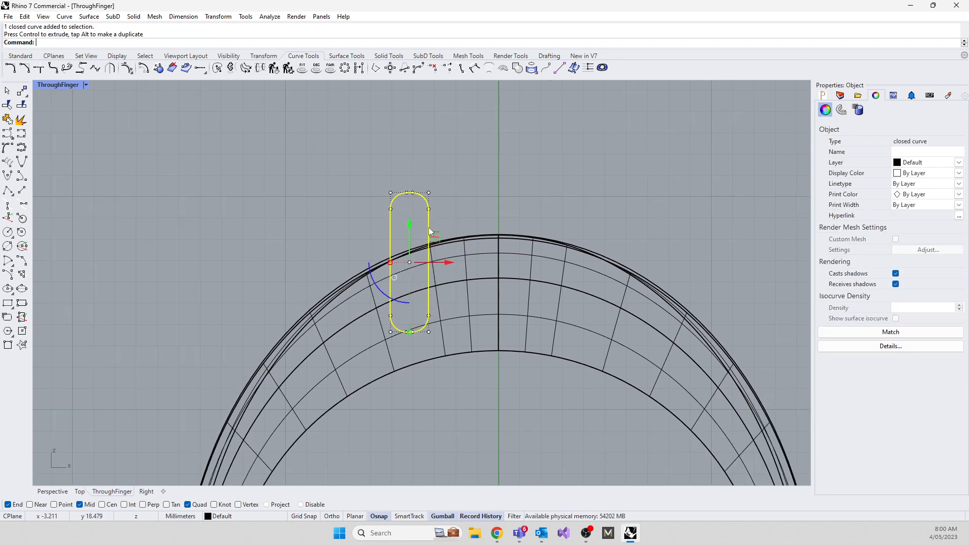
pyautogui.moveTo(381, 288); pyautogui.dragTo(395, 288)
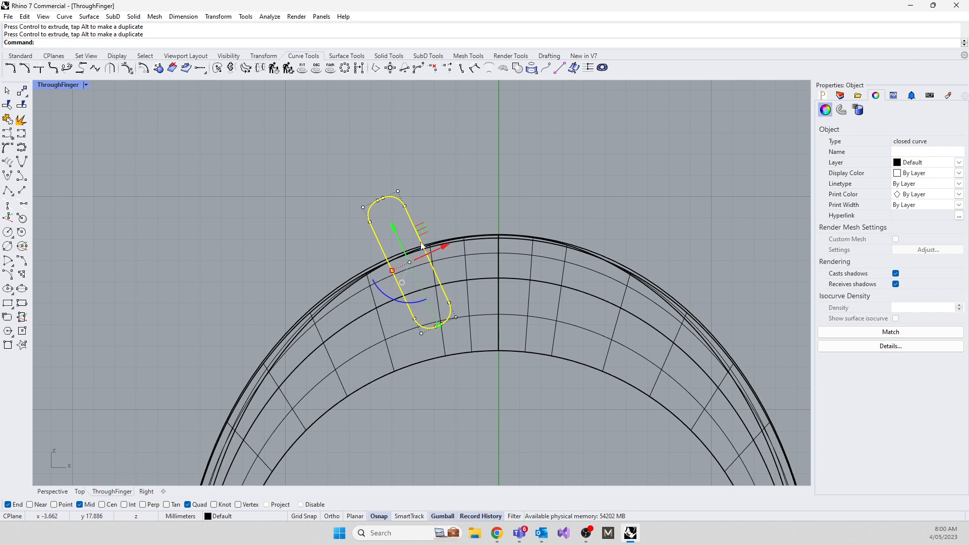
pyautogui.moveTo(421, 246); pyautogui.dragTo(431, 233)
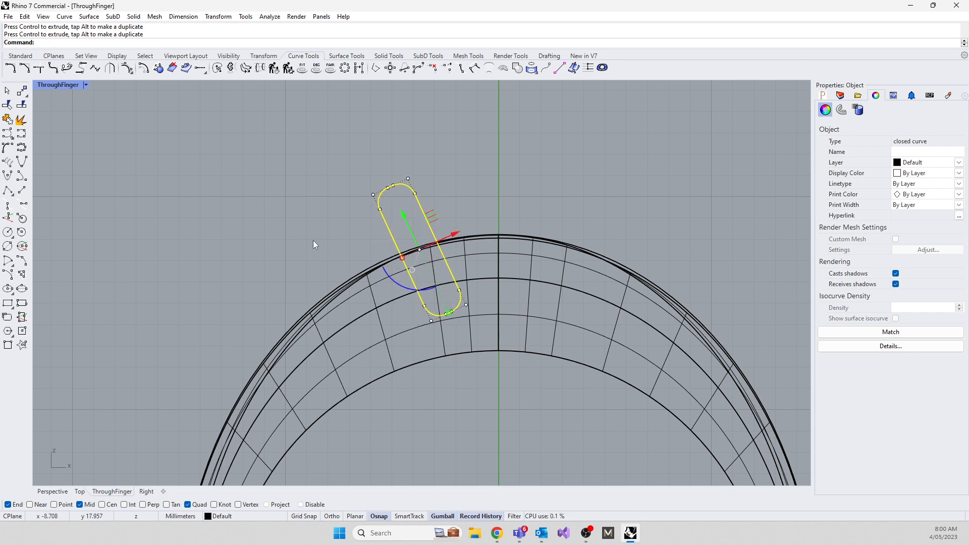
# Step: Revolve the tilted rounded rectangle 360 degrees from start angle 0 around a vertical axis through the origin (0)
pyautogui.write('Revolve')
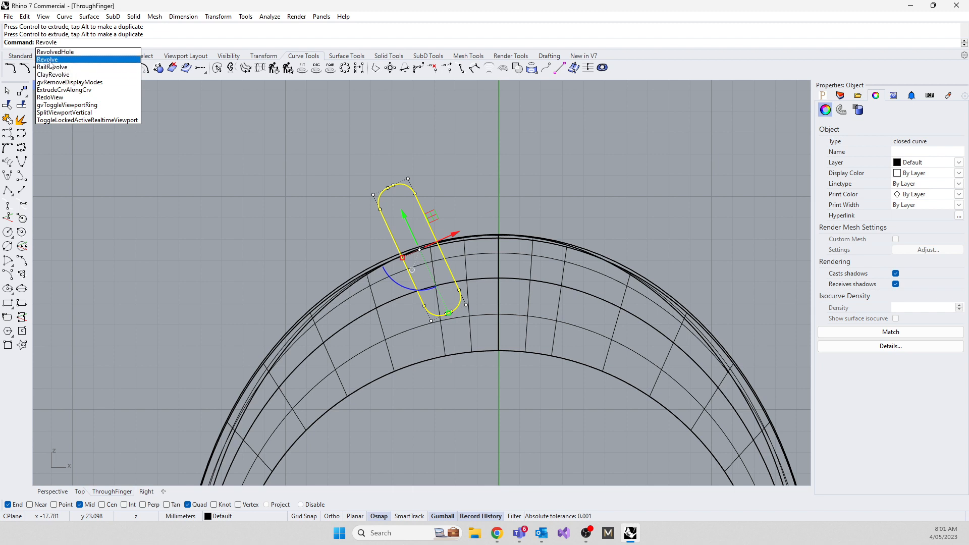
pyautogui.click(50, 61)
pyautogui.write('0')
pyautogui.press('Return')
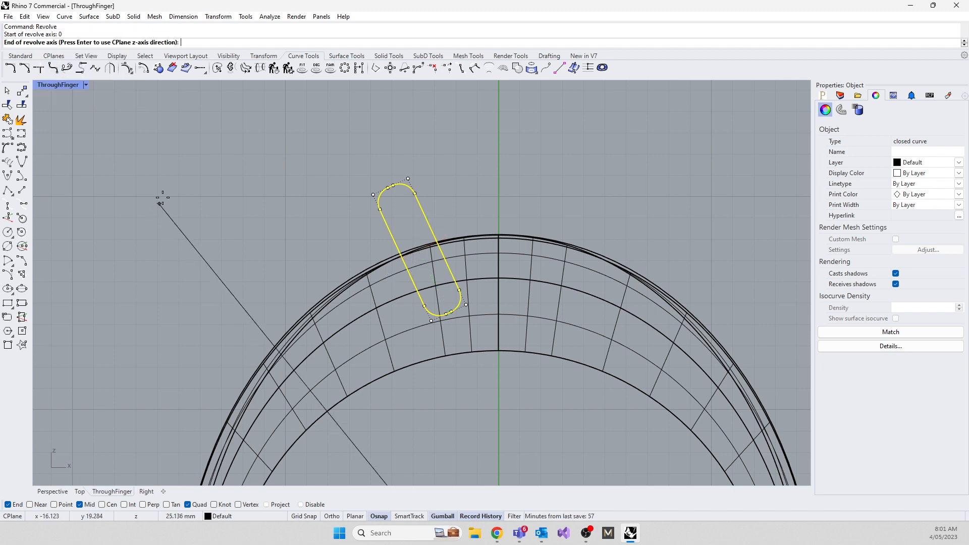
pyautogui.press('F8')
pyautogui.keyDown('shift'); pyautogui.click(498, 118); pyautogui.keyUp('shift')
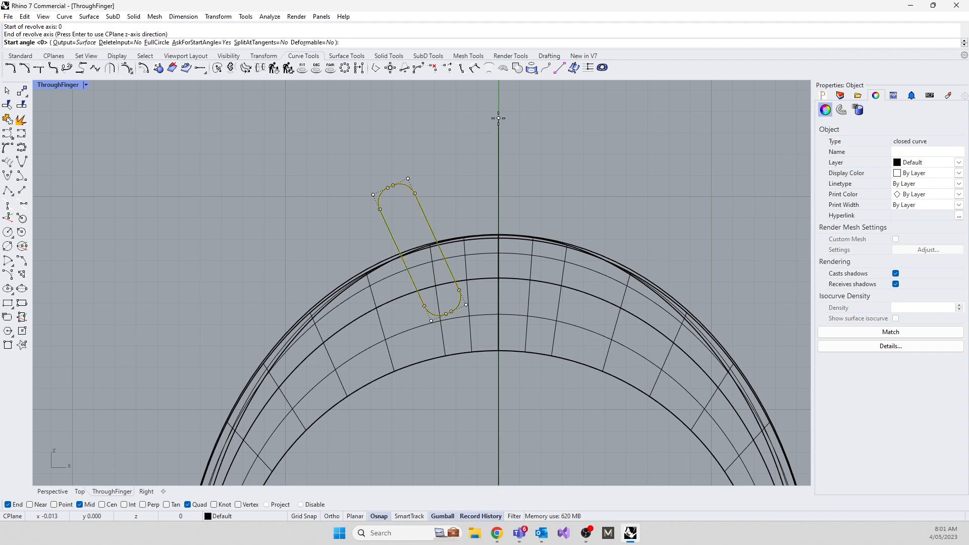
pyautogui.press('Return')
pyautogui.press('Return')
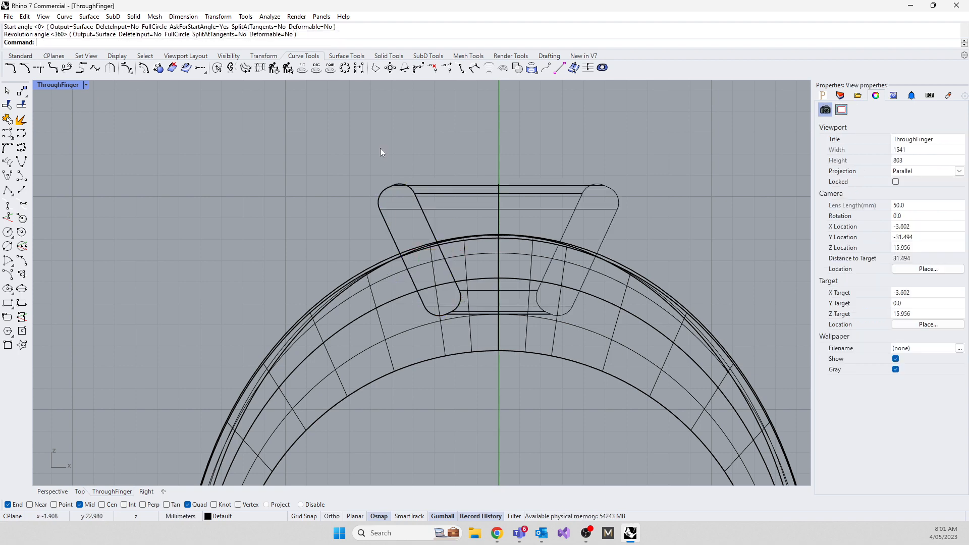
# Step: Restore the four-view layout and examine the revolved setting on the ring's crown in Perspective
pyautogui.doubleClick(55, 85)
pyautogui.moveTo(472, 138); pyautogui.dragTo(502, 193, button='right')
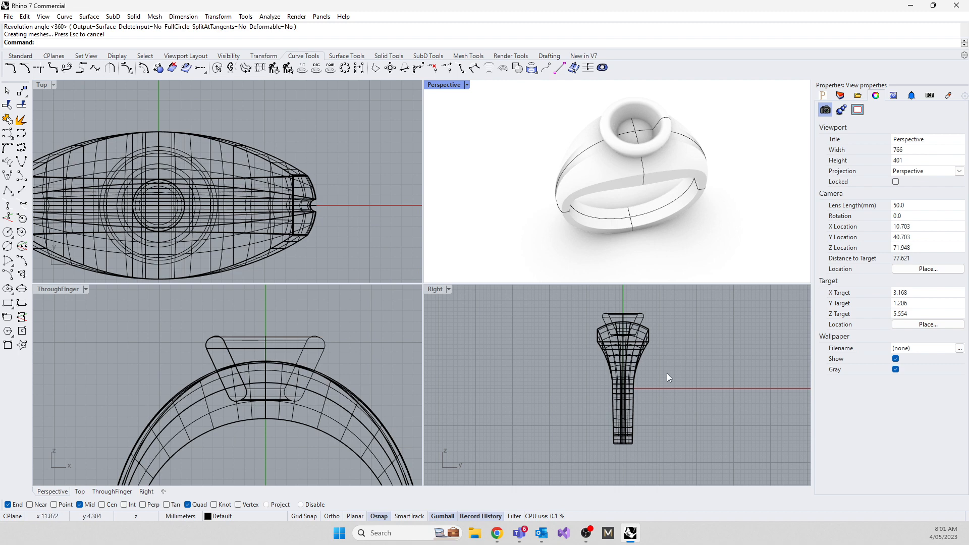
pyautogui.moveTo(571, 201); pyautogui.dragTo(733, 96, button='right')
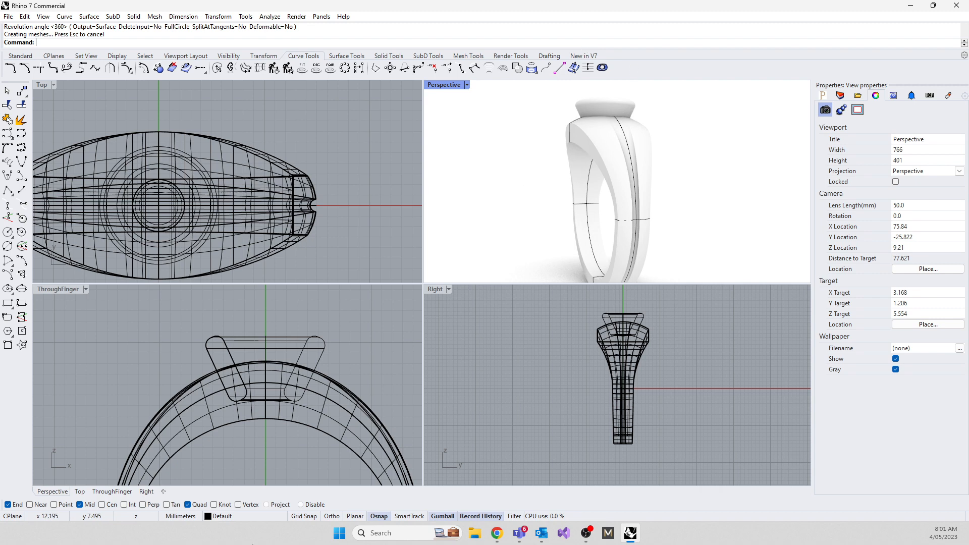
pyautogui.click(586, 533)
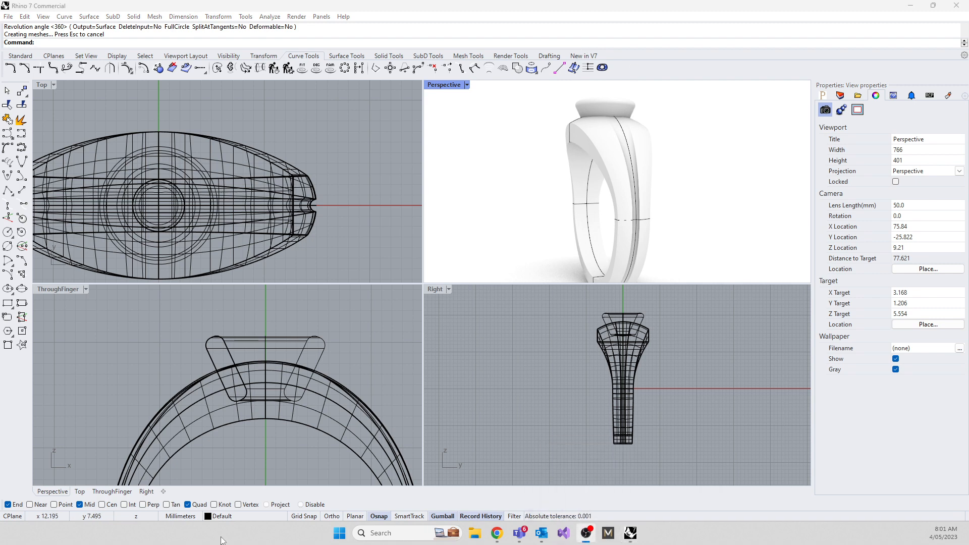